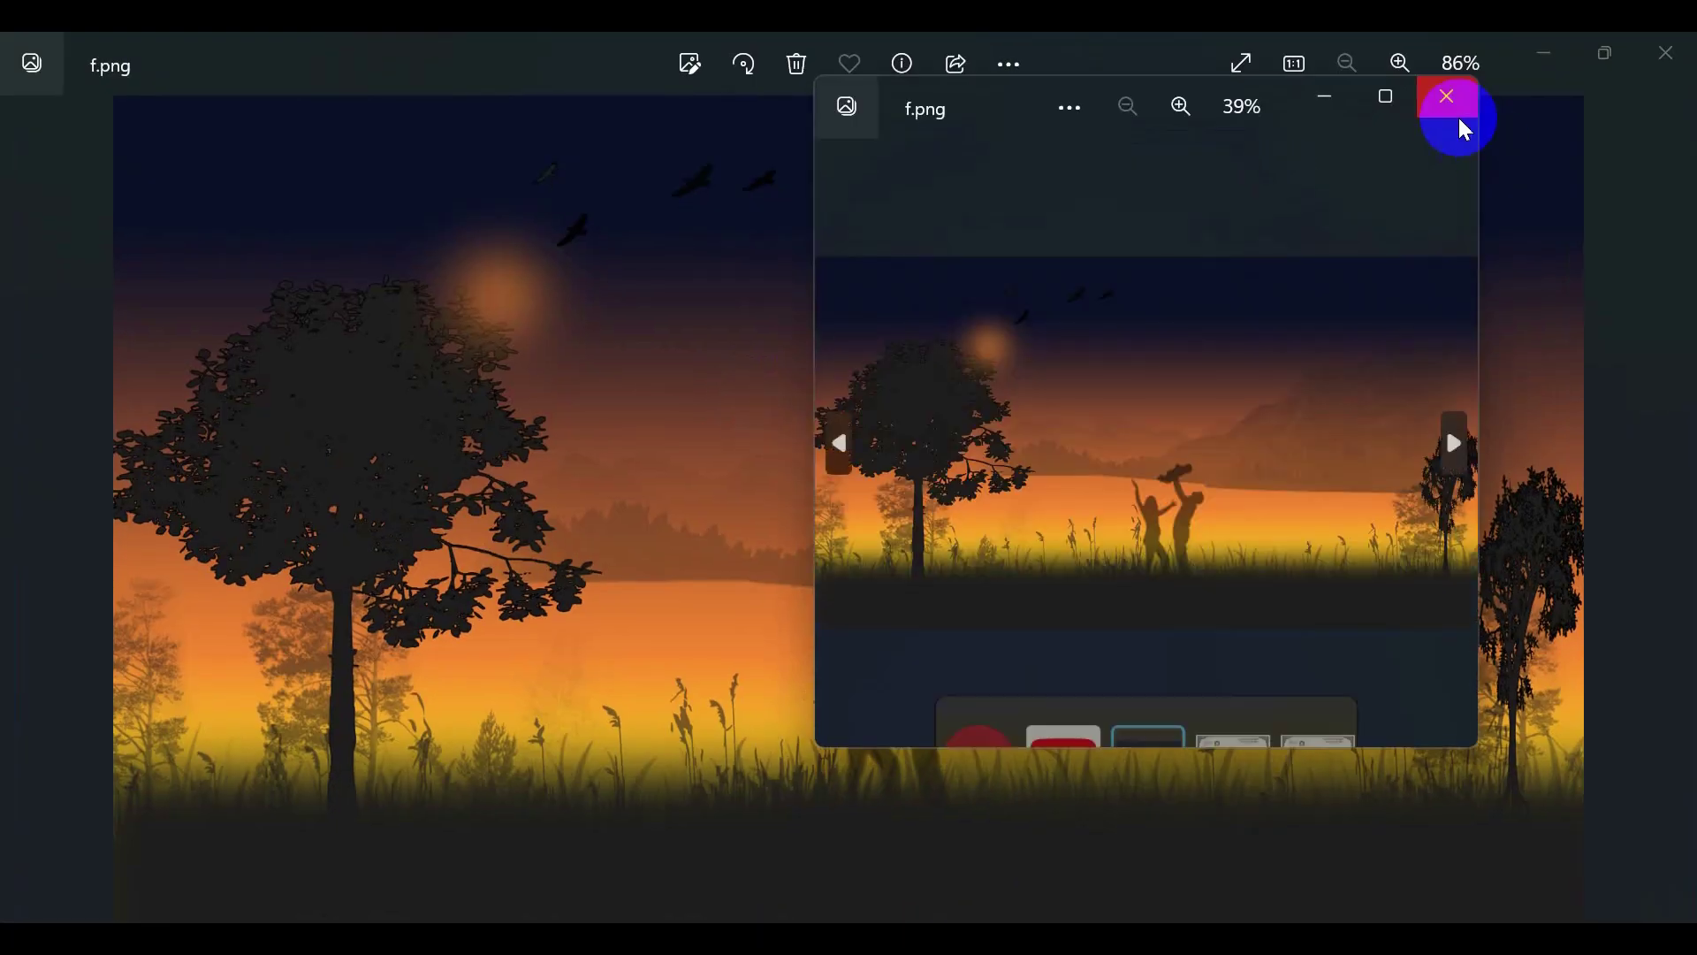
Step: Close the small preview of the reference picture, switch to Photoshop and create a 1920 x 1080 px document at 72 ppi
left_click(1447, 98)
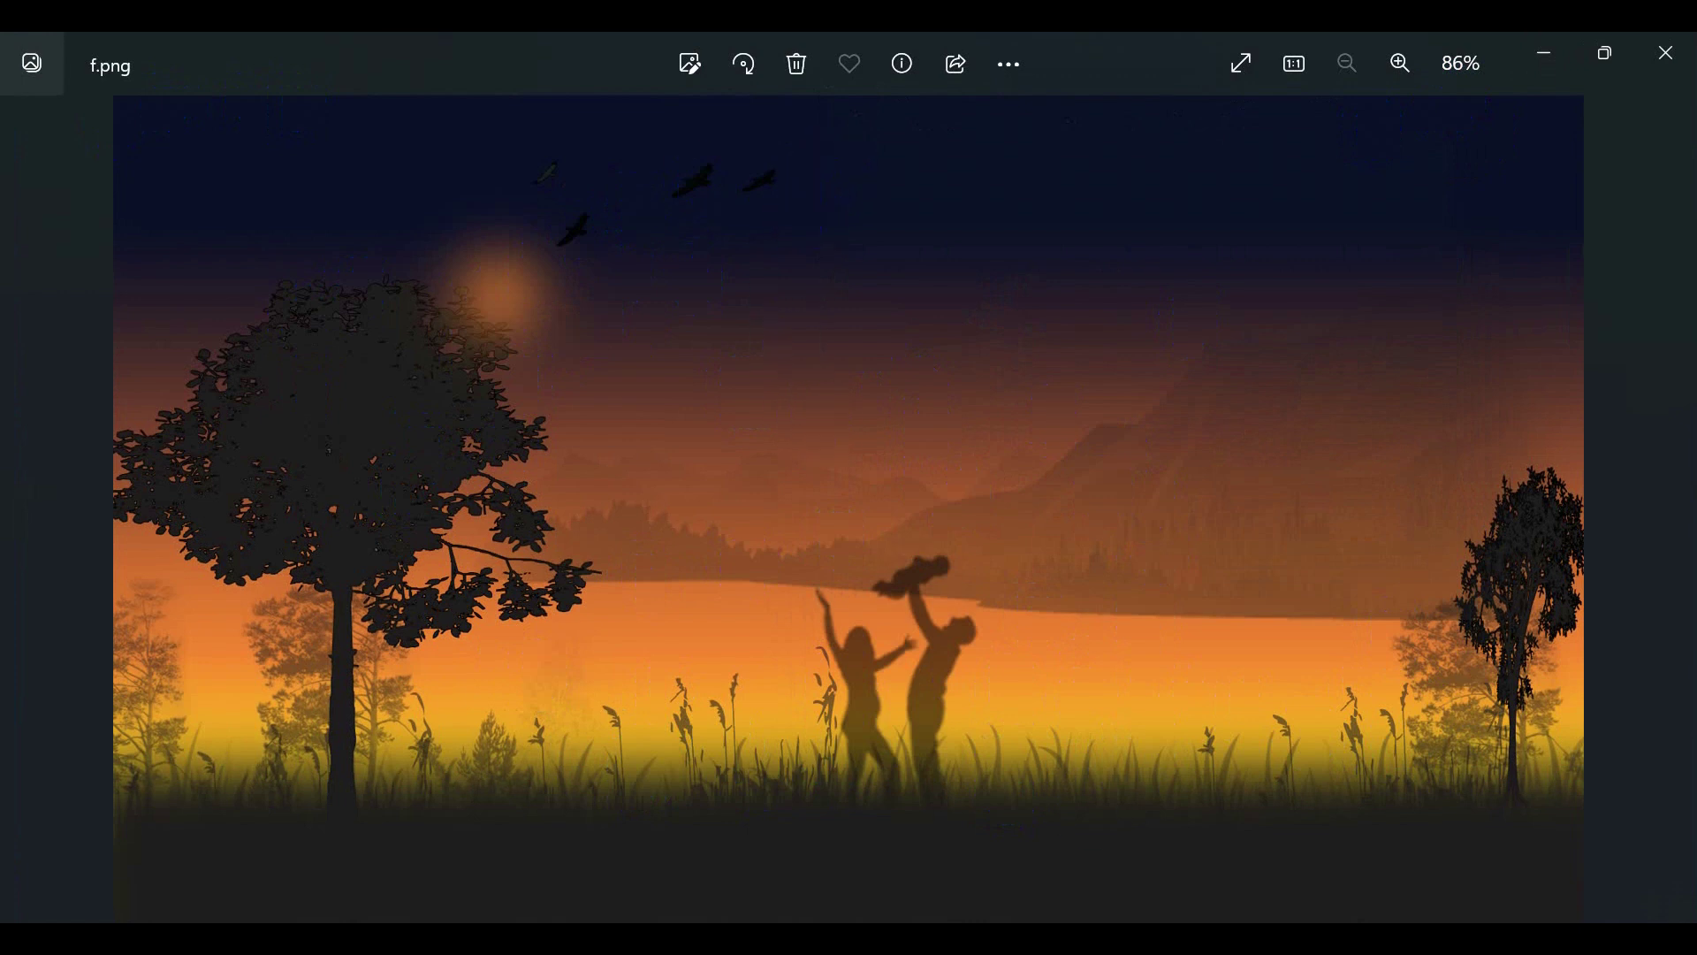
key("alt+Tab")
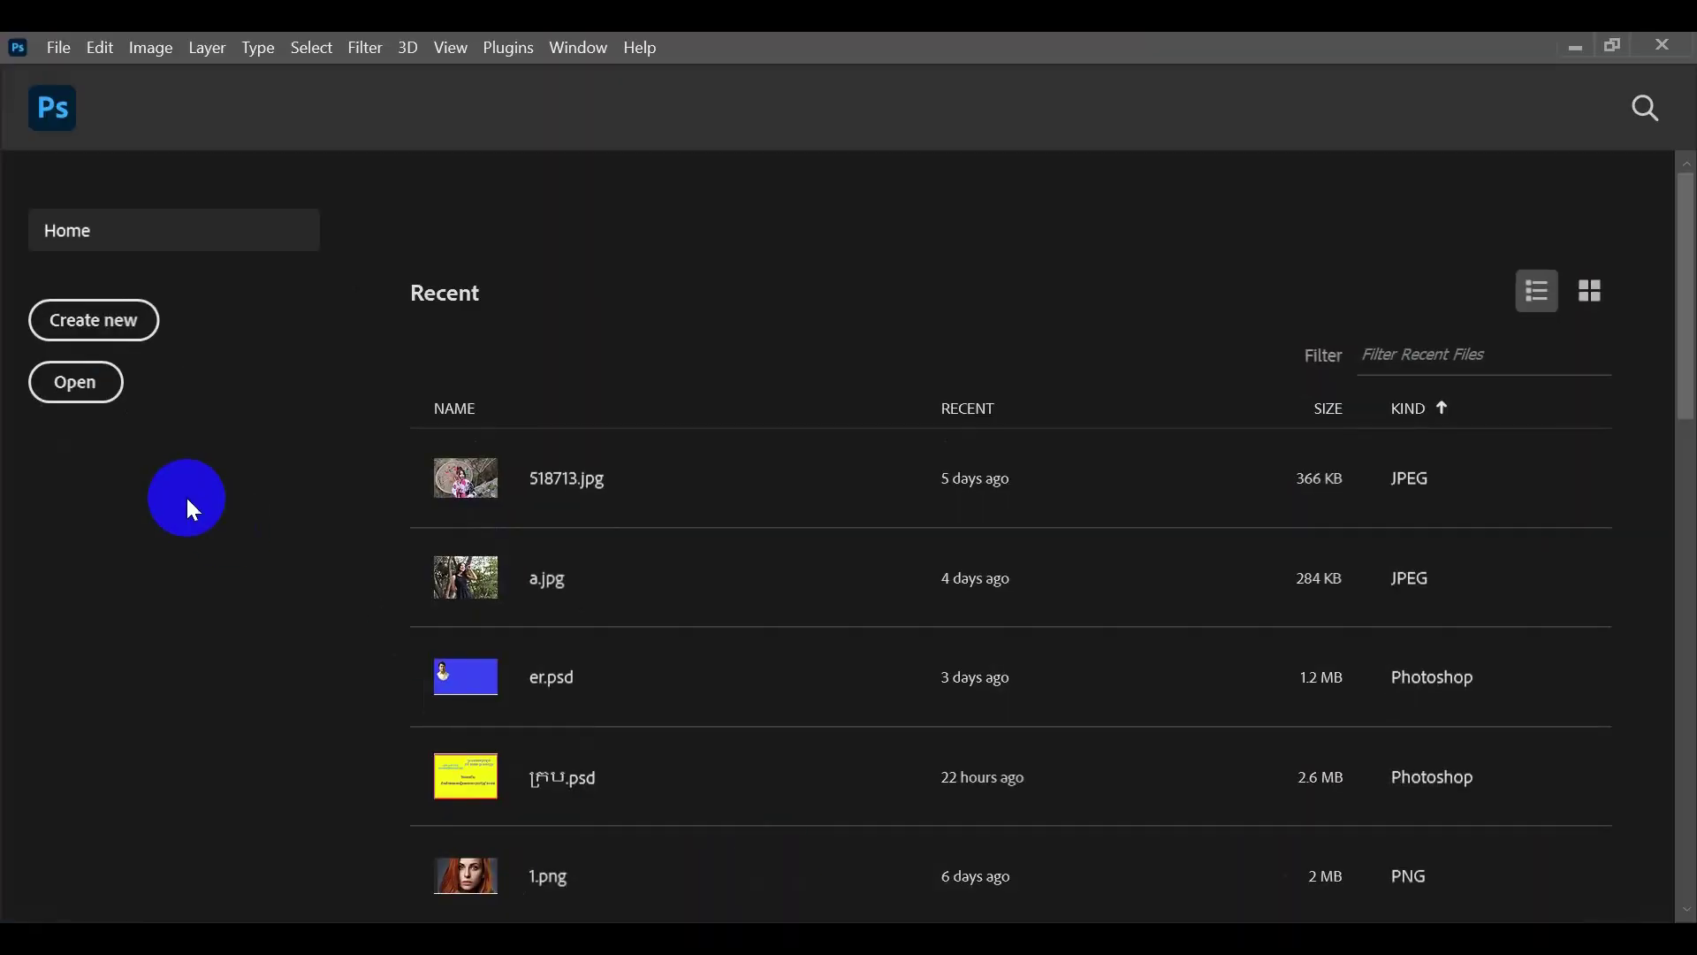
left_click(101, 339)
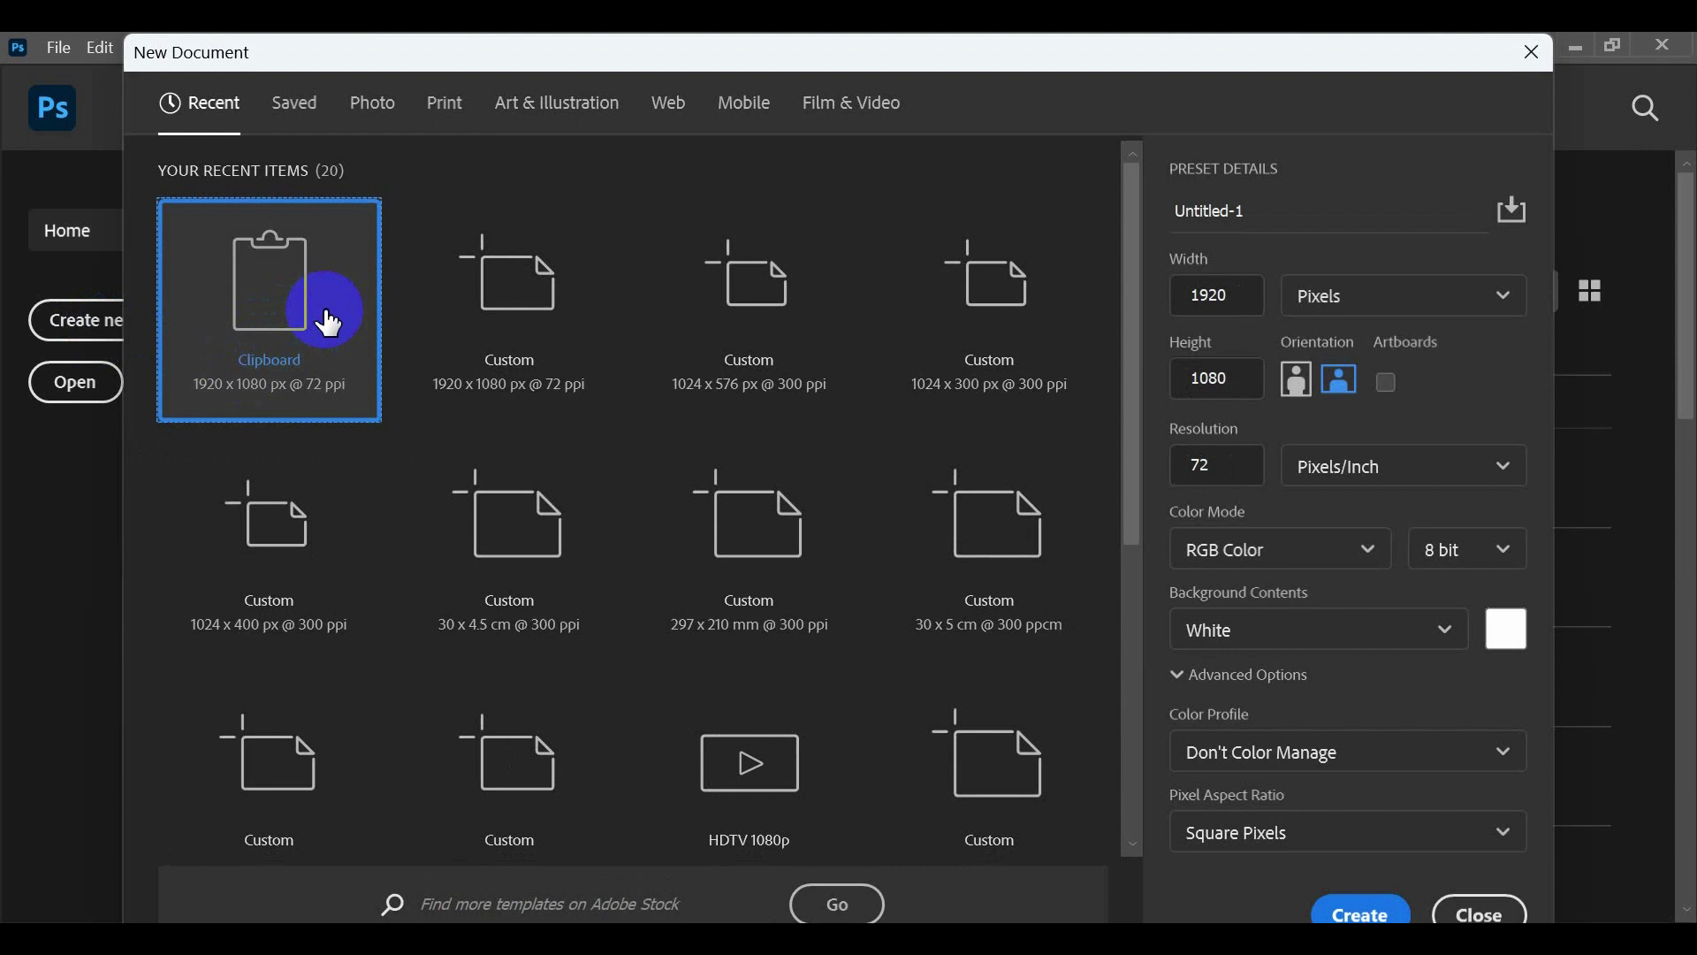
double_click(328, 323)
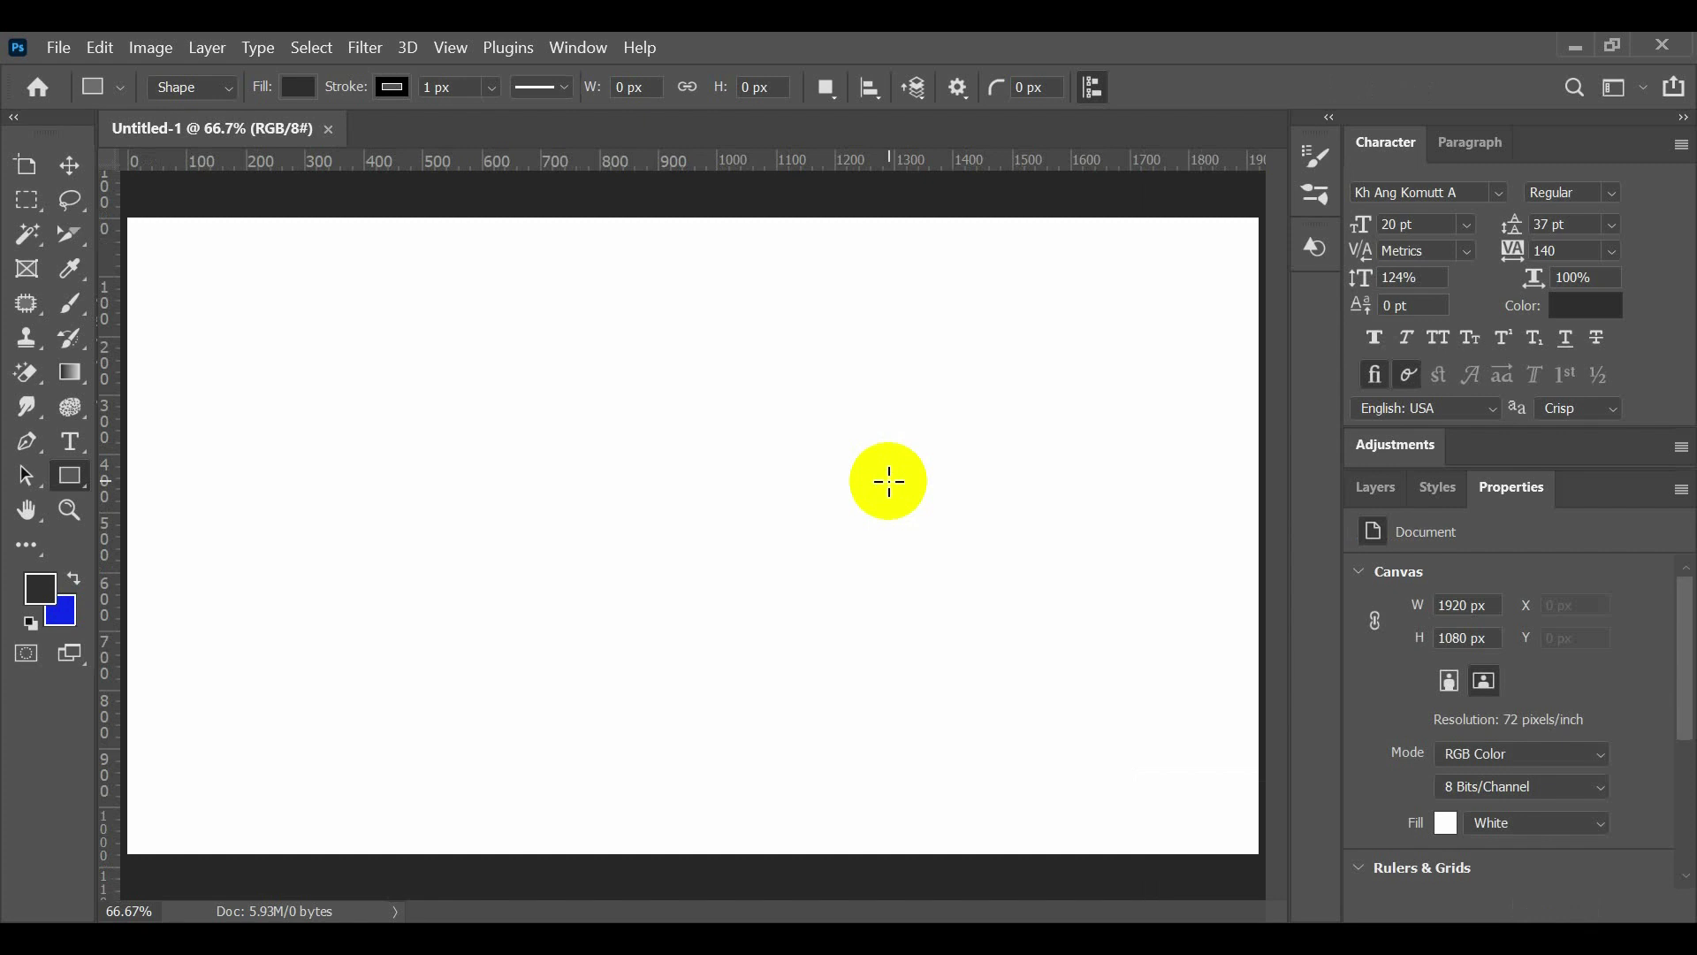
Step: Add a layer and draw a dark grey rectangle about 1997 x 328 px across the bottom of the canvas
left_click(1373, 495)
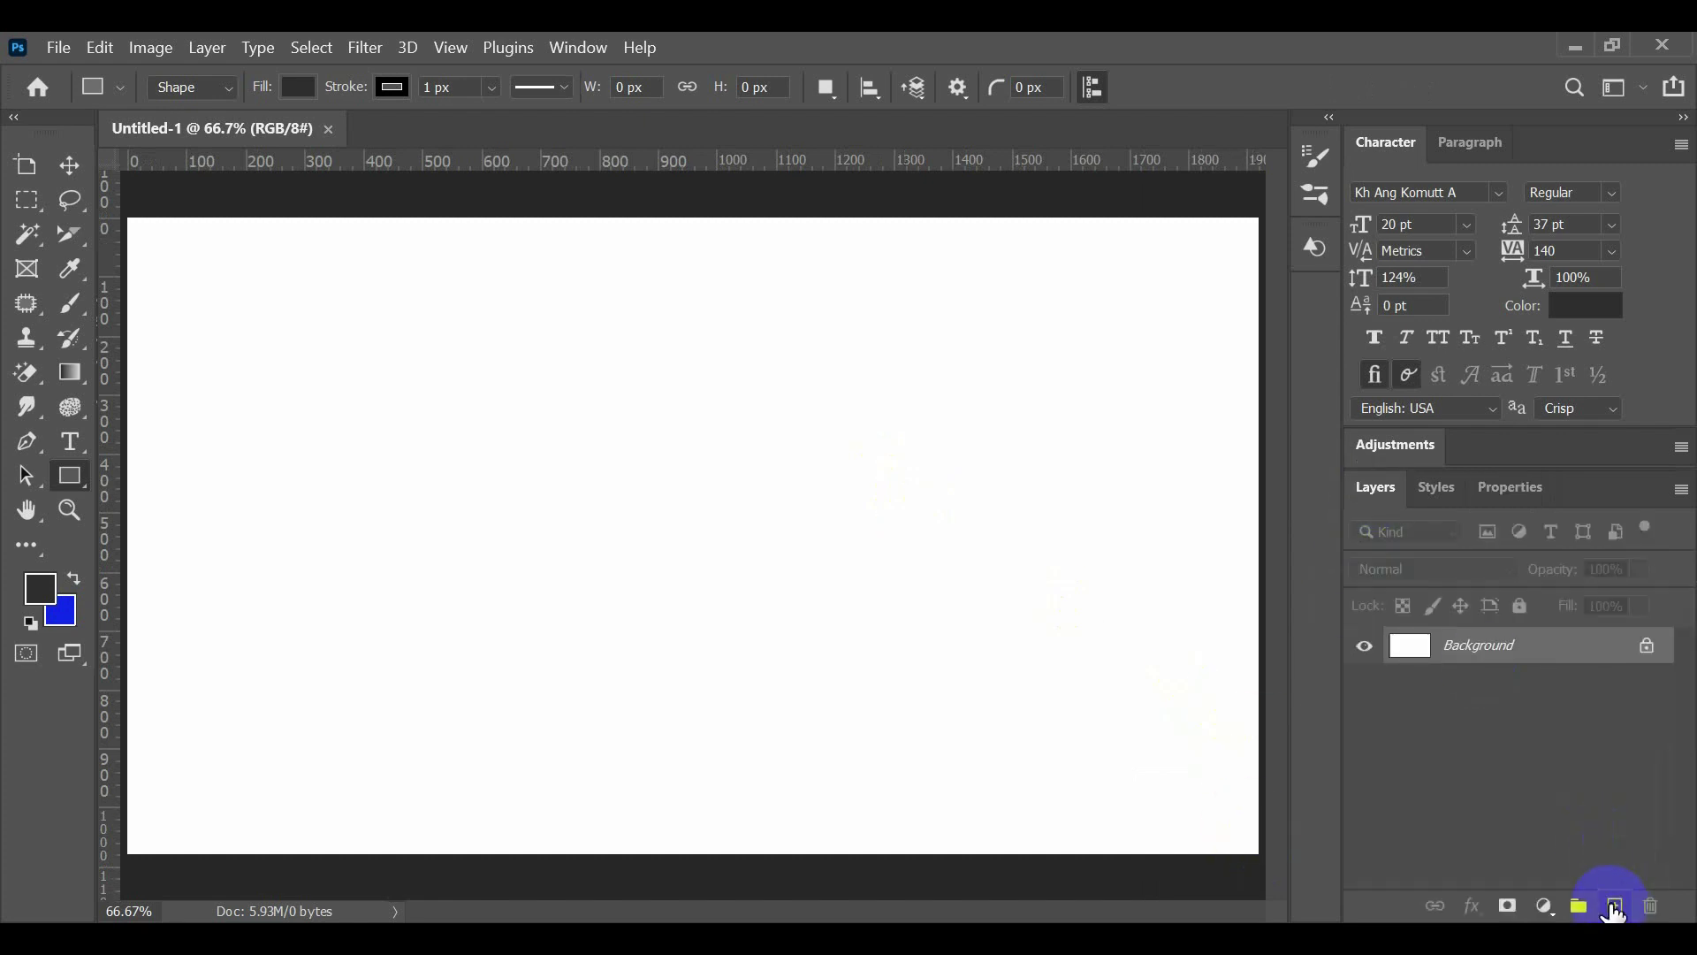
left_click(1614, 908)
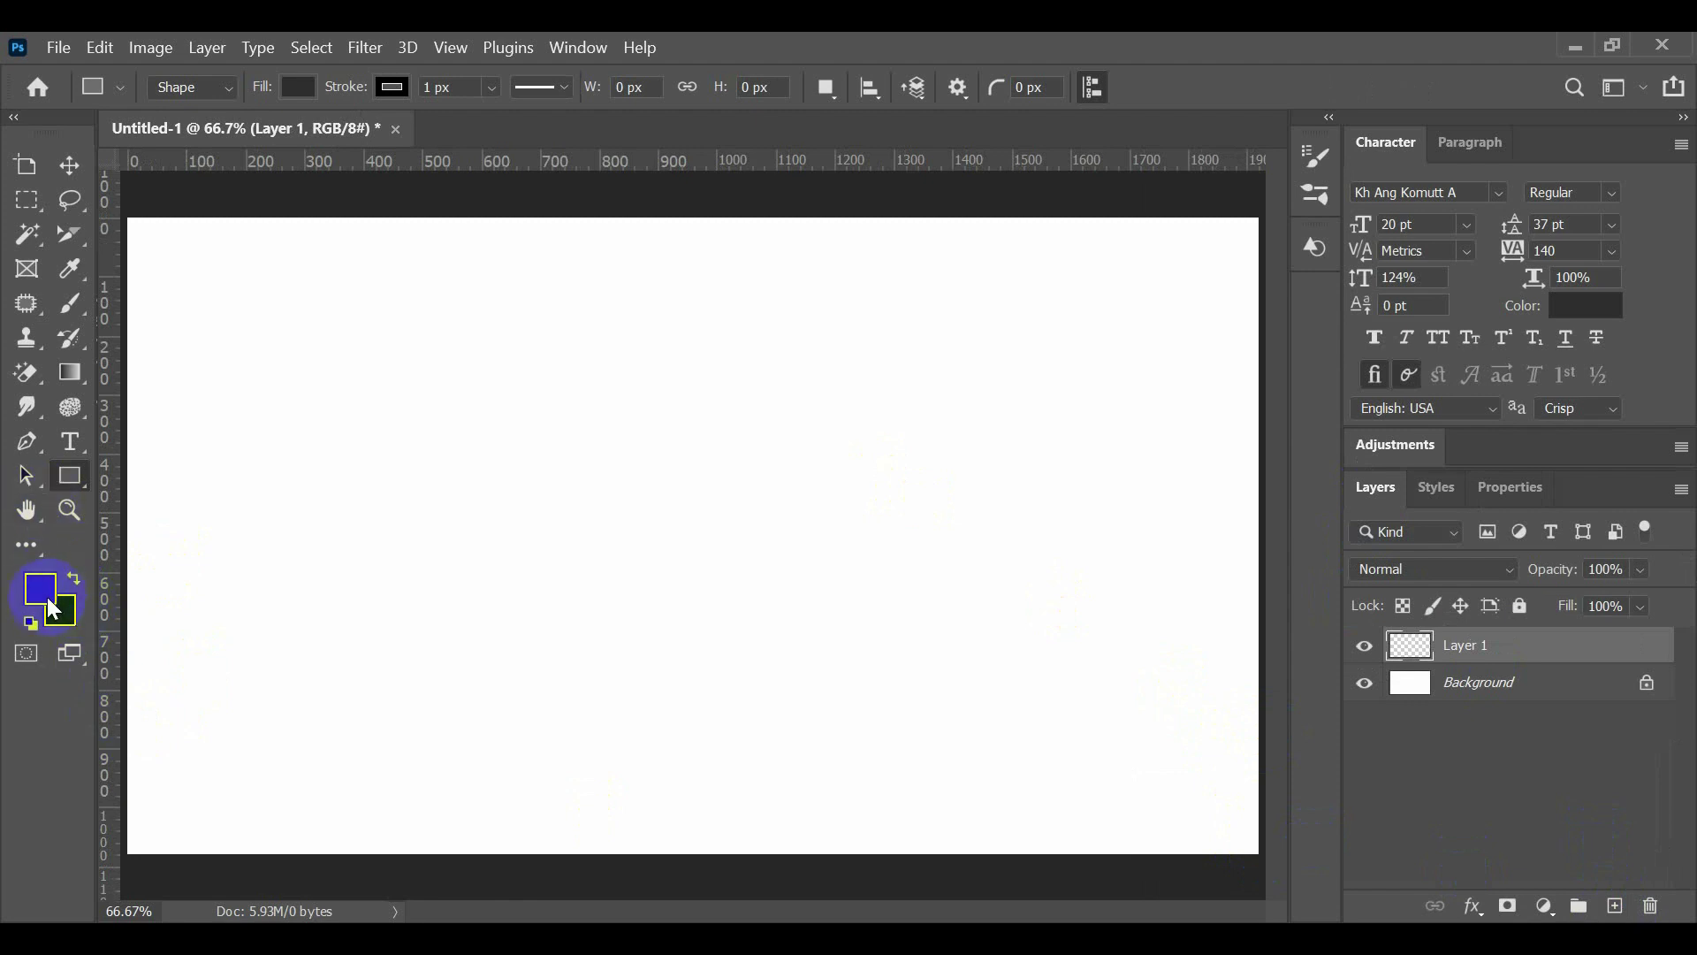
right_click(71, 475)
left_click(145, 469)
left_click_drag(126, 692, 1302, 883)
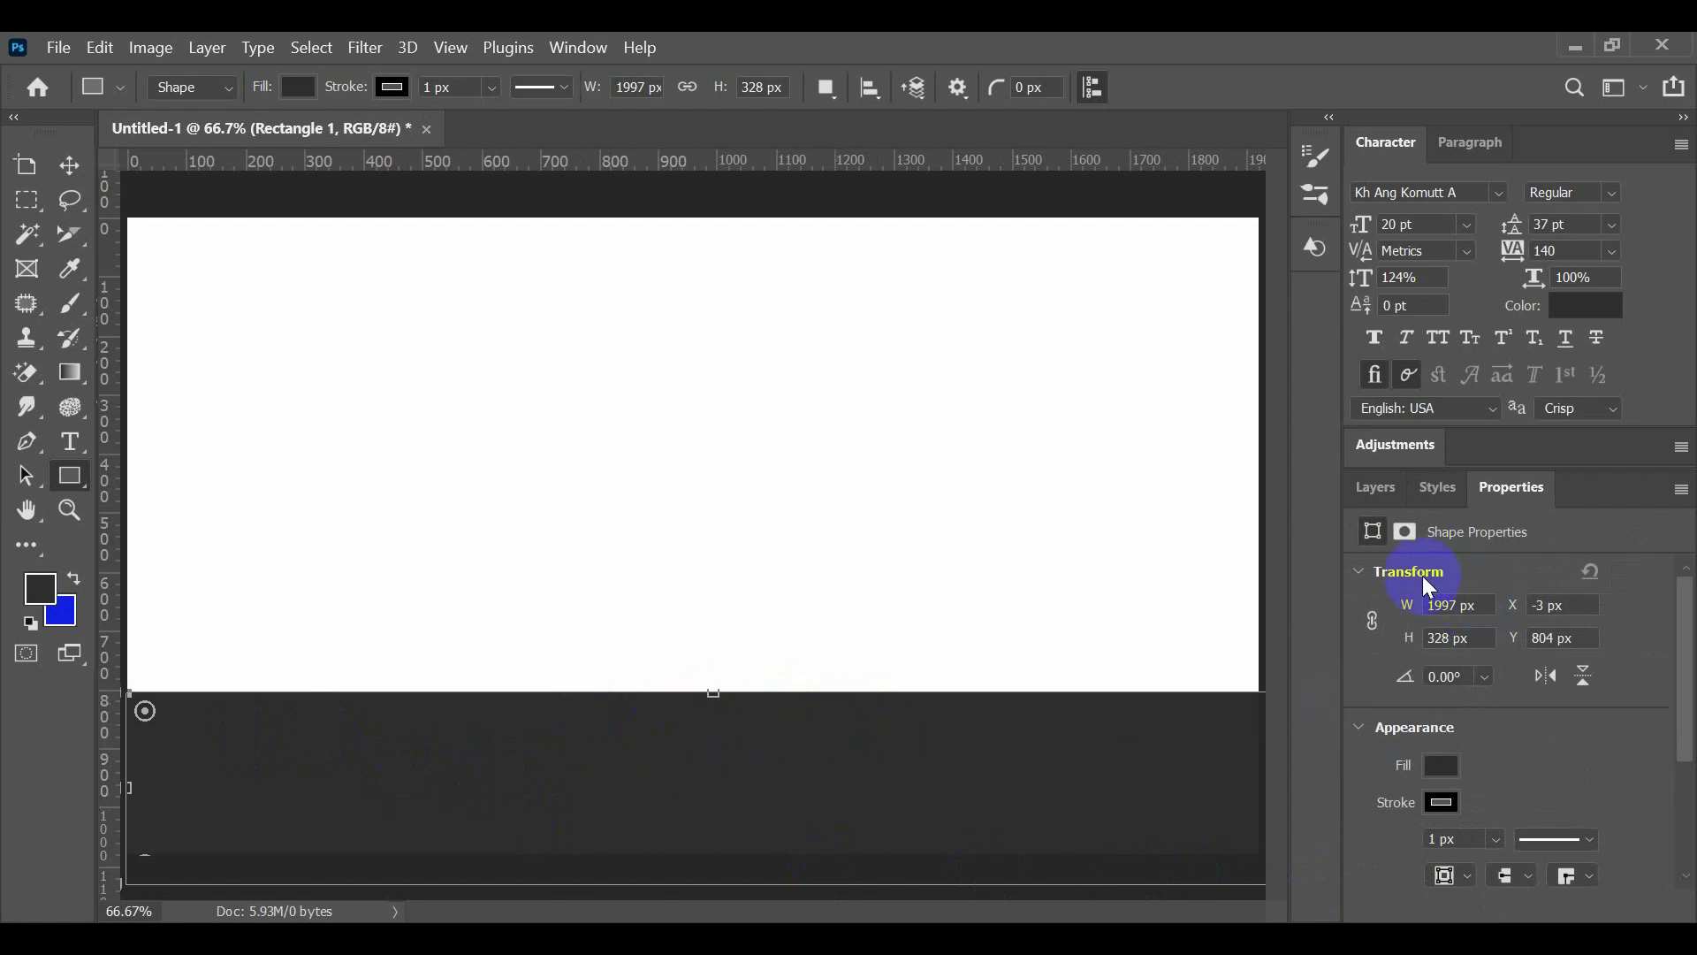
Step: Feather the rectangle's mask by about 28.8 px and stretch its left side past the canvas edge to about 2039 px wide
left_click(1405, 531)
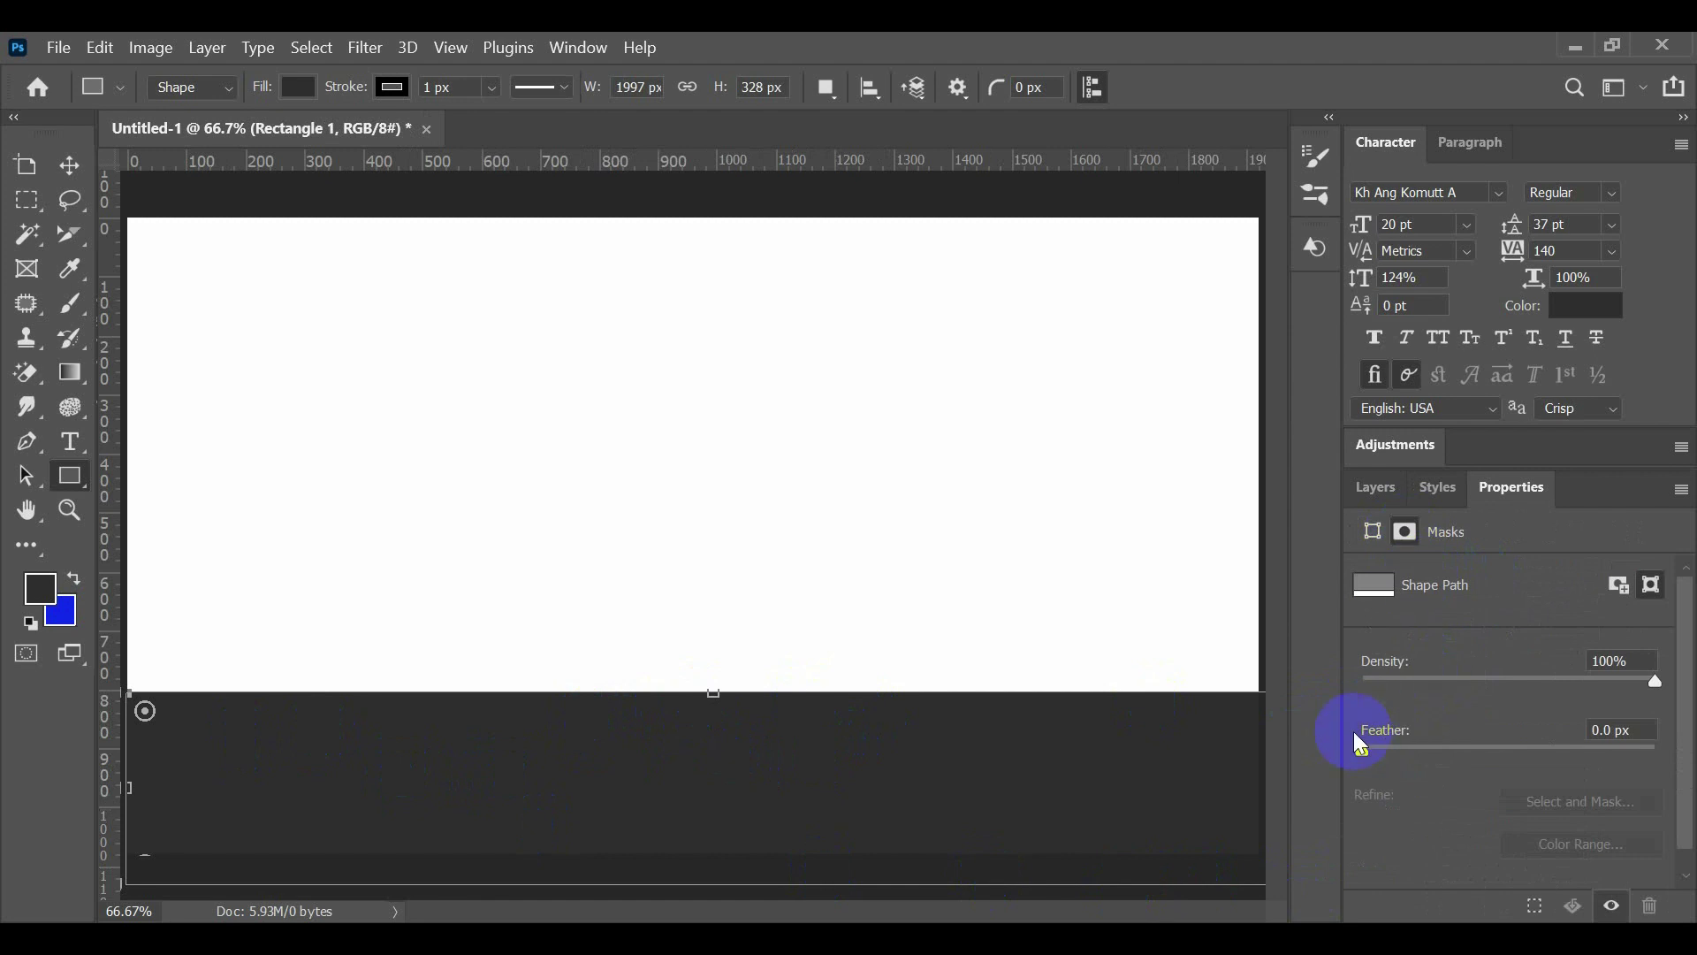
left_click_drag(1363, 747, 1510, 747)
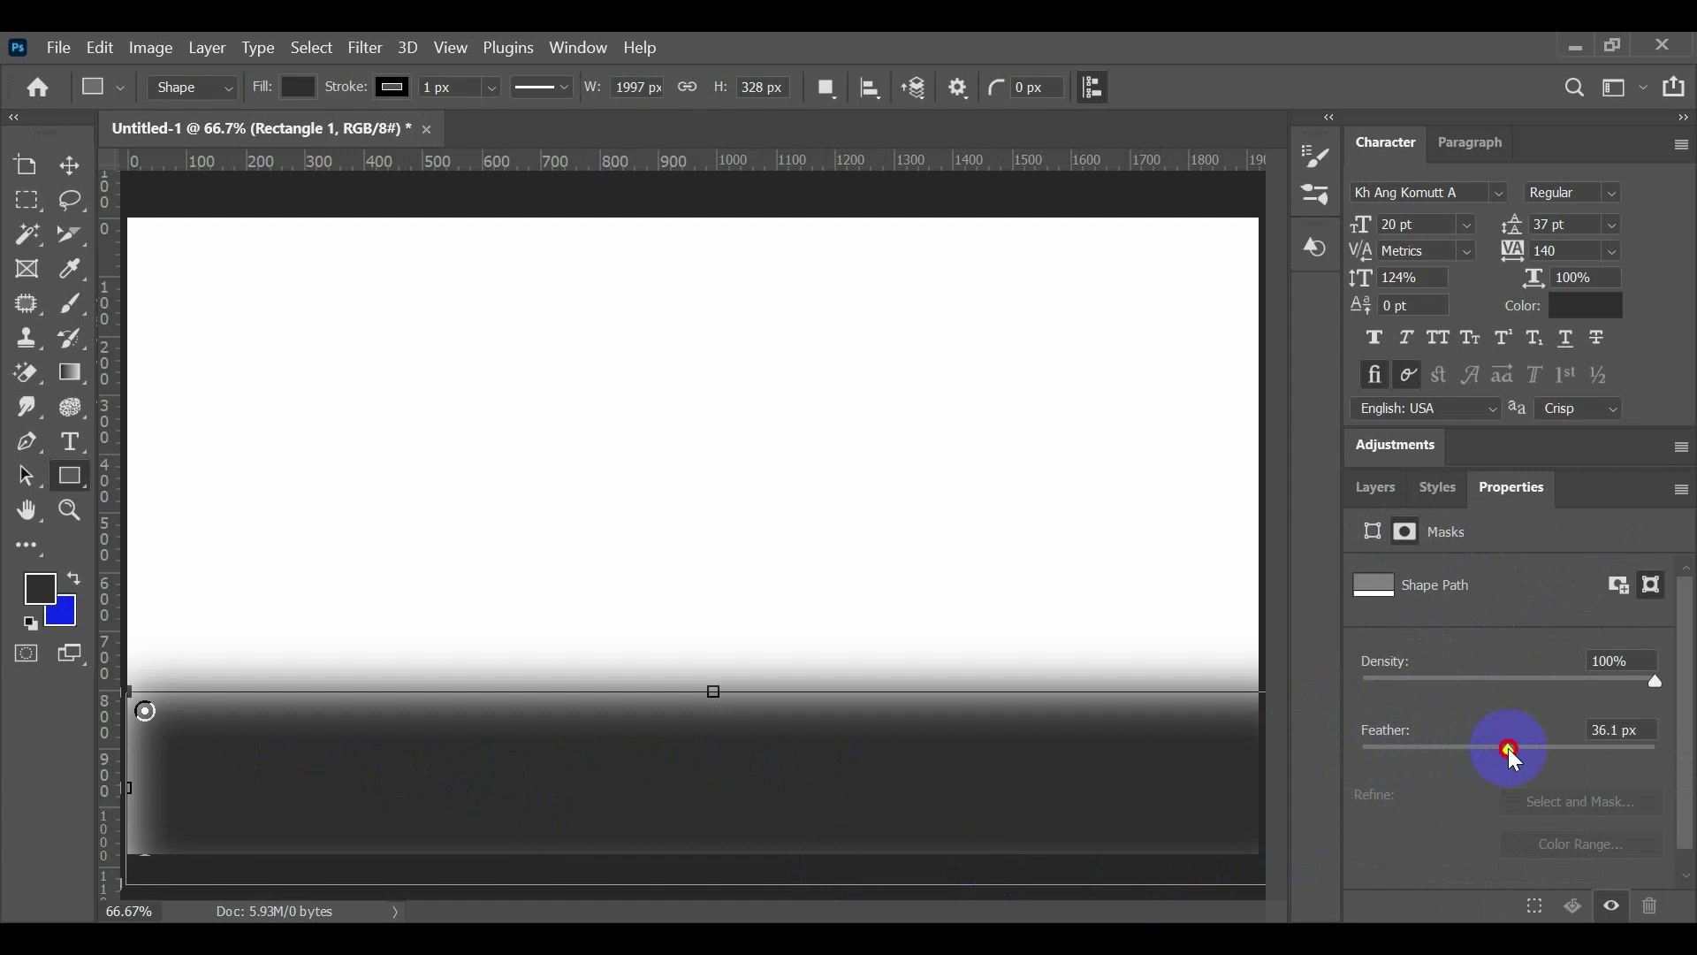
left_click_drag(1510, 748, 1500, 749)
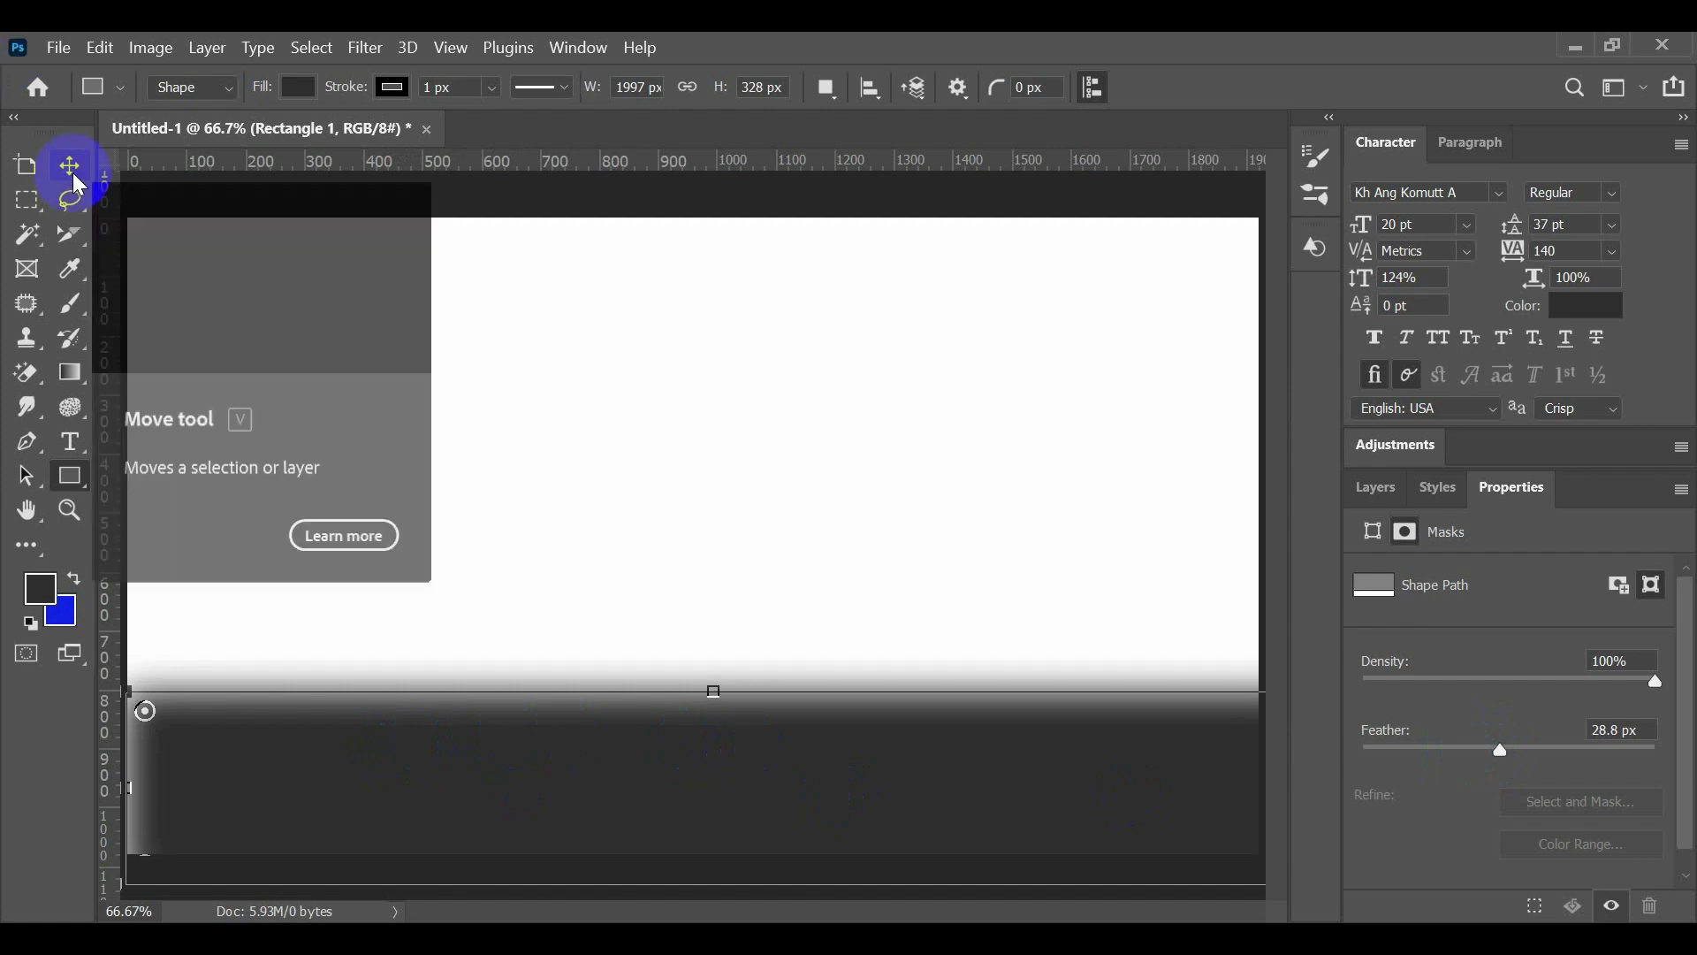
left_click_drag(124, 785, 96, 784)
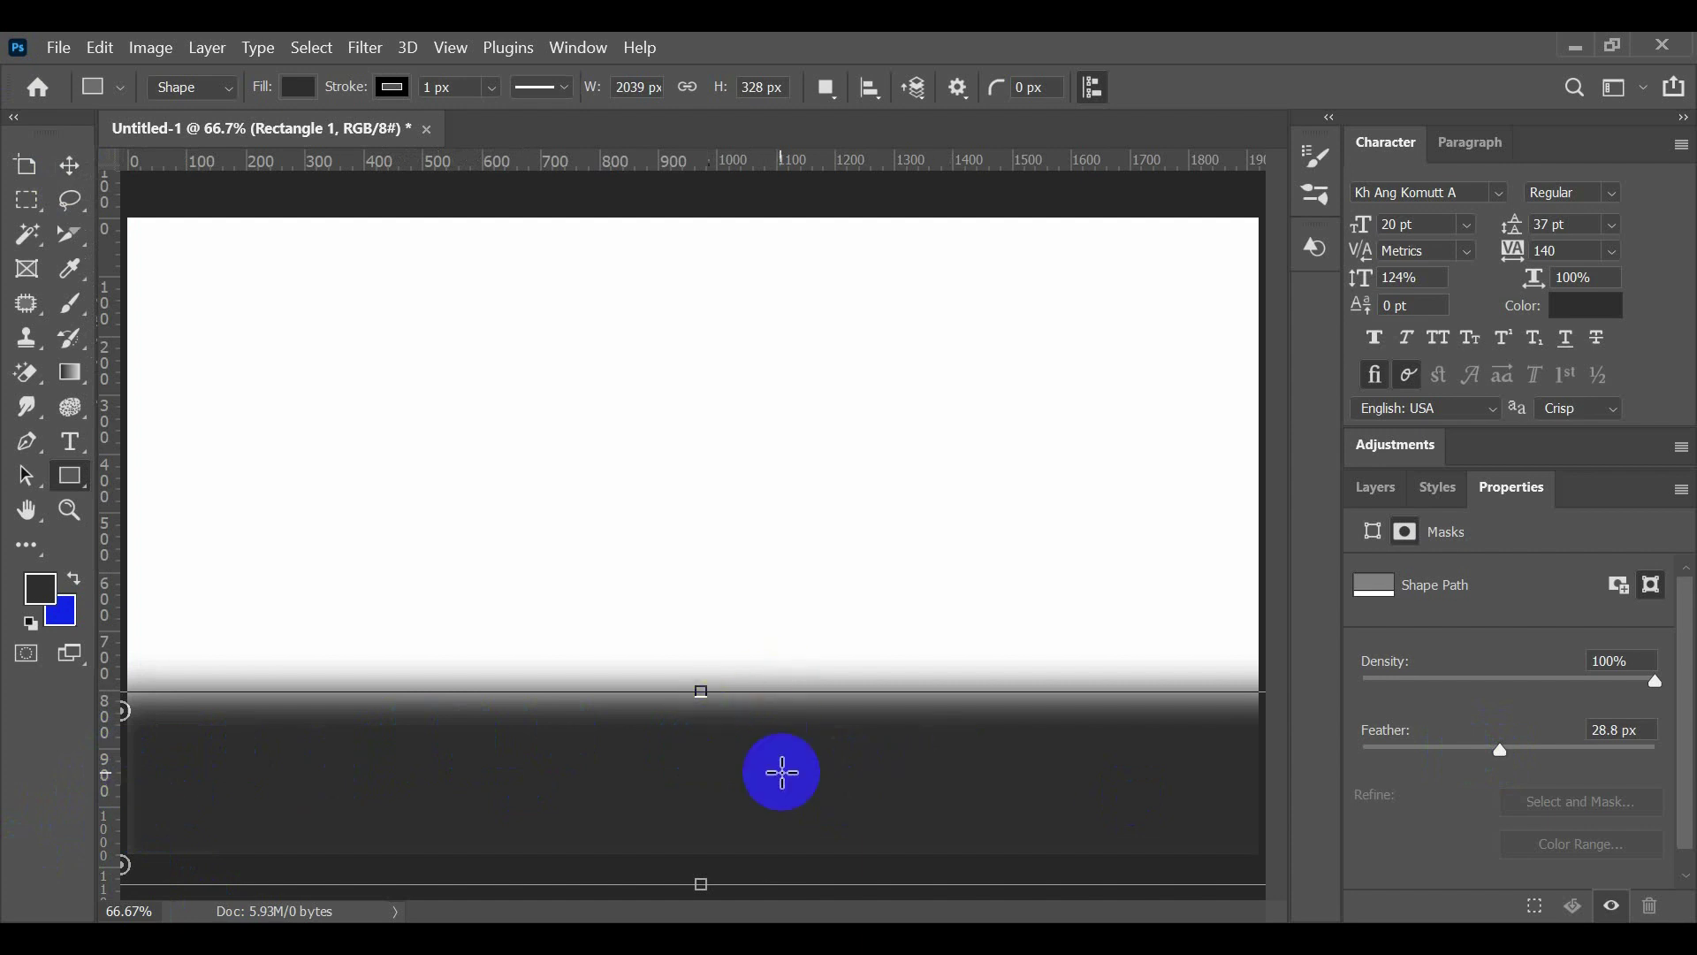
Step: Add a new empty layer above the rectangle
left_click(69, 167)
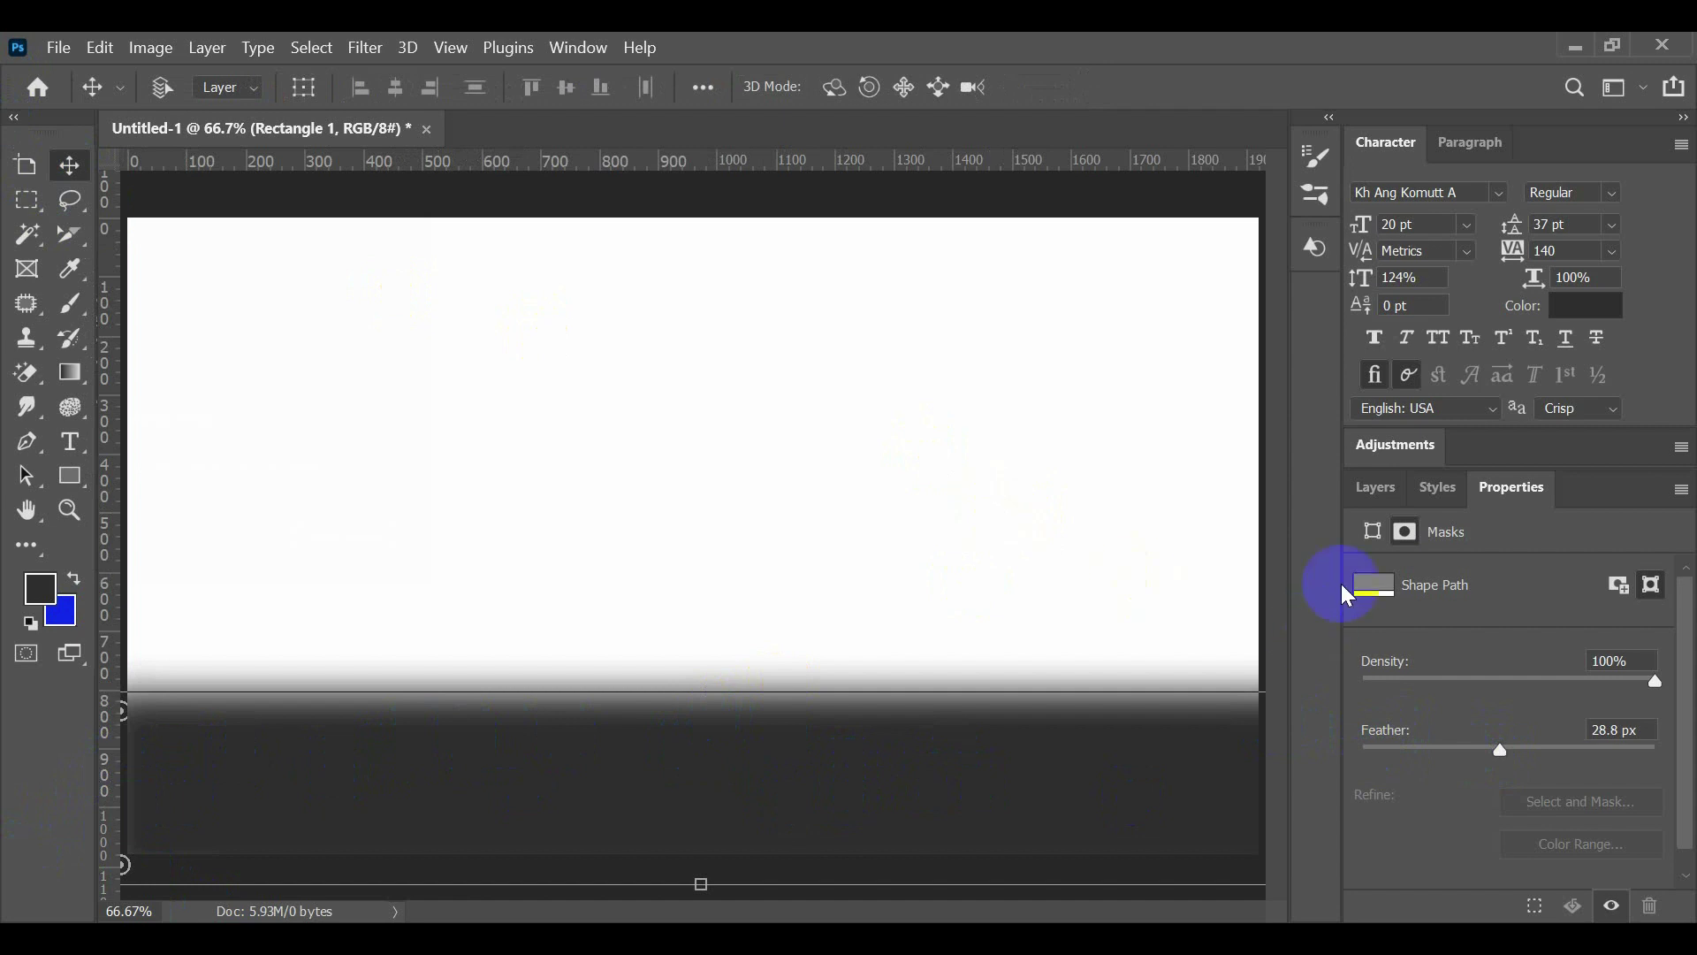
left_click(1376, 493)
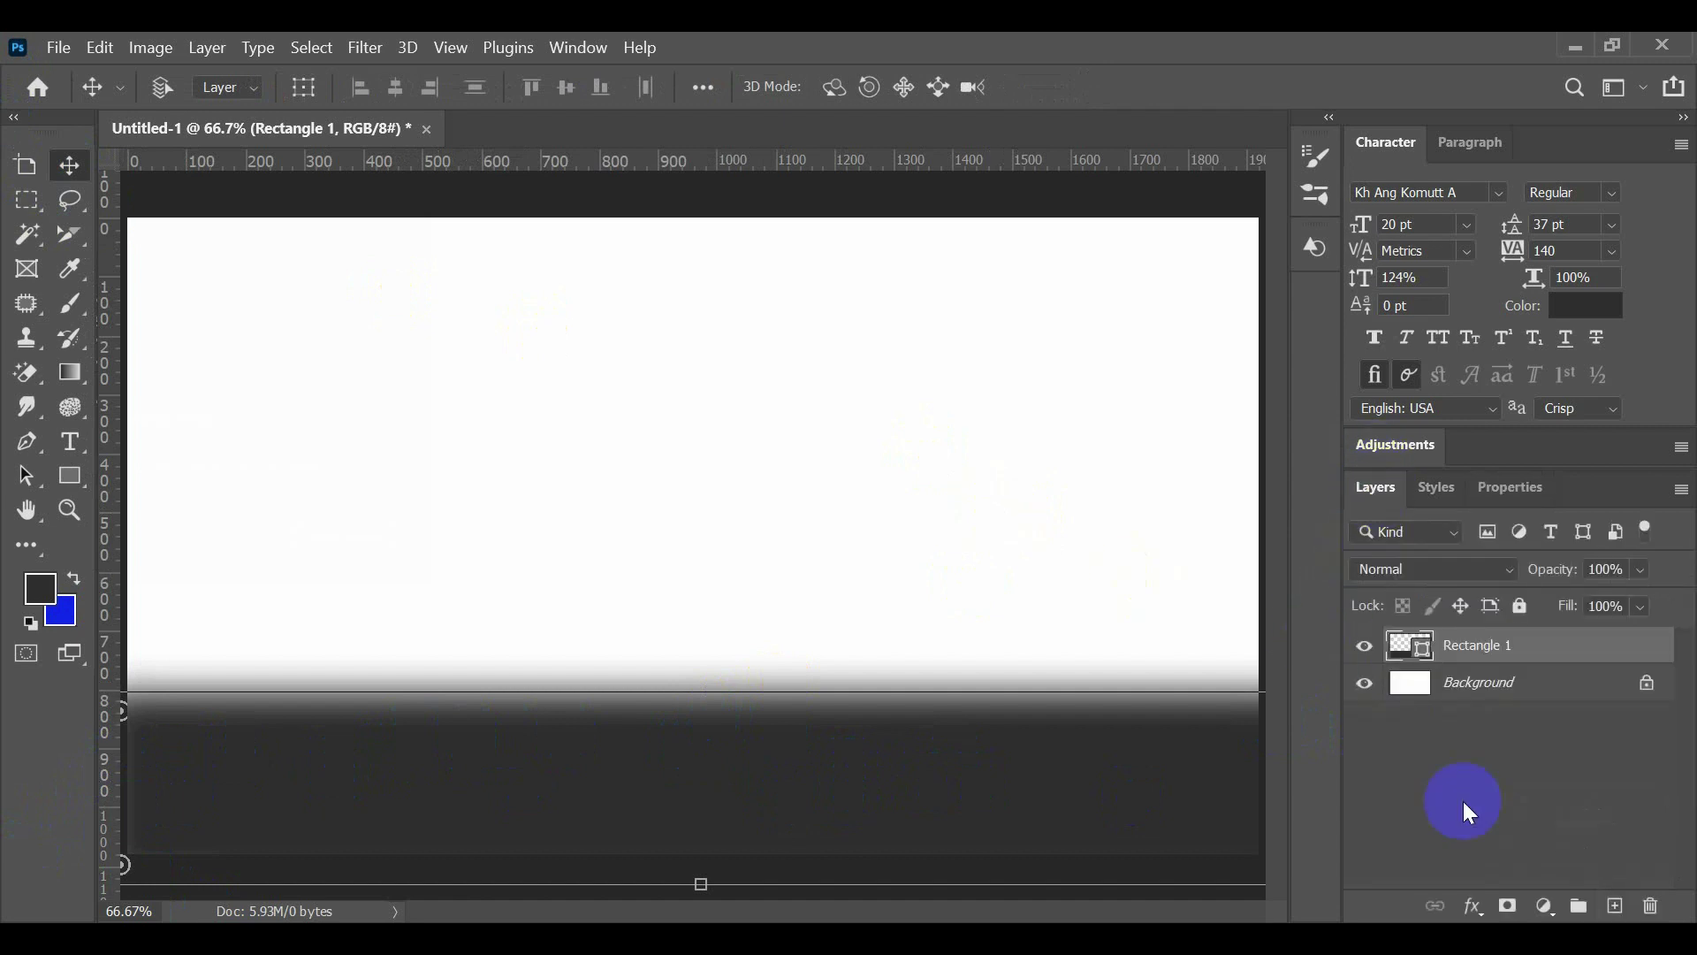
left_click(1616, 907)
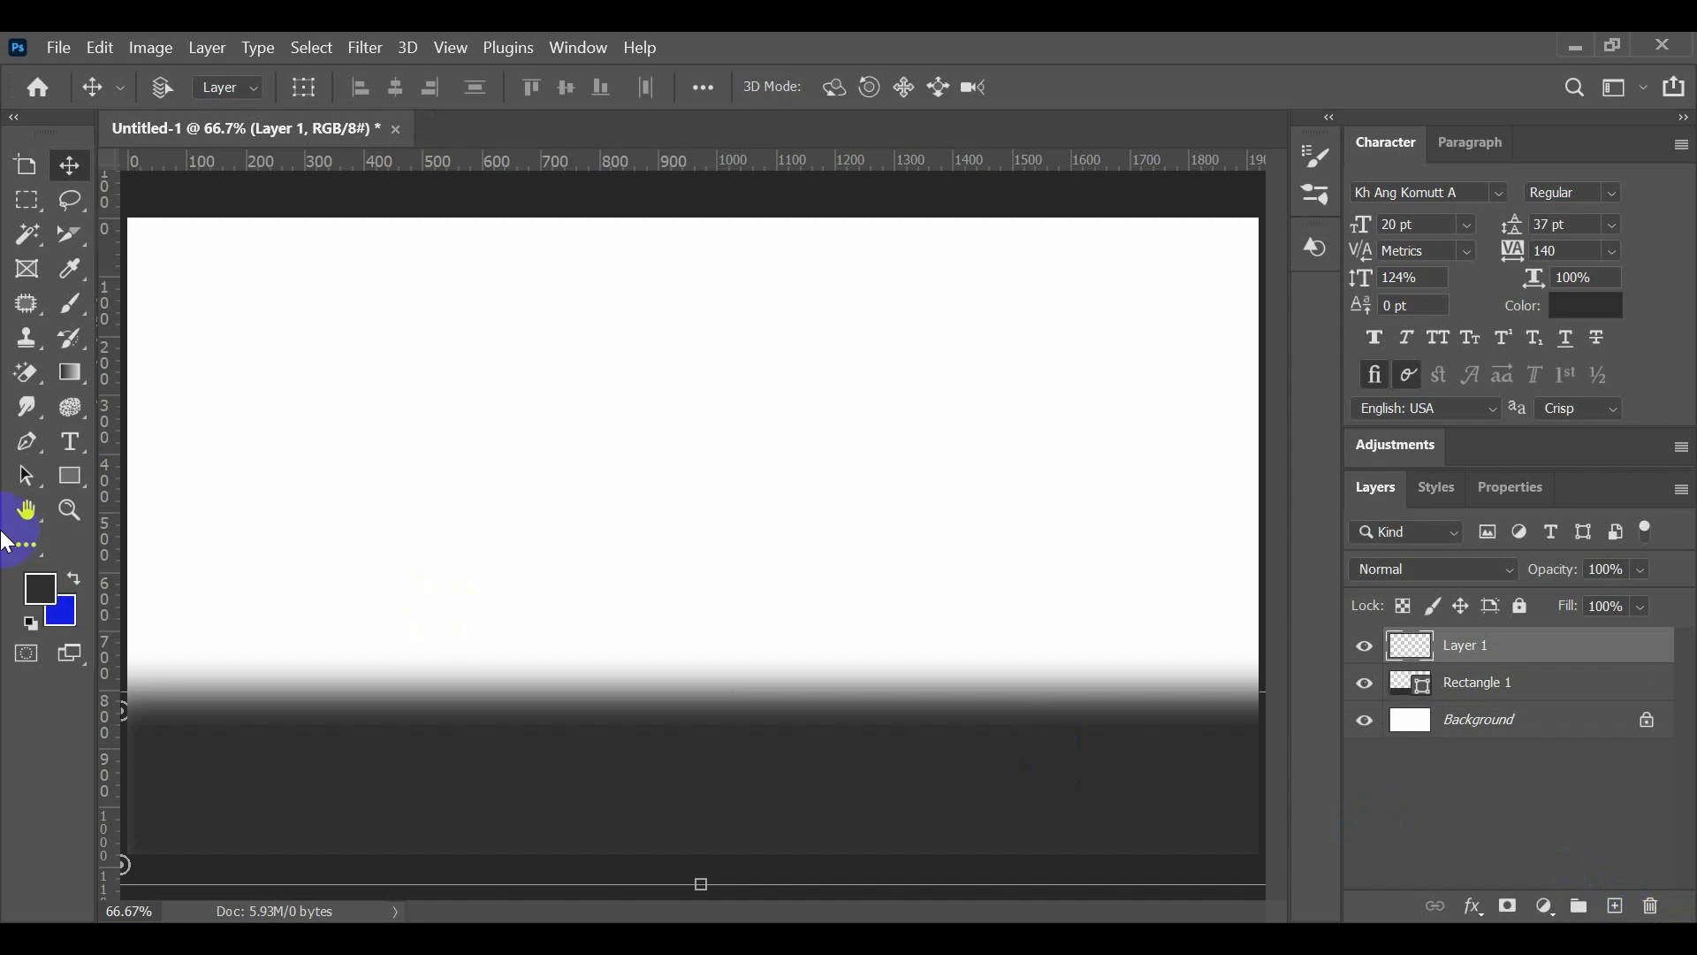
Step: Adjust the yellow-orange-navy gradient with the navy stop at 86% and the midpoint between orange and navy at 62%
left_click(70, 372)
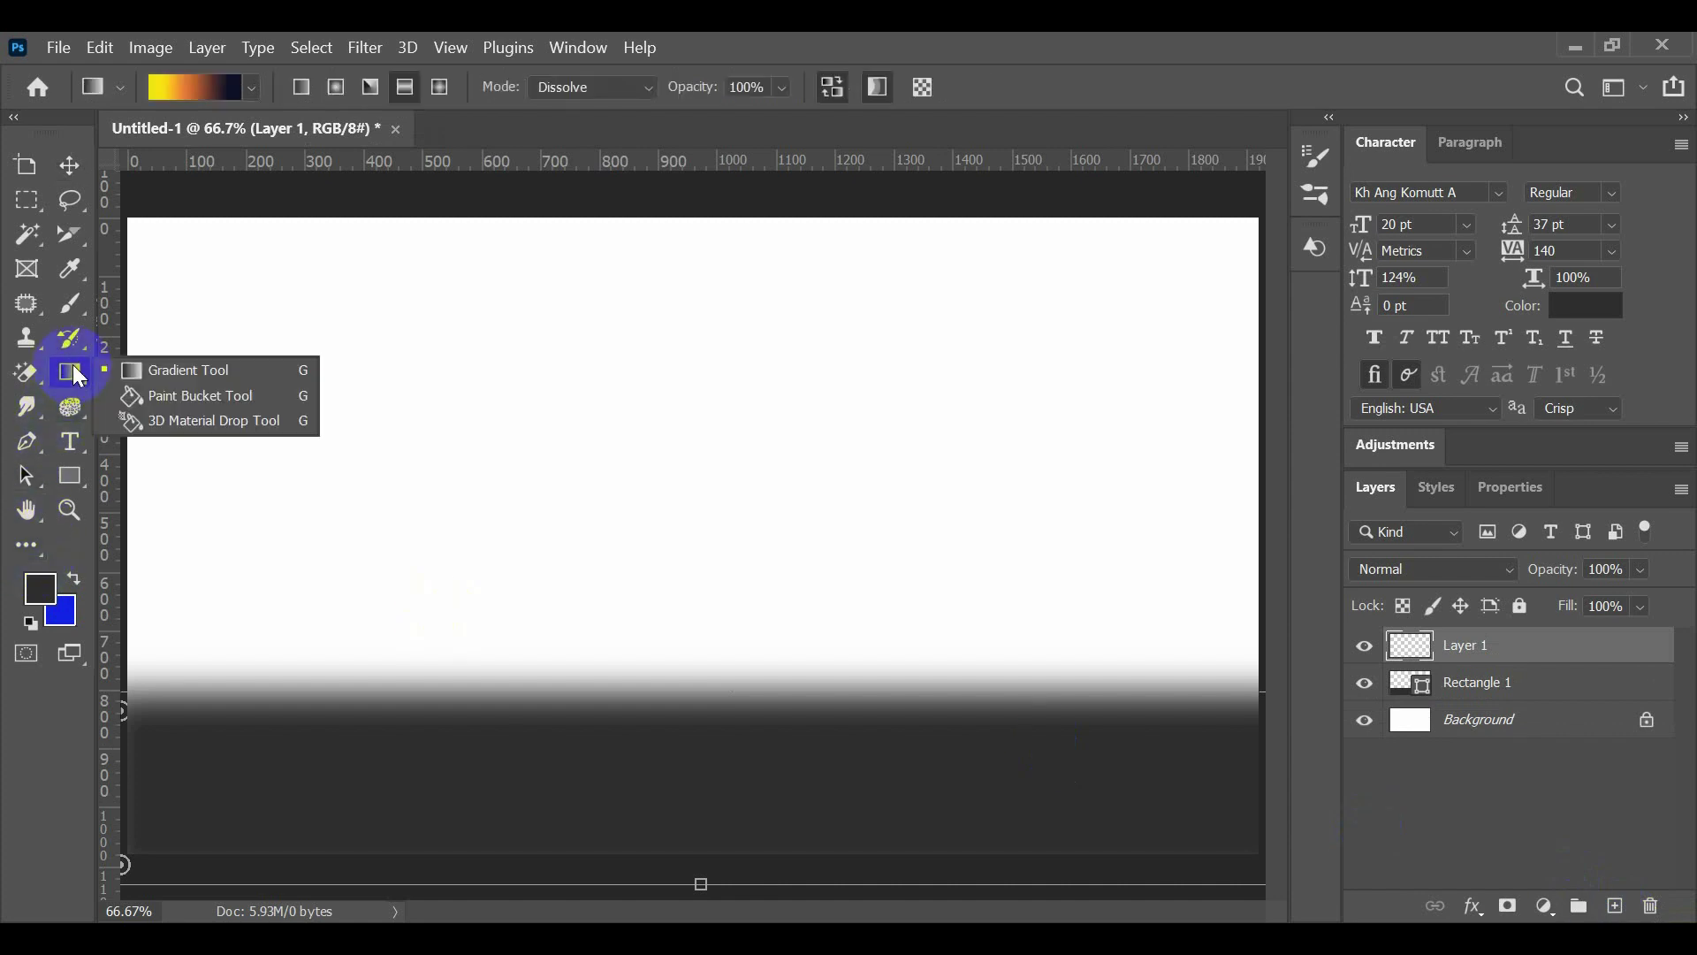
left_click(181, 370)
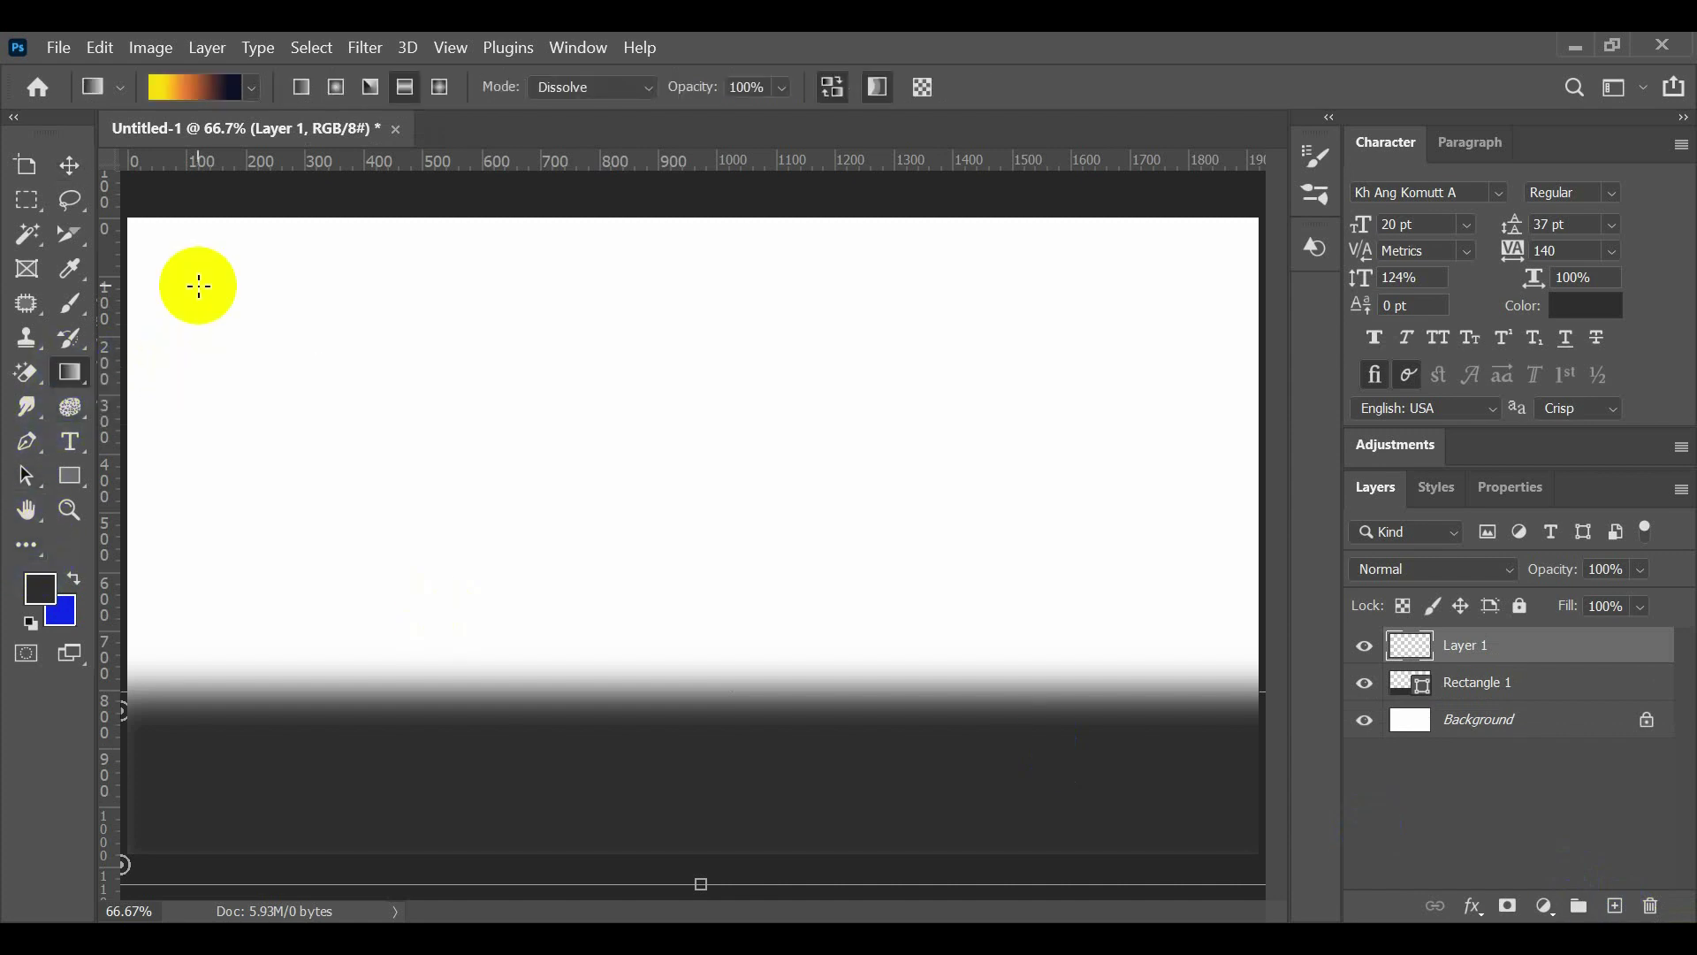
left_click(181, 89)
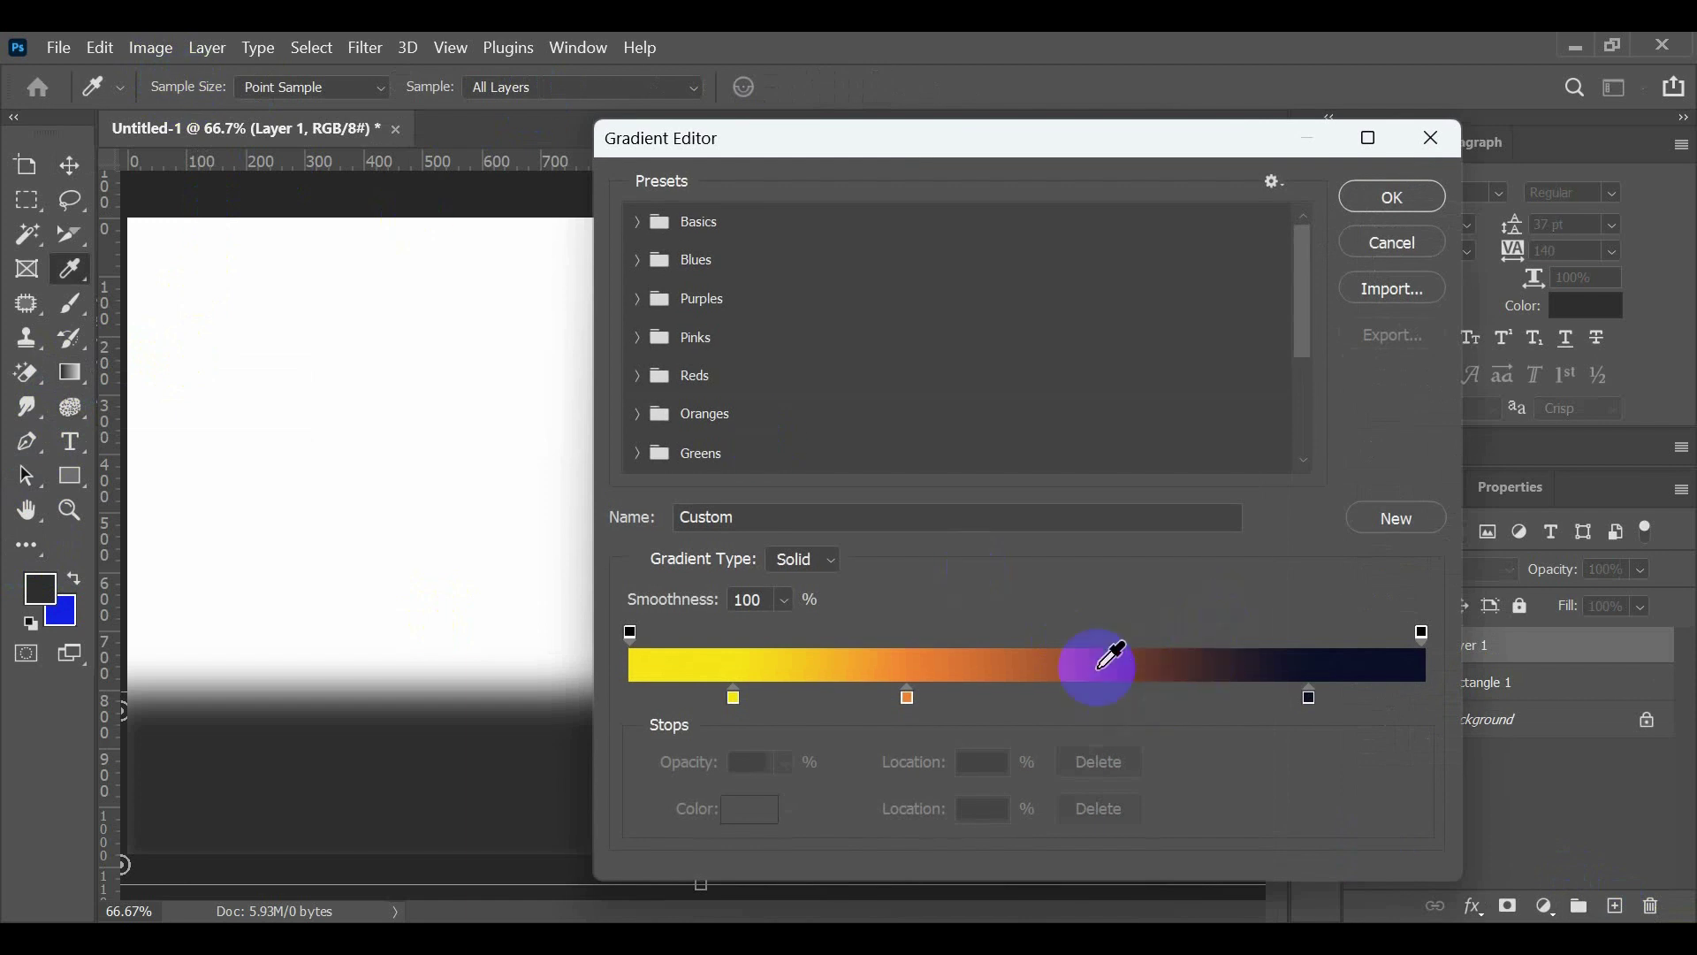
left_click_drag(795, 697, 1155, 871)
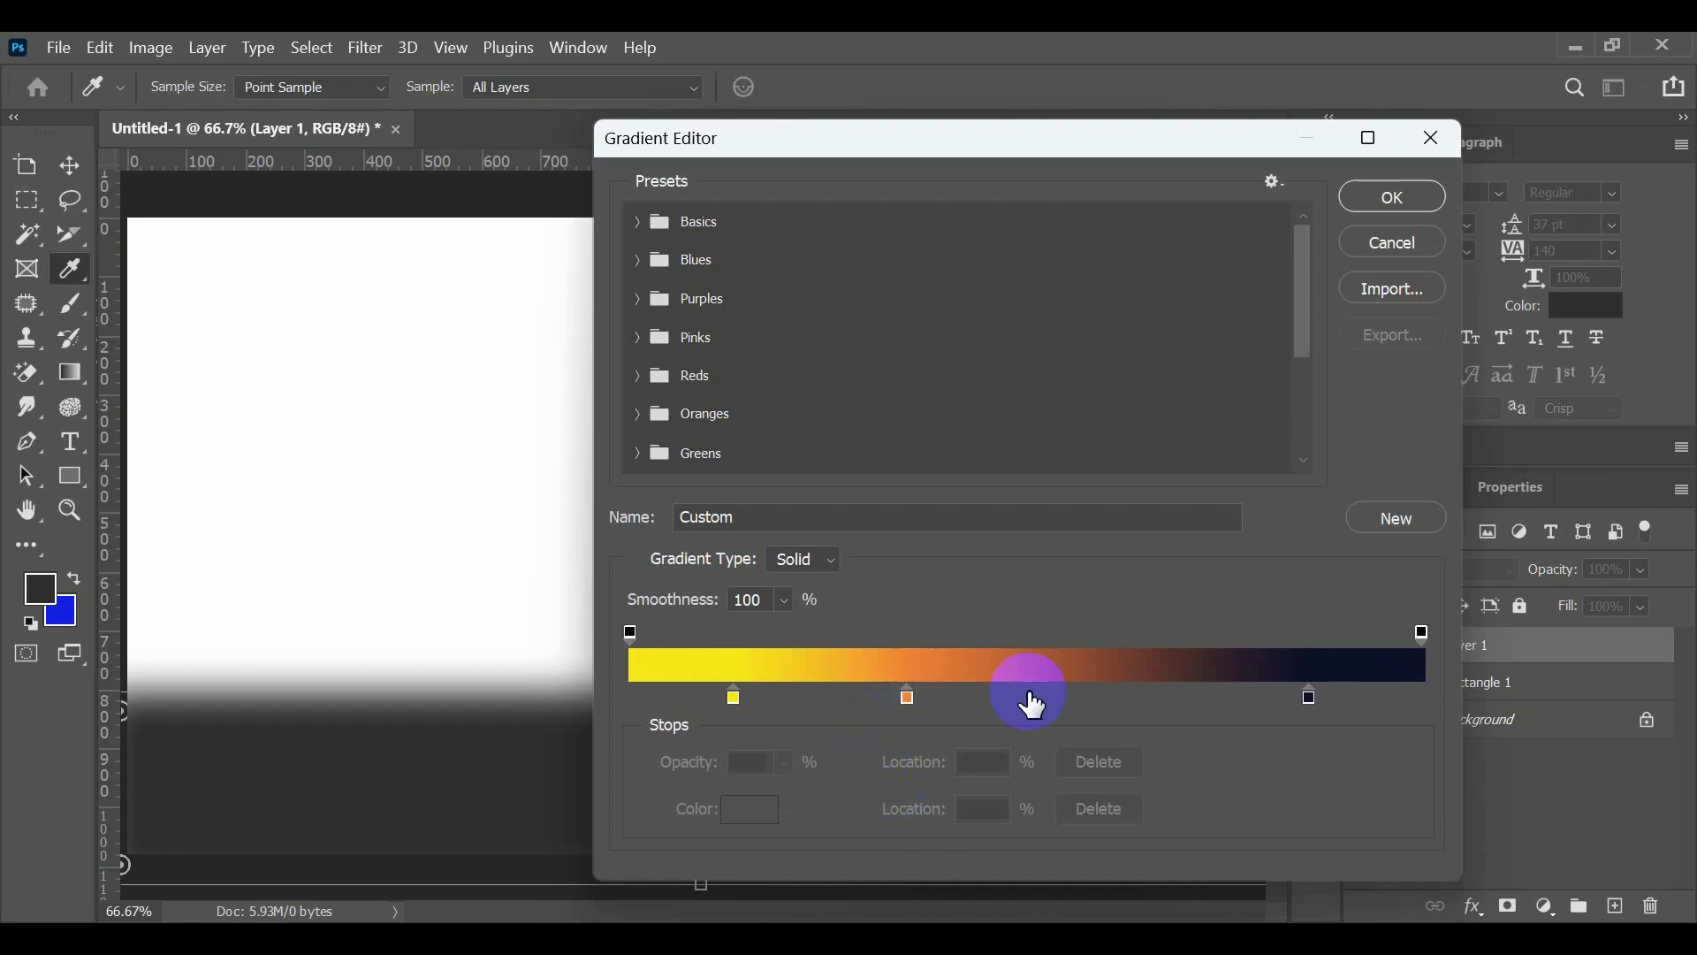
left_click(1308, 700)
left_click_drag(1306, 700, 1309, 700)
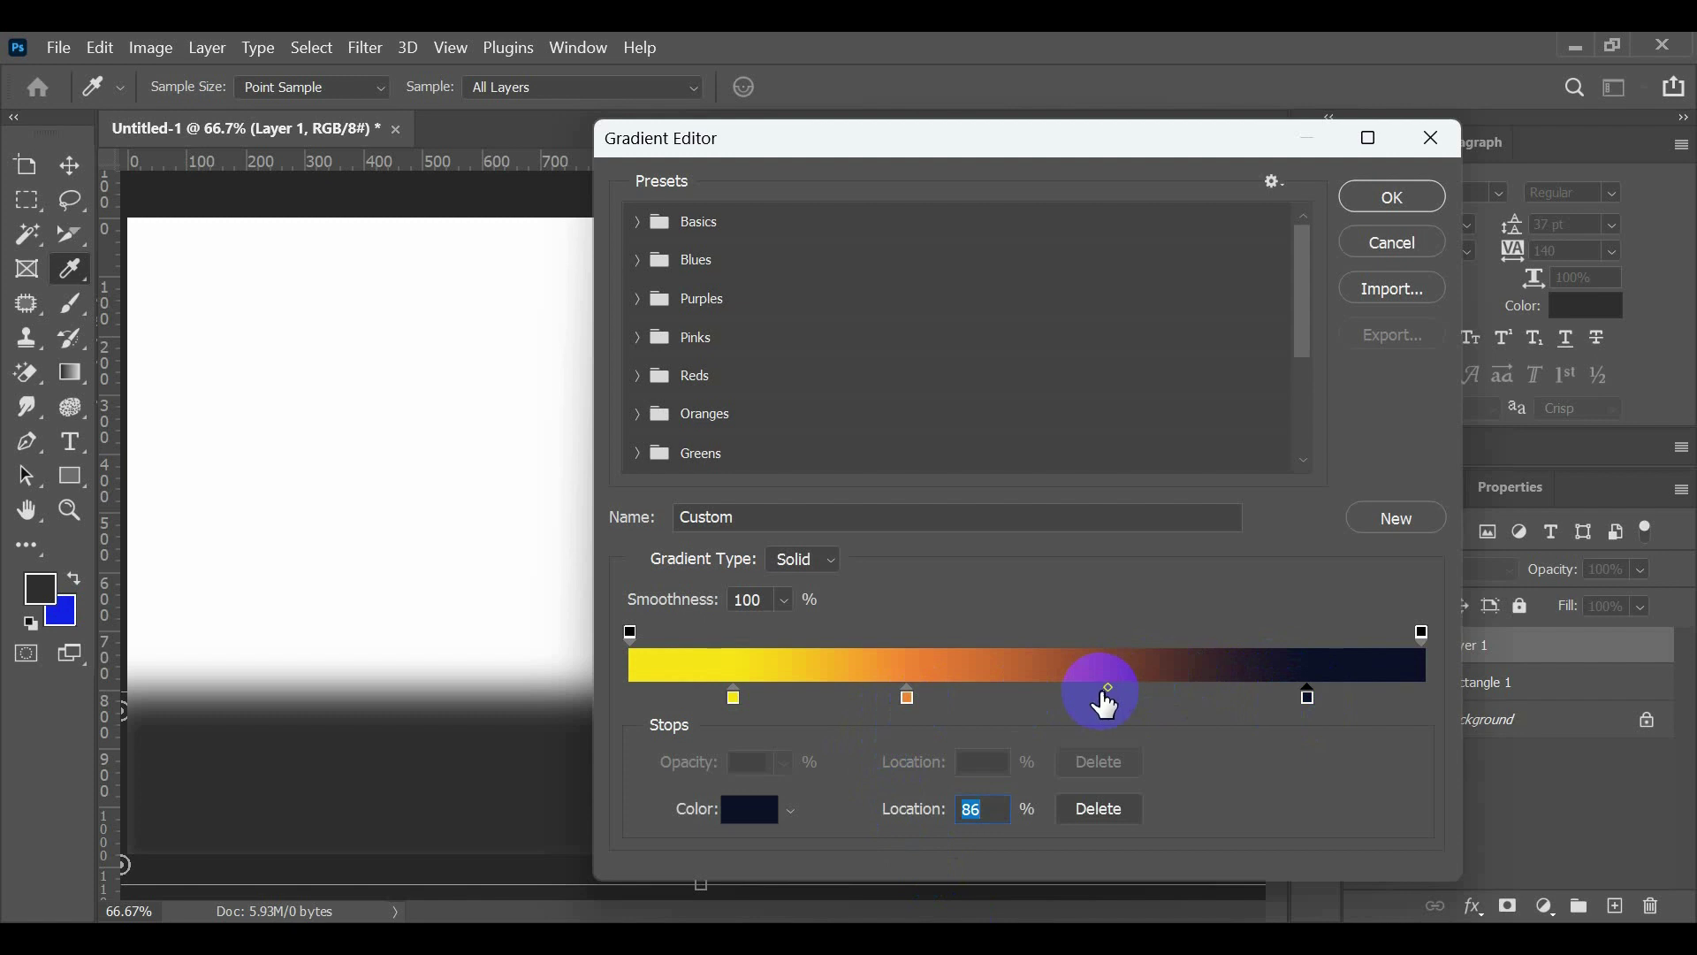
left_click_drag(1108, 688, 1154, 677)
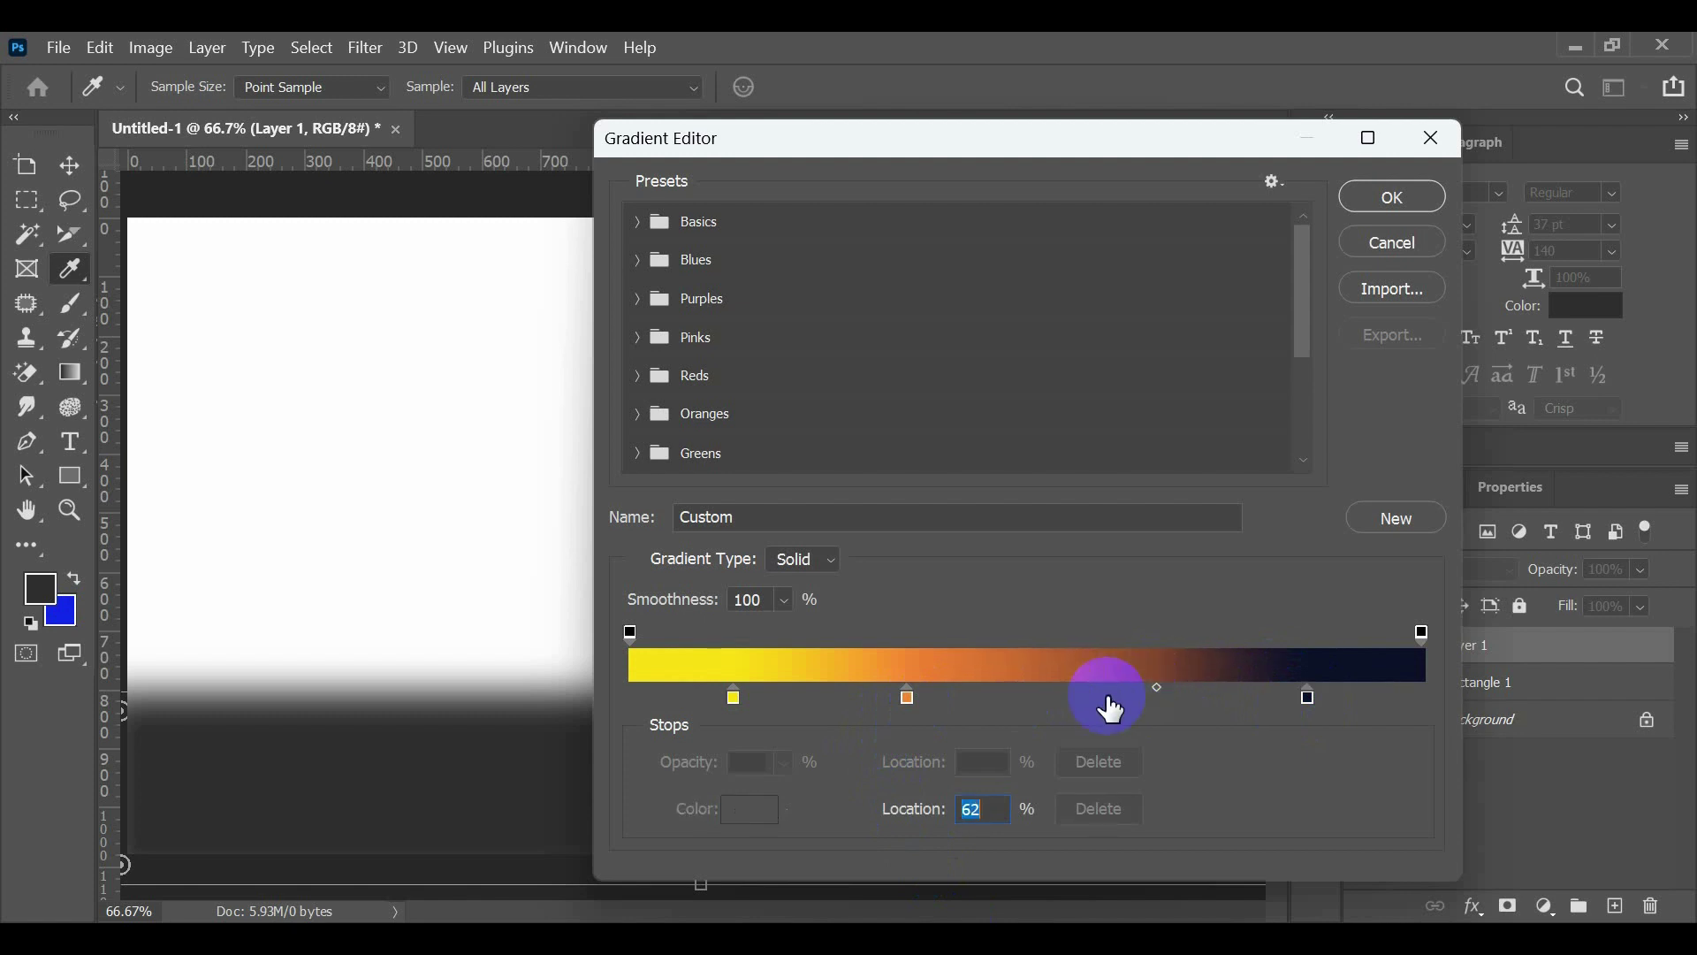
left_click(1398, 198)
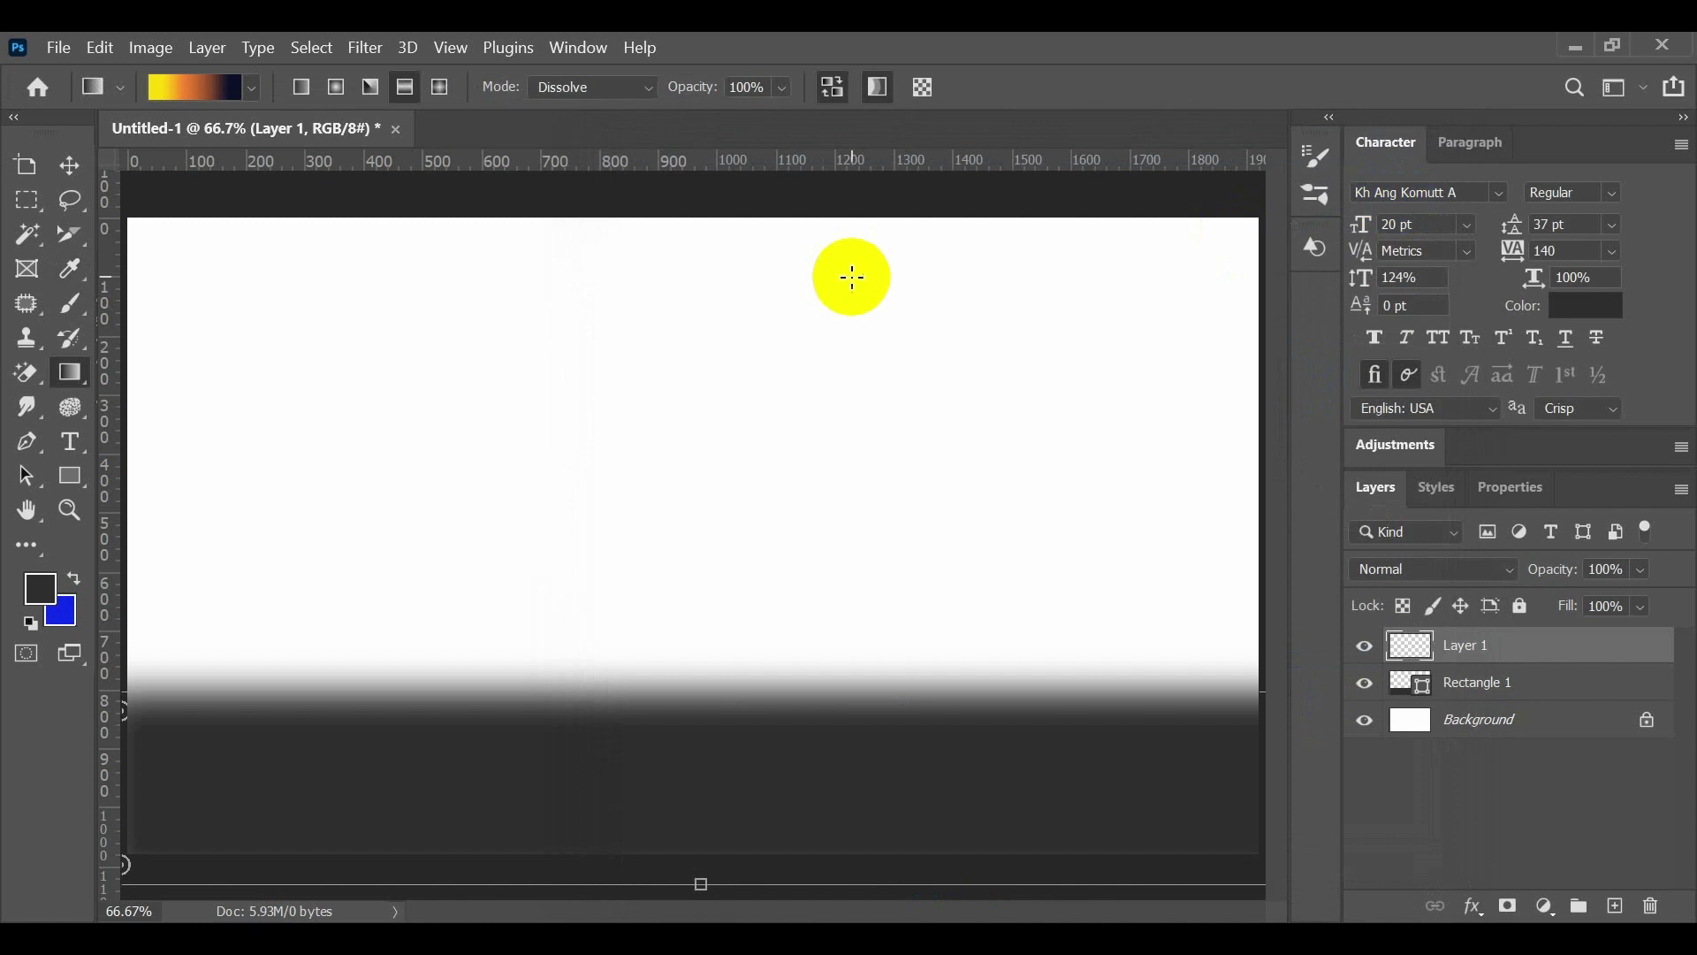
Step: Fill the new layer with a reflected gradient running from the top edge to the bottom edge of the canvas
left_click_drag(678, 212, 678, 212)
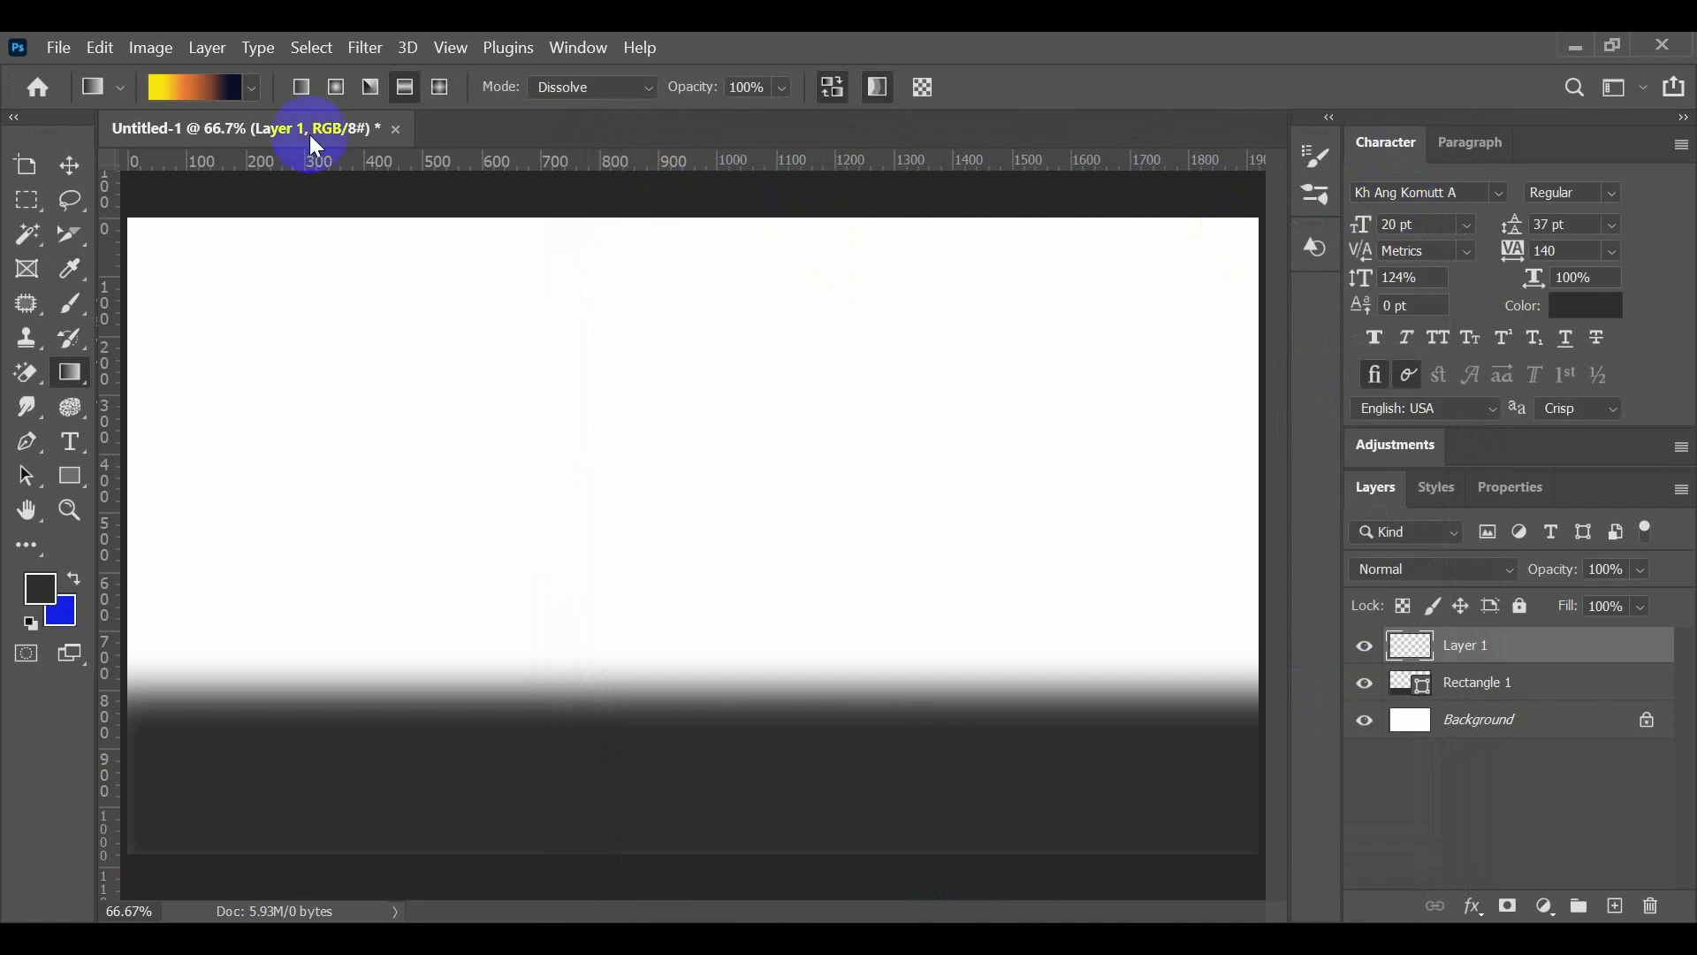
left_click(370, 88)
left_click(405, 88)
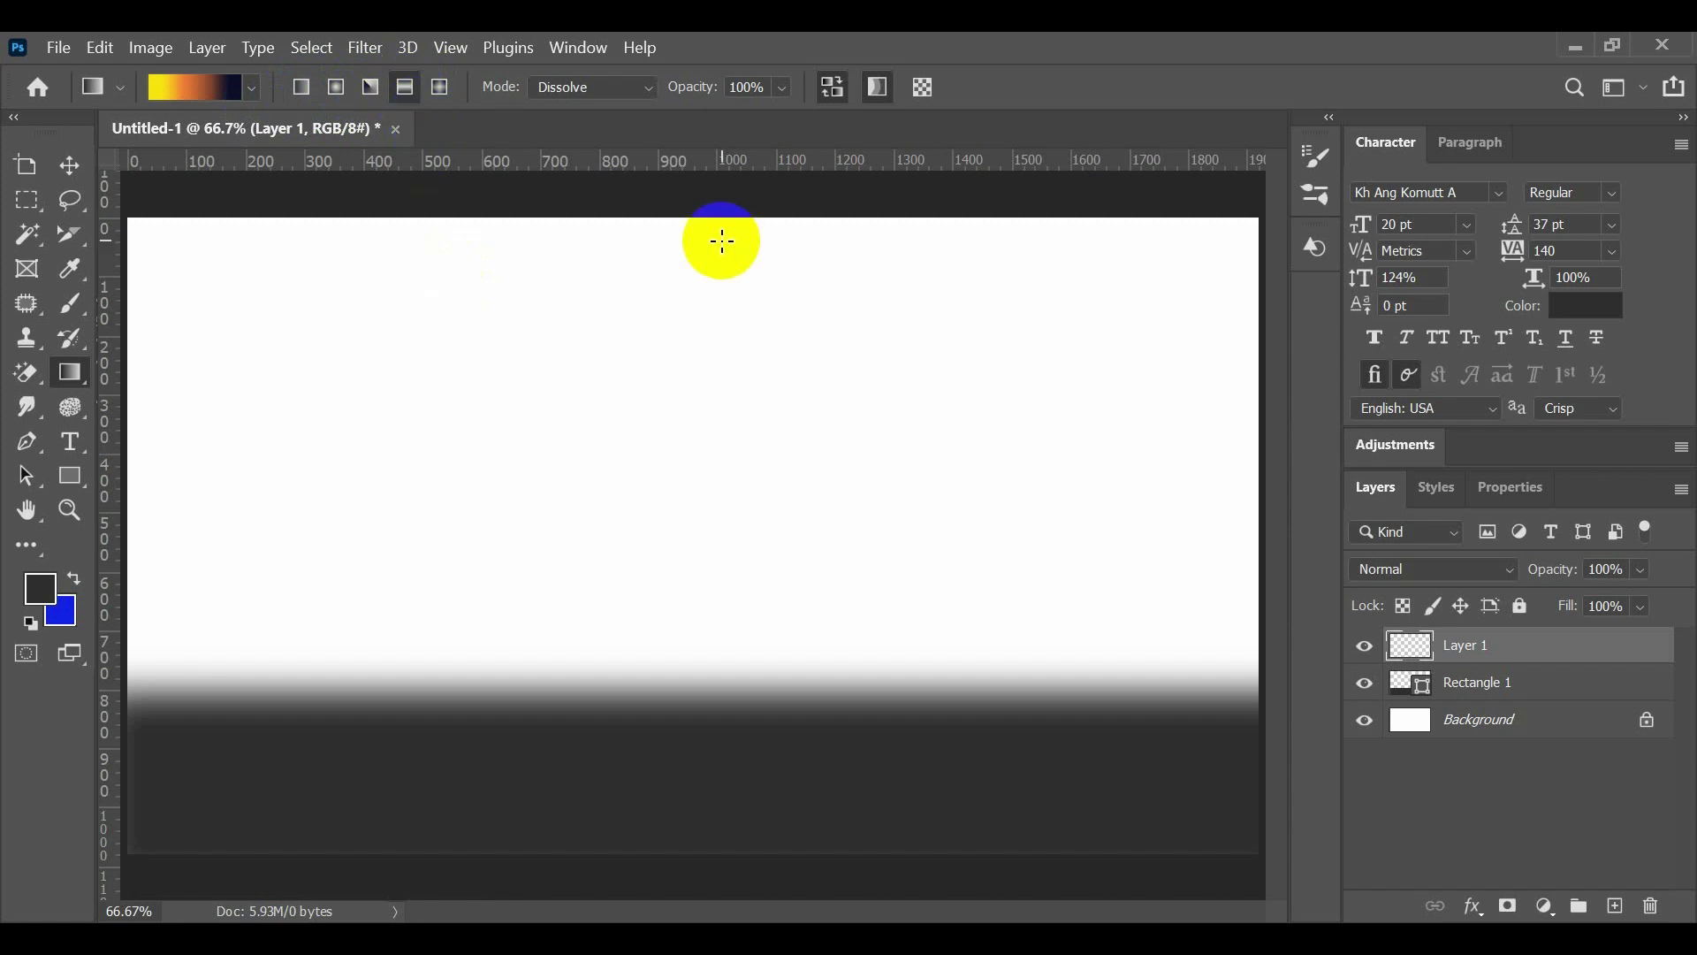
left_click_drag(690, 219, 724, 875)
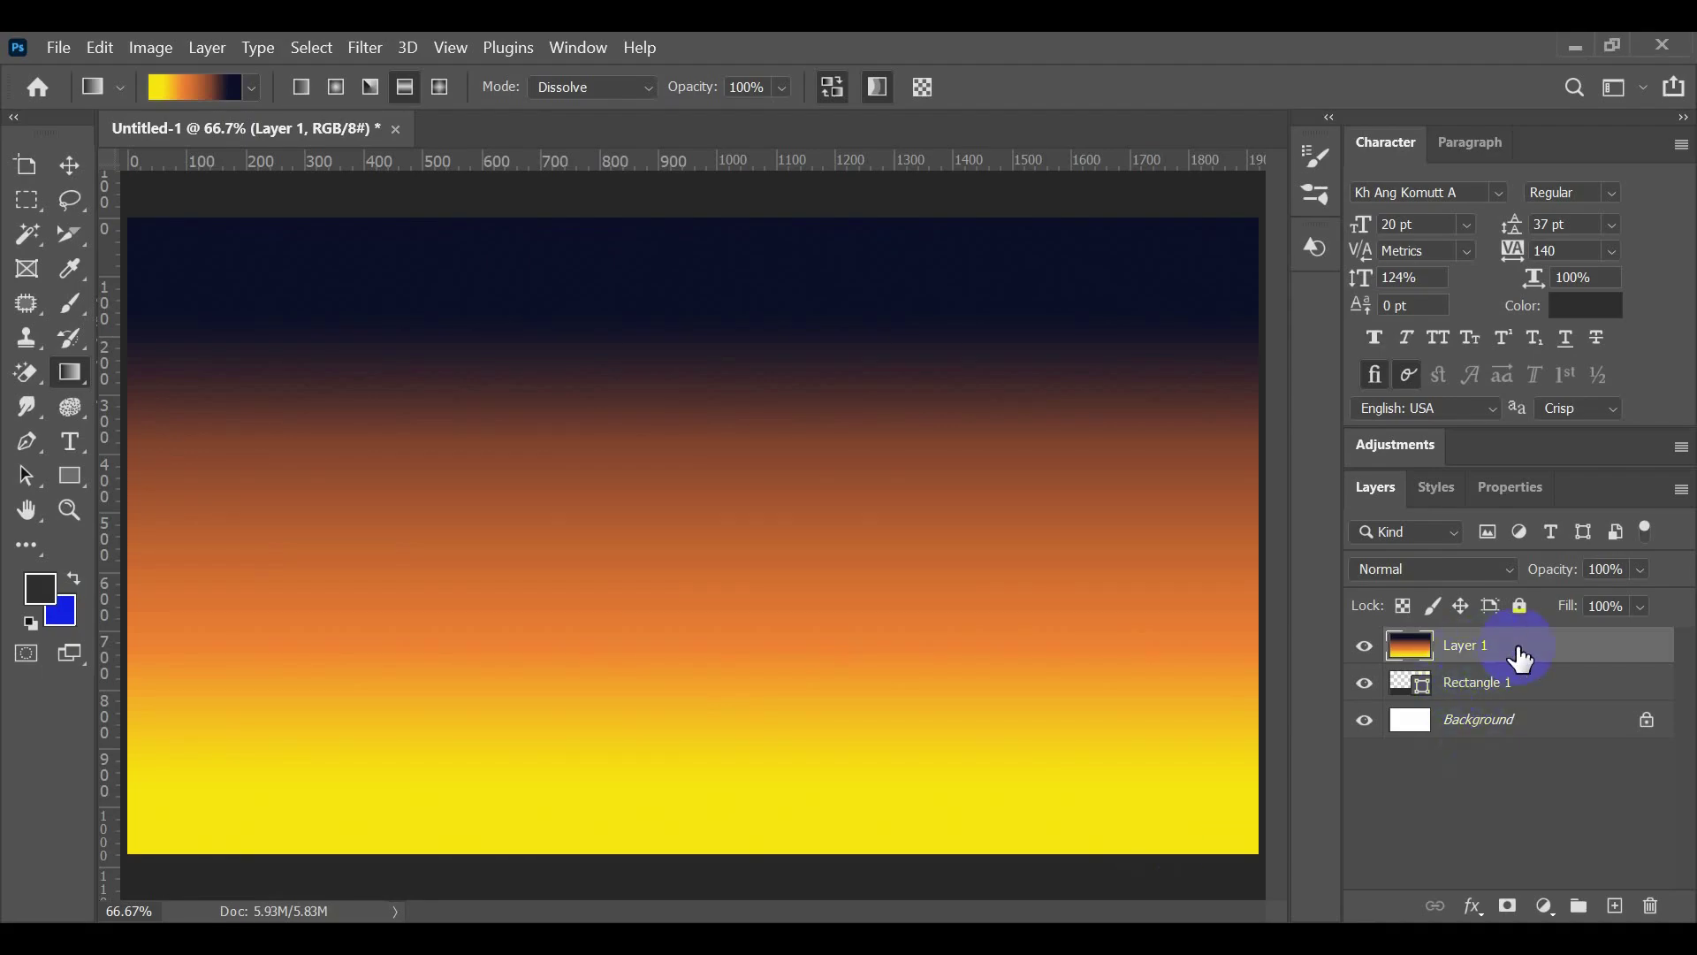
Step: Move the sunset gradient layer below the rectangle layer
left_click_drag(1565, 651, 1570, 700)
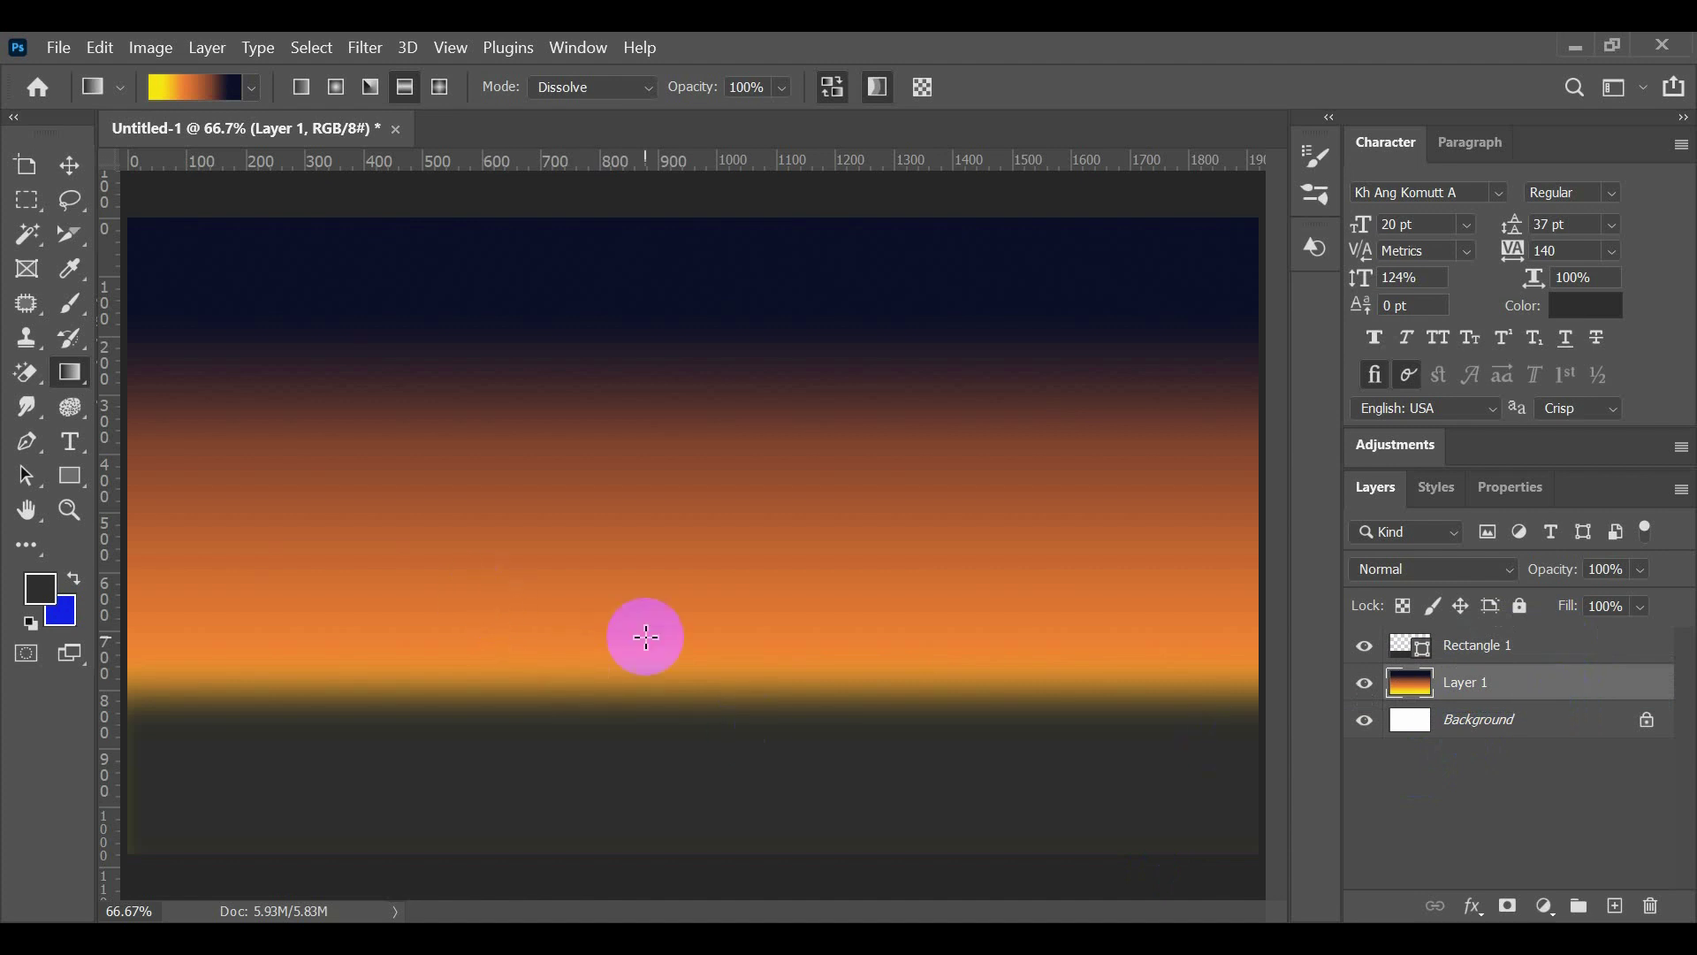
mouse_move(951, 743)
left_mouse_down()
mouse_move(966, 769)
mouse_move(500, 785)
mouse_move(598, 713)
mouse_move(611, 676)
left_mouse_up()
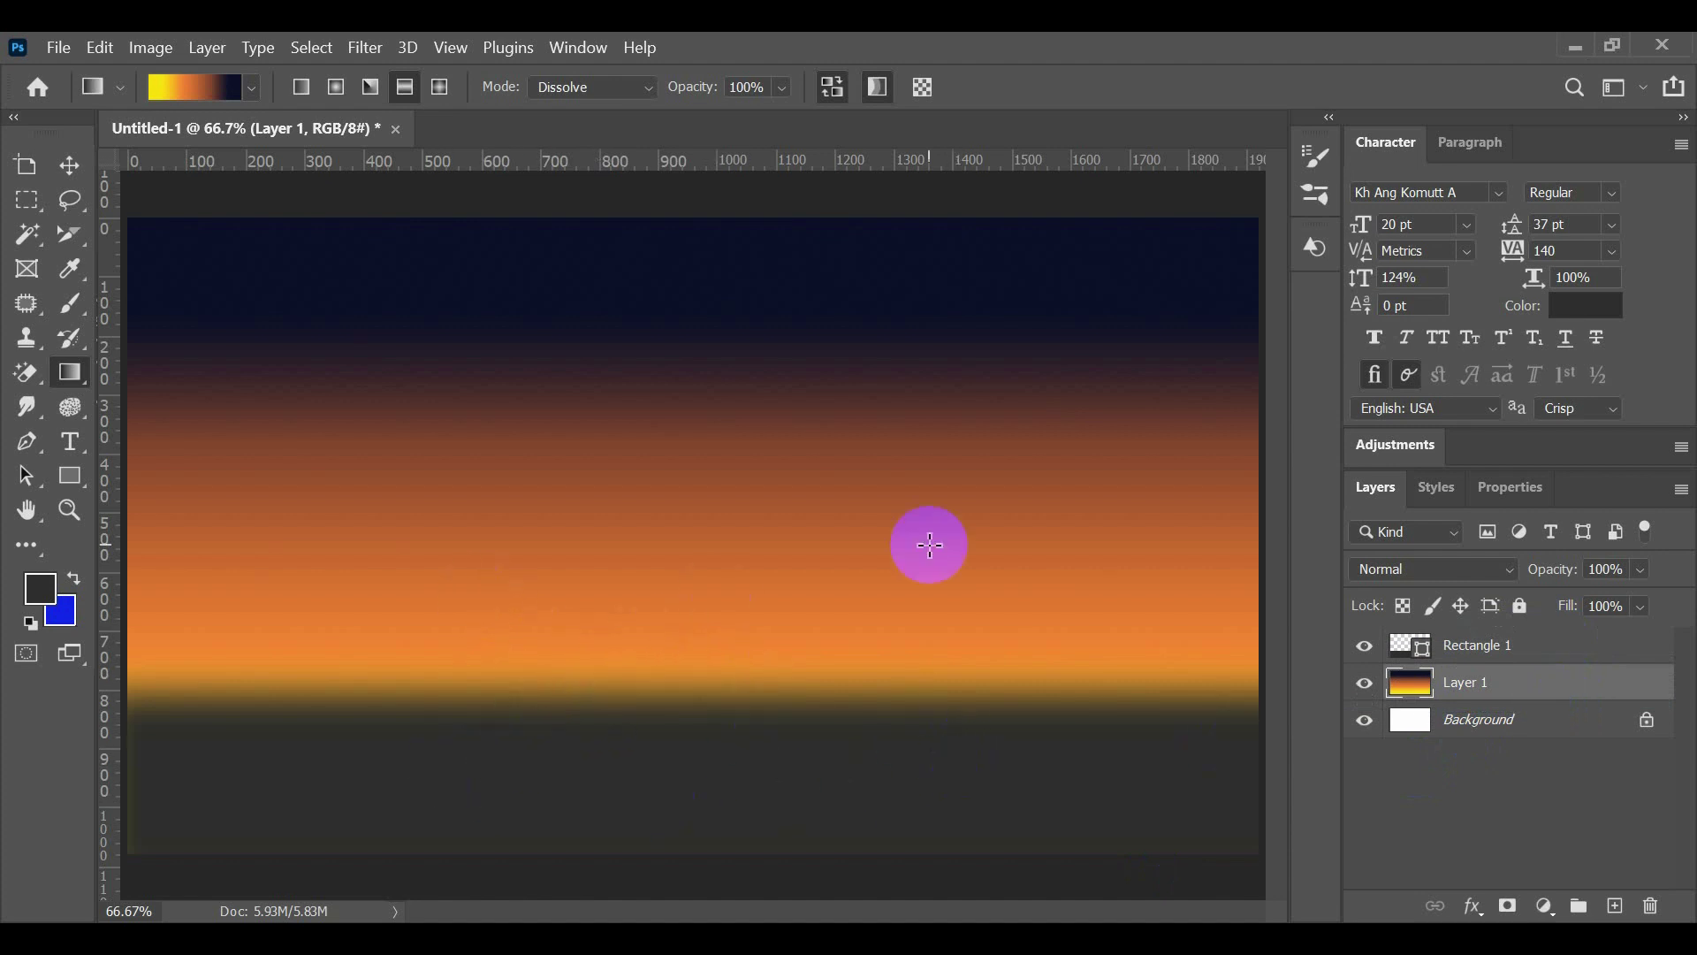
mouse_move(759, 705)
left_mouse_down()
mouse_move(303, 743)
mouse_move(660, 830)
mouse_move(730, 809)
left_mouse_up()
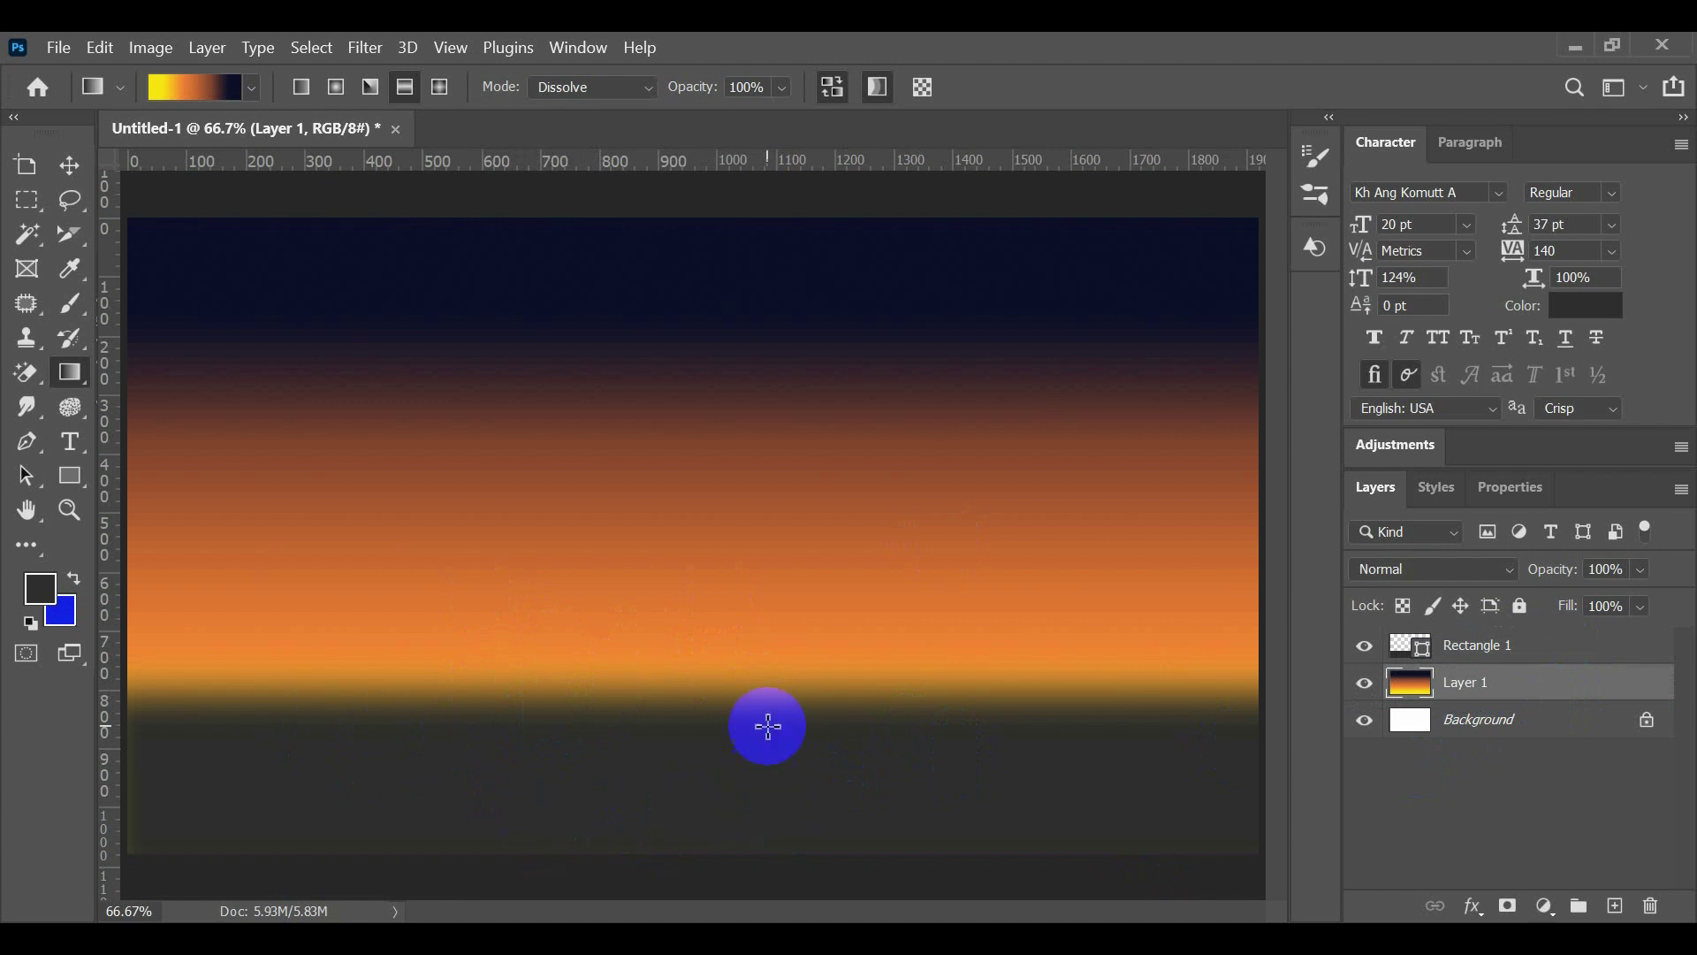
Step: Transform the dark rectangle by lowering its upper edge, reducing its height to about 64.44%, and apply the change
left_click(1500, 652)
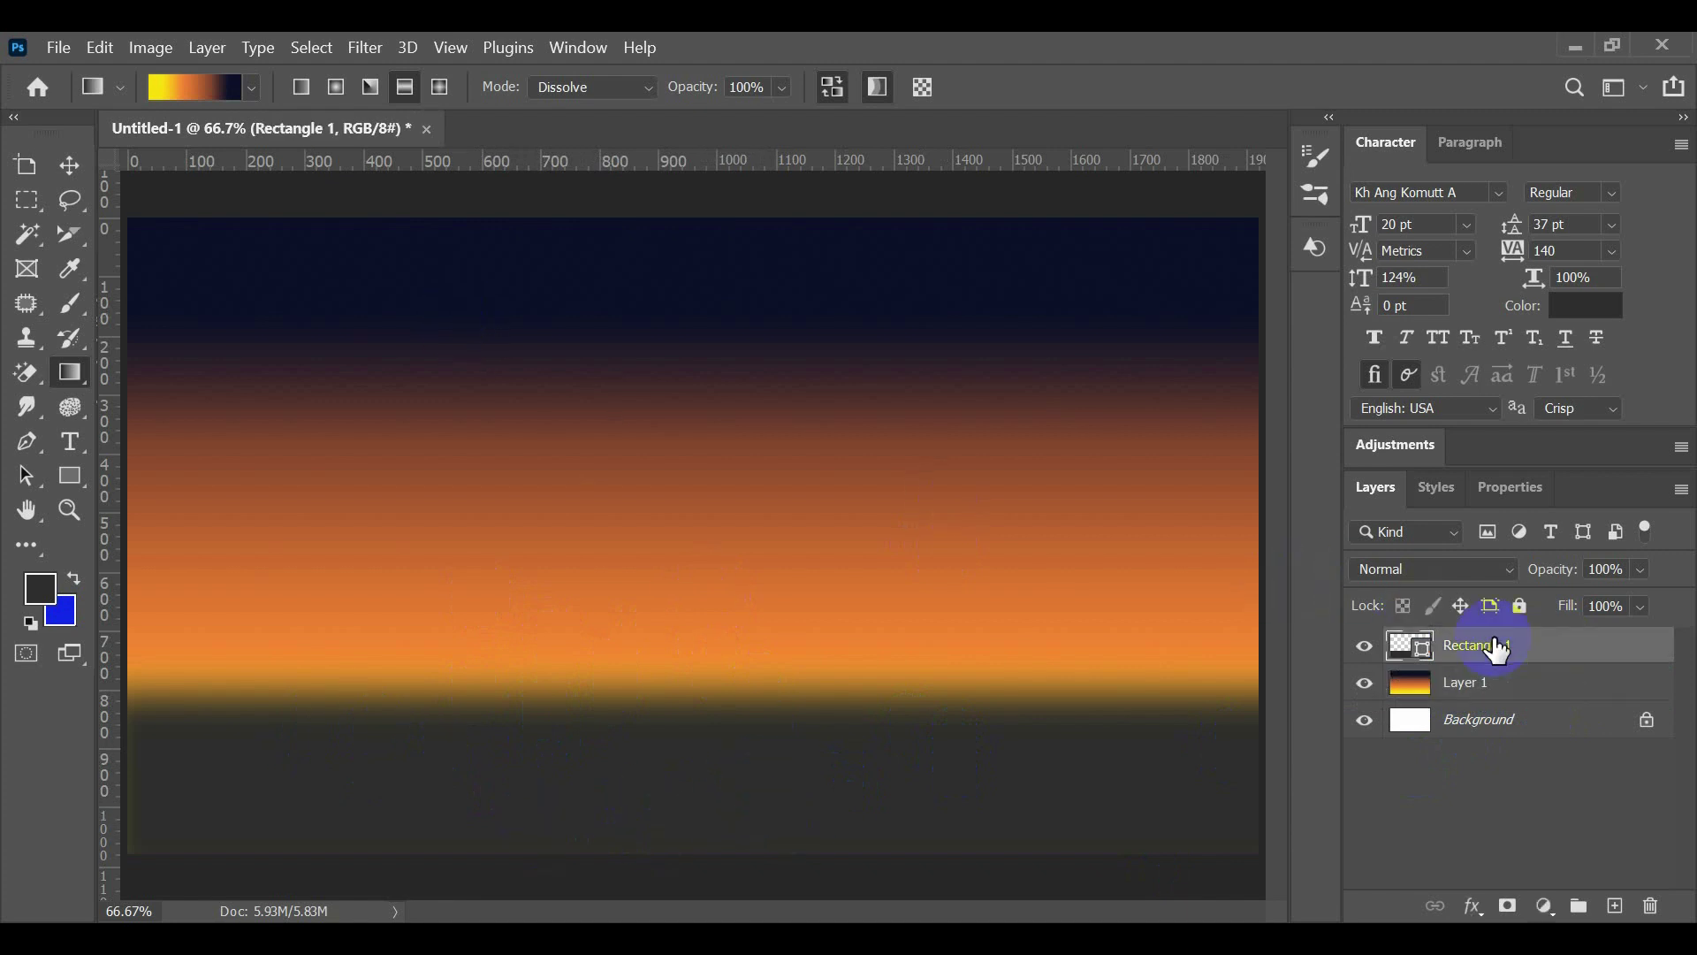
key("ctrl+t")
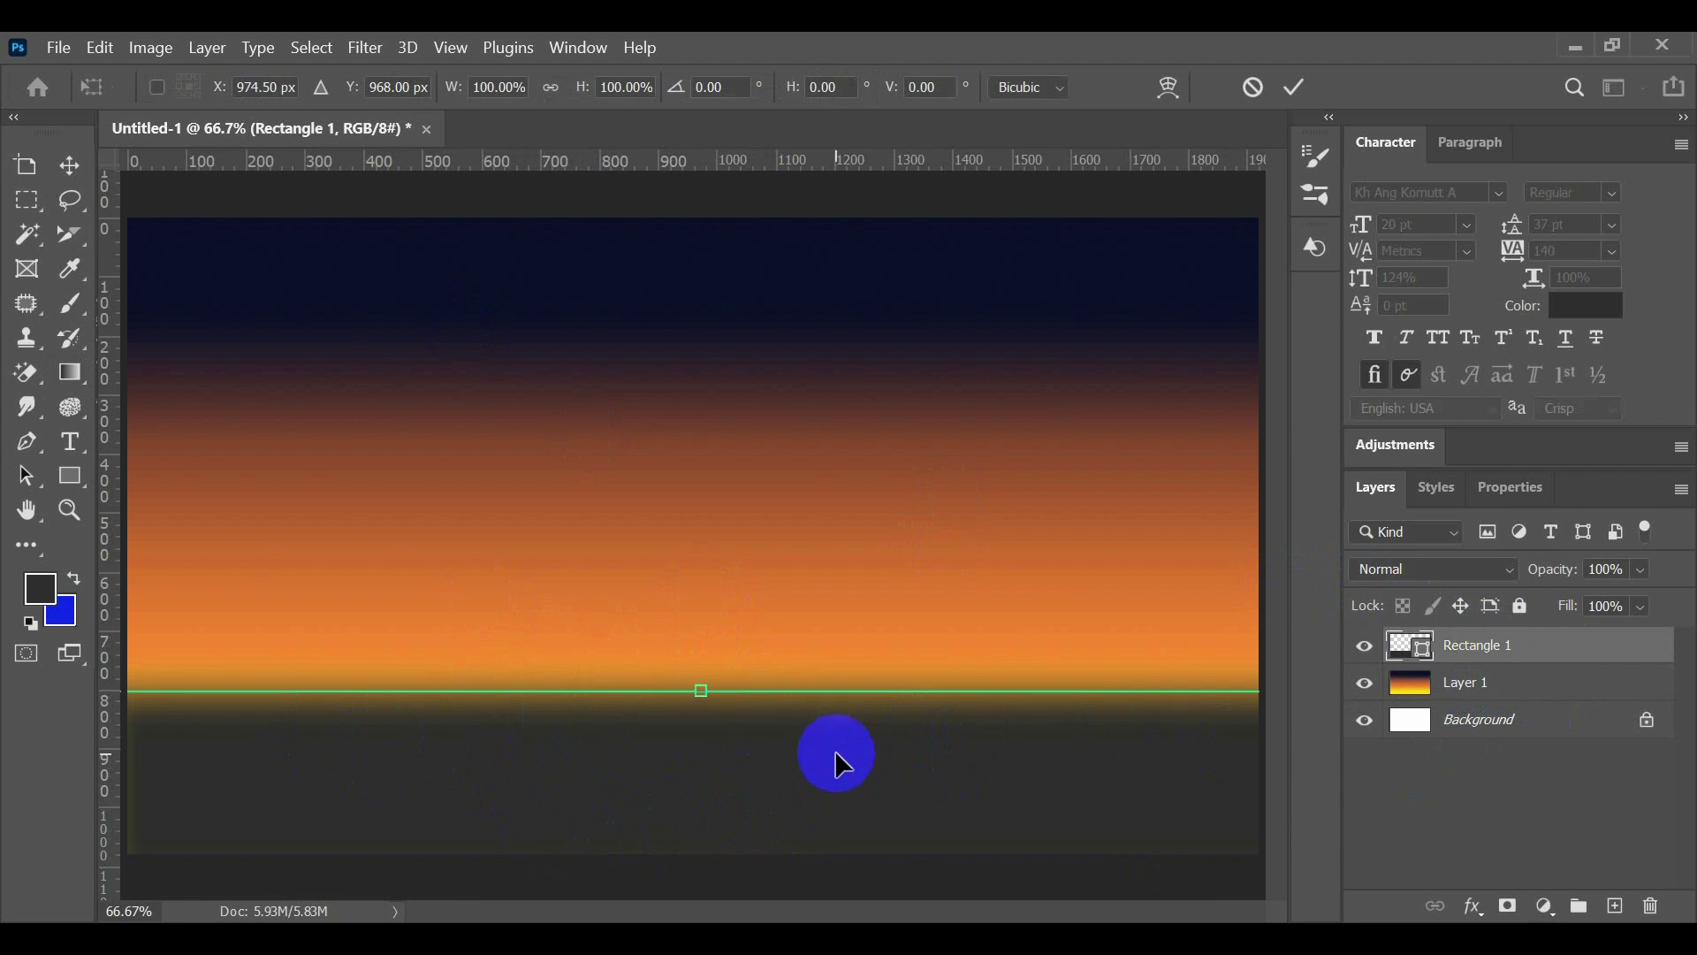
left_click_drag(701, 691, 715, 766)
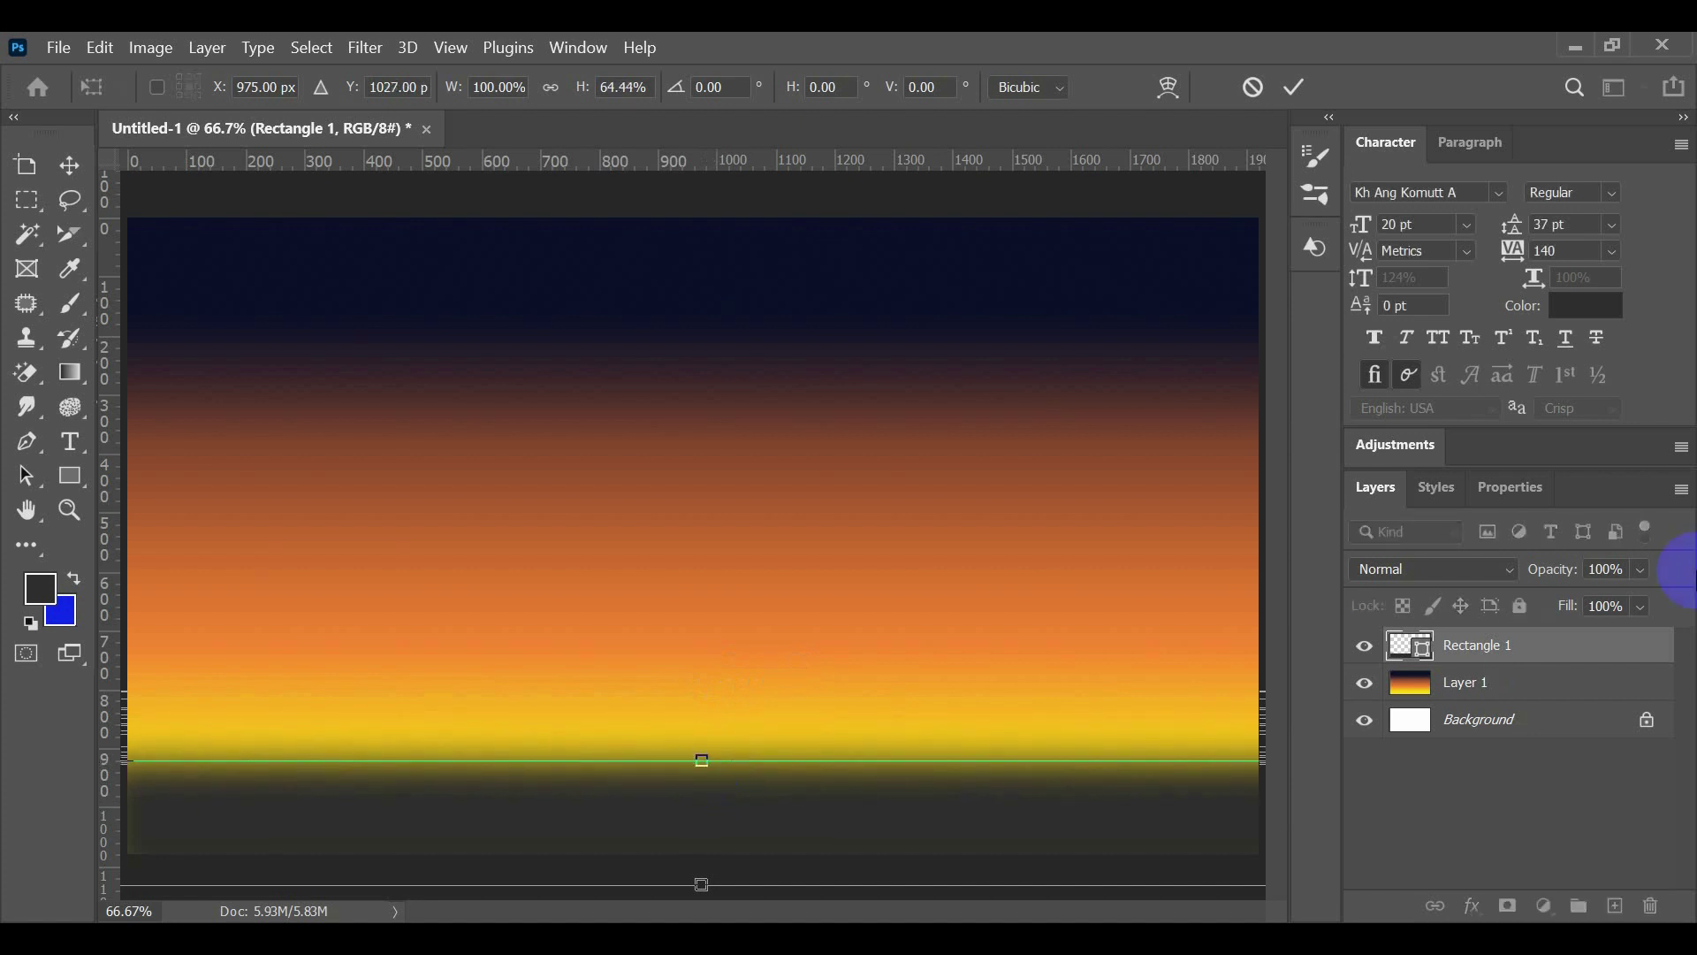
left_click(1280, 94)
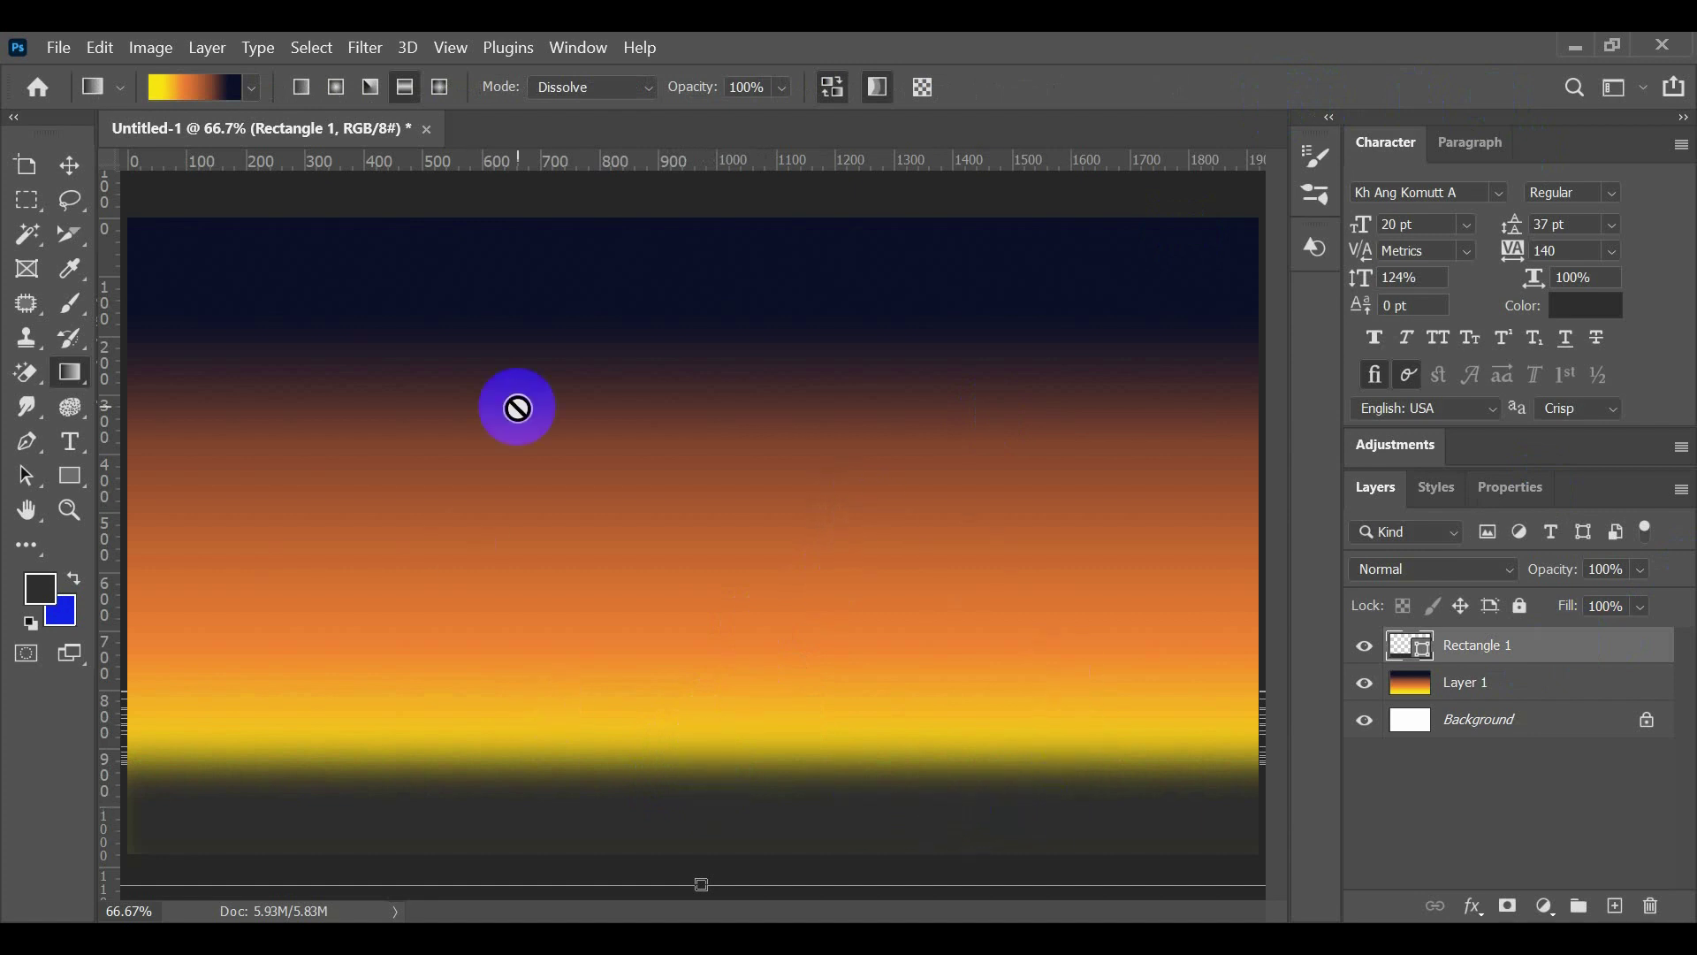
mouse_move(997, 507)
left_mouse_down()
mouse_move(940, 618)
mouse_move(927, 588)
left_mouse_up()
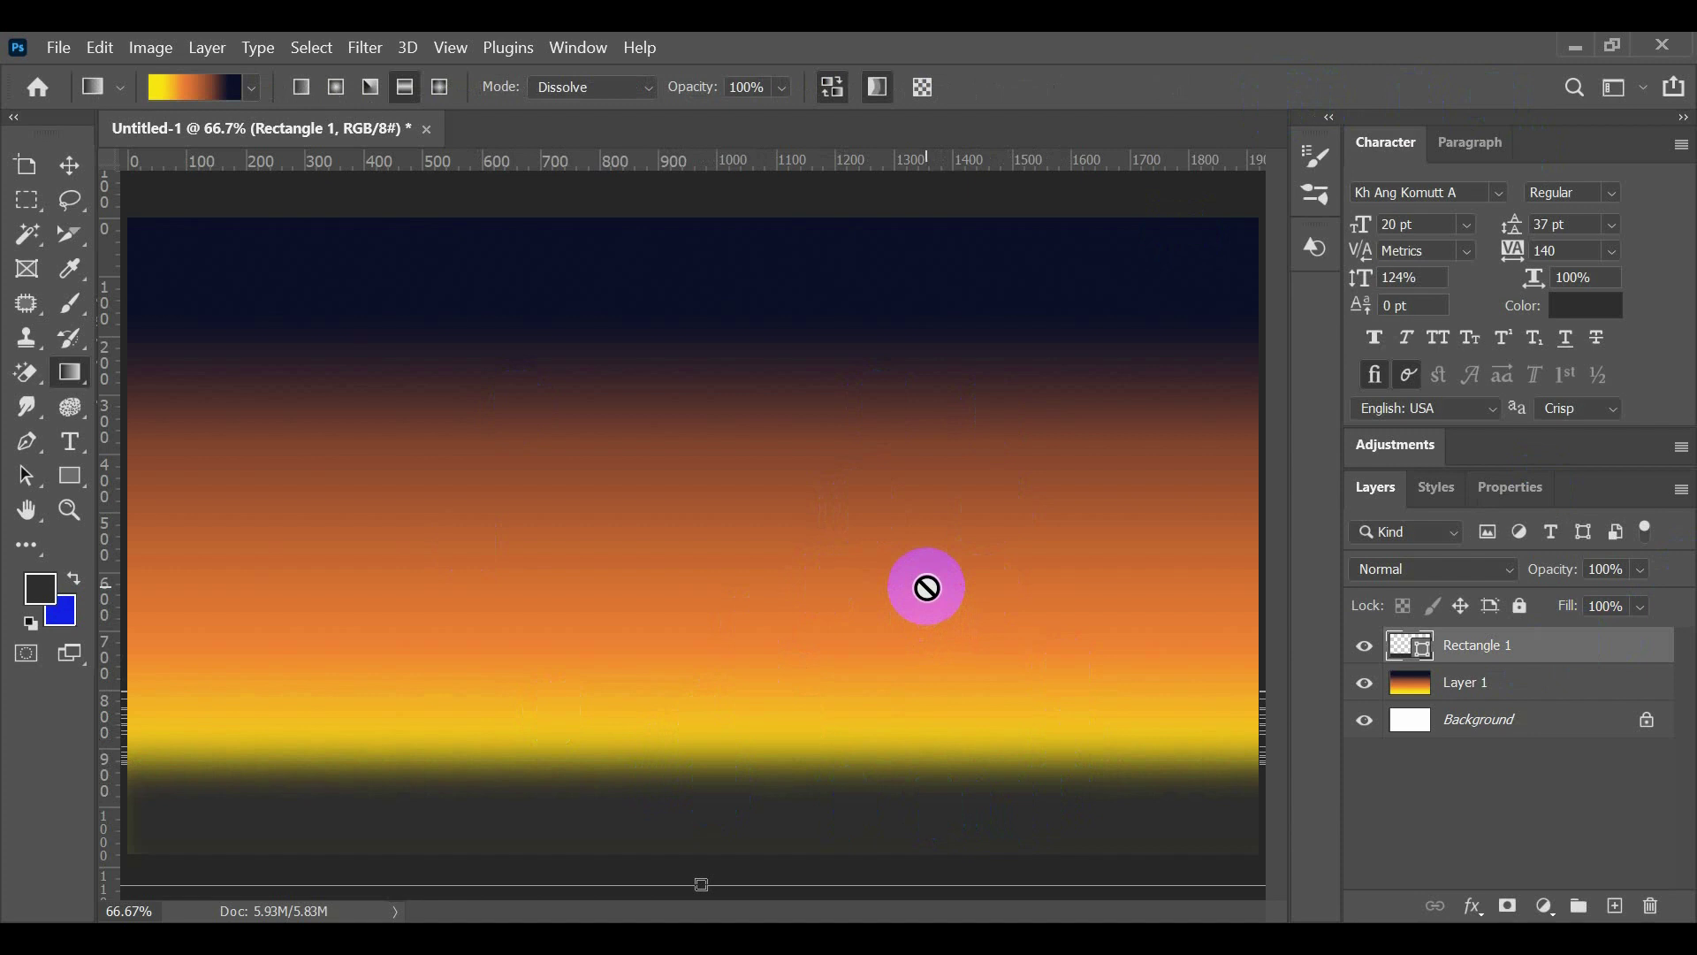
key("XF86MonBrightnessUp")
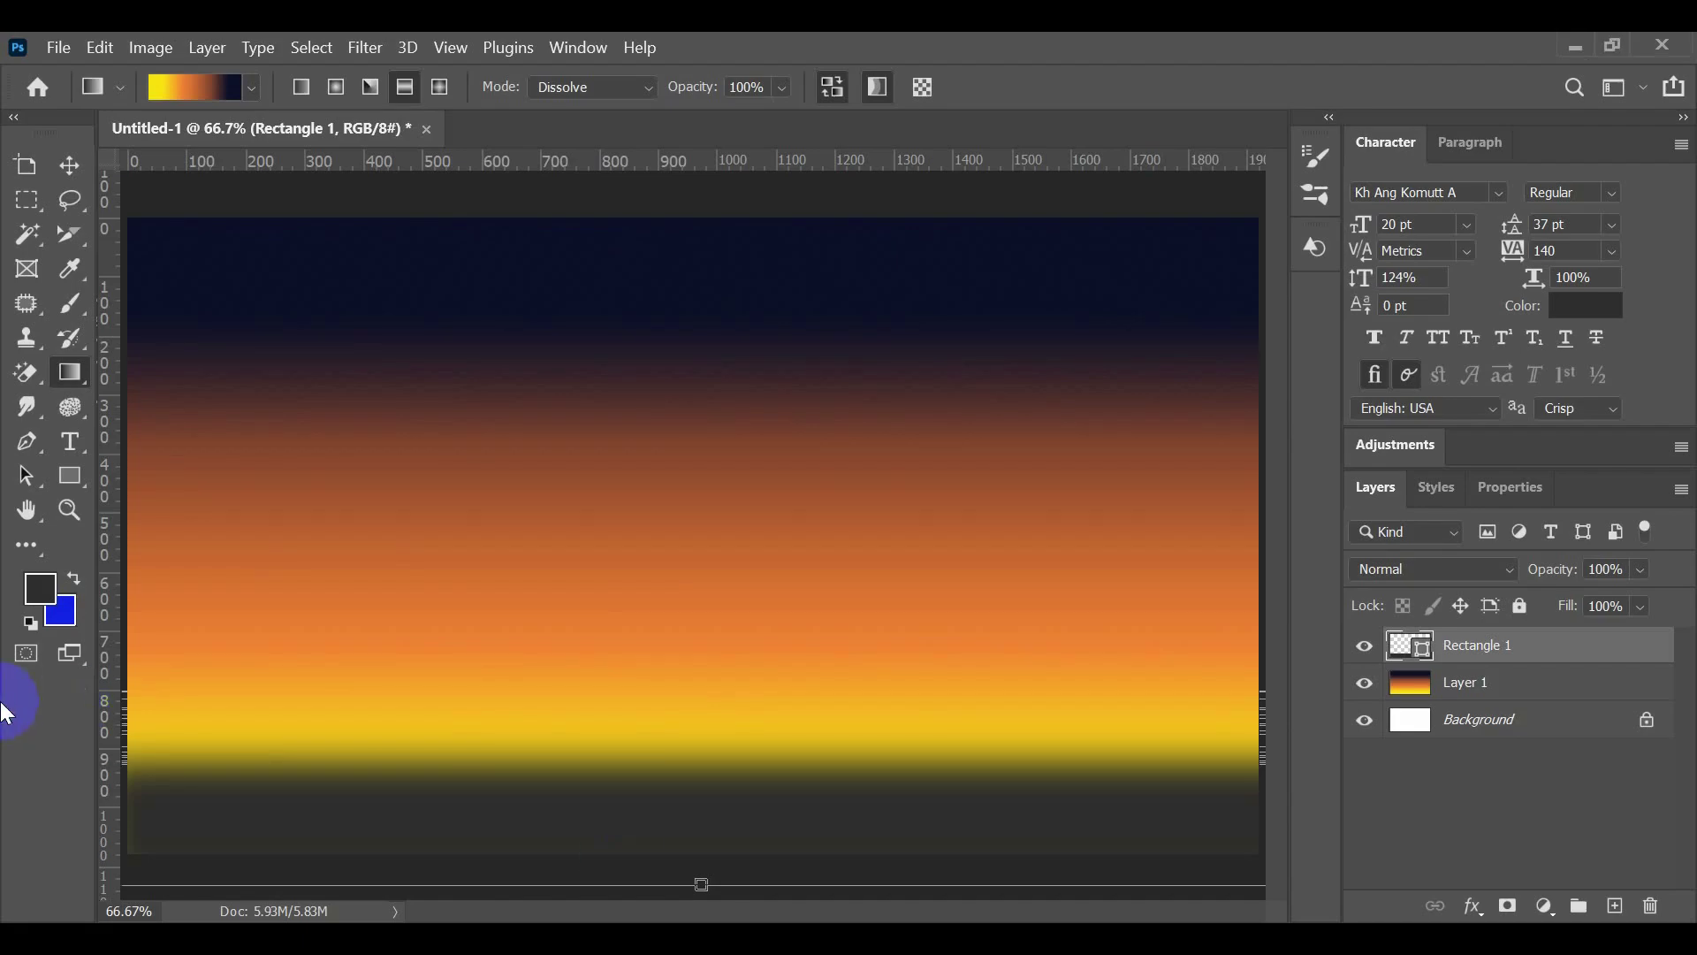
Step: Choose the Brush Tool and pick brush 1 from the Grass Photoshop Brushes 3 set
left_click(77, 297)
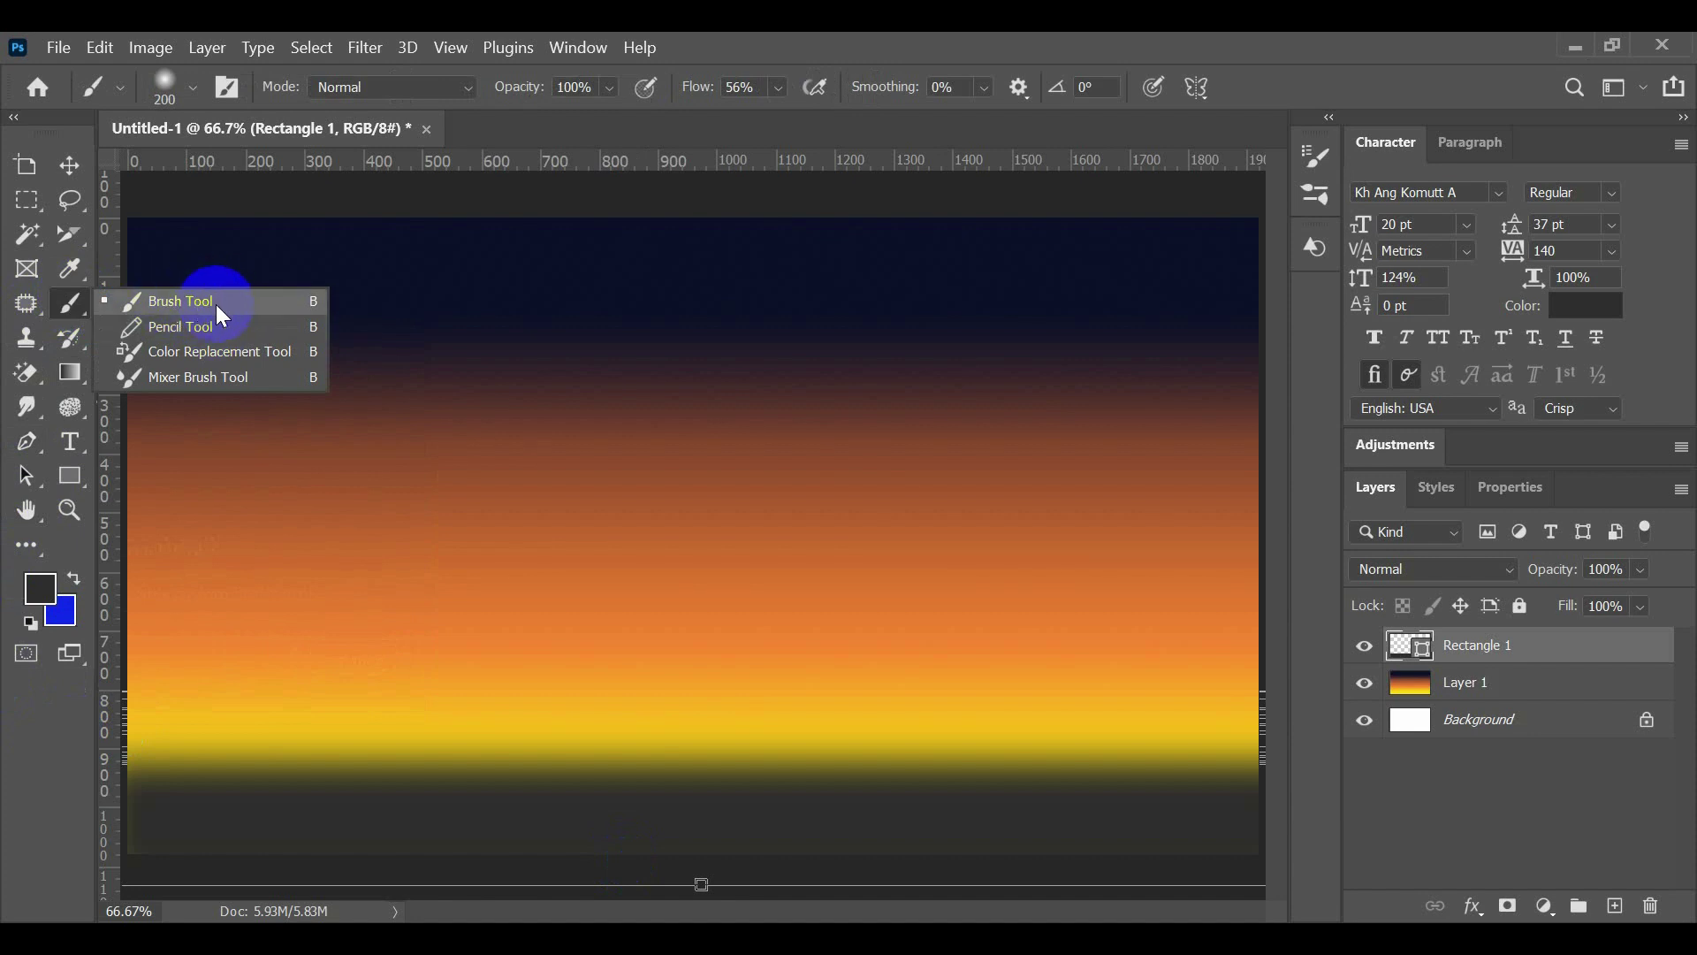
left_click(219, 301)
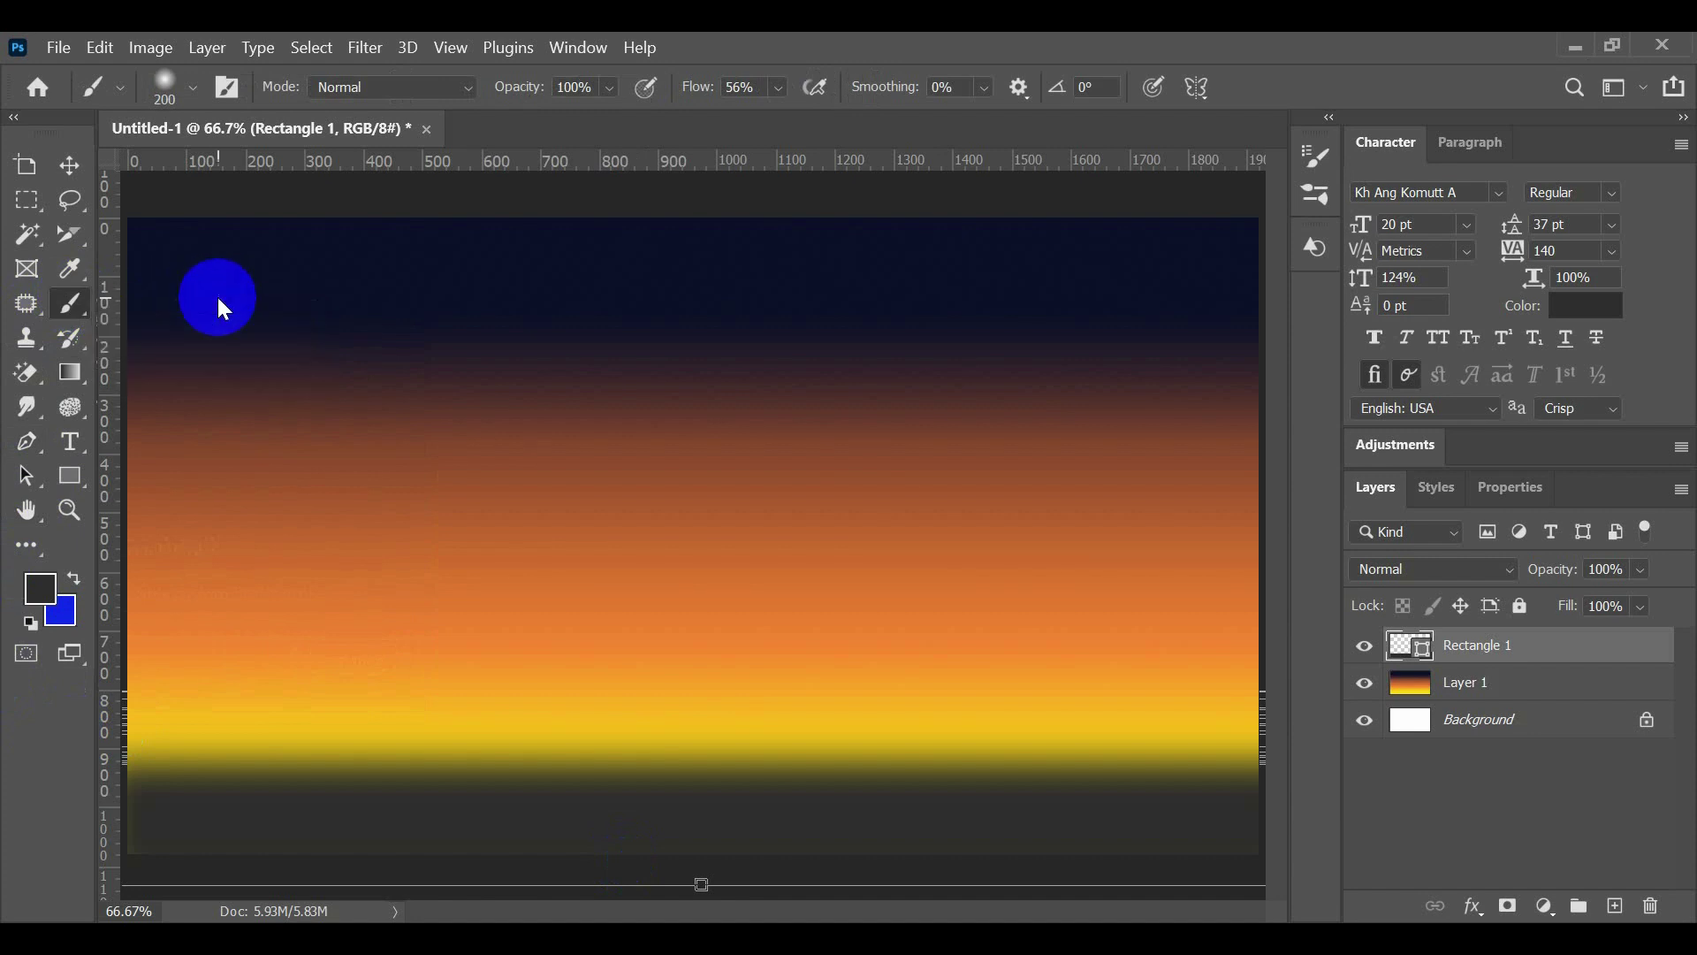
left_click(194, 88)
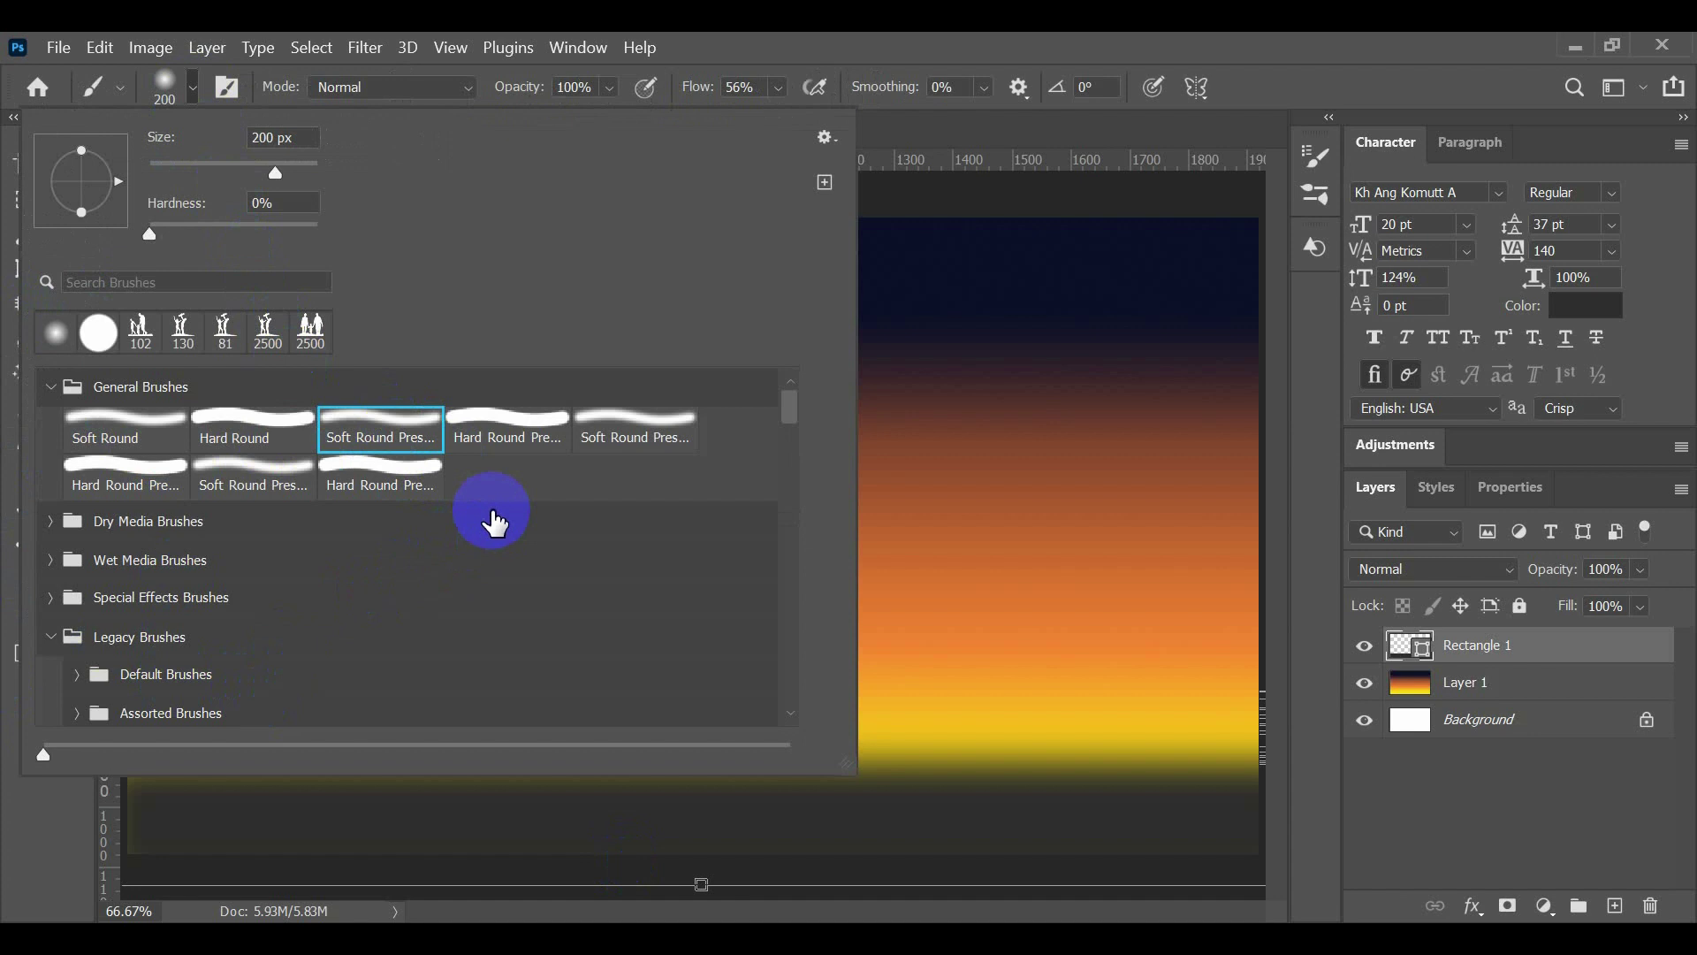
scroll(493, 519, "down", 1)
scroll(493, 522, "down", 2)
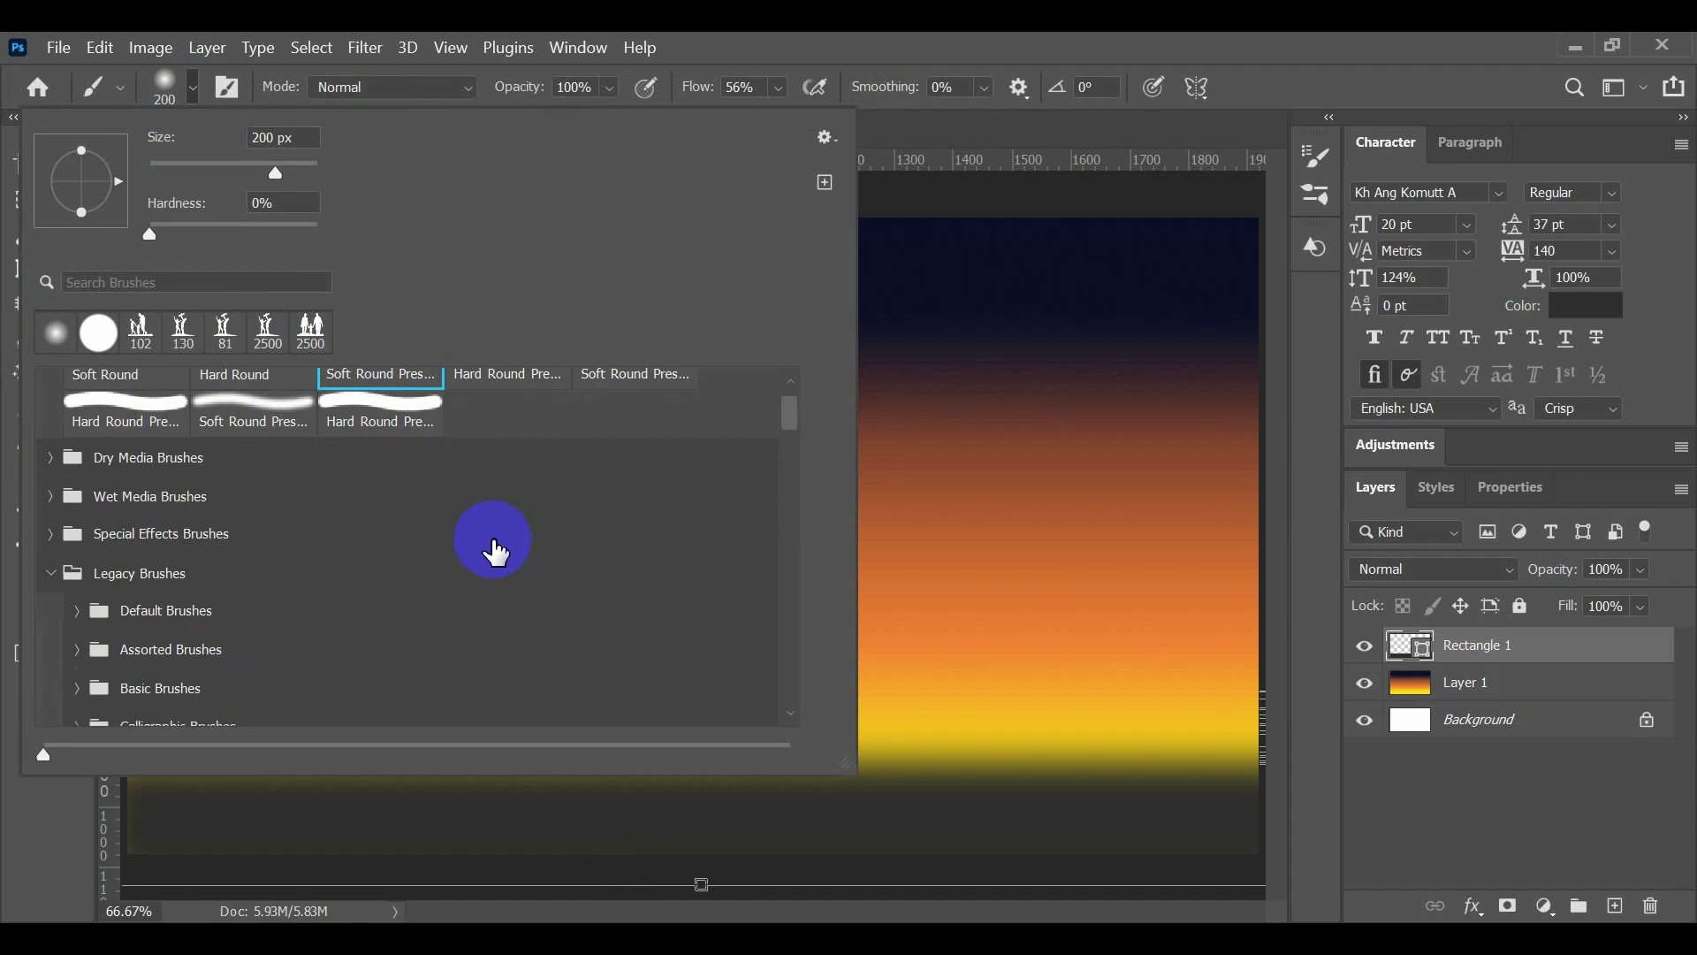
scroll(131, 616, "down", 2)
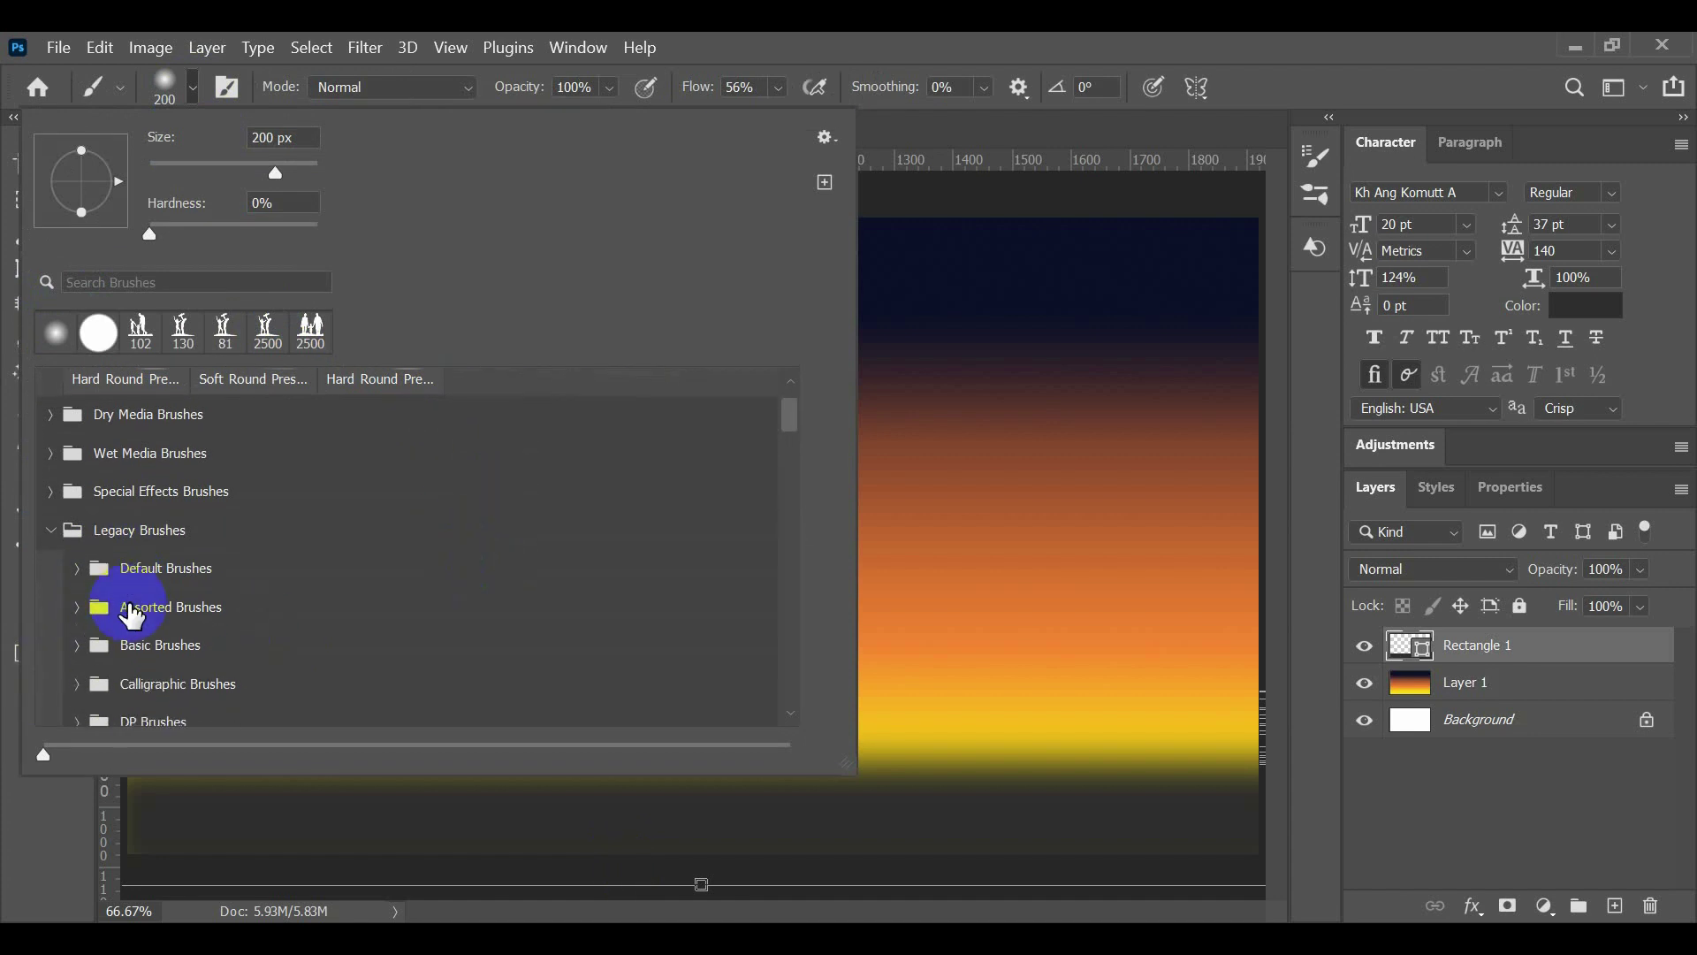
scroll(130, 616, "up", 3)
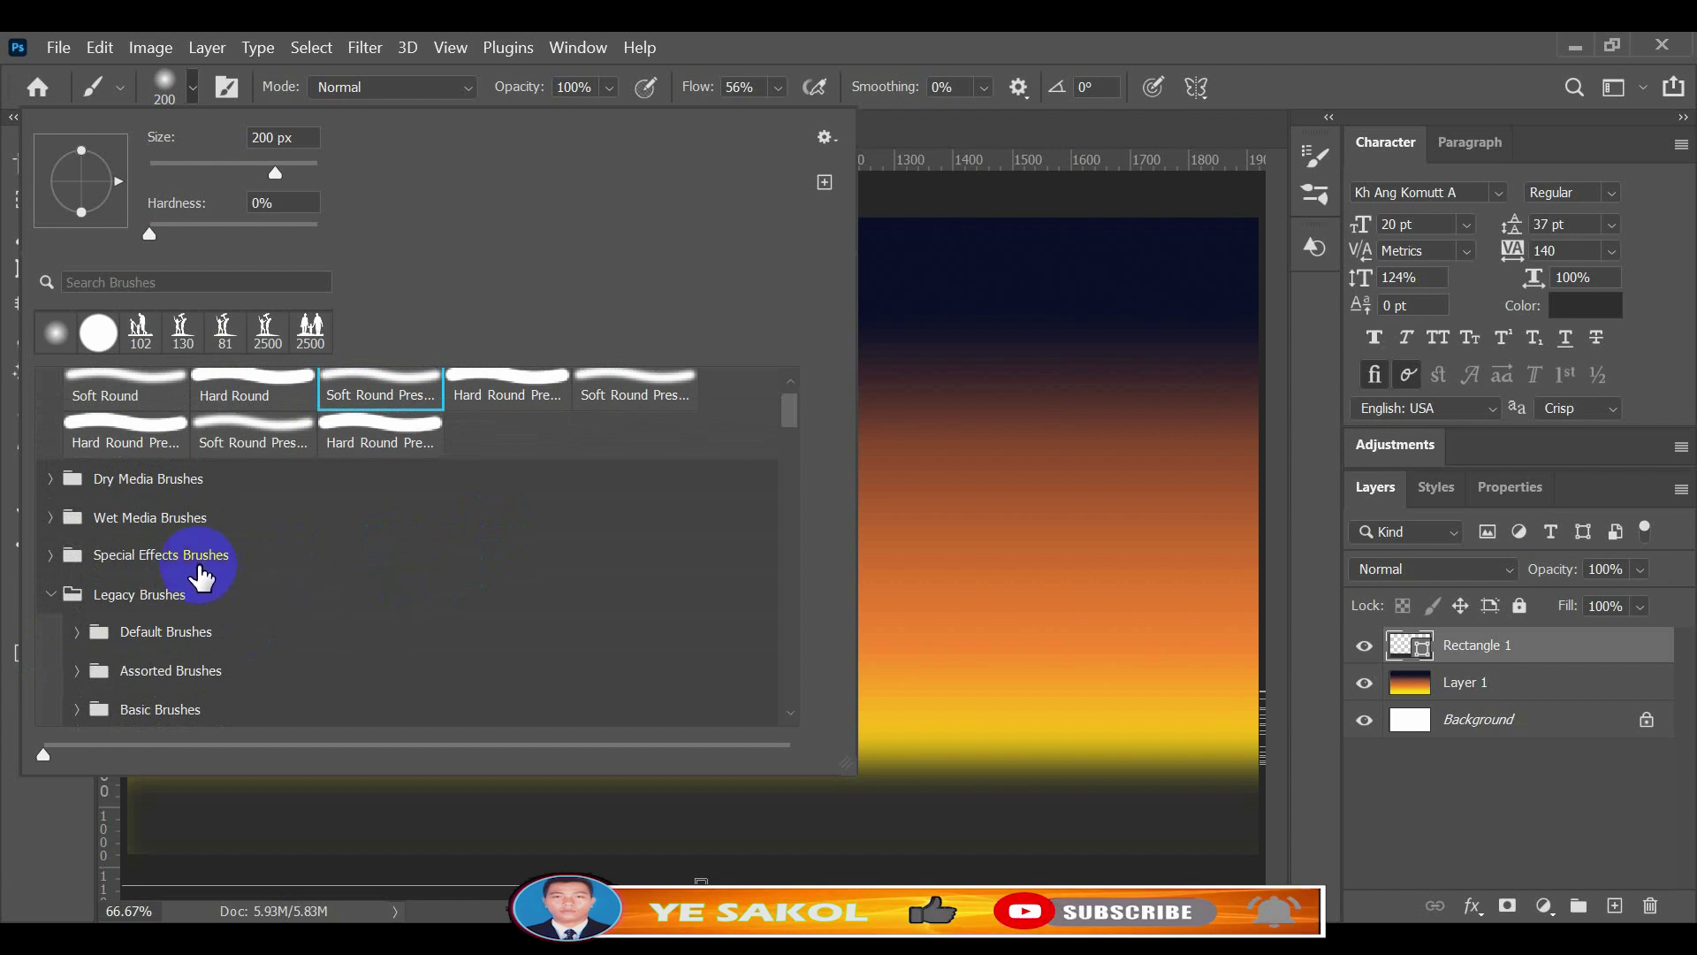
scroll(283, 563, "down", 5)
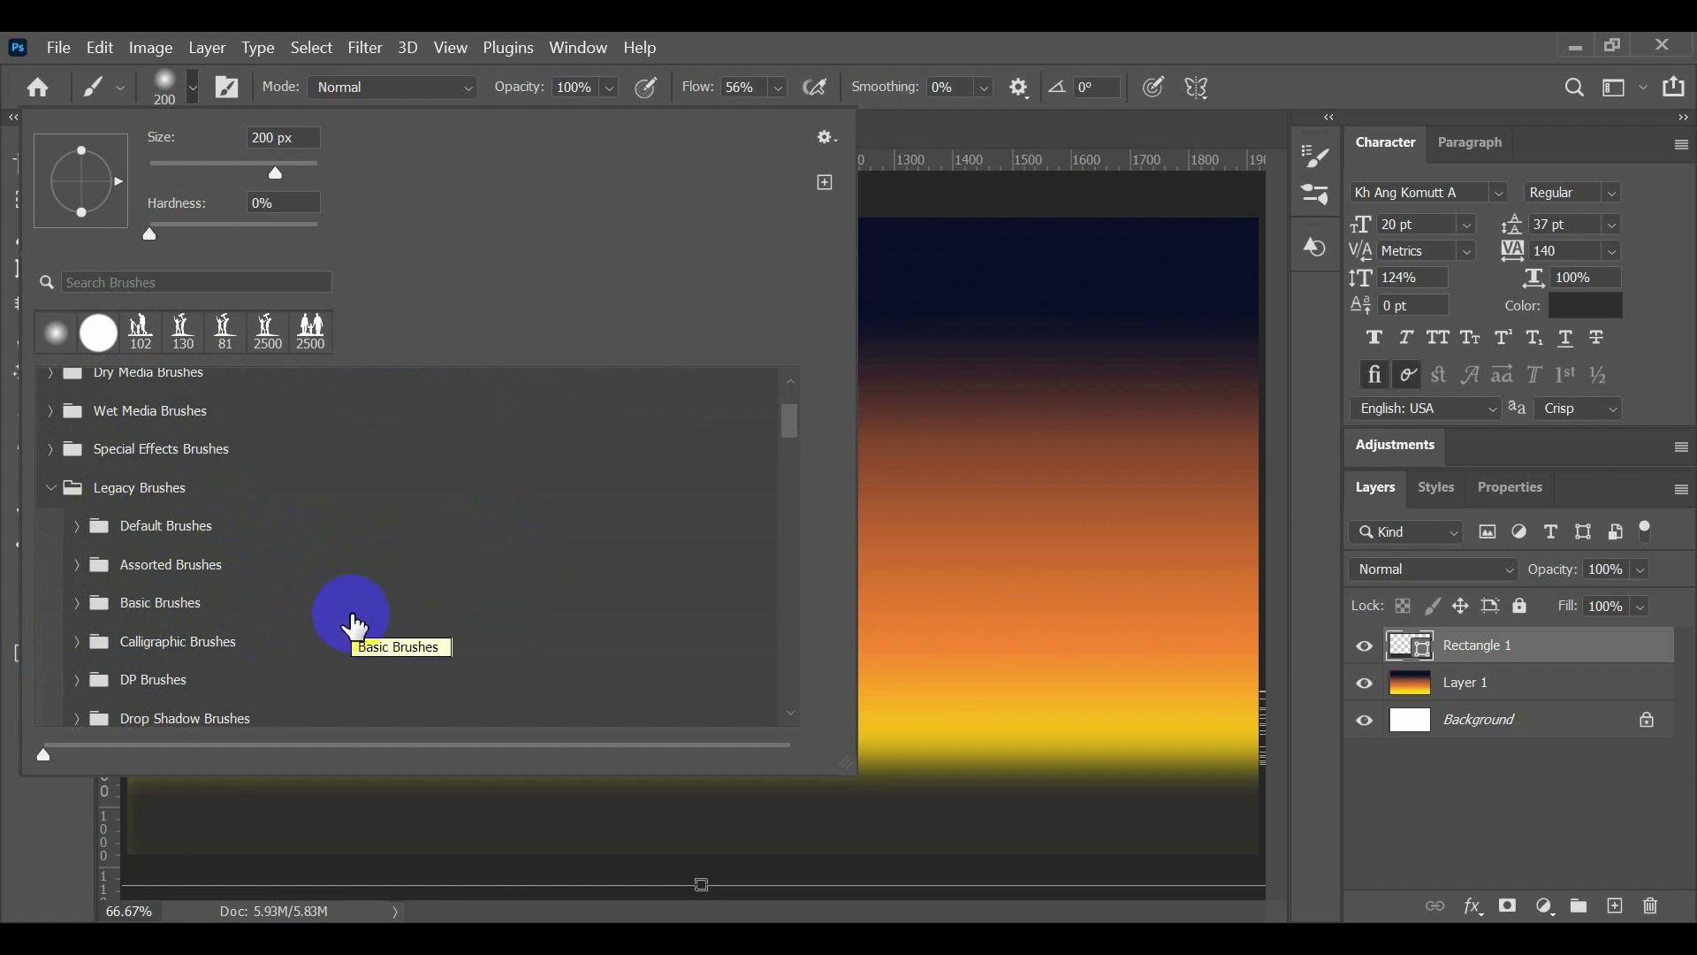
scroll(375, 615, "down", 1)
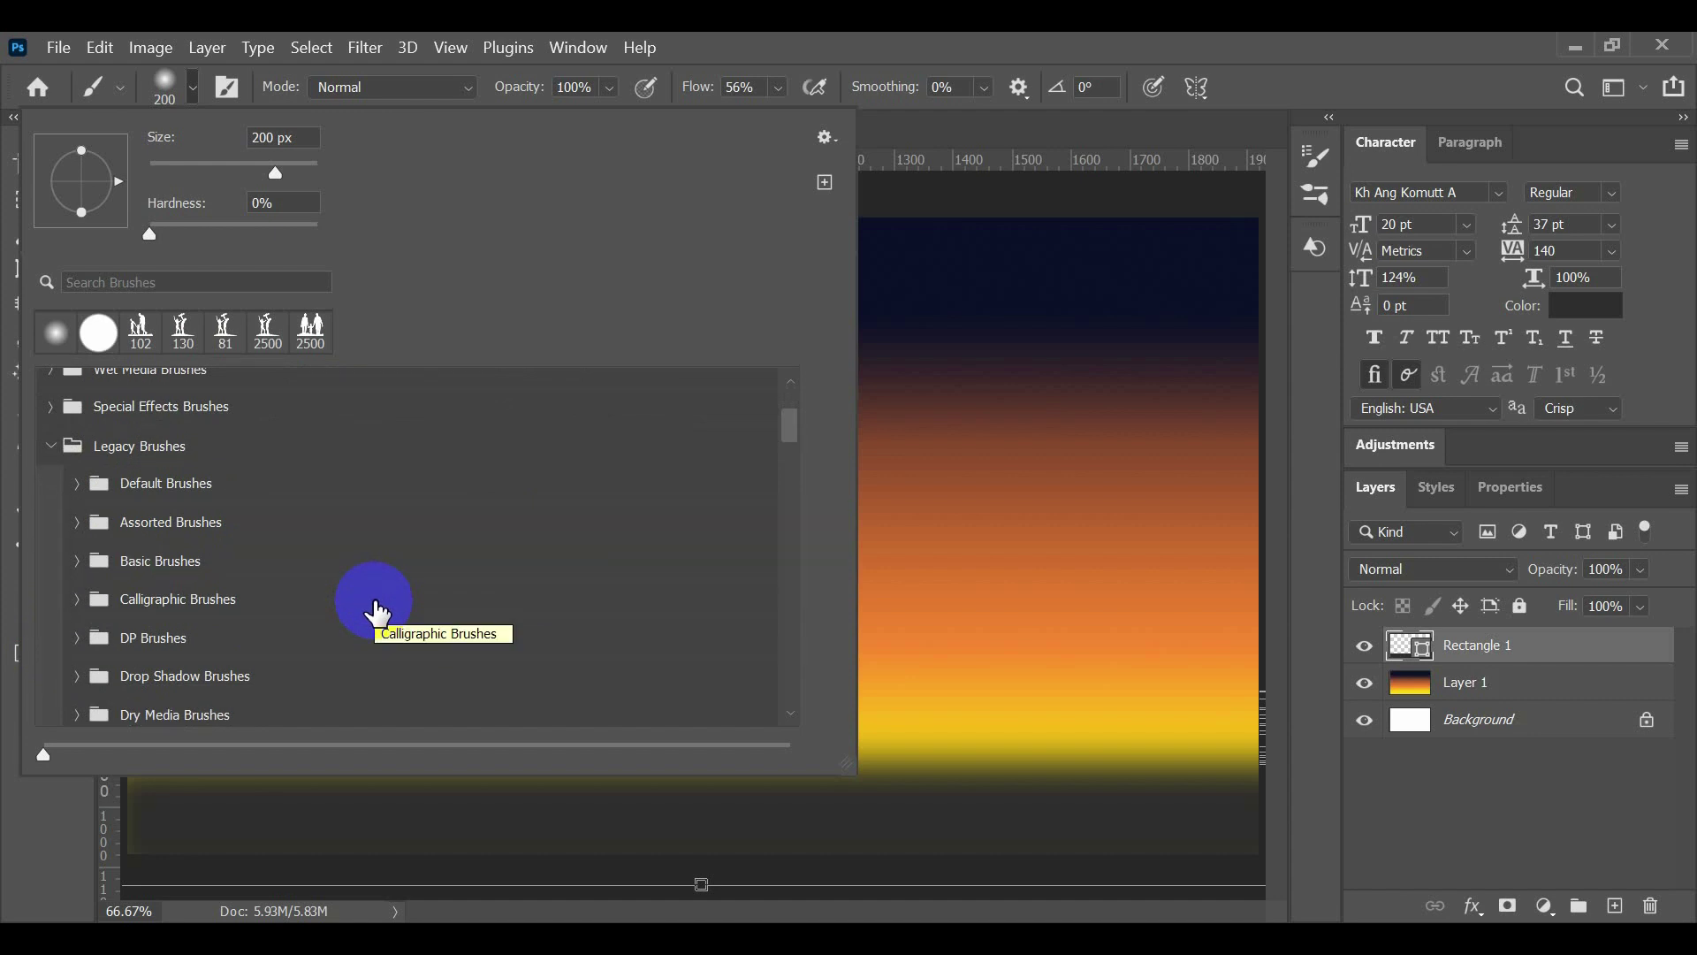
scroll(316, 605, "down", 1)
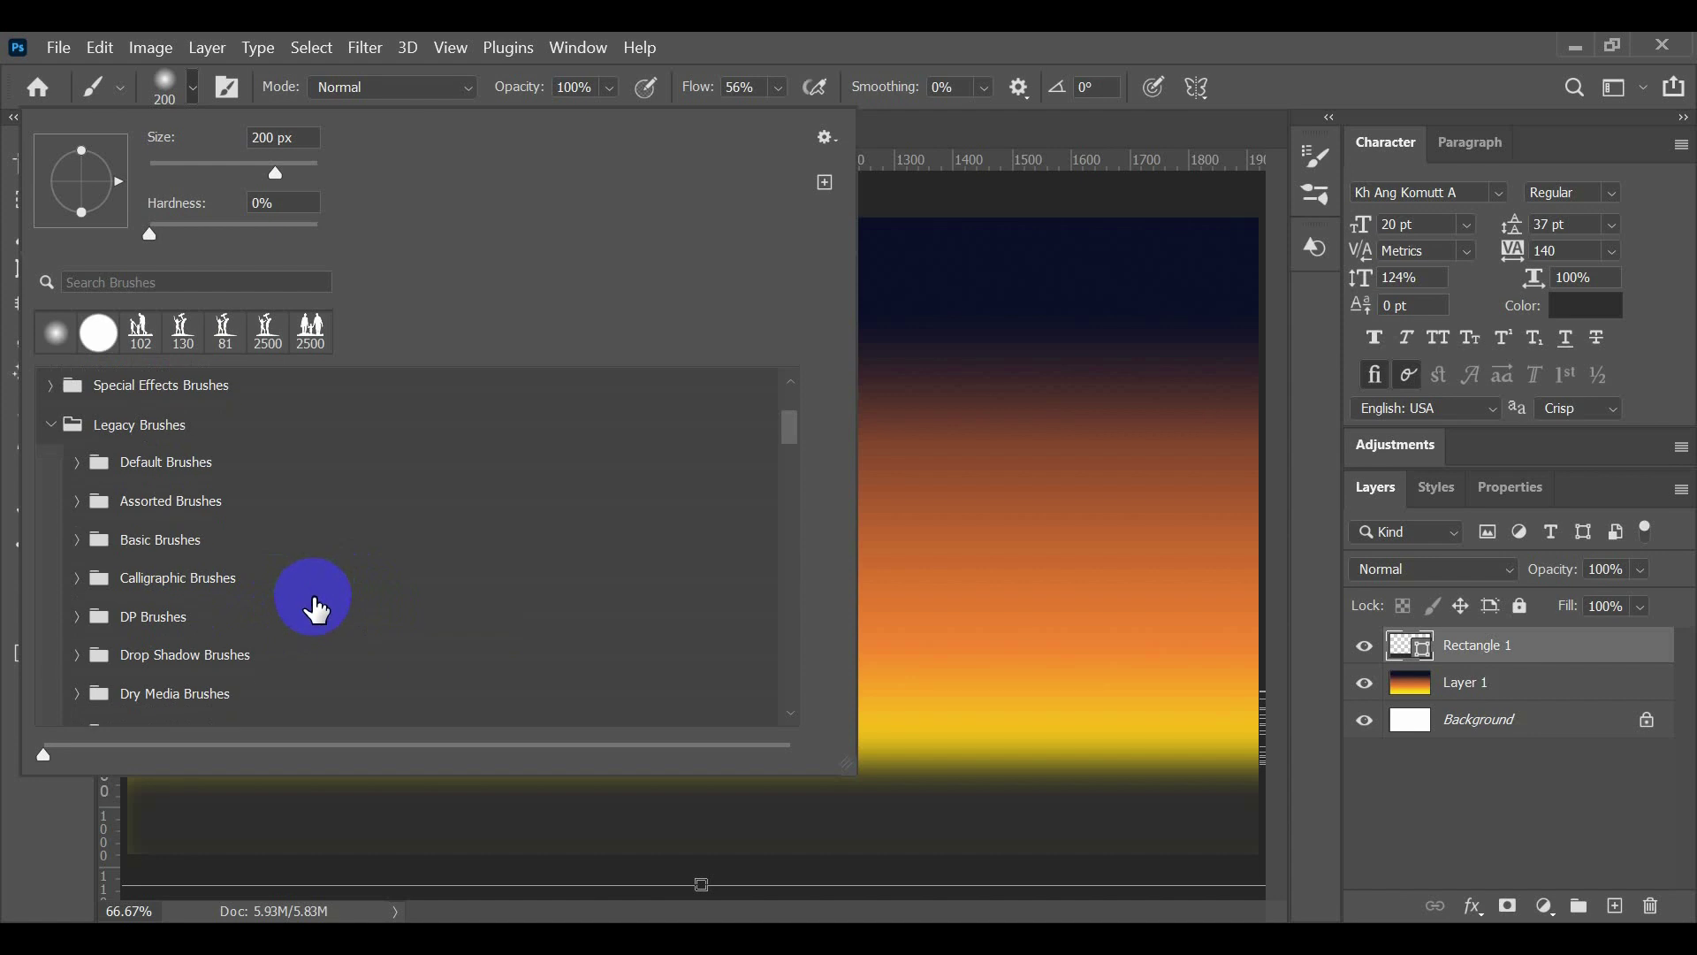
scroll(189, 599, "down", 4)
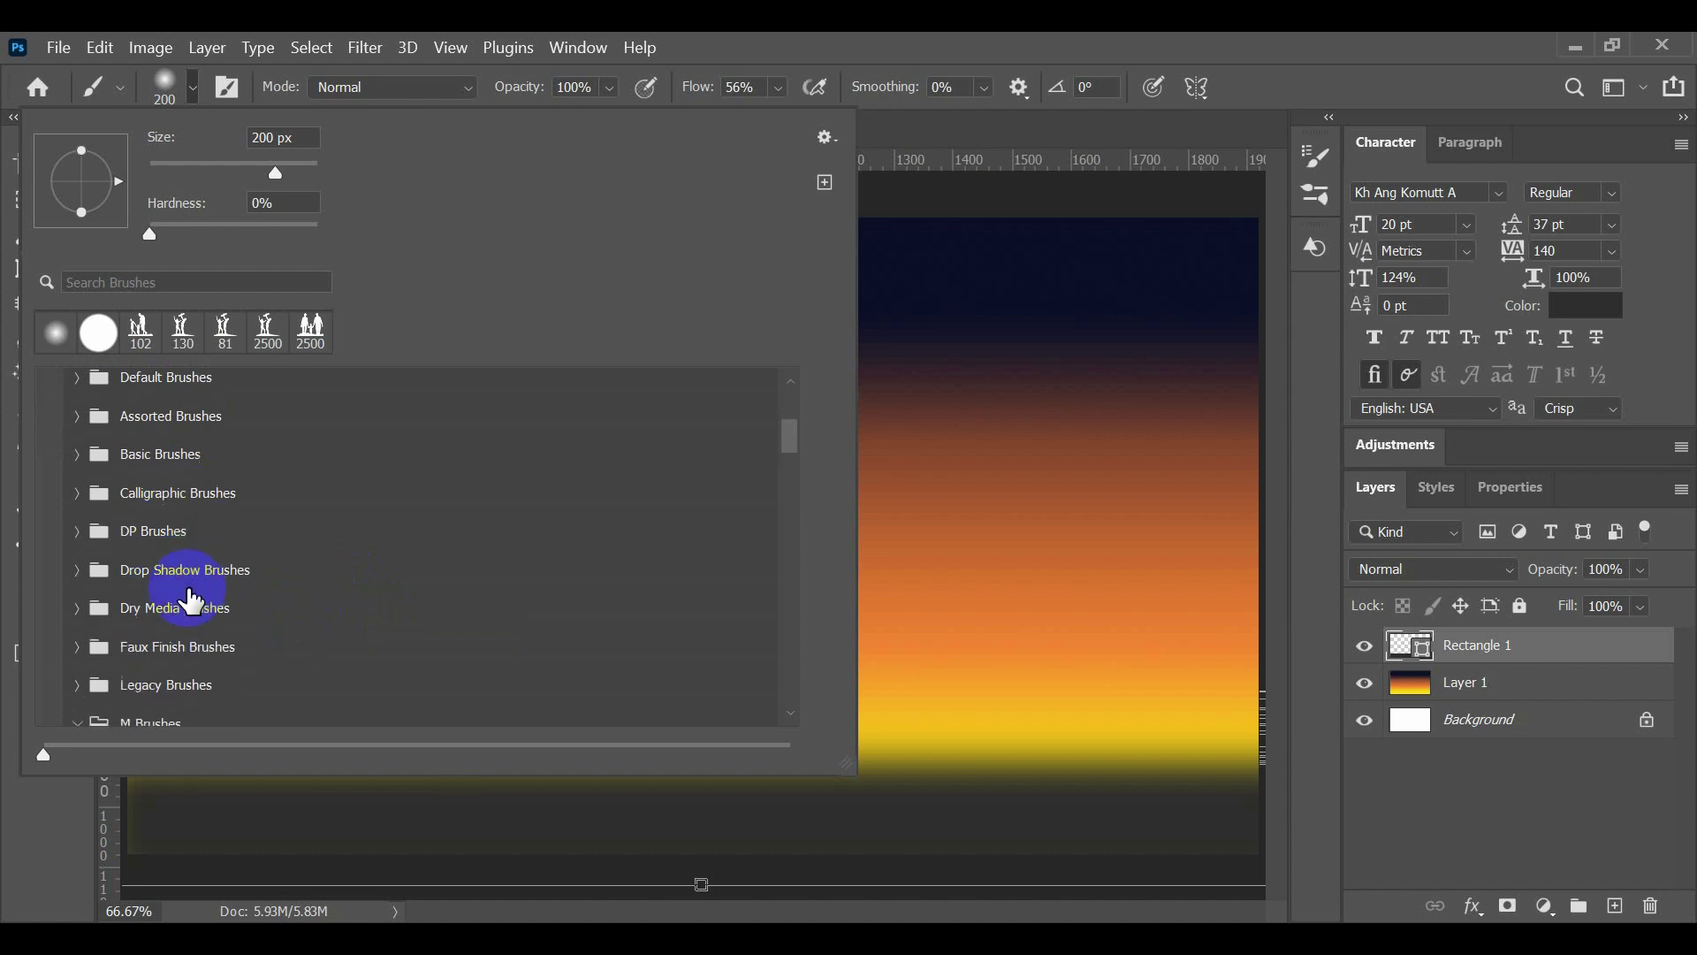
scroll(189, 600, "down", 5)
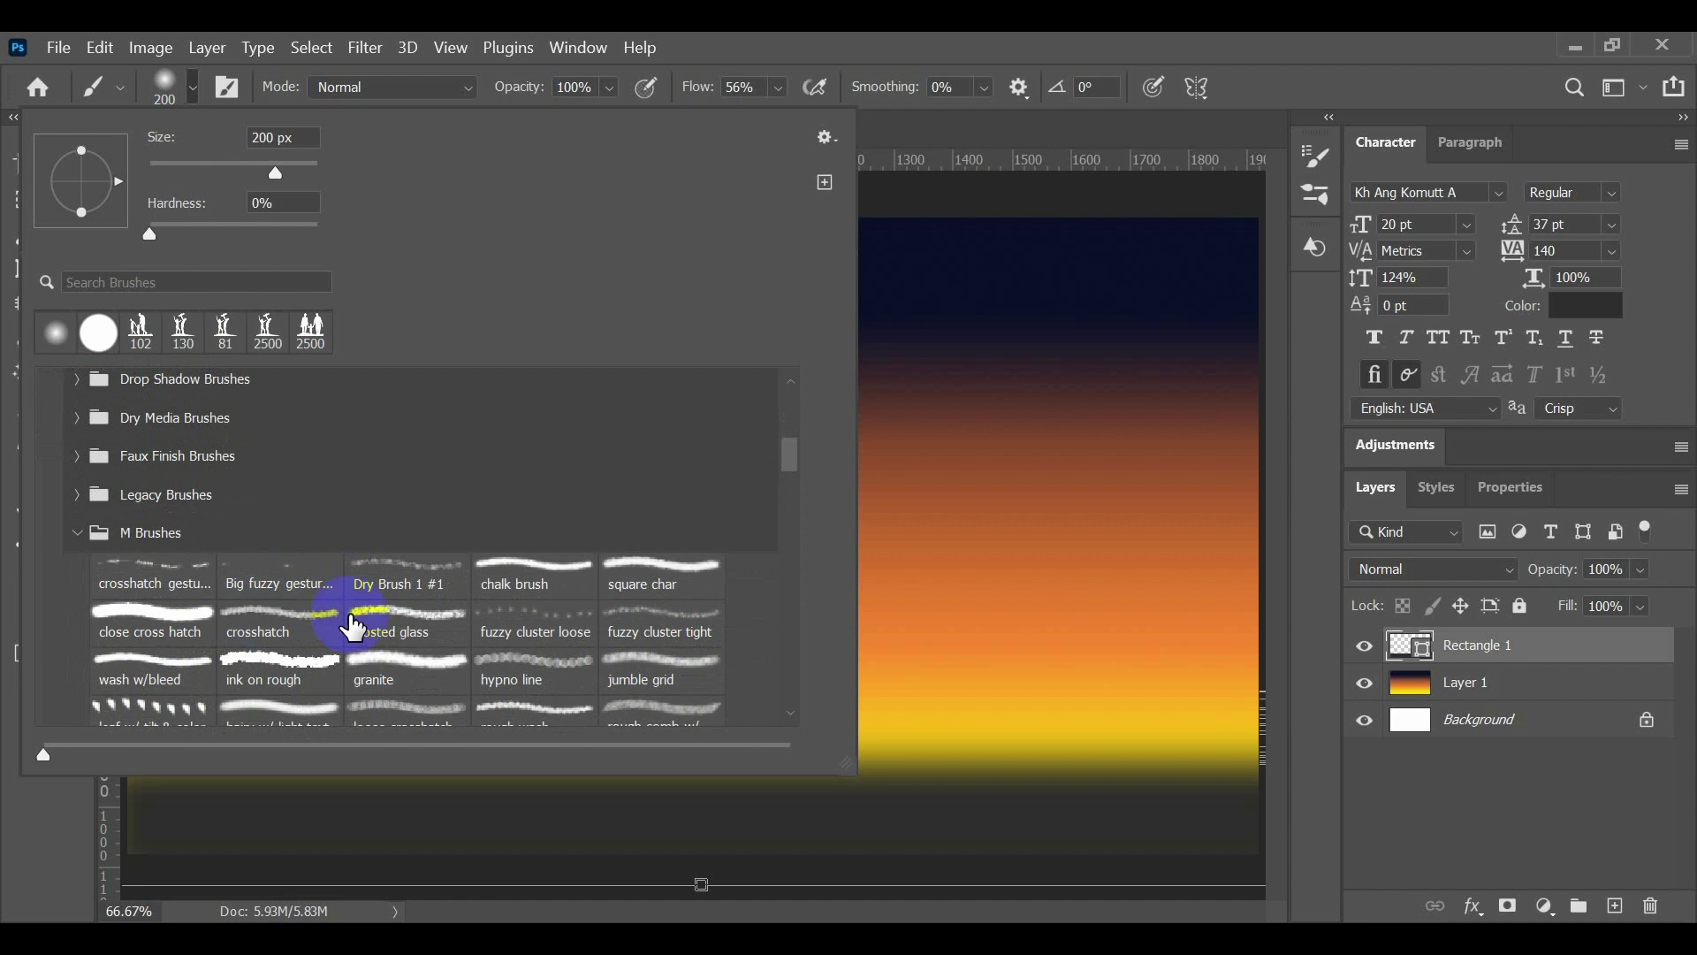
scroll(382, 628, "down", 2)
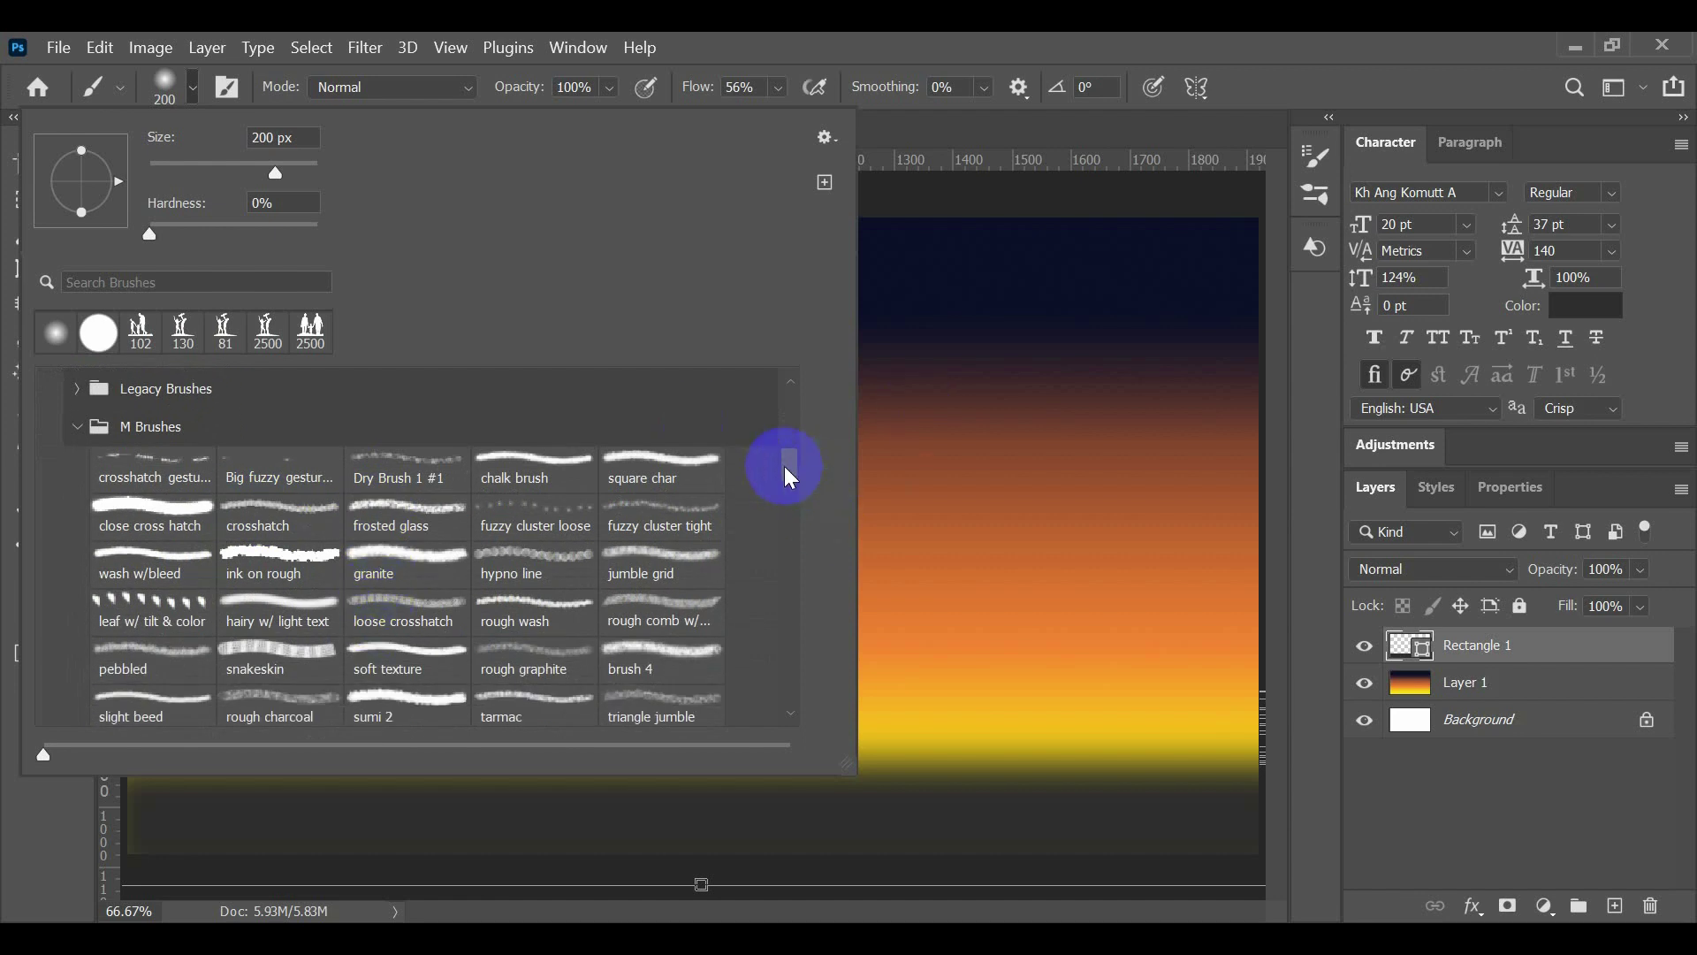
left_click_drag(783, 465, 797, 668)
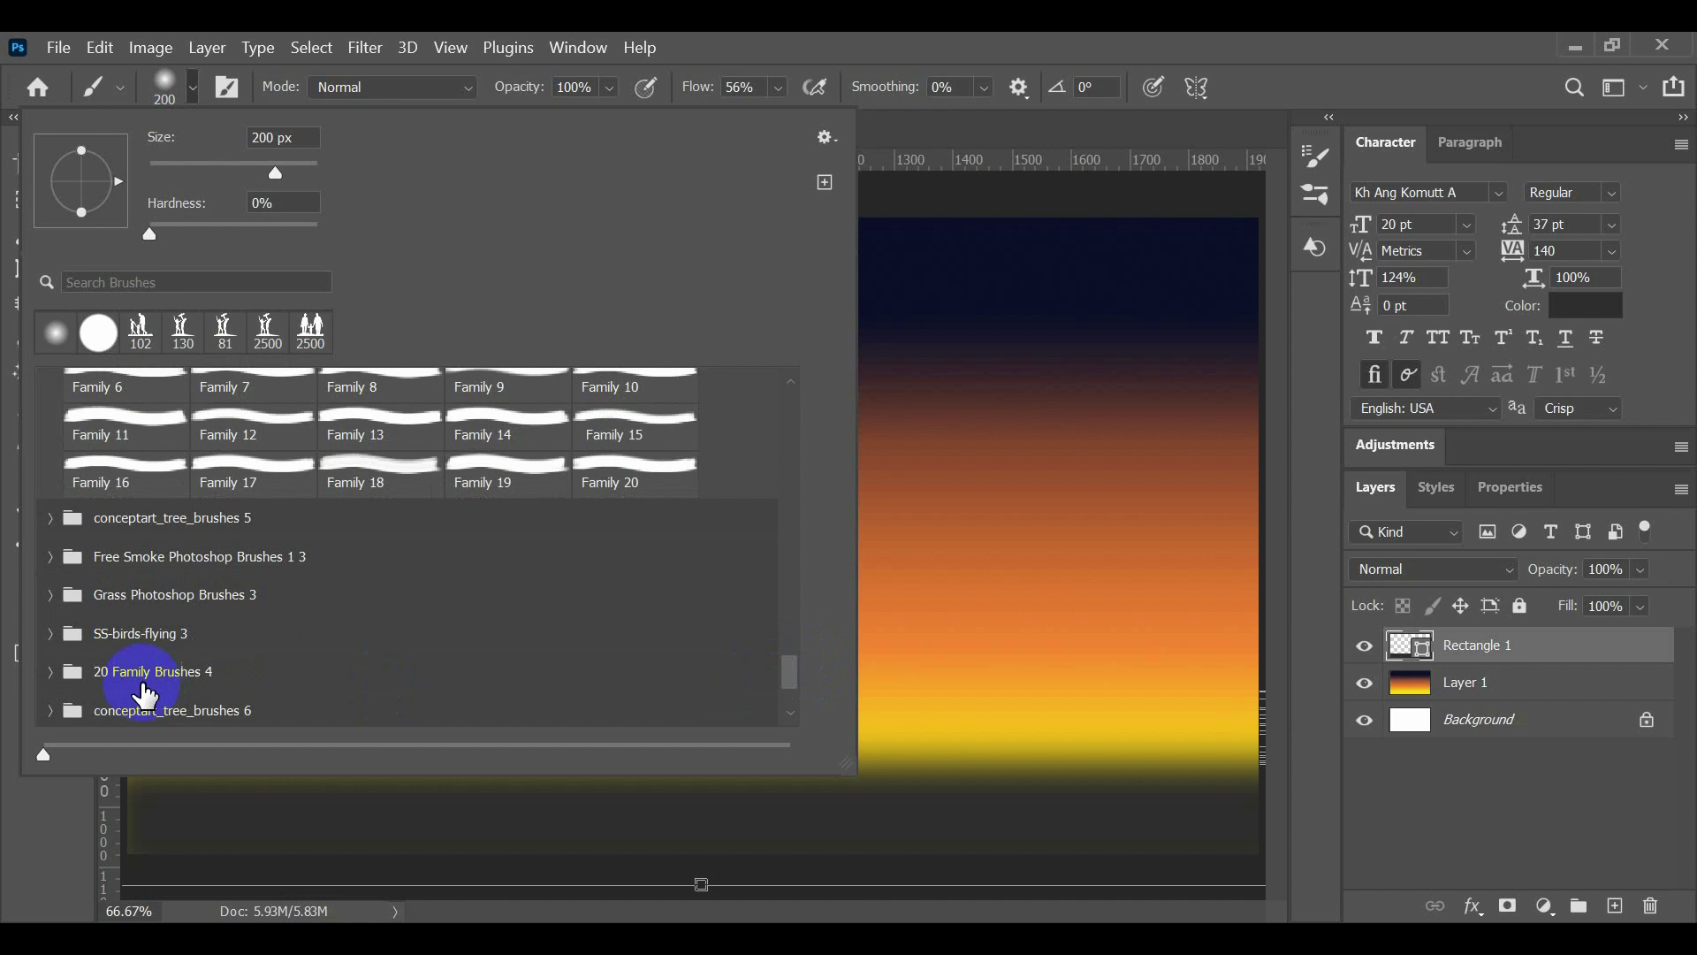
left_click(49, 606)
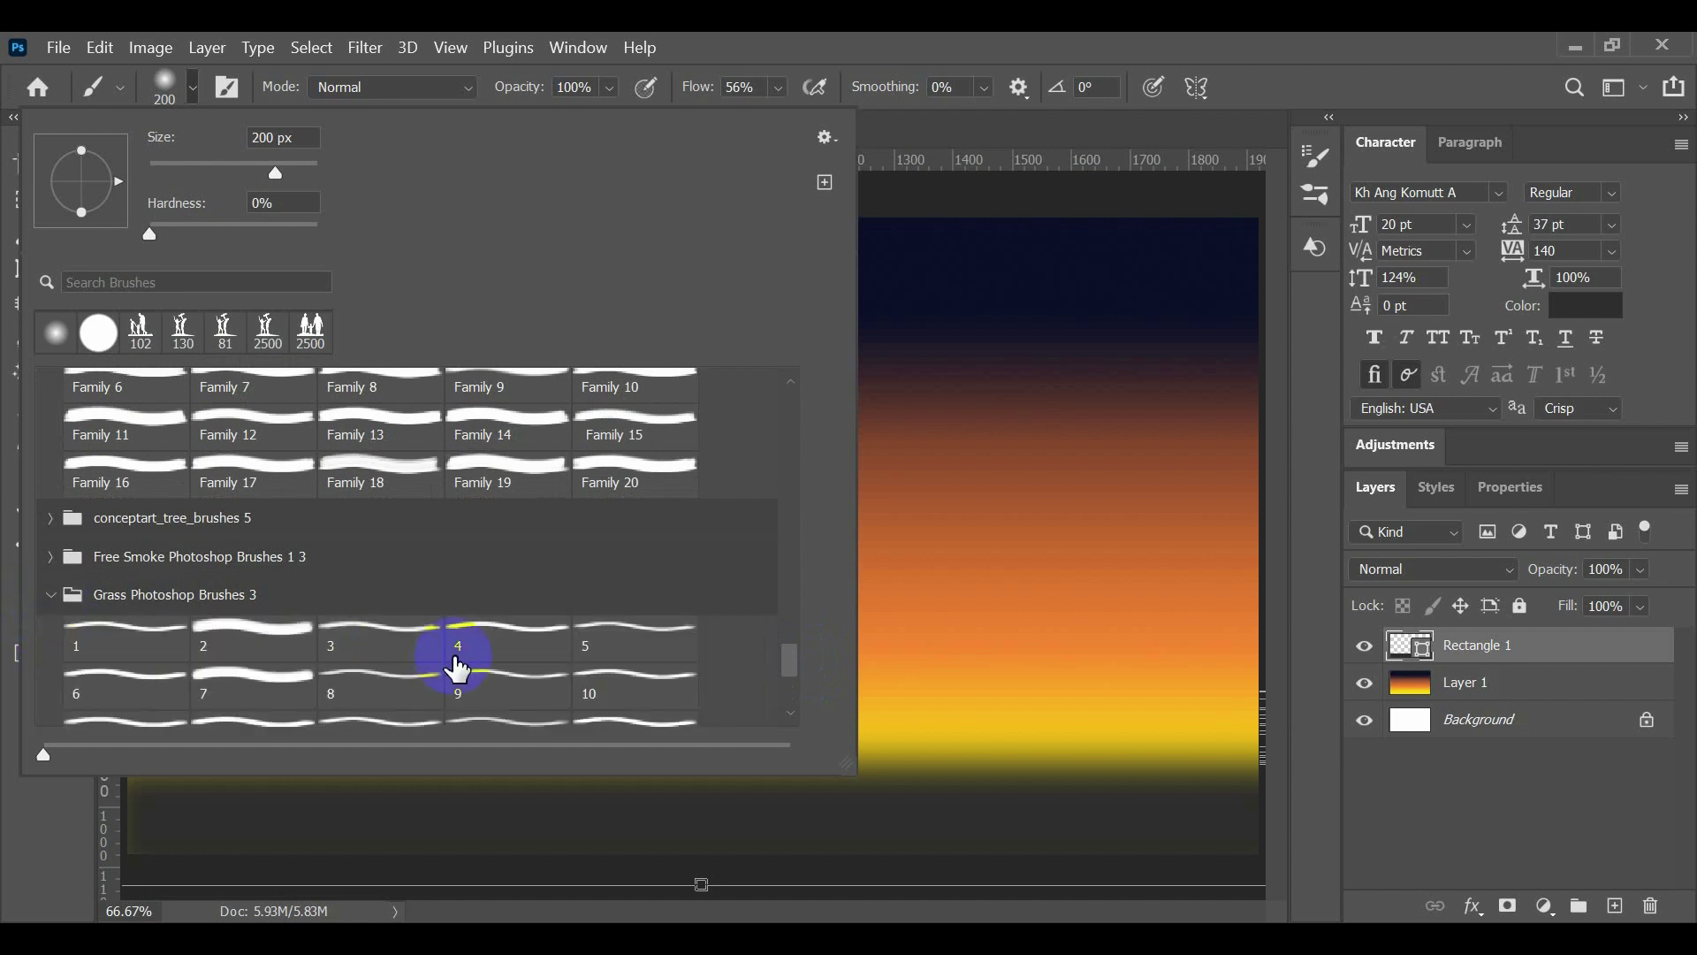
scroll(456, 670, "down", 1)
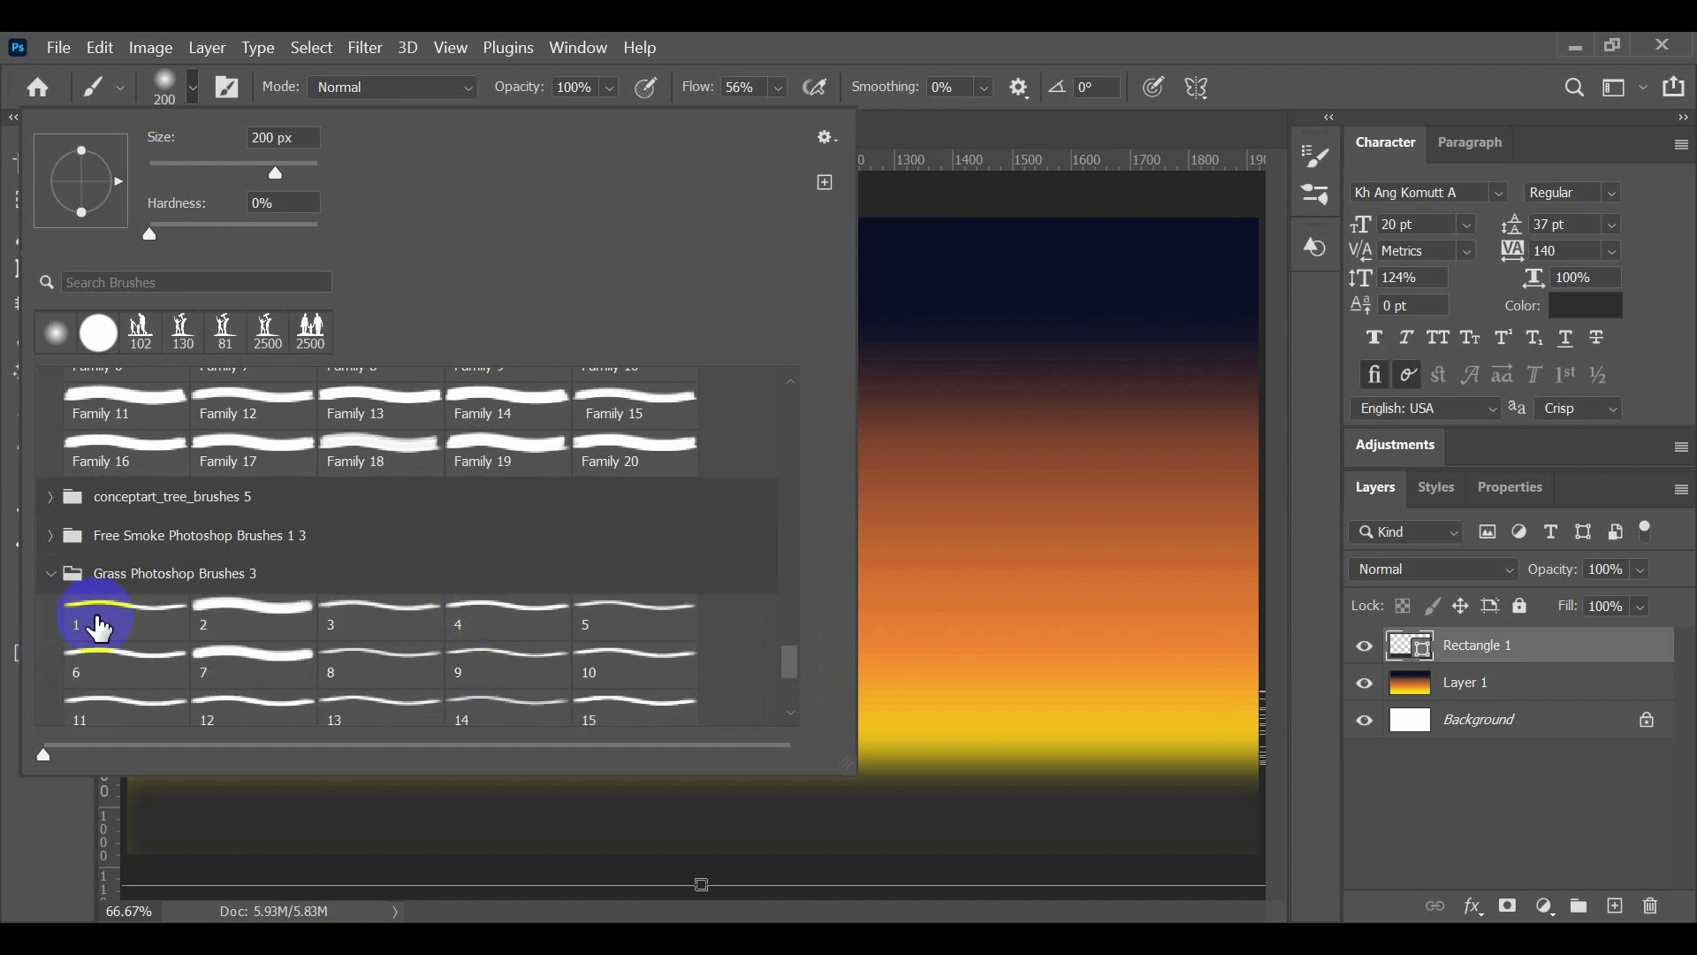
left_click(132, 616)
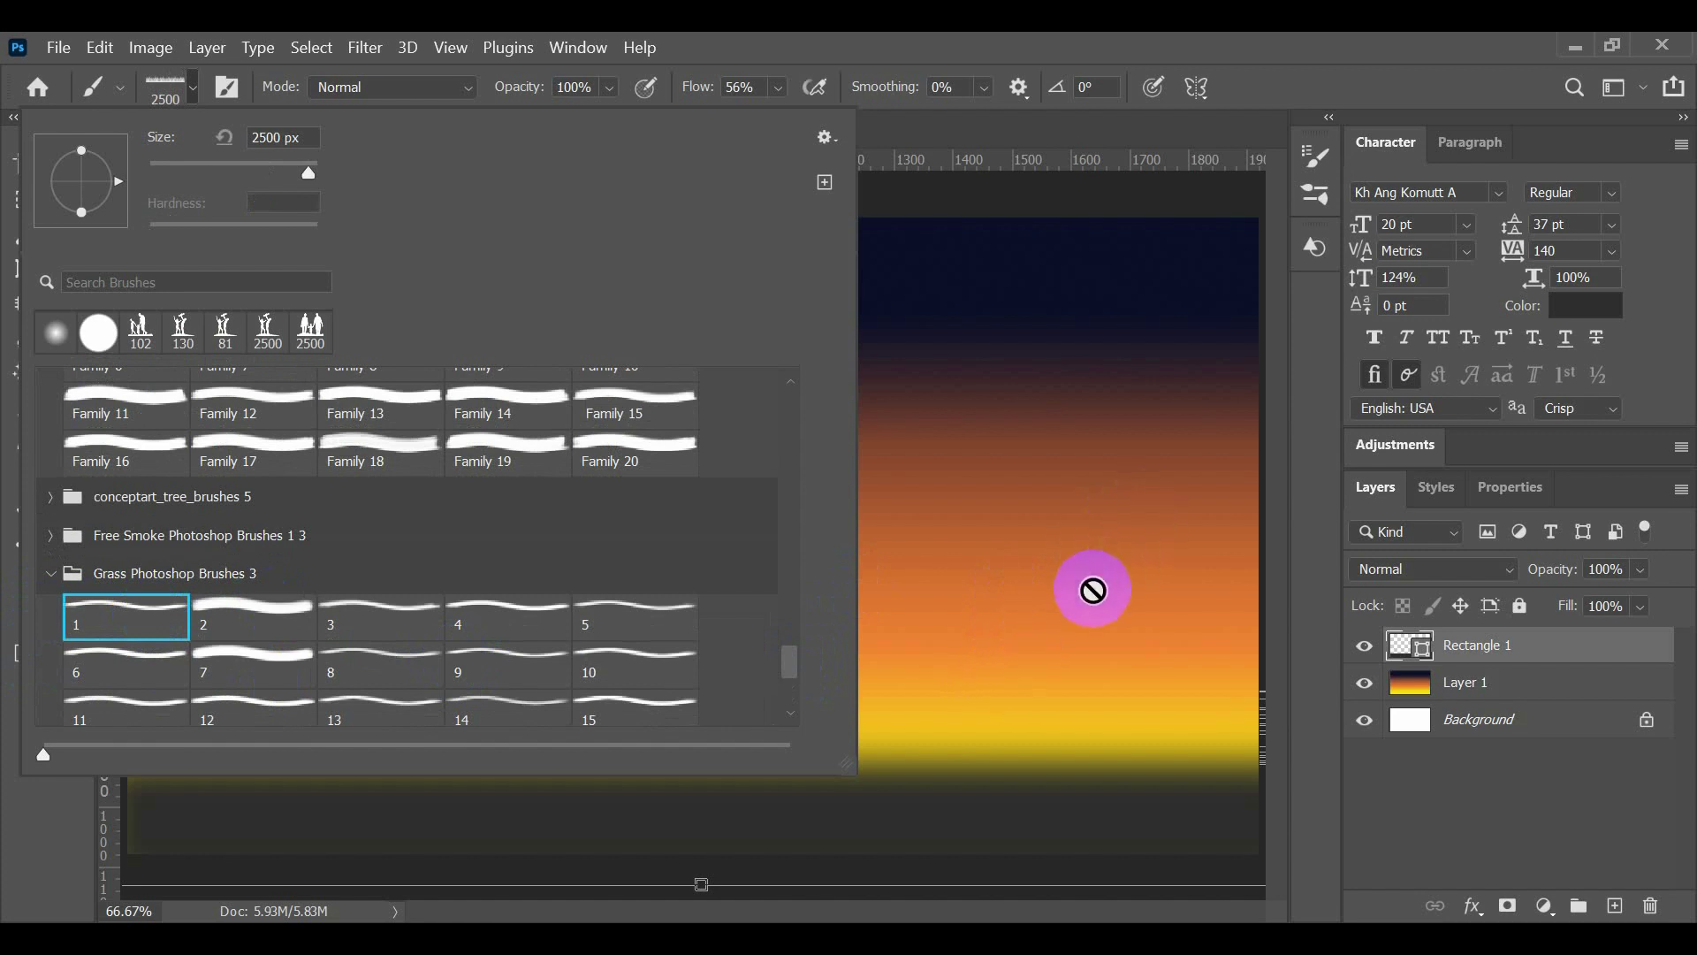
Step: On a new layer, paint grass along the ground's upper edge across the full canvas width, with the grass brush reduced to 800 px
left_click(1615, 905)
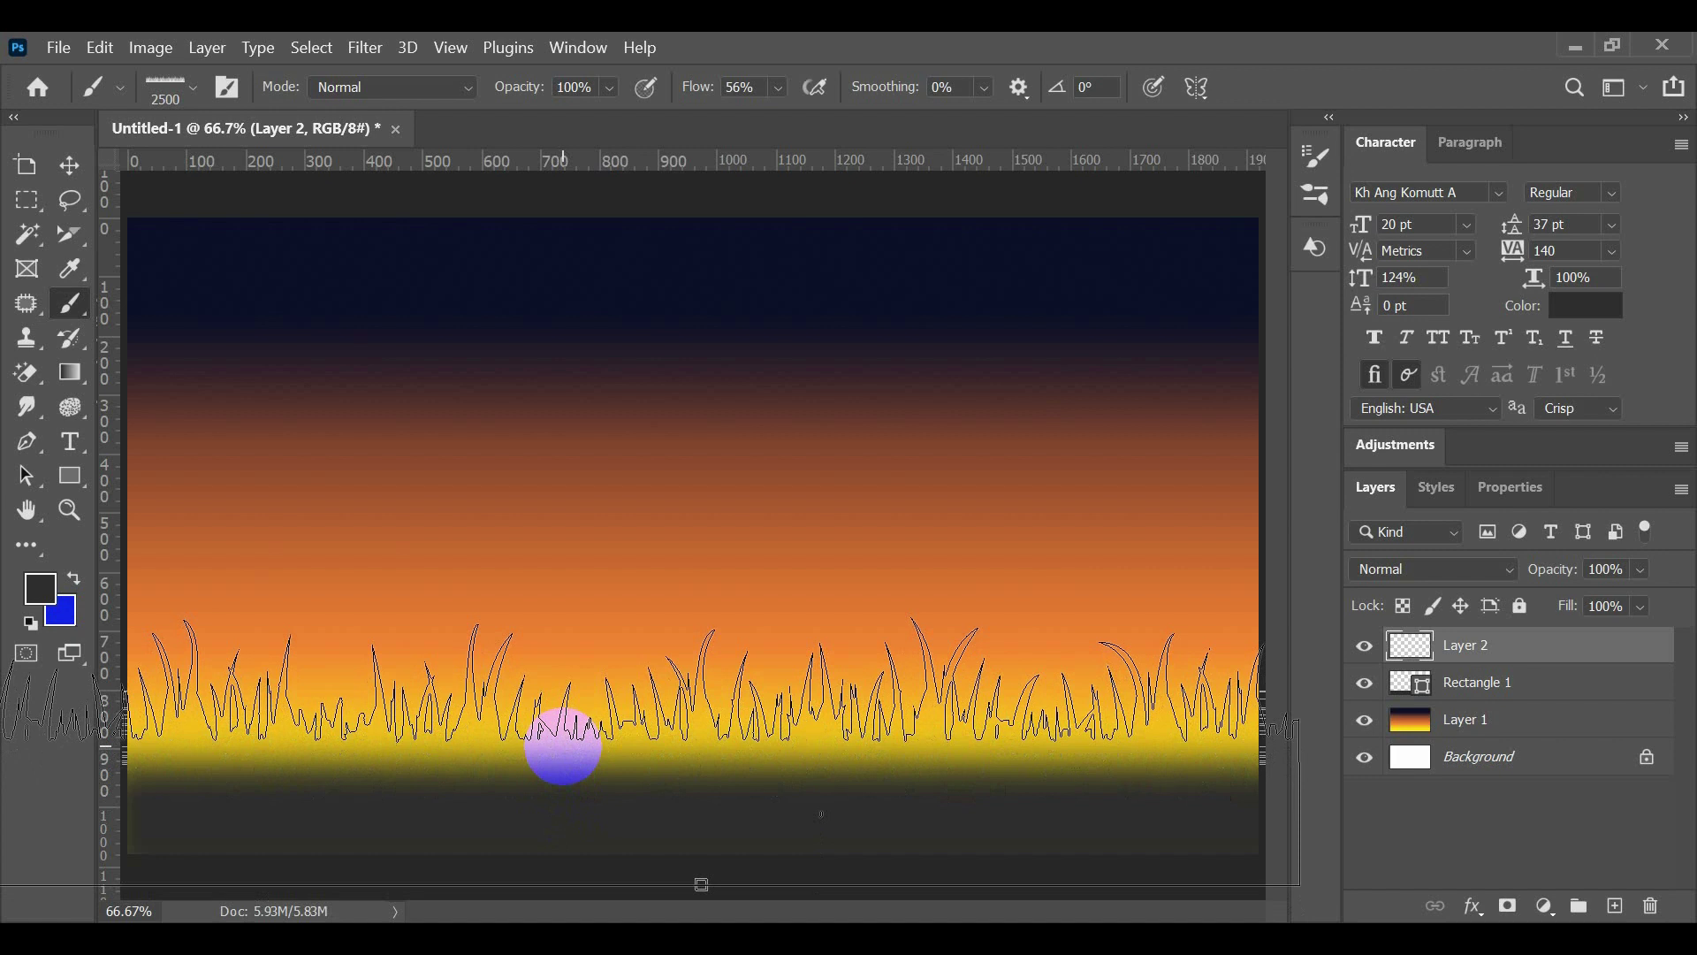
key("bracketleft")
key("bracketleft")
key("bracketleft")
key("bracketleft")
key("bracketleft")
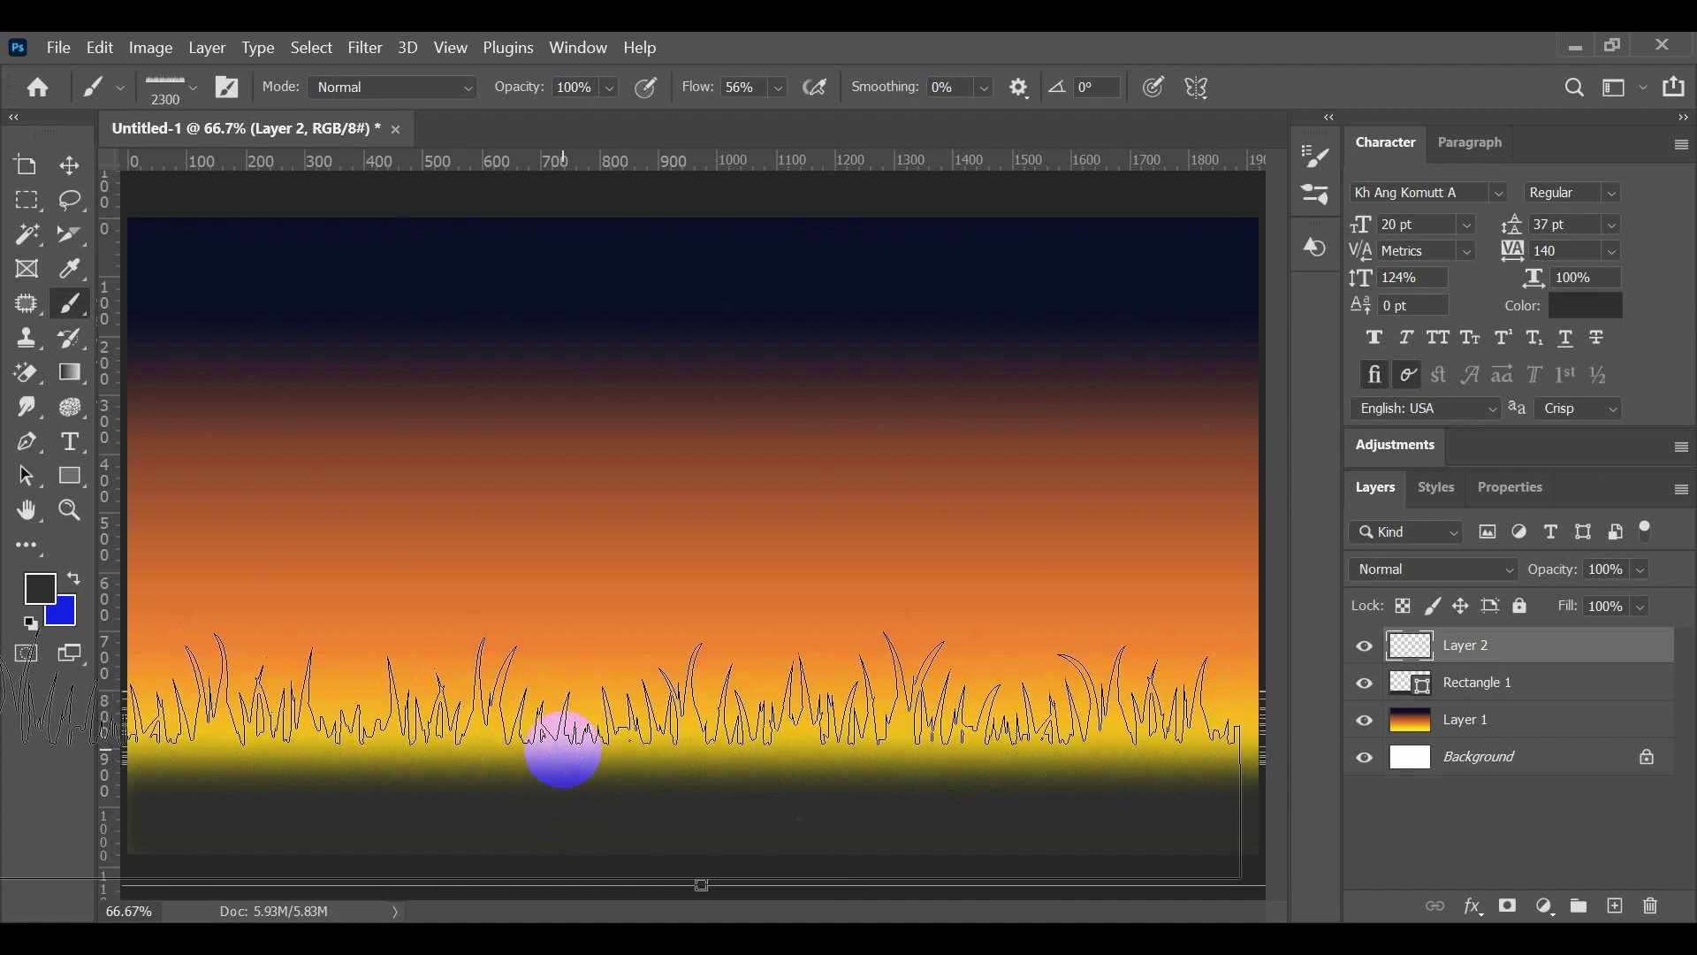
key("bracketleft")
key("bracketleft")
key("bracketleft")
key("bracketleft")
key("bracketleft")
key("bracketleft")
key("bracketleft")
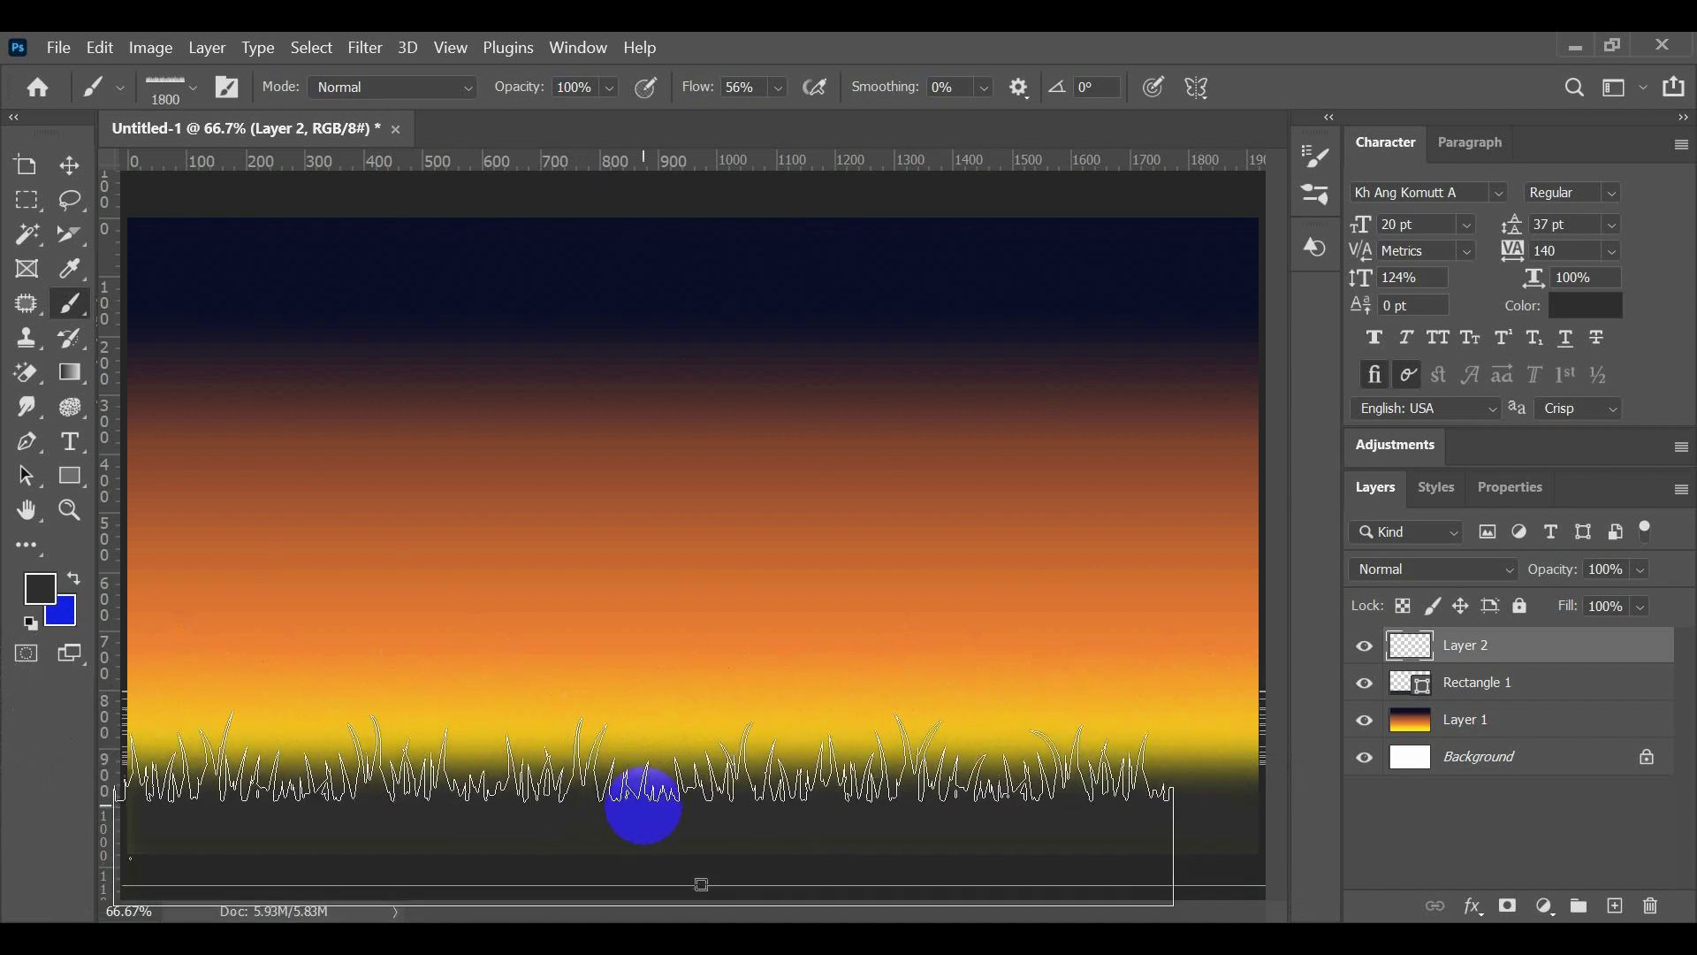
key("bracketleft")
key("bracketleft")
key("bracketleft")
key("bracketleft")
key("bracketleft")
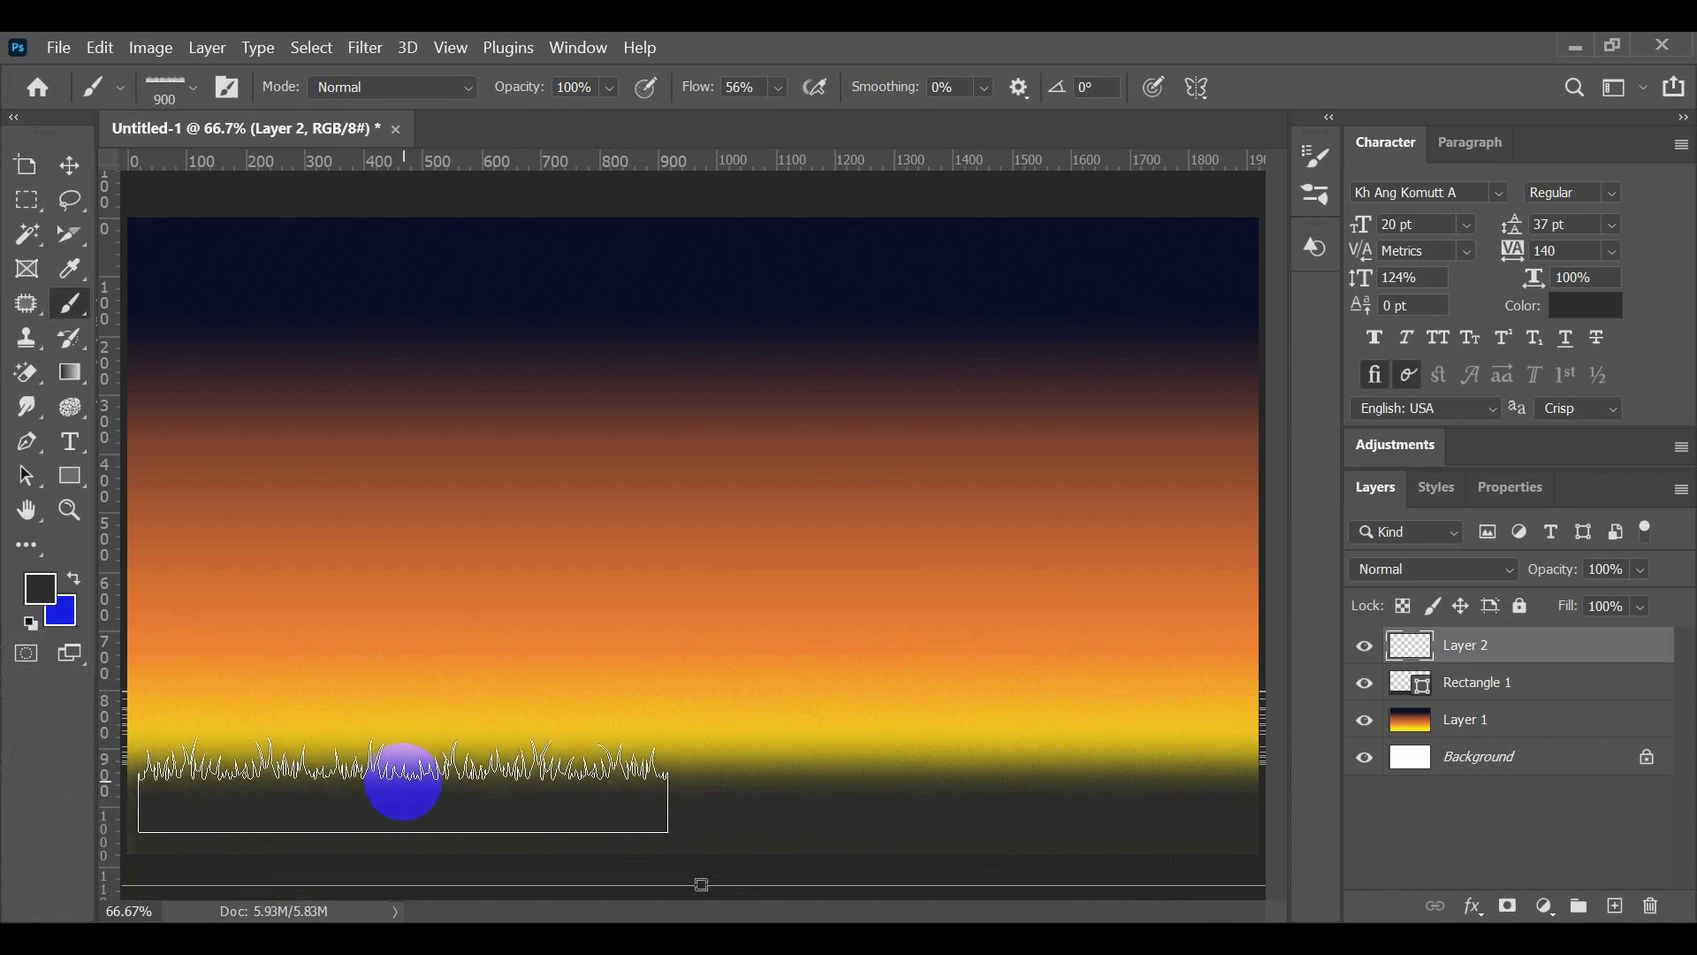
key("bracketleft")
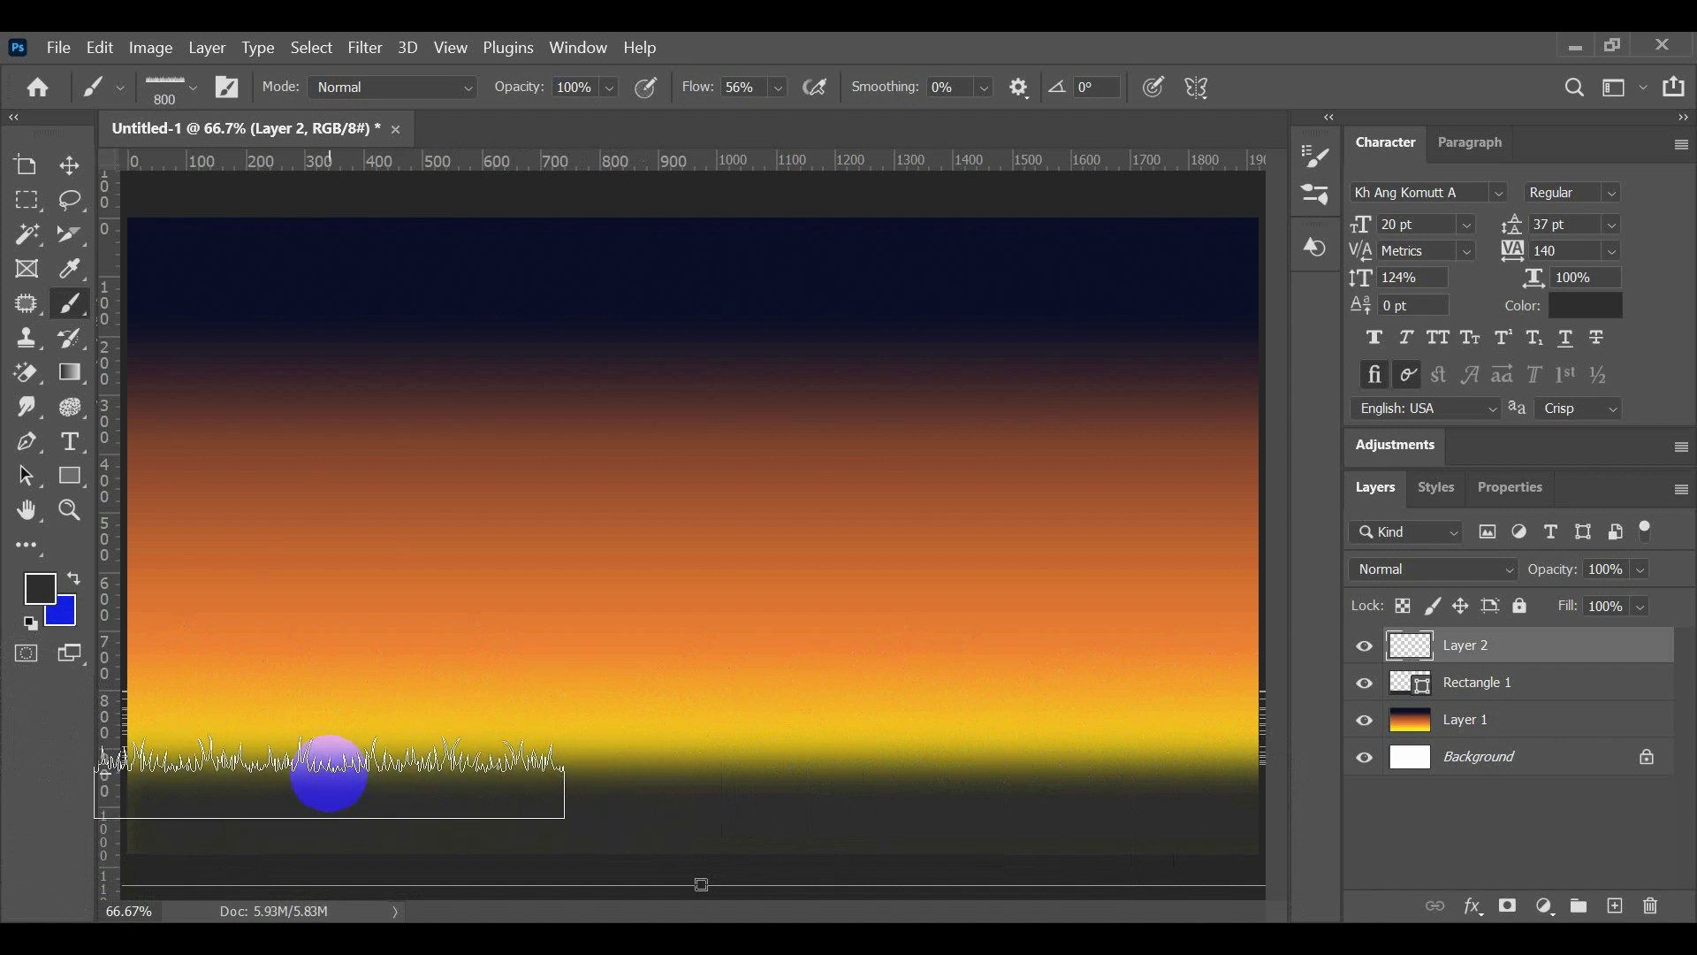
left_click_drag(341, 785, 575, 702)
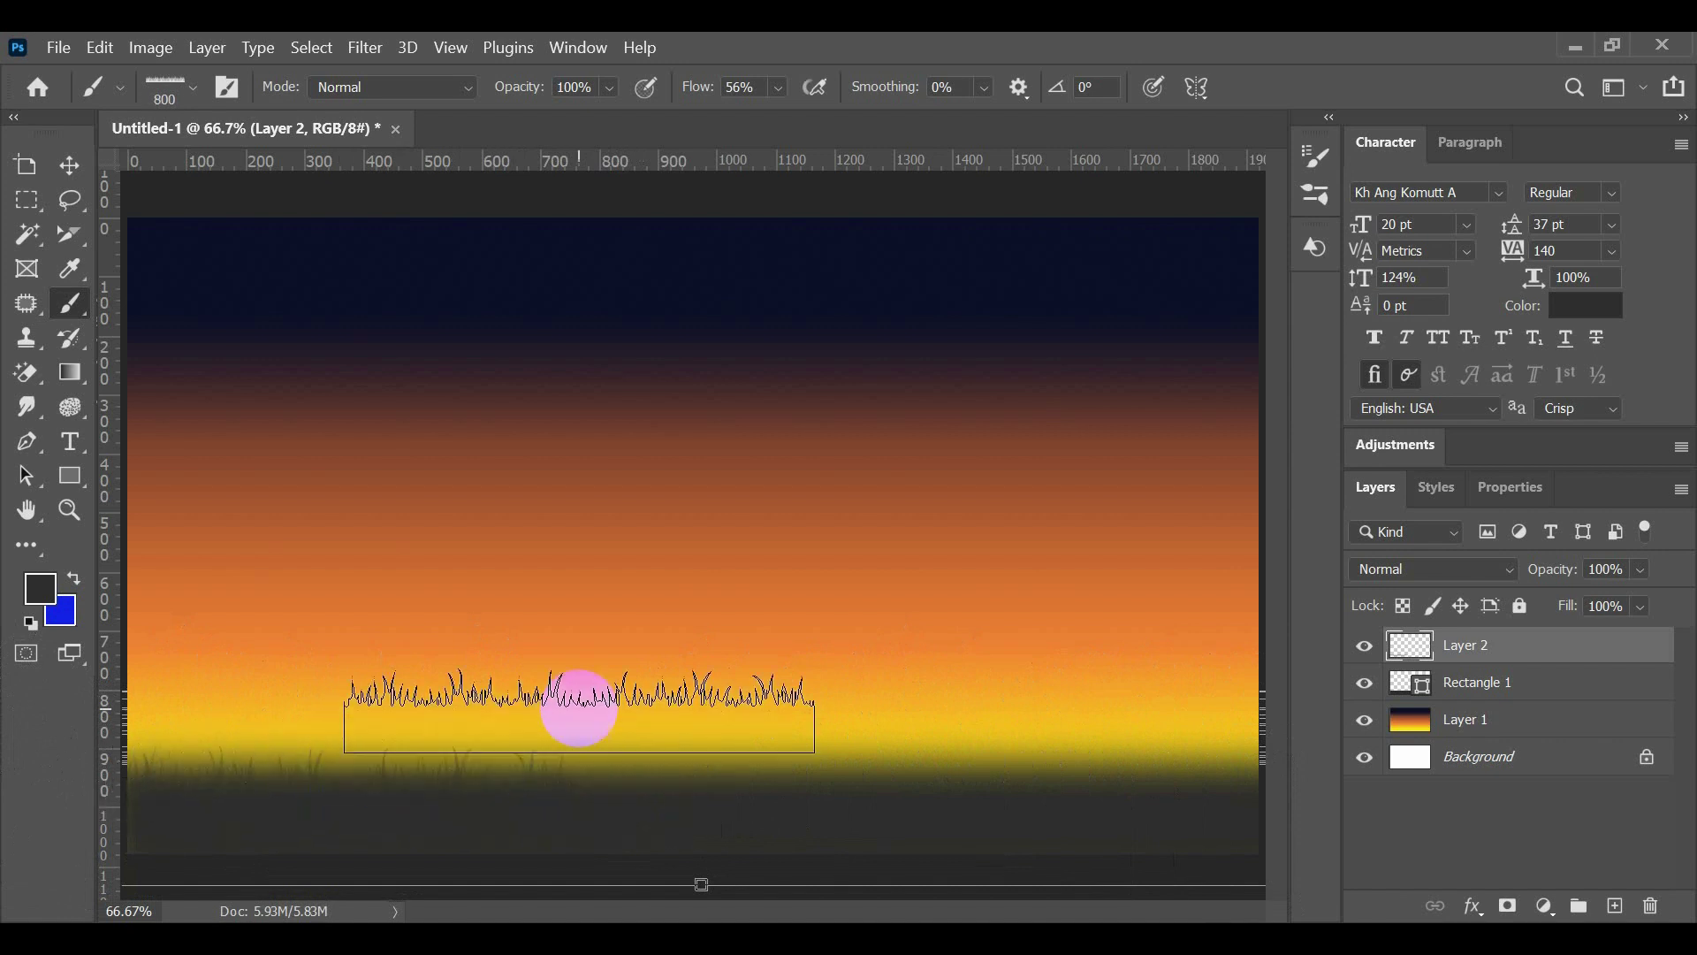
mouse_move(669, 782)
left_mouse_down()
mouse_move(779, 807)
mouse_move(927, 783)
mouse_move(1155, 802)
mouse_move(1101, 781)
left_mouse_up()
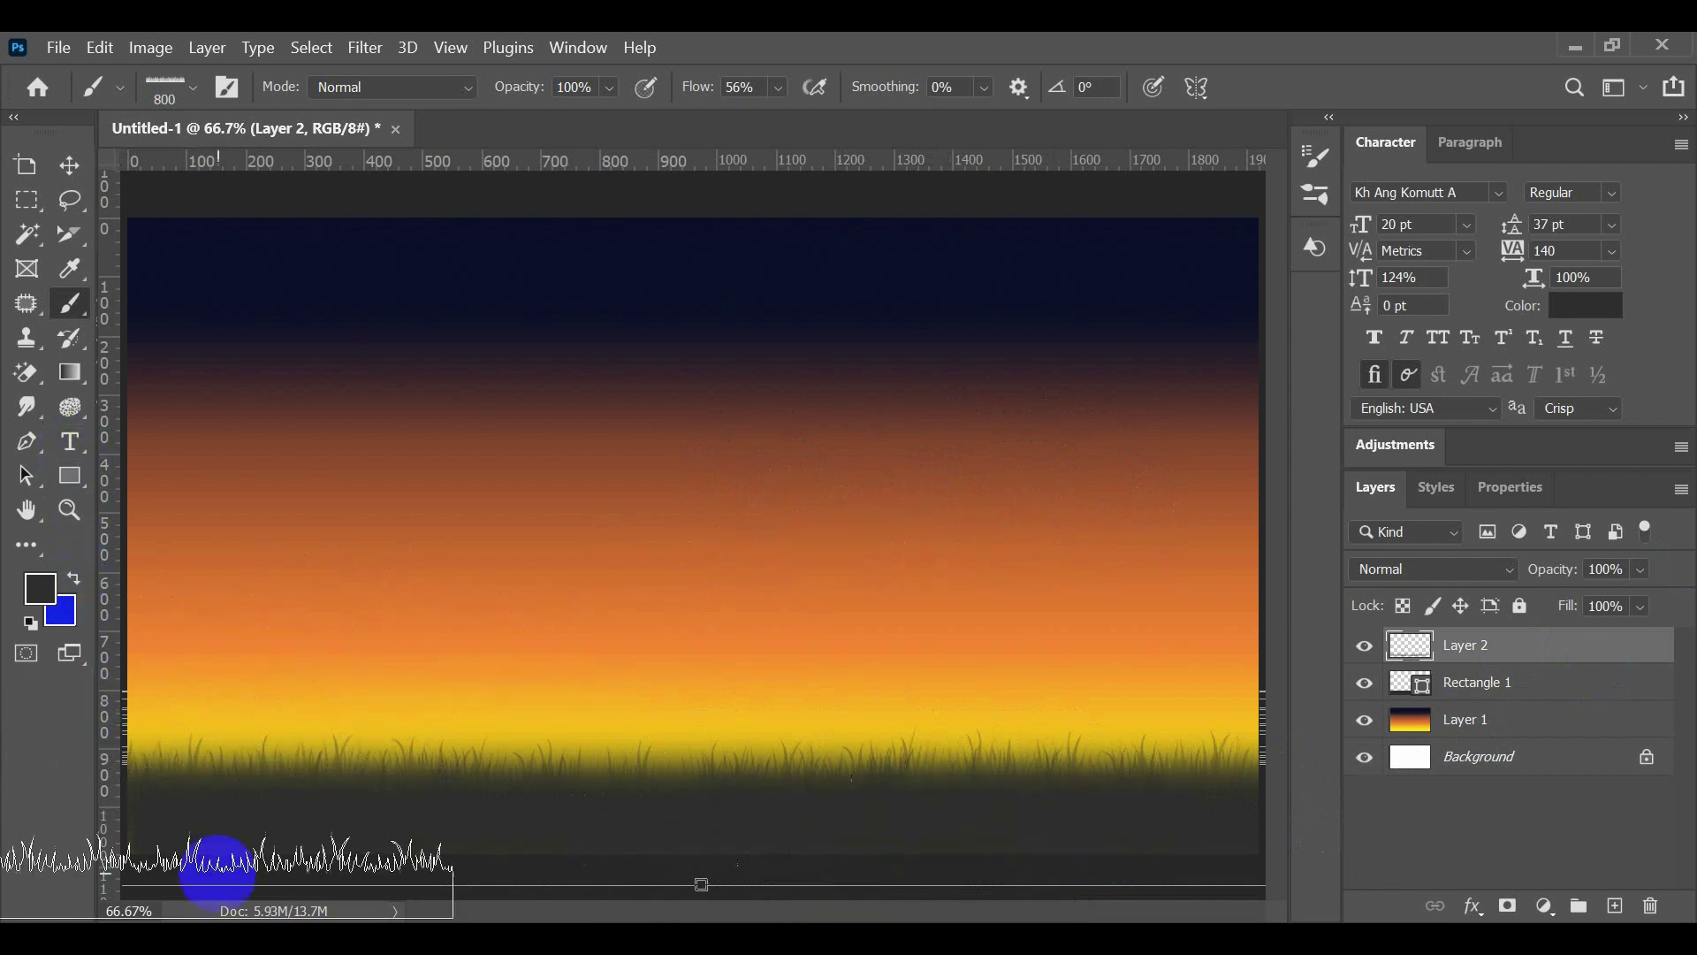
Step: Draw a maple tree custom shape from the Leaf Trees set, about 460 by 633 px, over the left part of the ground
left_click(76, 475)
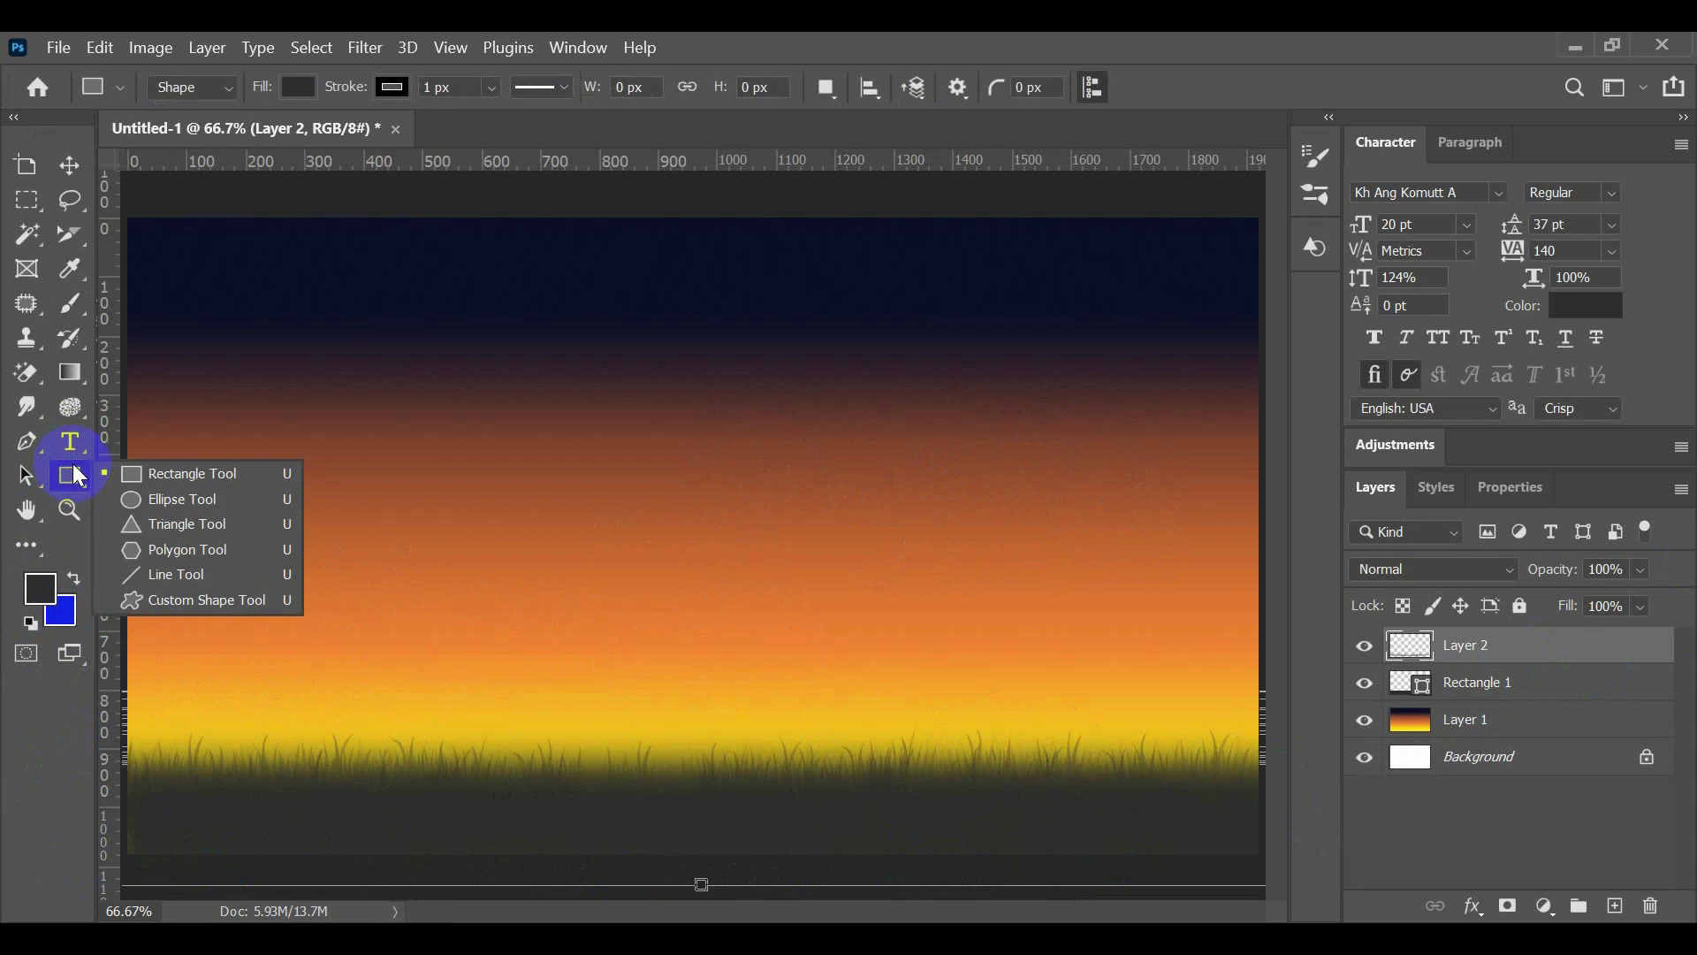
left_click(205, 599)
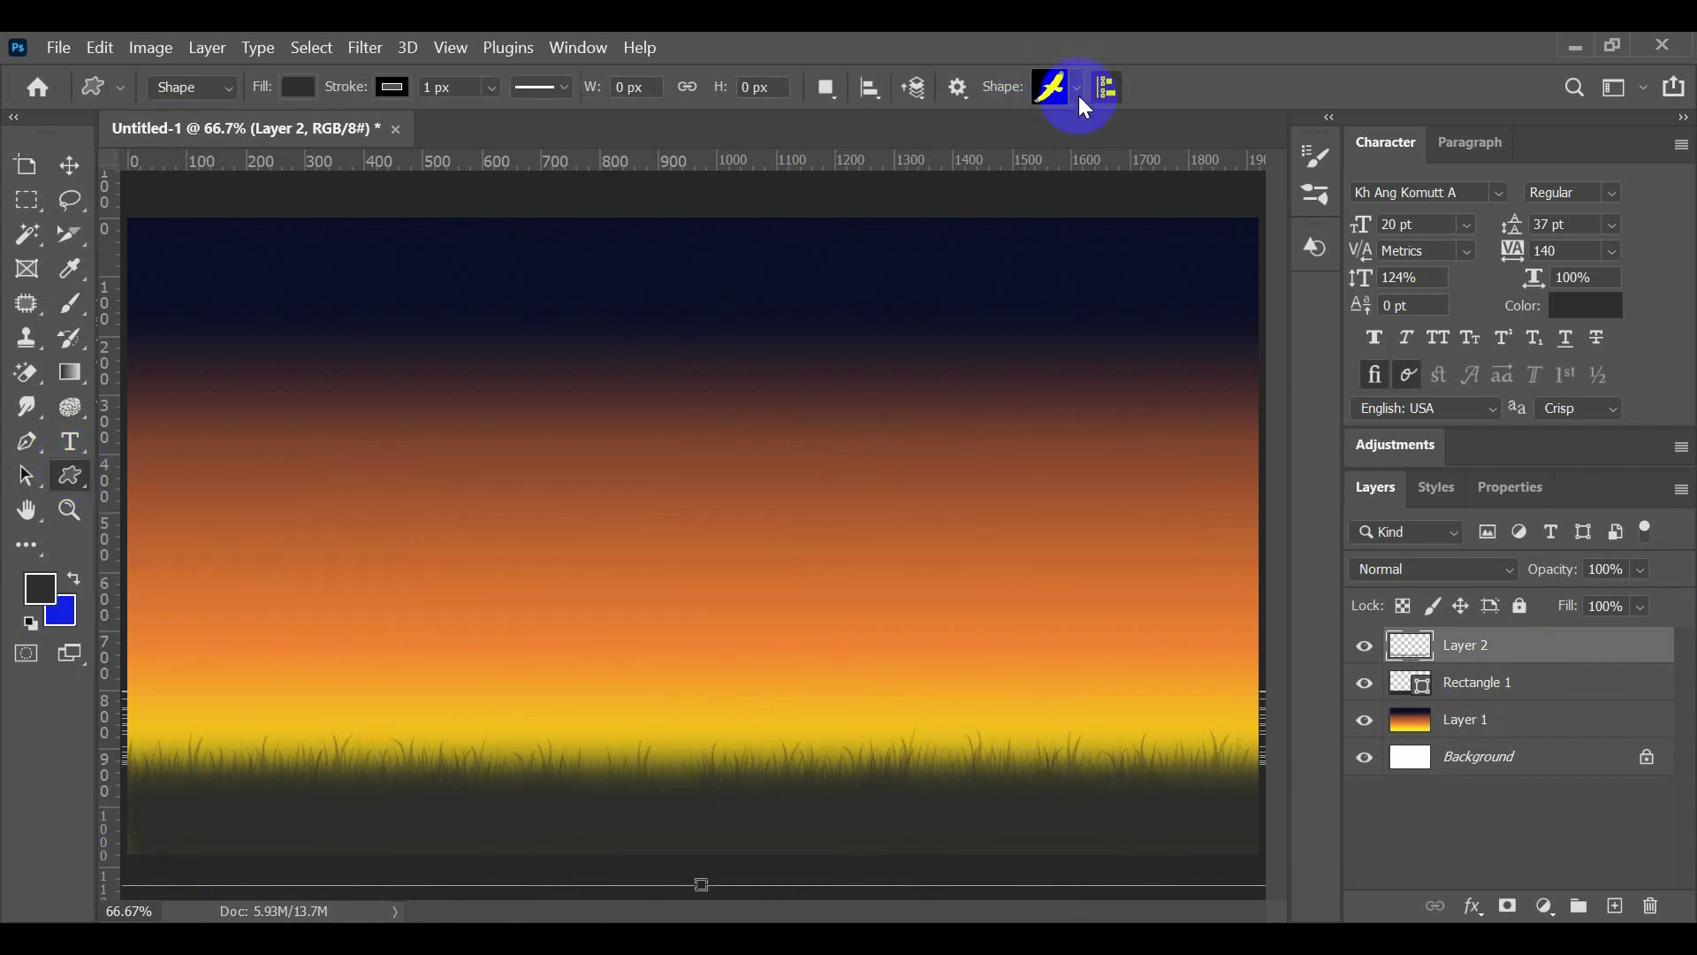
left_click(1080, 92)
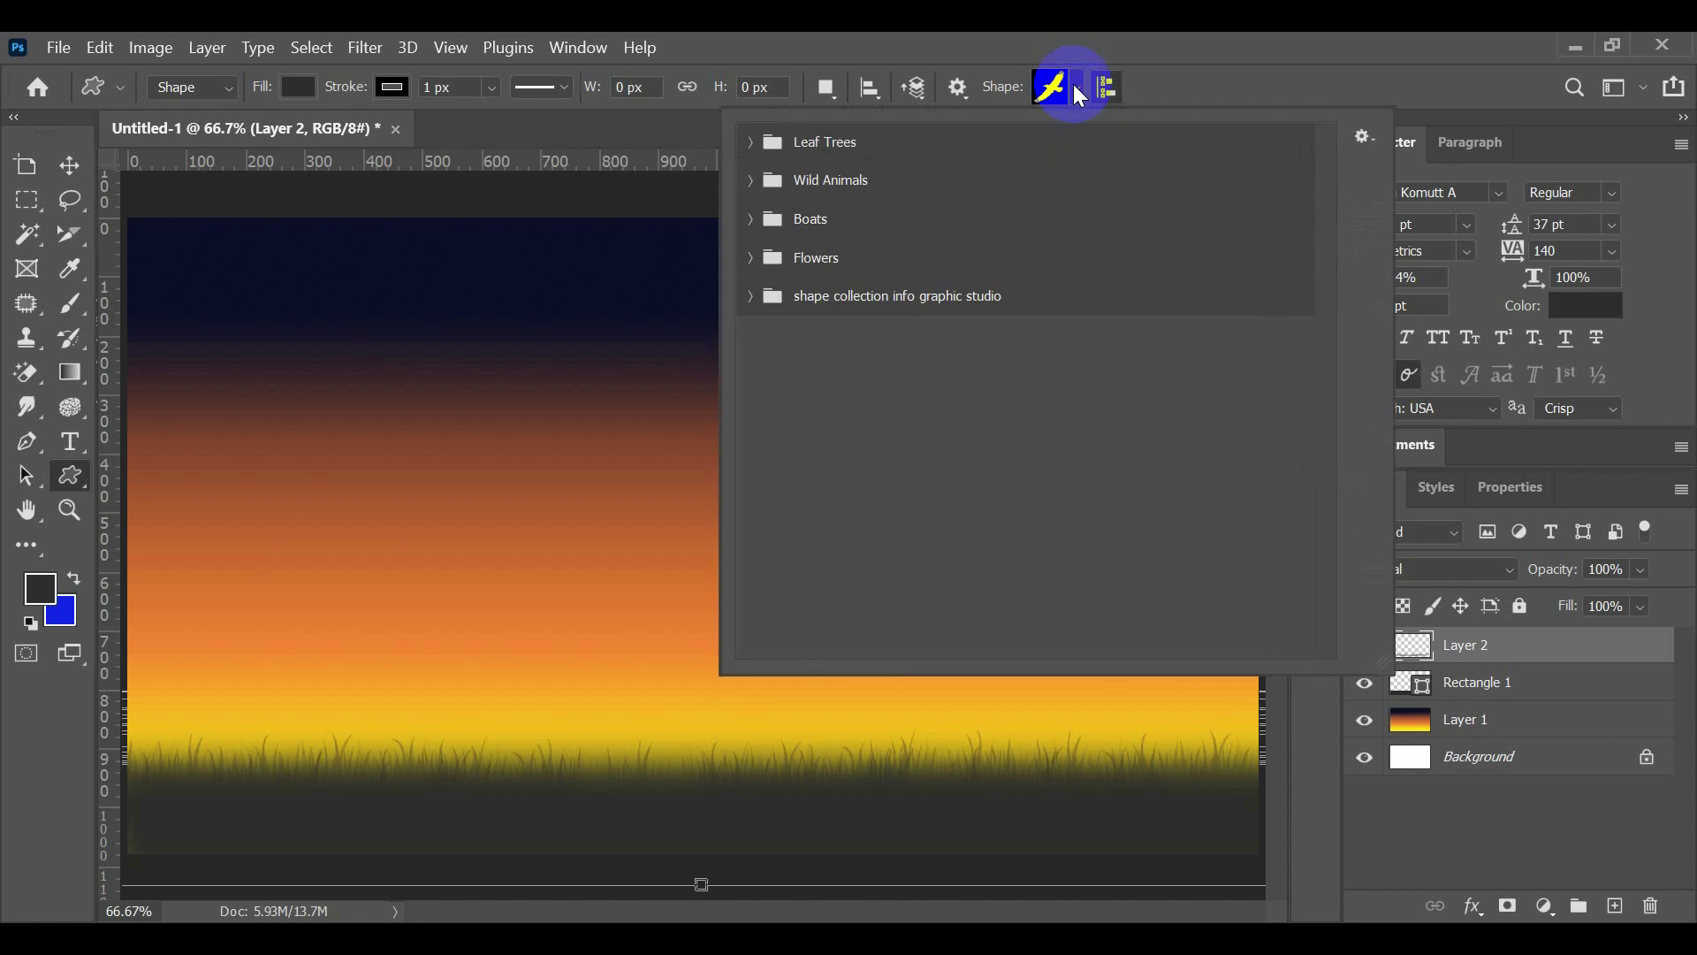
left_click(751, 142)
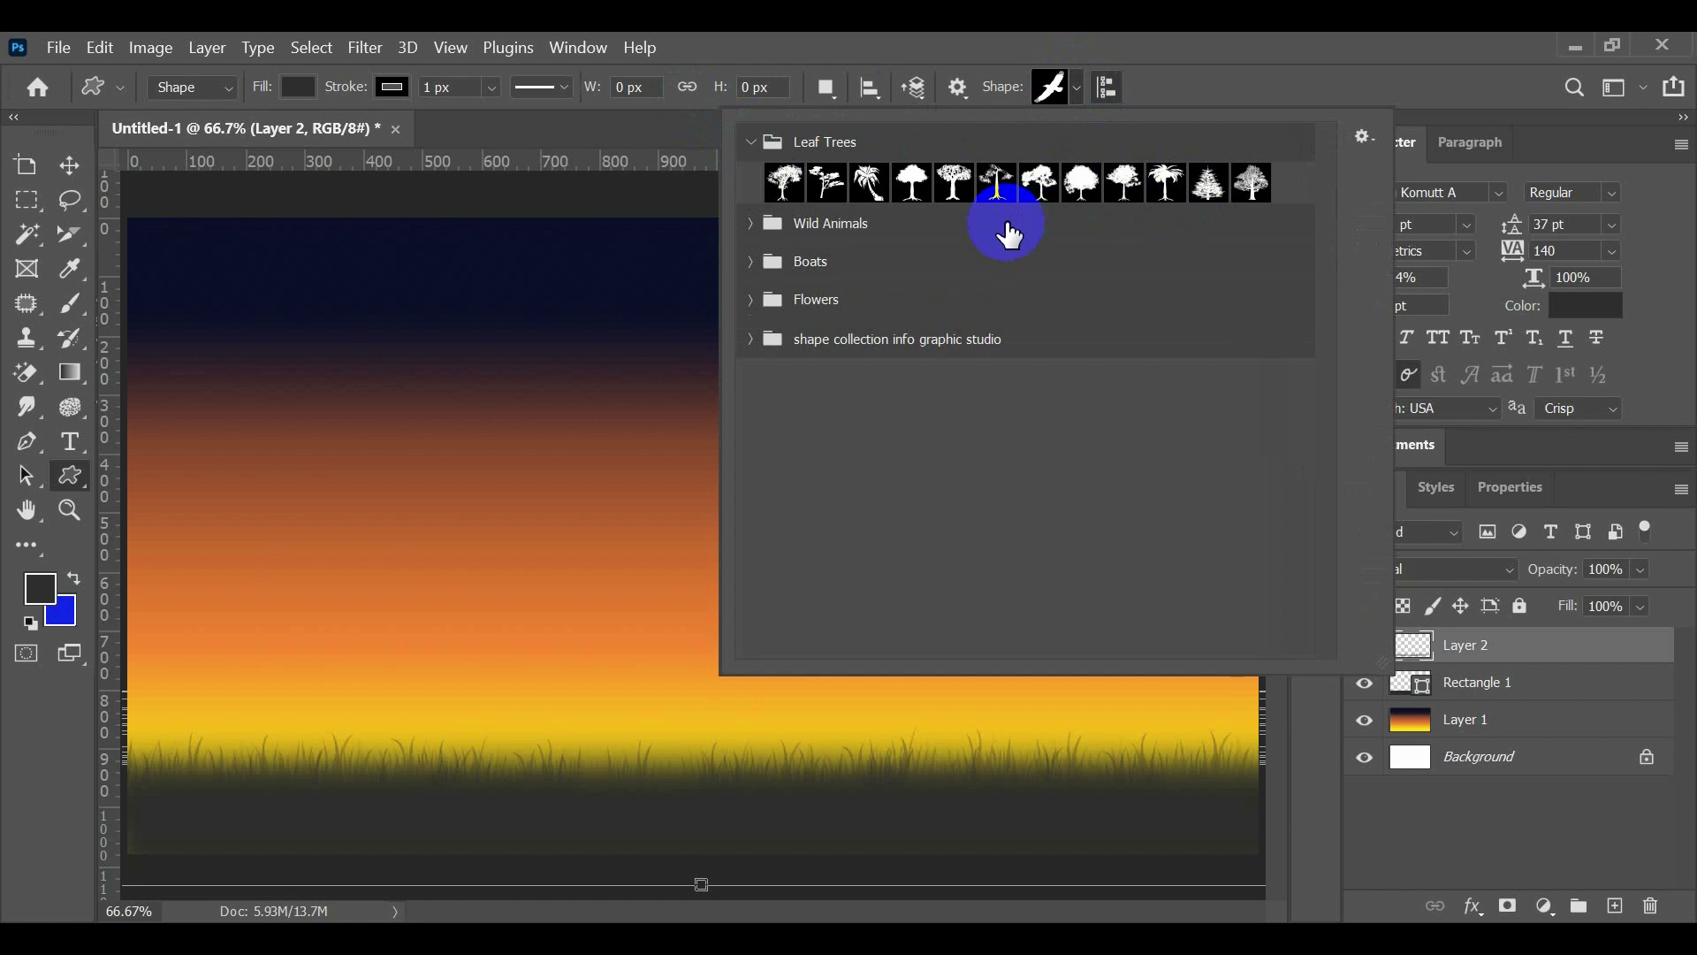
left_click(1078, 178)
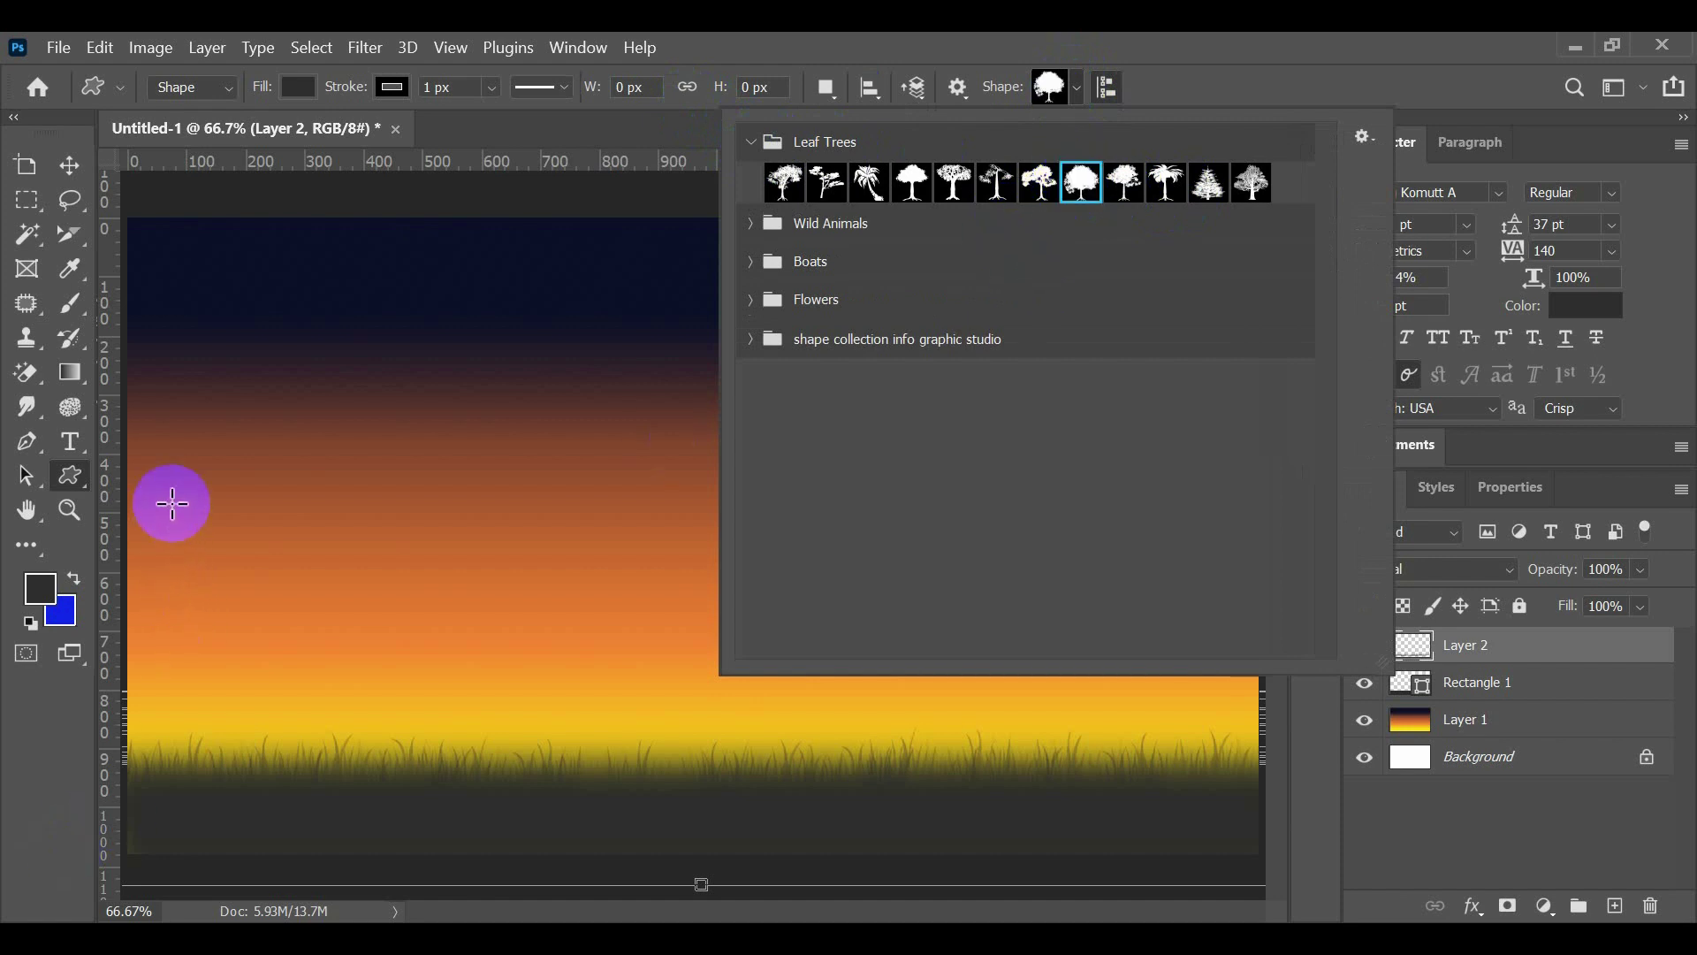
left_click_drag(172, 502, 441, 875)
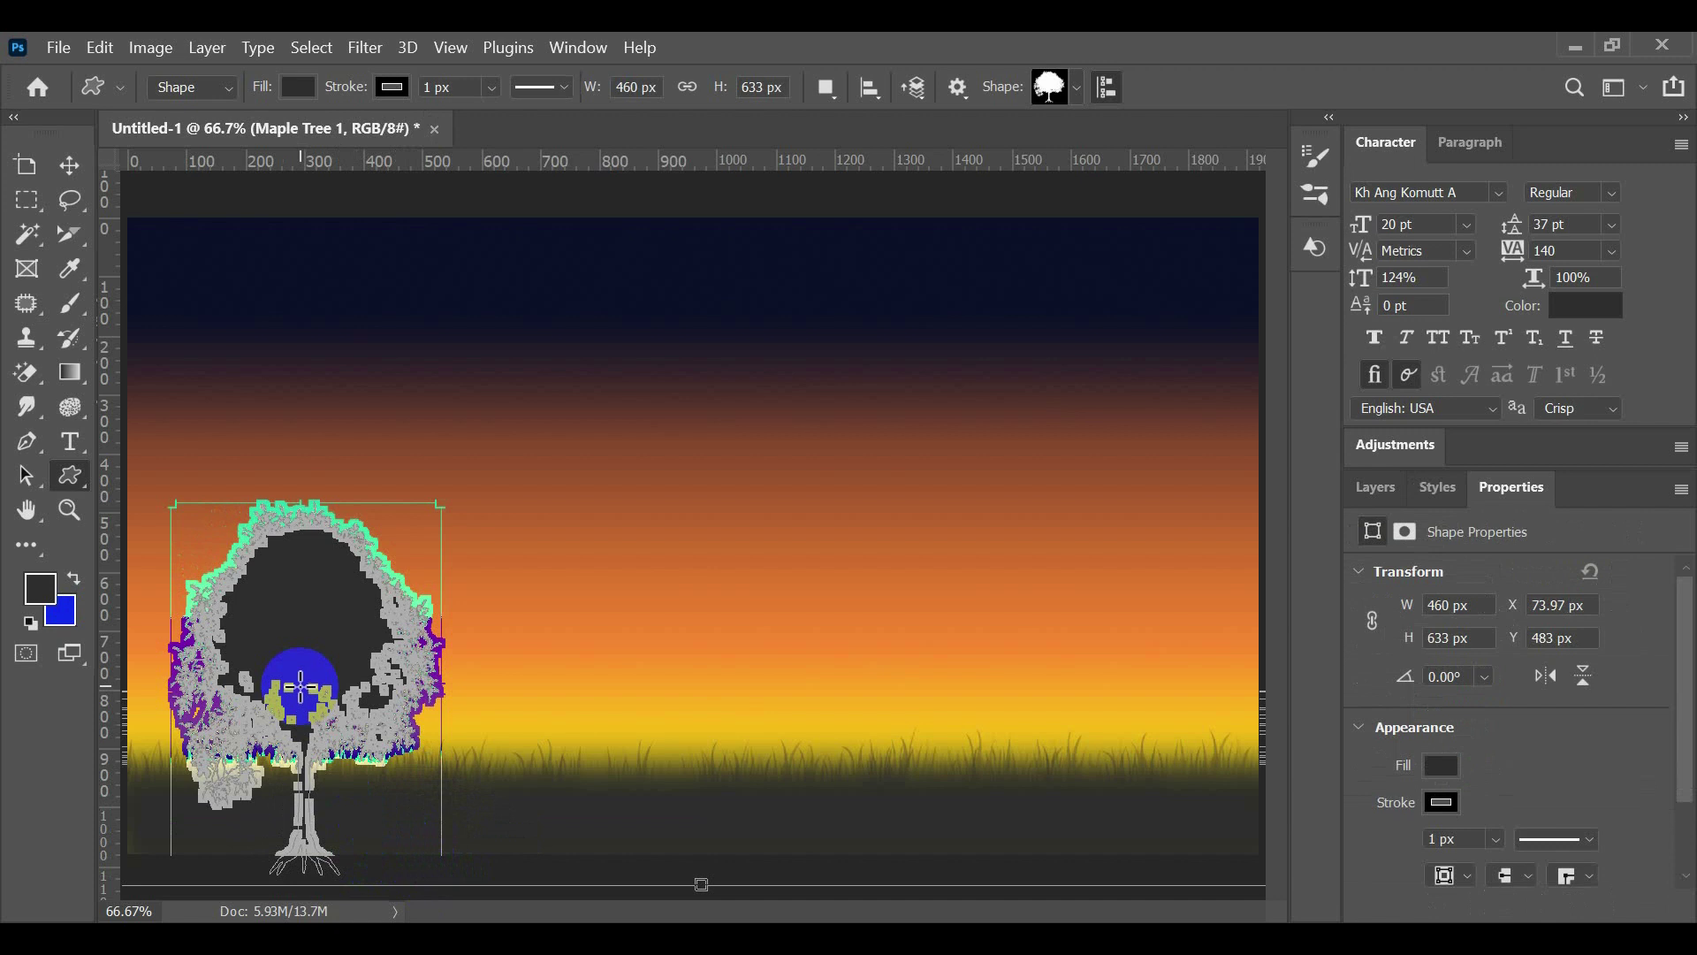
Step: Move the maple tree against the canvas's left edge with its roots in the dark ground, at about X -6 px and Y 393 px
left_click(67, 173)
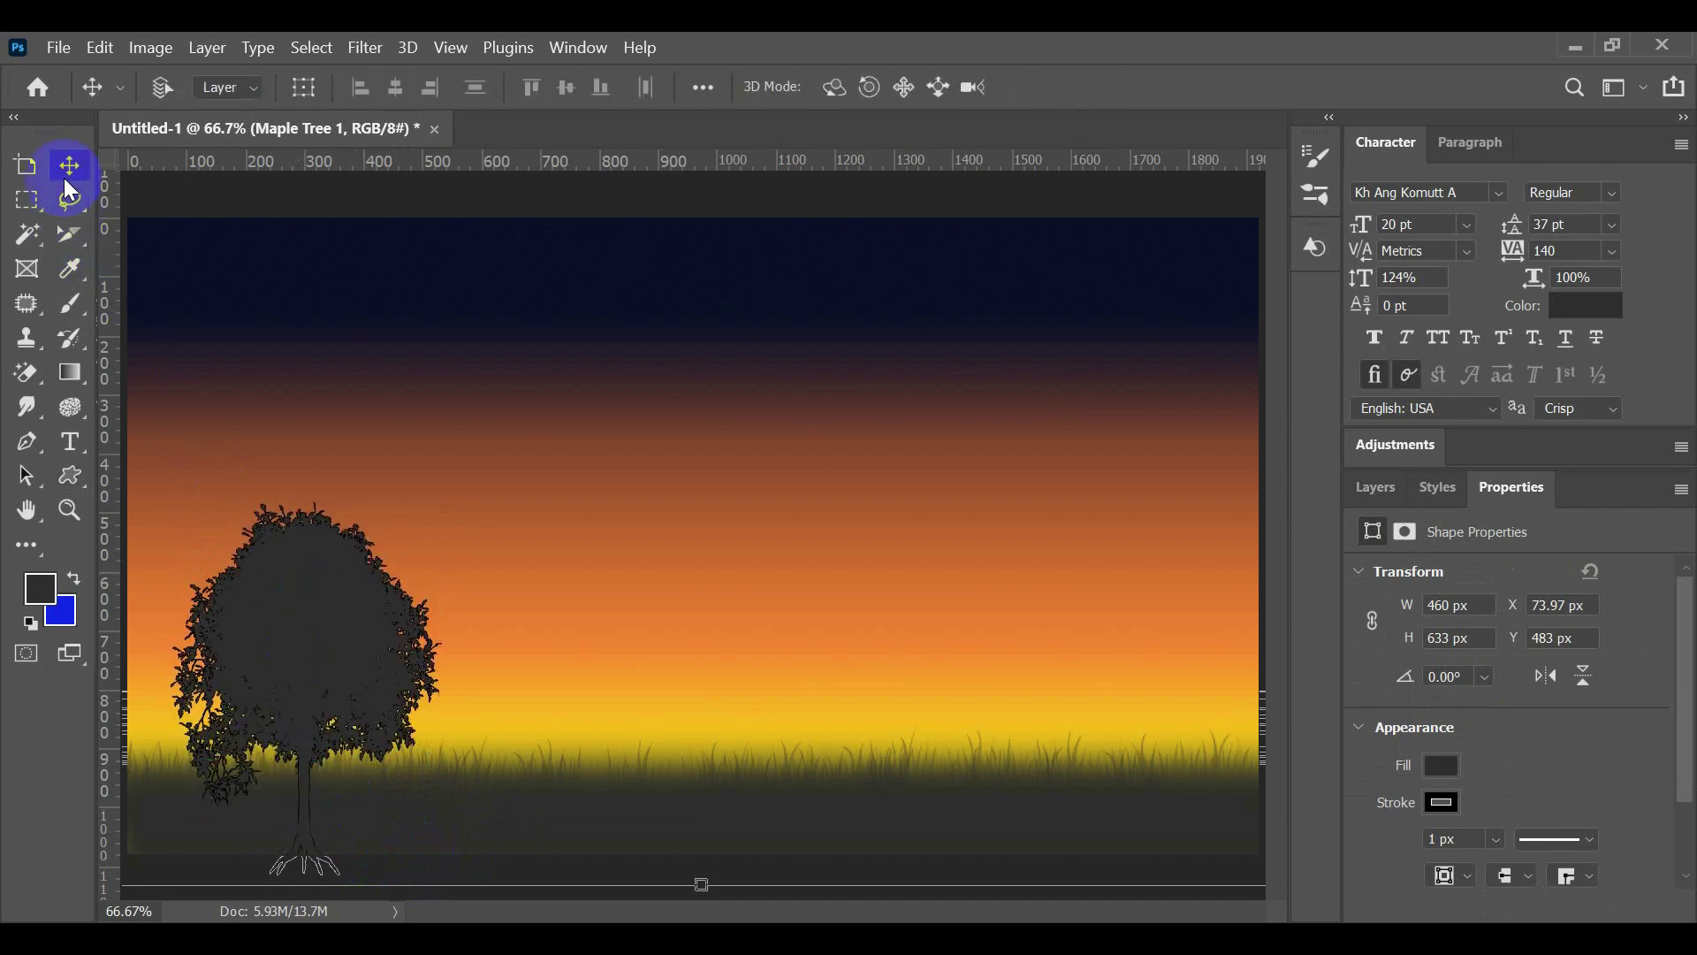
mouse_move(254, 541)
left_mouse_down()
mouse_move(244, 495)
mouse_move(265, 553)
left_mouse_up()
key("ctrl+z")
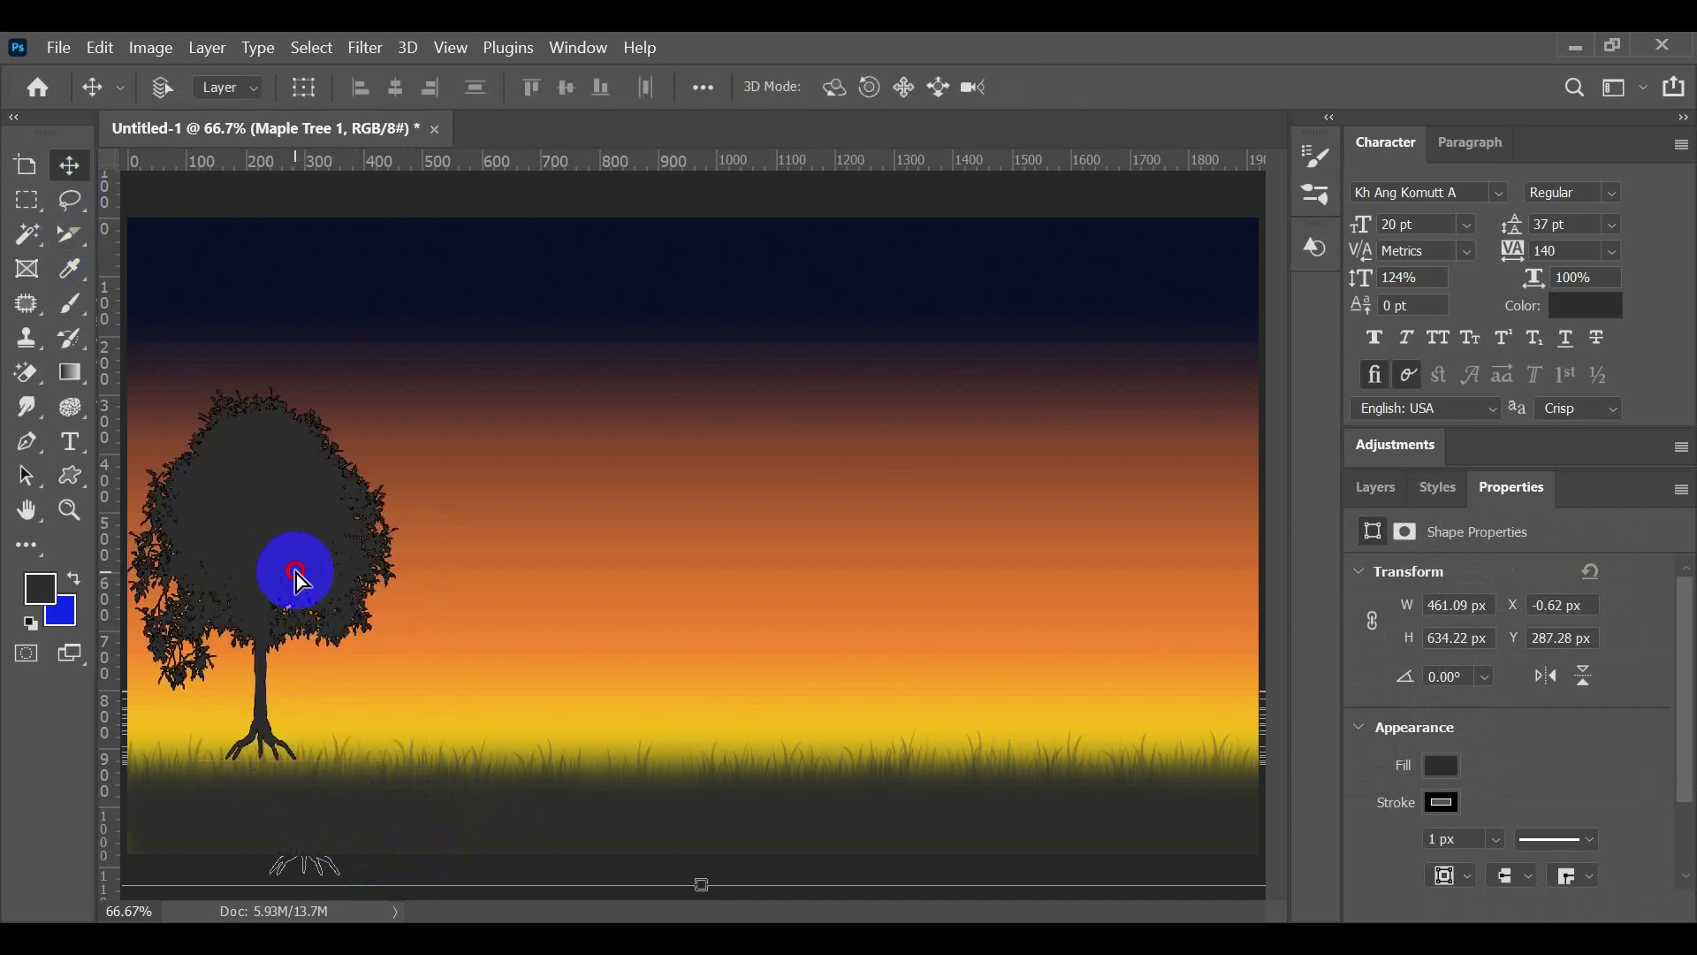
left_click_drag(294, 575, 271, 915)
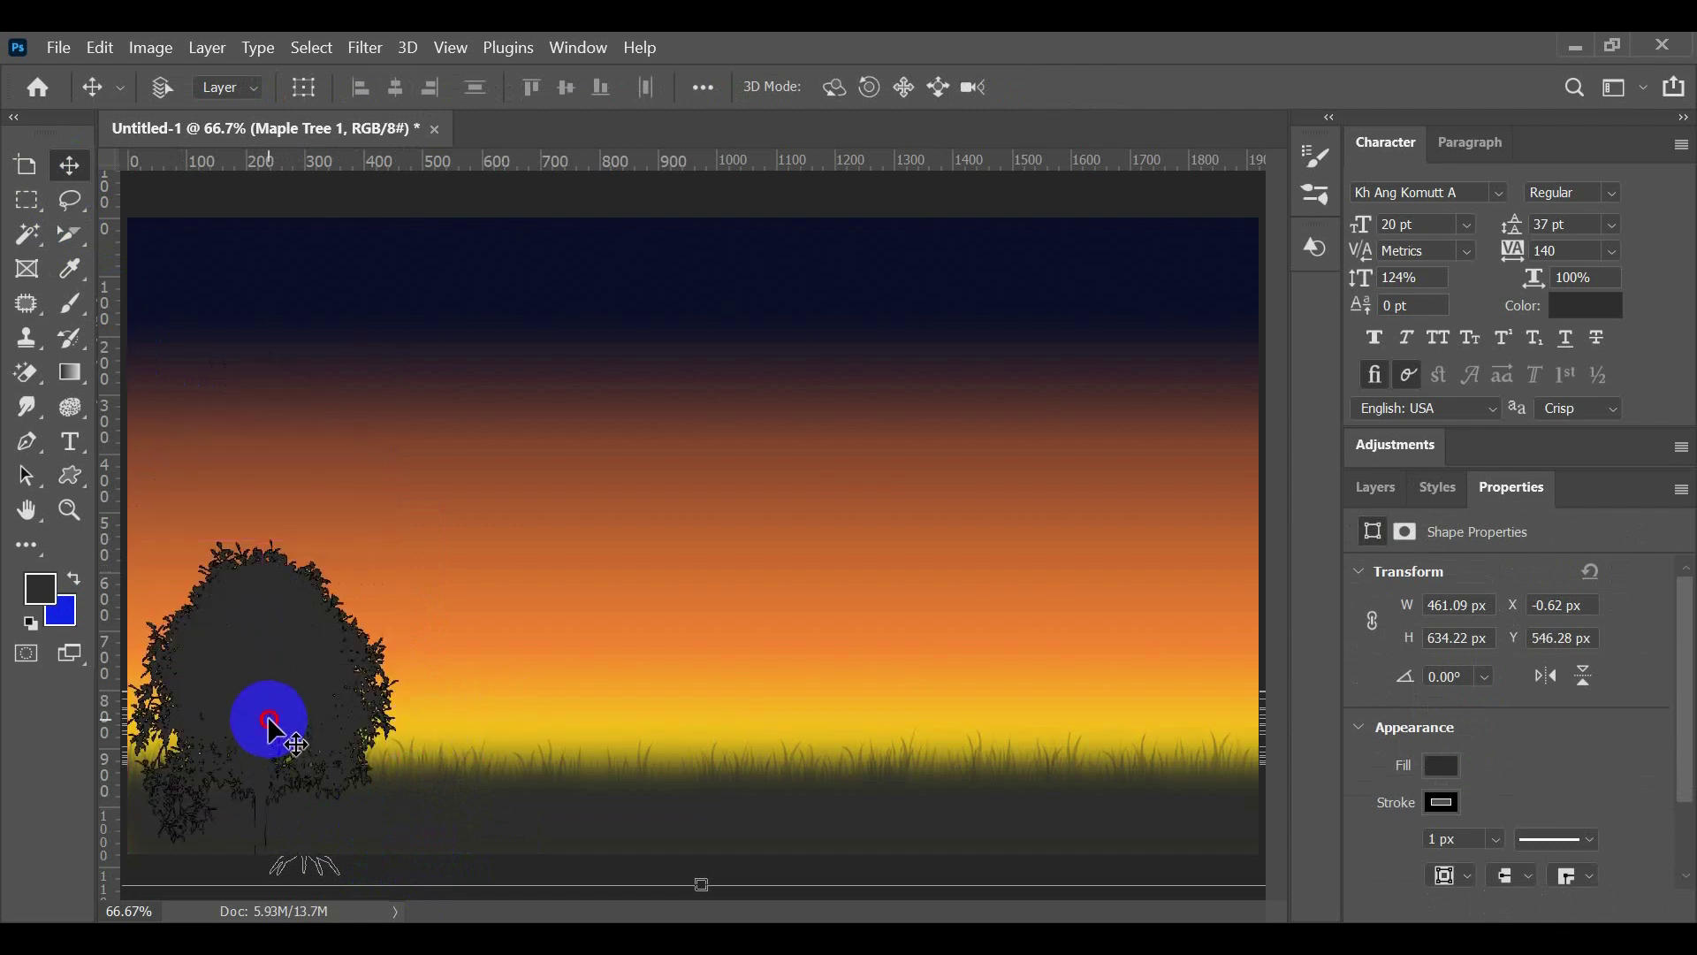
left_click_drag(269, 637, 291, 693)
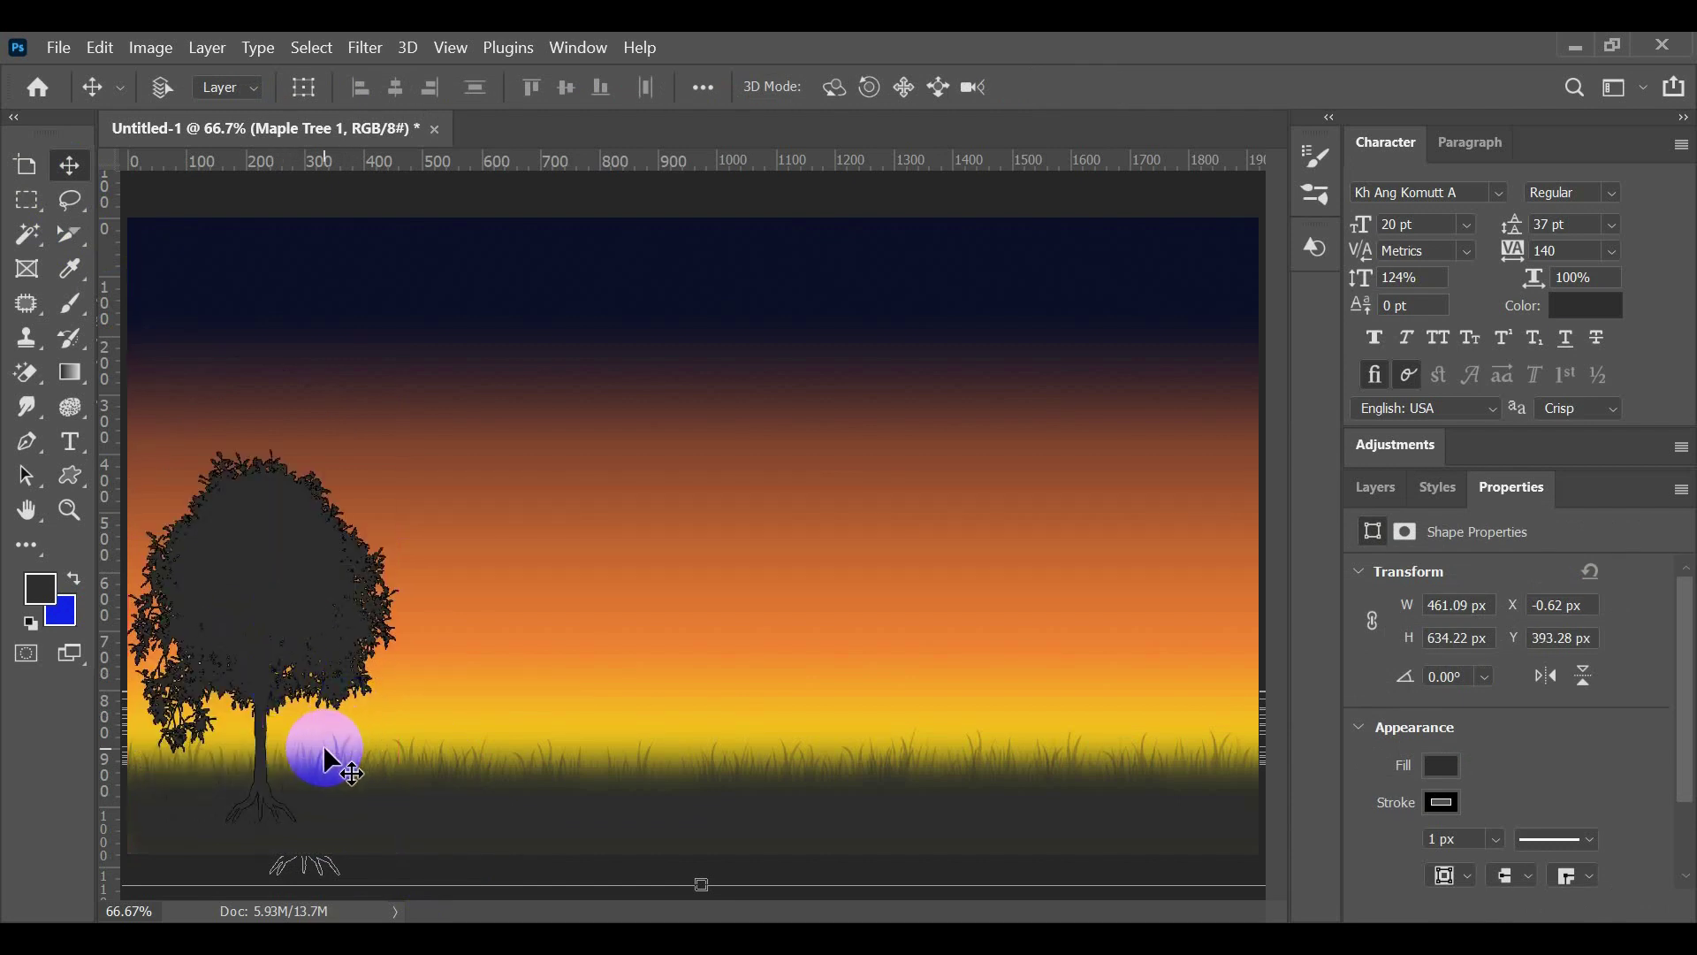
left_click_drag(324, 748, 262, 675)
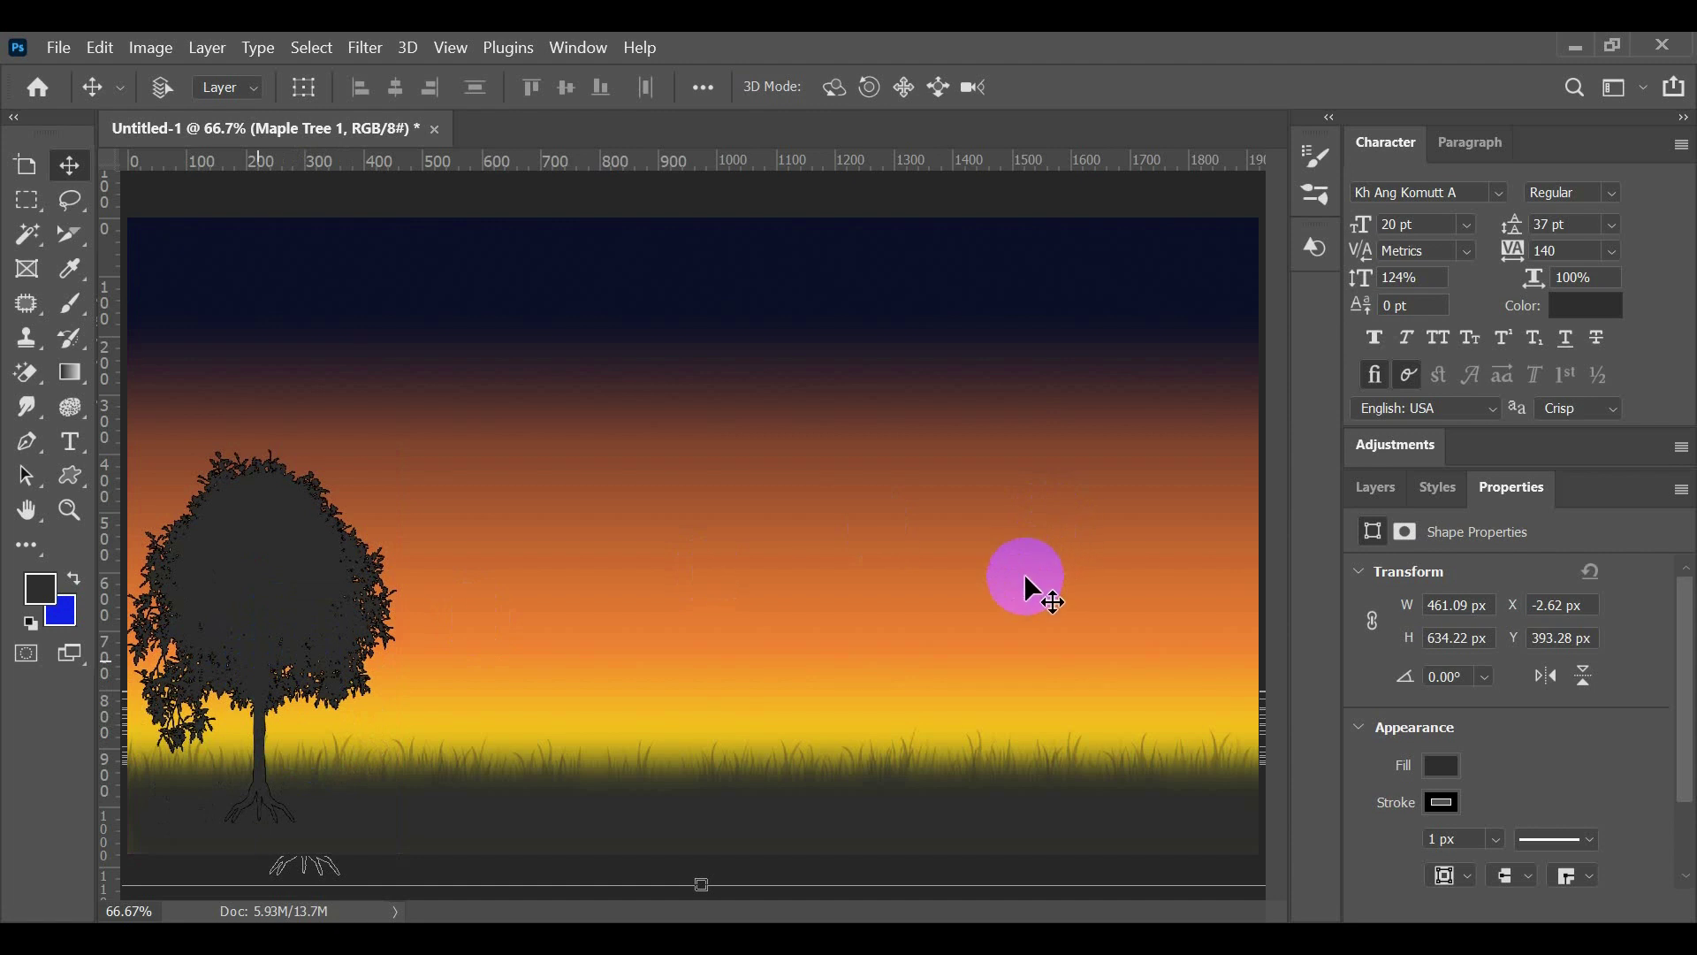
left_click_drag(1025, 576, 1034, 646)
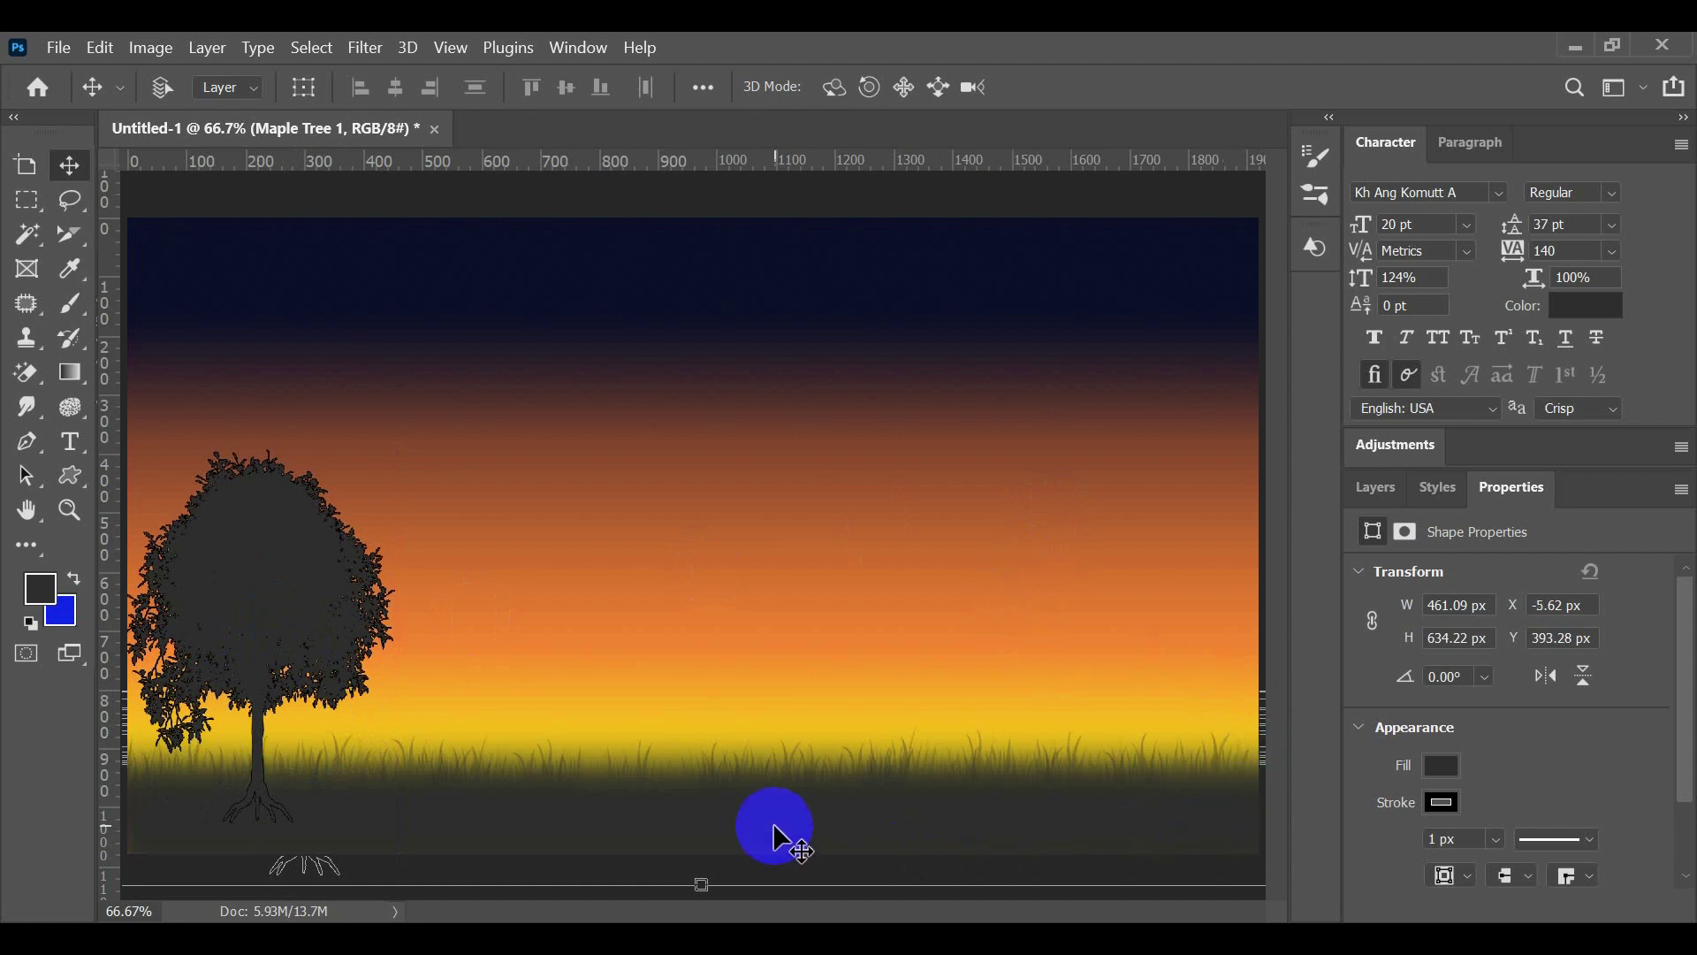
Step: Draw a buffalo thorn tree custom shape from the Leaf Trees set, about 273 by 525 px, at the canvas's right edge
left_click(410, 741)
left_click(884, 740)
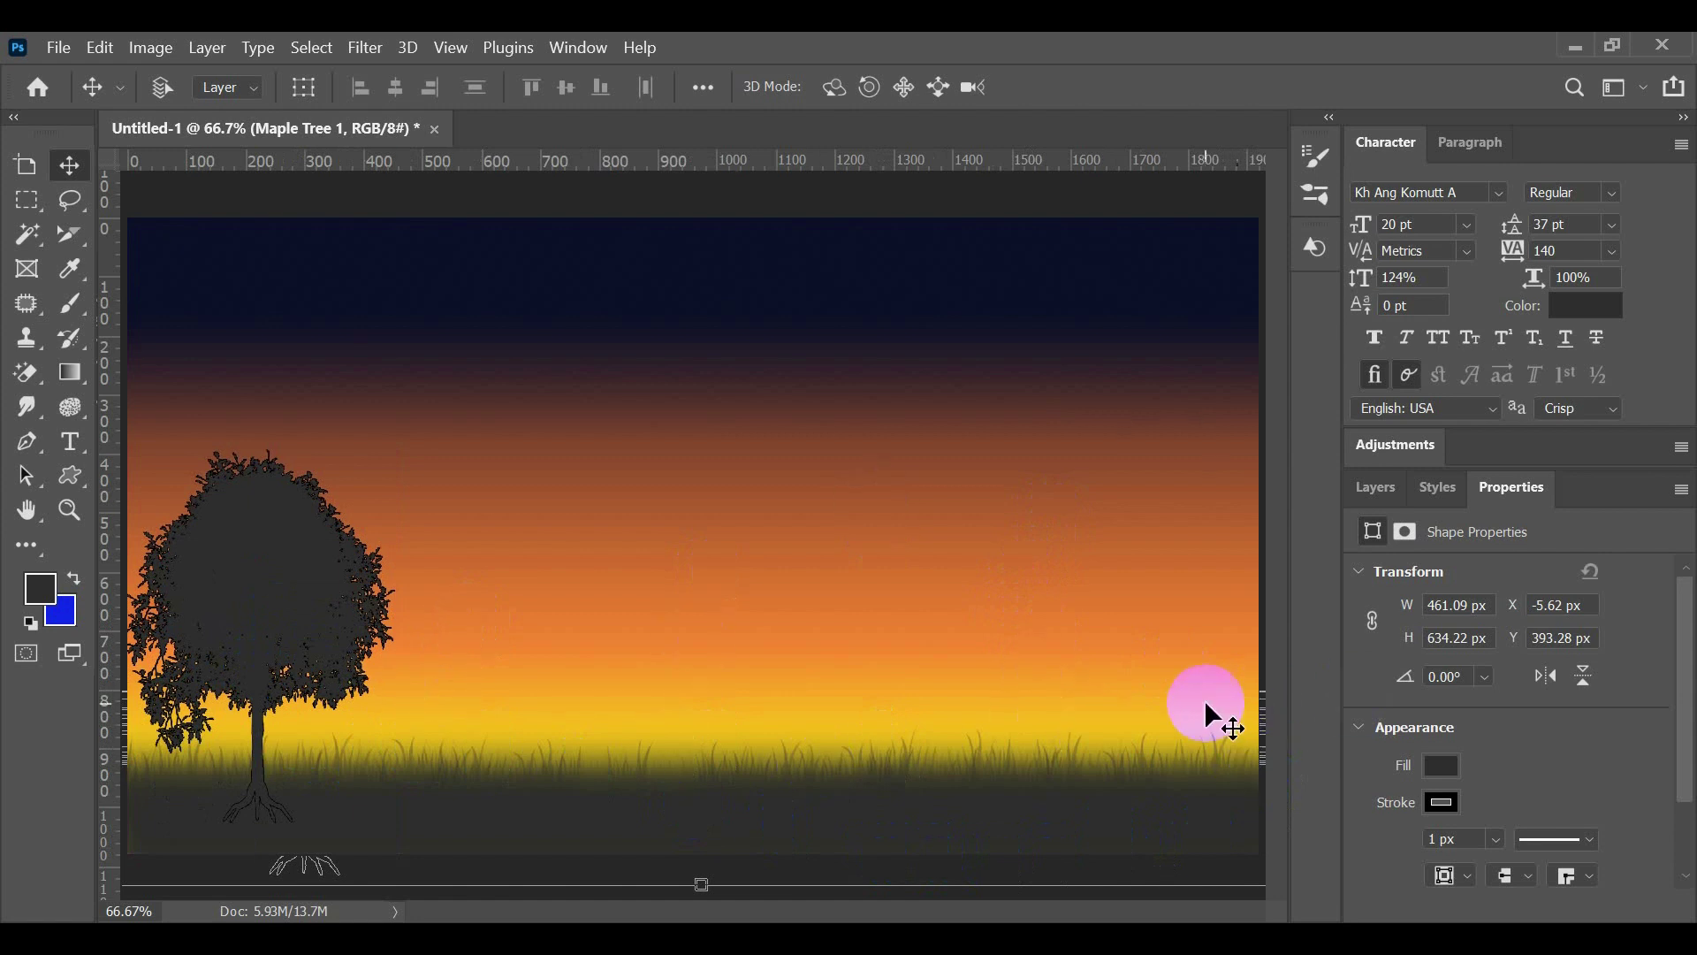
left_click(85, 475)
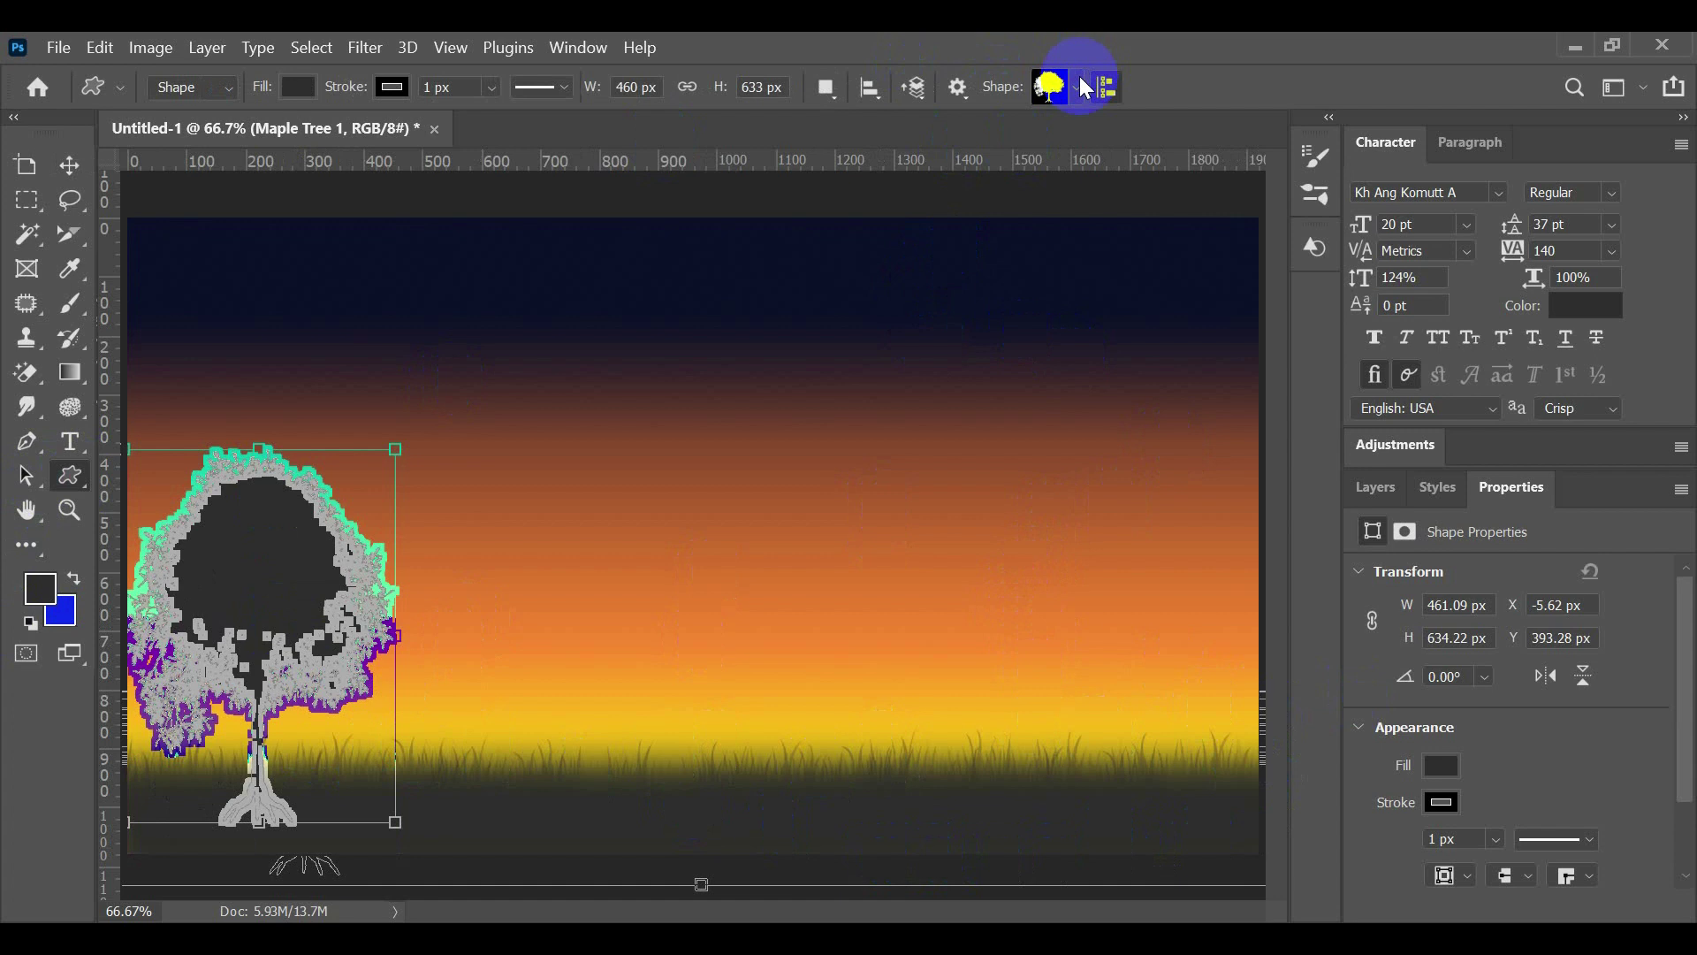
left_click(1080, 85)
left_click(1082, 181)
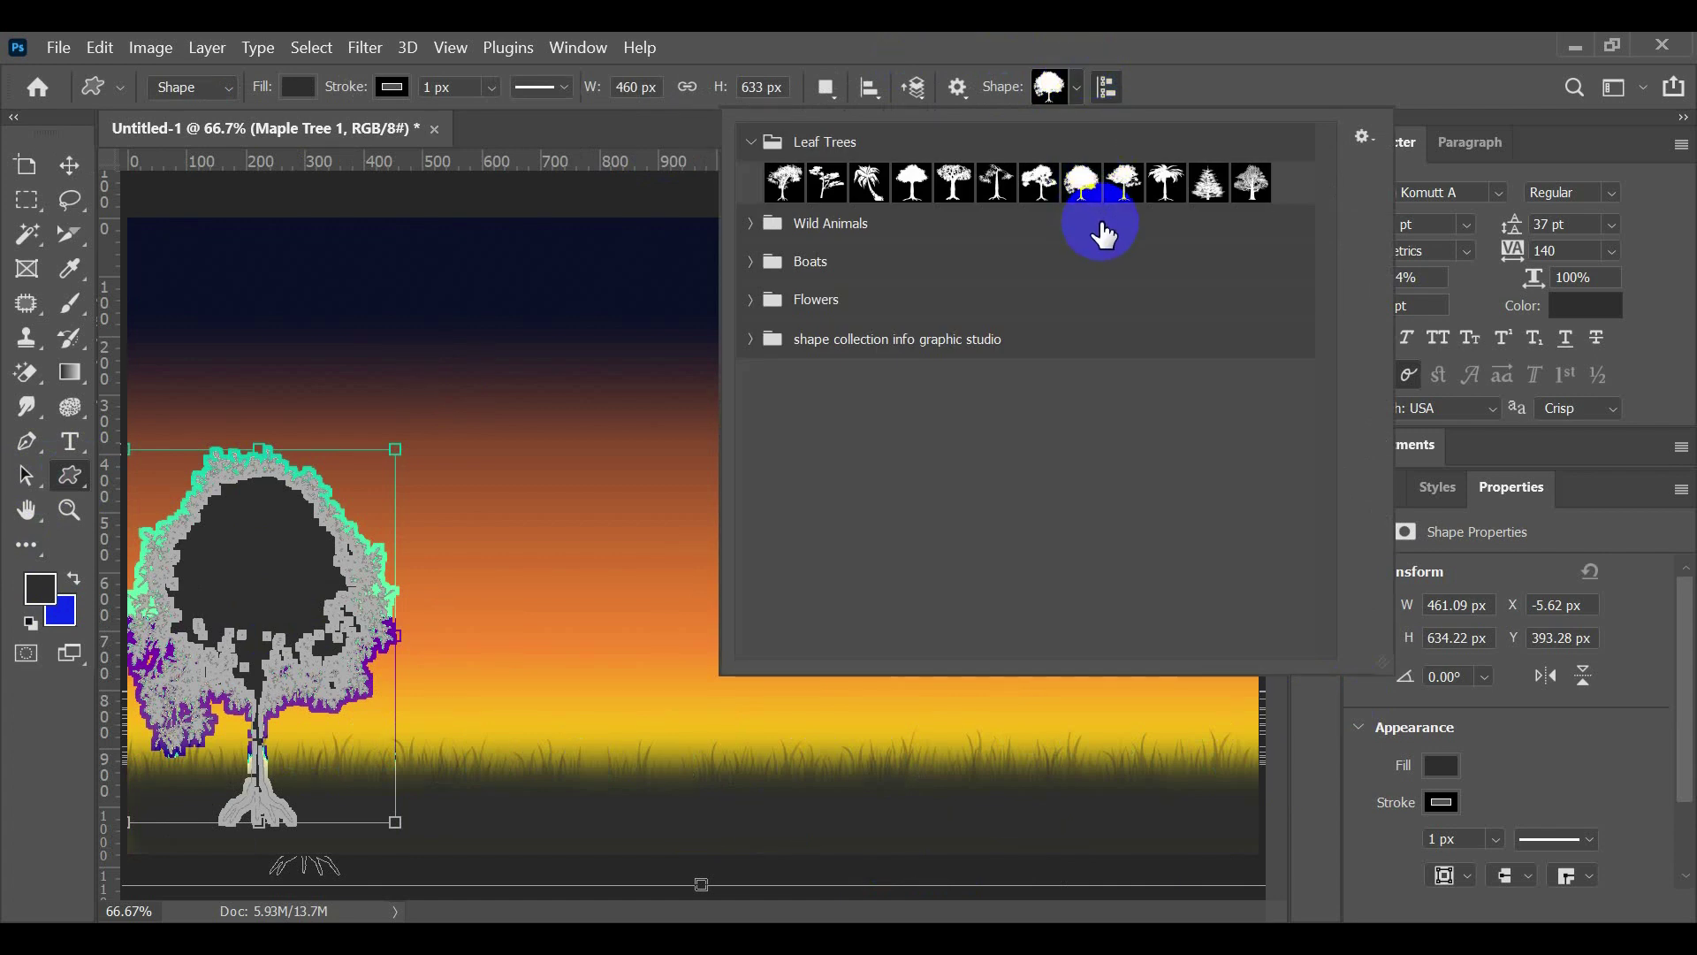
left_click(784, 181)
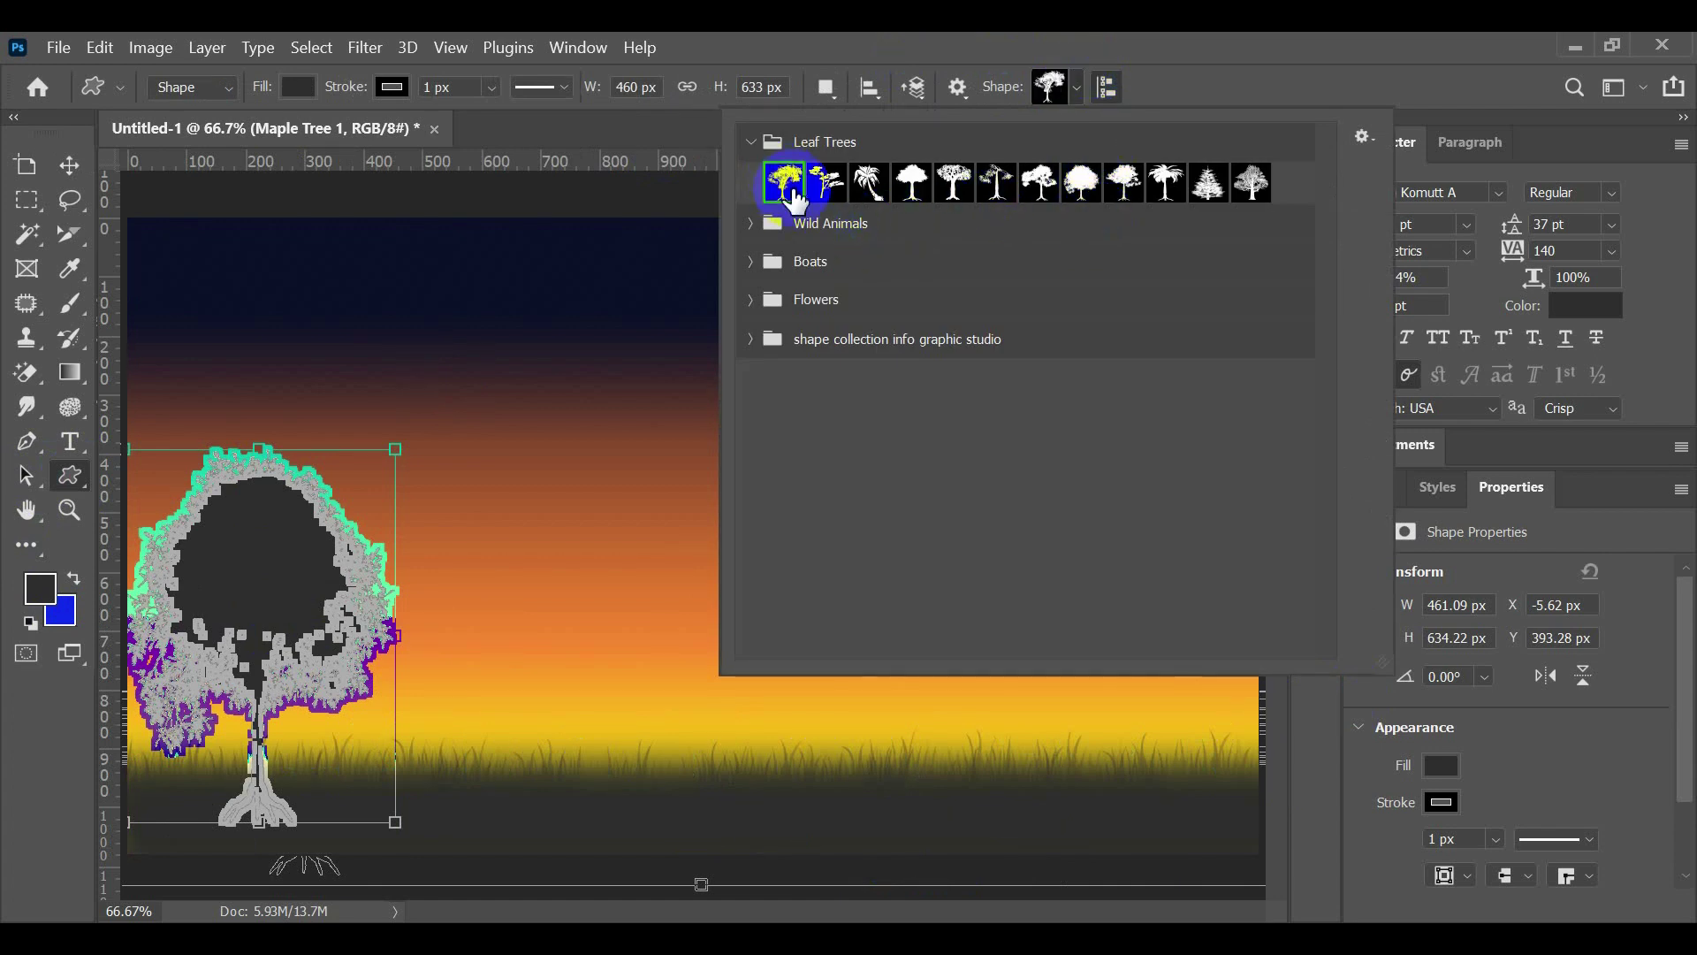
left_click(1212, 729)
left_click(965, 423)
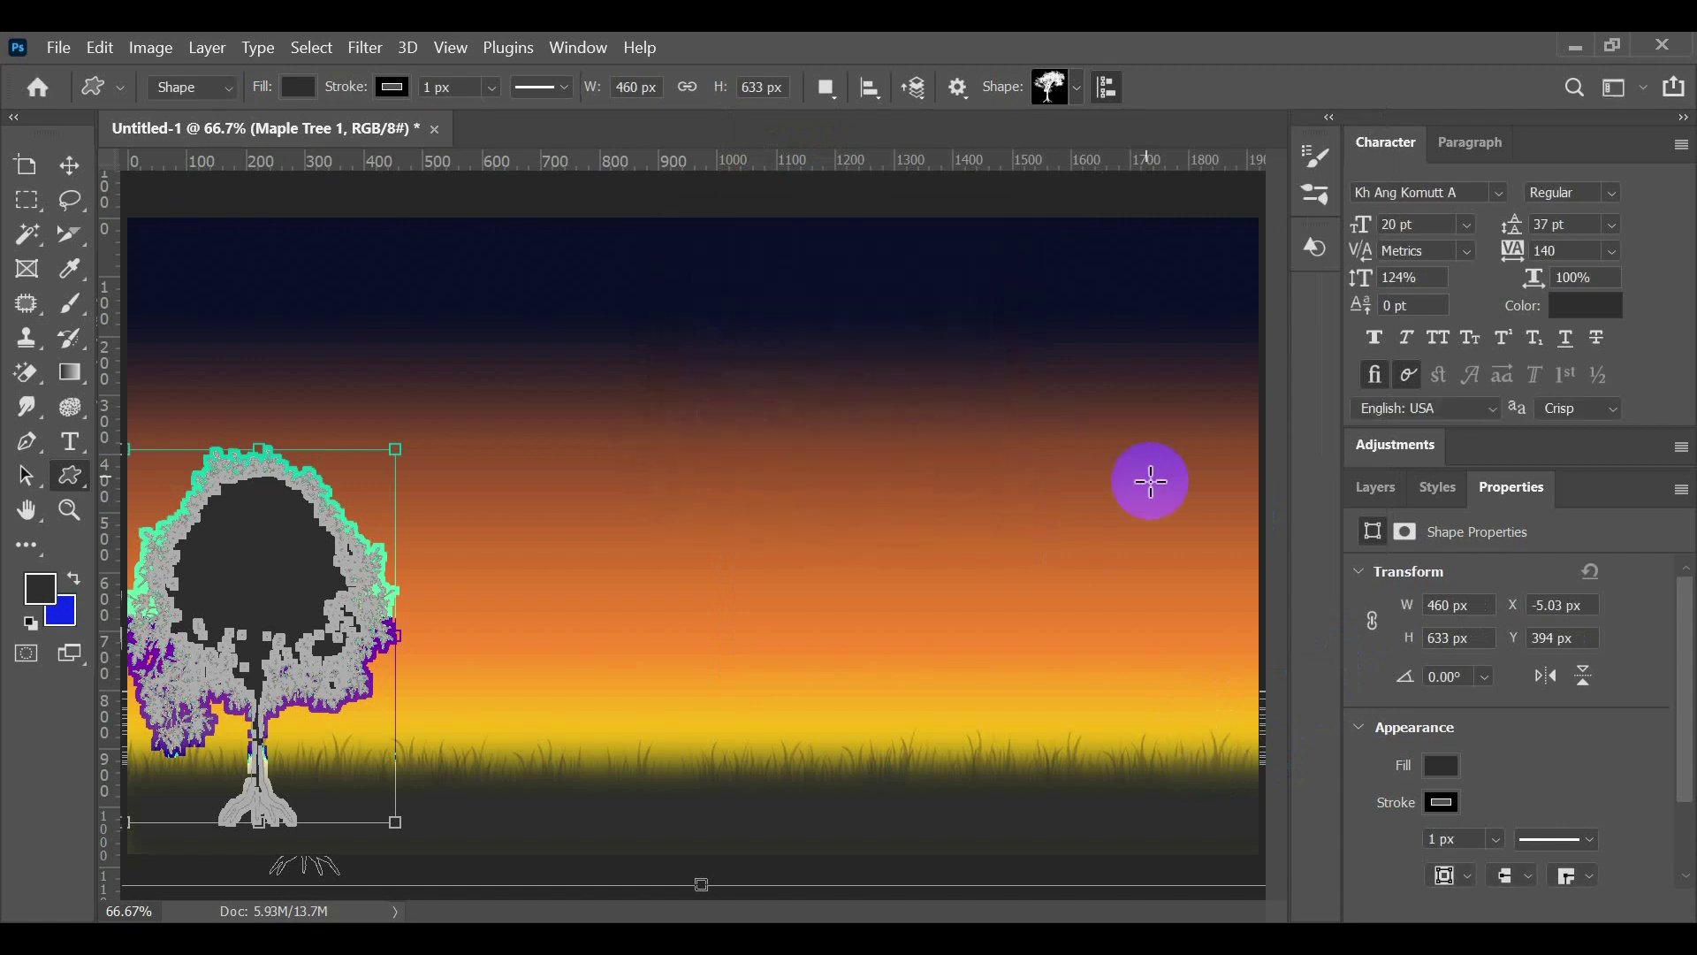
left_click_drag(1217, 706, 1326, 860)
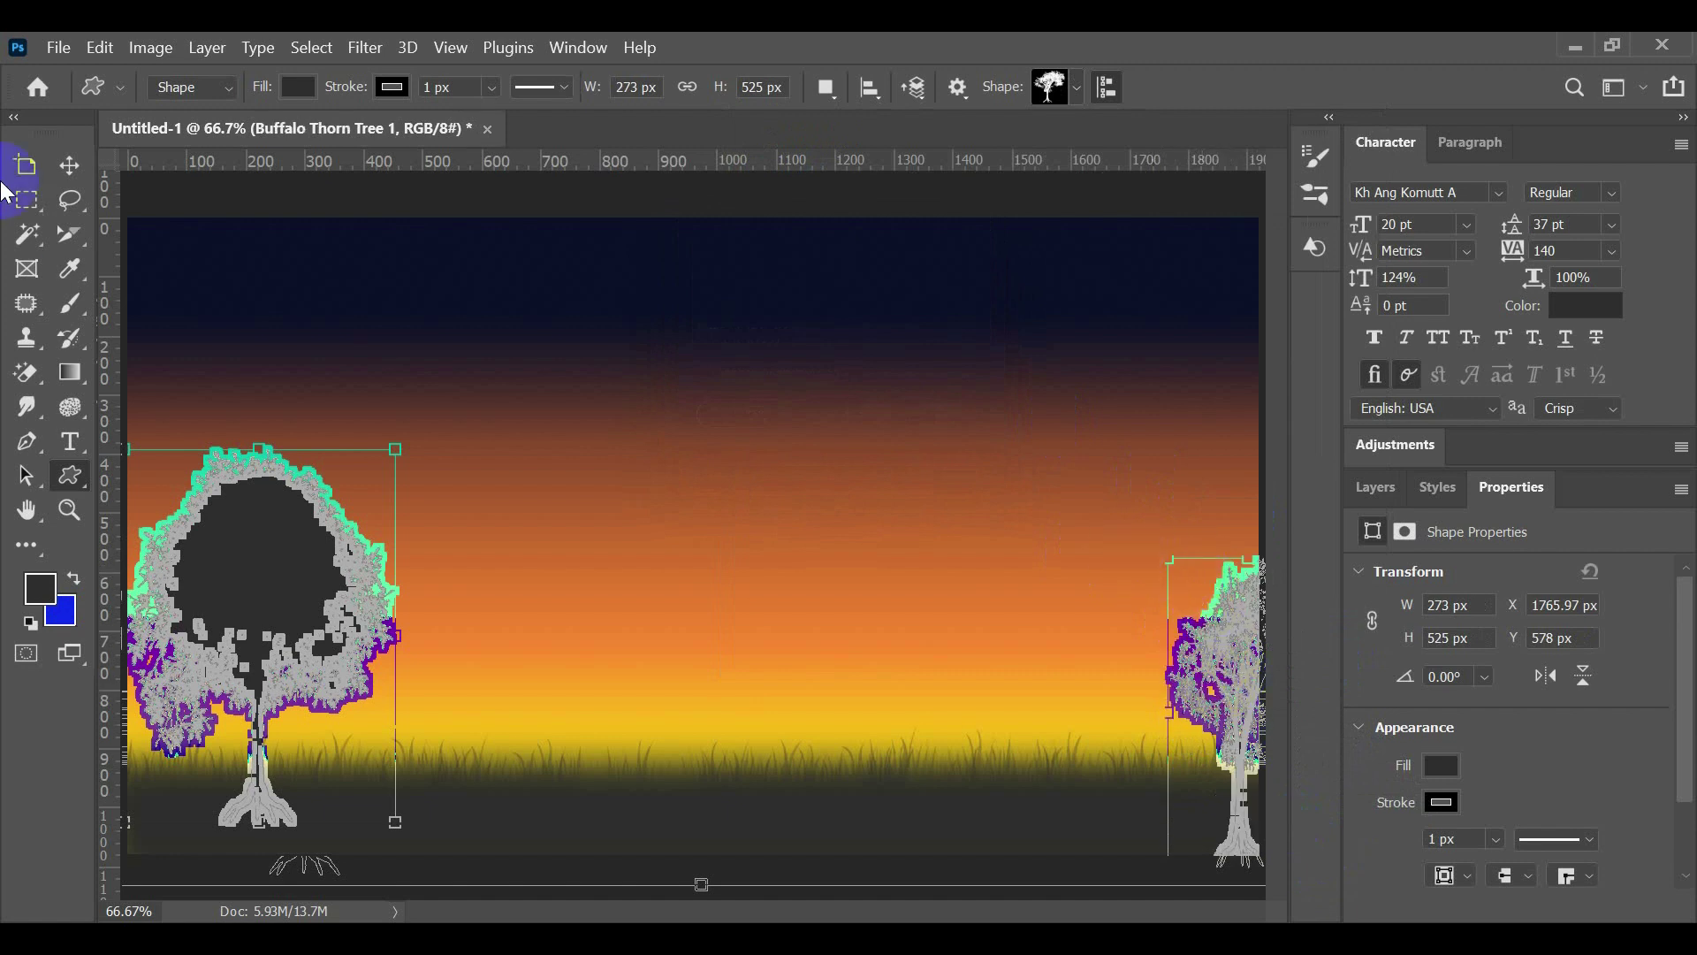
Step: Move the buffalo thorn tree inward and up so its roots sit in the dark ground, at about X 1646 px and Y 515 px
left_click(70, 166)
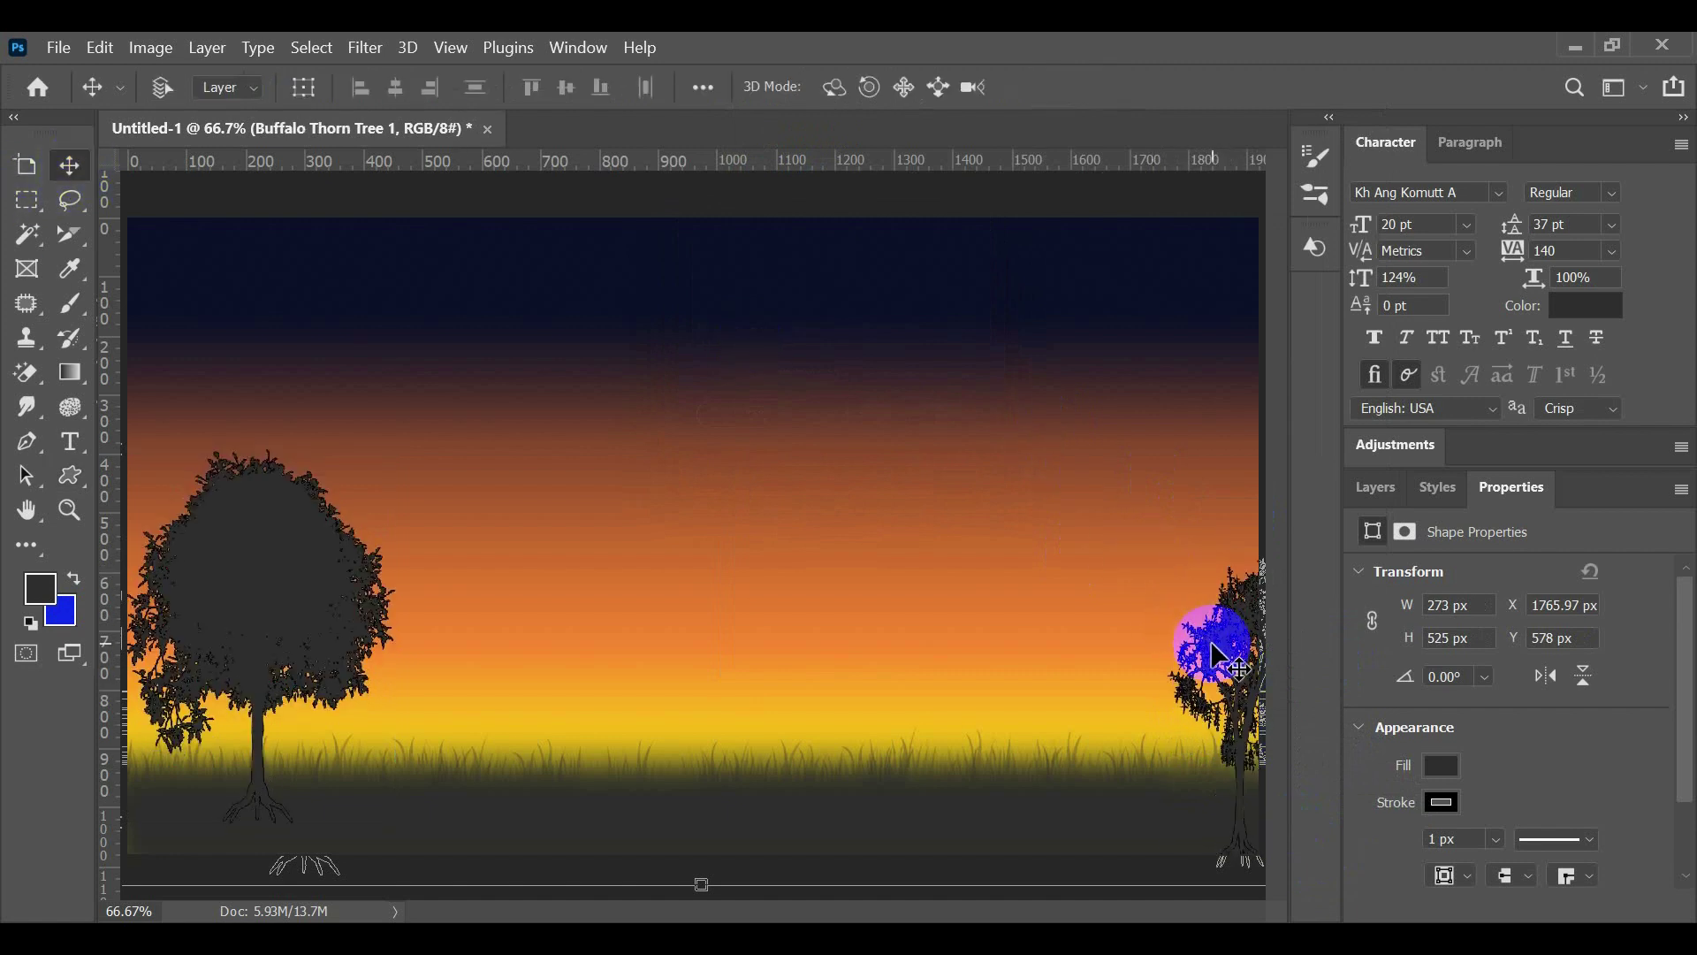
left_click_drag(1147, 619, 1147, 620)
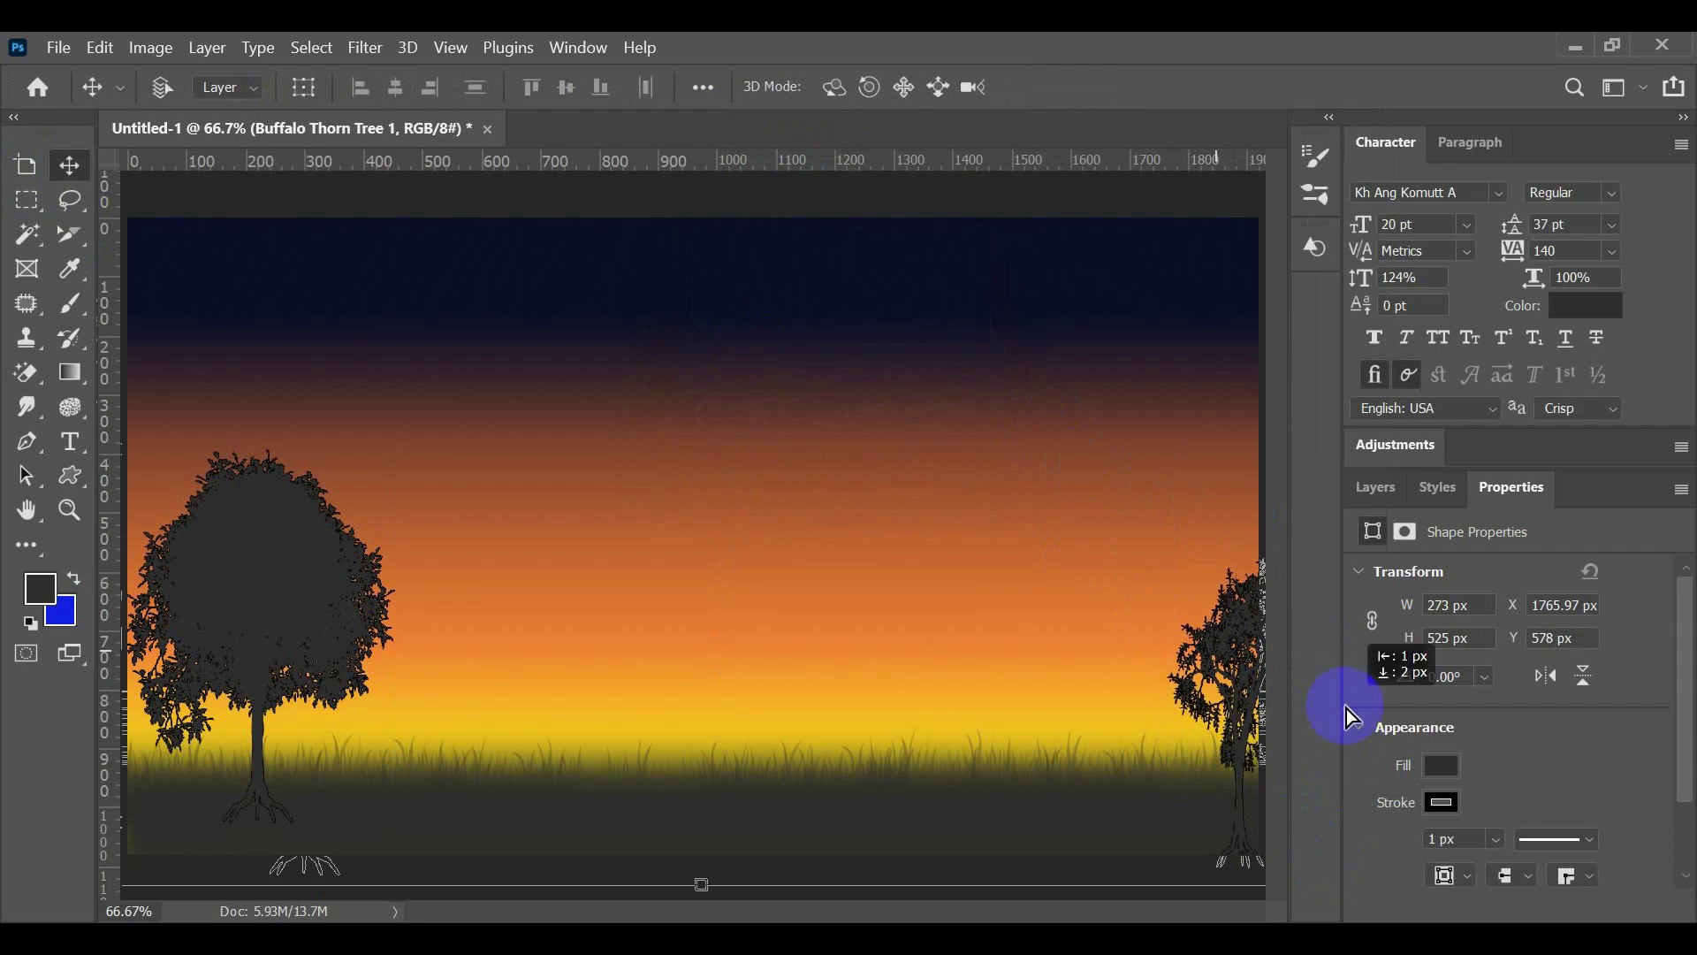
key("ctrl+z")
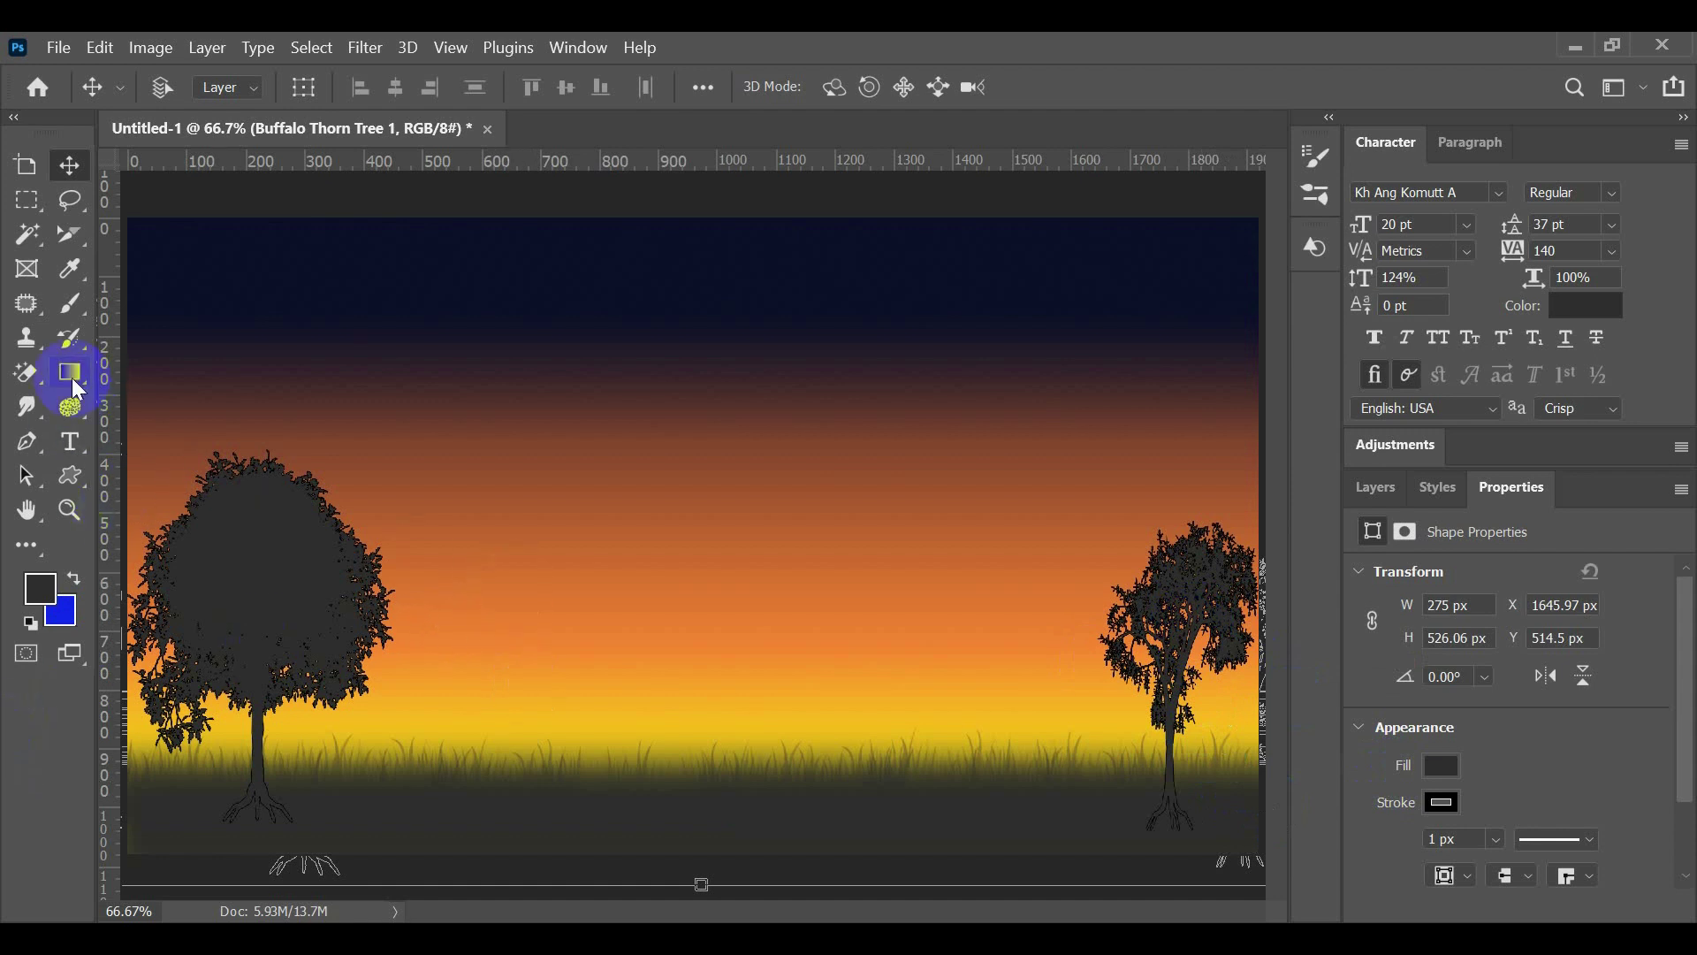
Step: Choose the Brush Tool and pick the 534 px tree brush from the landscape_brushes_by_lileya set
left_click(76, 305)
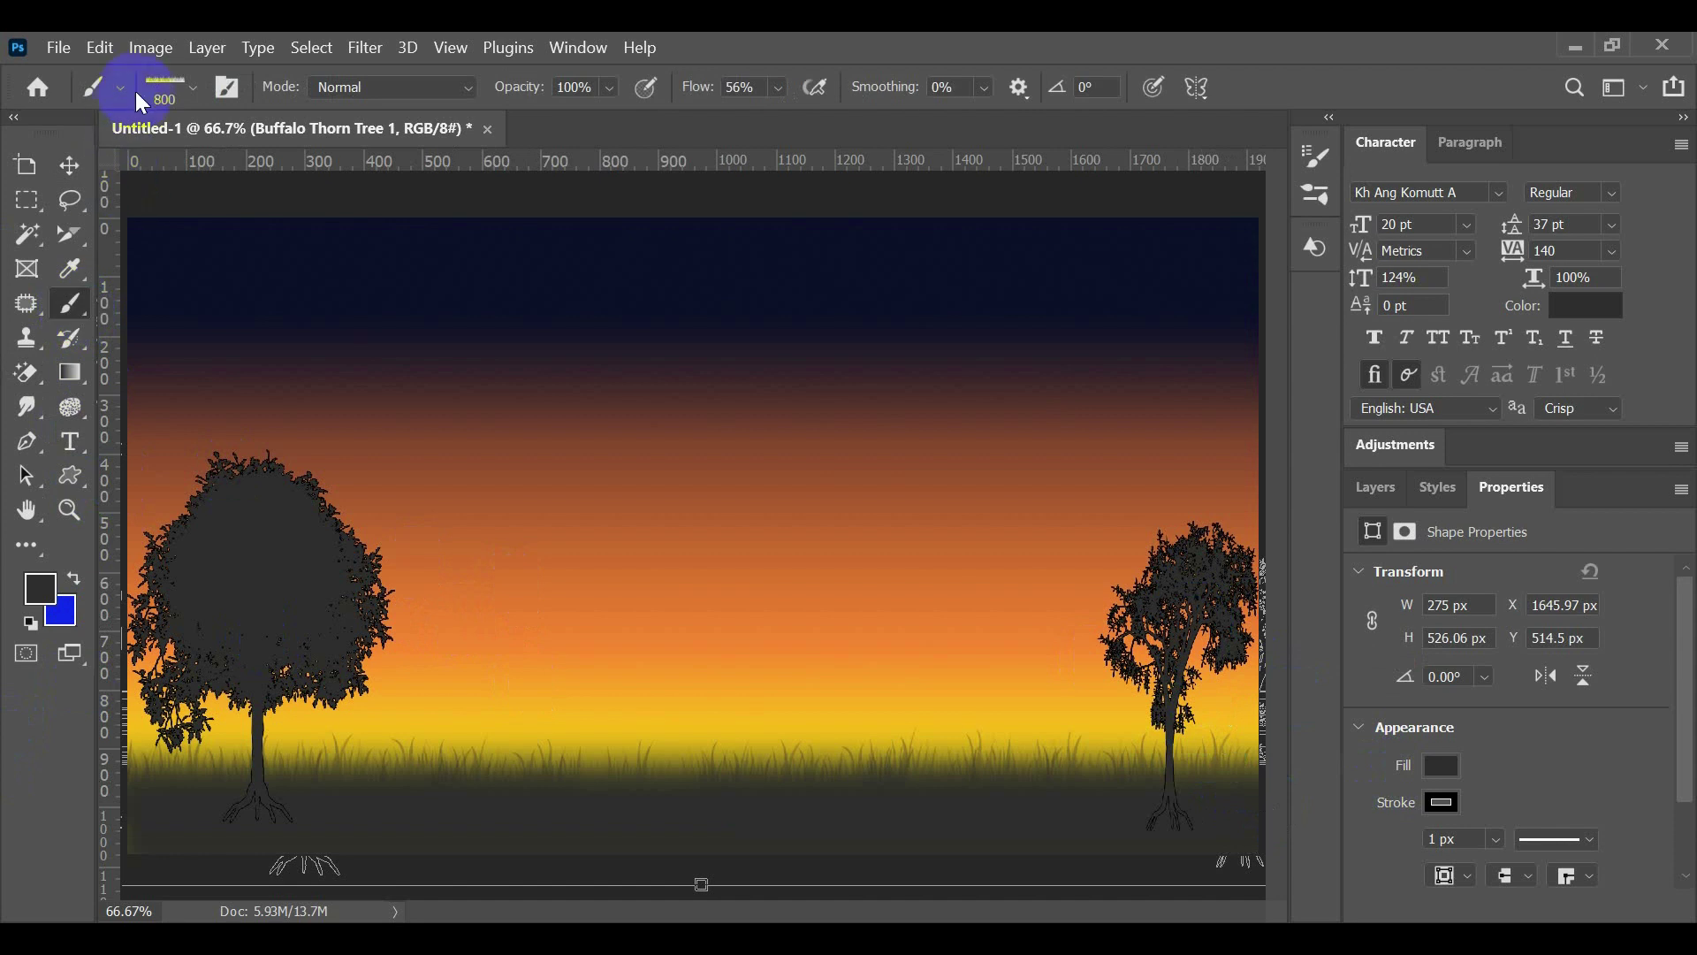
left_click(191, 88)
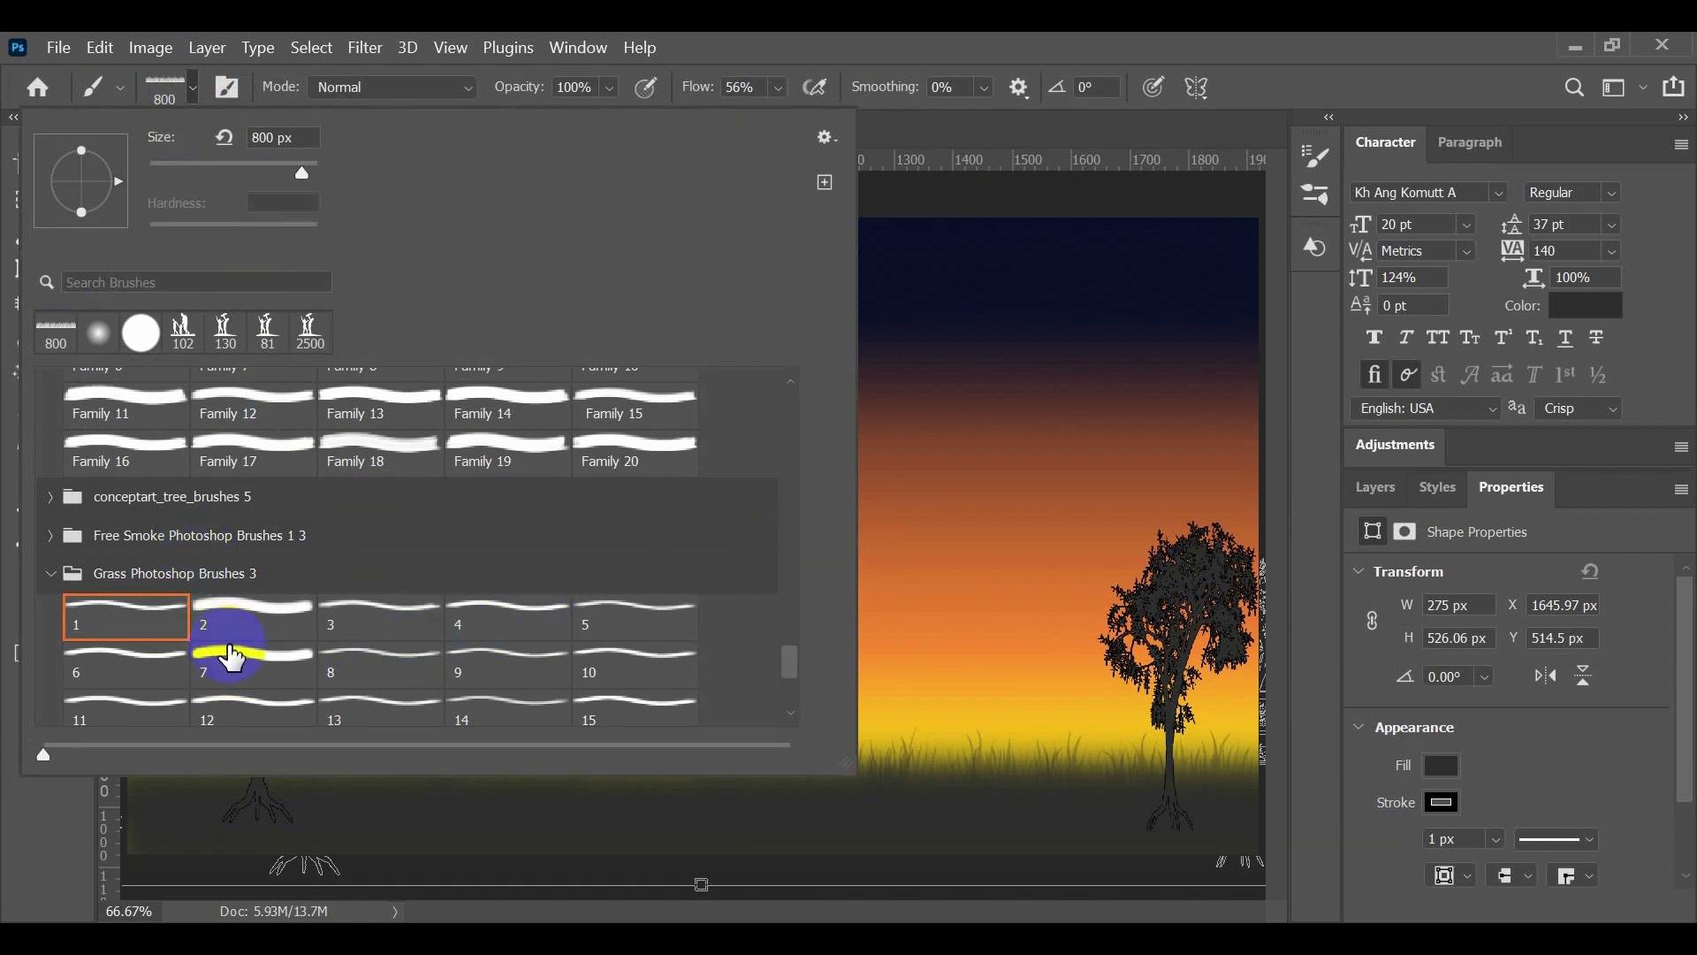
scroll(227, 652, "up", 3)
scroll(232, 657, "up", 4)
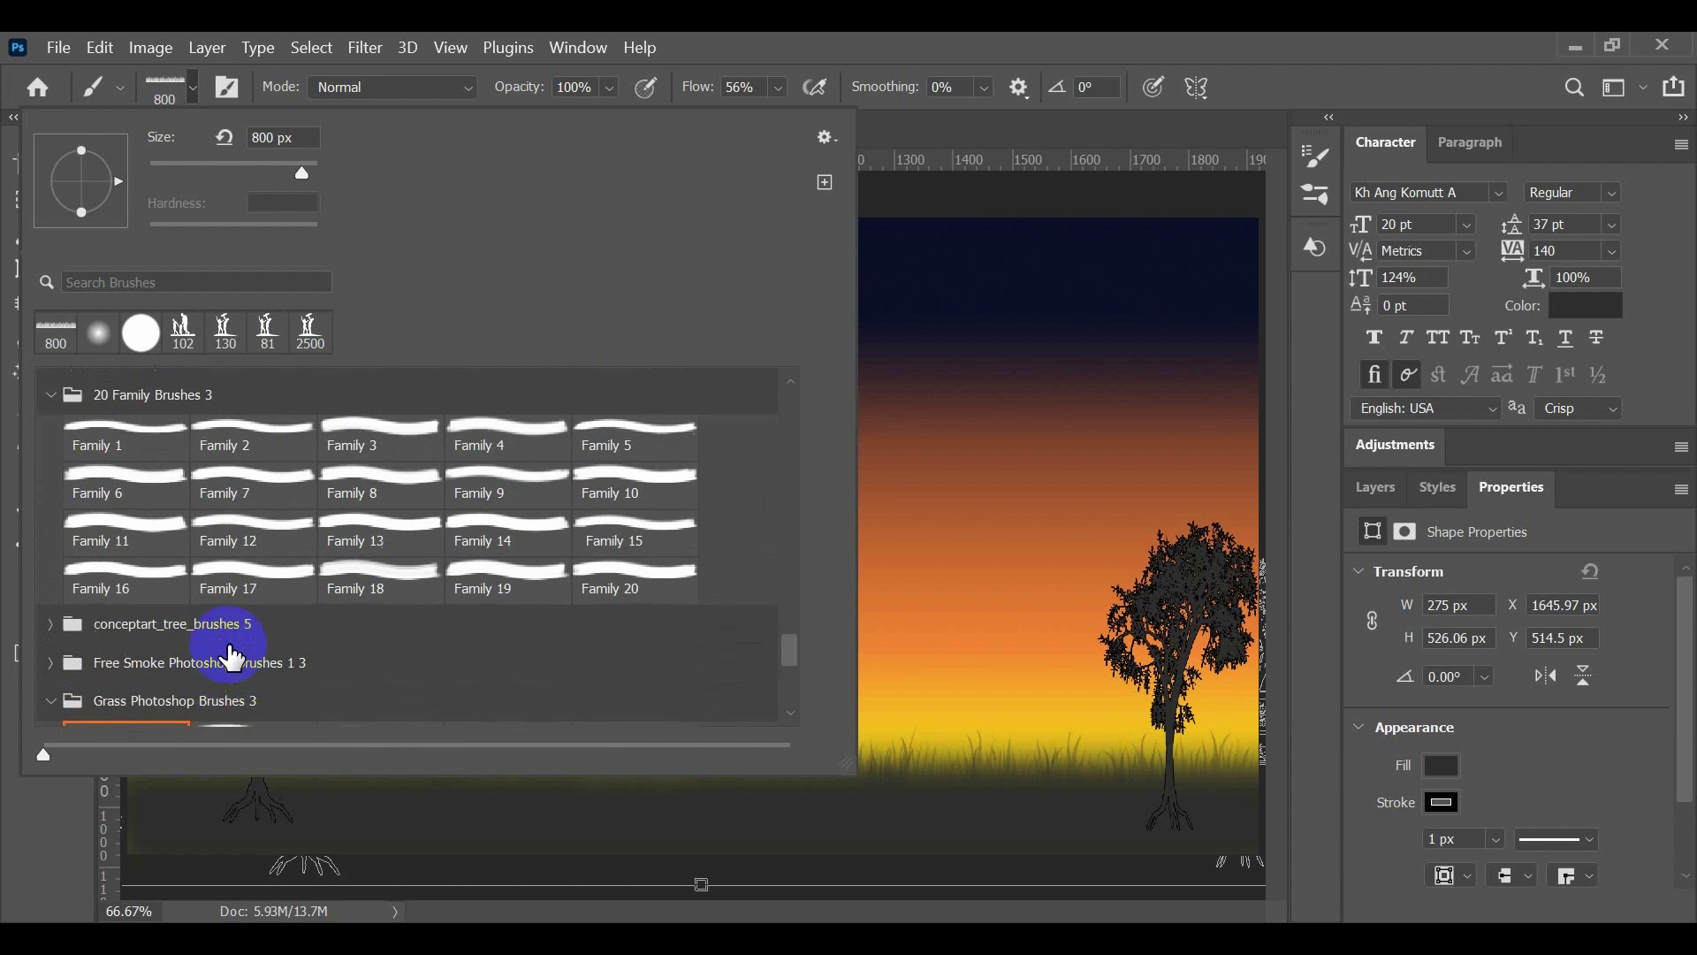
scroll(231, 657, "up", 7)
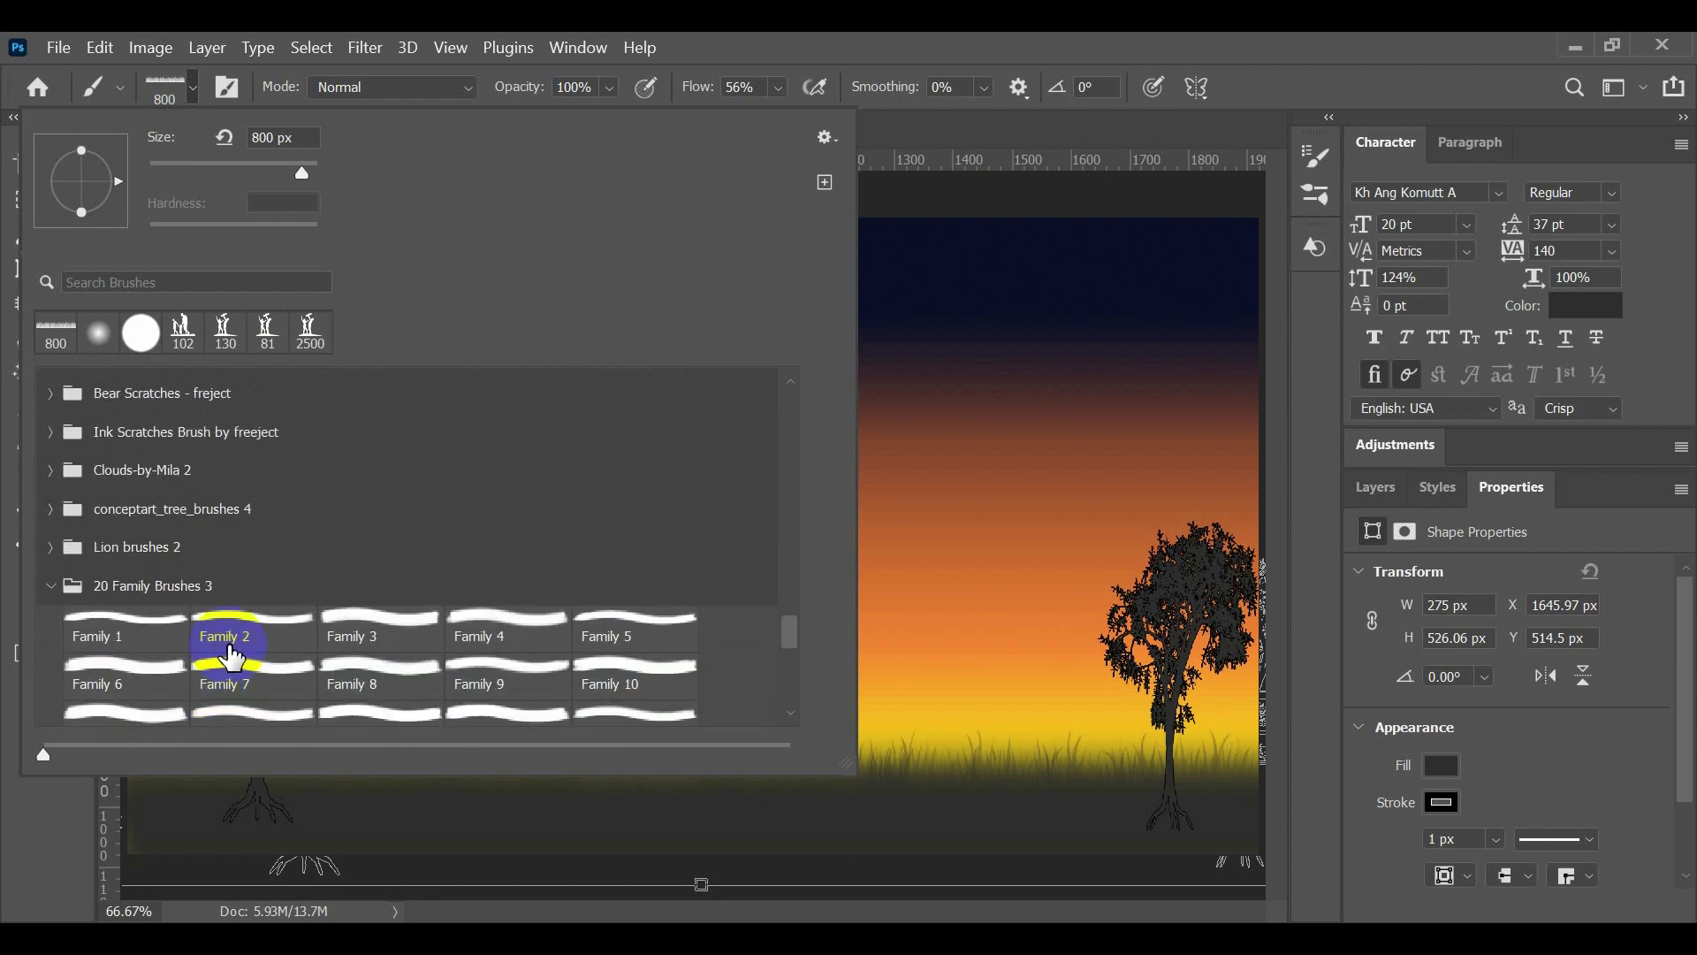
scroll(141, 595, "up", 6)
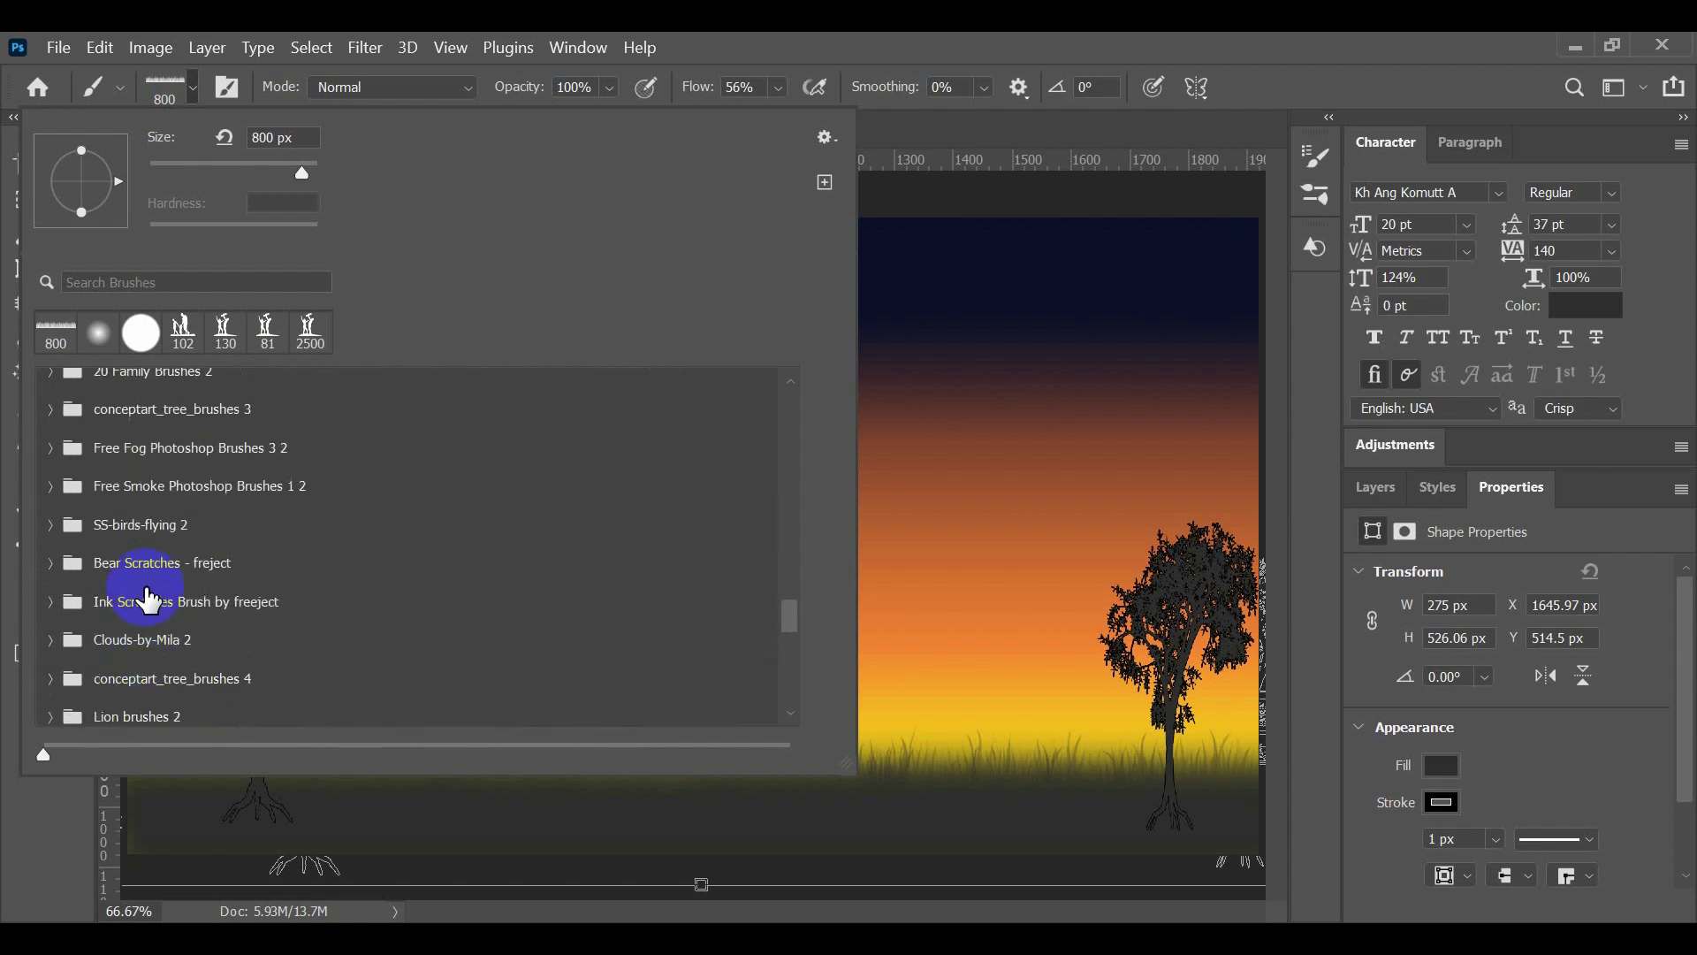
scroll(170, 590, "up", 7)
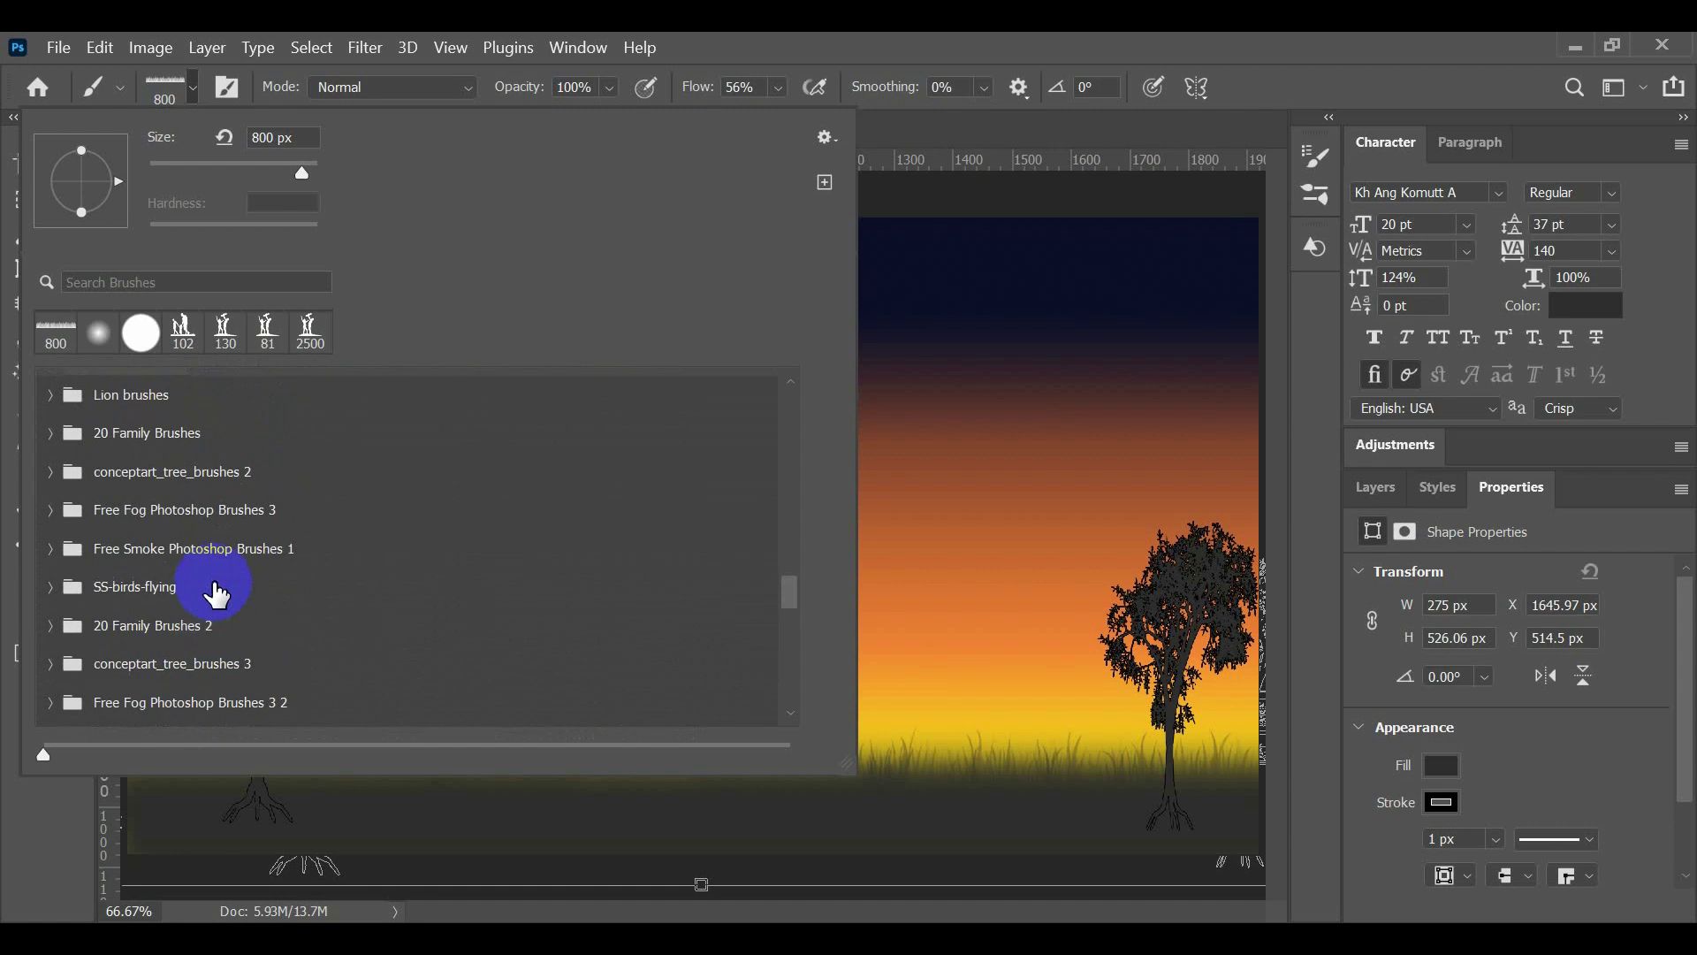
scroll(226, 586, "up", 4)
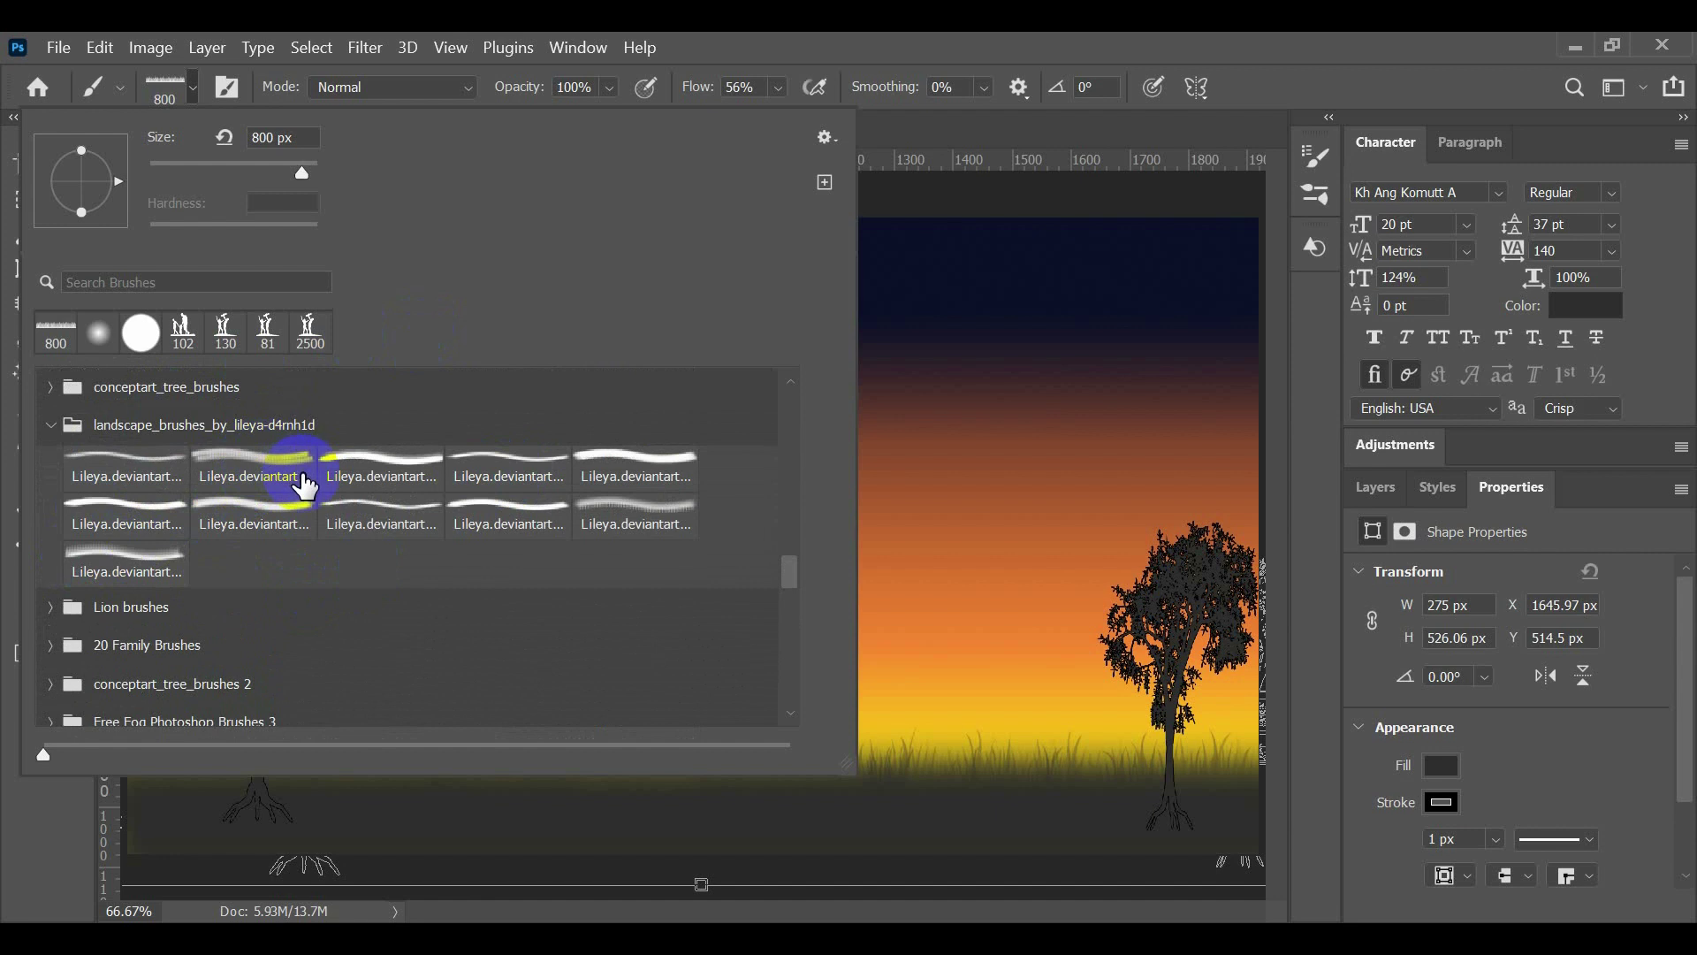
left_click(271, 491)
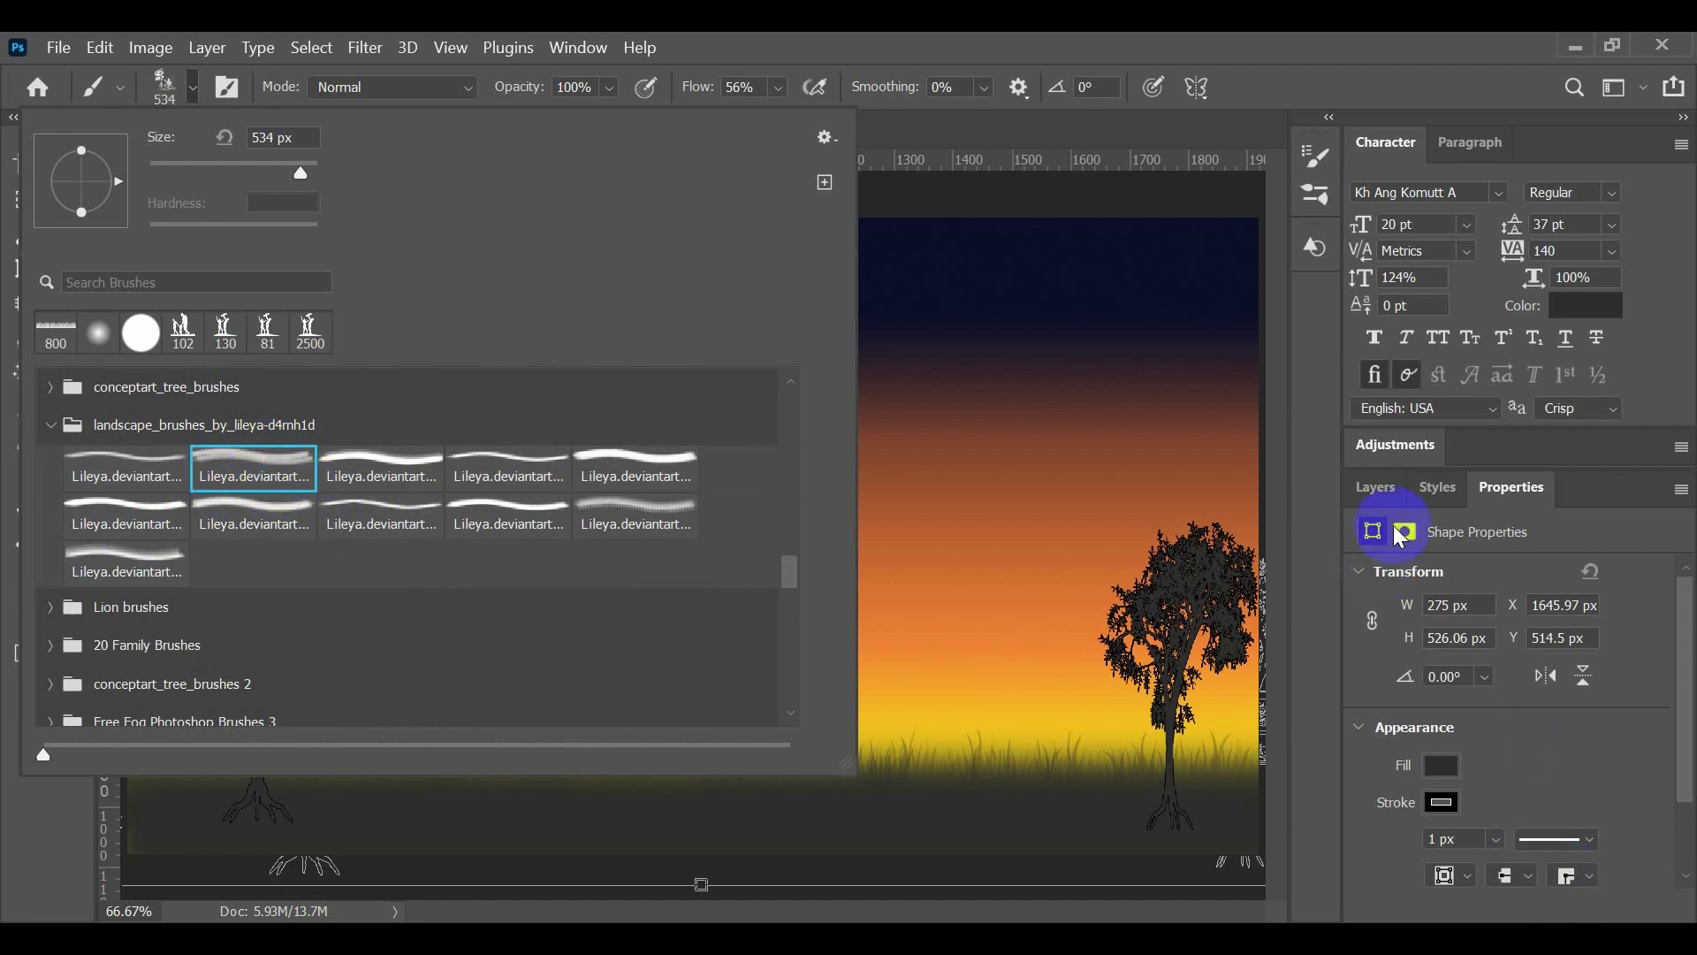
Step: On a new layer, stamp faint trees with the tree brush around the trunks of the maple and the buffalo thorn tree
left_click(1374, 487)
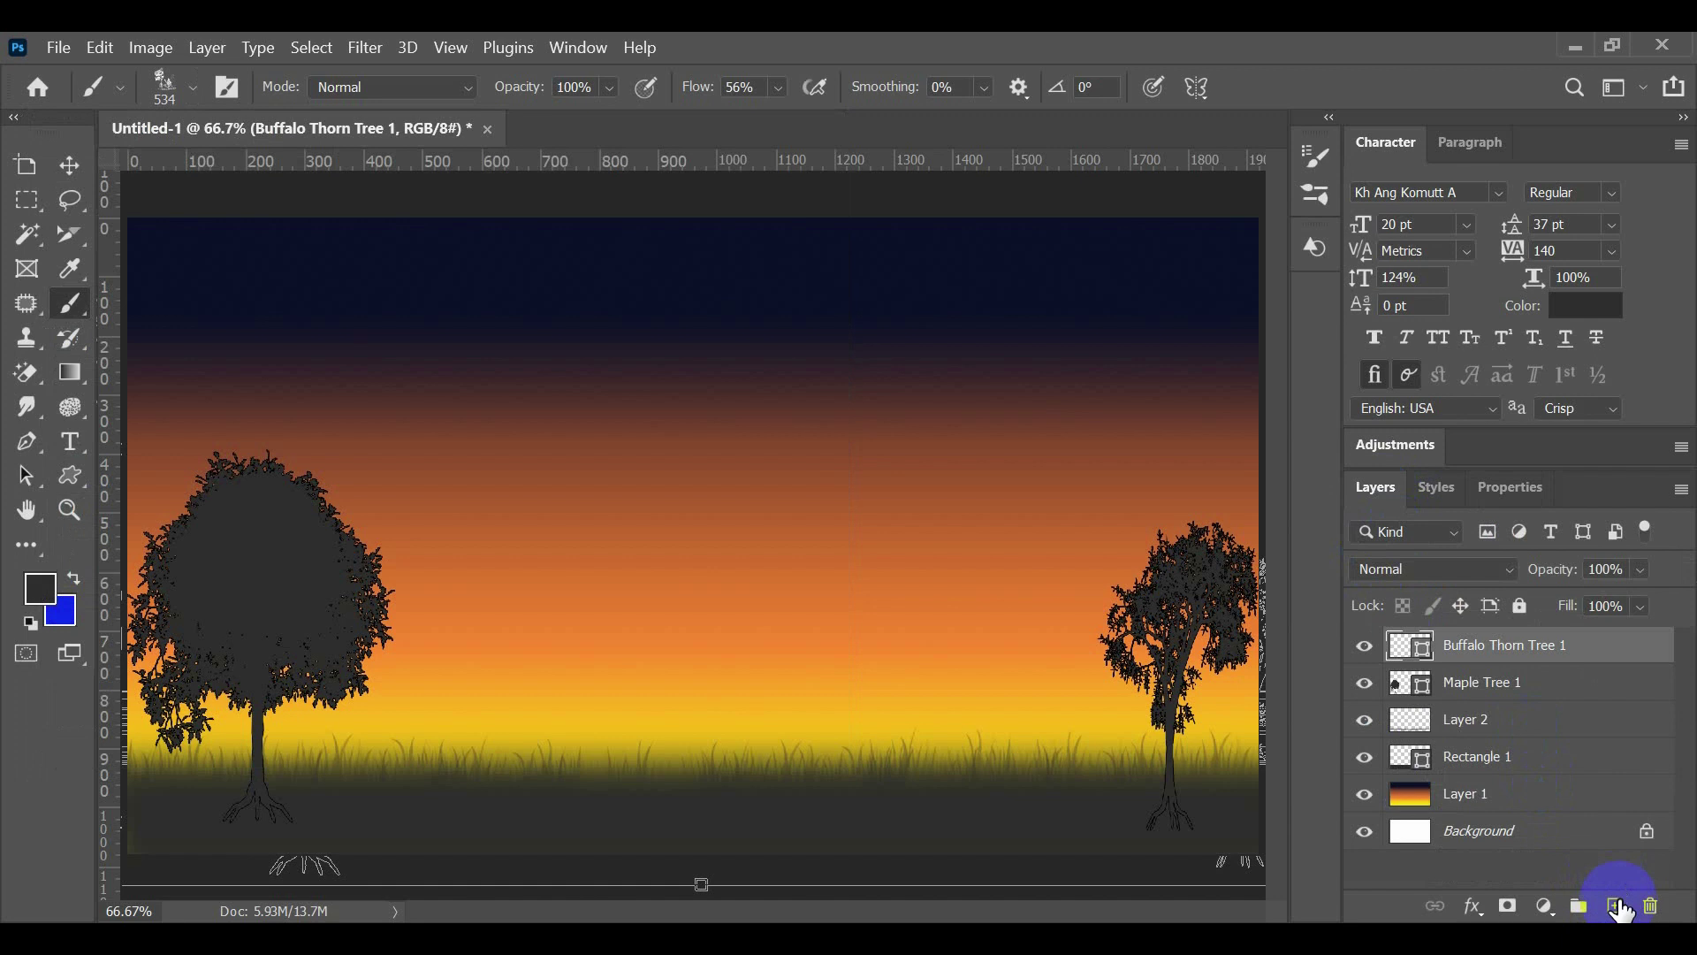
left_click(1620, 909)
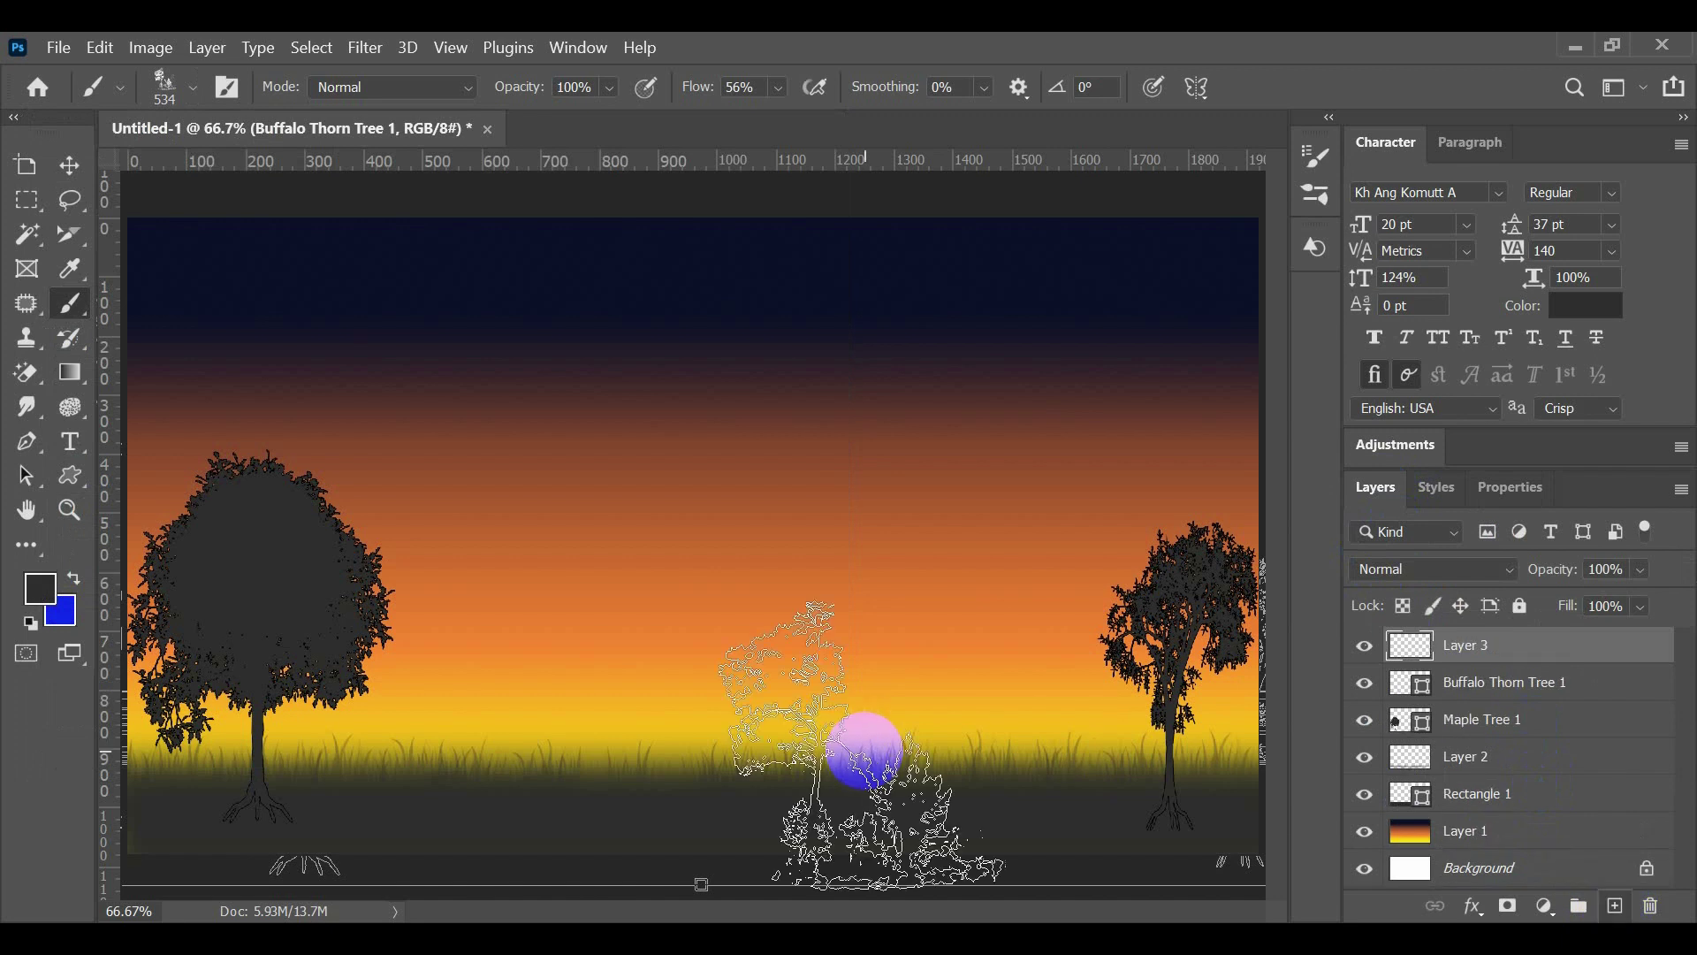
left_click(865, 749)
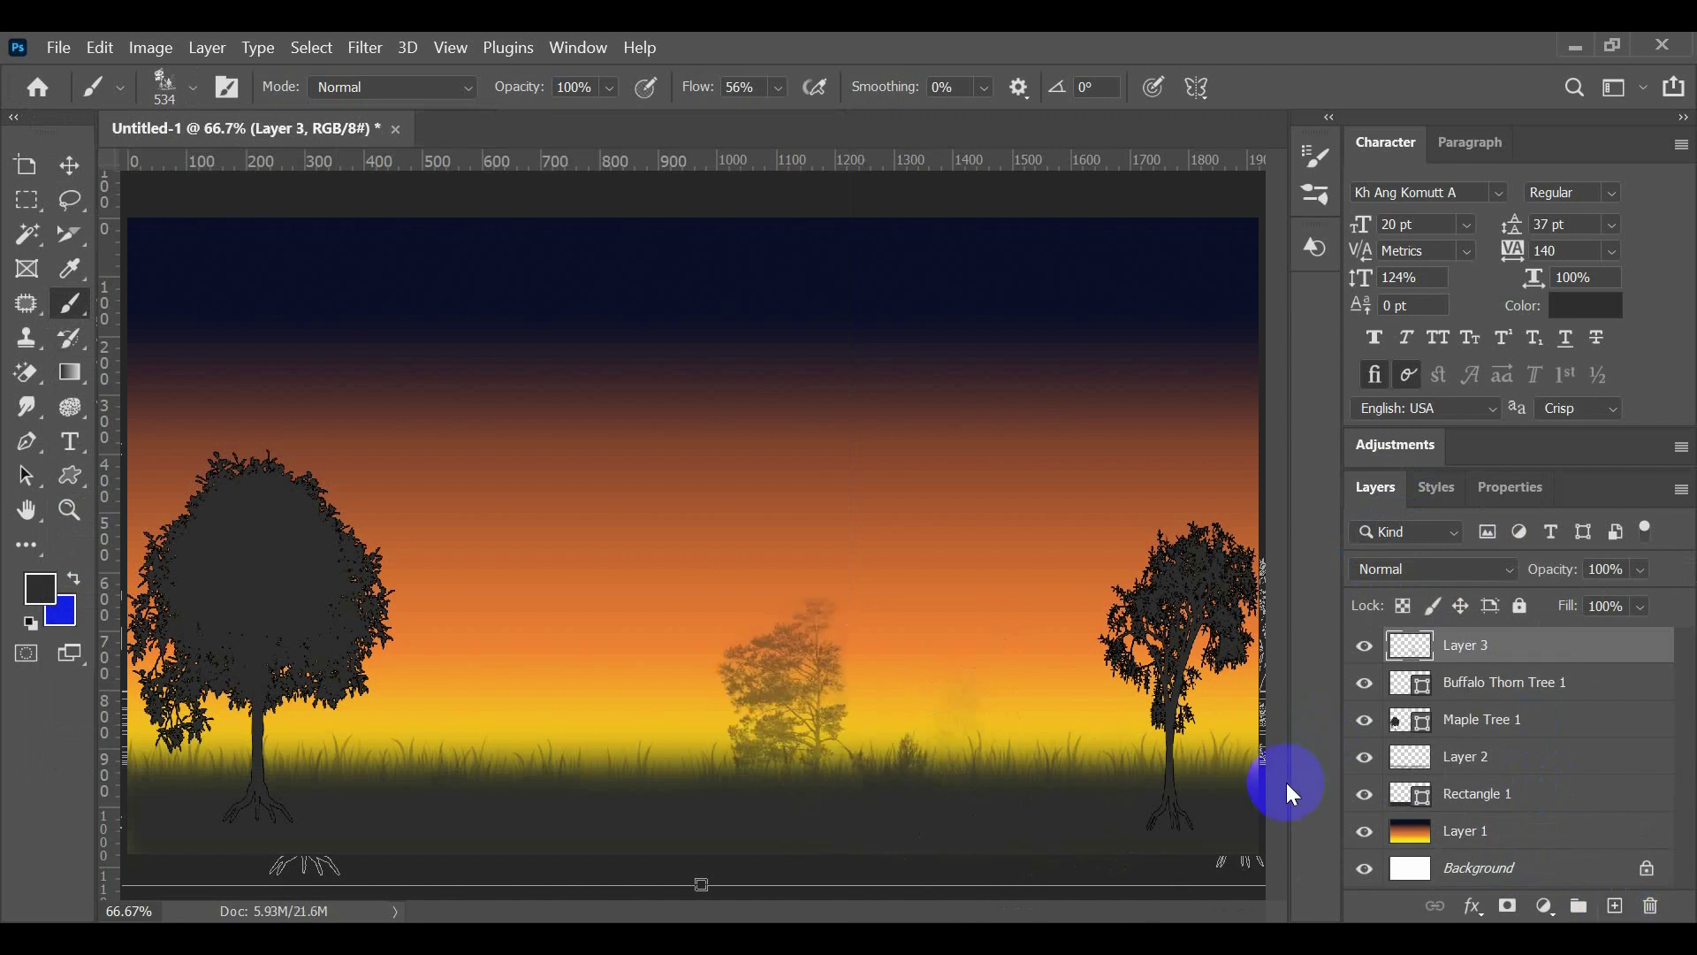
key("ctrl+z")
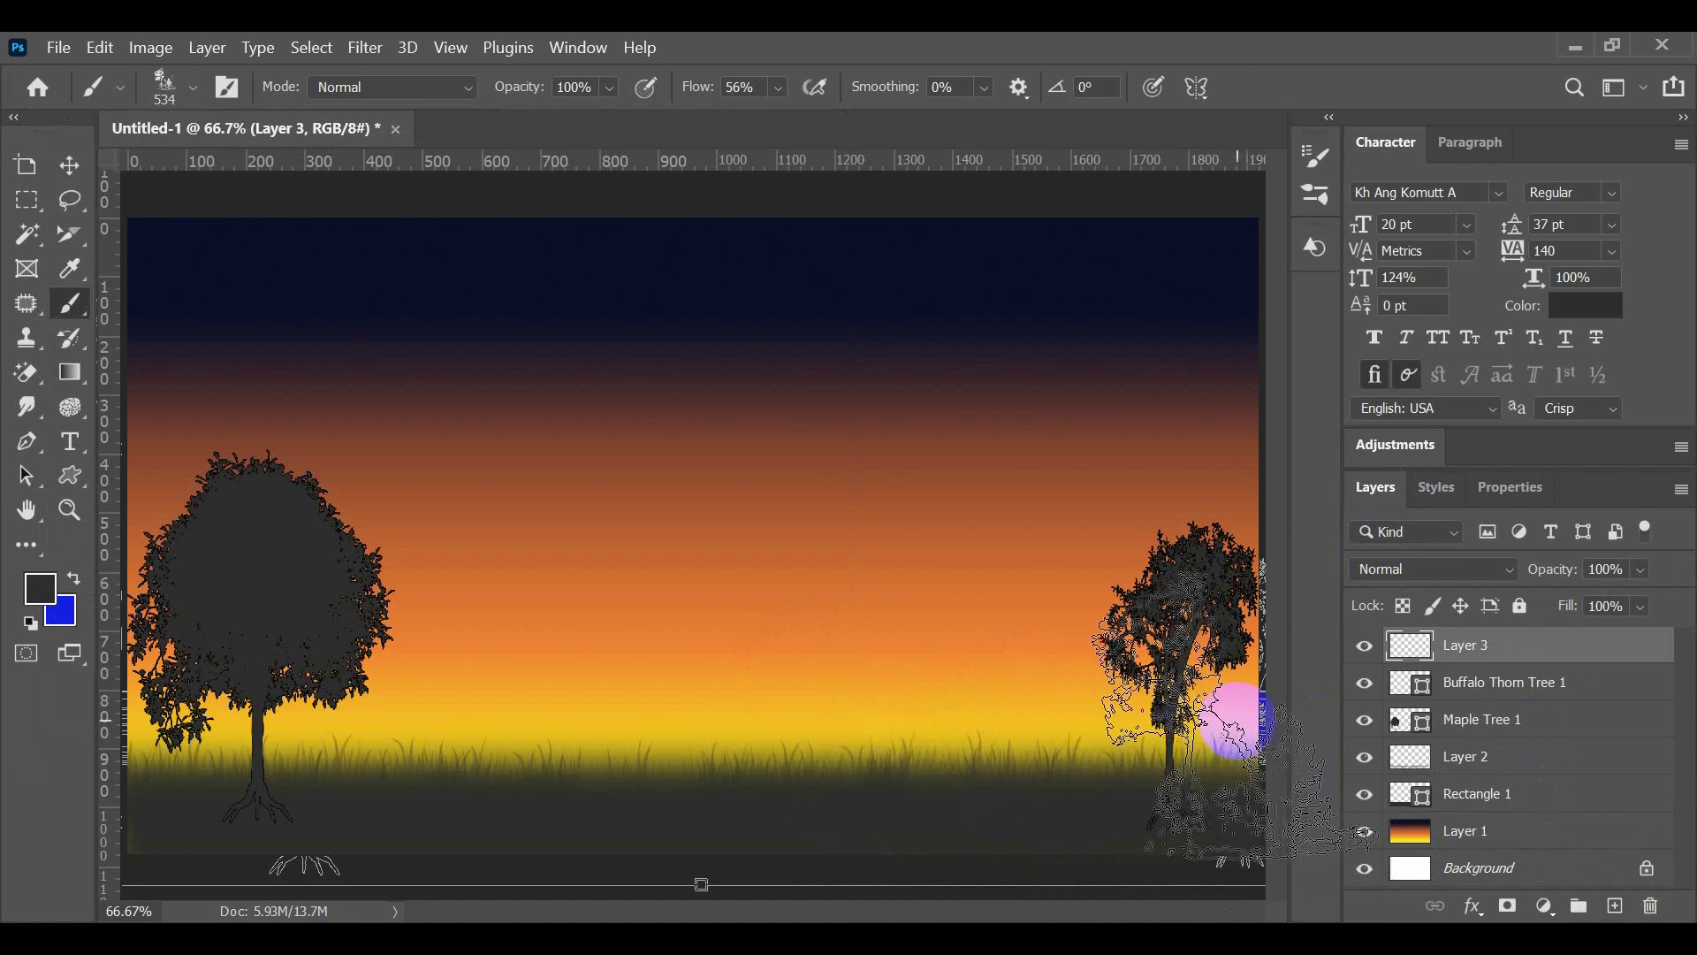
left_click(1228, 720)
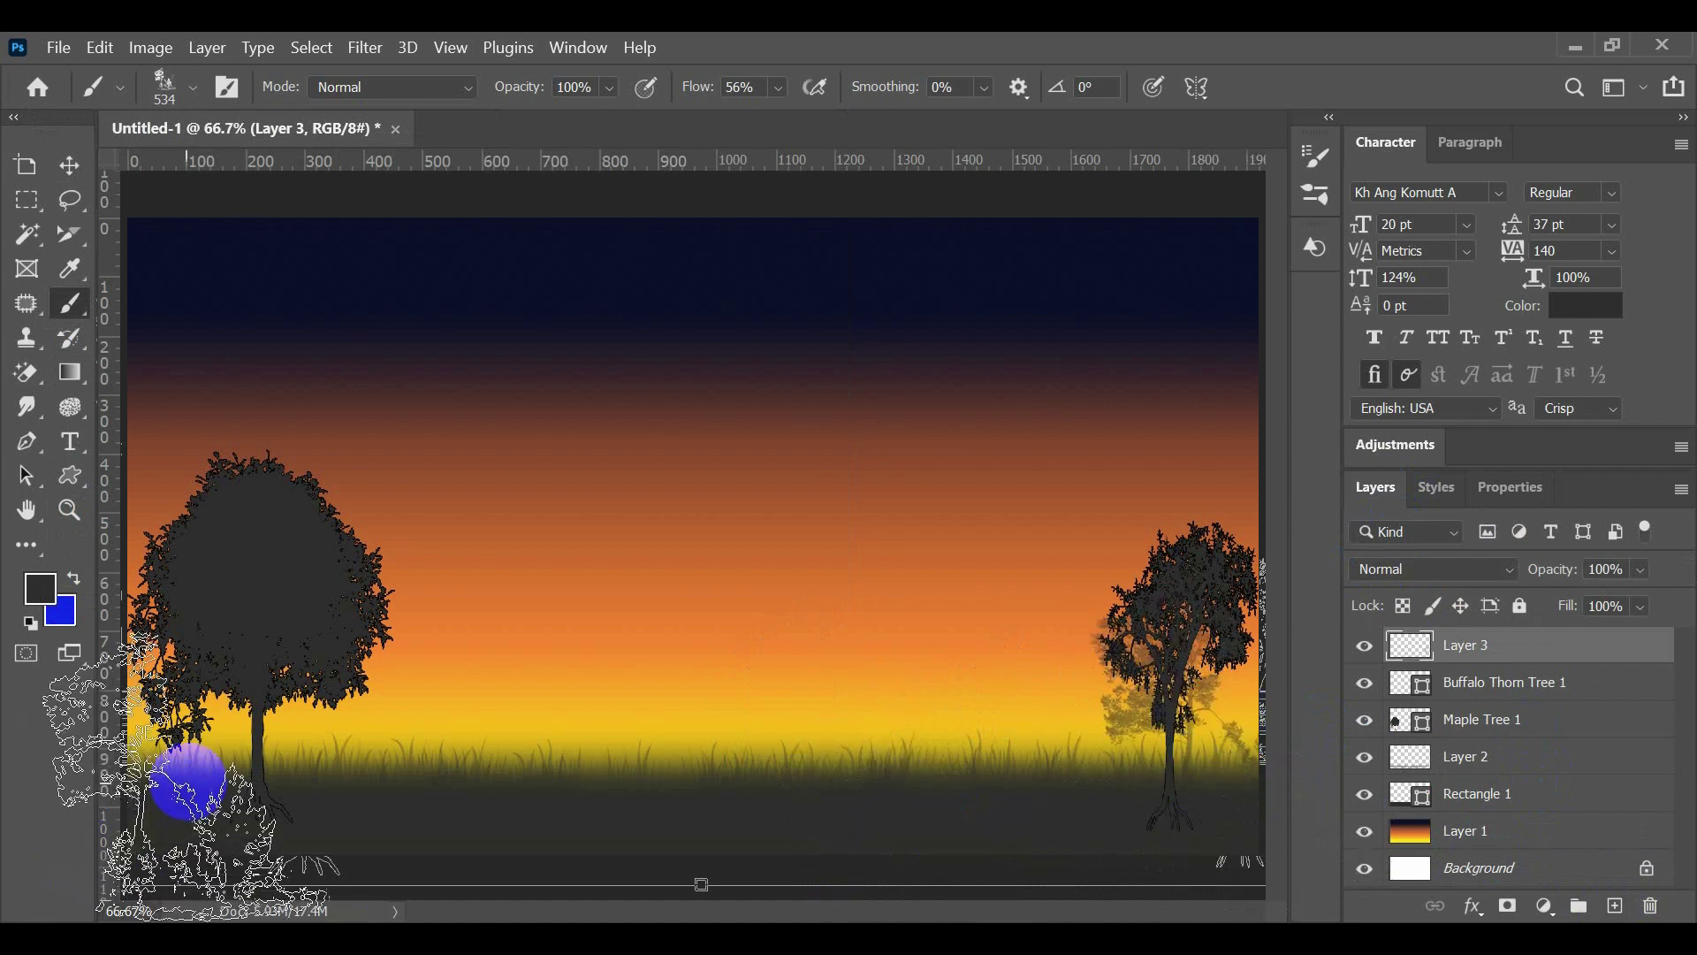
left_click(234, 769)
left_click(404, 796)
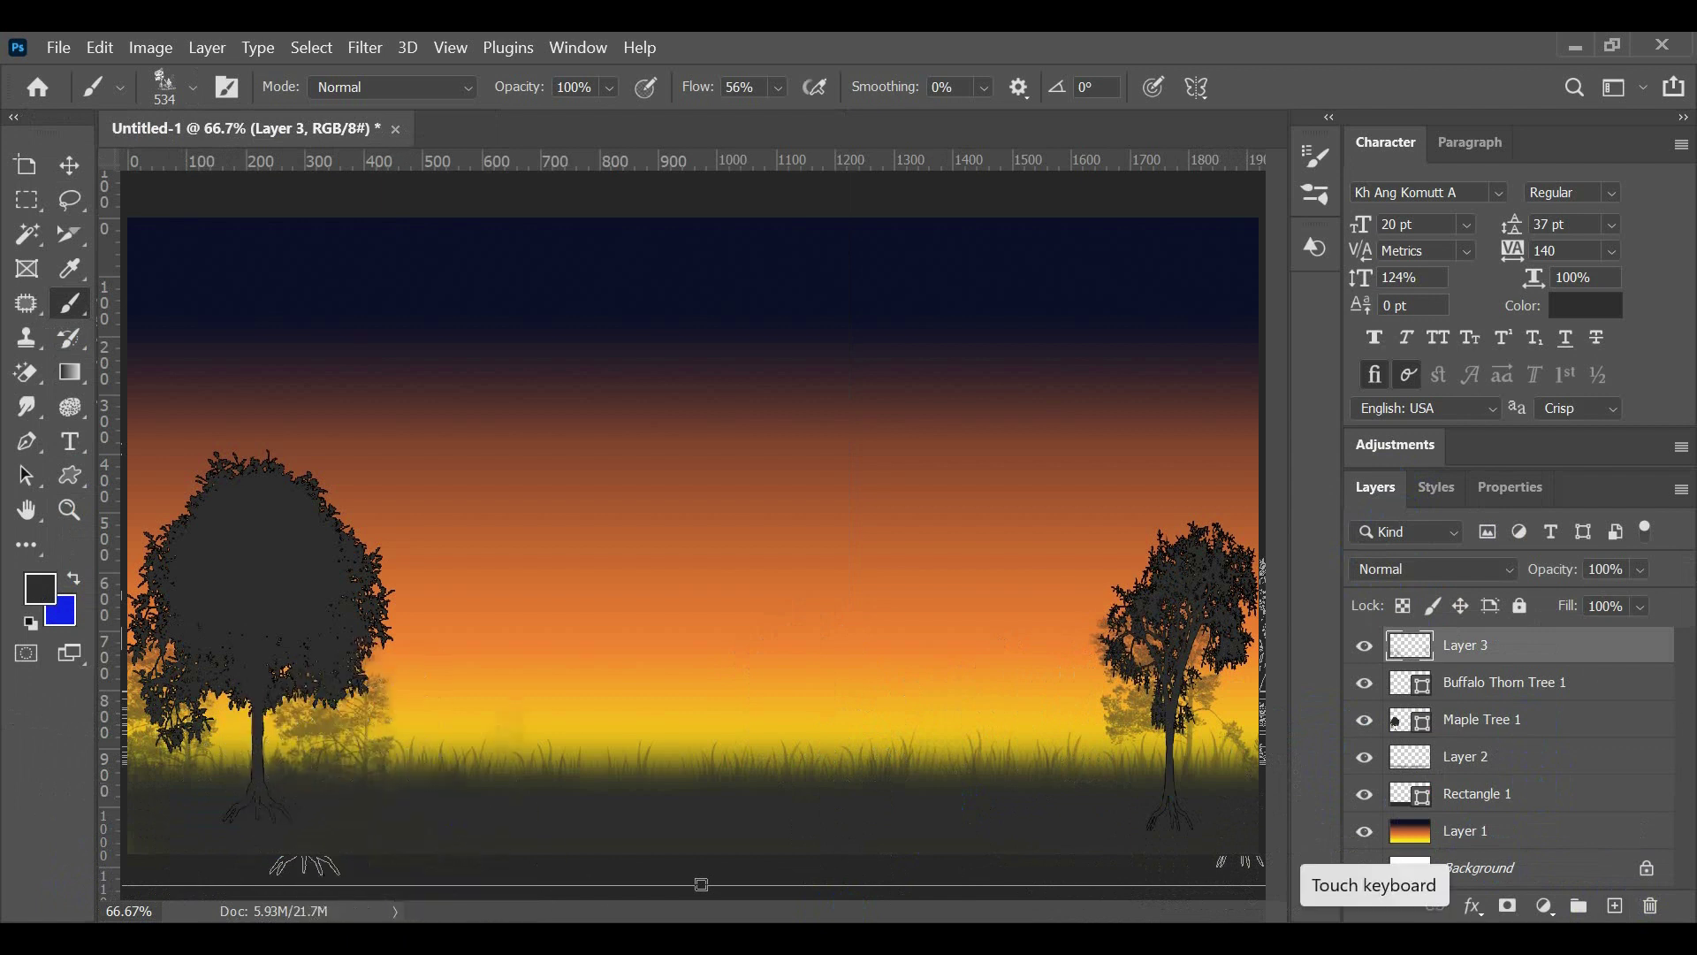
left_click(1220, 796)
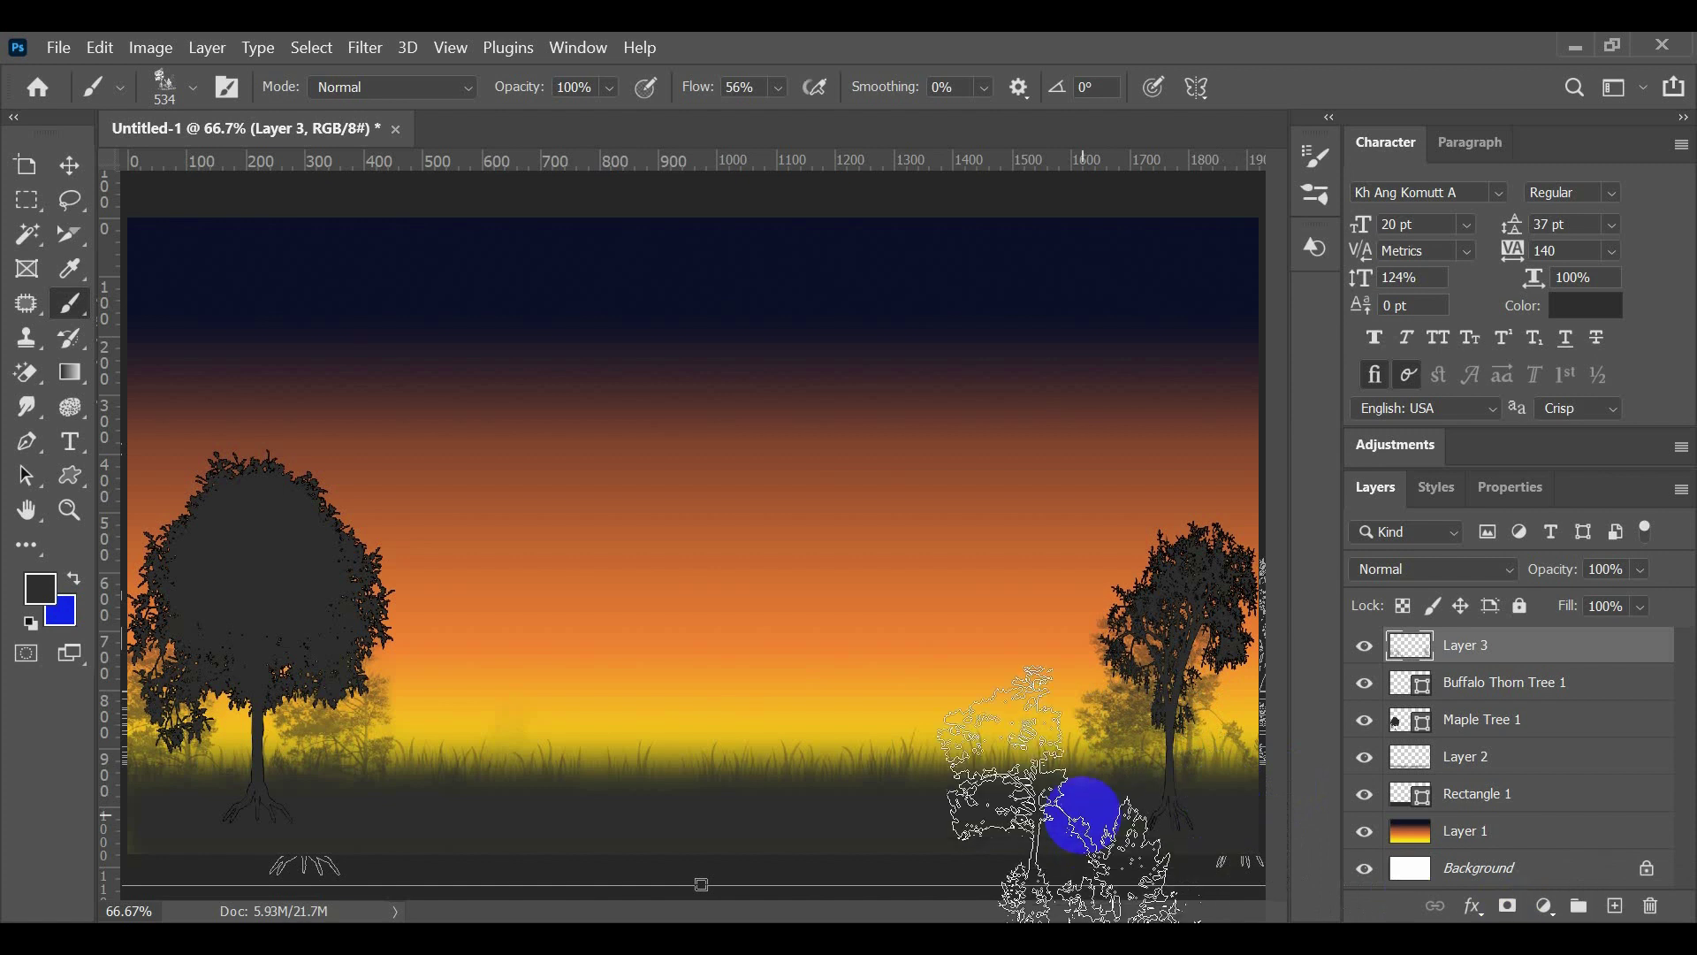
Step: Stamp another faint tree on the horizon just left of the buffalo thorn tree
left_click(1037, 712)
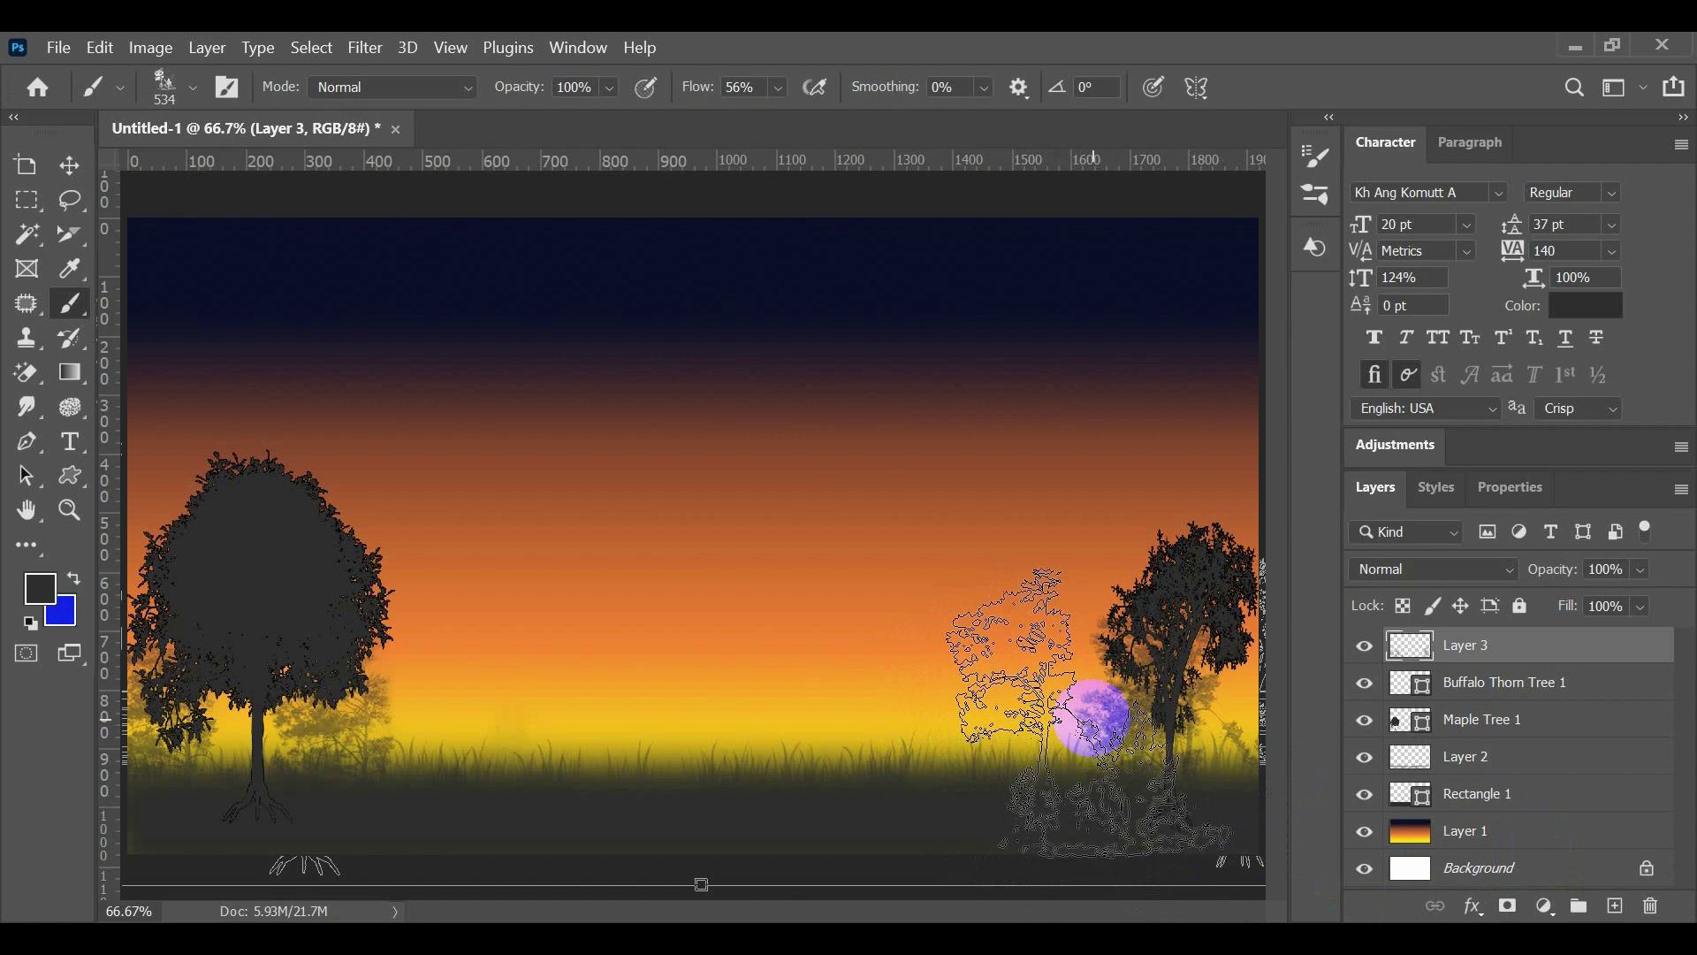
left_click(1004, 614)
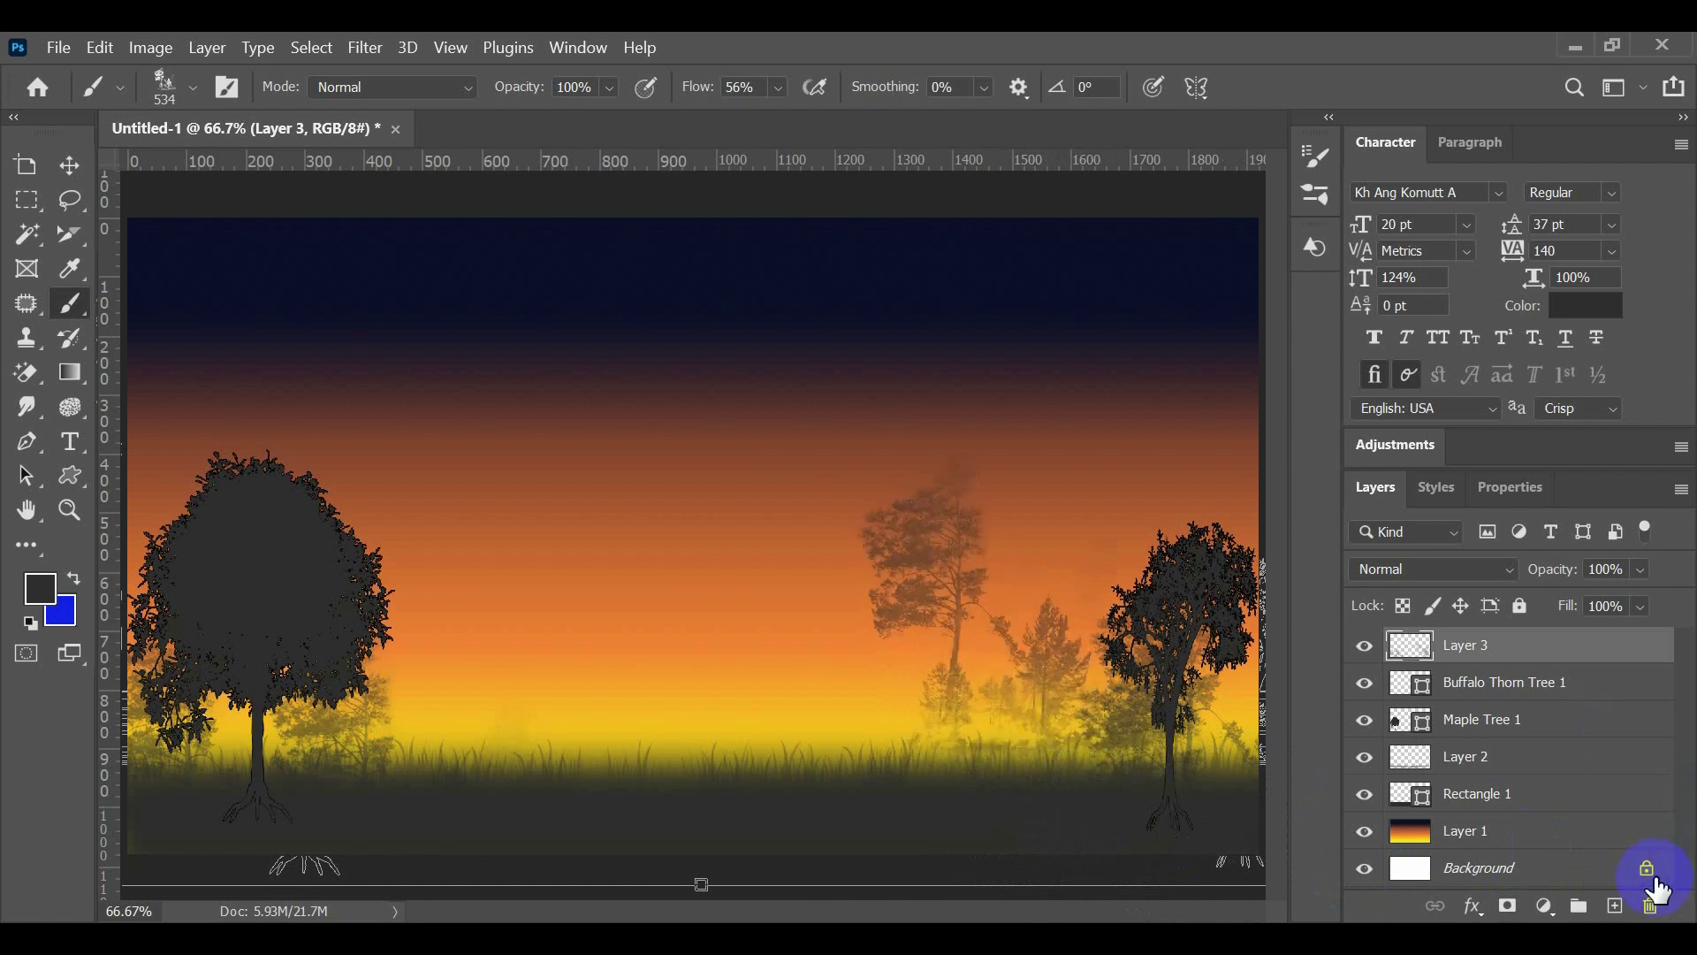
key("ctrl+z")
left_click(1052, 732)
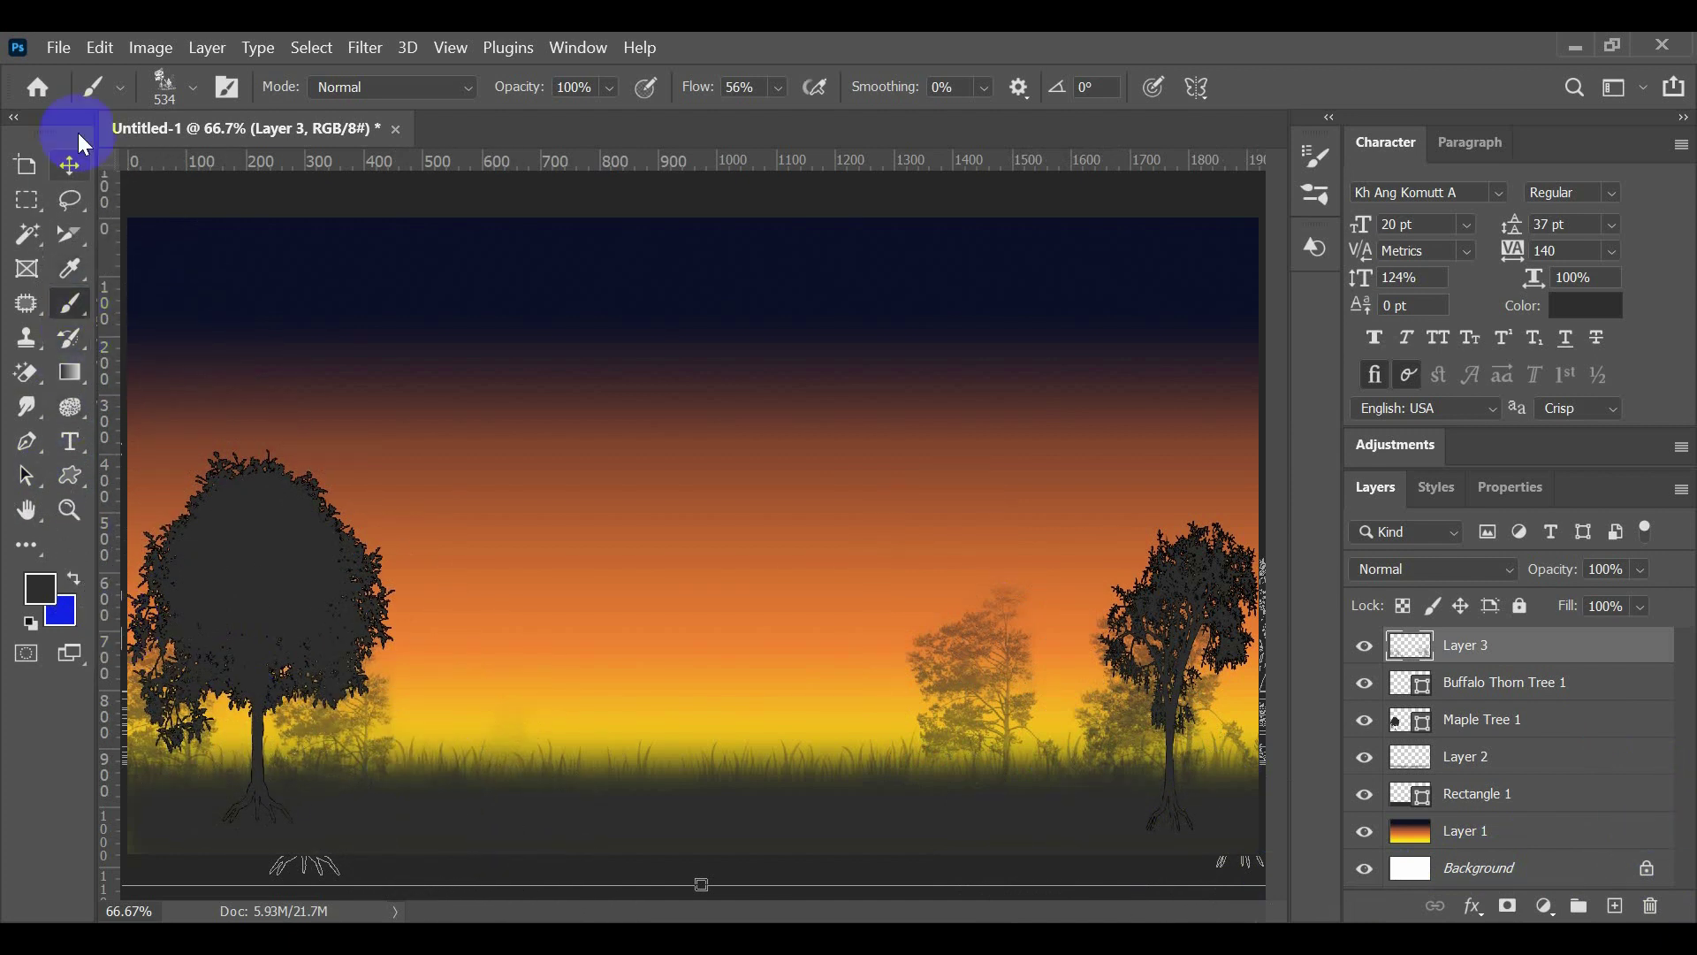
Step: Try several brushes of the landscape_brushes_by_lileya set and pick the wide, flat 682 px one
left_click(195, 85)
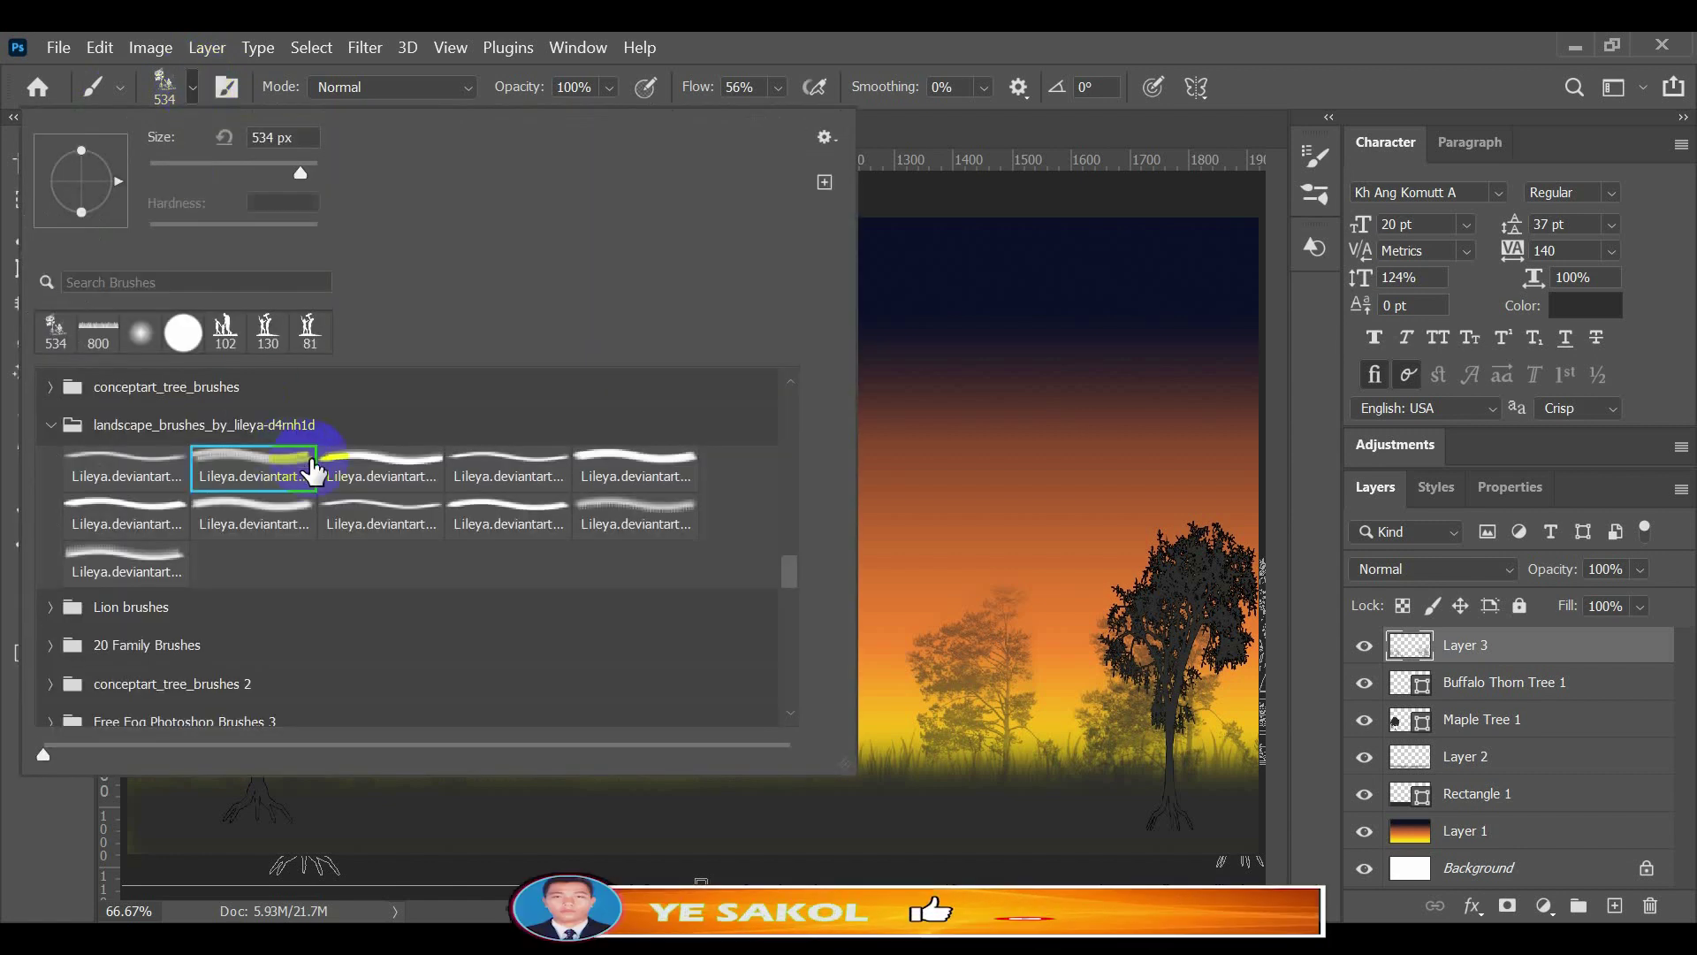
left_click(372, 482)
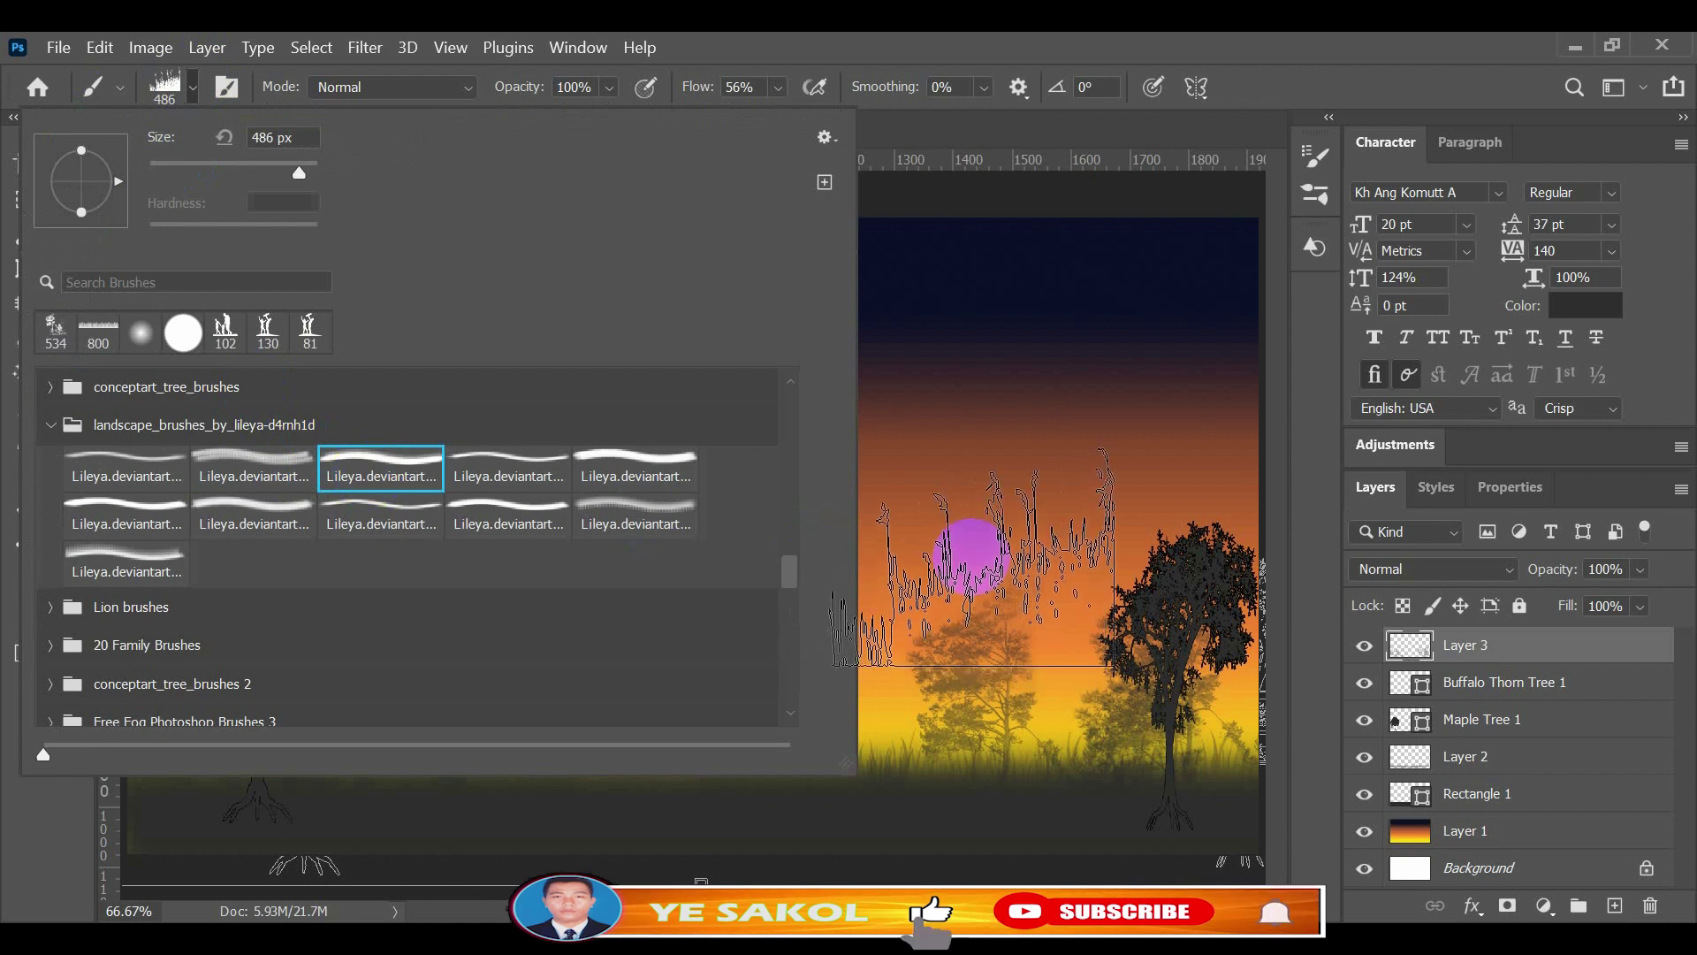
left_click(629, 470)
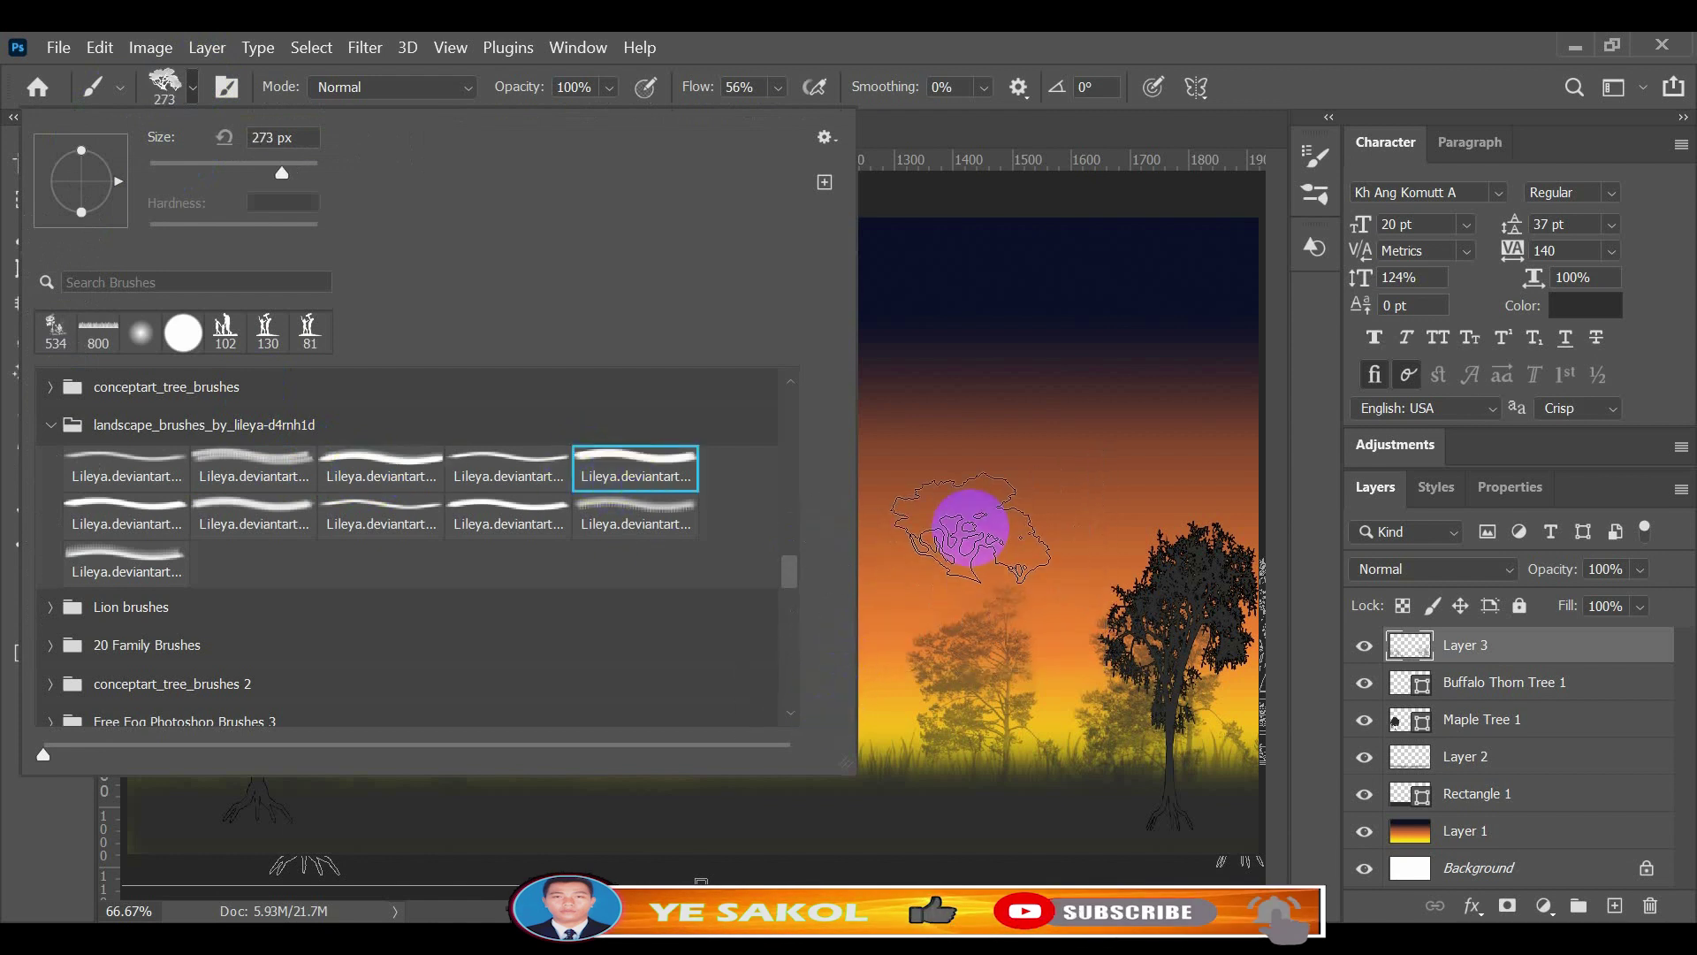
left_click(619, 529)
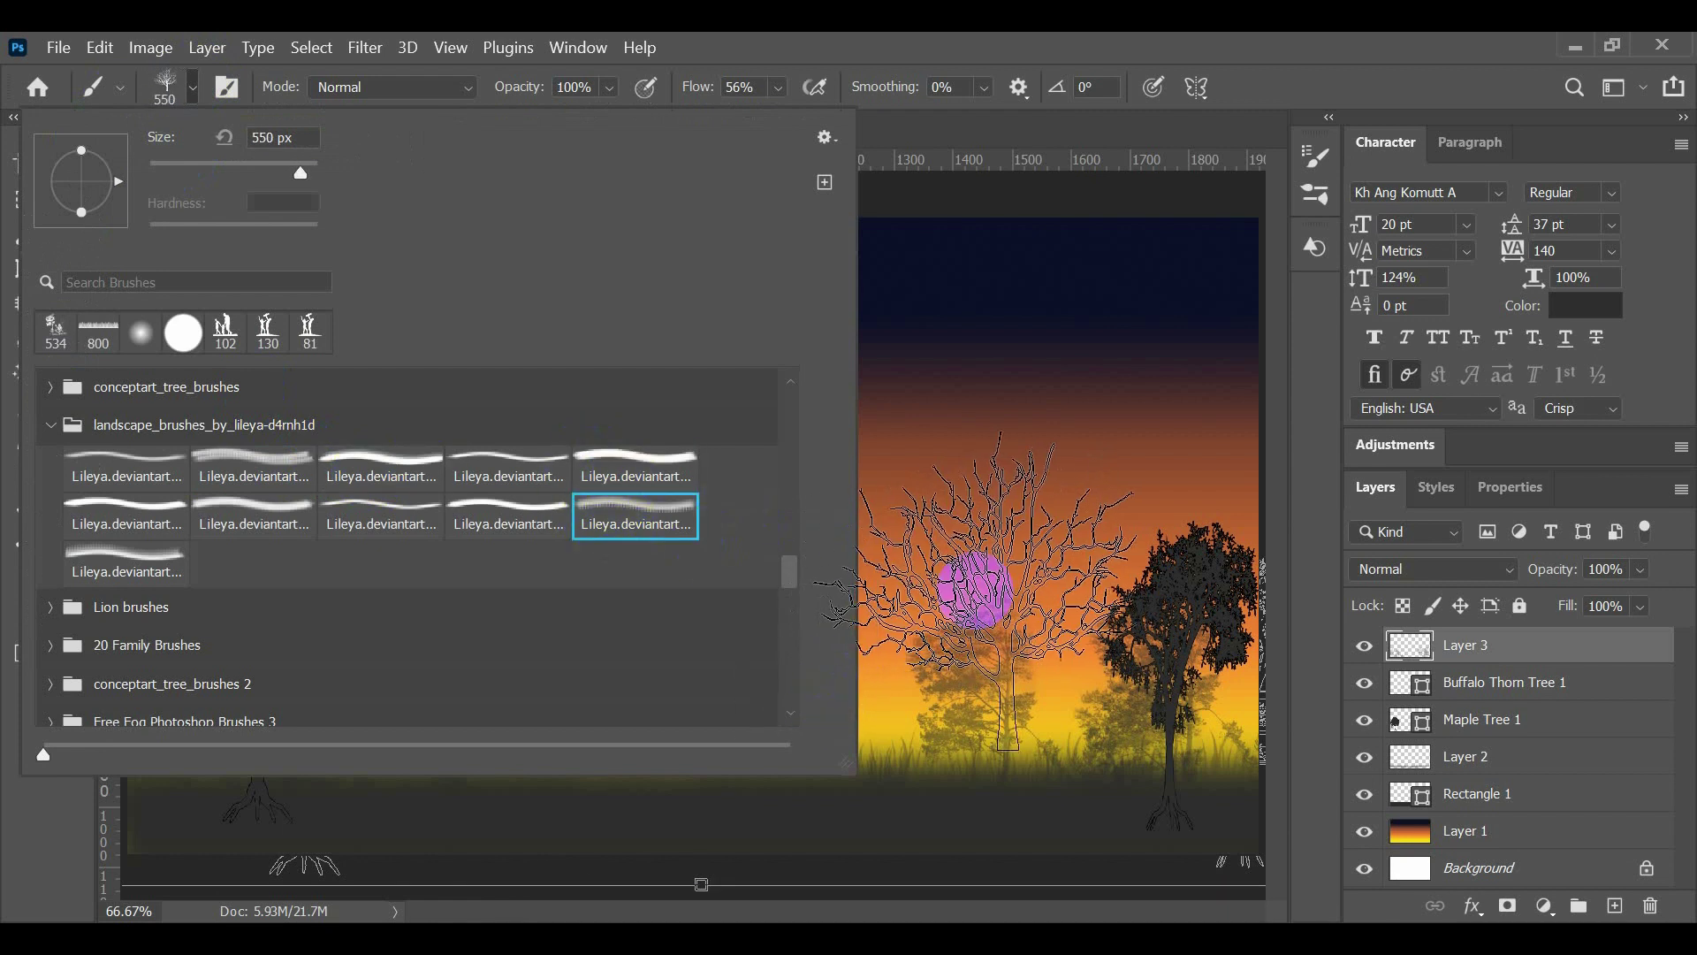
left_click(508, 520)
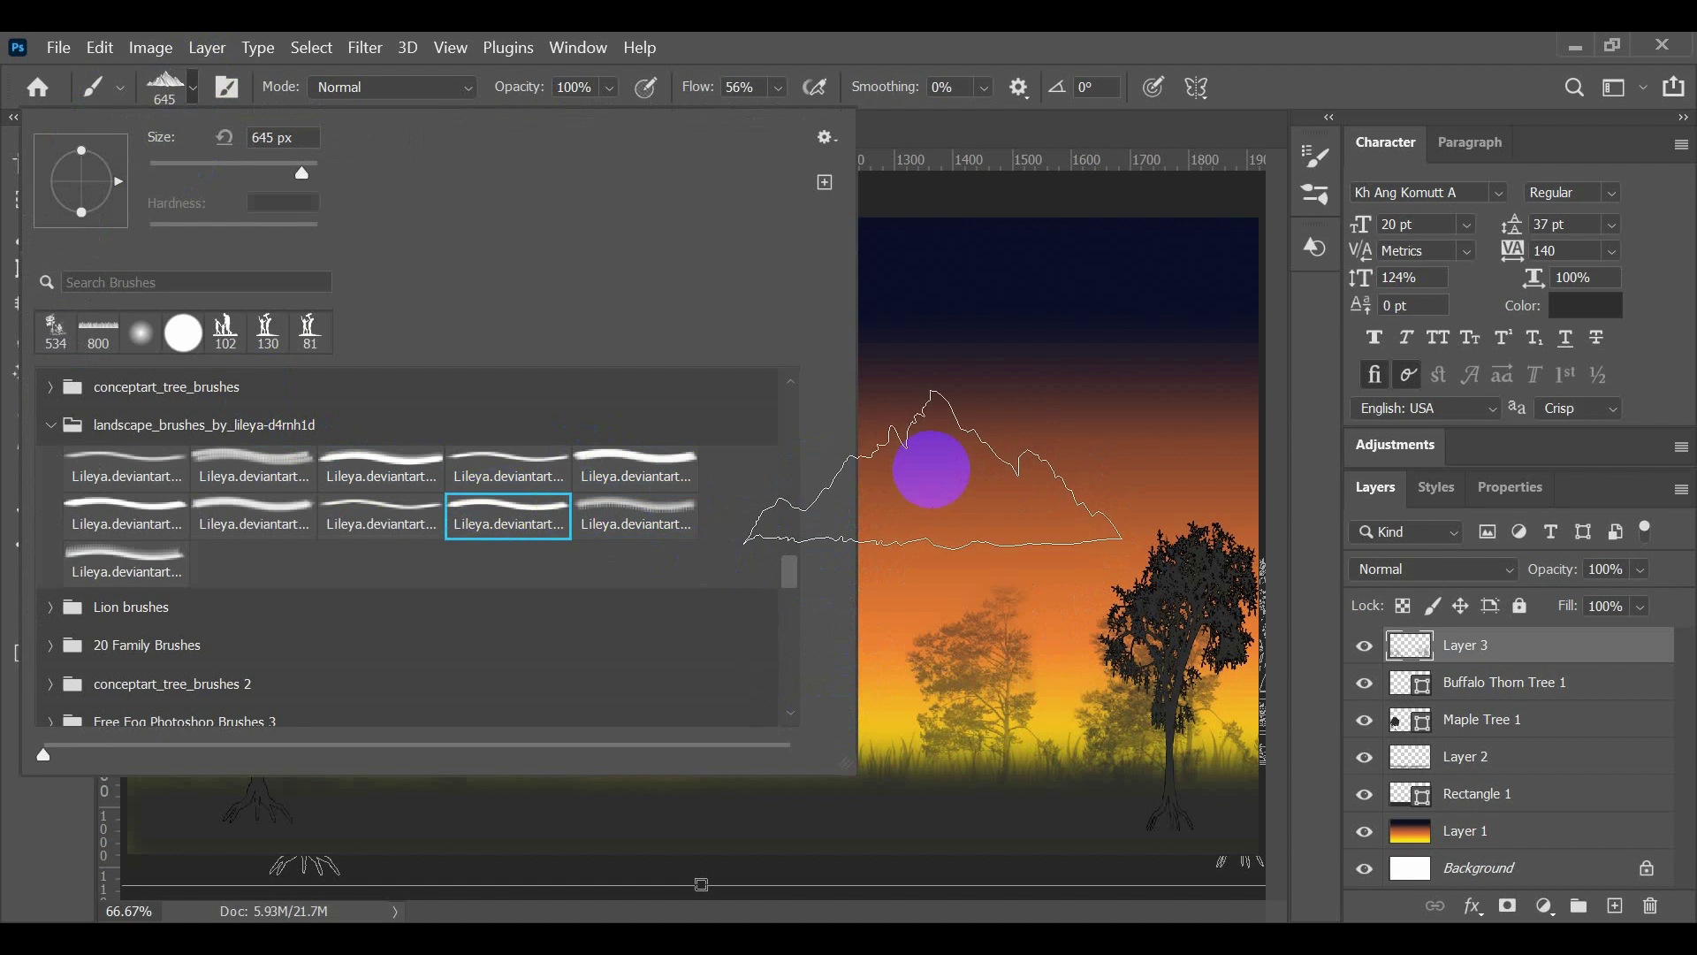
left_click(393, 525)
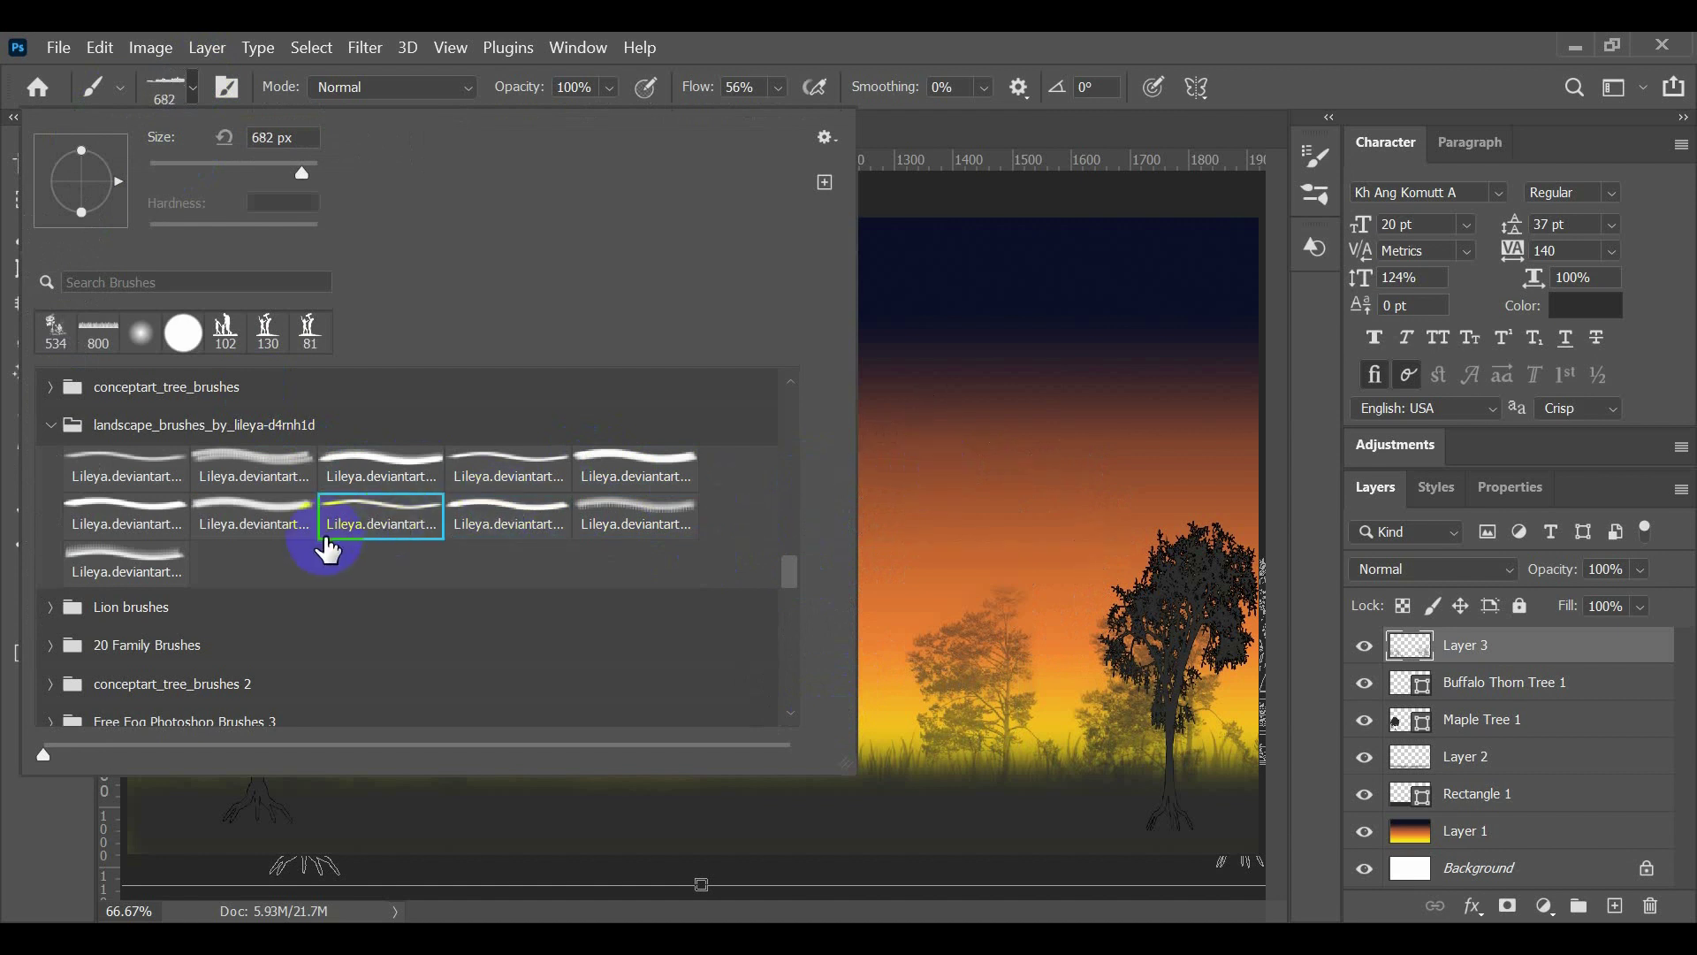
left_click(265, 530)
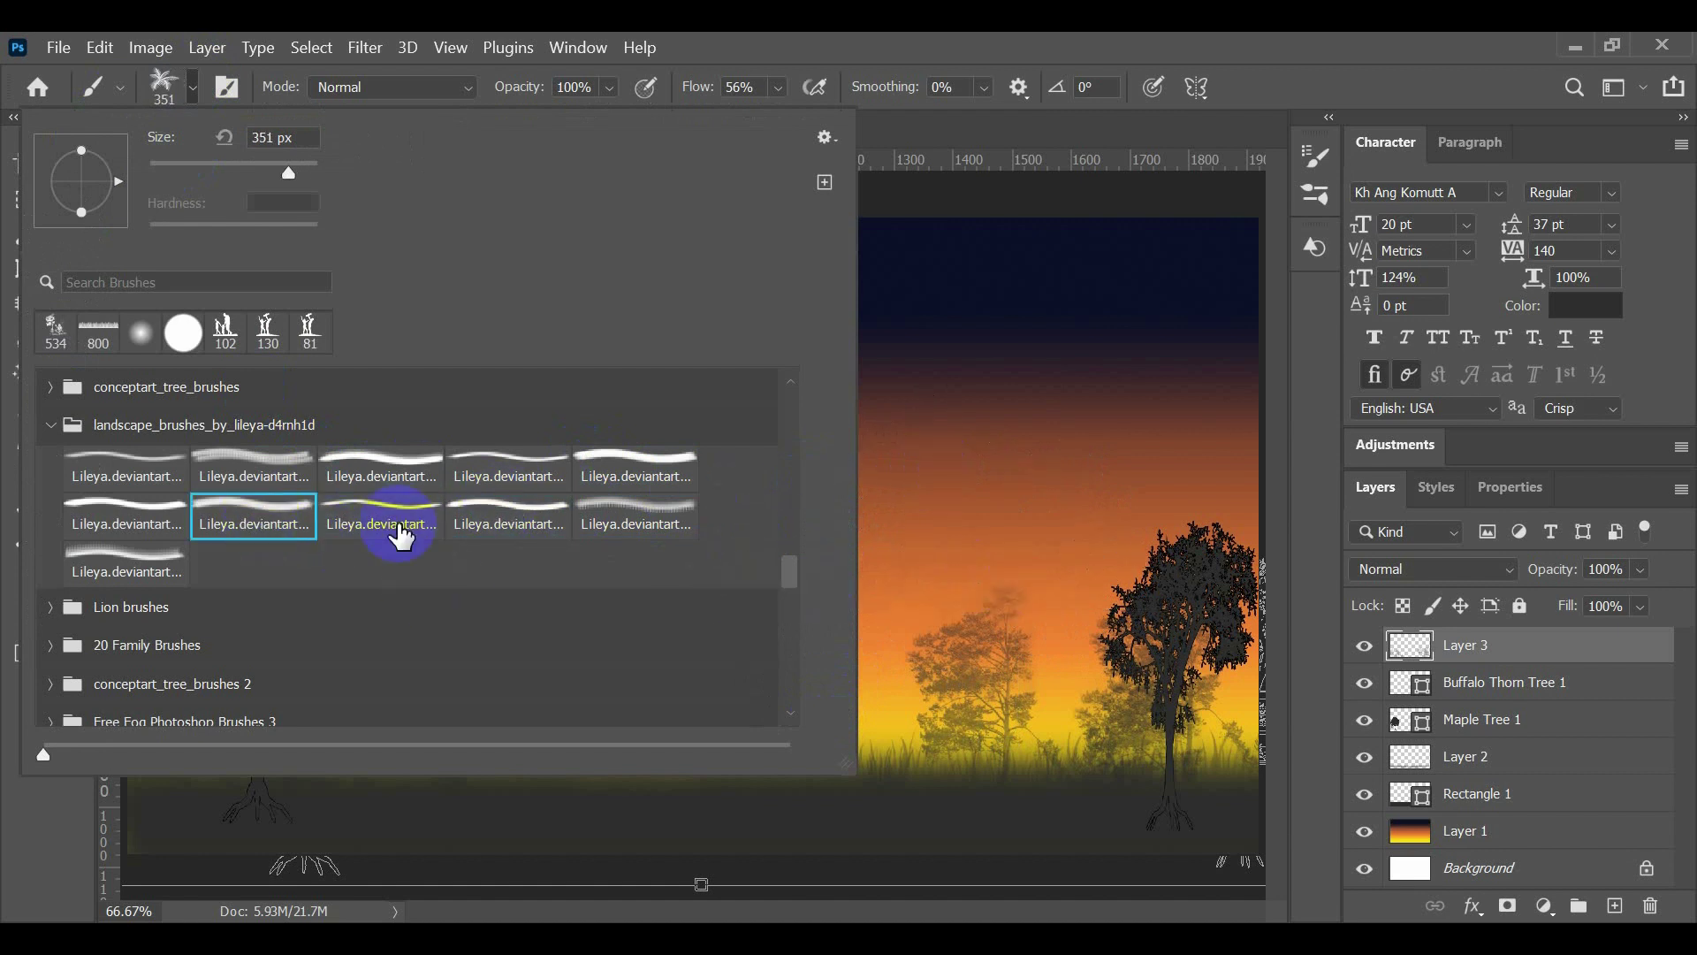
left_click(393, 525)
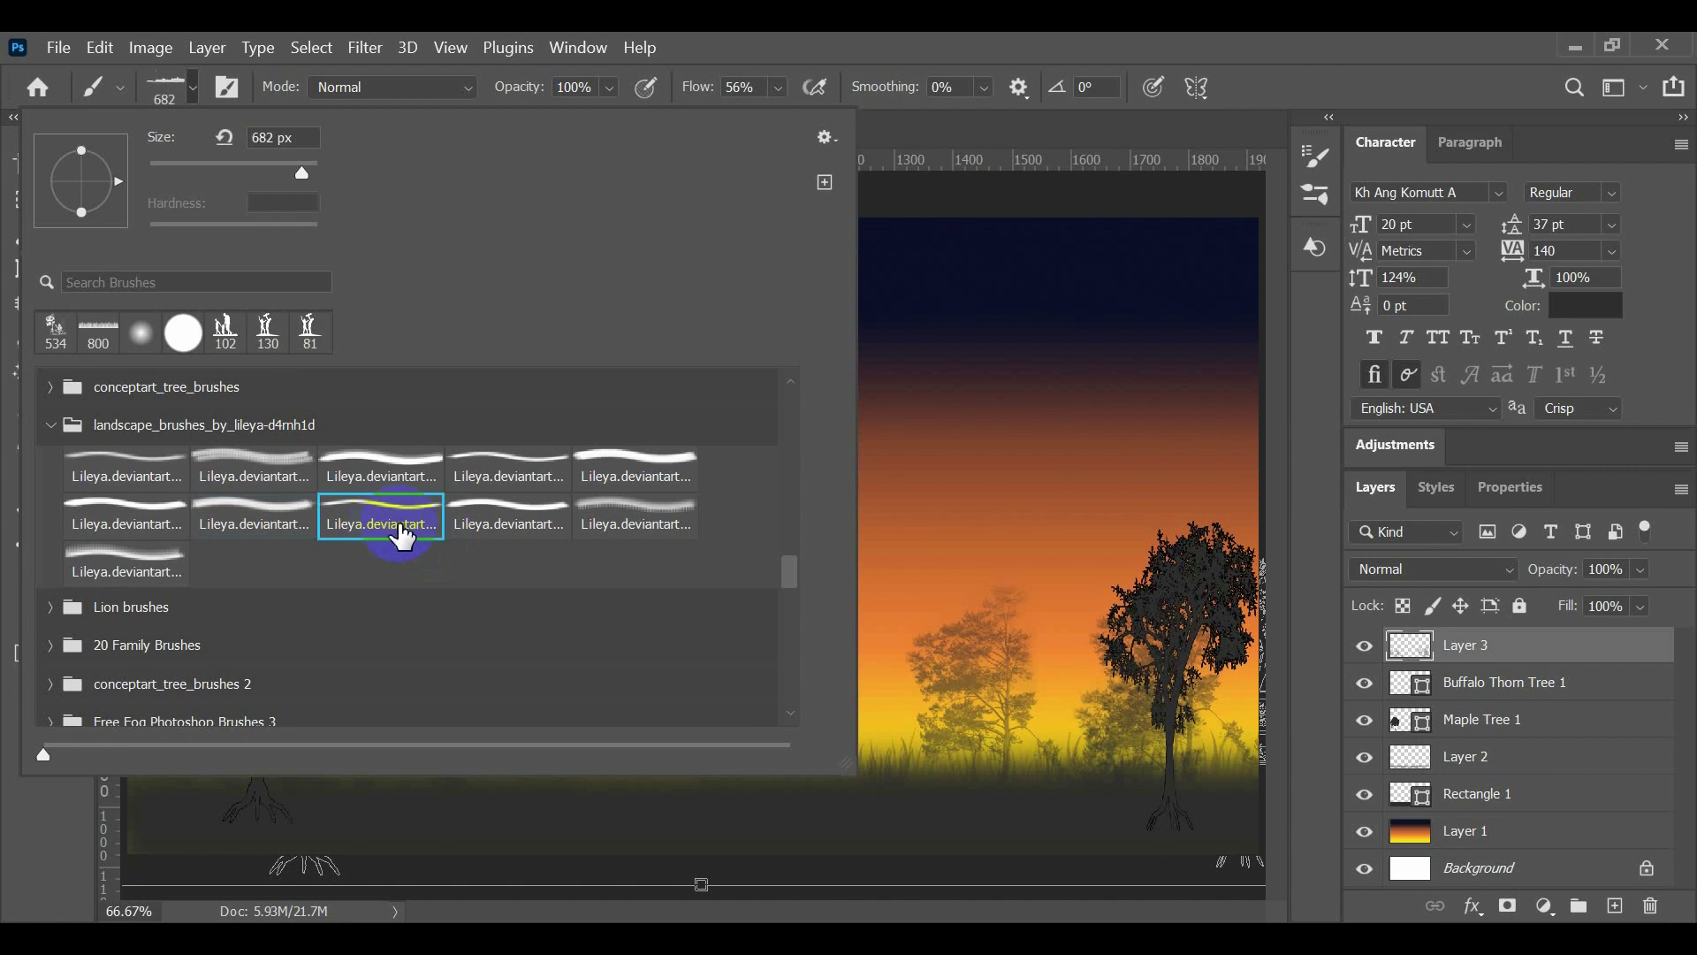
Step: Try a stamp of the 682 px treeline brush in the sky above the buffalo thorn tree and undo it
left_click(983, 511)
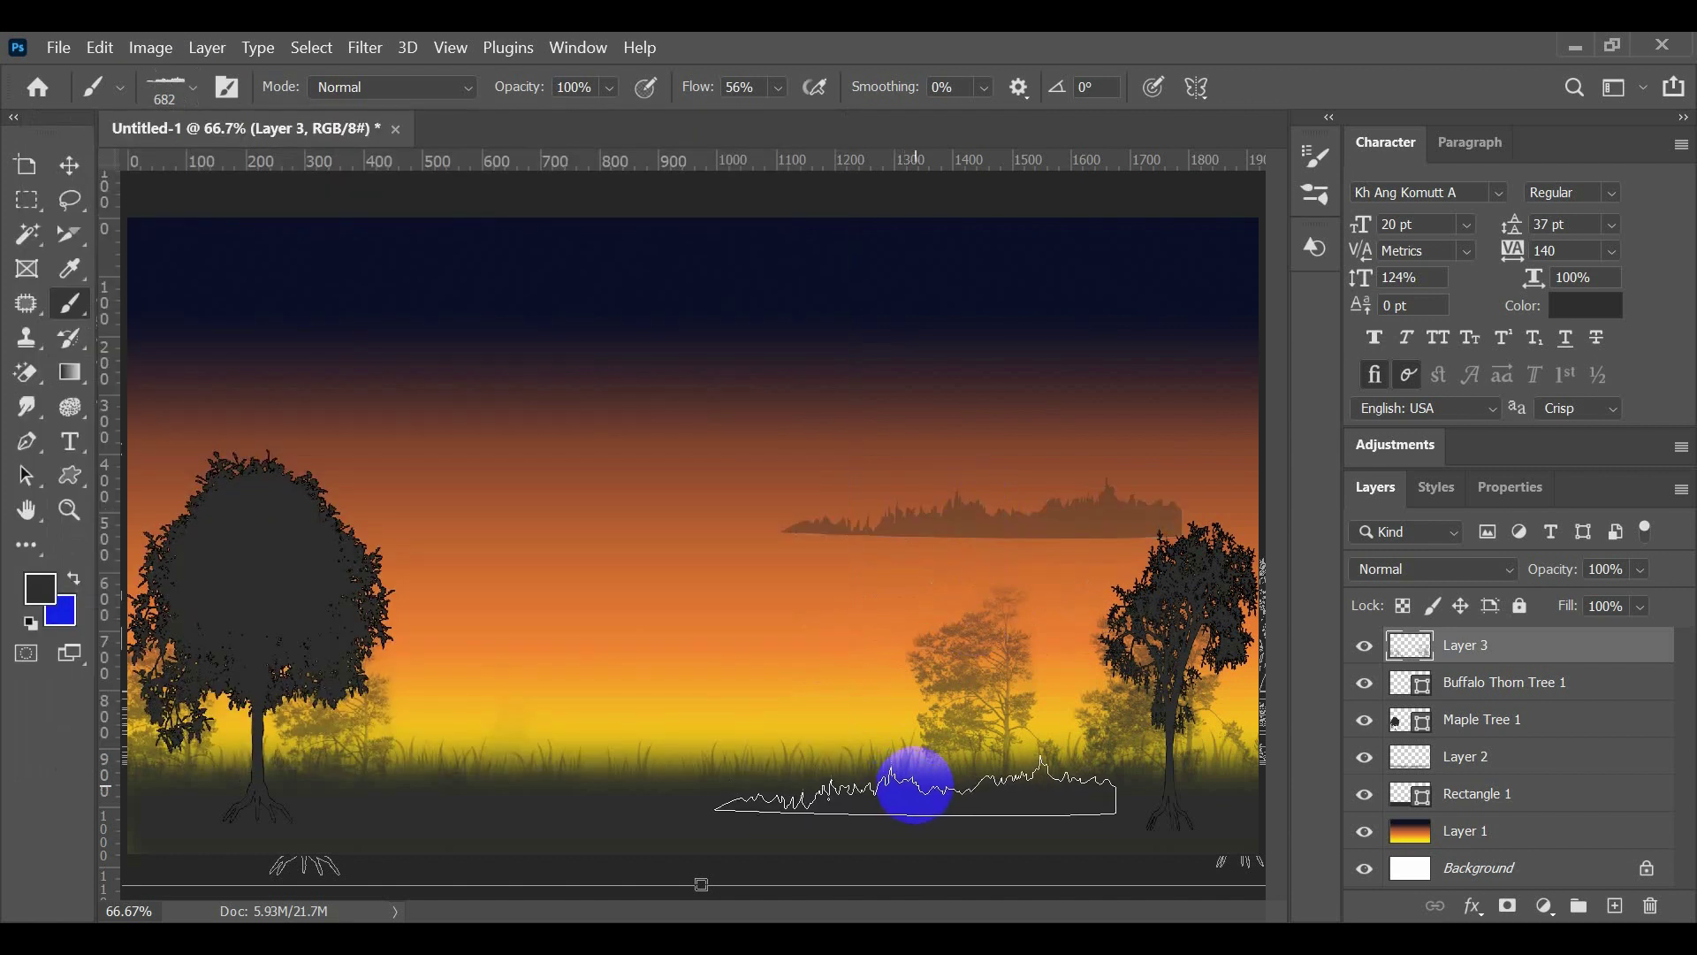
left_click_drag(914, 764, 871, 766)
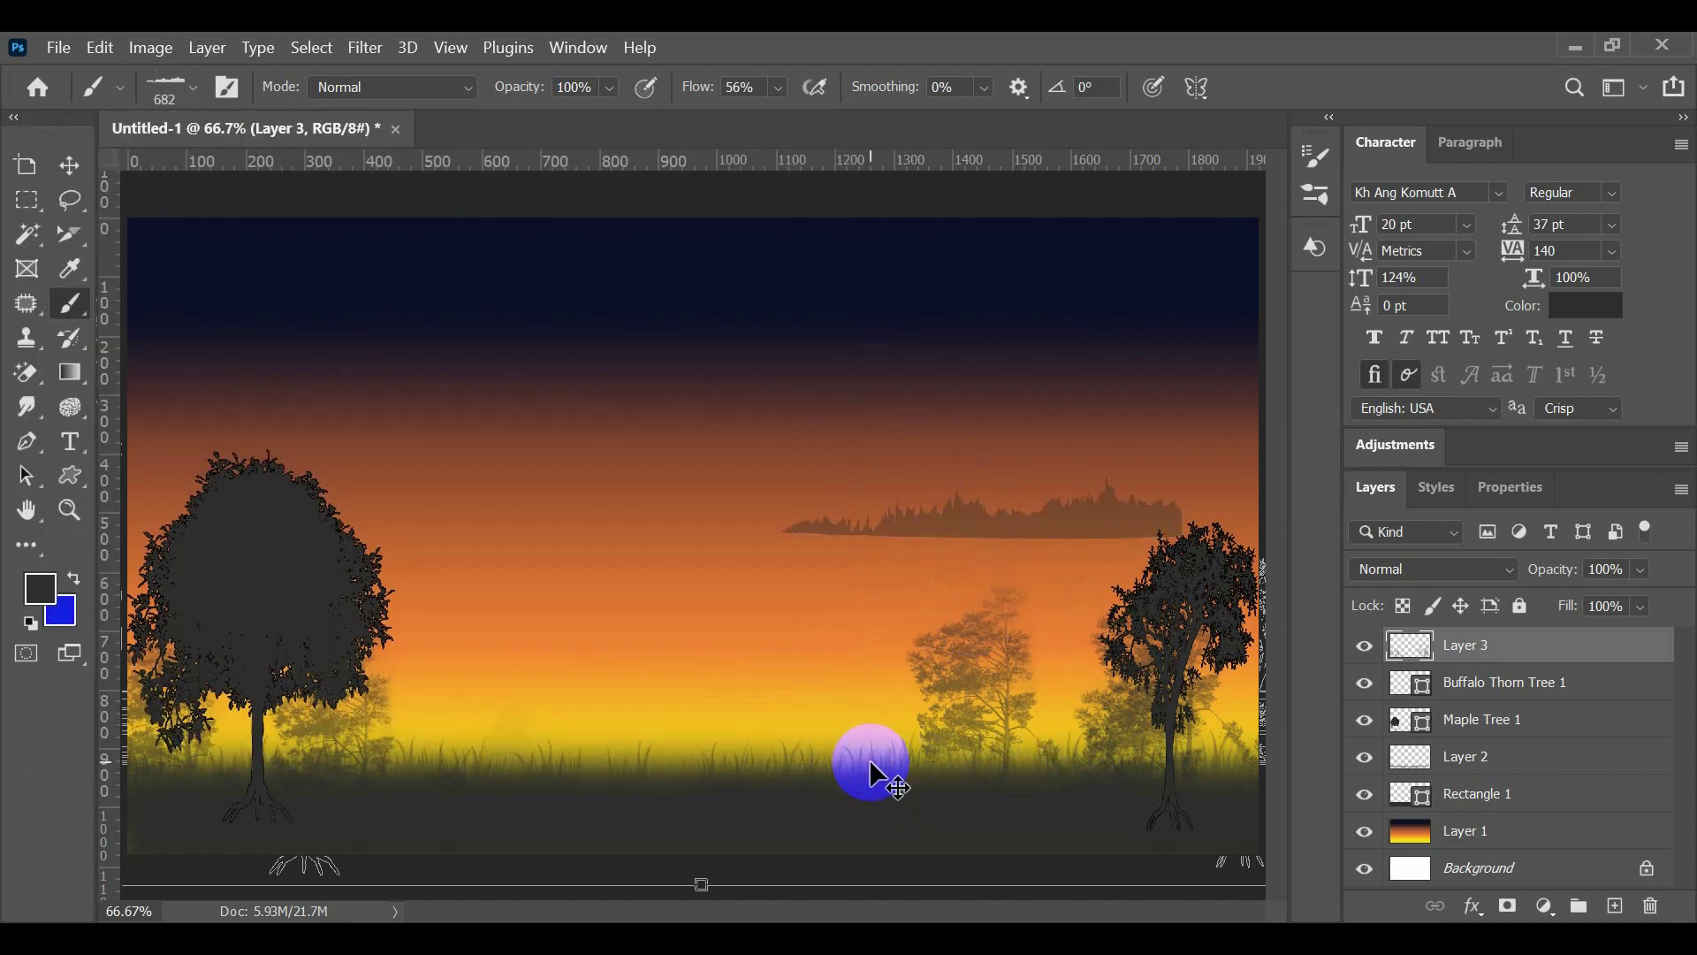
key("ctrl+z")
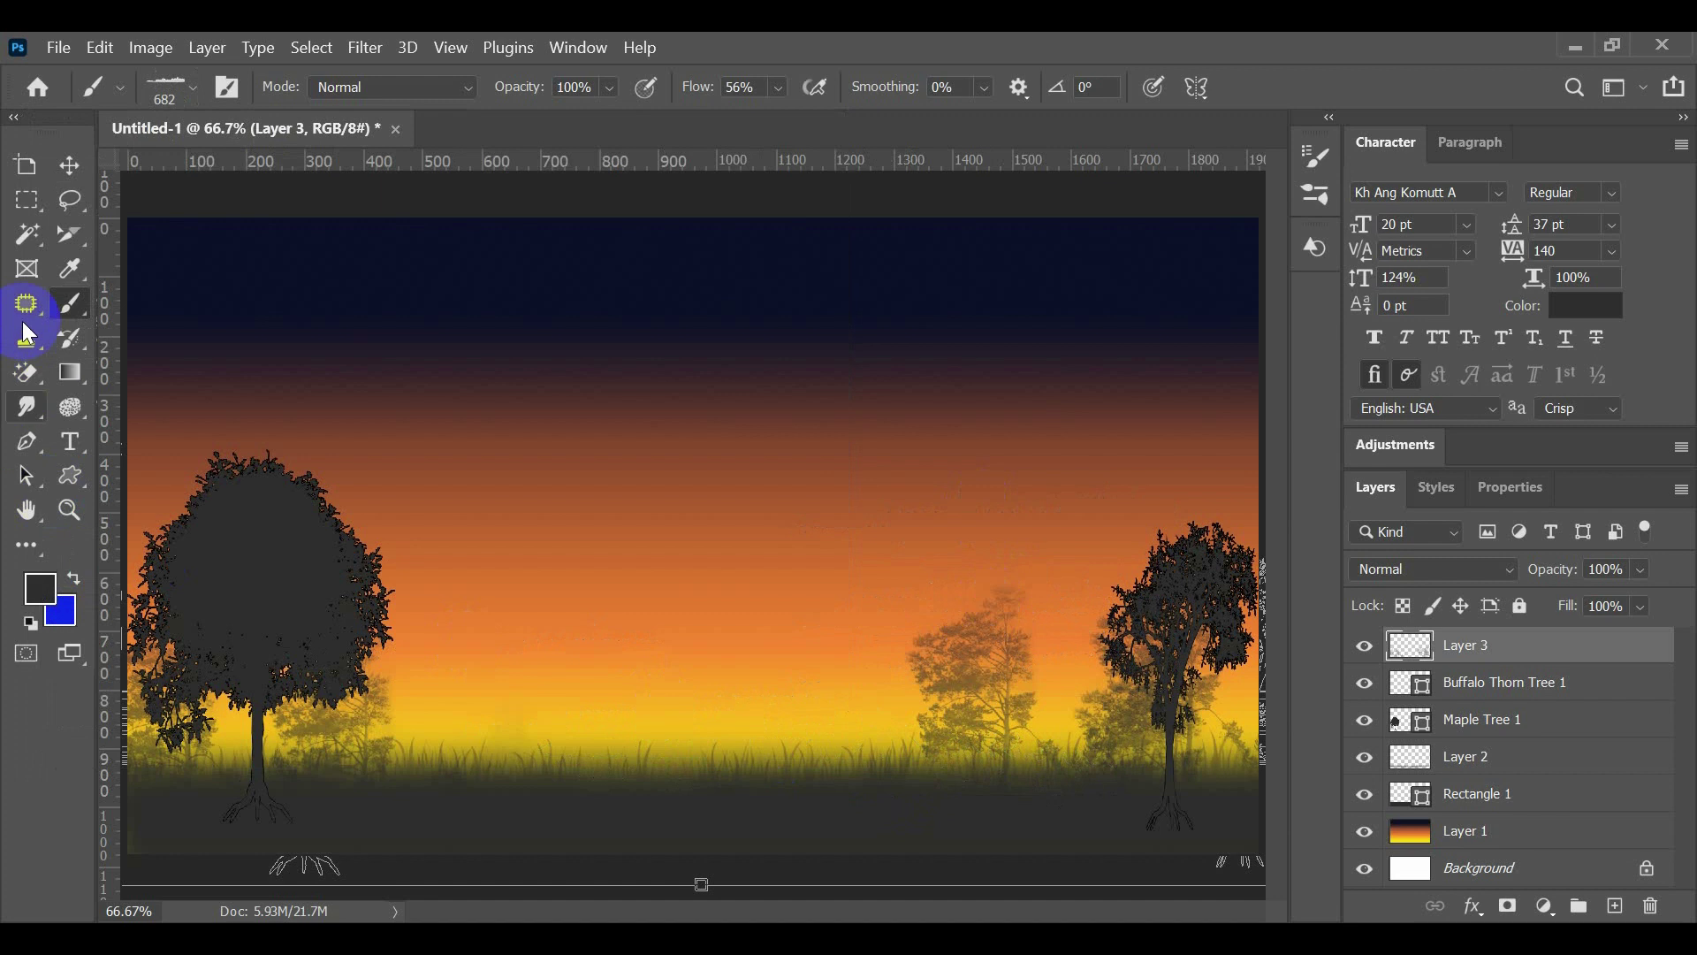
Step: Try several brushes of the landscape_brushes_by_lileya set and pick the 657 px mountain ridge one
left_click(78, 313)
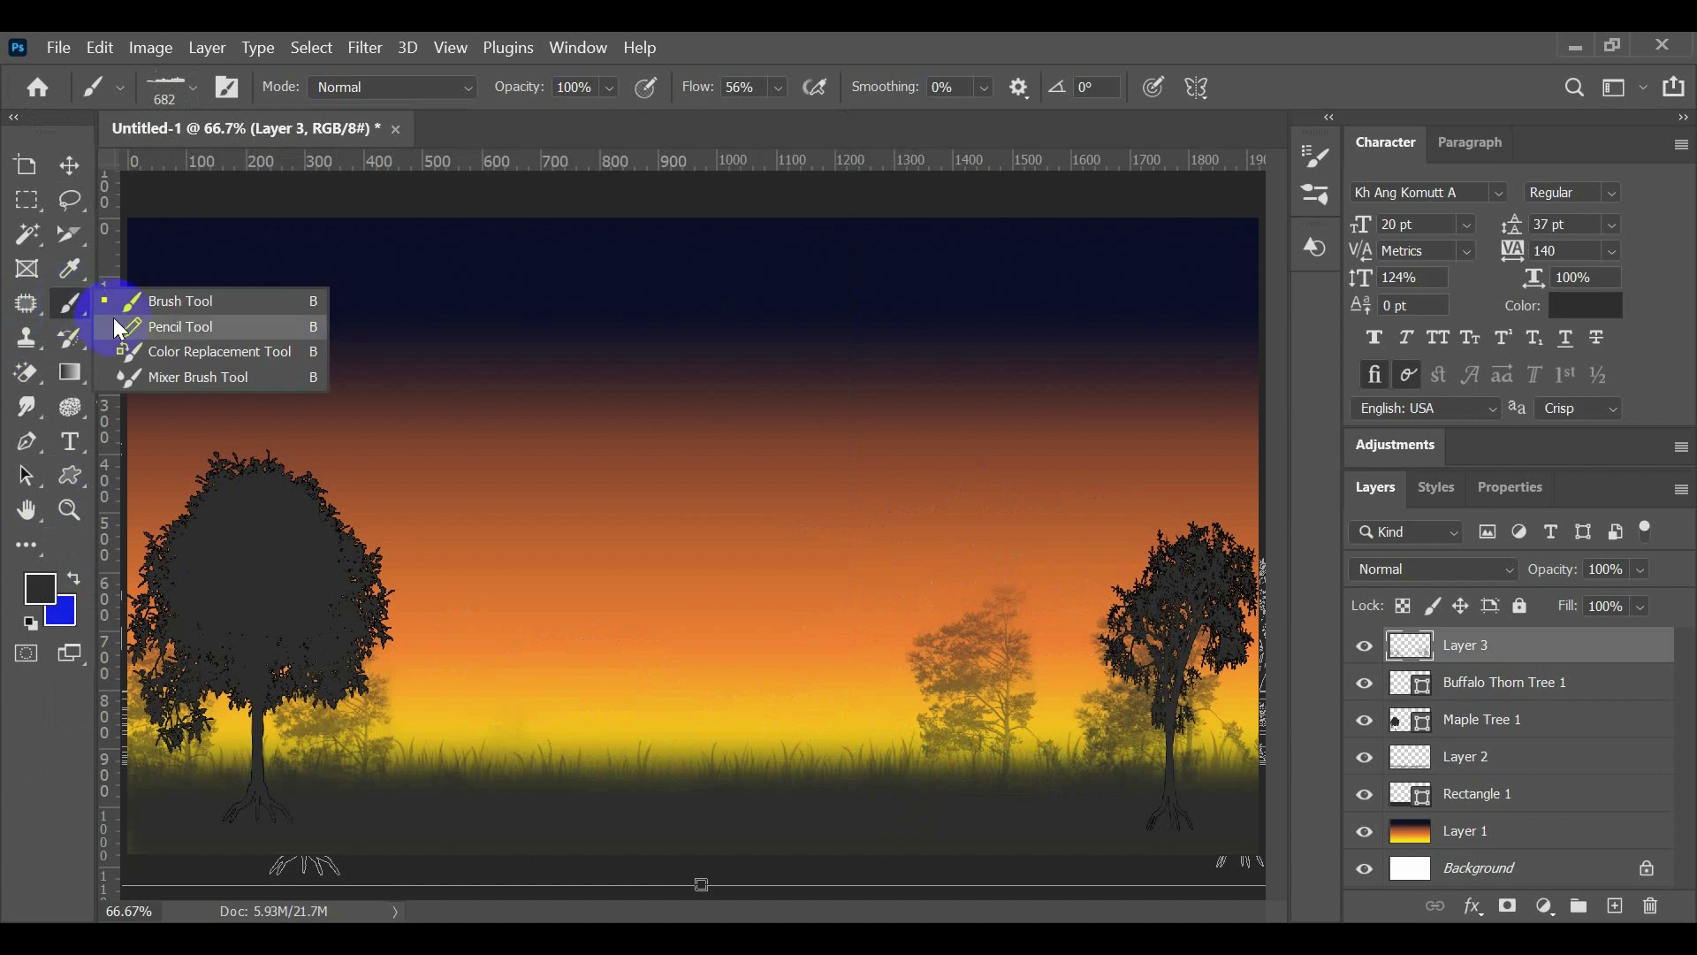
left_click(184, 86)
left_click(382, 470)
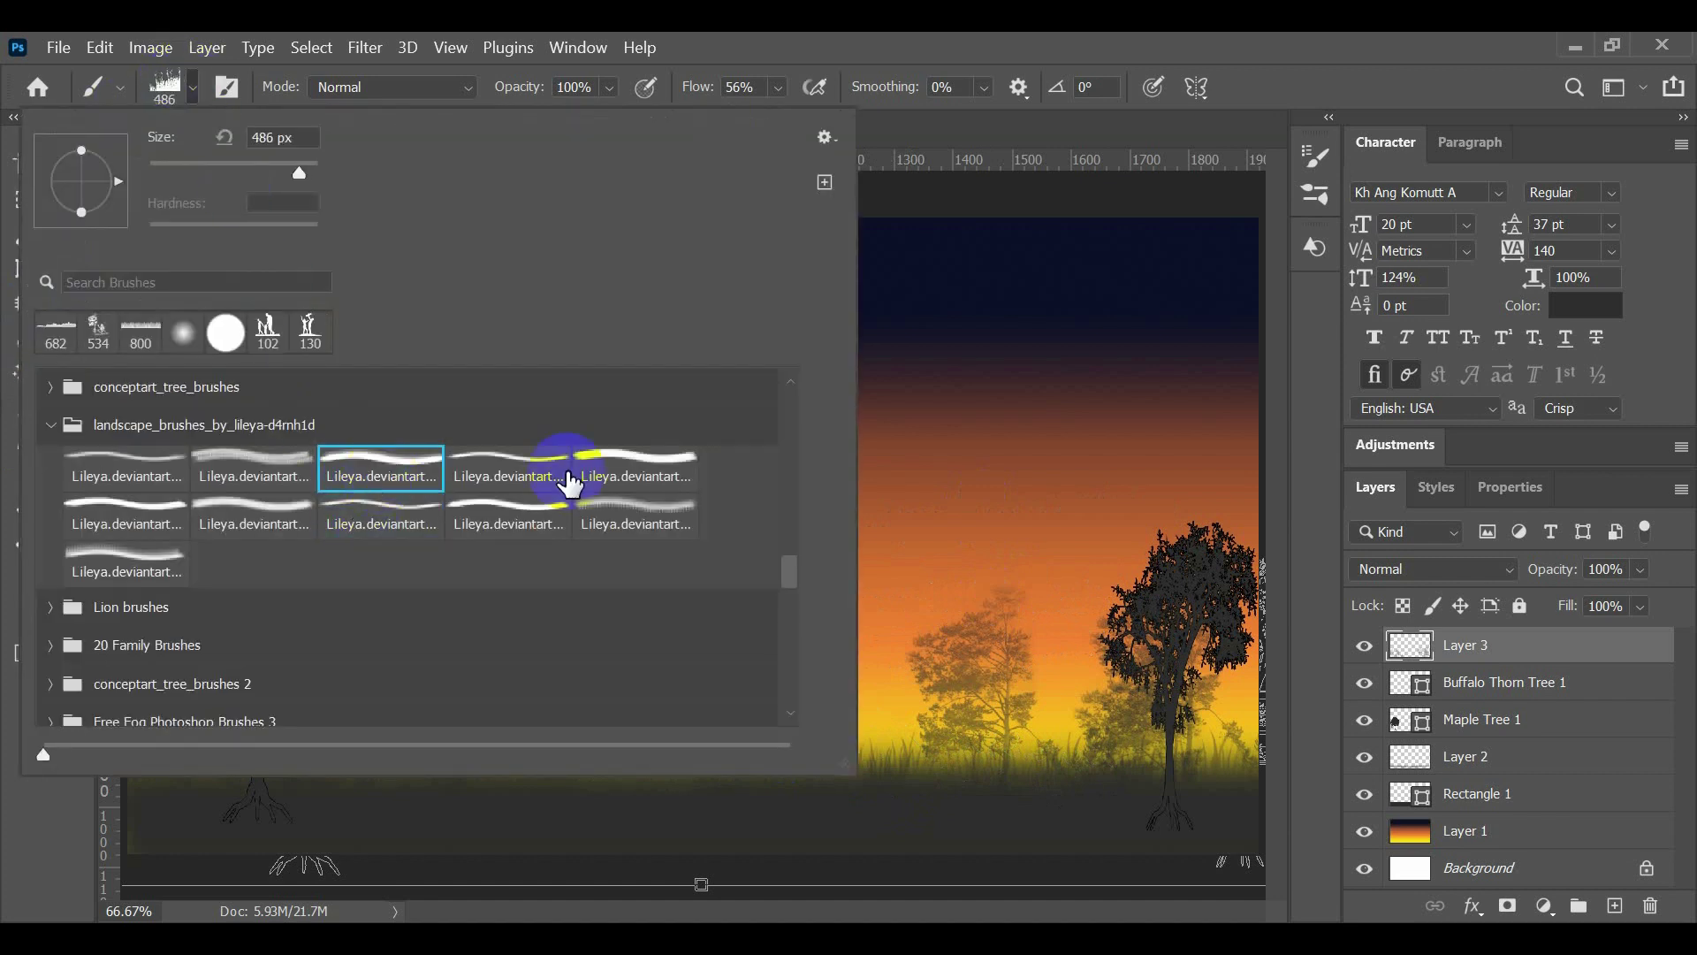
left_click(254, 468)
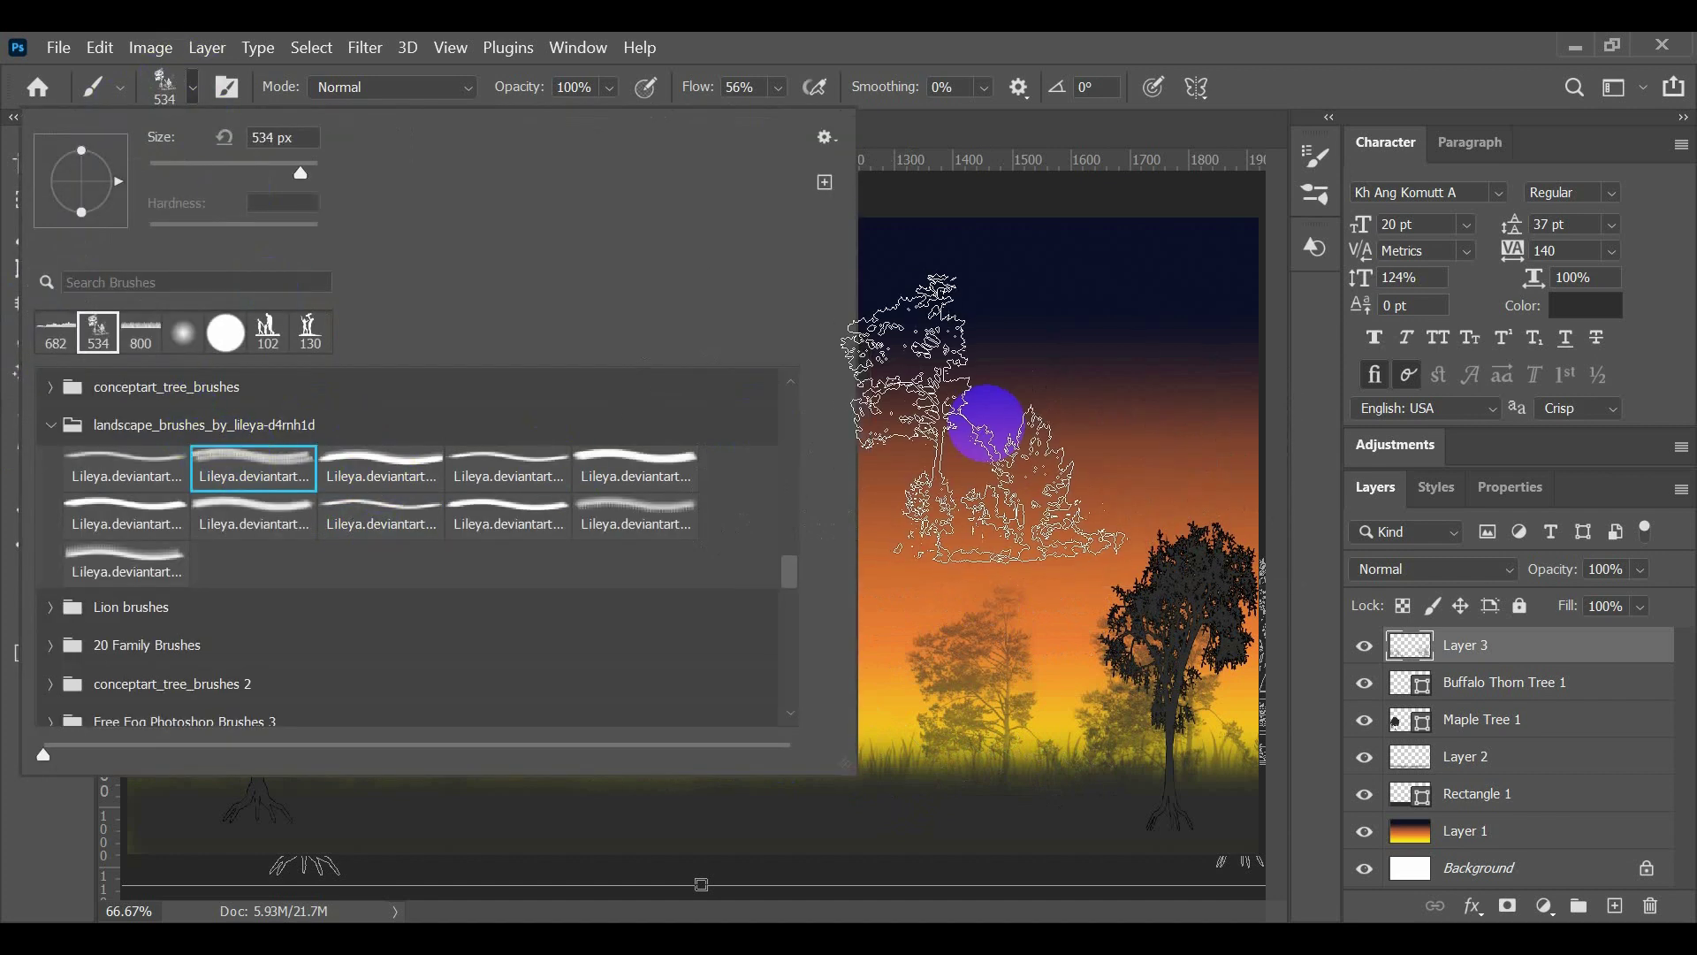
left_click(130, 466)
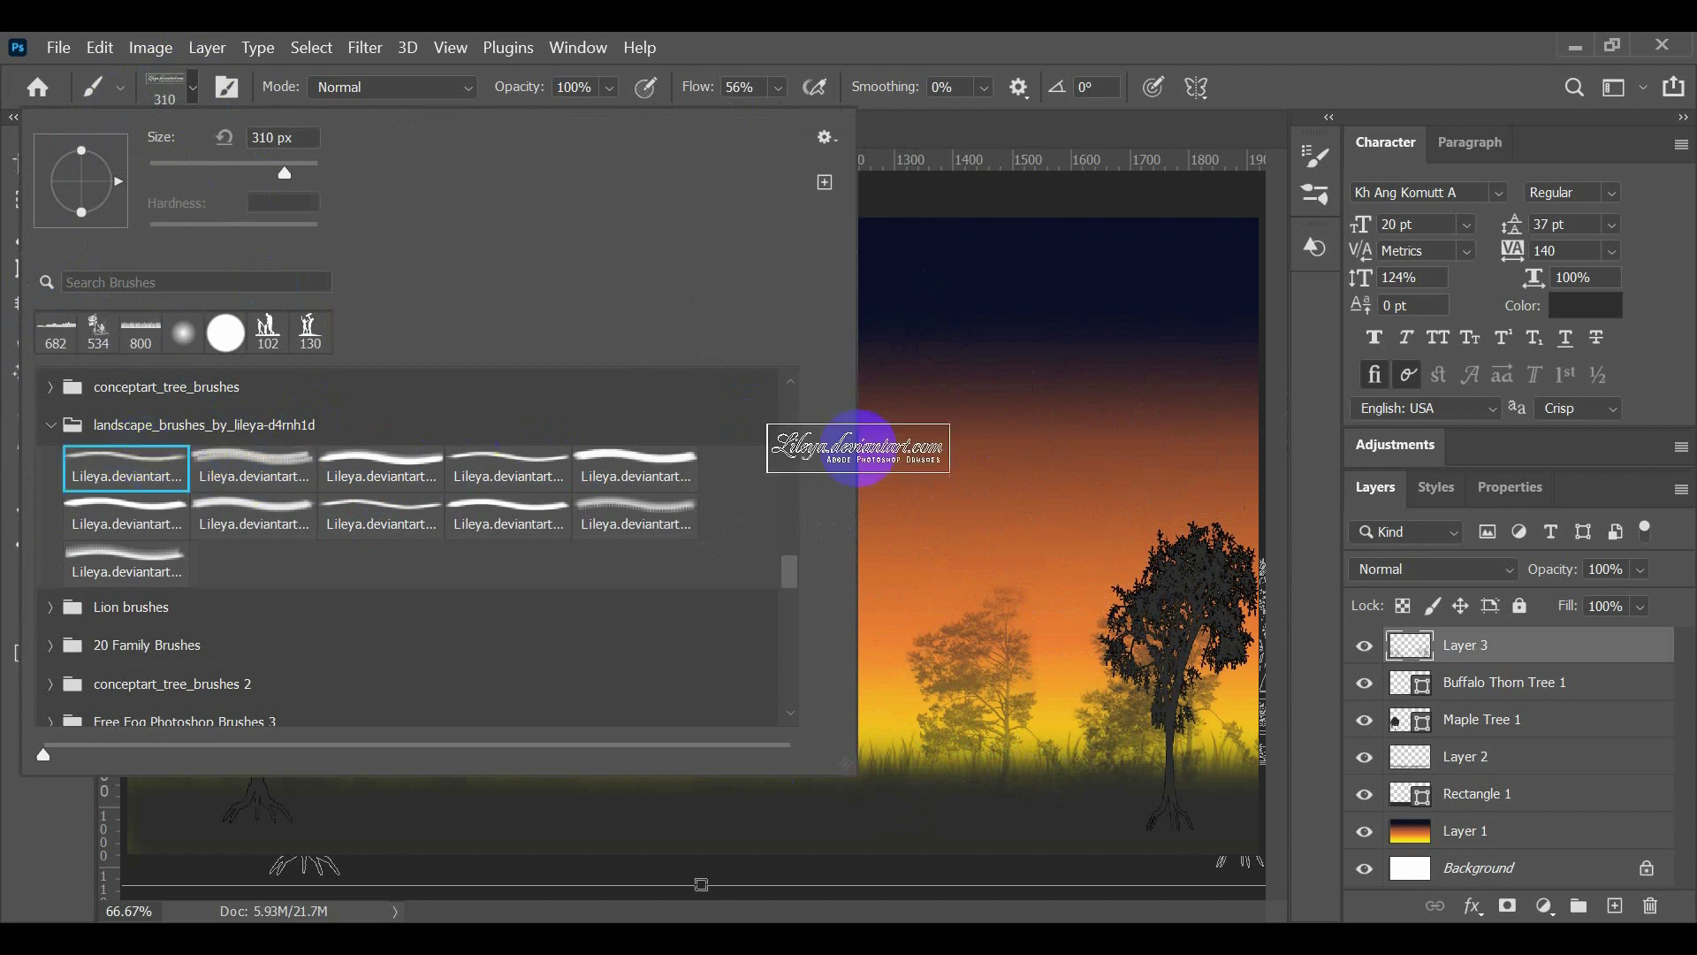
left_click(372, 475)
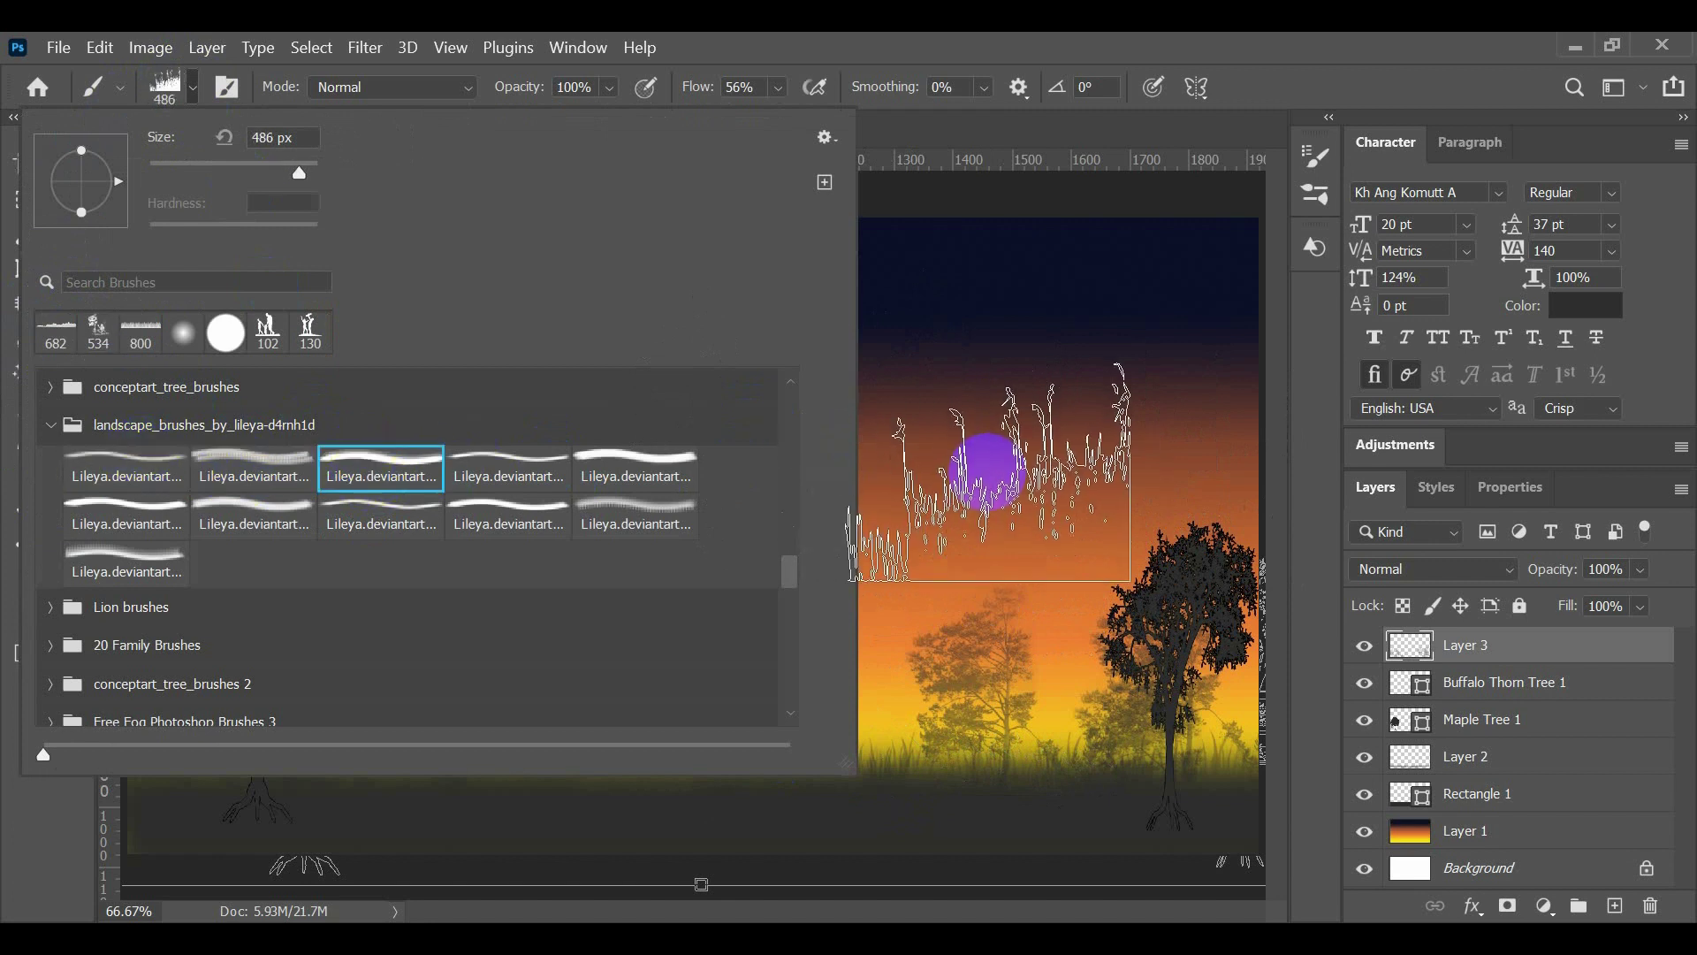
left_click(541, 455)
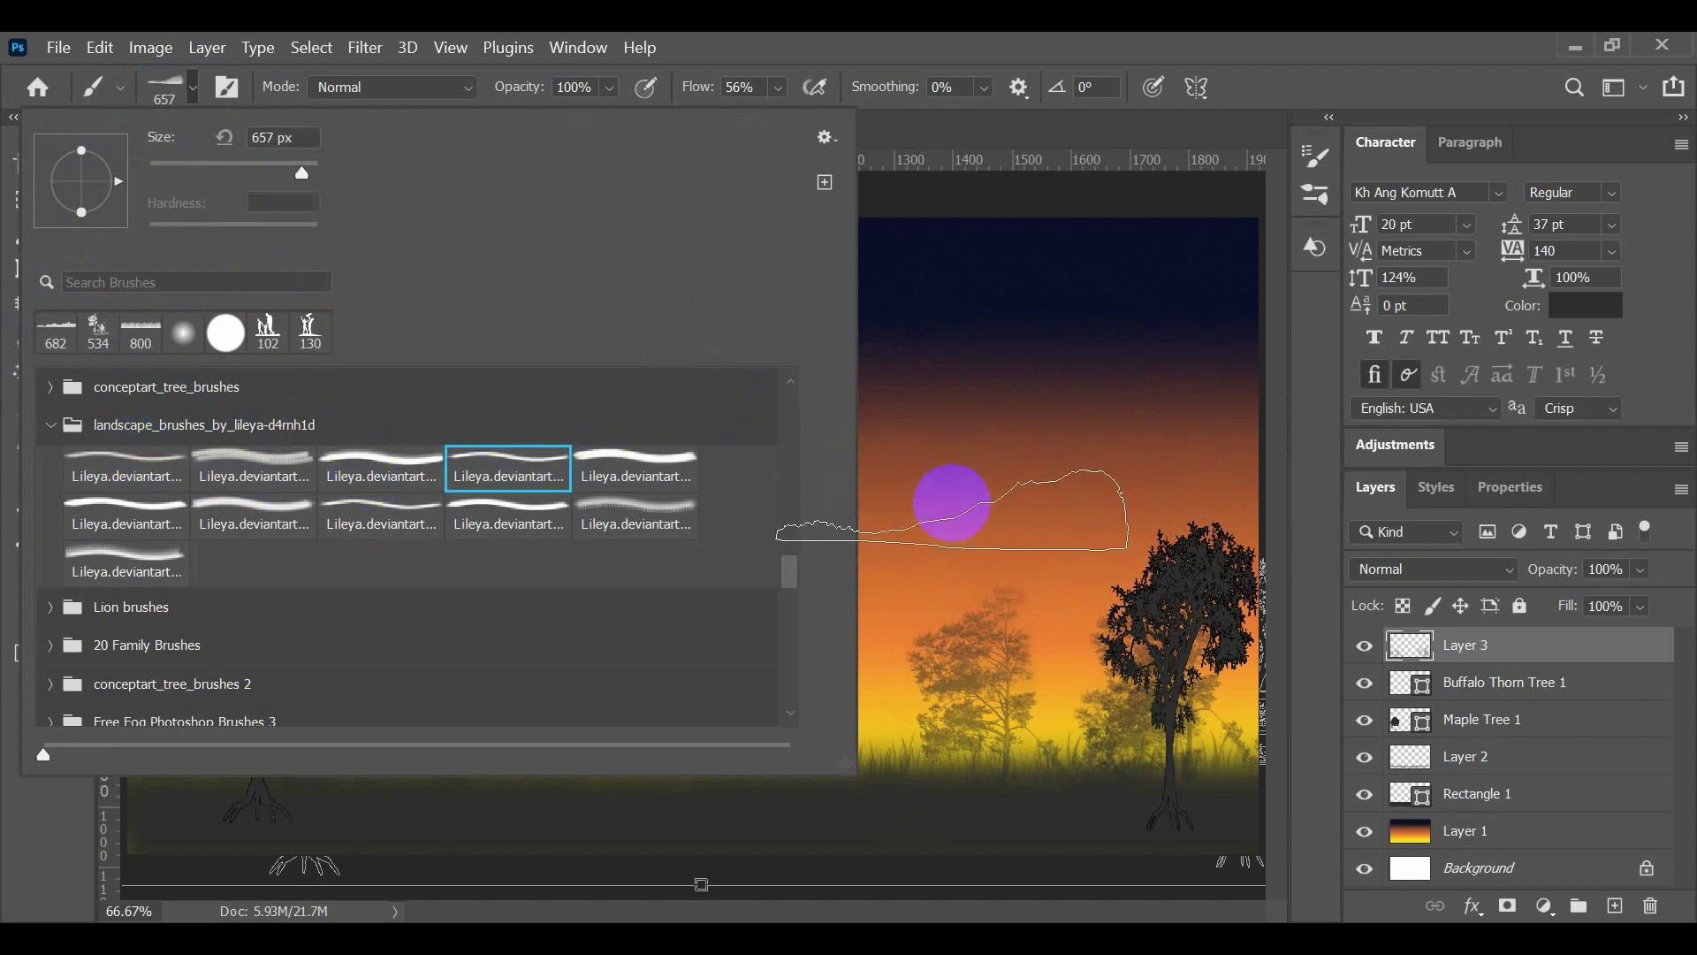
Step: Try stamping the mountain ridge in the sky directly on Layer 3 and transforming it, and undo the attempt
left_click(947, 457)
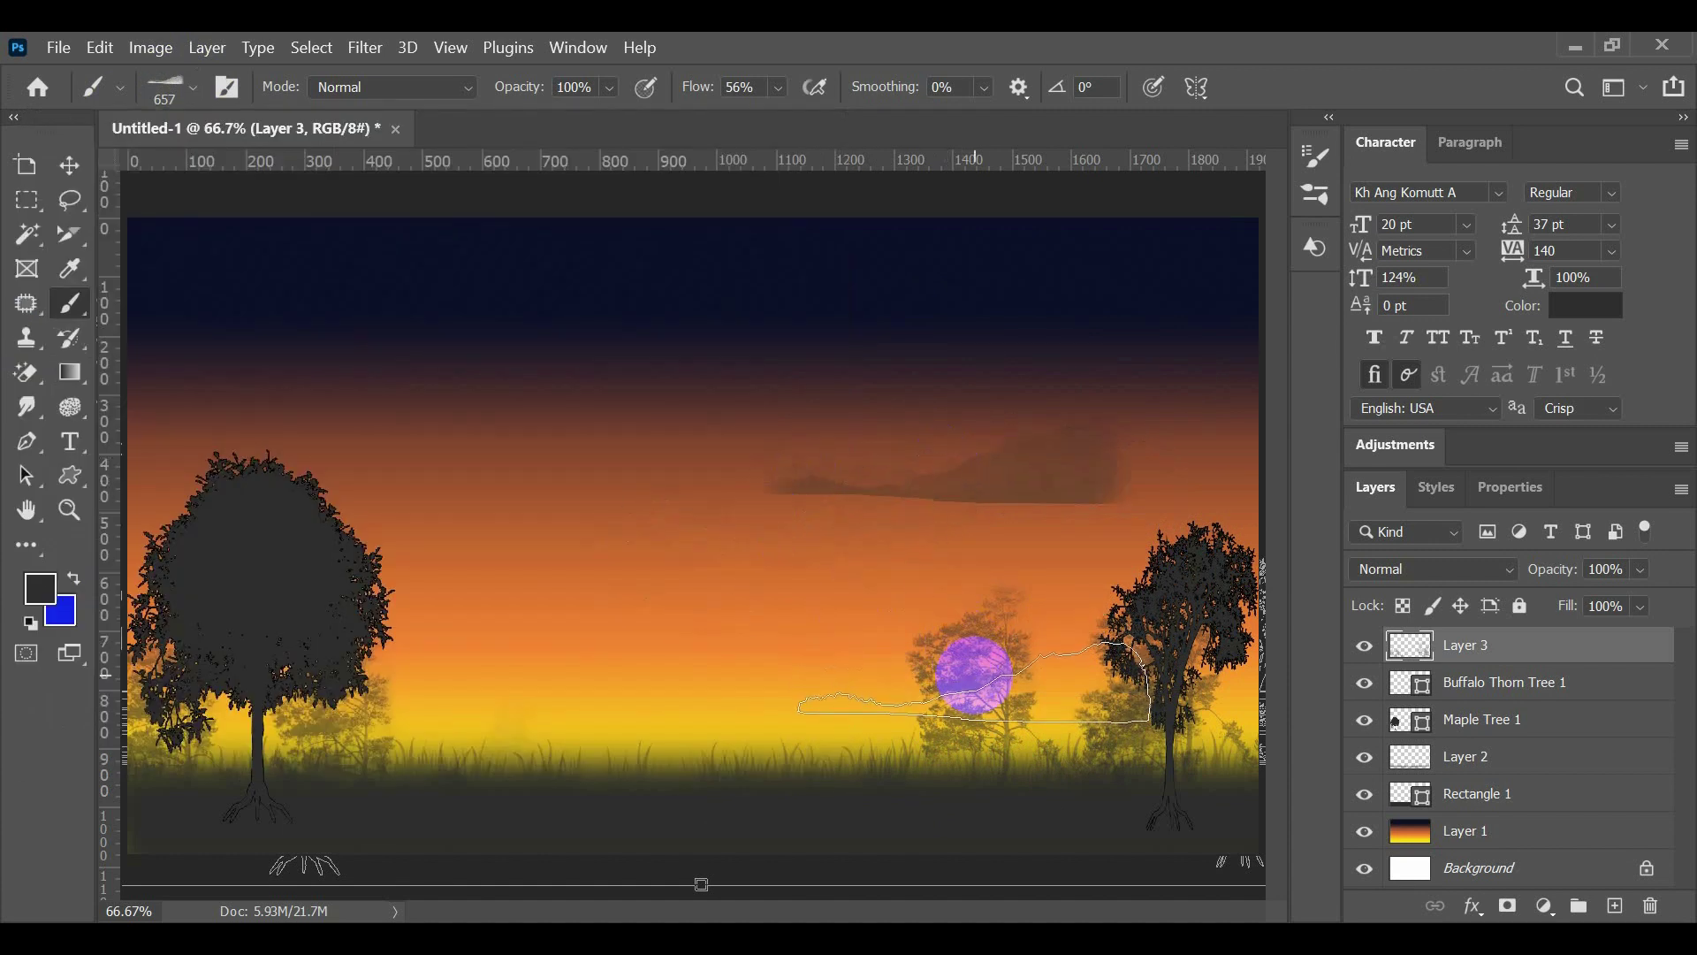
key("ctrl+z")
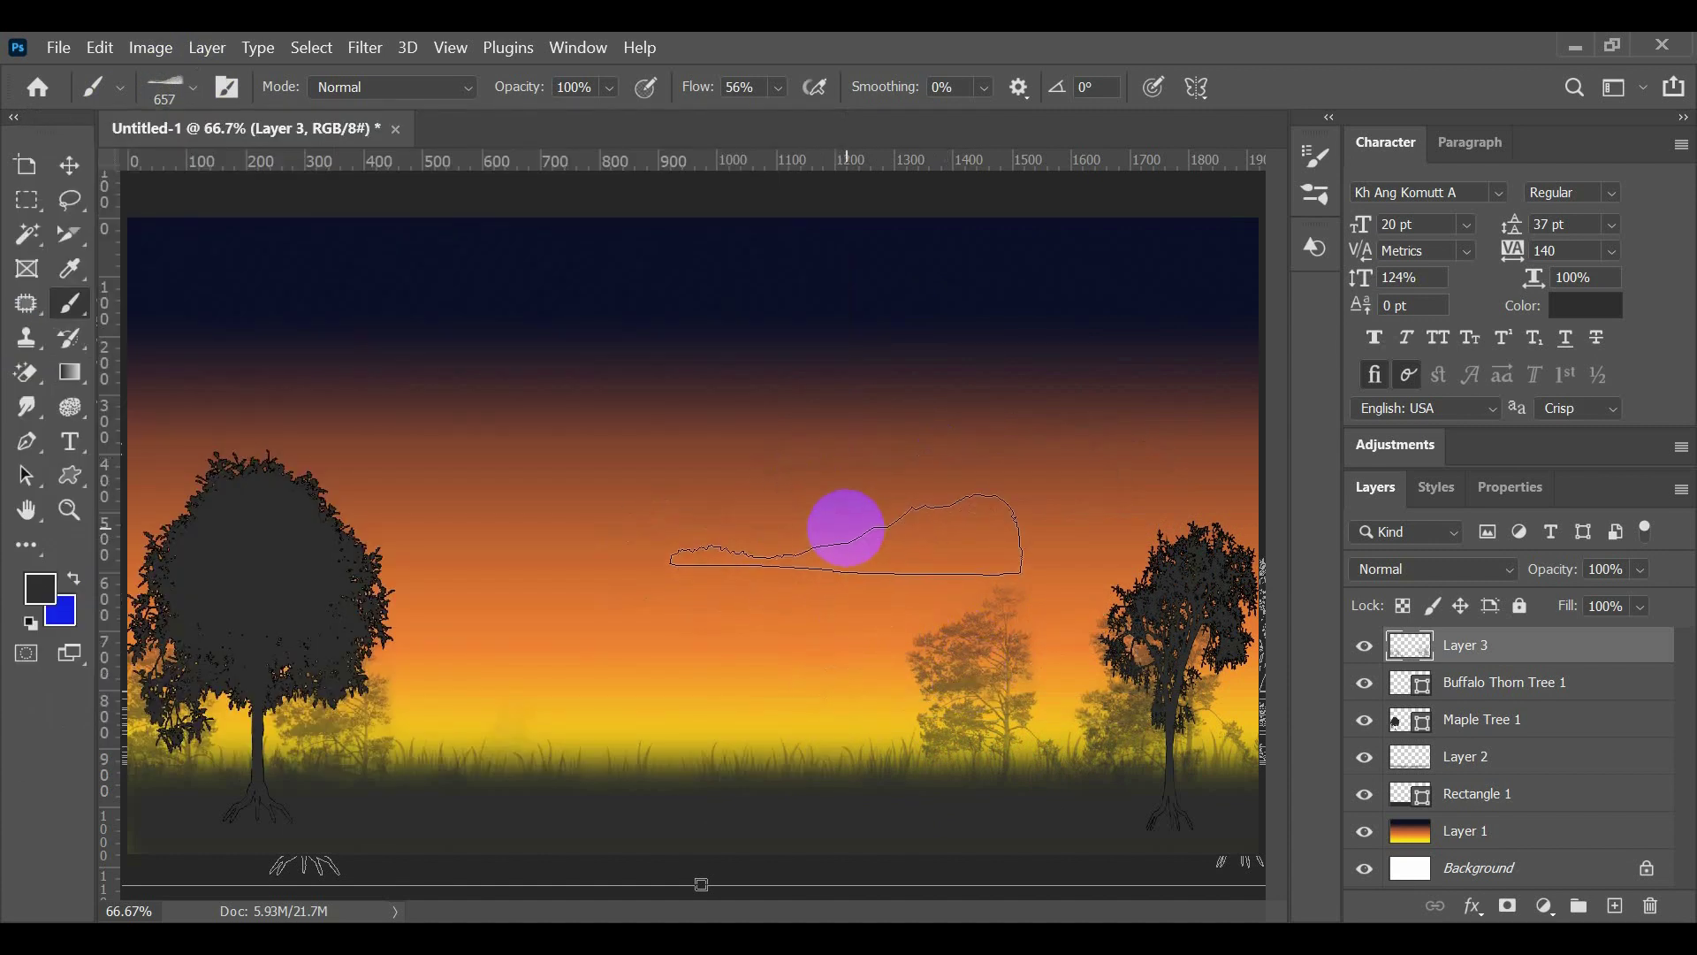
left_click(885, 491)
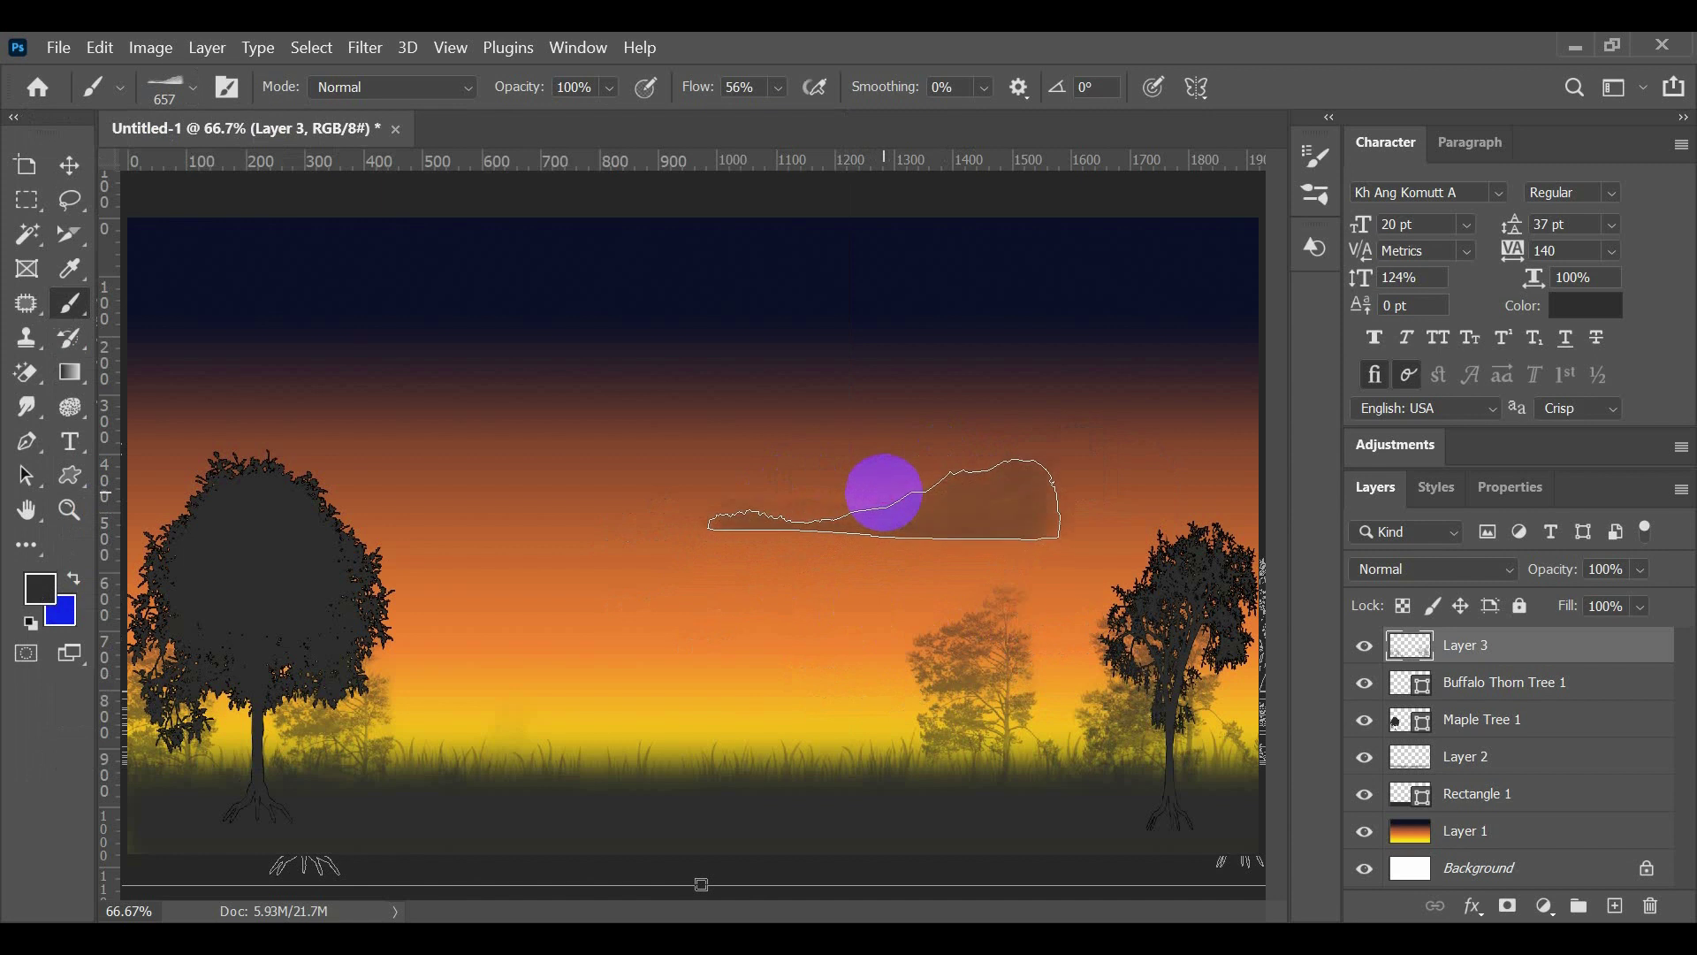
key("ctrl+t")
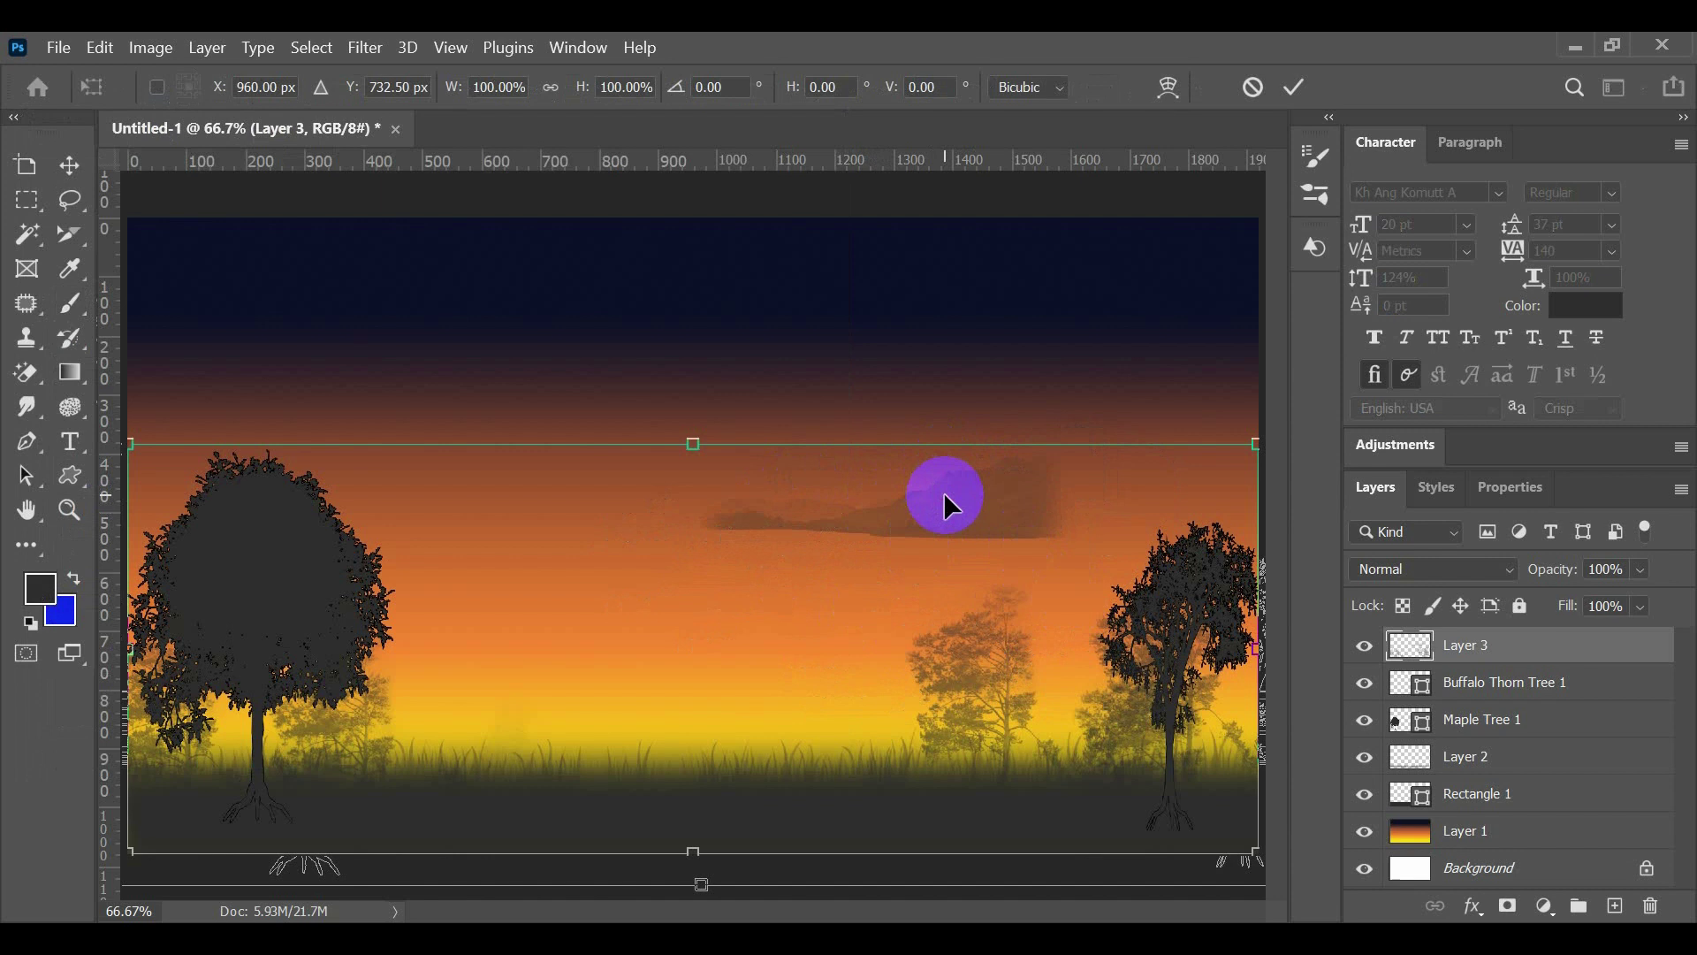
left_click(1297, 92)
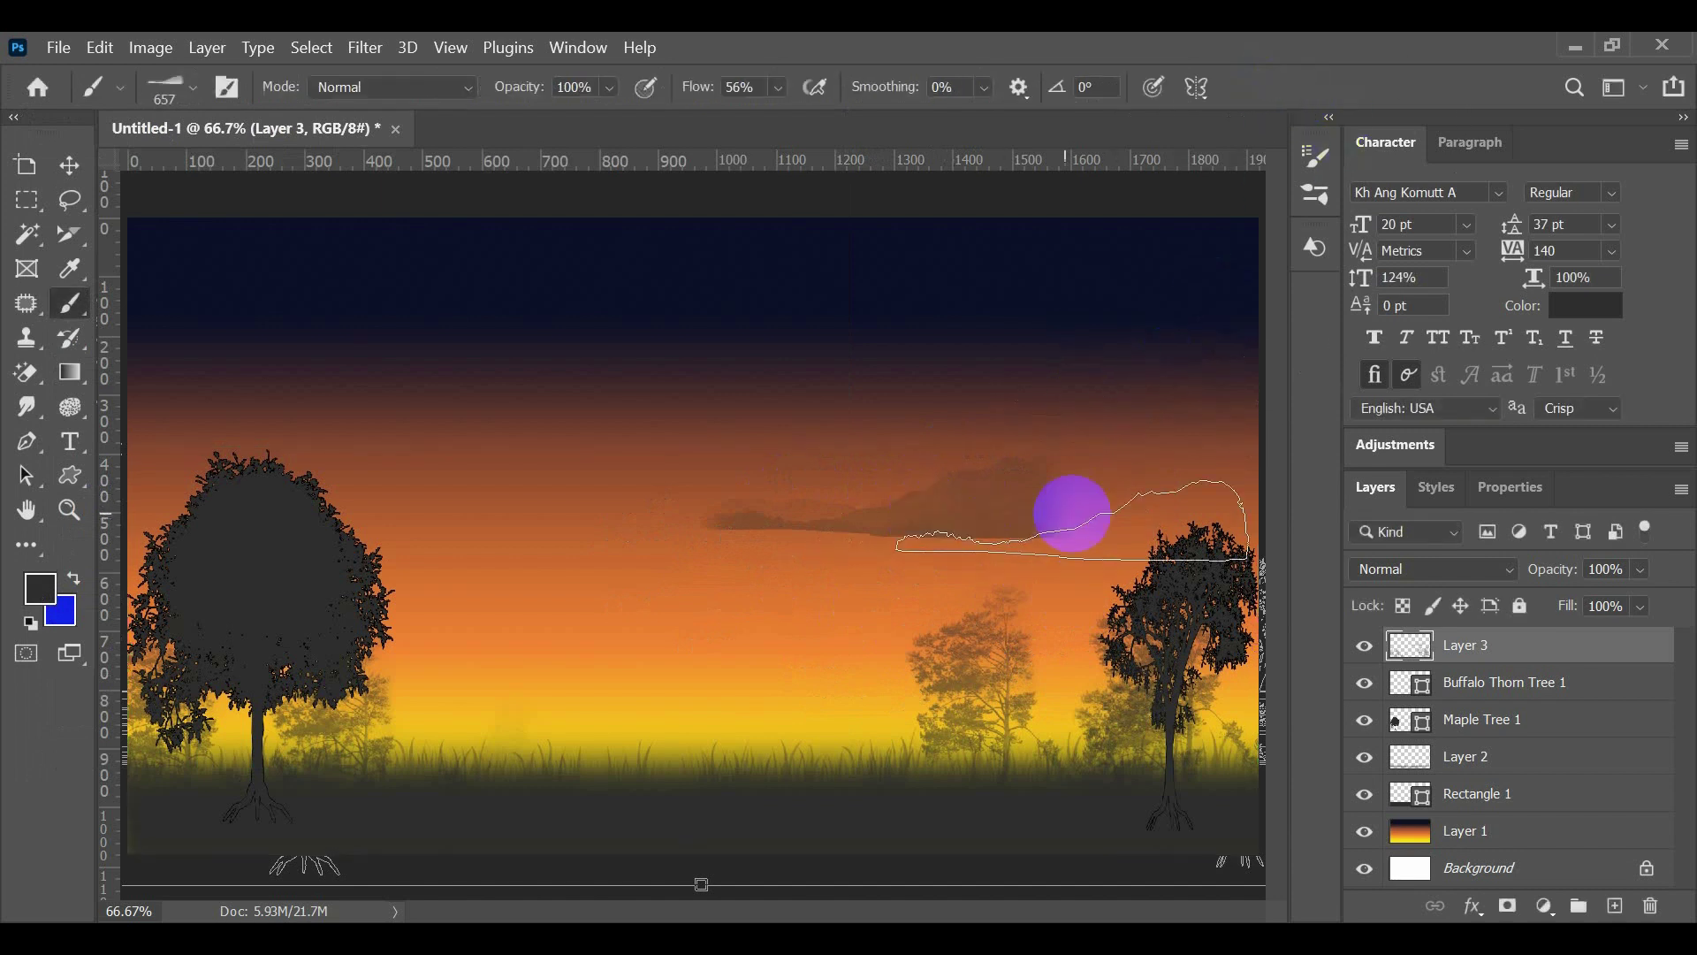
left_click_drag(1240, 511, 1628, 918)
Step: Add a new layer above Layer 3 and stamp the mountain ridge once in the sky between the two trees
left_click(1614, 911)
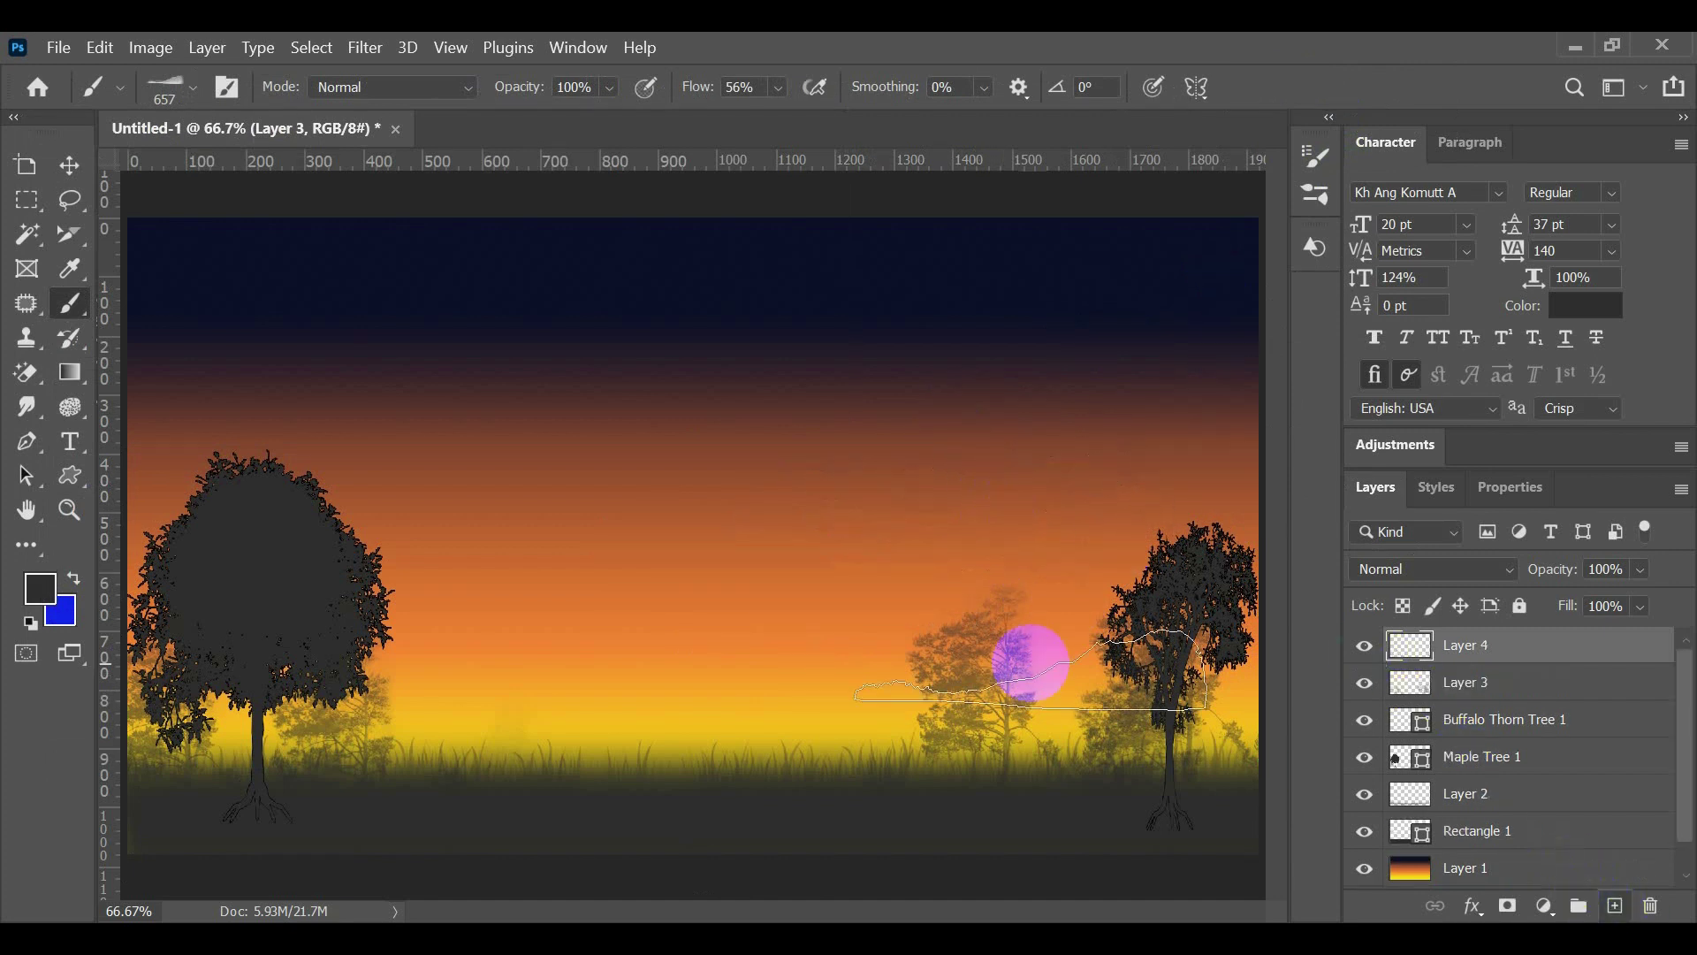
left_click(840, 517)
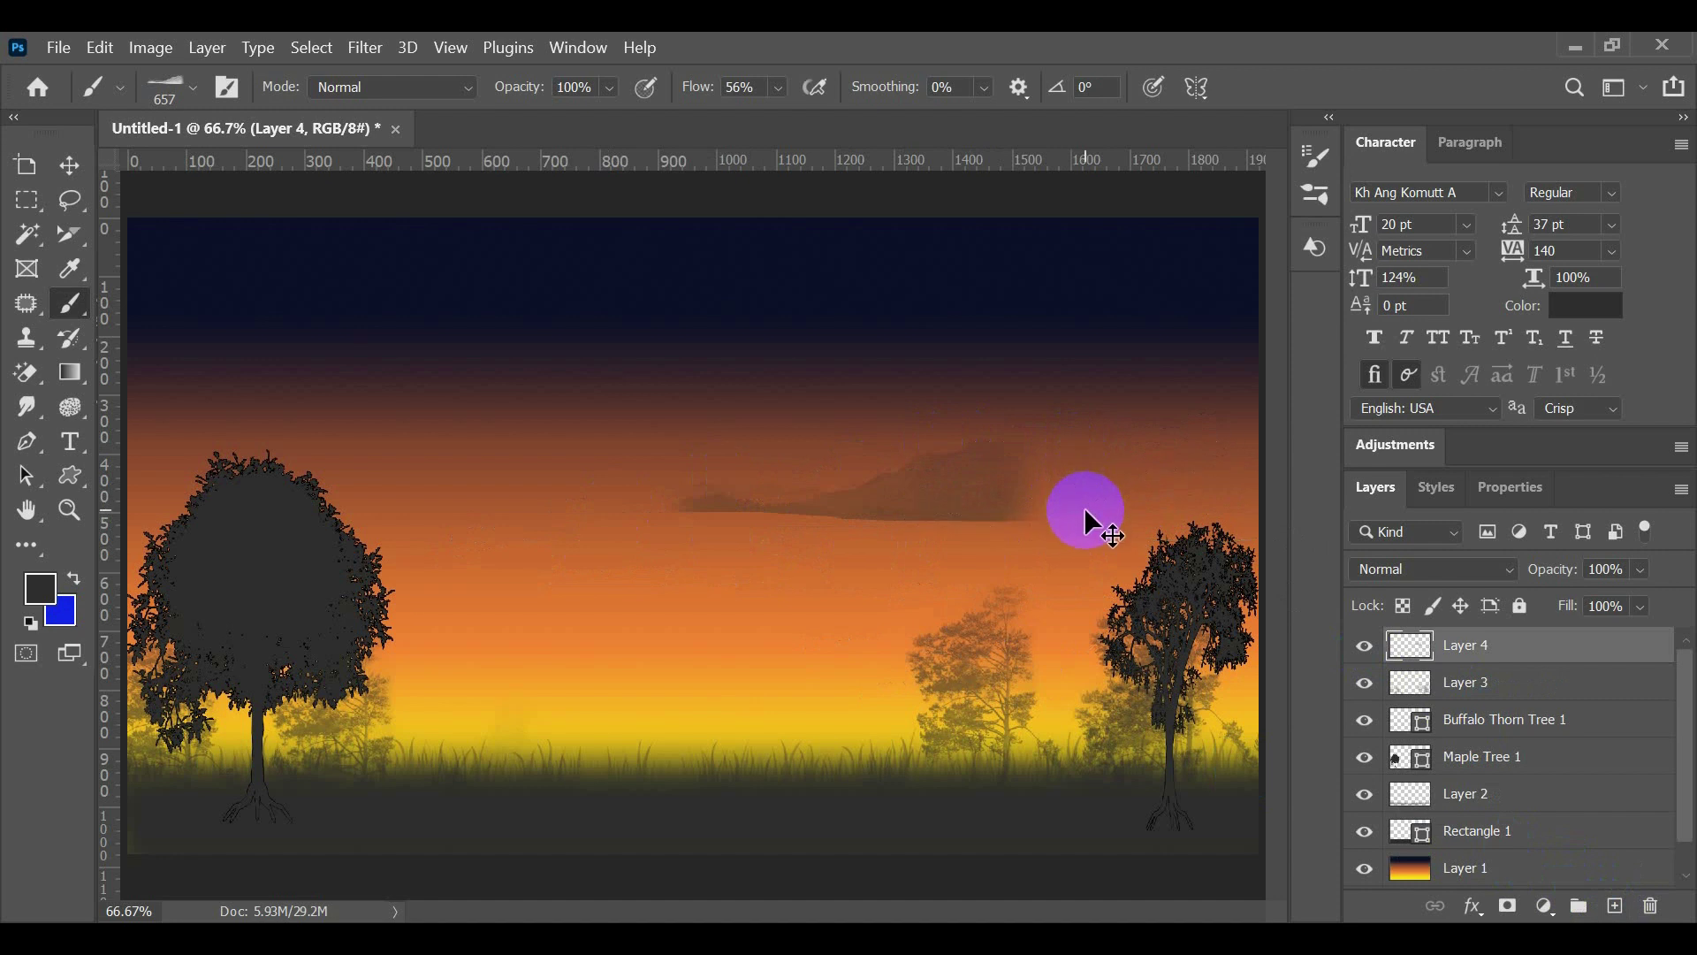
key("ctrl+t")
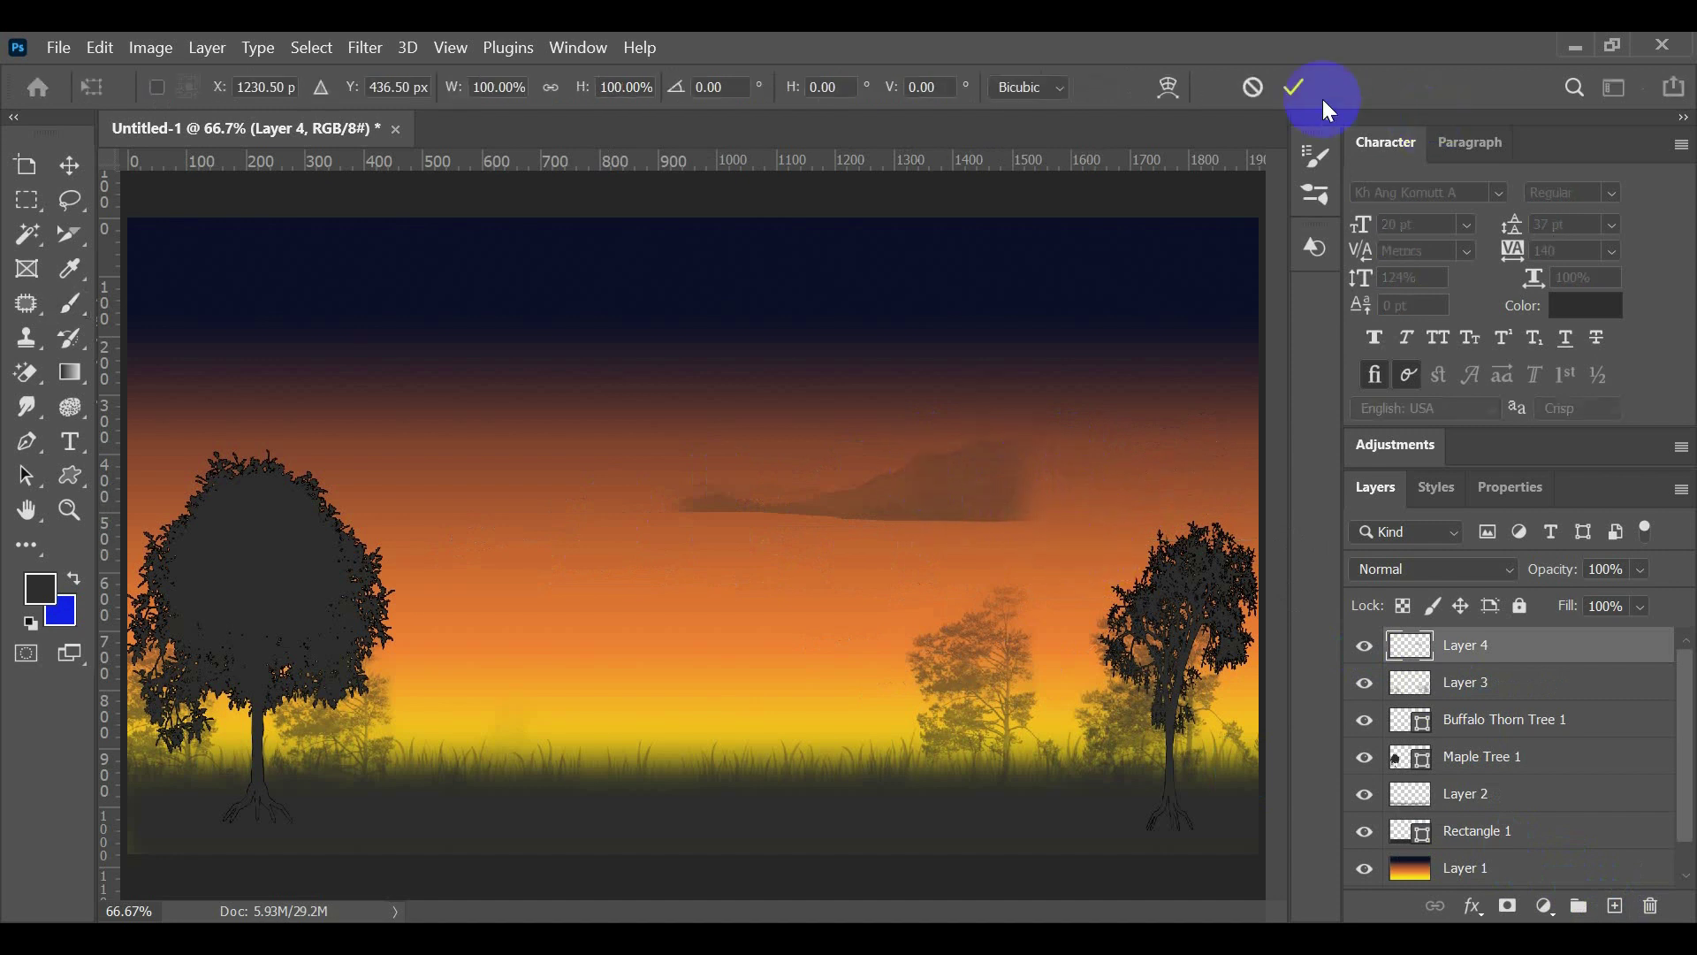
left_click(1296, 86)
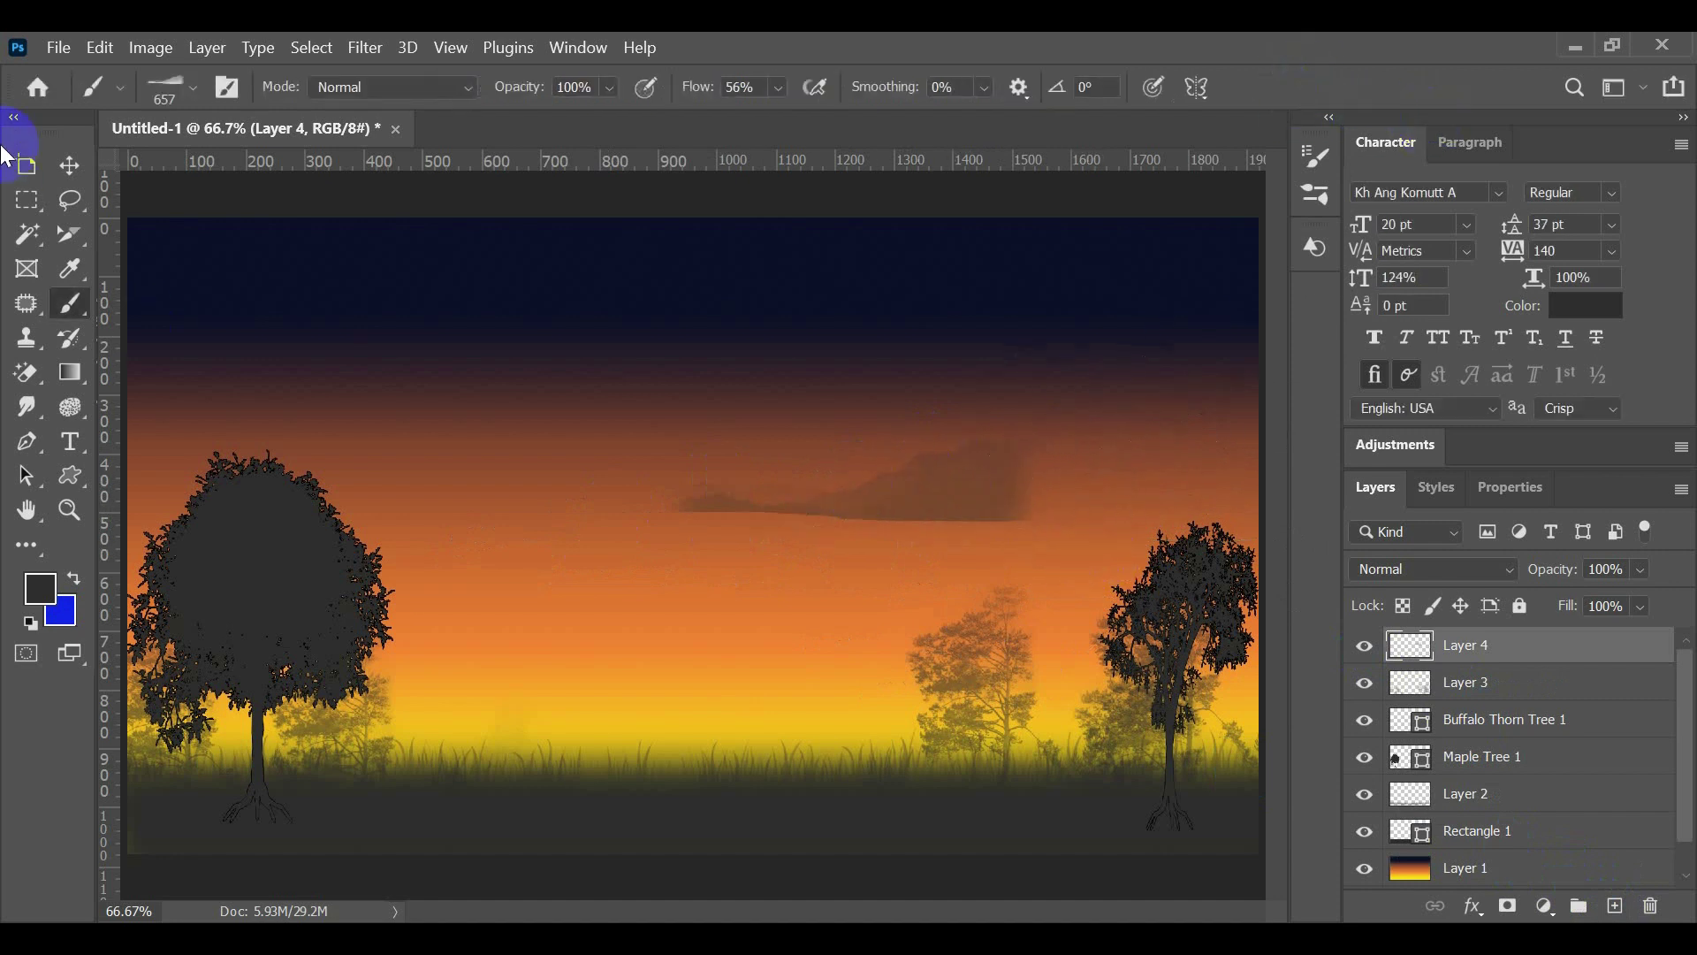
Step: Scale the mountain ridge on Layer 4 to about 236% and spread it across the sky from the maple past the buffalo thorn tree
left_click(78, 169)
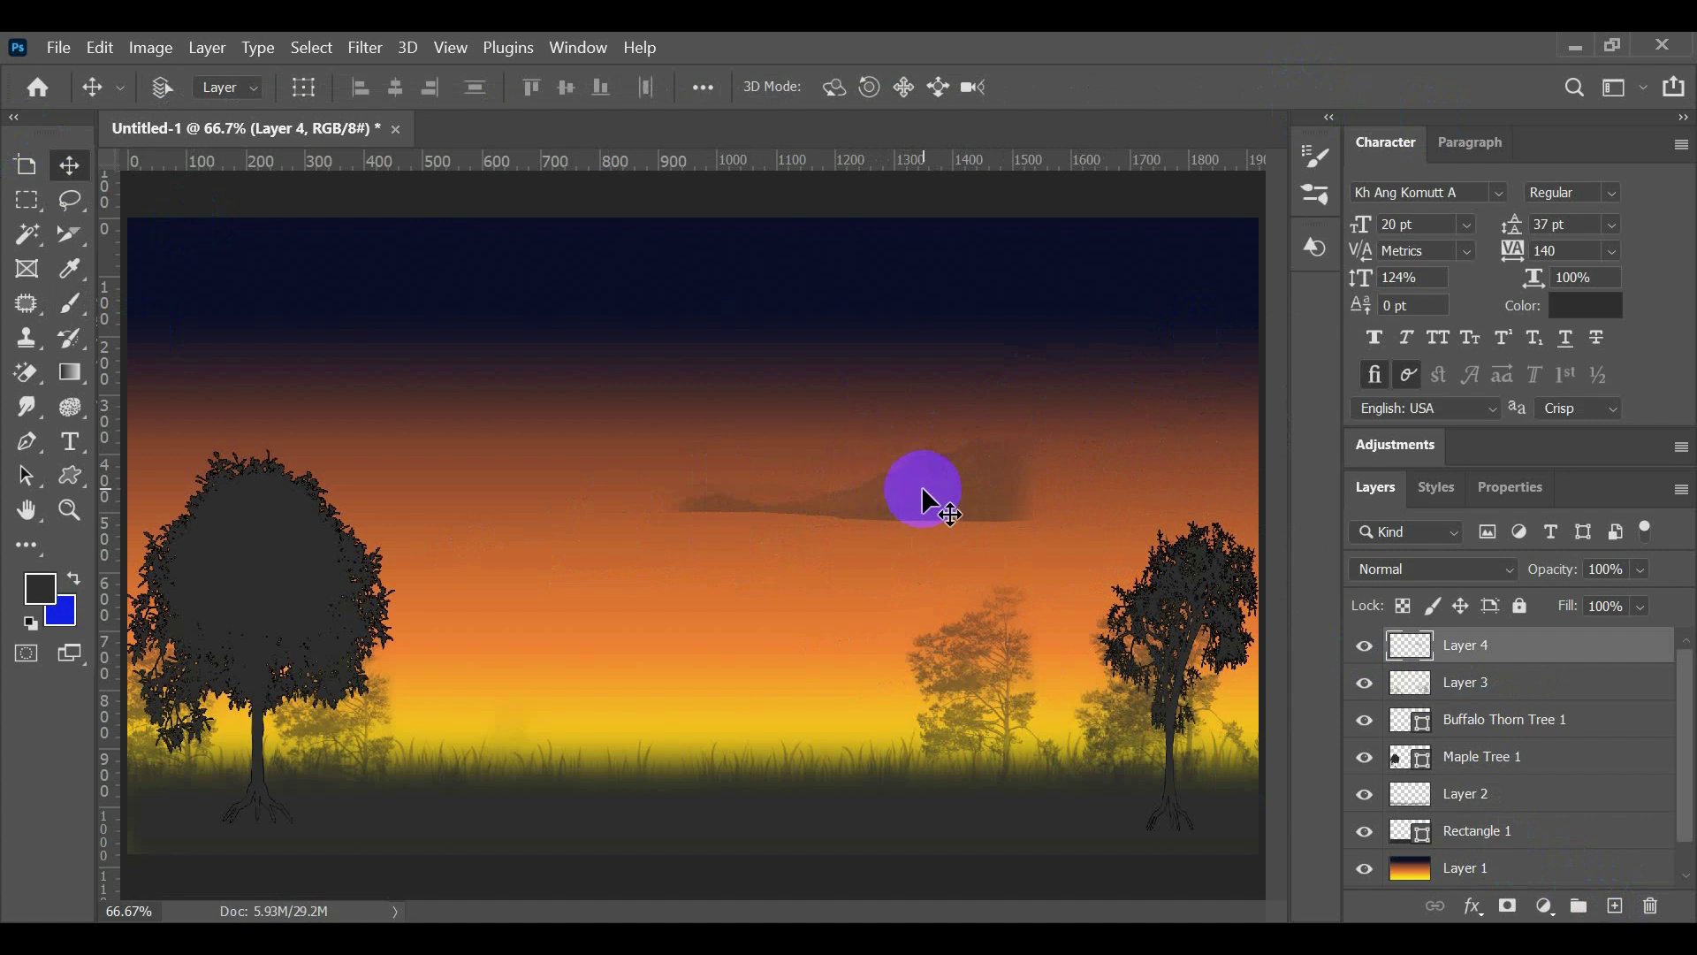
key("ctrl+t")
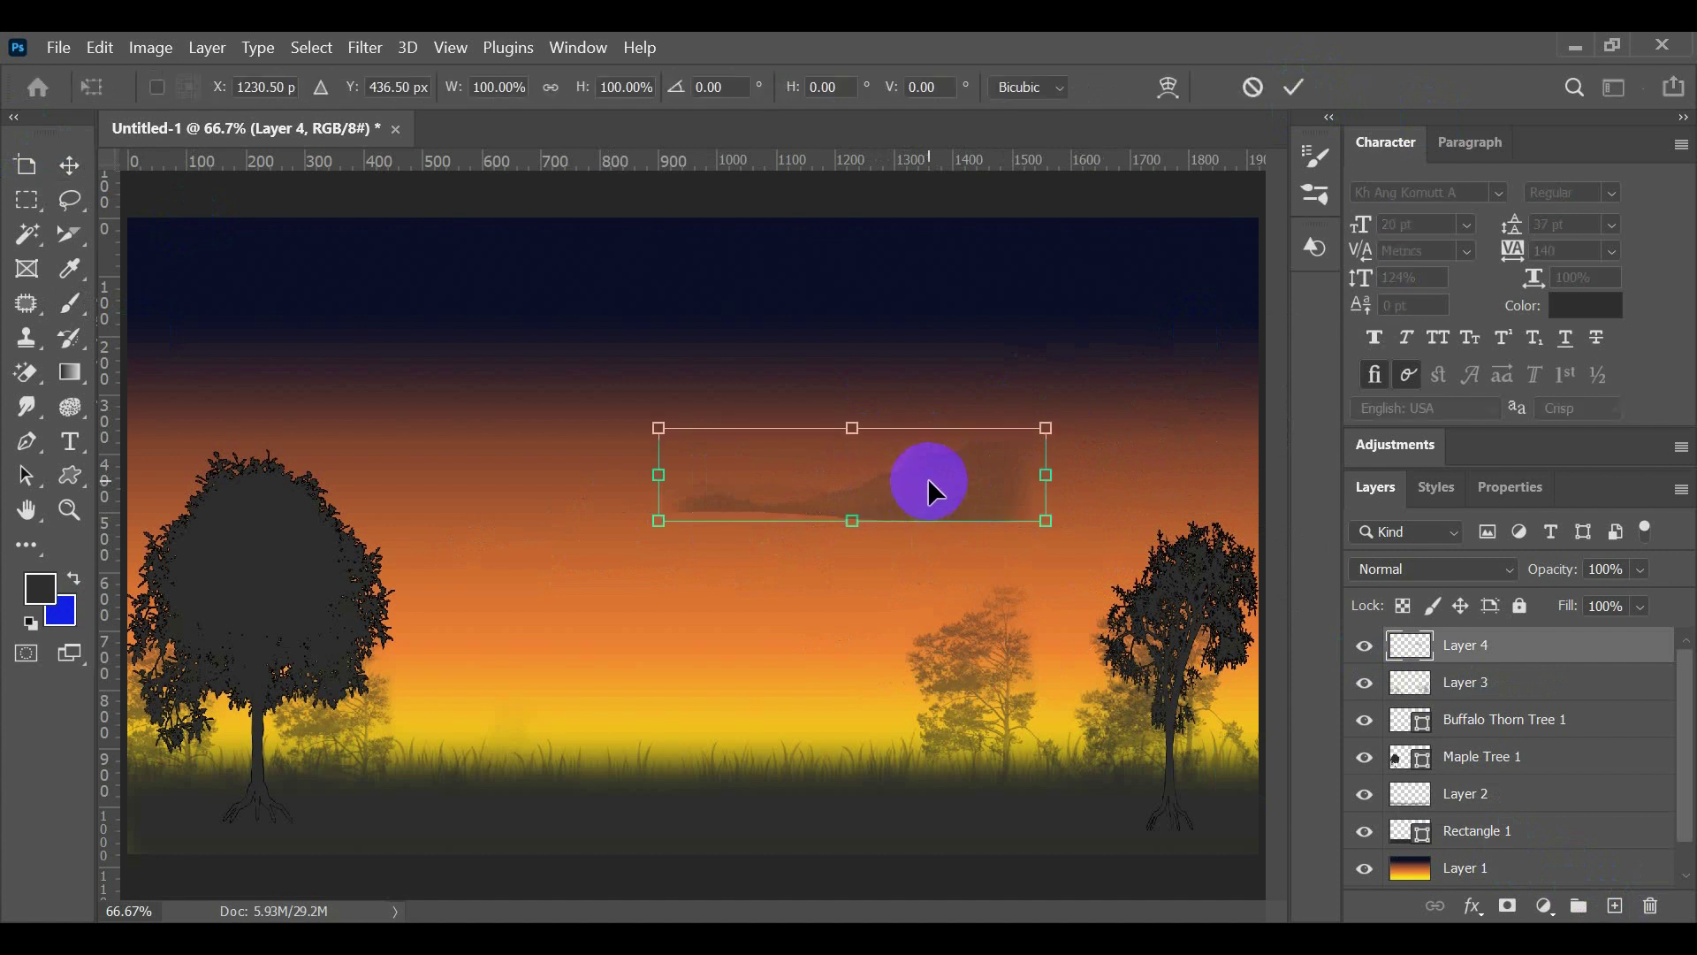
left_click_drag(1041, 431, 1220, 339)
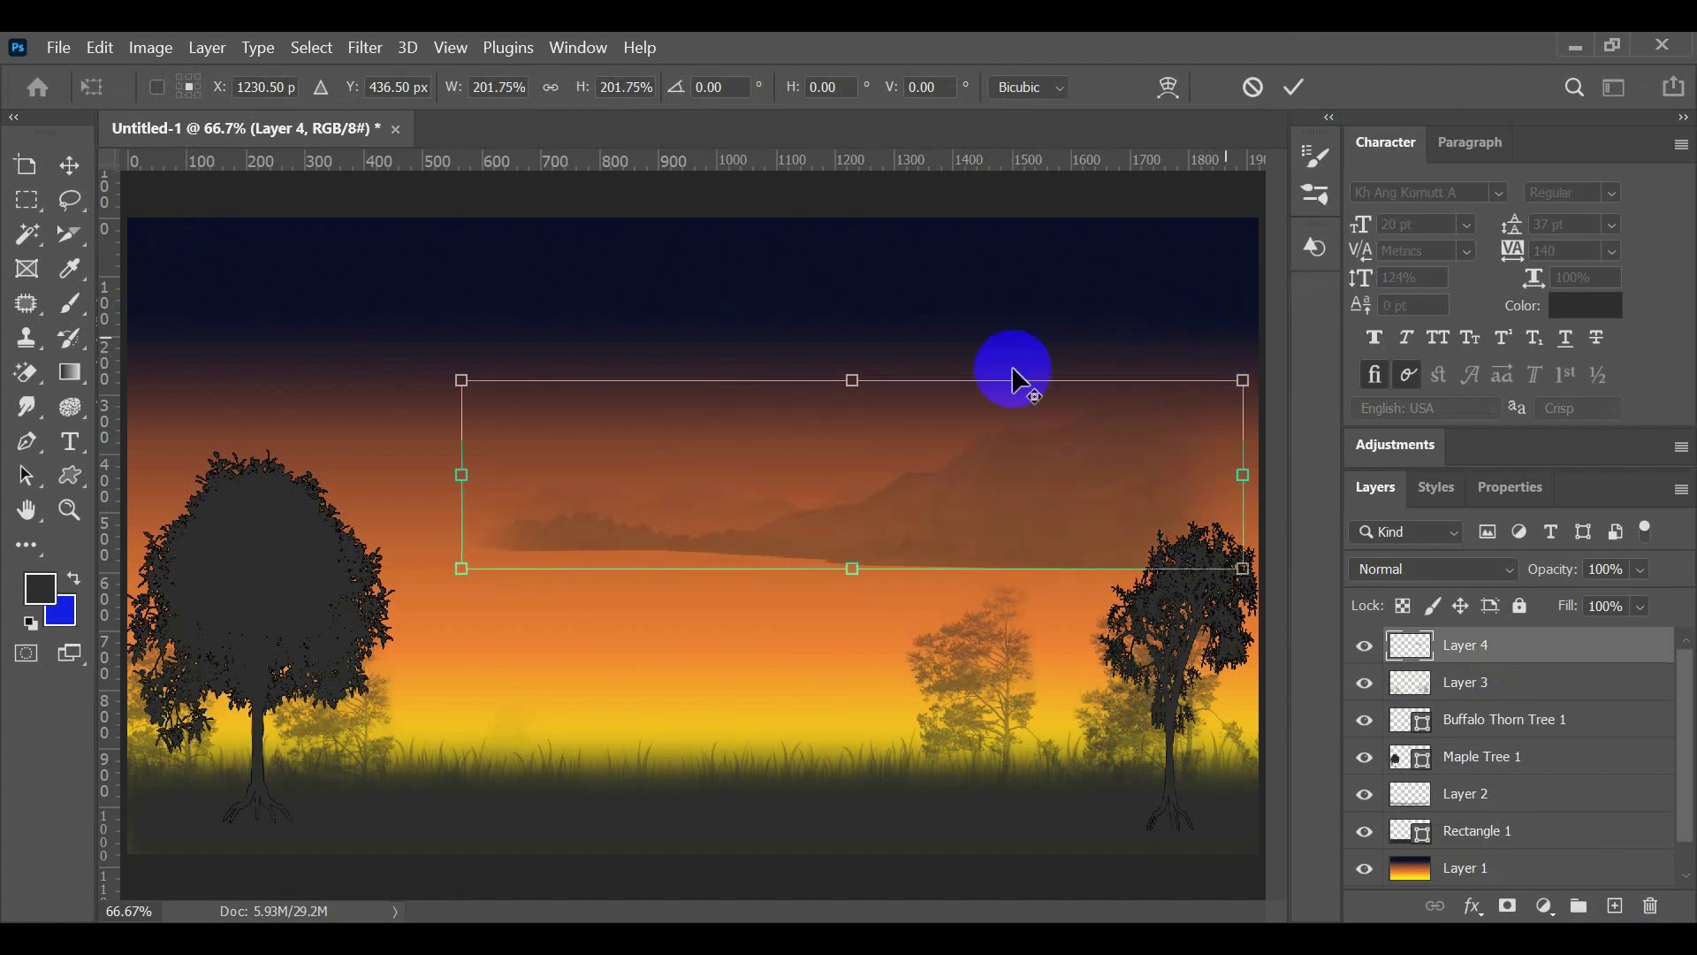
left_click_drag(460, 474, 399, 474)
left_click_drag(1048, 477, 1030, 453)
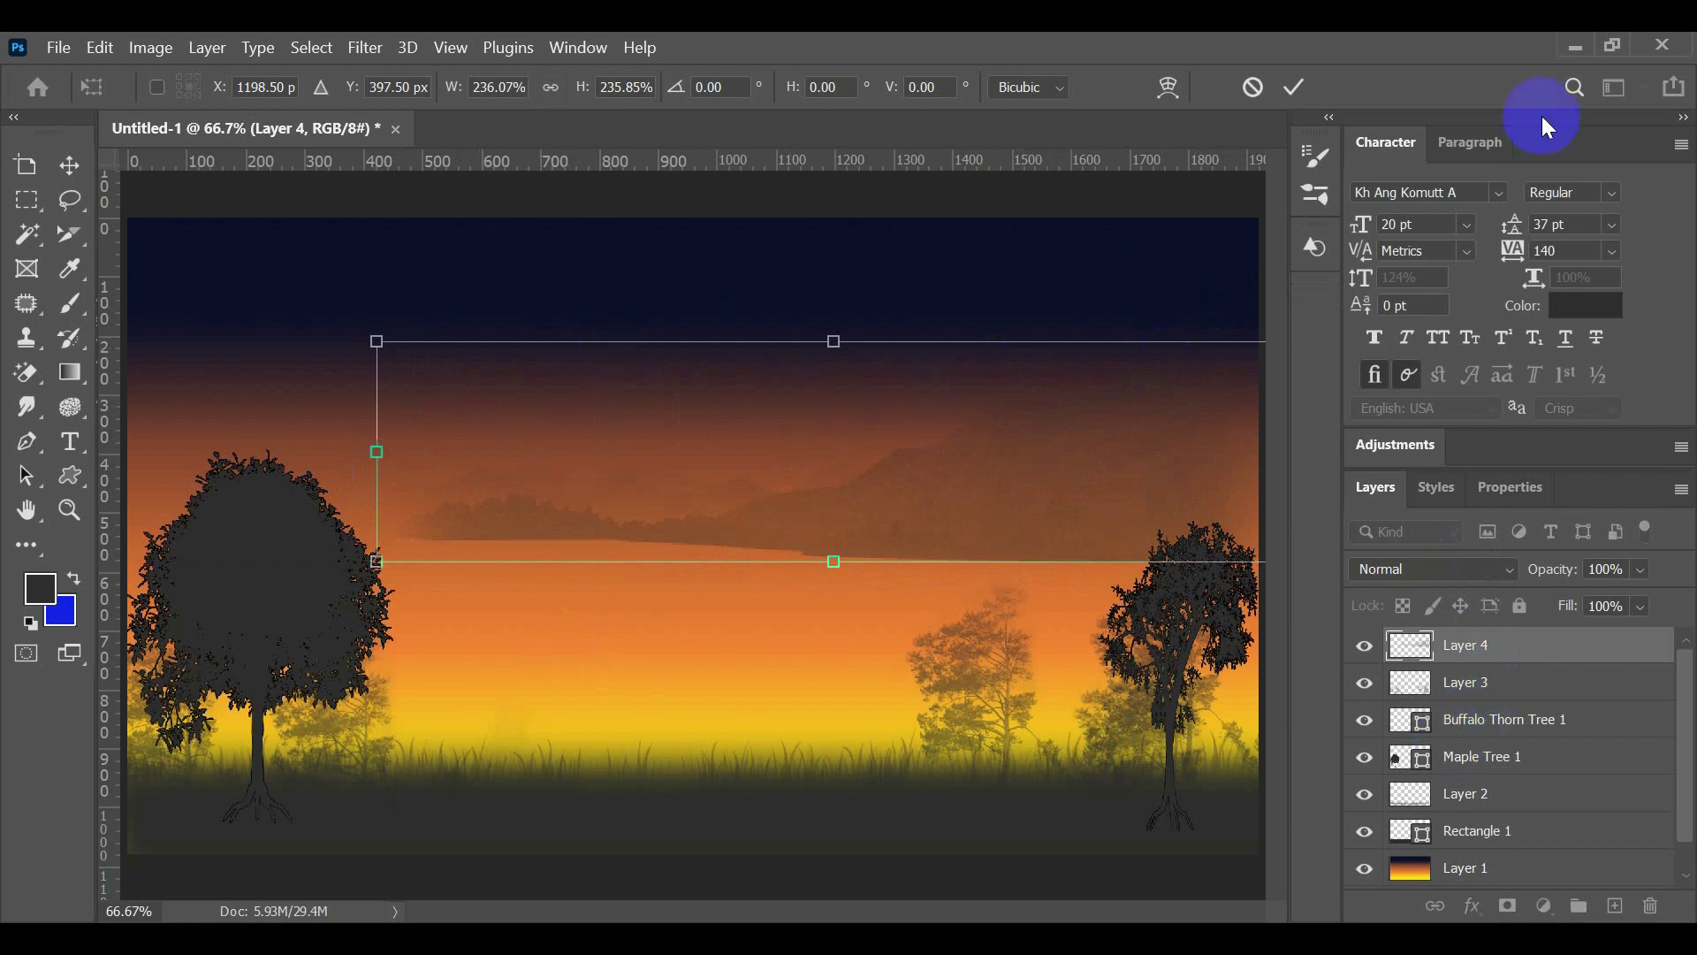
left_click(1297, 86)
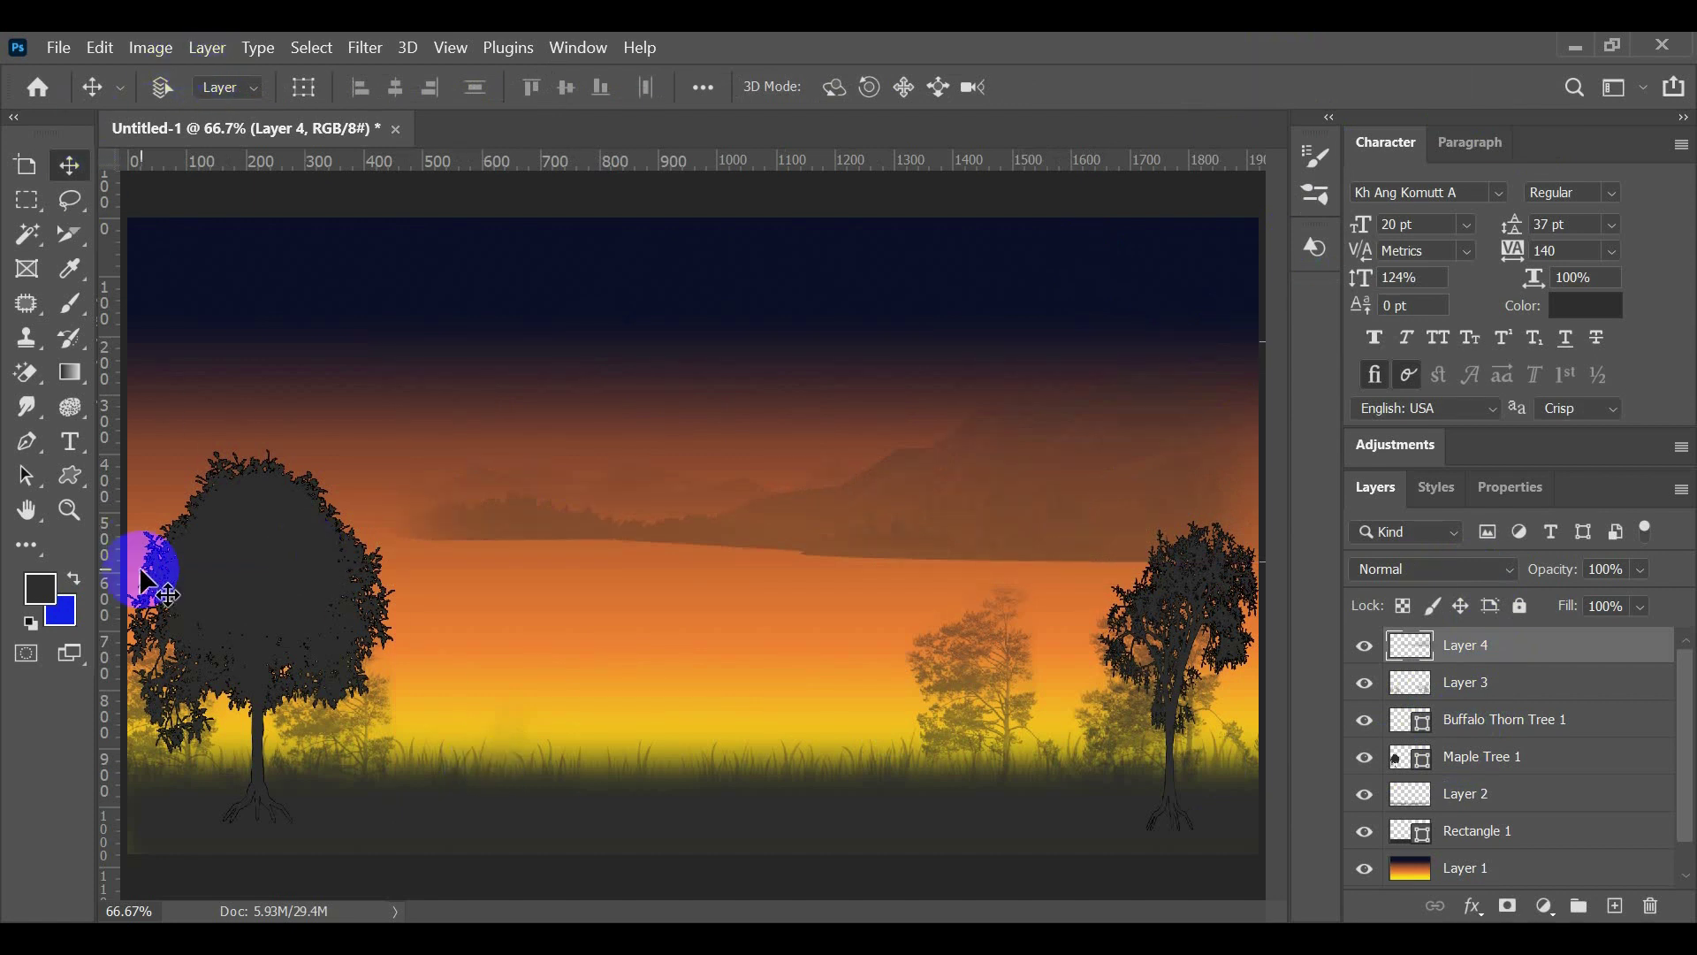
Step: Return to the Brush Tool, search the brushes for "grass" and choose the 112 px Dune Grass brush
left_click(71, 306)
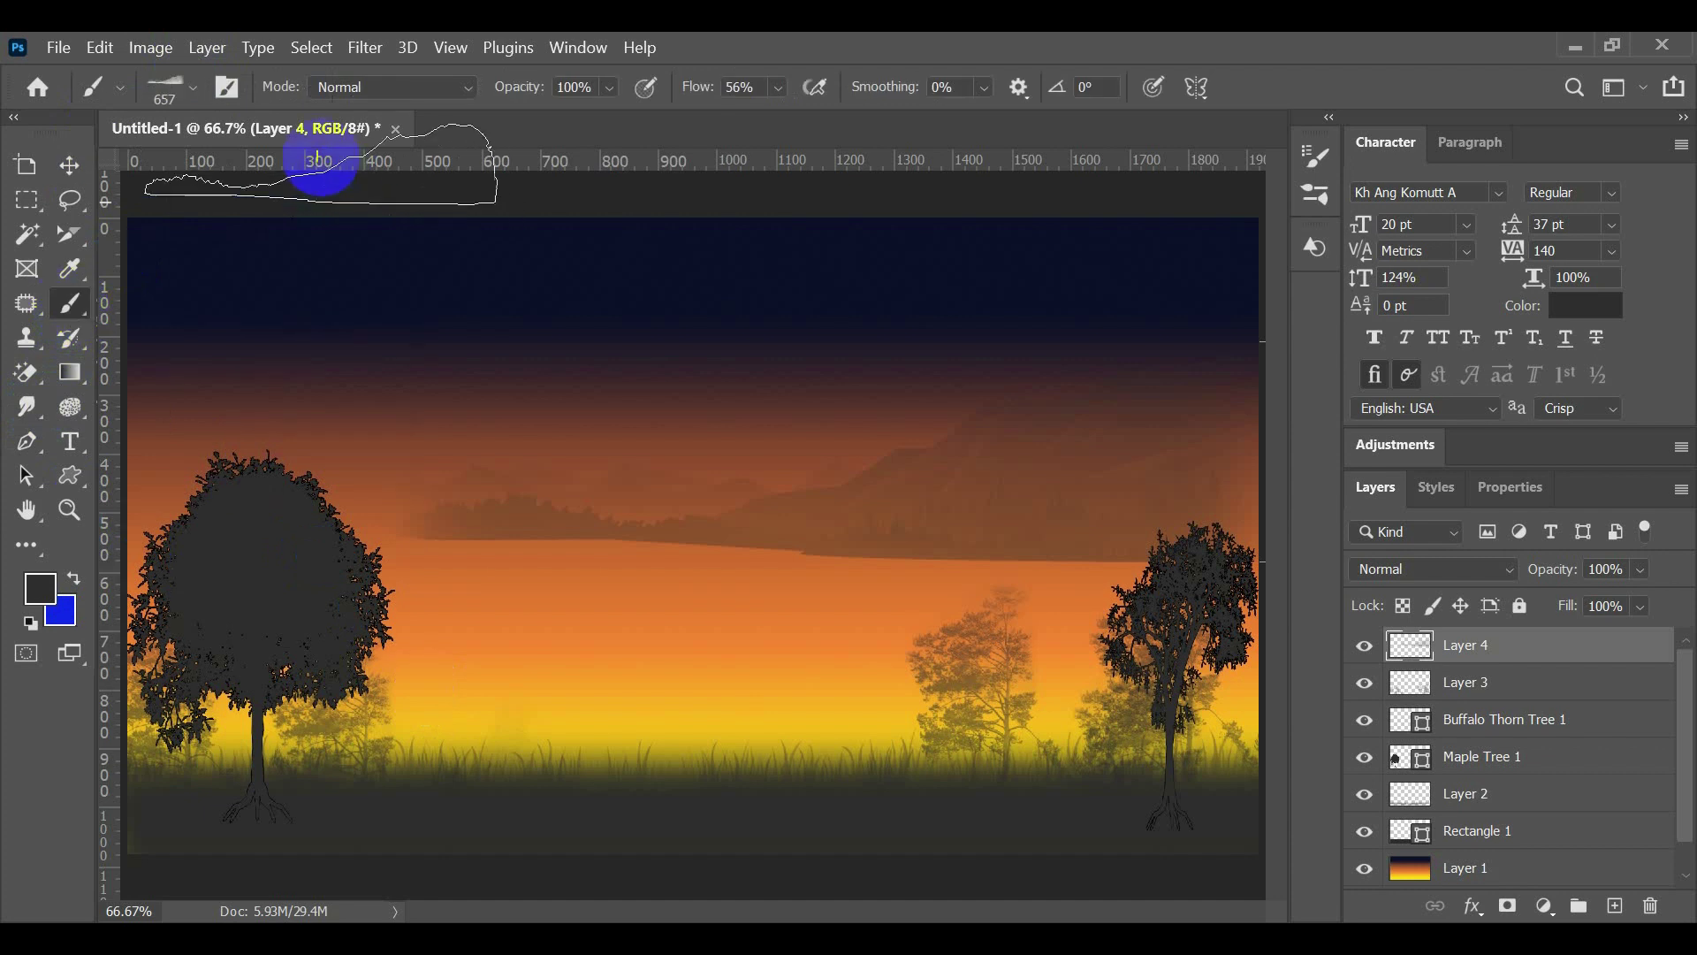
left_click(194, 88)
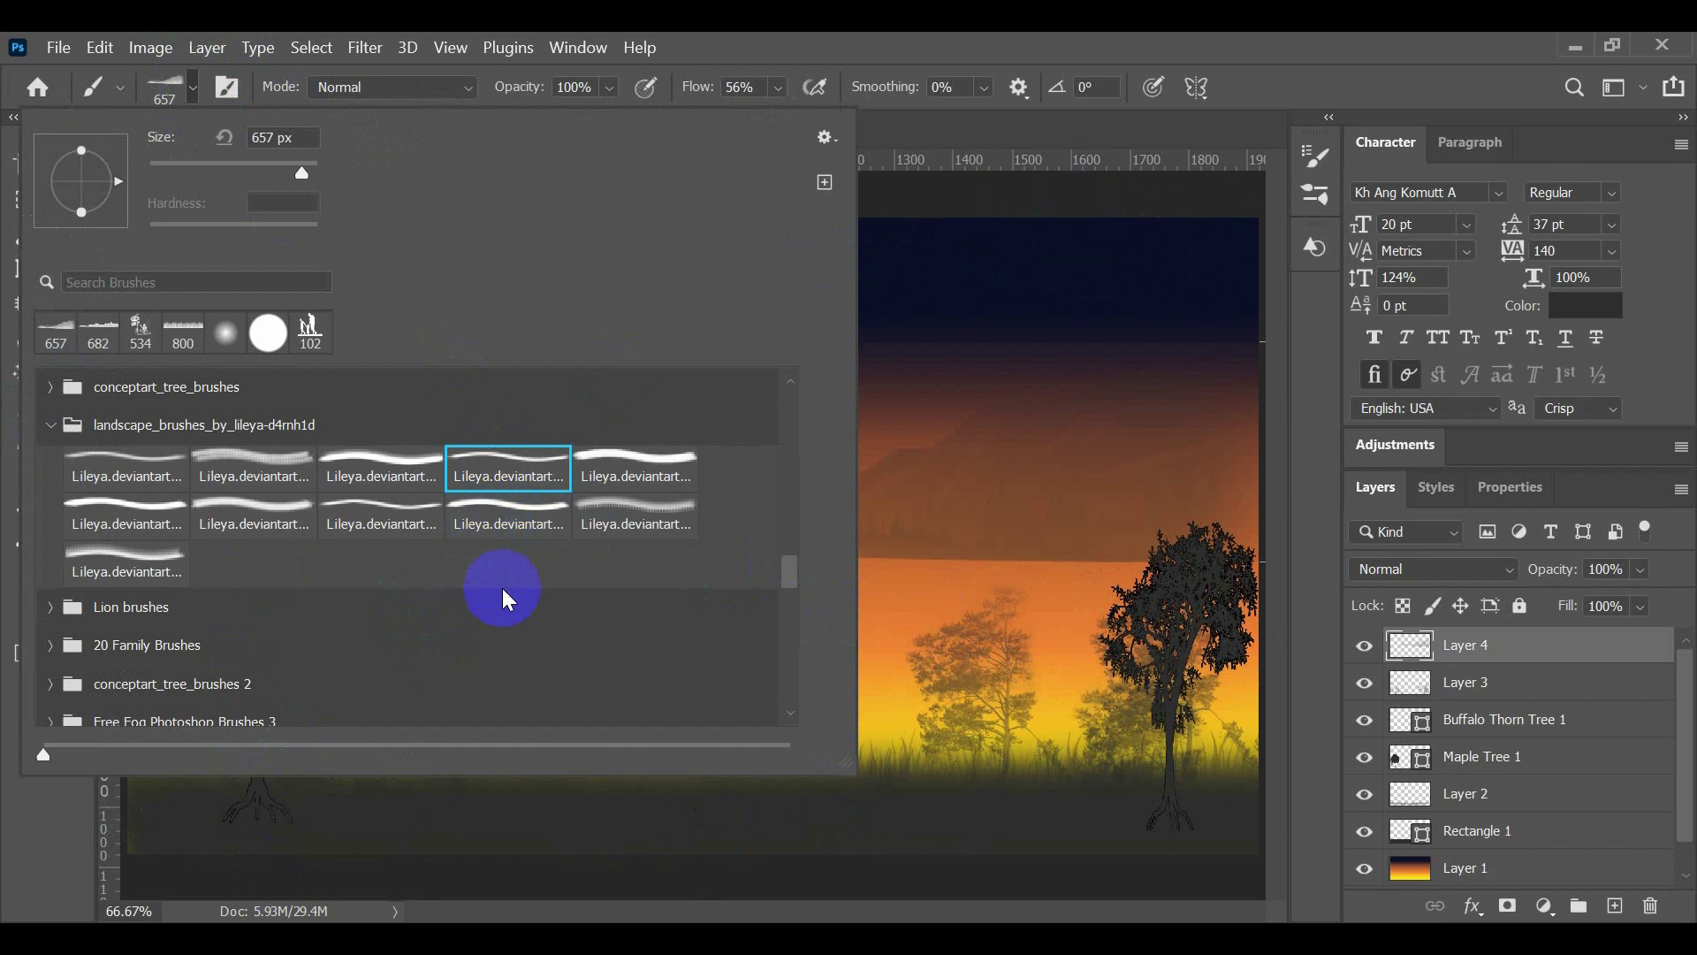
scroll(396, 550, "up", 3)
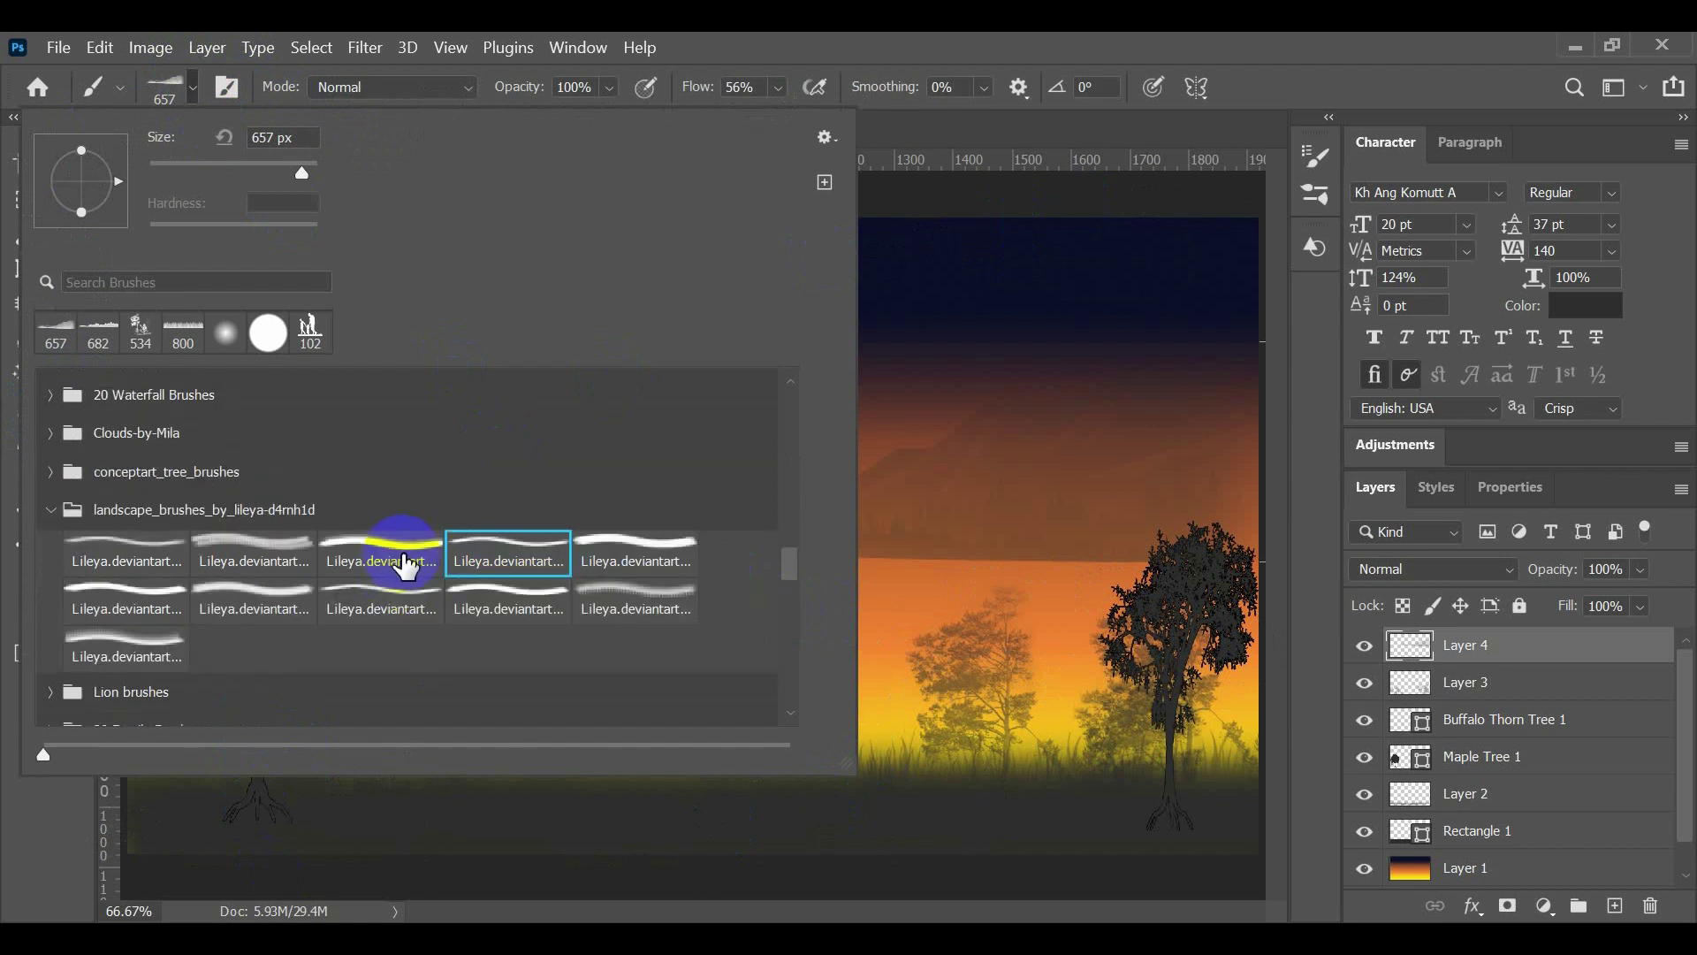
scroll(403, 563, "up", 2)
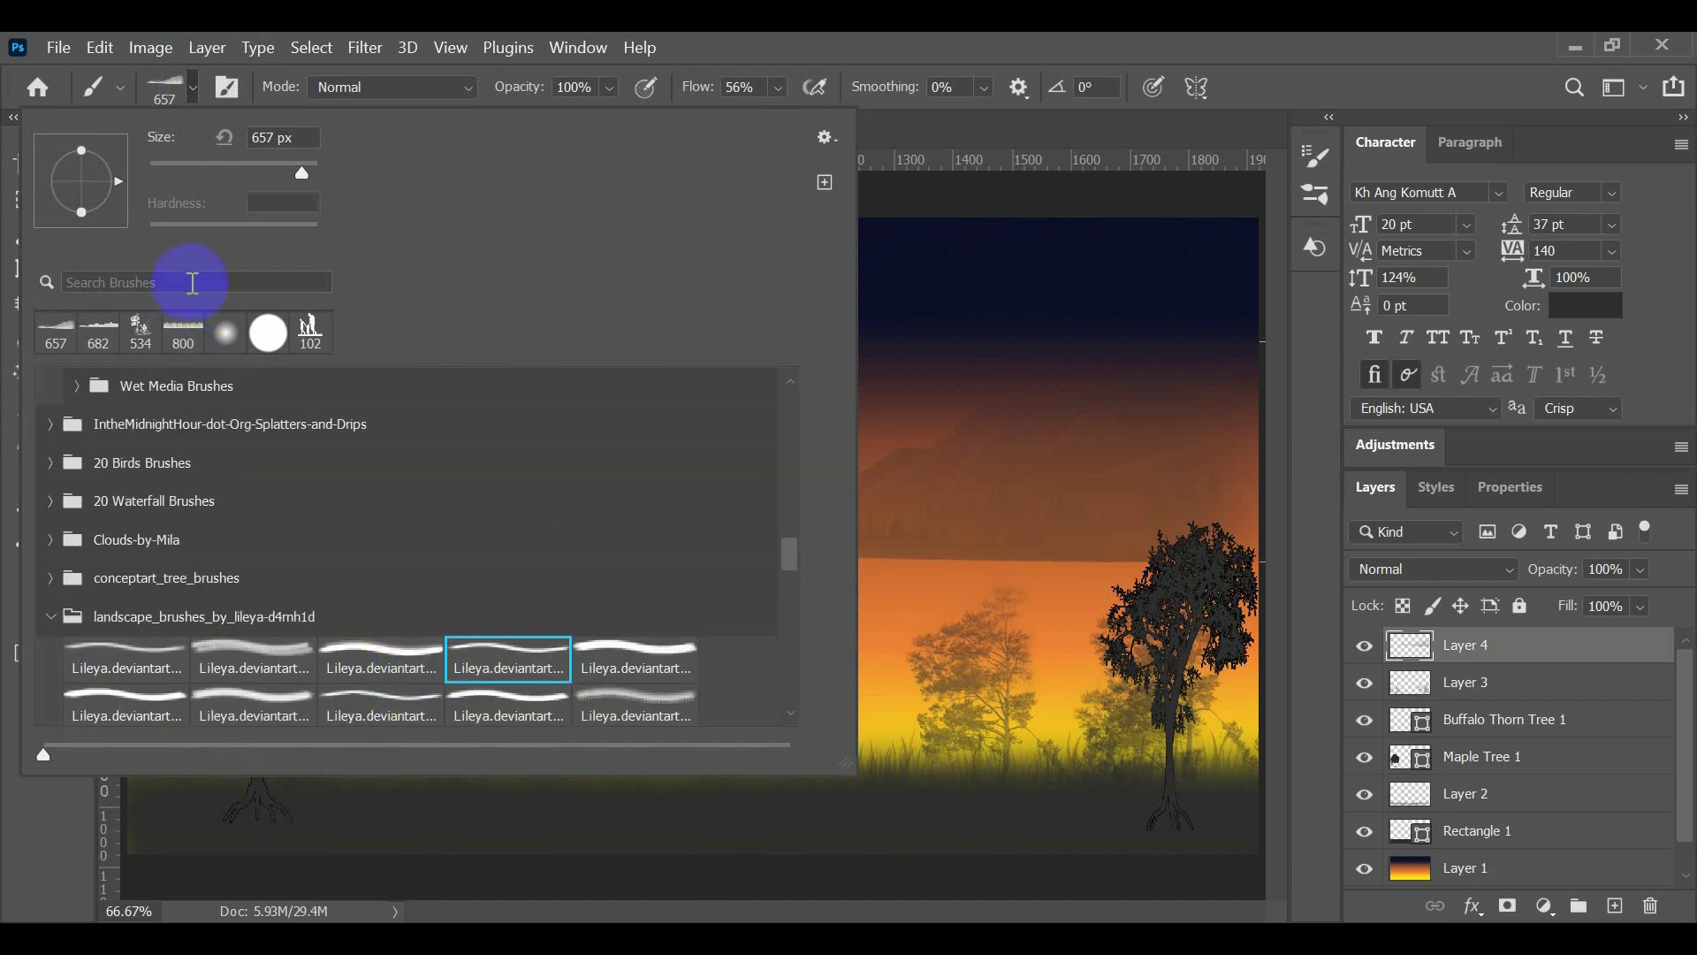
type("gr")
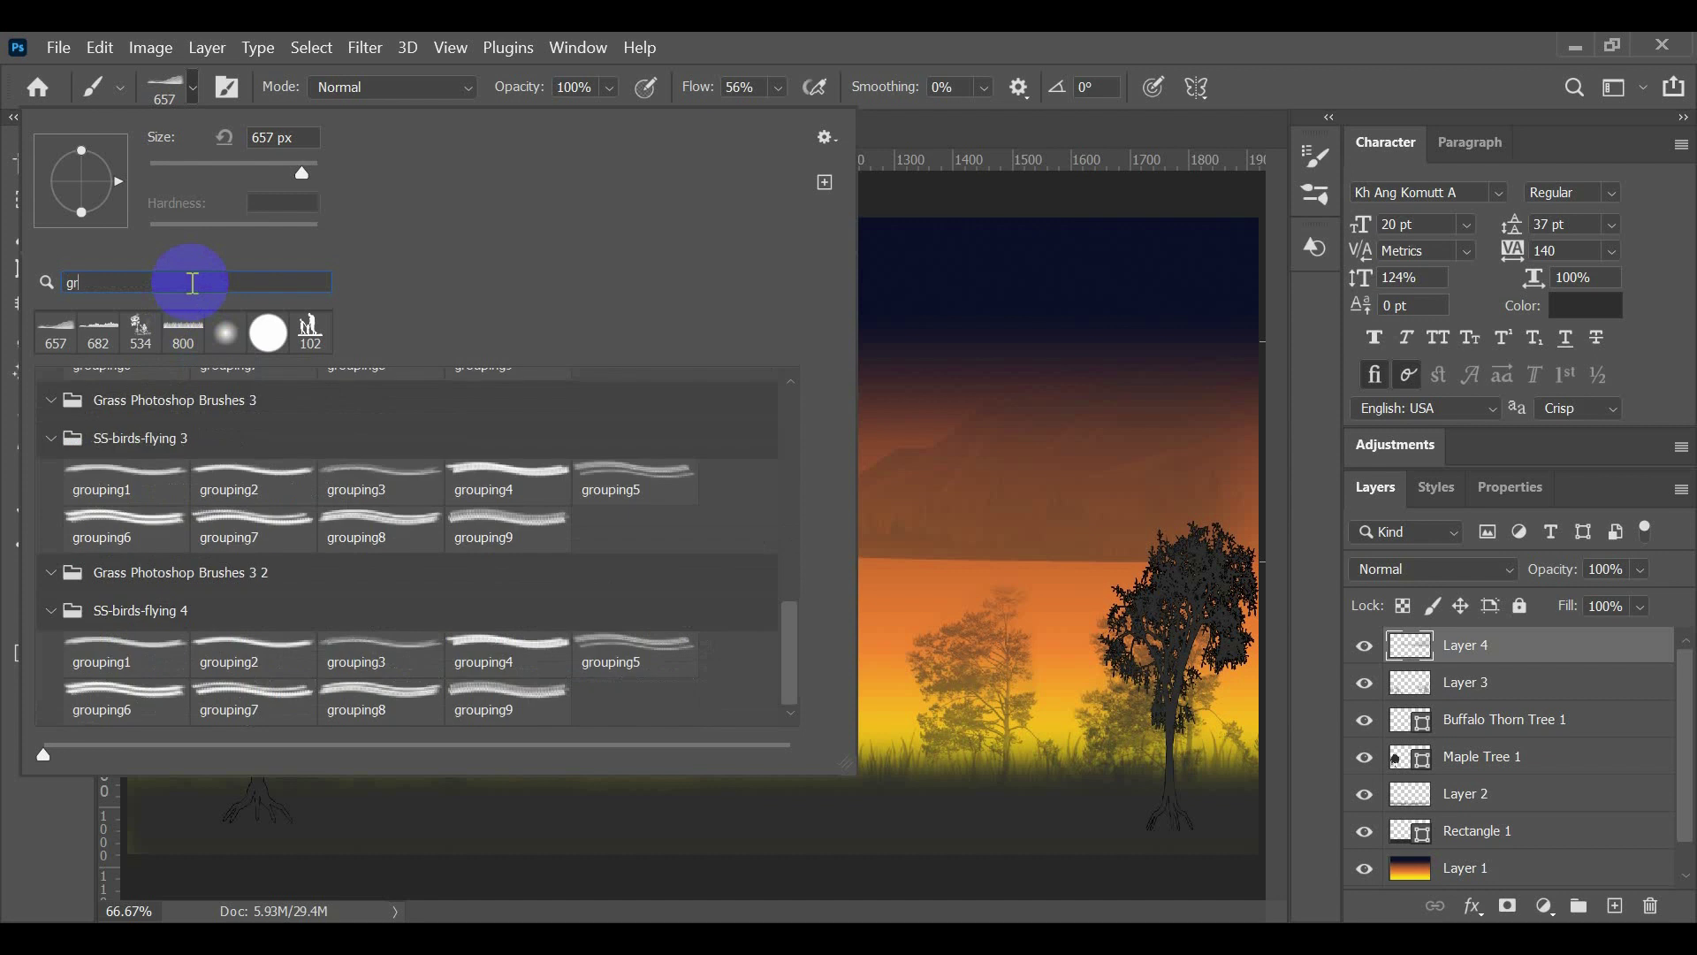
type("a")
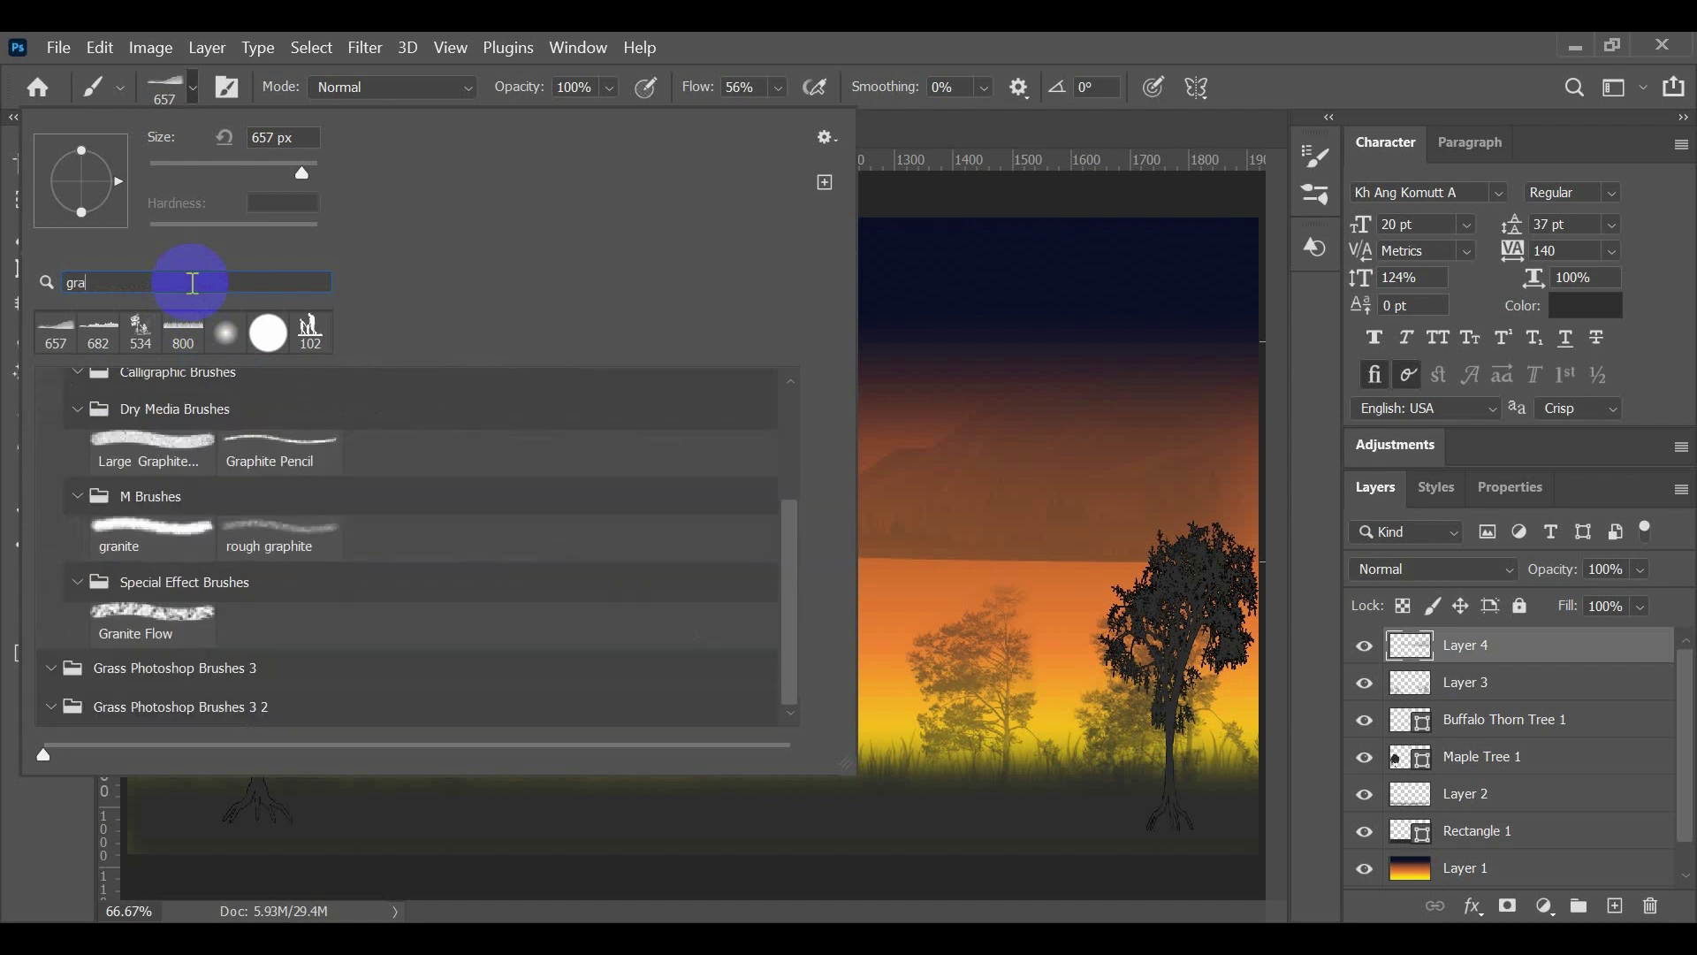
type("ss")
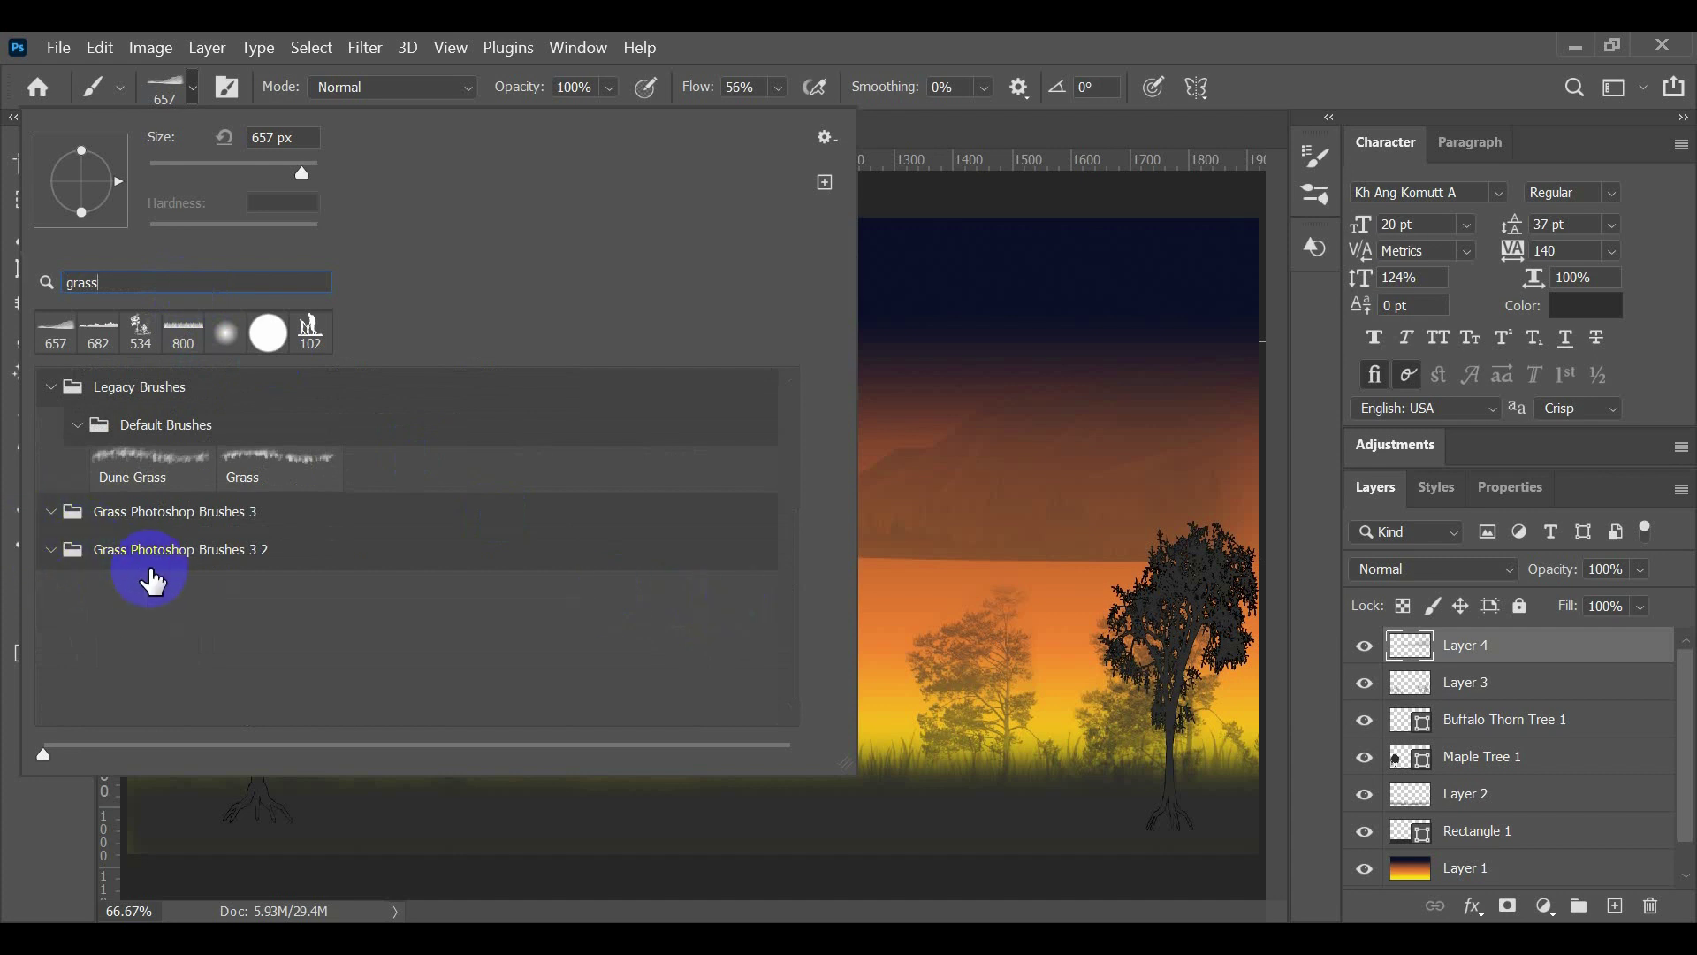
left_click_drag(145, 557, 55, 535)
left_click_drag(53, 566, 247, 526)
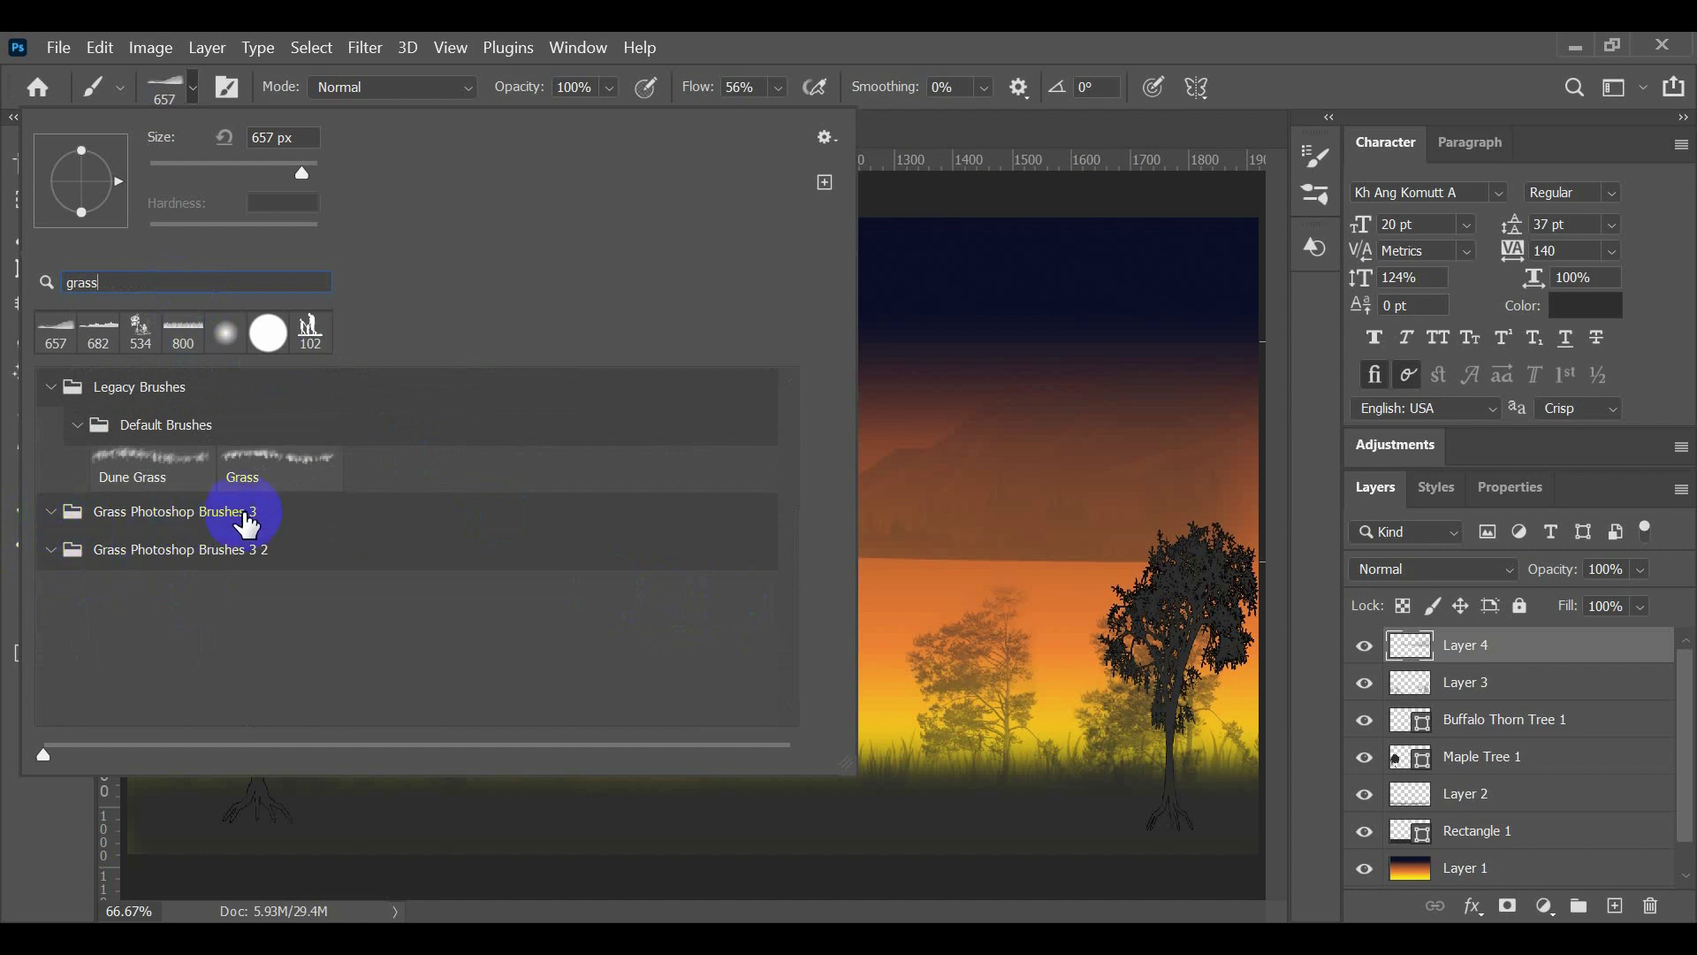
left_click(187, 472)
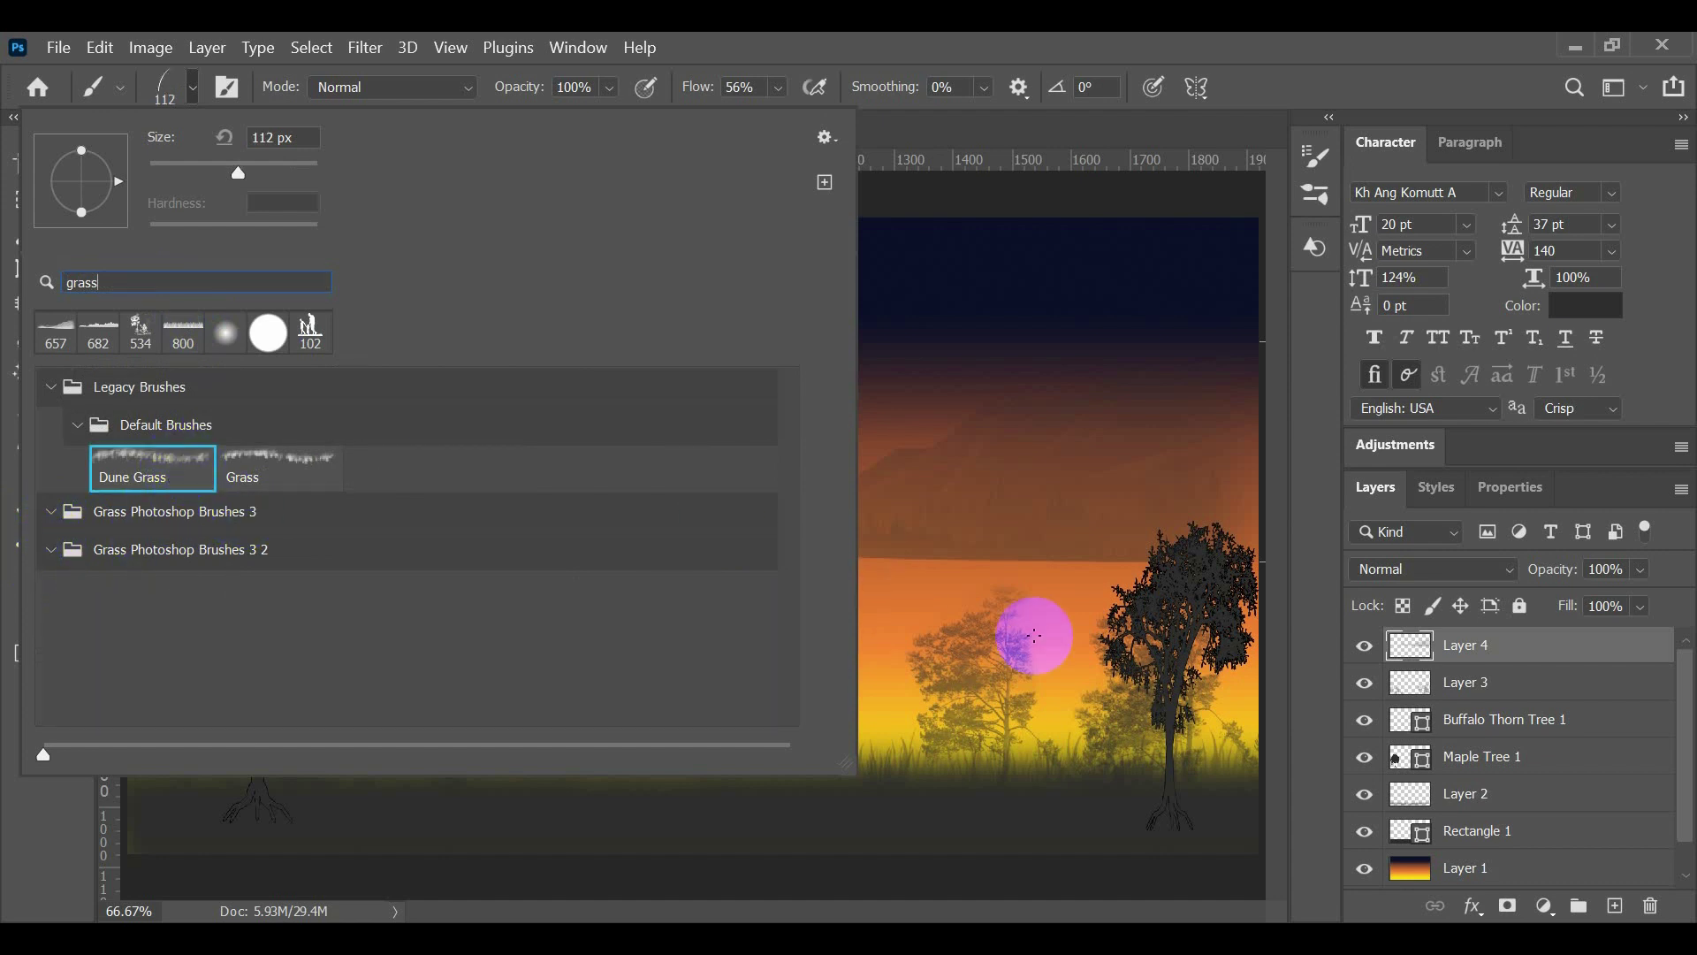
Step: Try a few Dune Grass strokes near the background tree and along the horizon, and undo them
left_click(1043, 625)
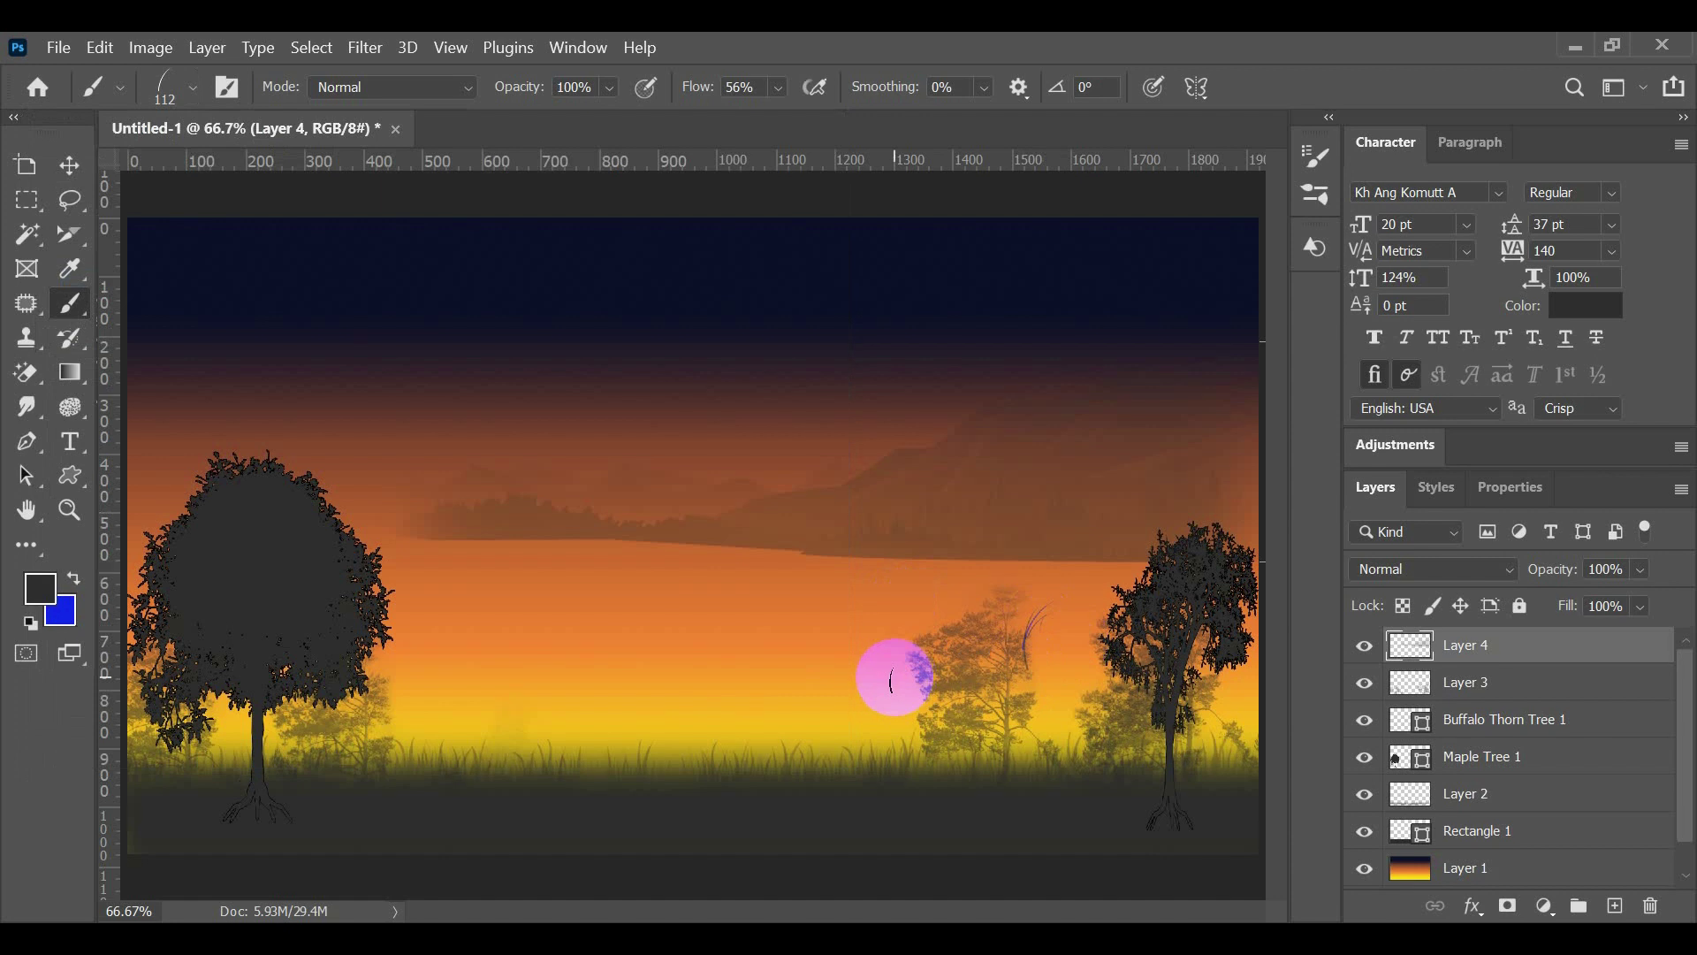
left_click_drag(666, 734, 728, 738)
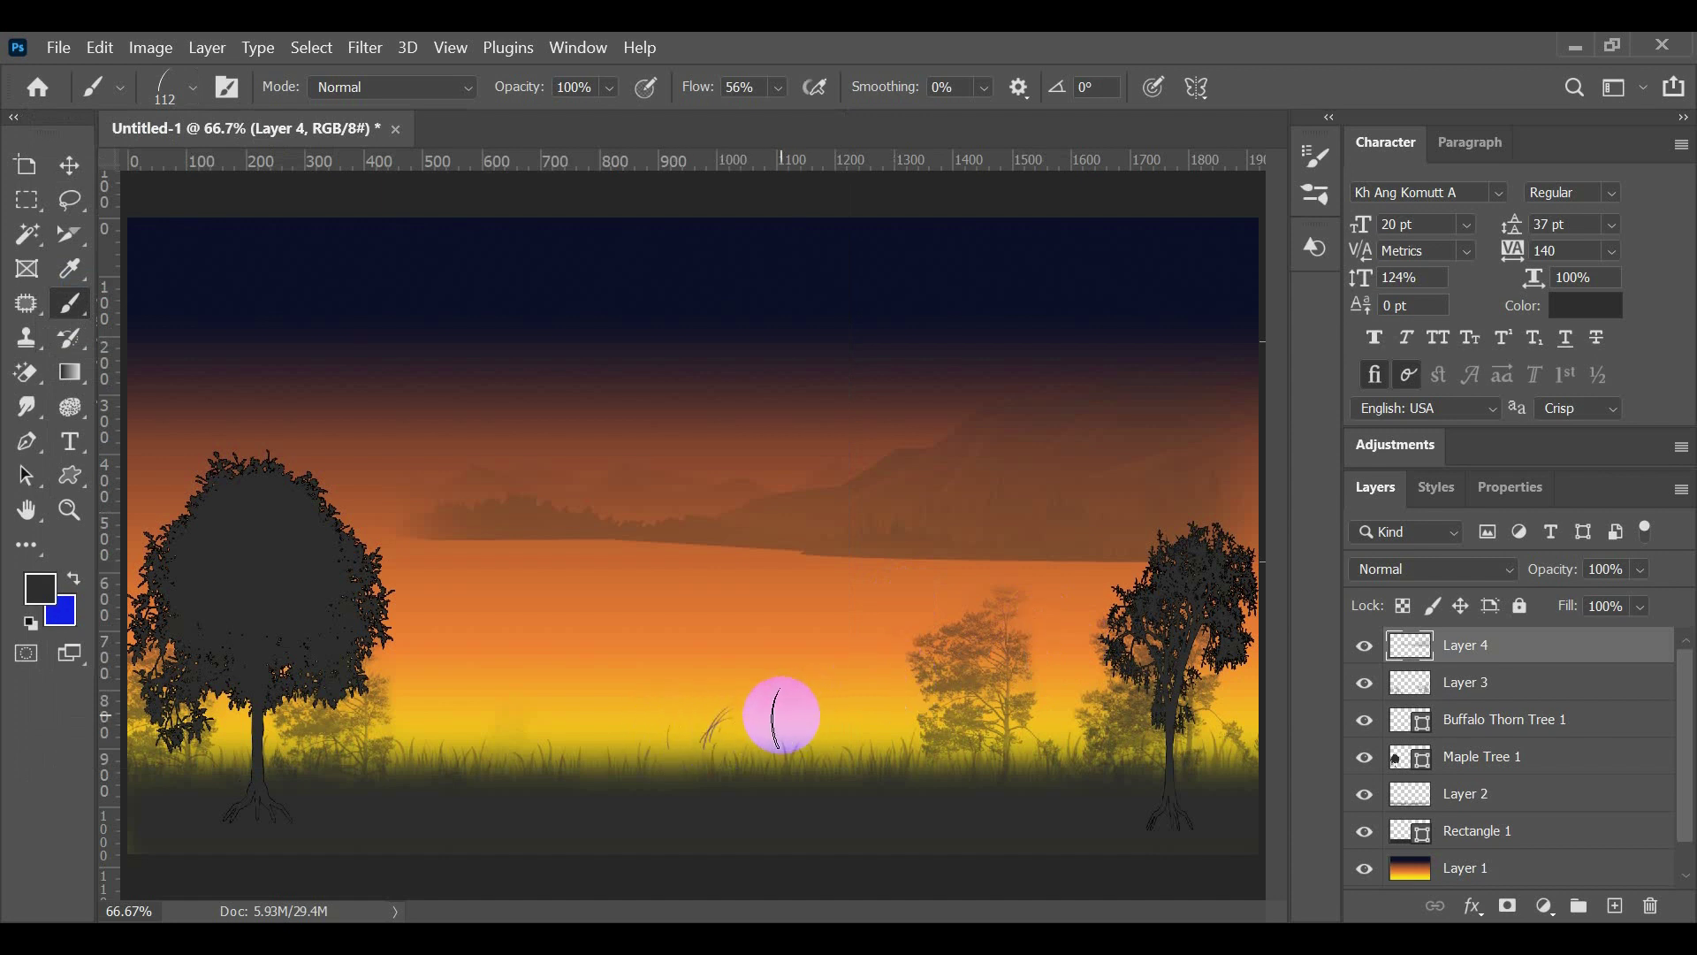
key("ctrl+z")
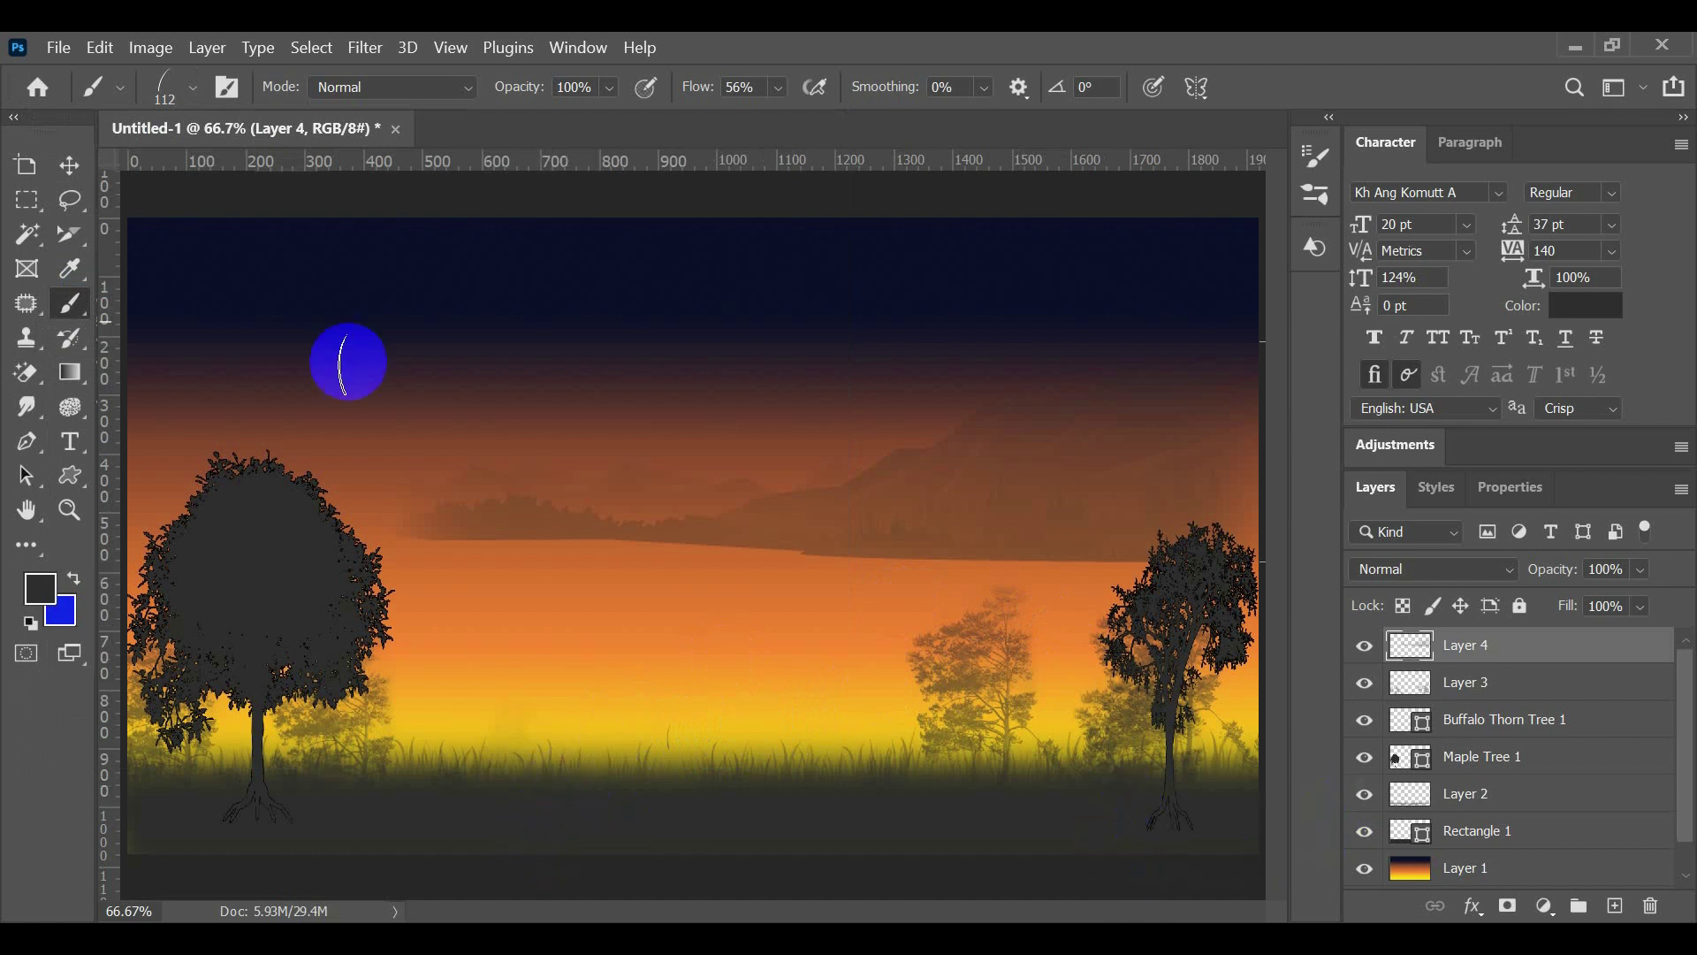
Step: Try the first brushes of the Grass Photoshop Brushes 3 set and choose brush 5
left_click(191, 89)
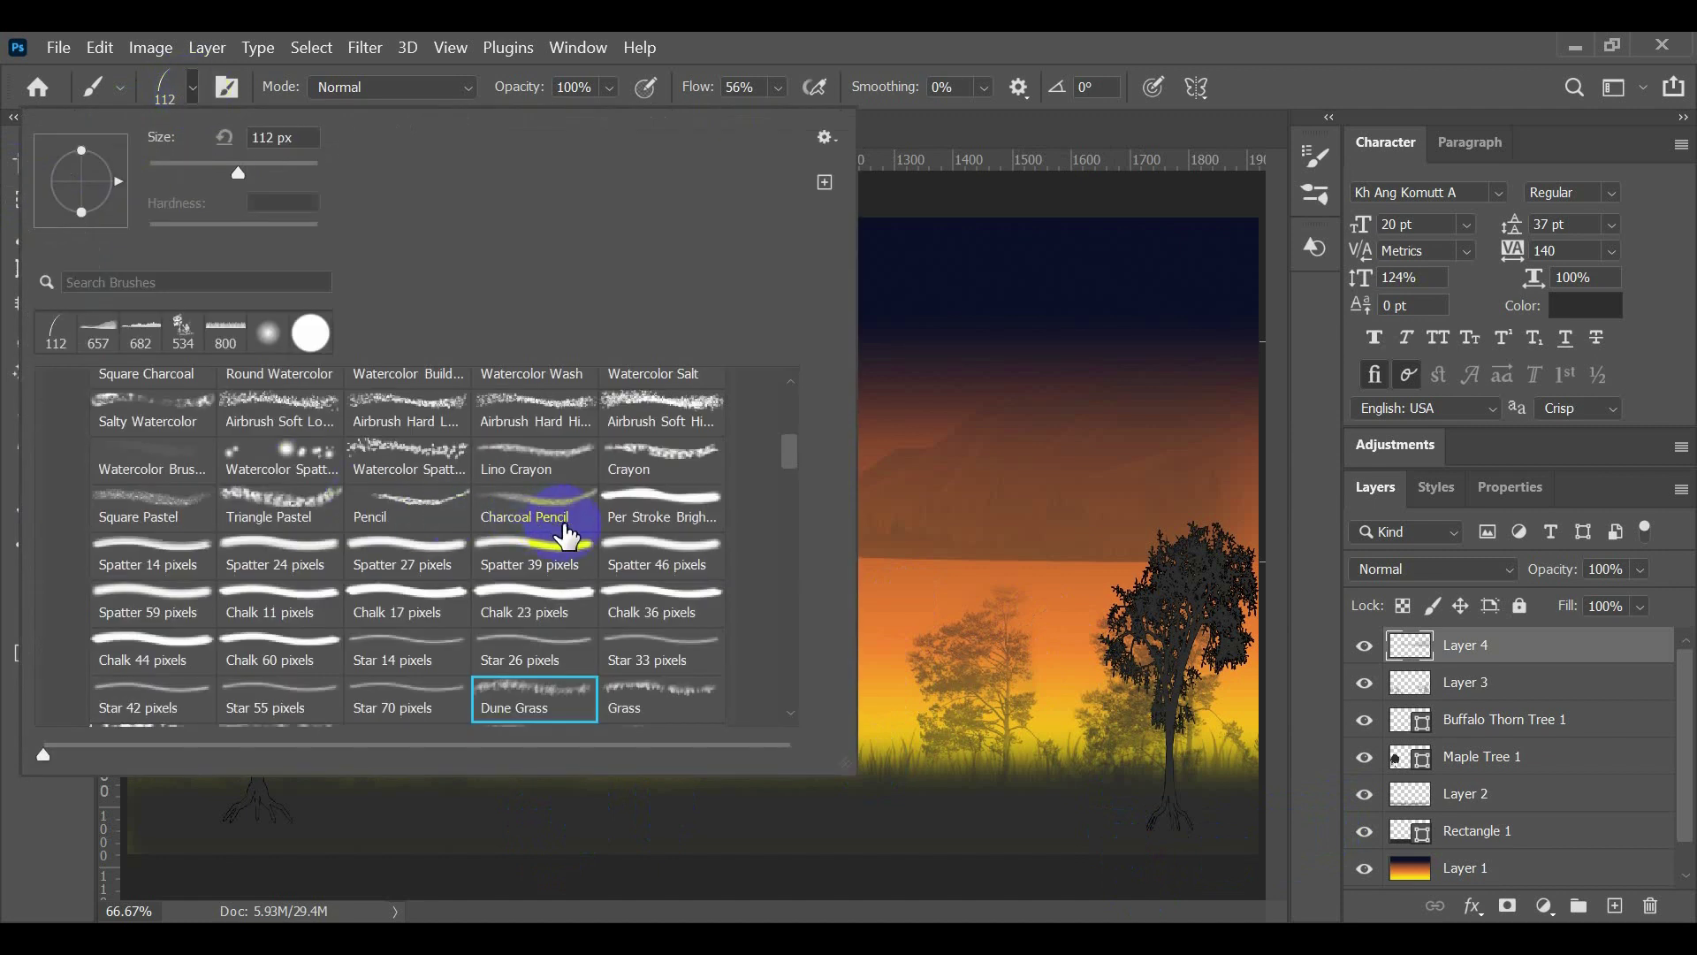
scroll(459, 544, "up", 3)
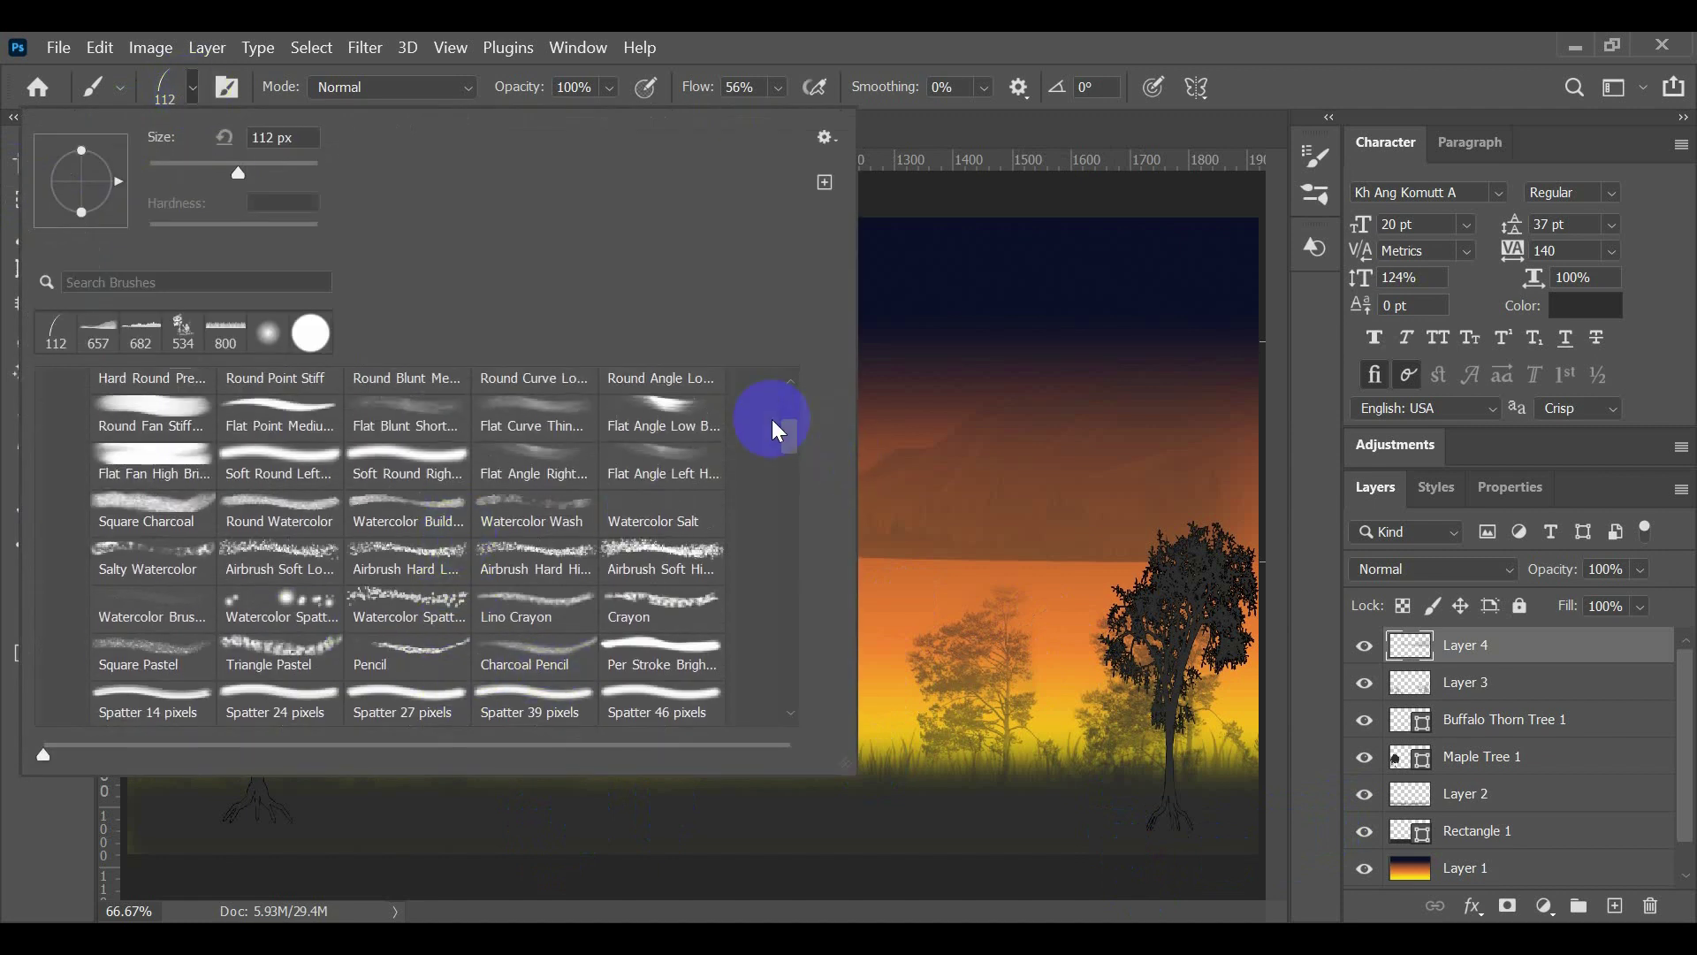
left_click_drag(792, 439, 800, 655)
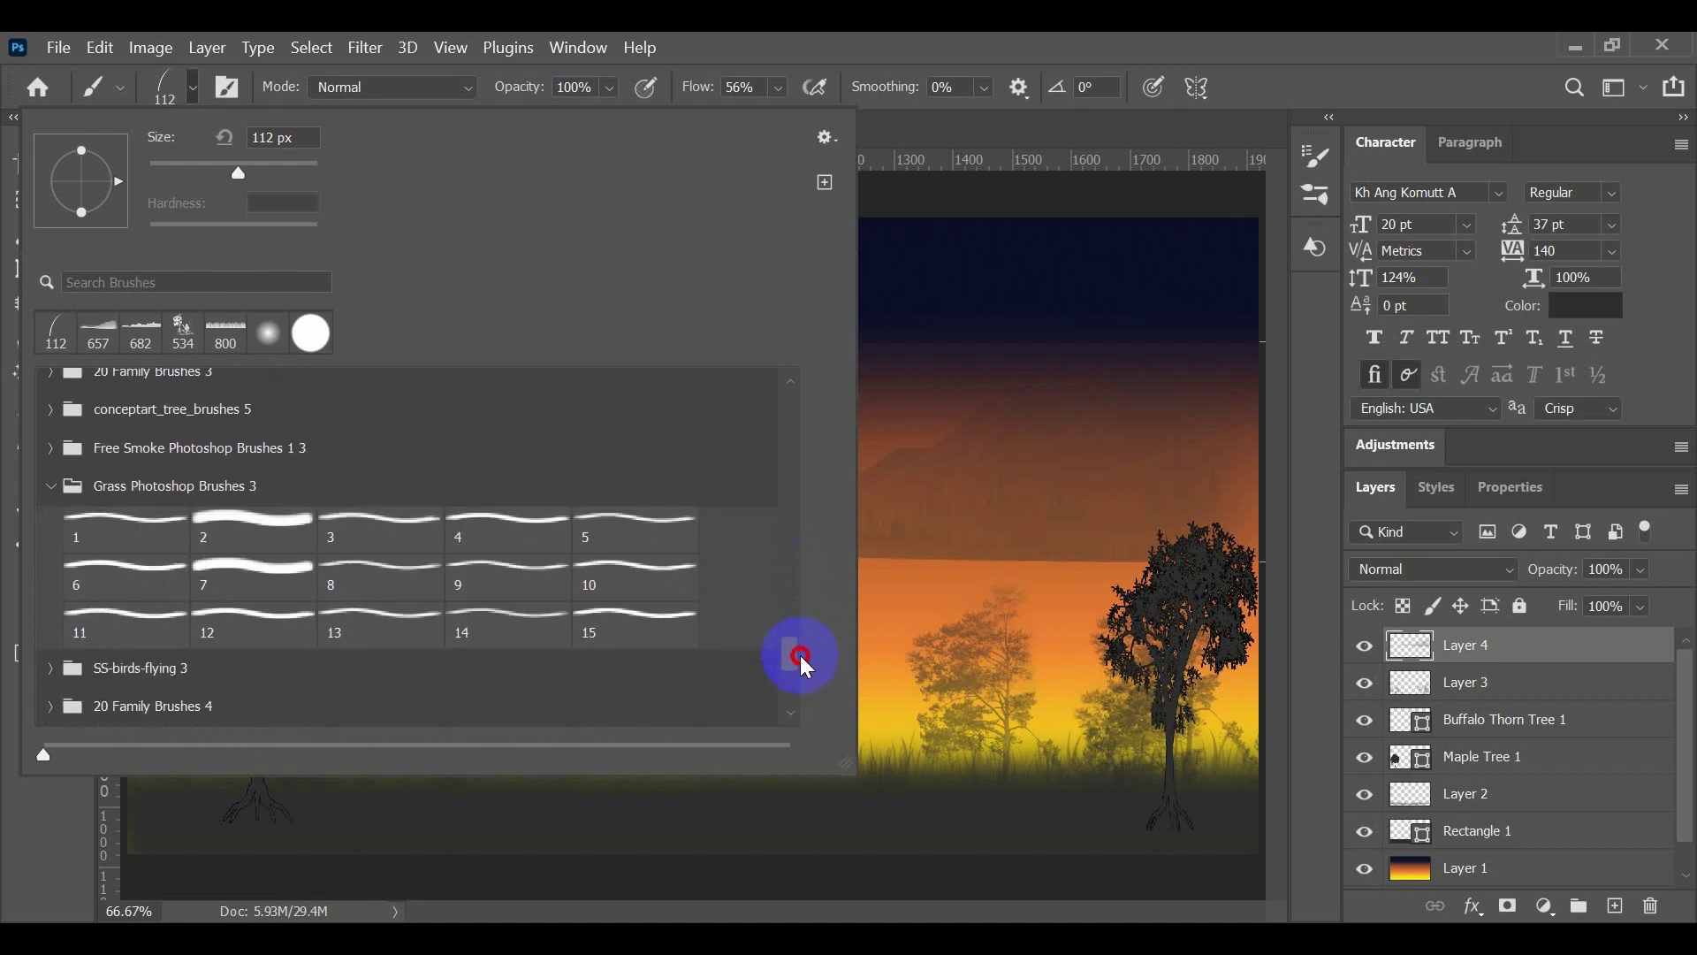
left_click(124, 541)
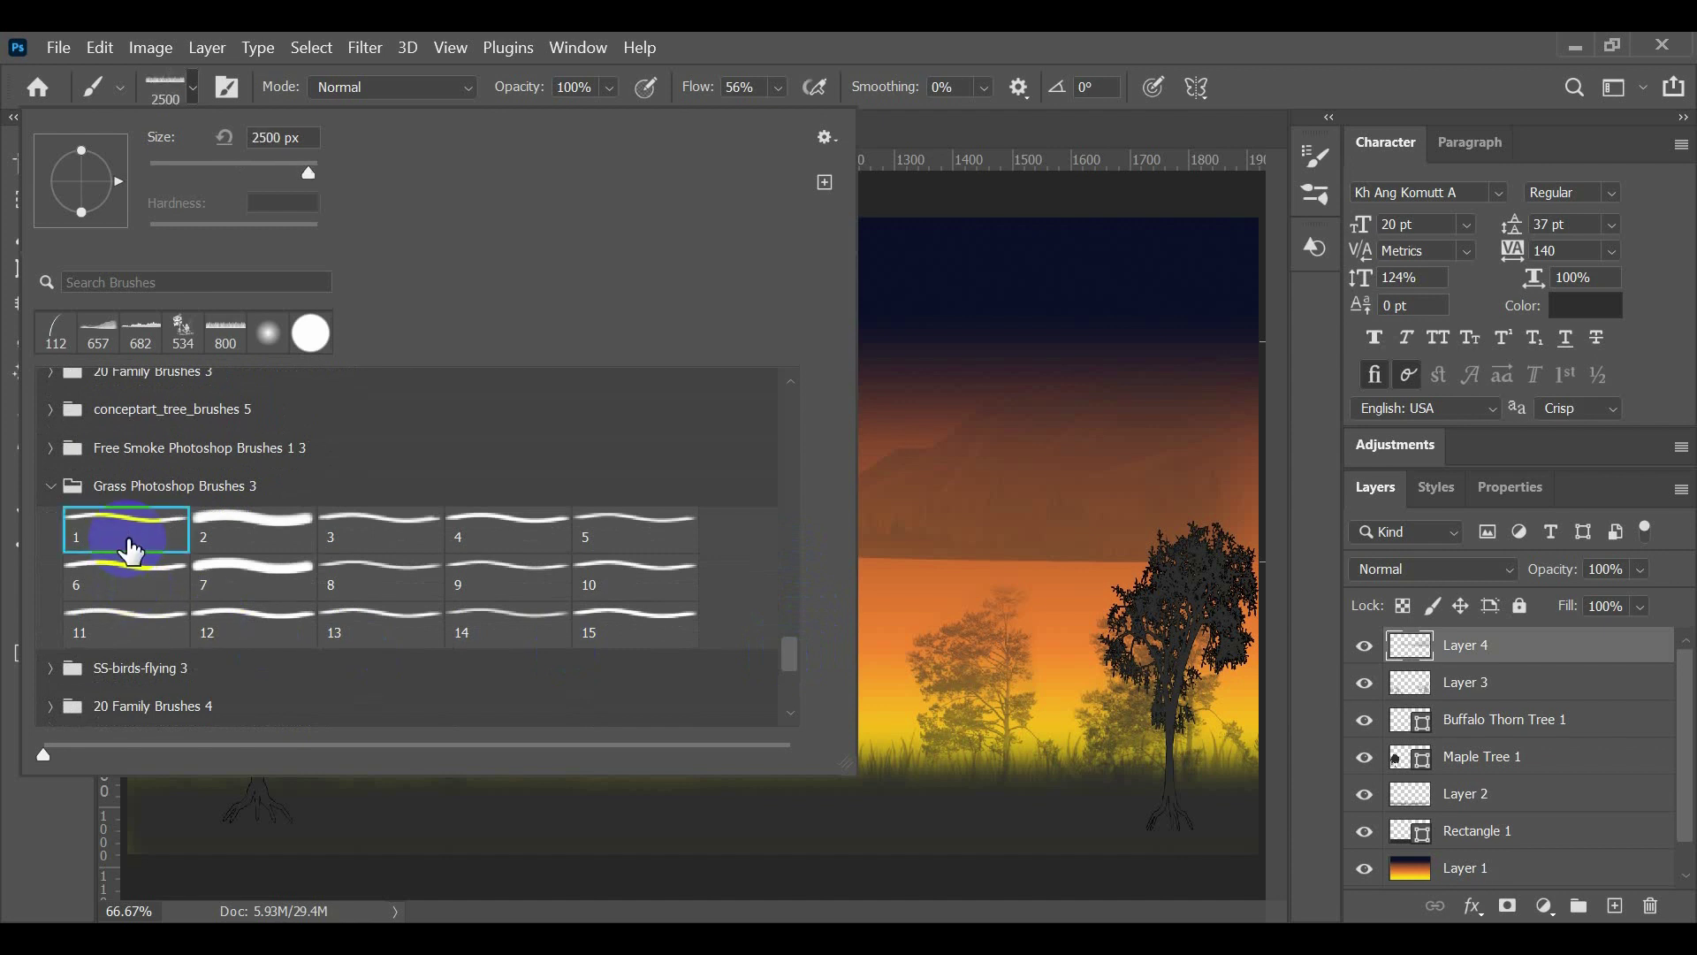
left_click(247, 530)
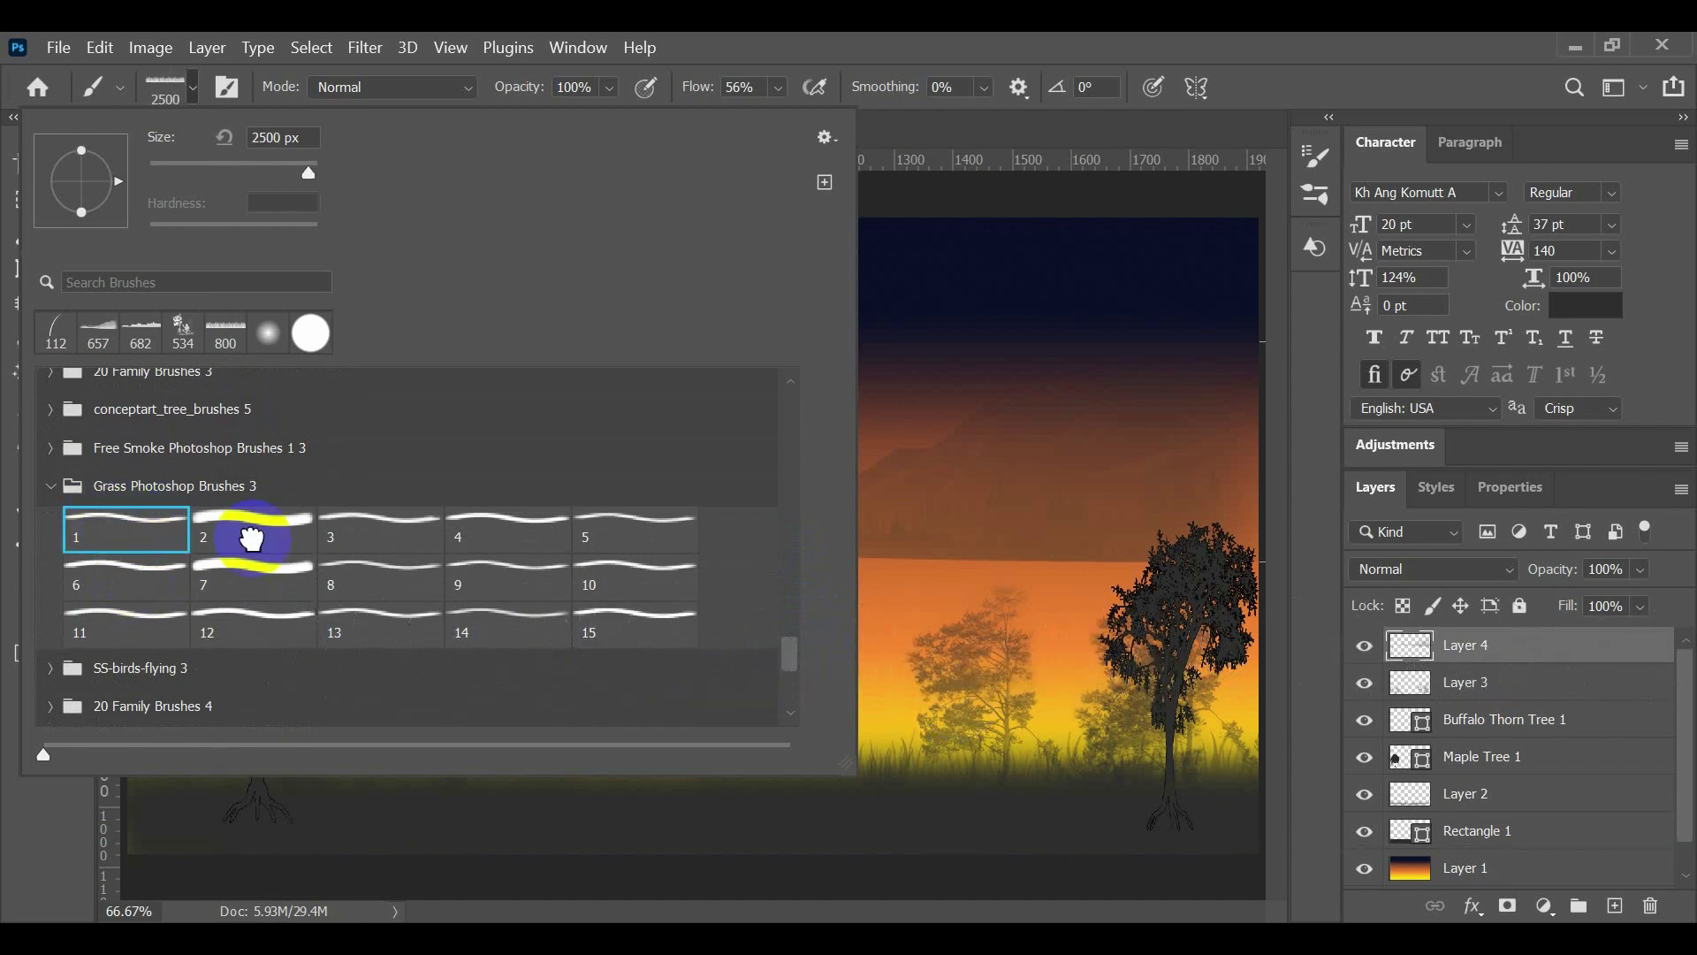
left_click(409, 524)
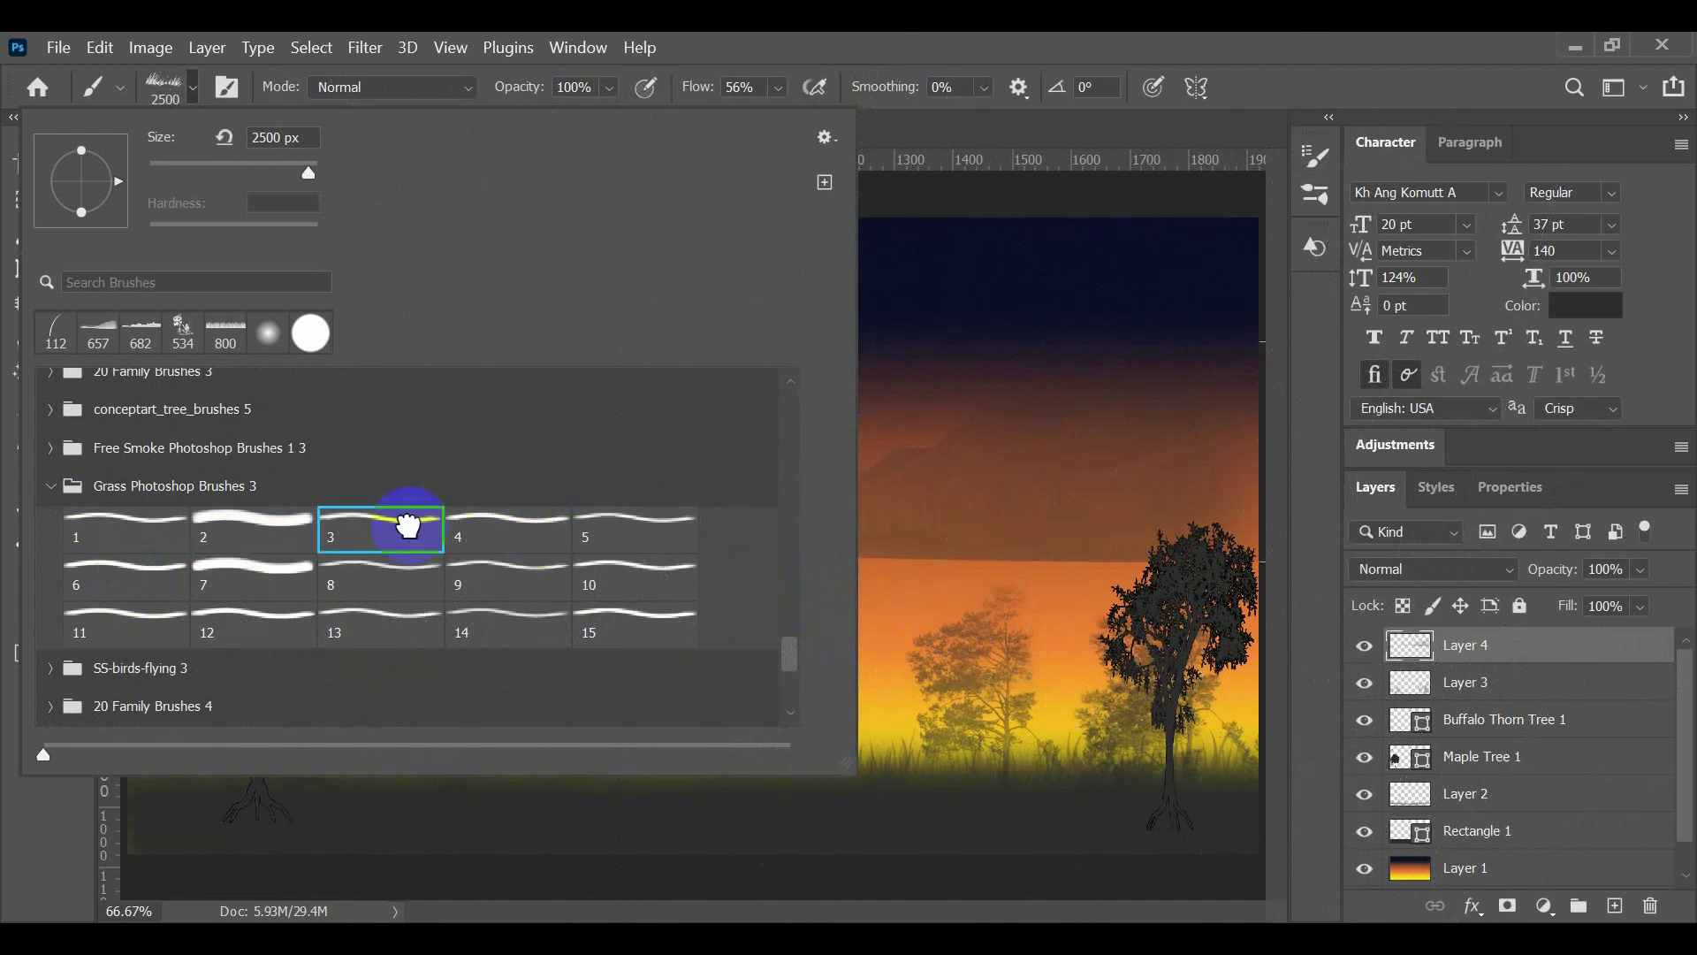
left_click(463, 531)
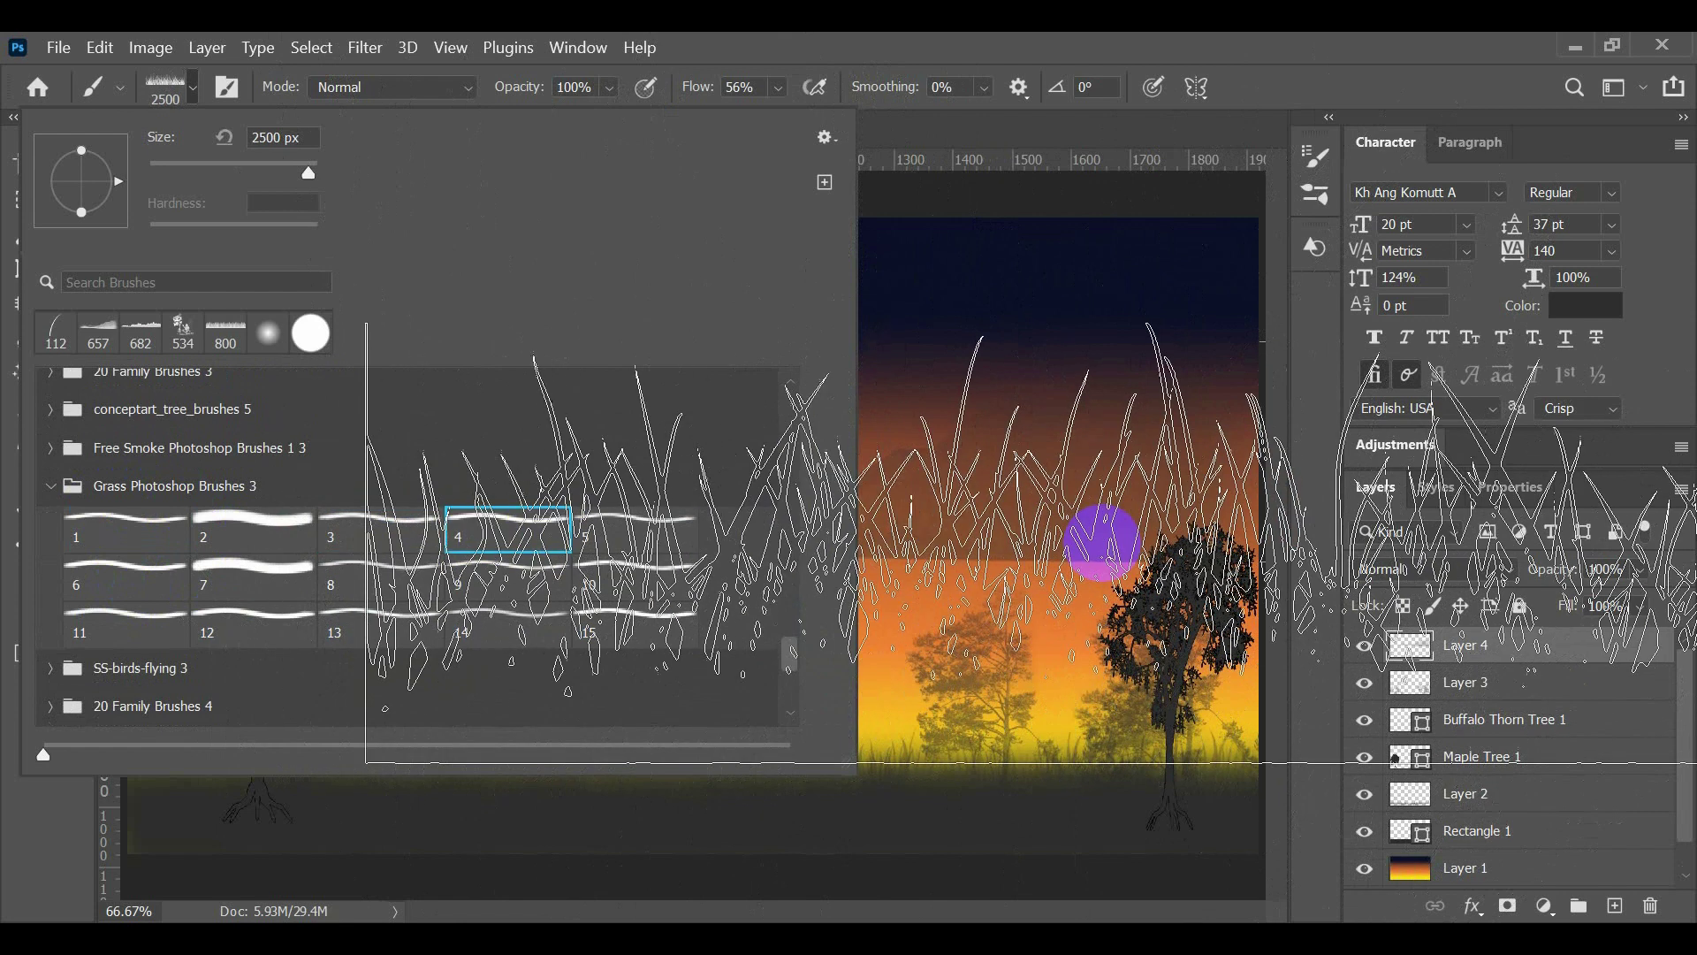
left_click(630, 535)
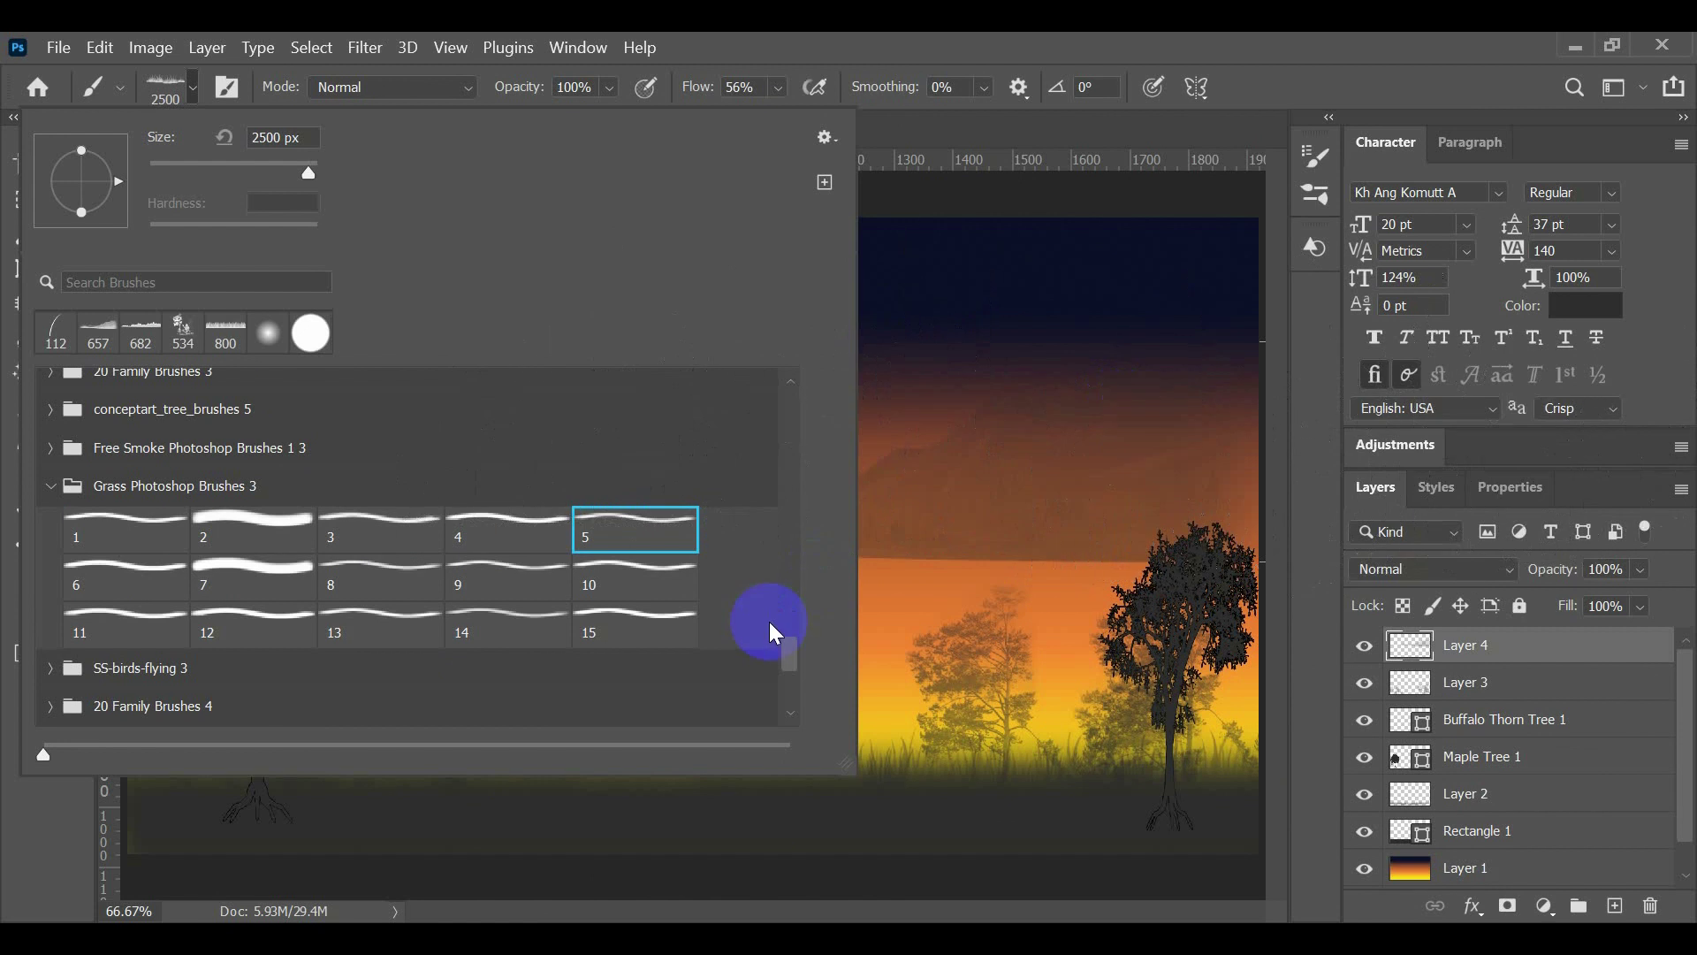
left_click(1008, 511)
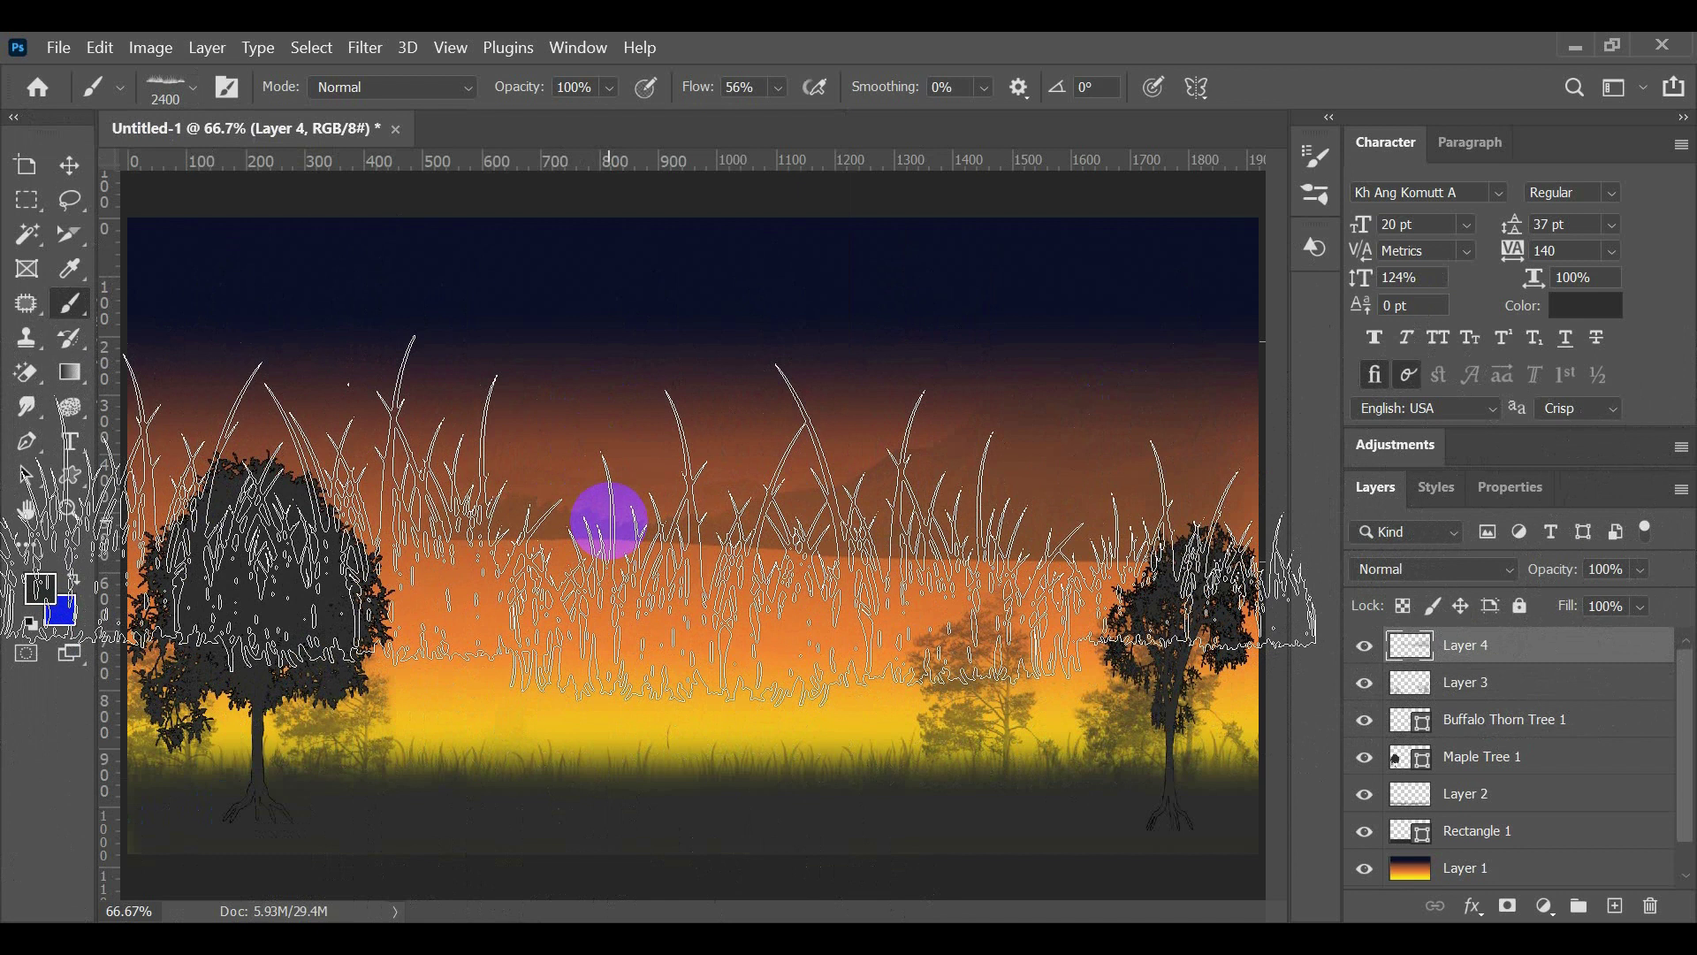
Step: Reduce the grass brush to 700 px and stamp tall grass along the horizon between the maple and the background tree on Layer 4
key("bracketleft")
key("bracketleft")
key("bracketleft")
key("bracketleft")
key("bracketleft")
key("bracketleft")
key("bracketleft")
key("bracketleft")
key("bracketleft")
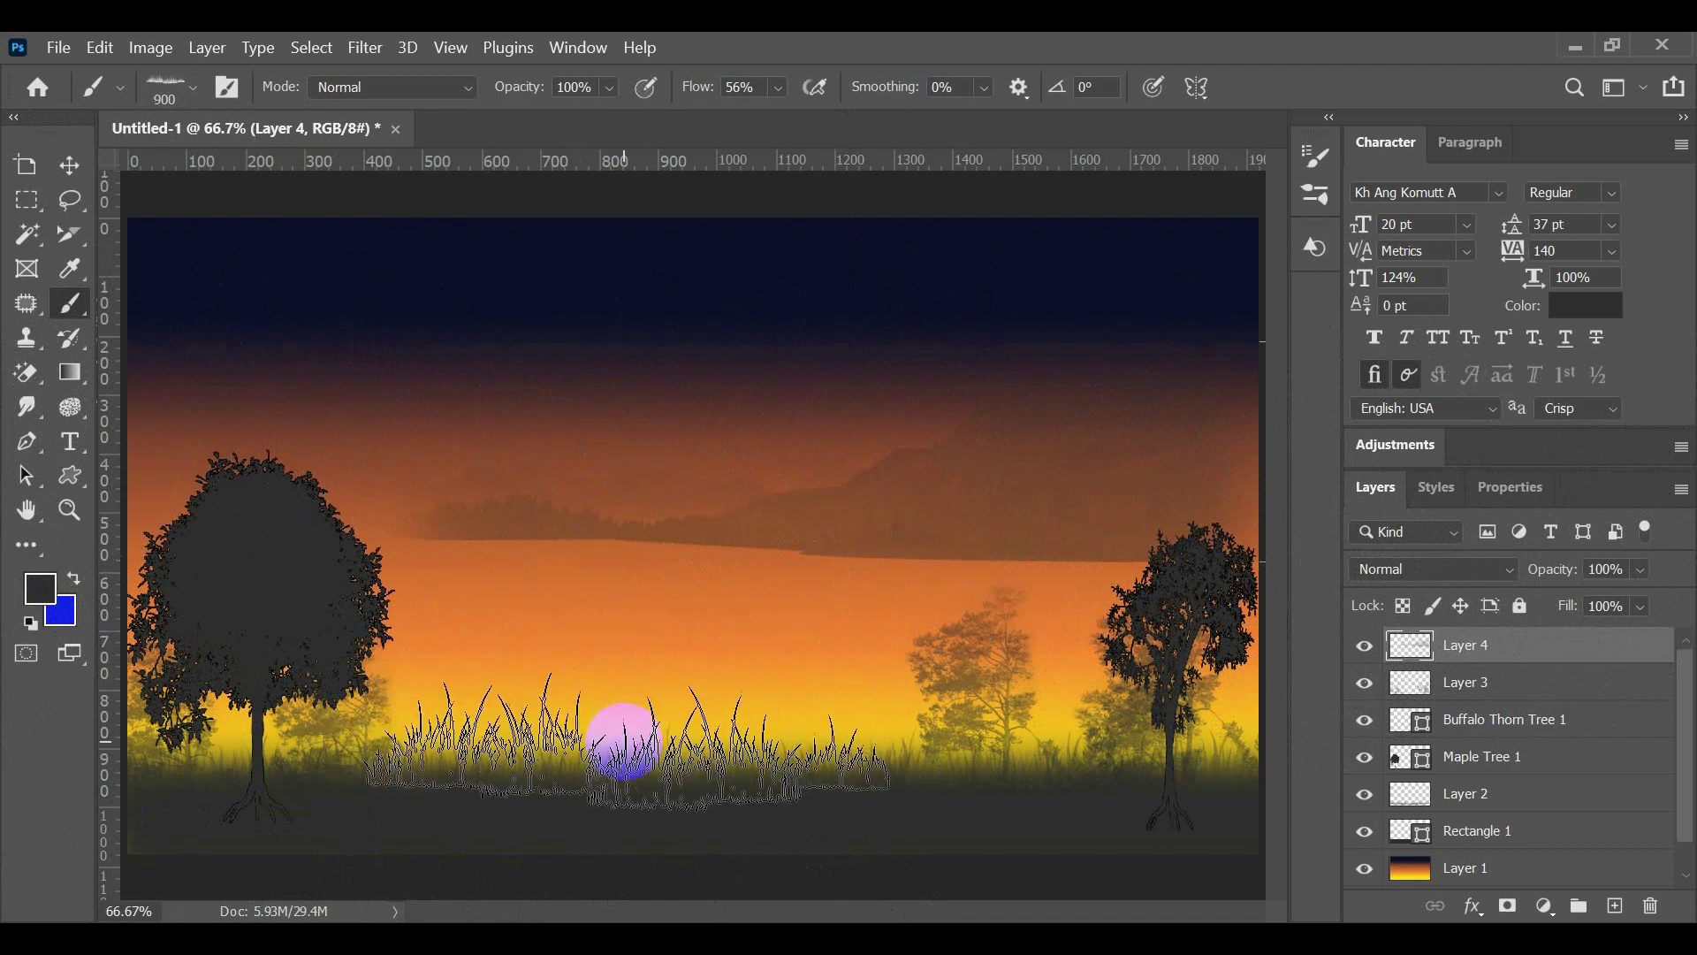
left_click(586, 749)
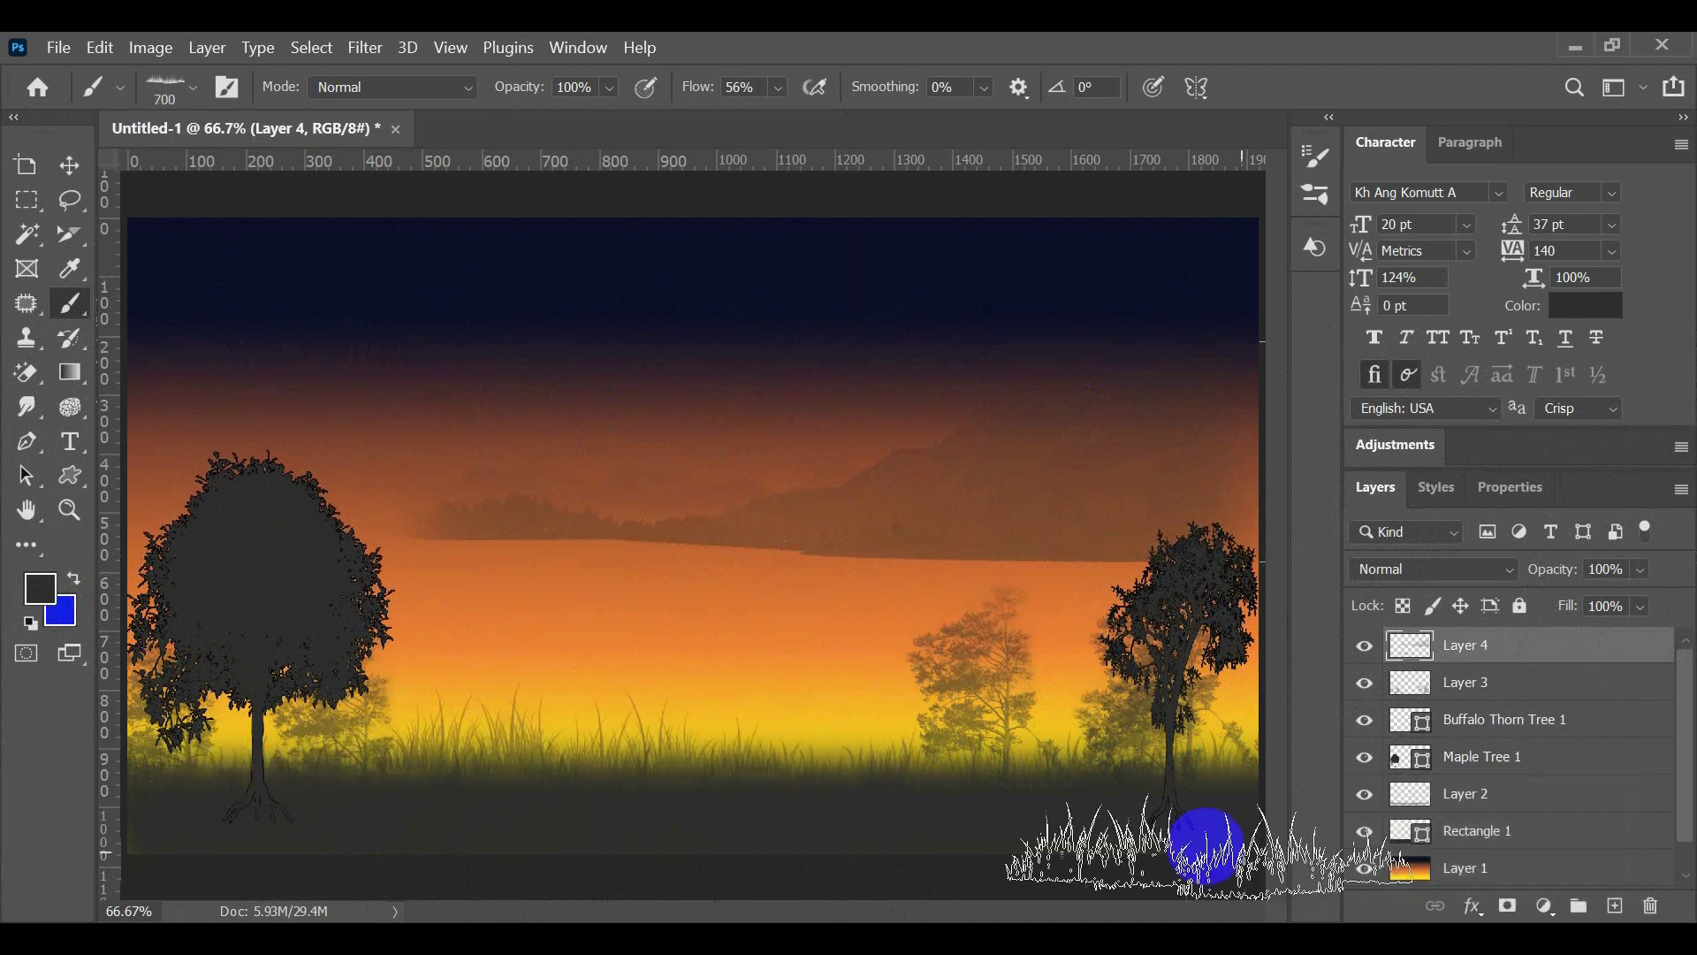
left_click(646, 719)
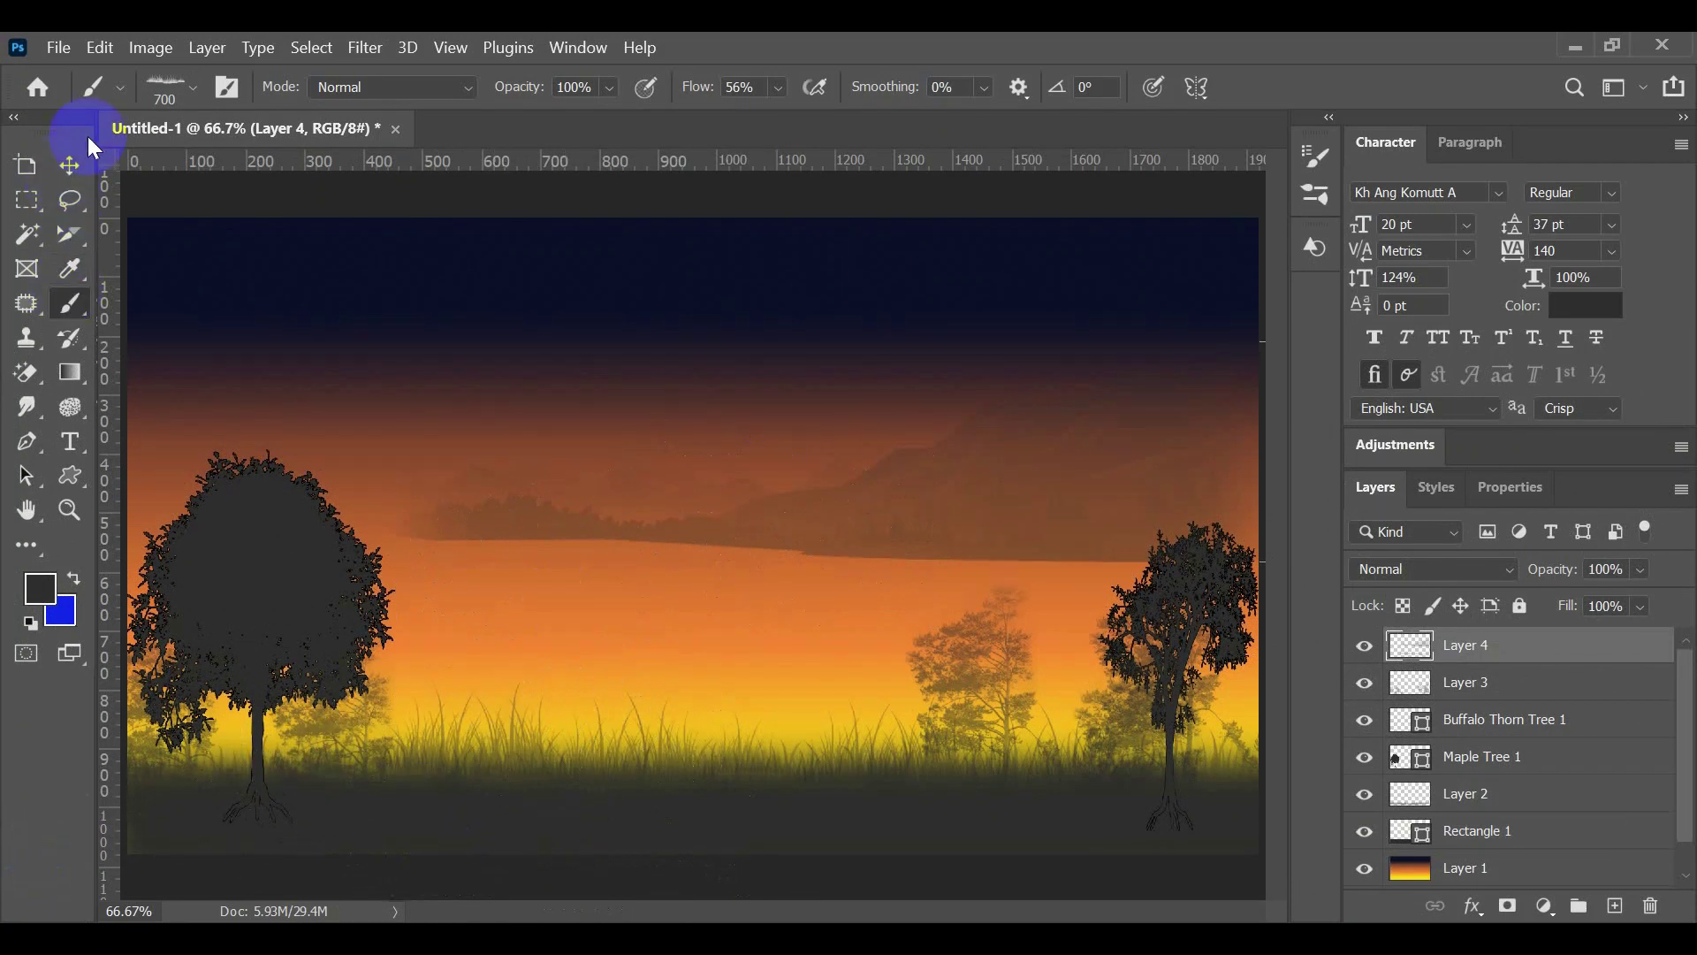
left_click(196, 85)
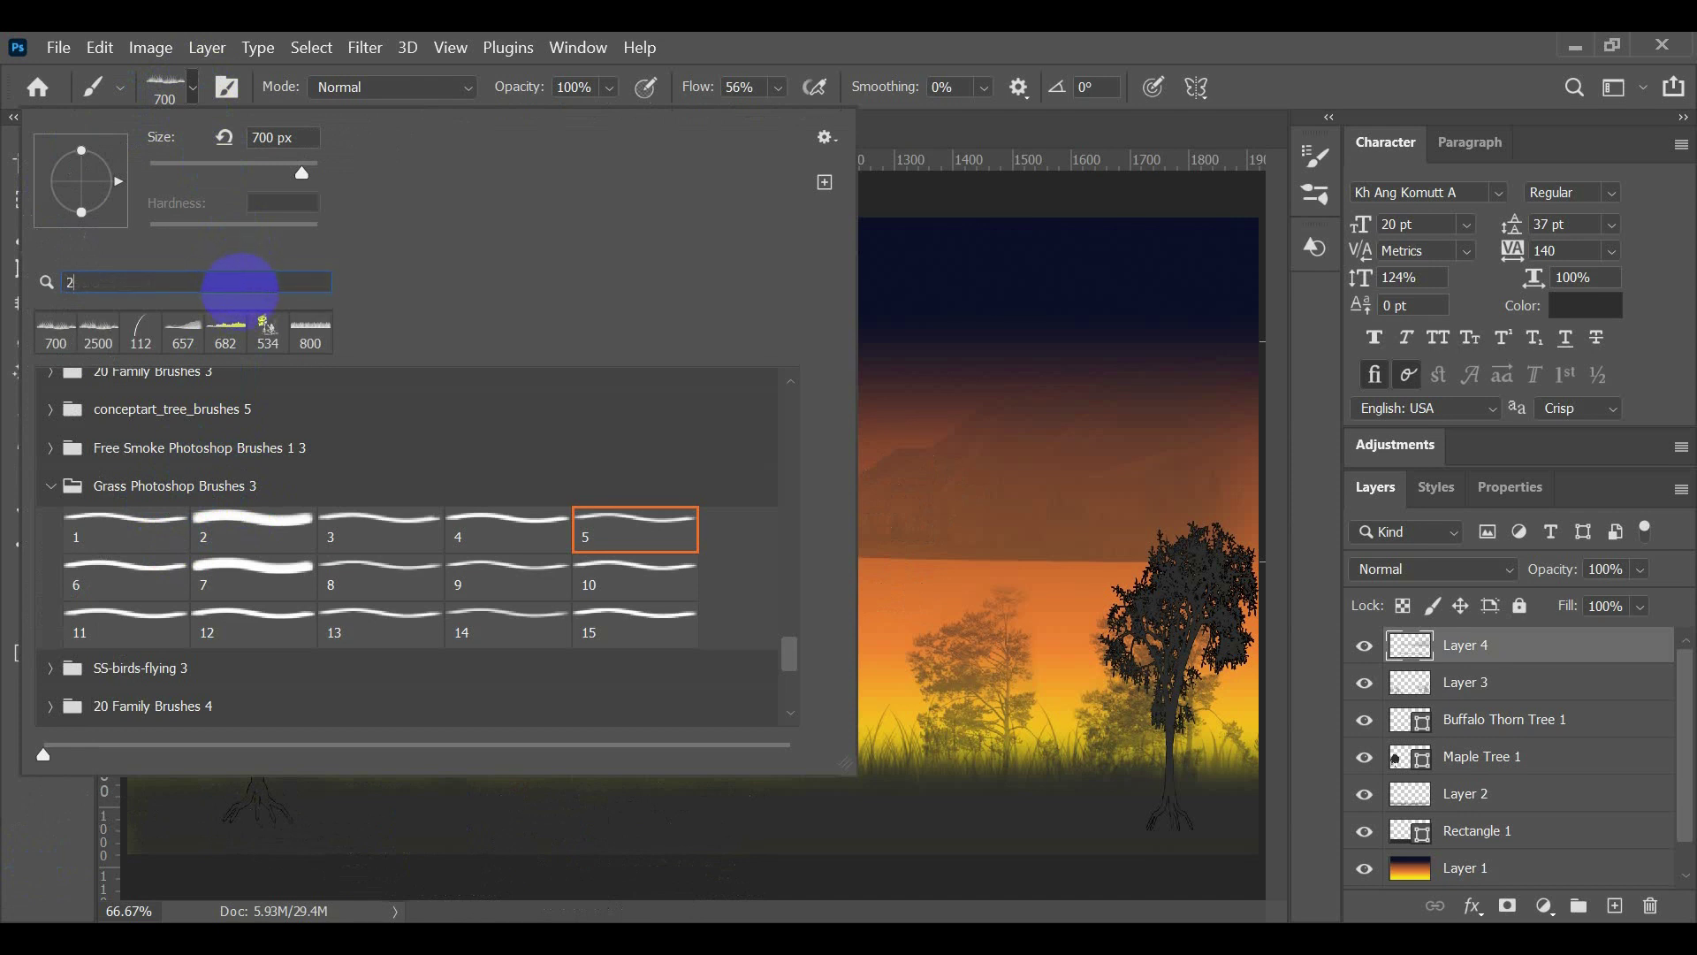
type("0")
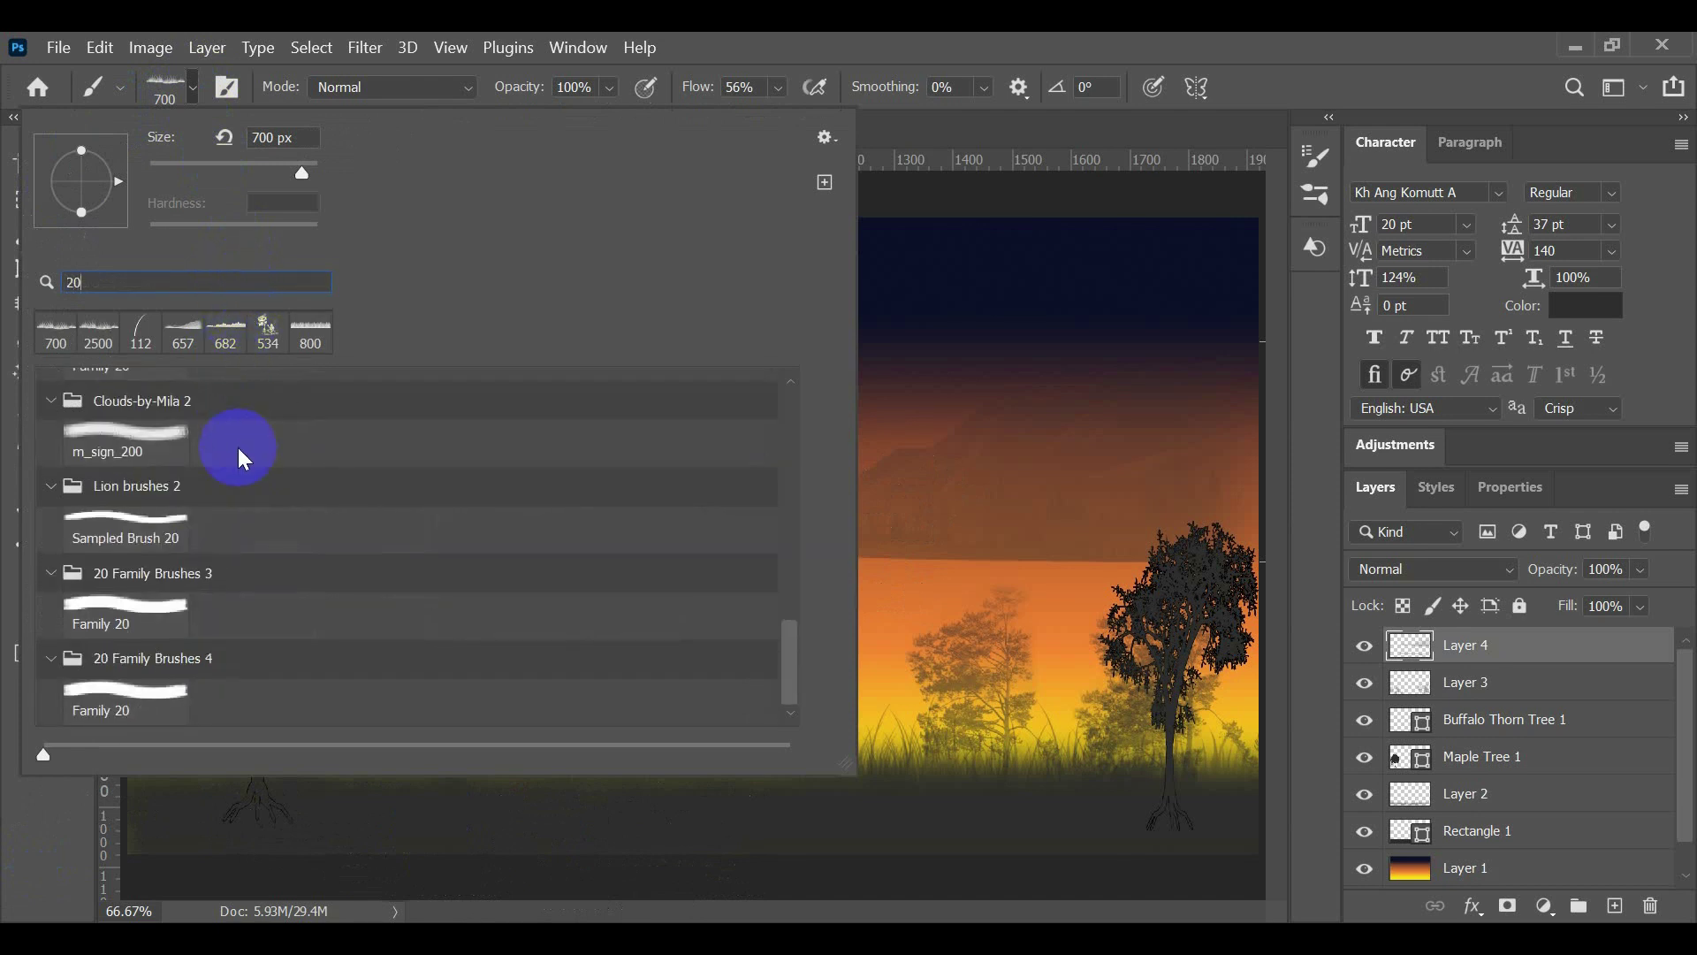
left_click(137, 582)
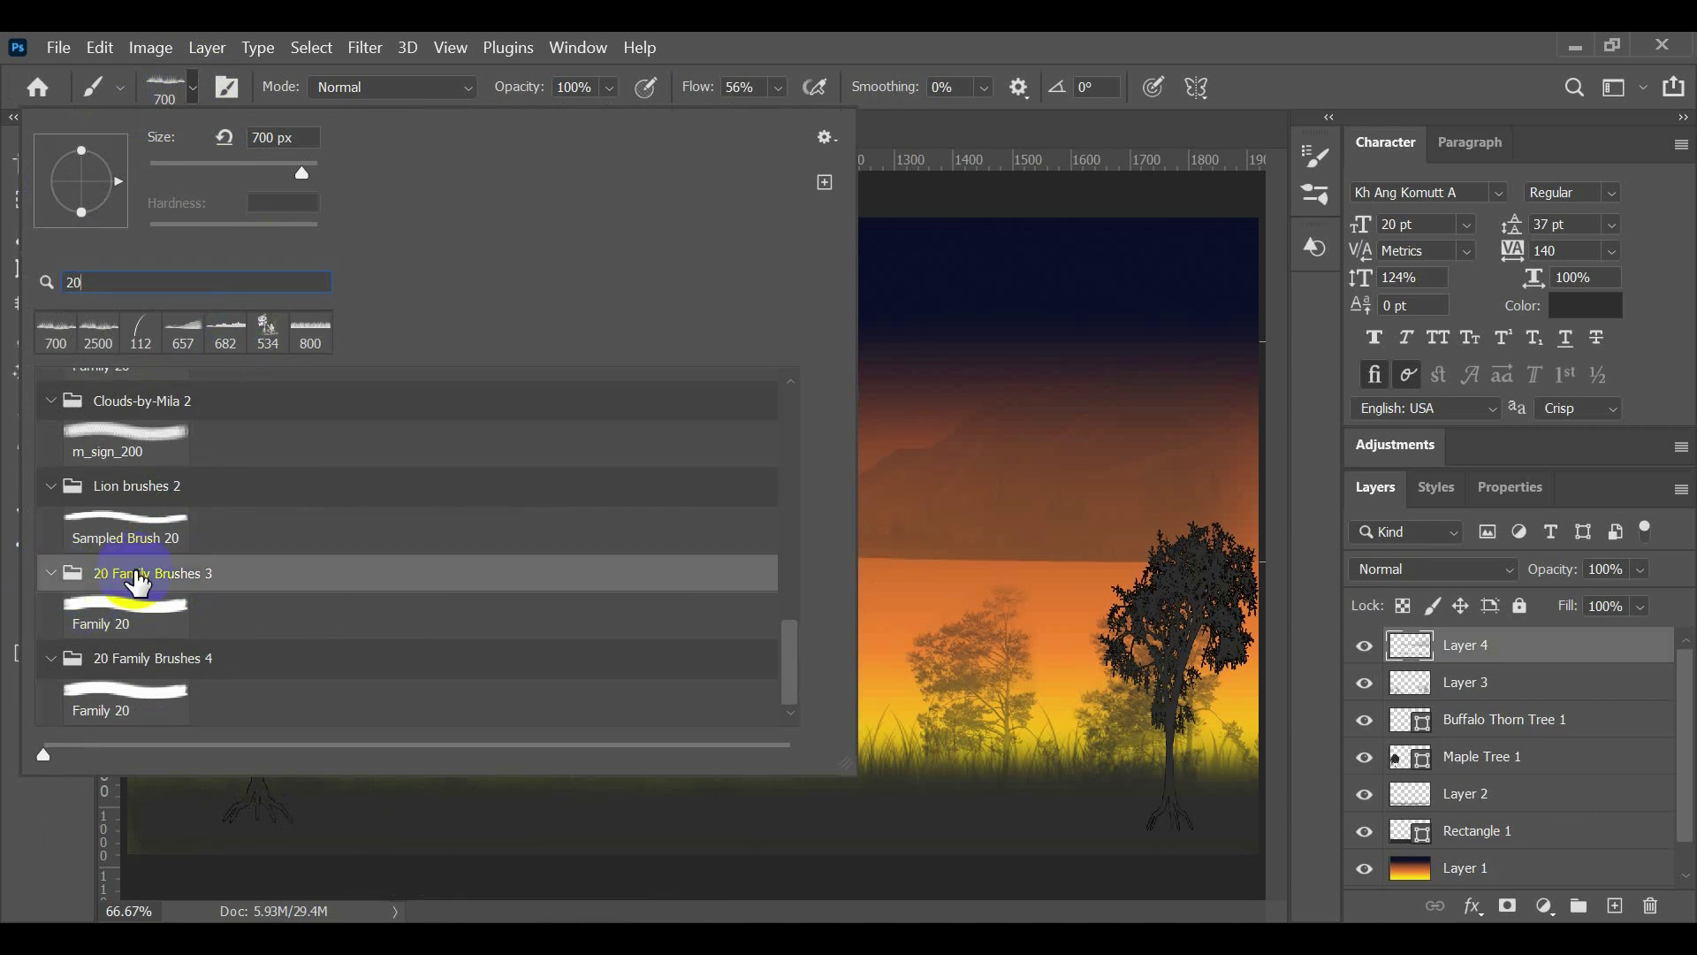
key("Return")
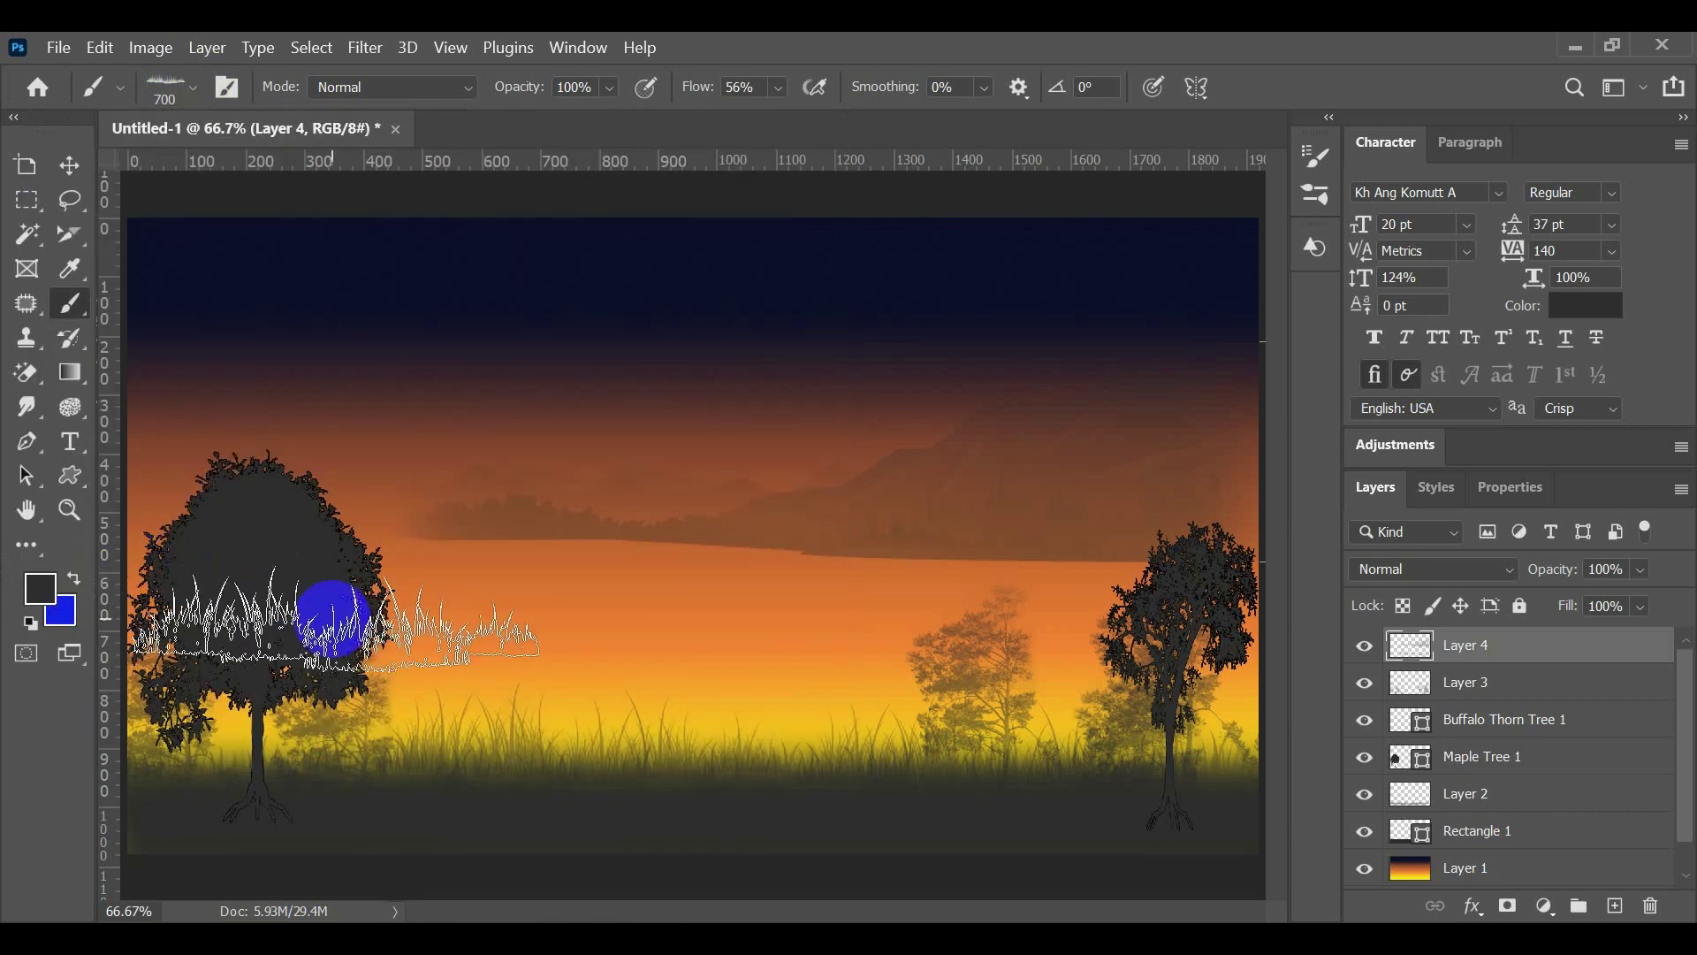
Step: Browse the brush library to the 20 Family Brushes set and choose the Family 18 brush
left_click(196, 86)
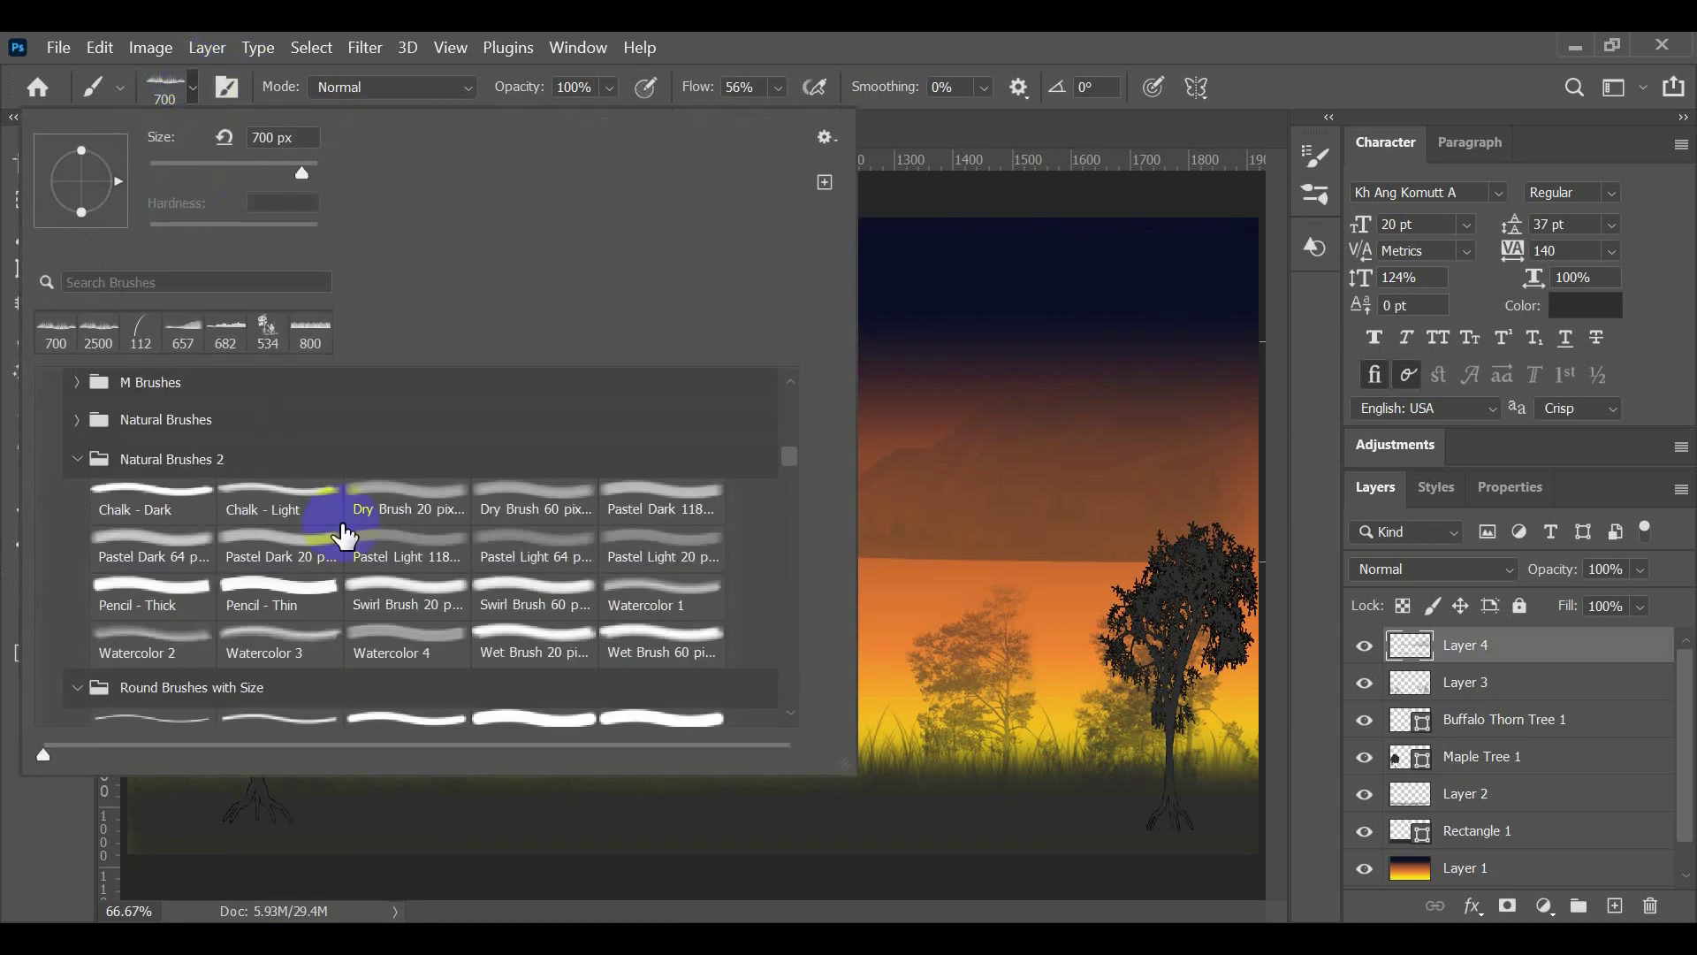
scroll(283, 637, "down", 10)
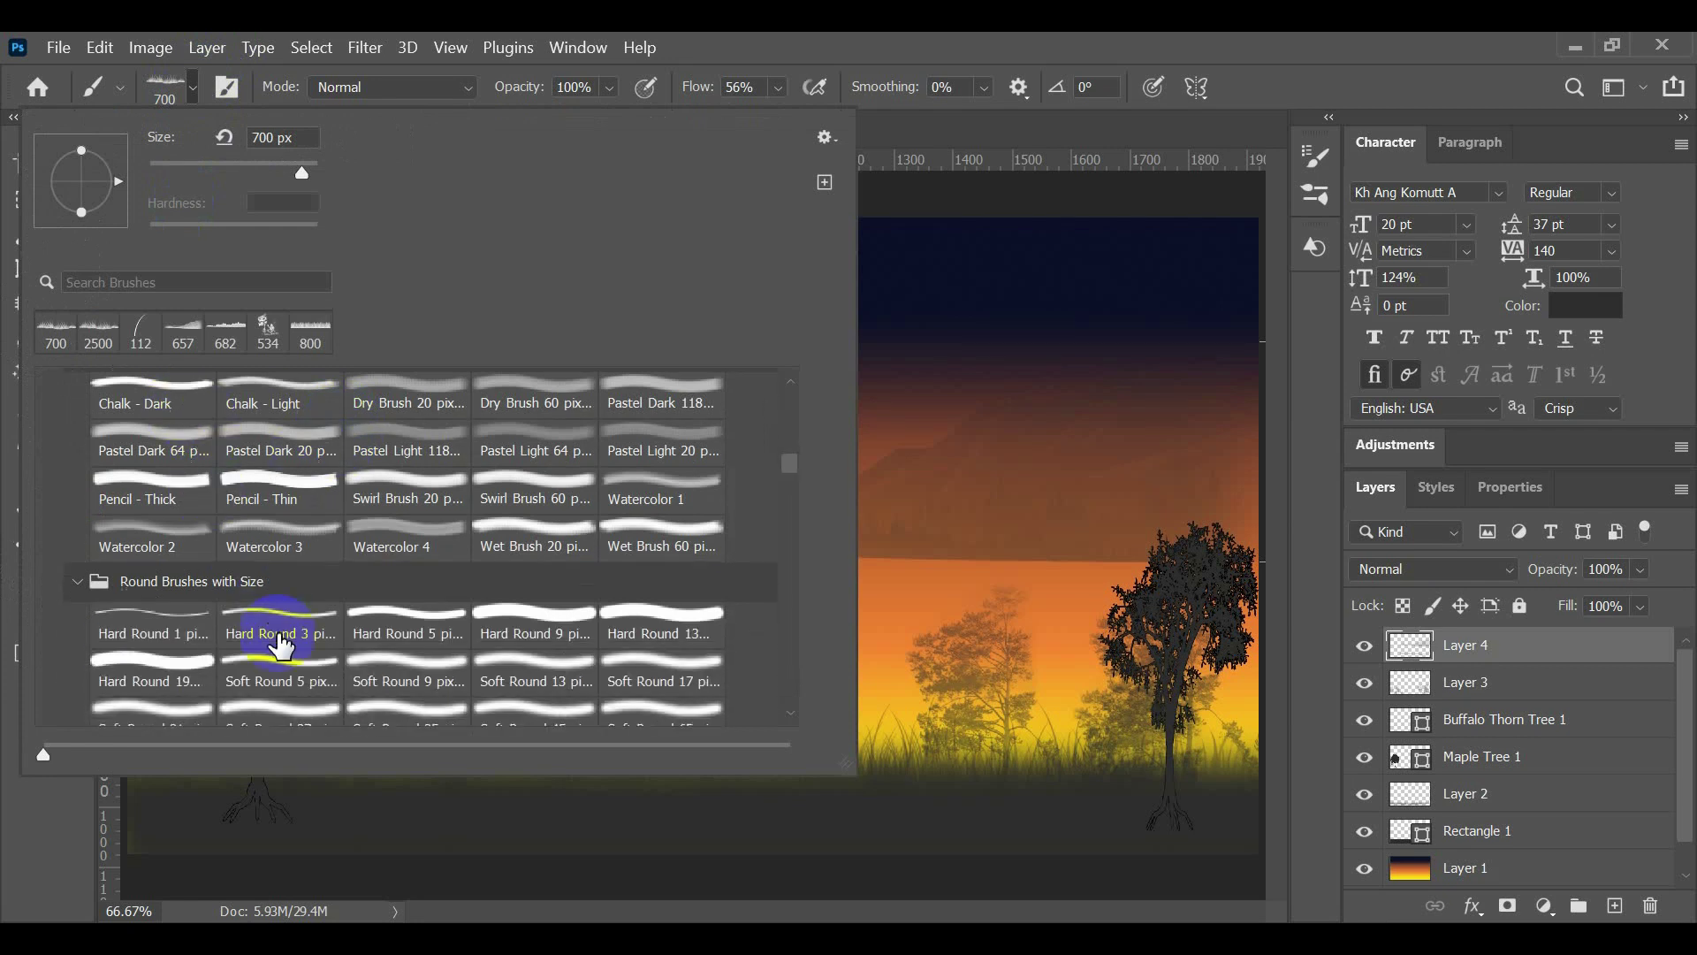
scroll(290, 634, "down", 6)
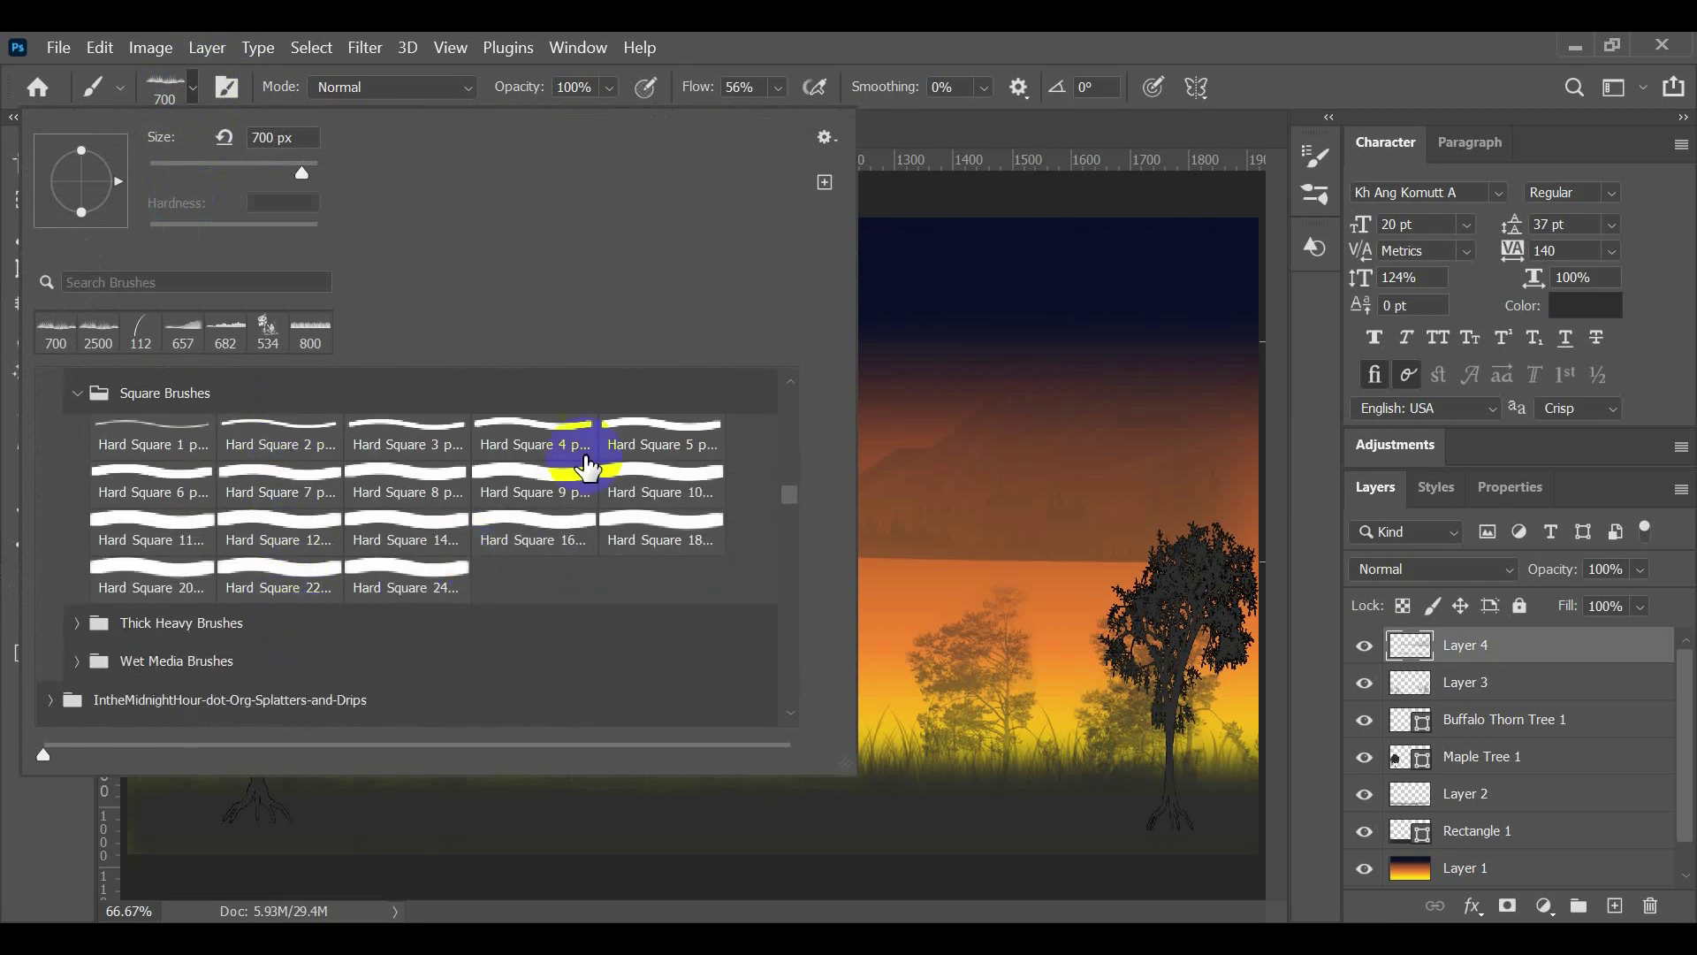
left_click_drag(789, 485, 785, 498)
scroll(785, 498, "down", 2)
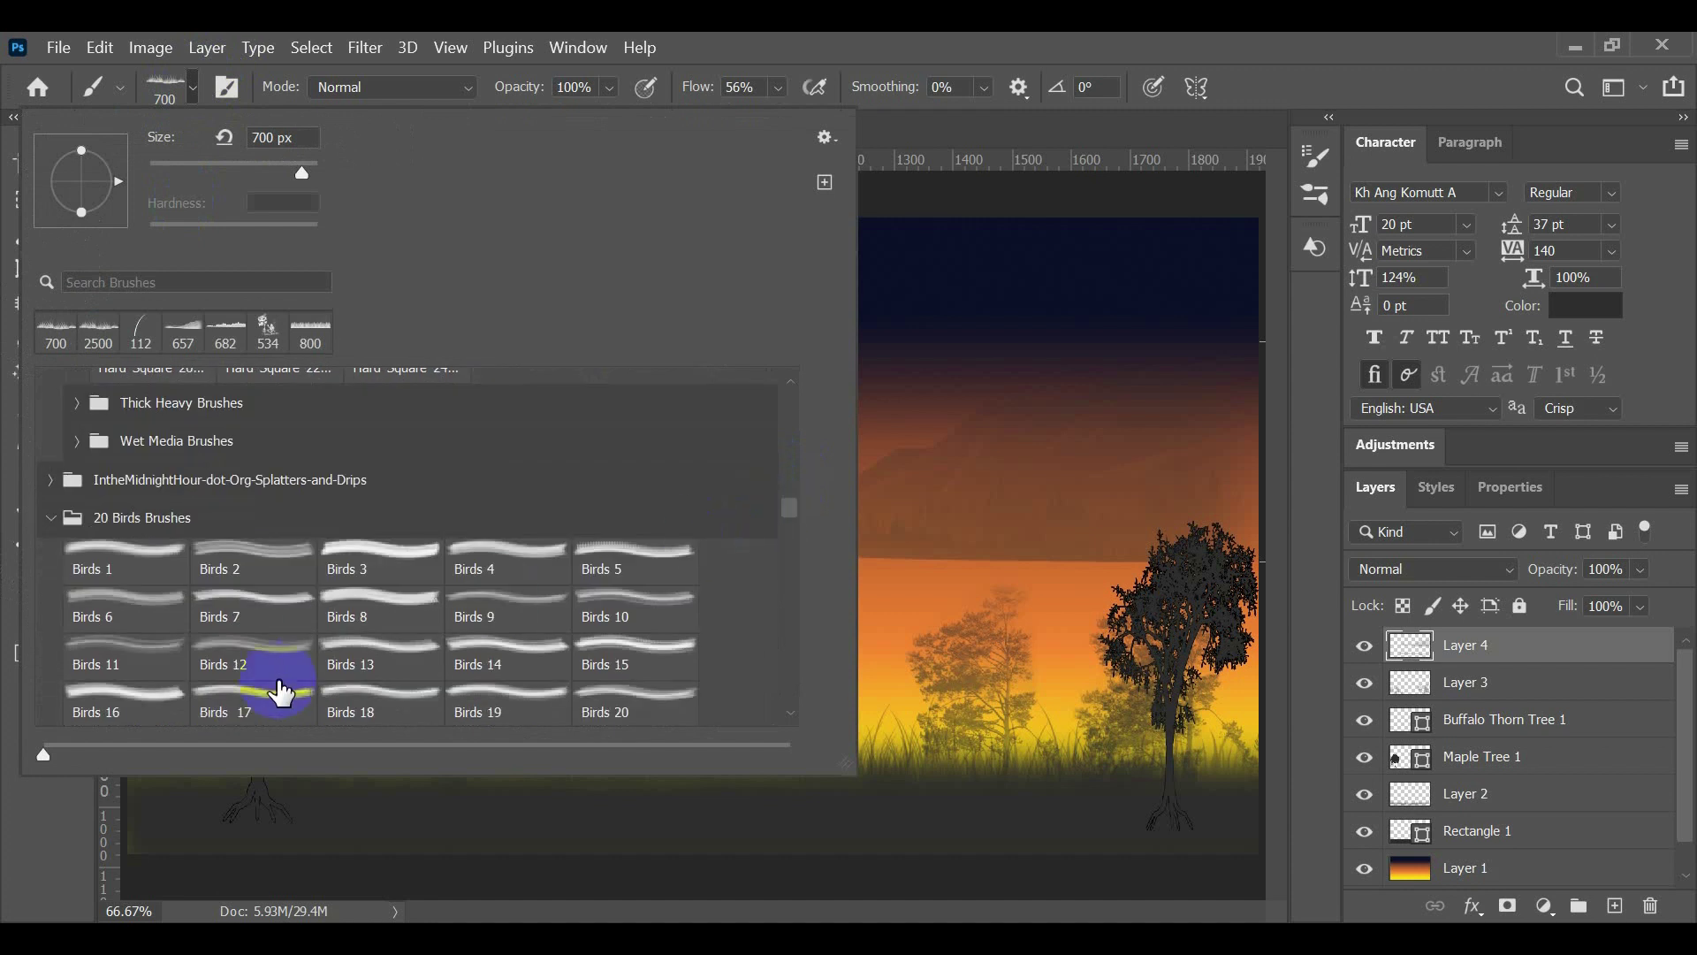
scroll(231, 608, "down", 5)
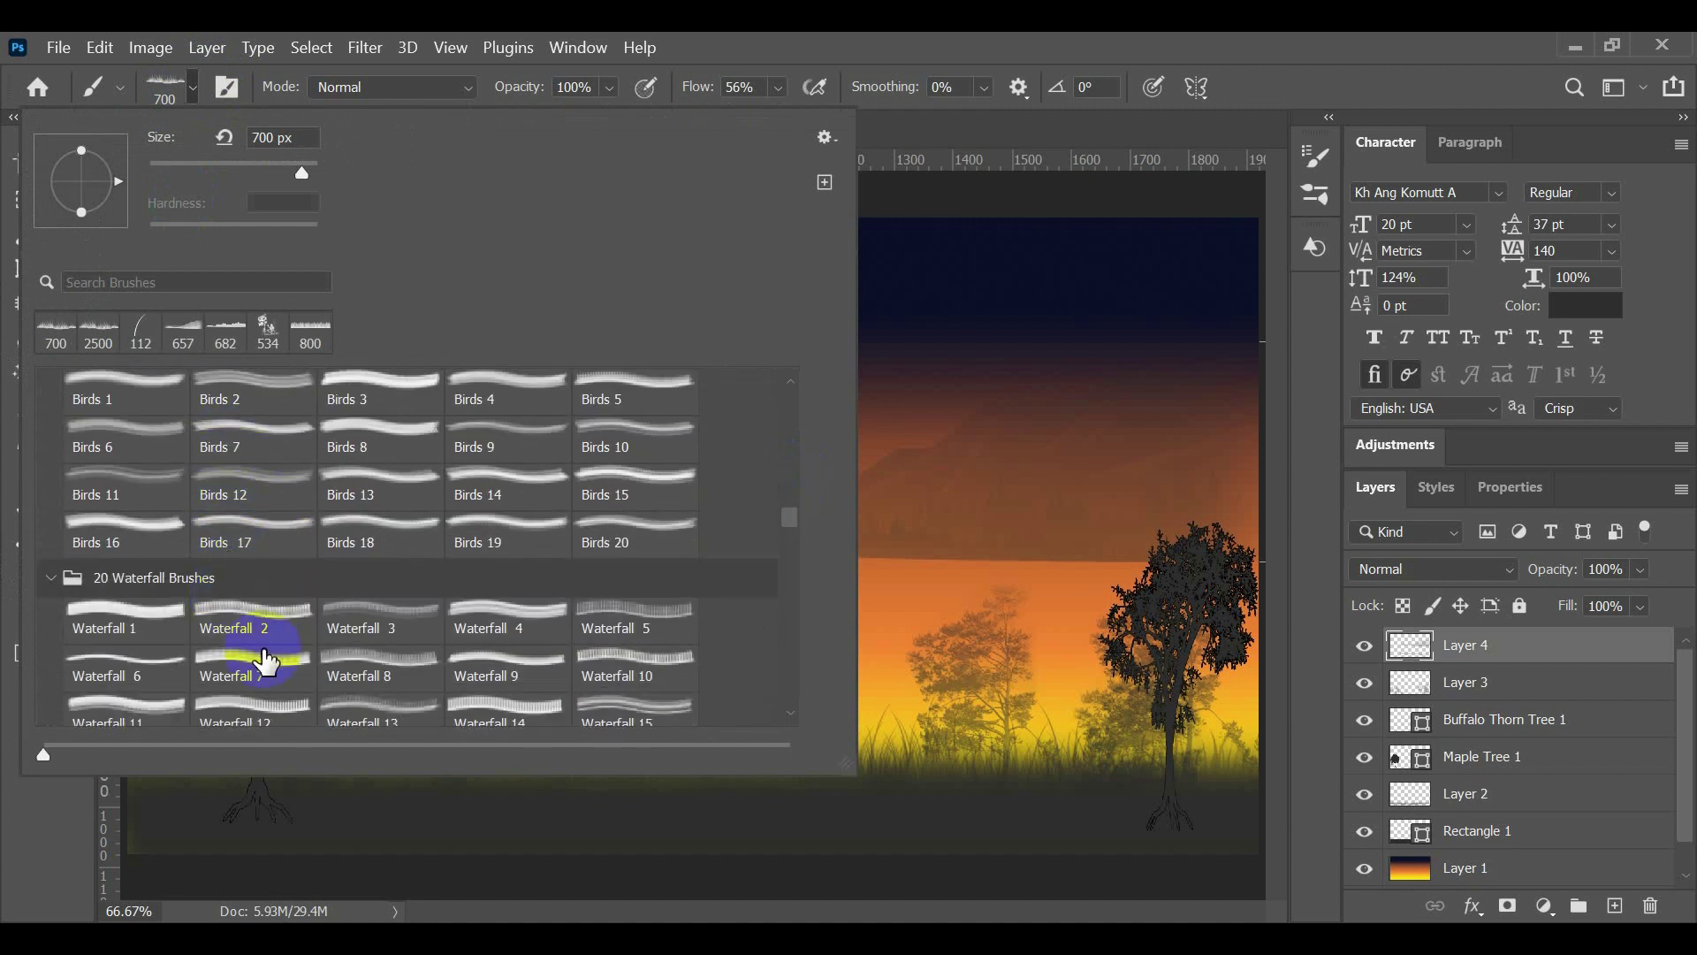
scroll(266, 661, "down", 1)
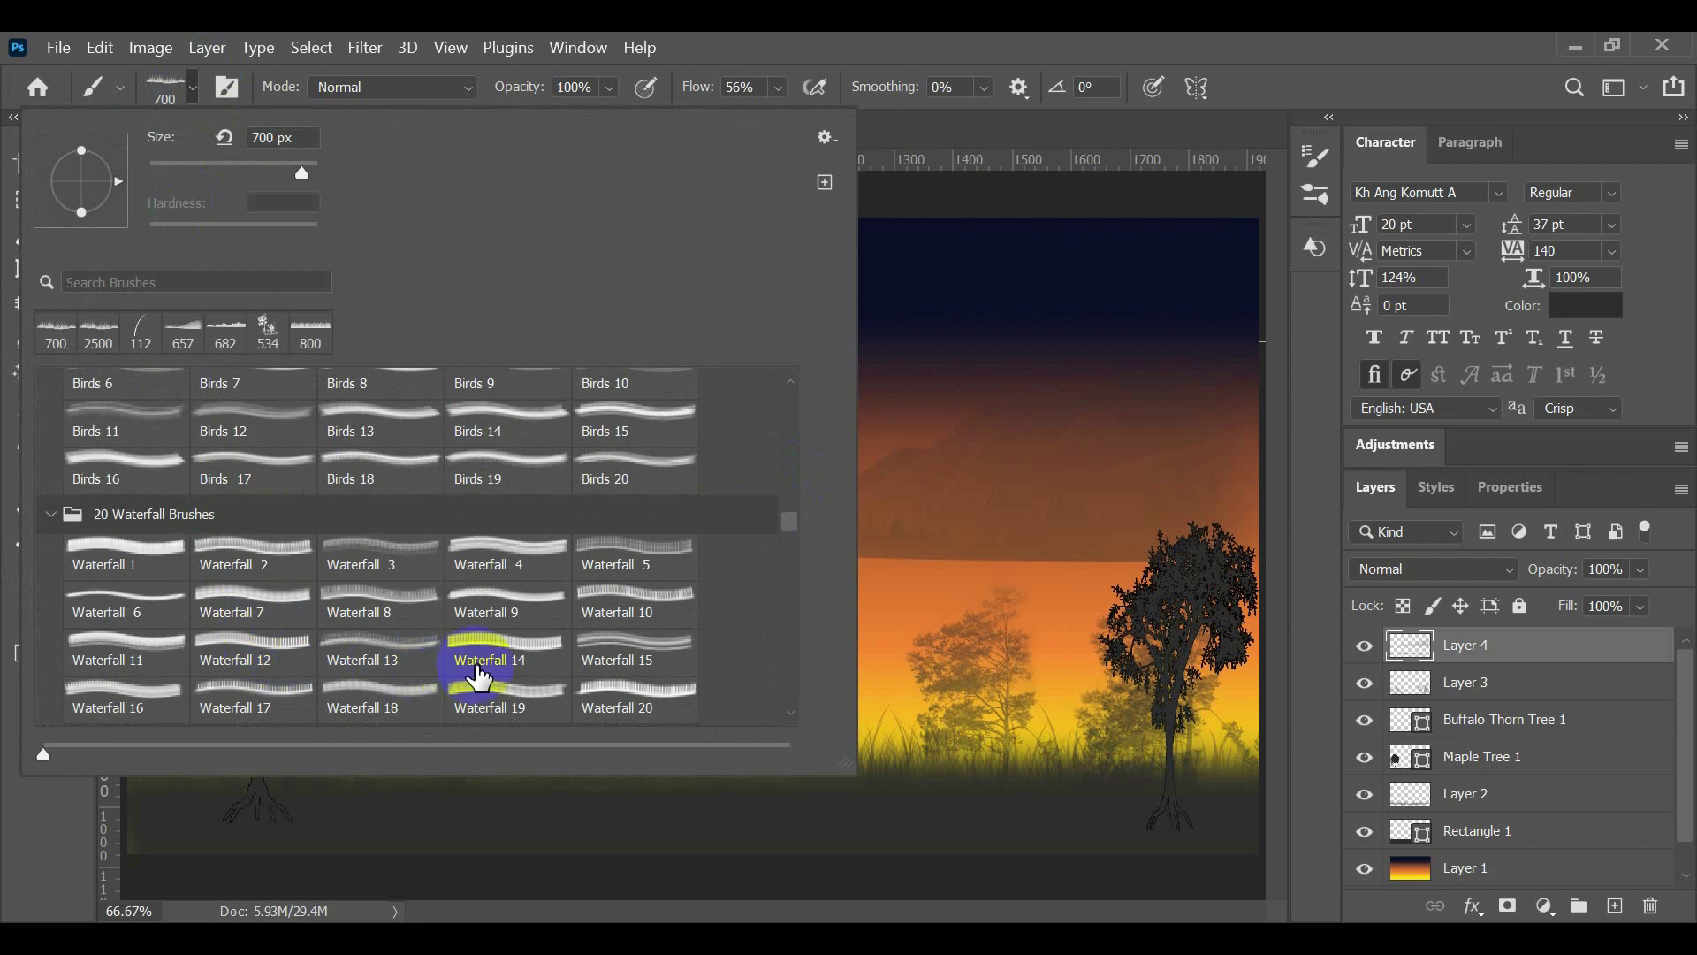
scroll(492, 684, "down", 1)
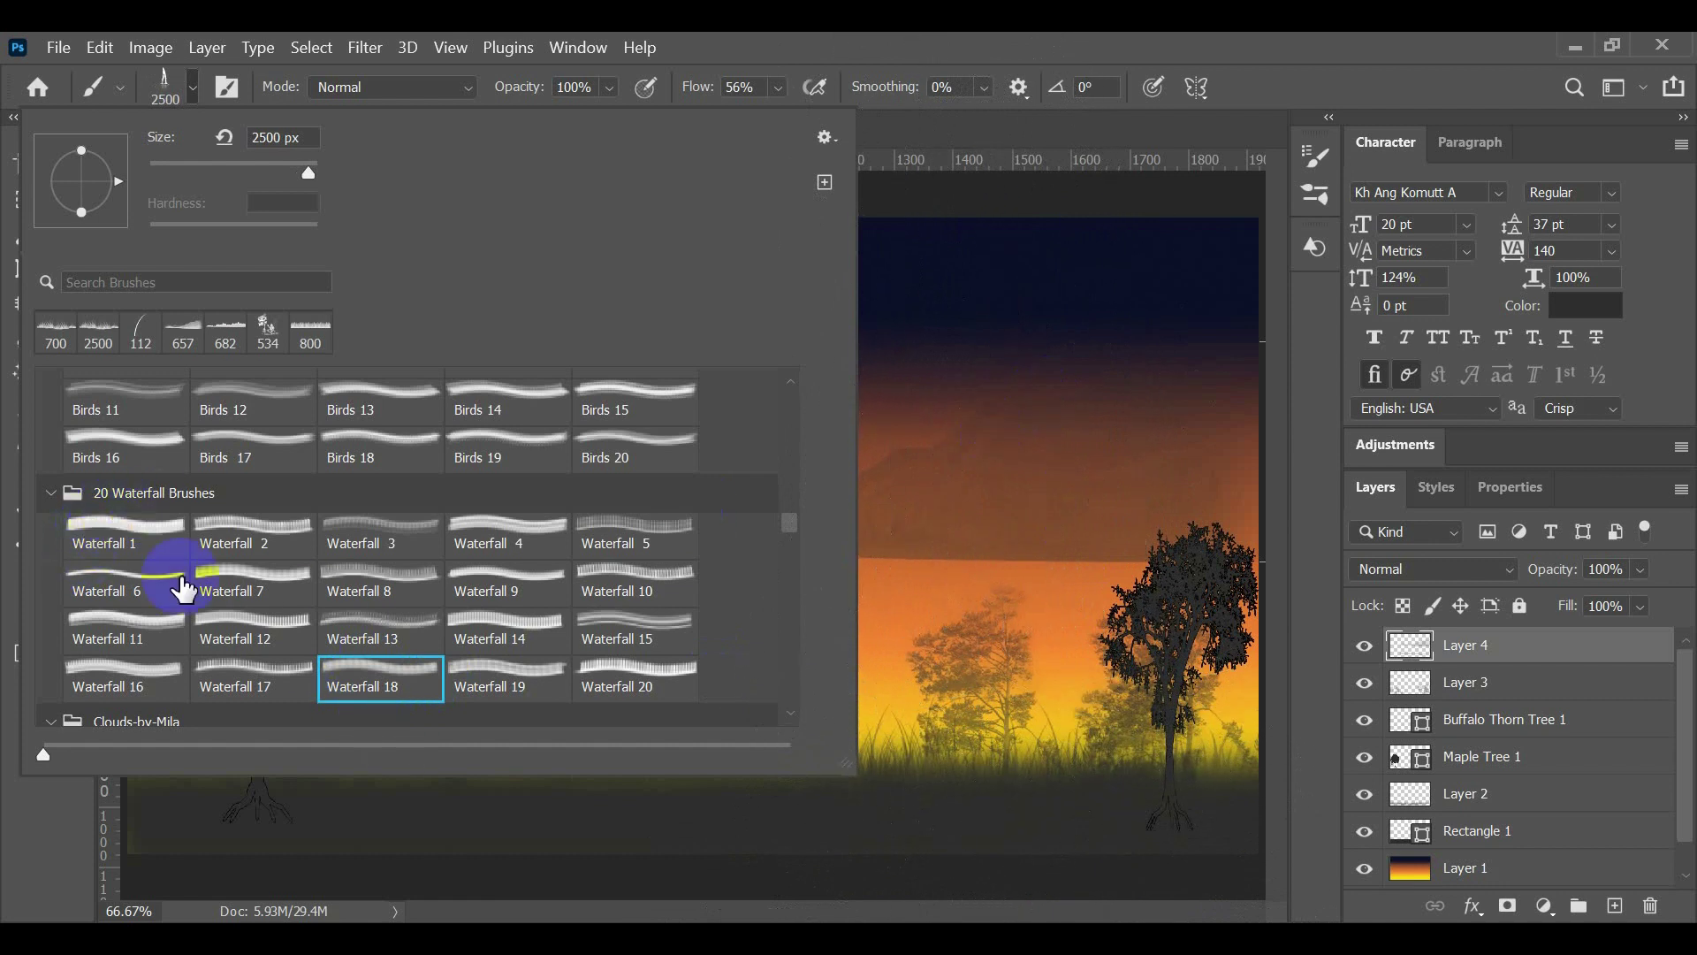
scroll(367, 667, "down", 10)
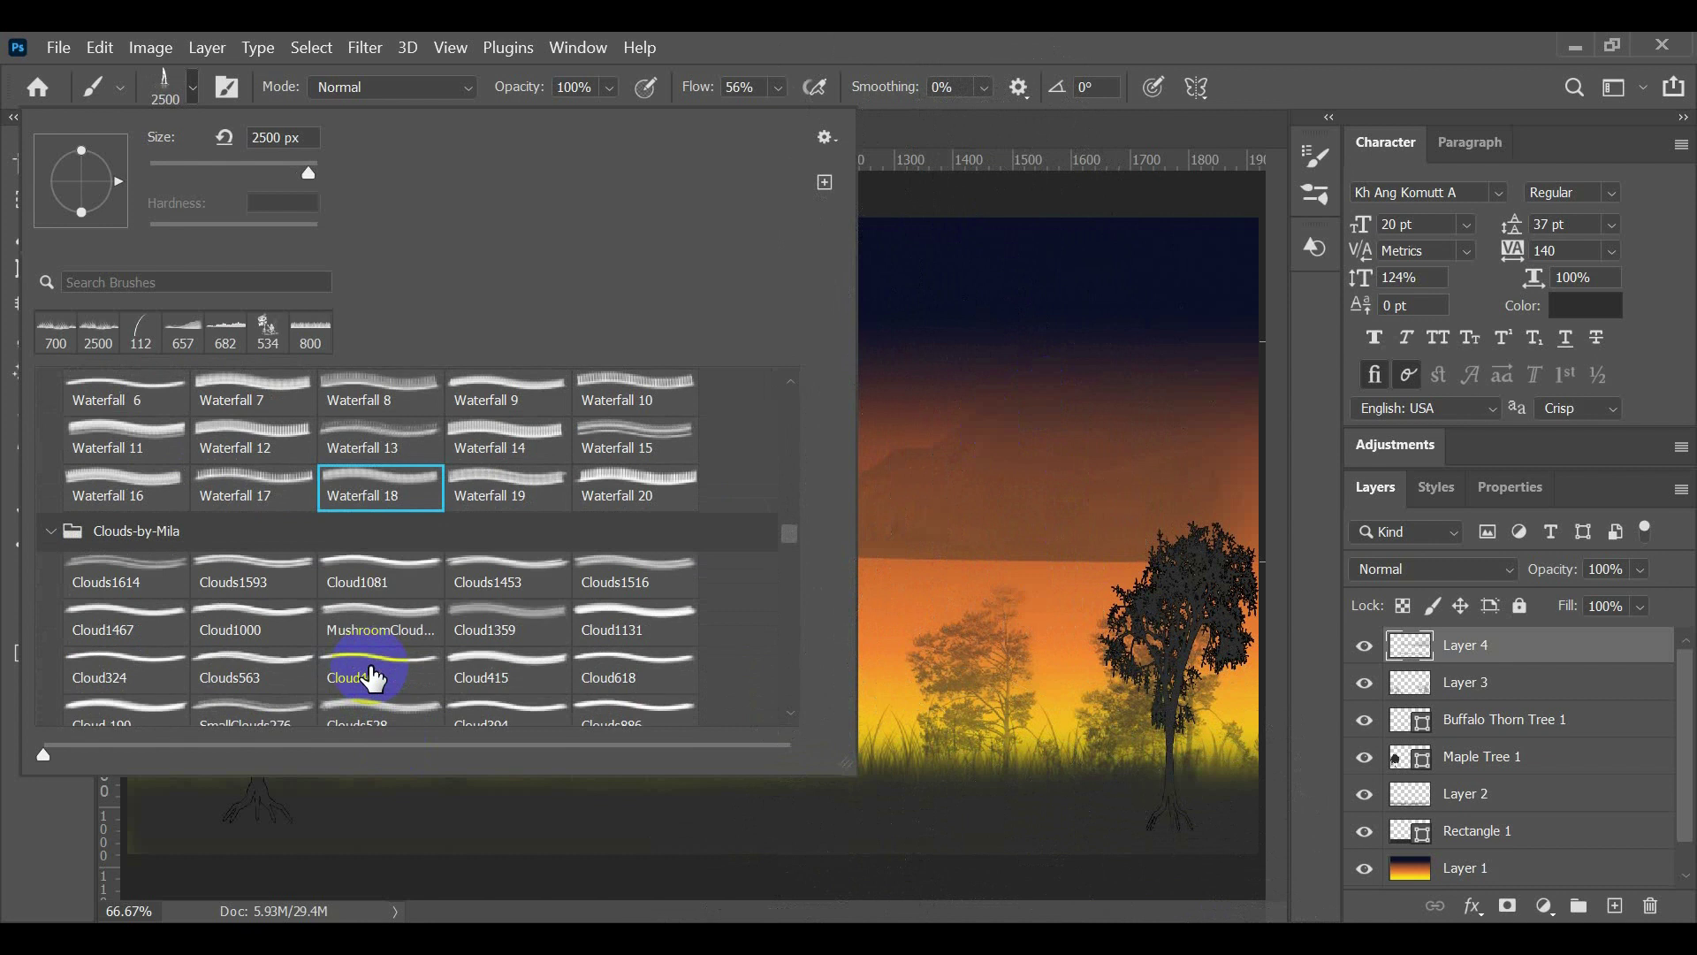
scroll(372, 676, "down", 5)
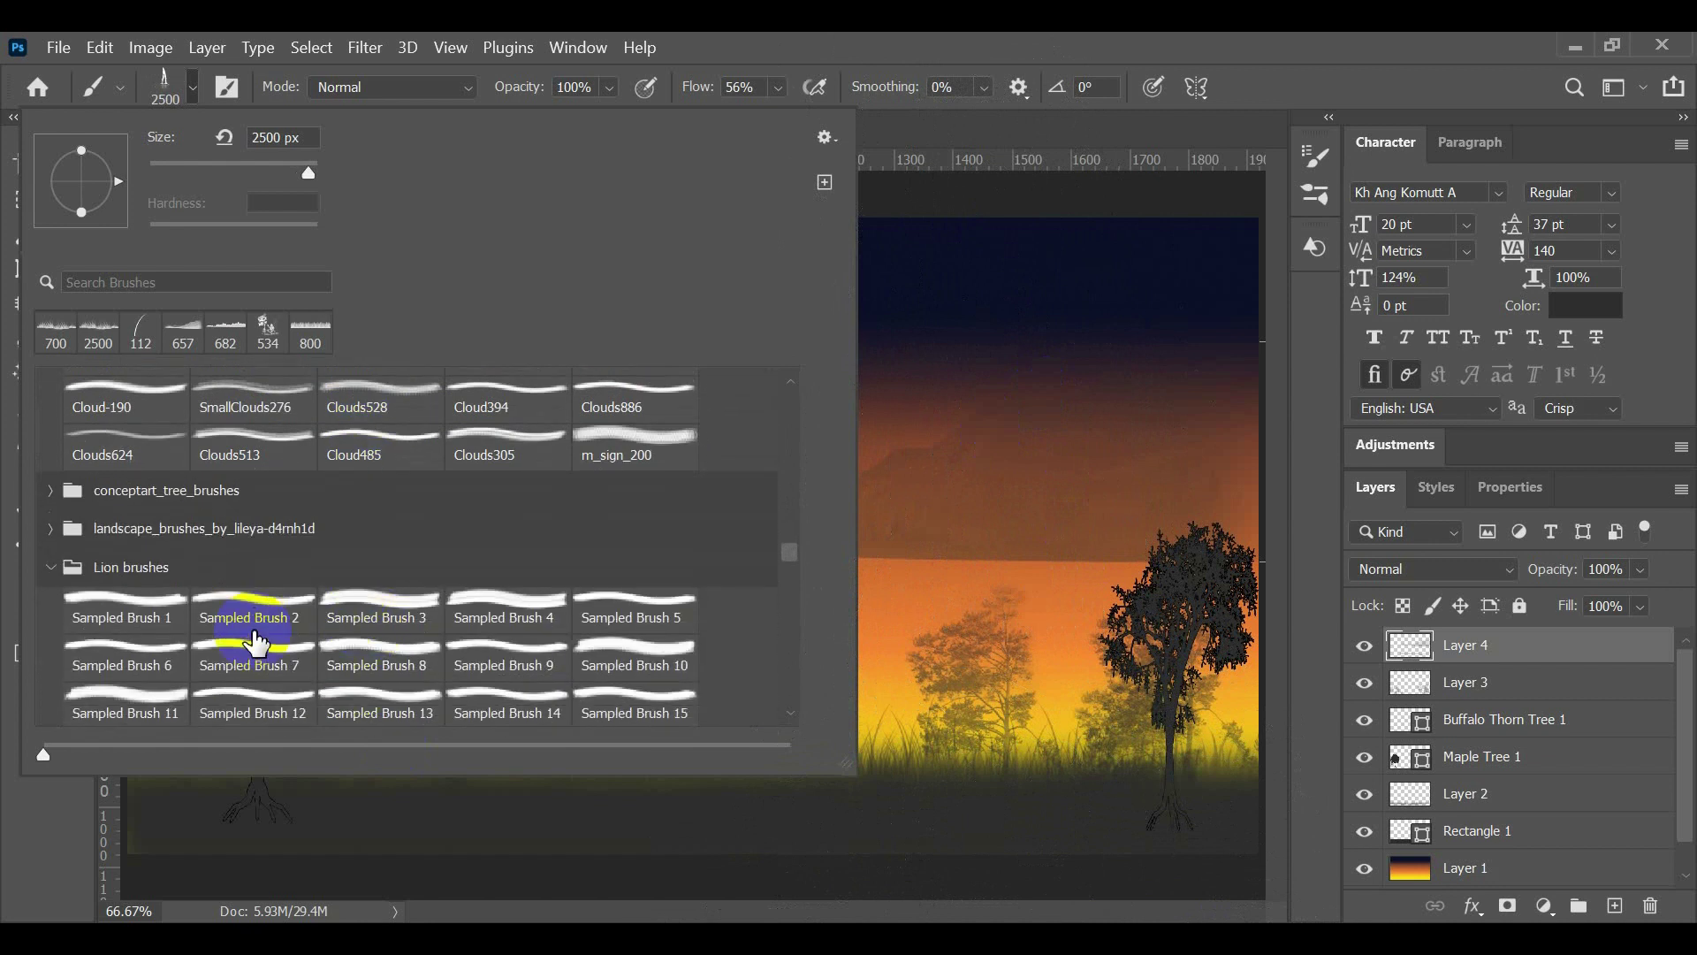
scroll(256, 644, "down", 3)
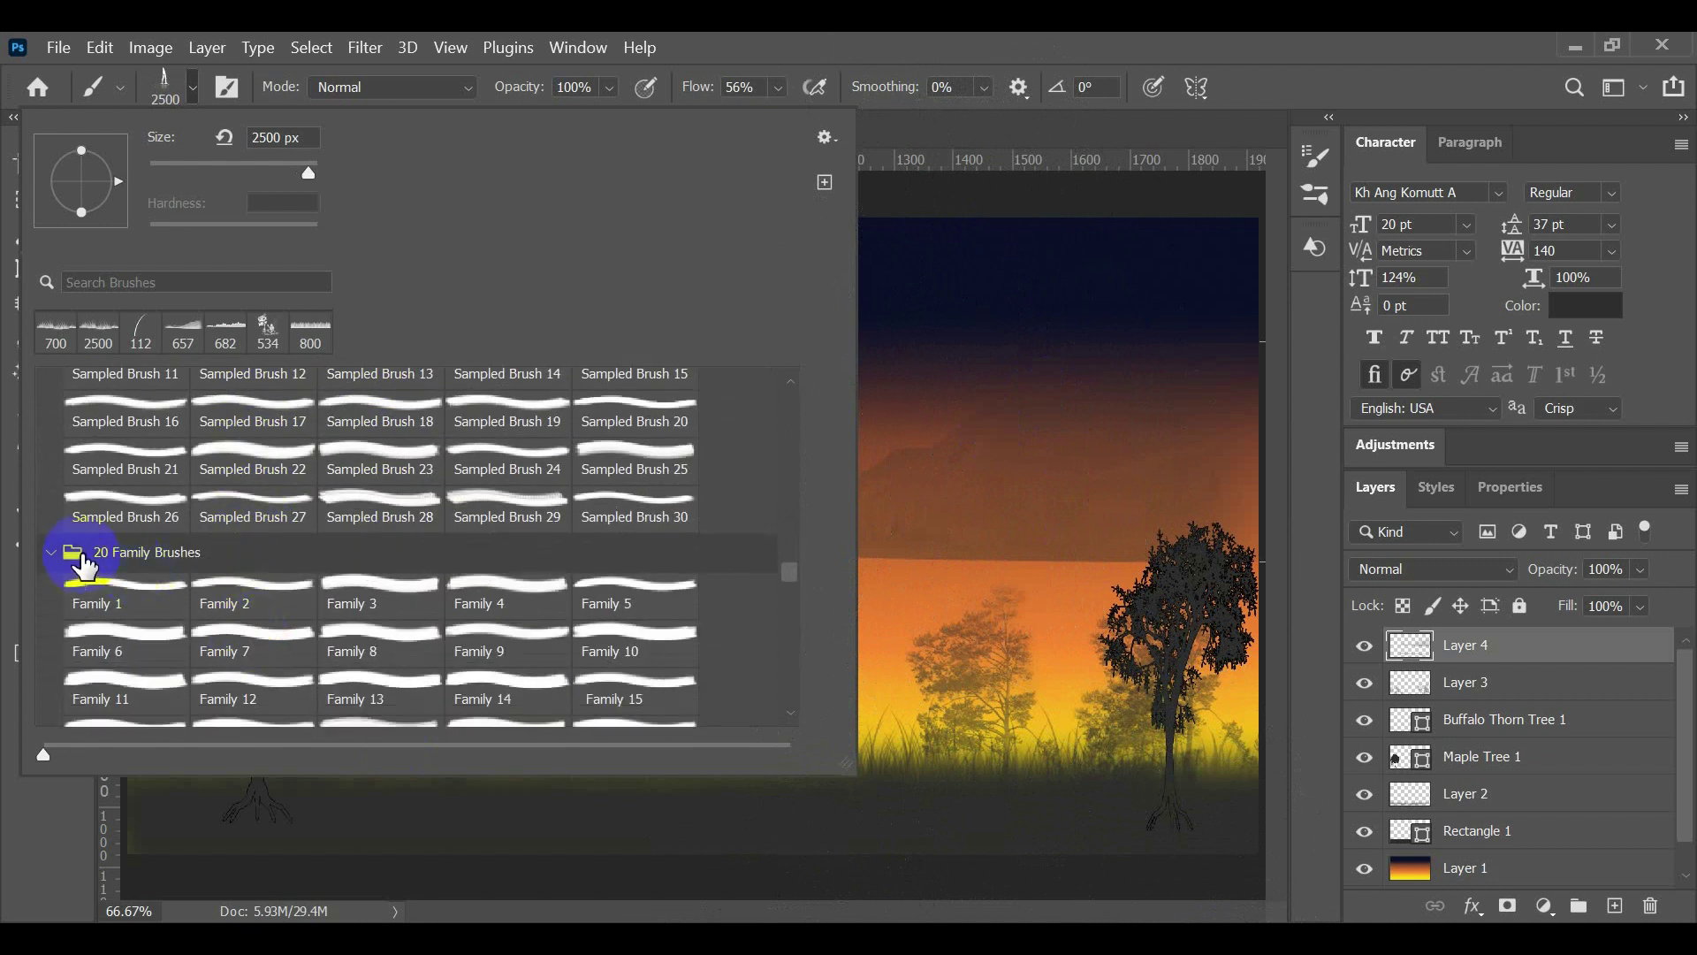
scroll(303, 587, "down", 2)
scroll(305, 600, "down", 1)
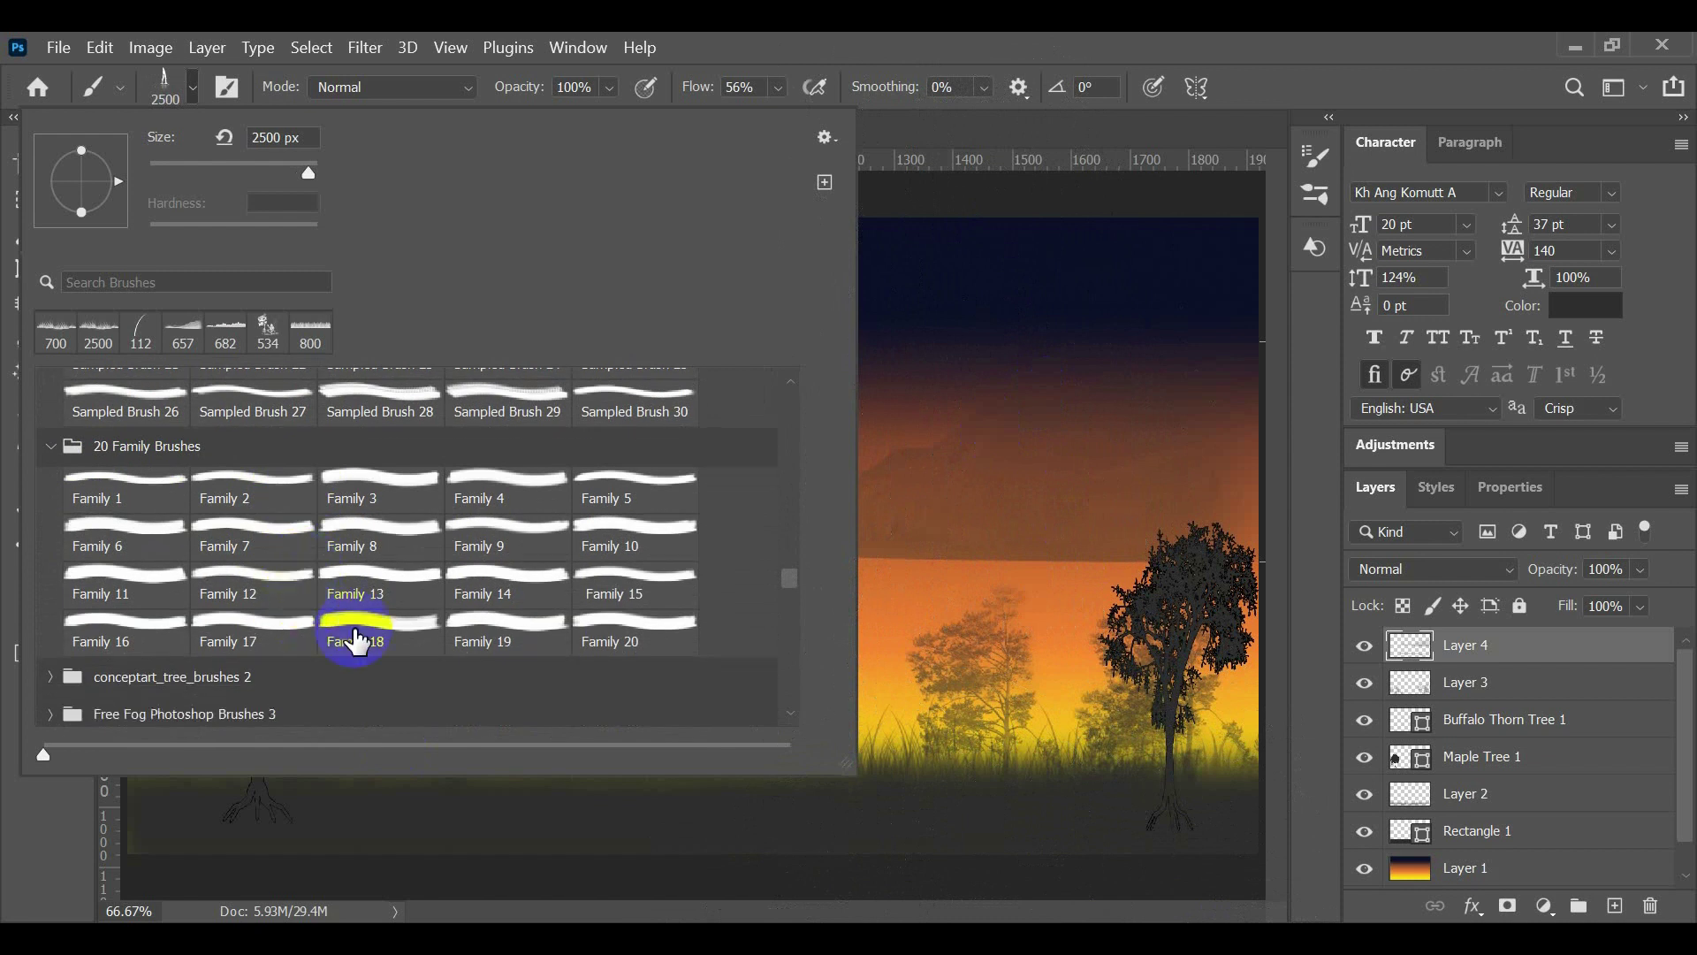
left_click(378, 587)
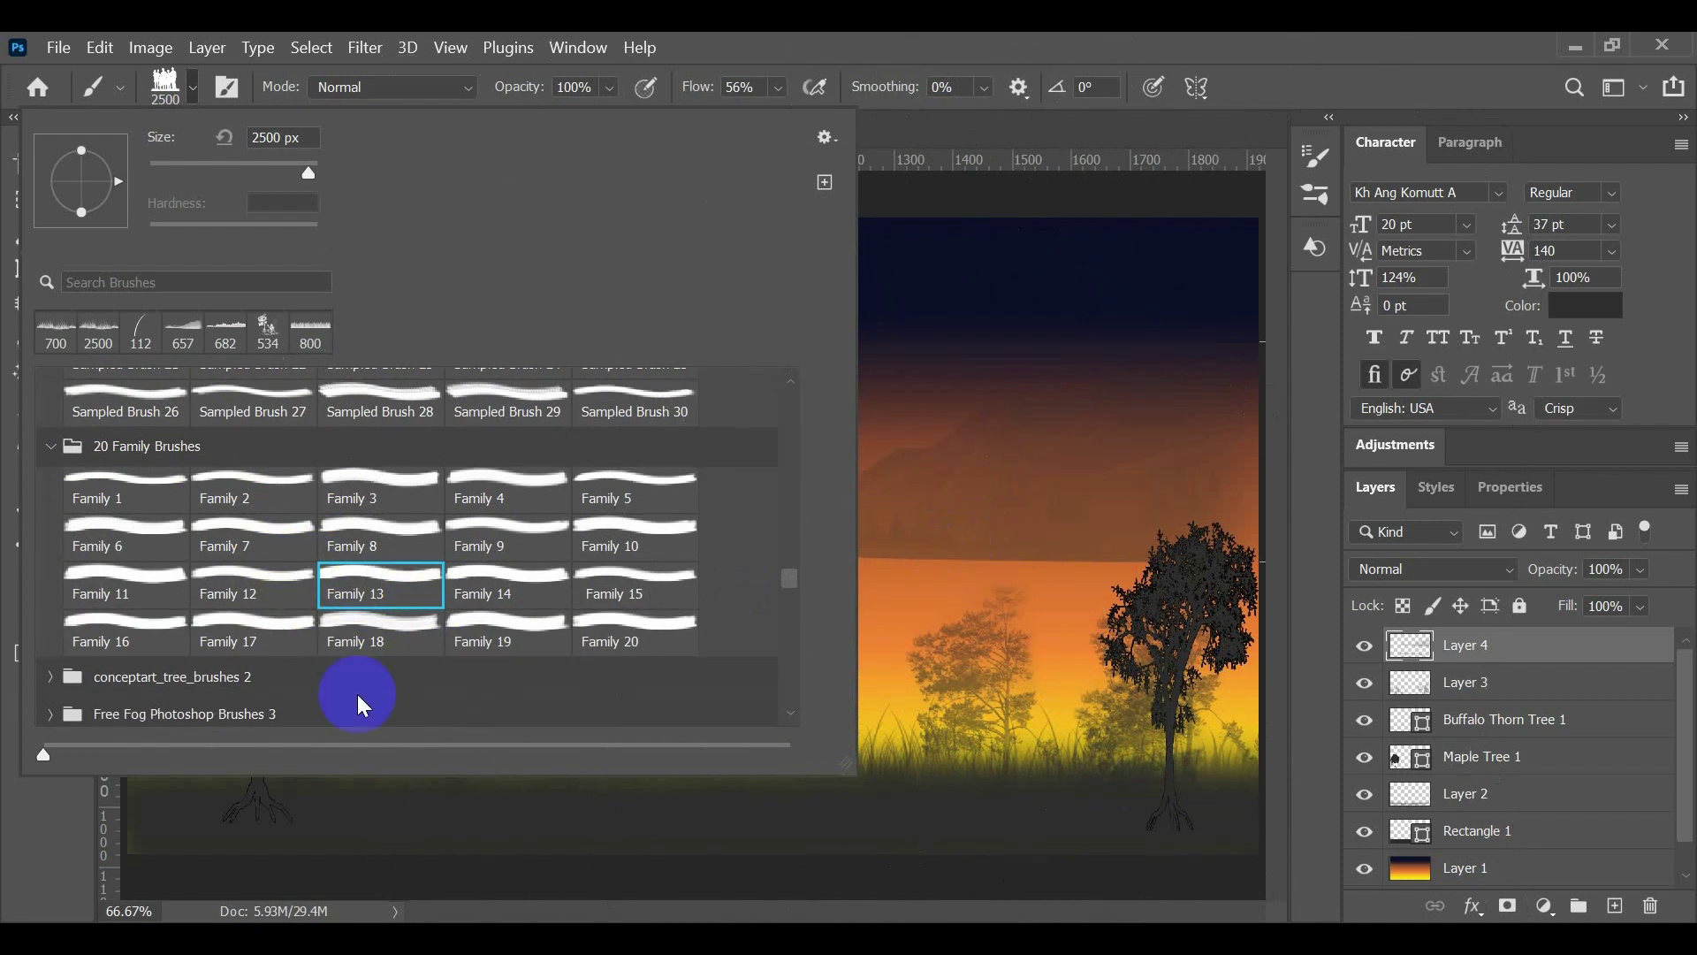
left_click(378, 635)
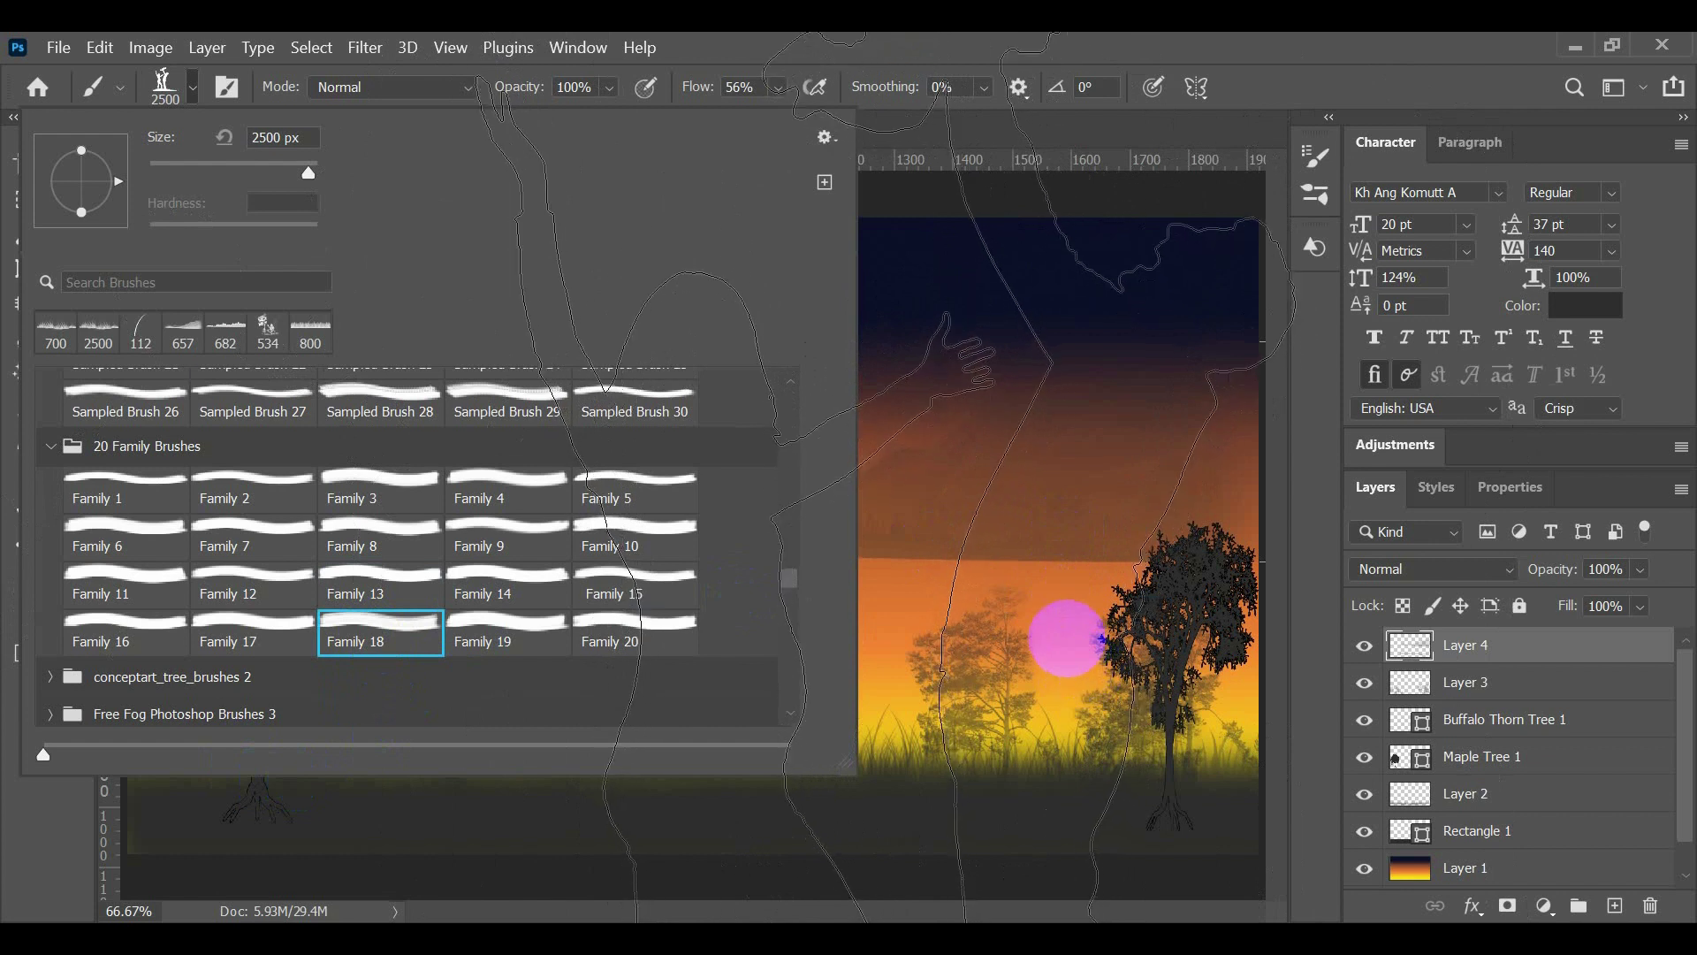
Step: Undo a trial 2500 px family stamp, reduce the brush to 250 px and stamp the family on the grassy horizon near the middle
left_click(994, 618)
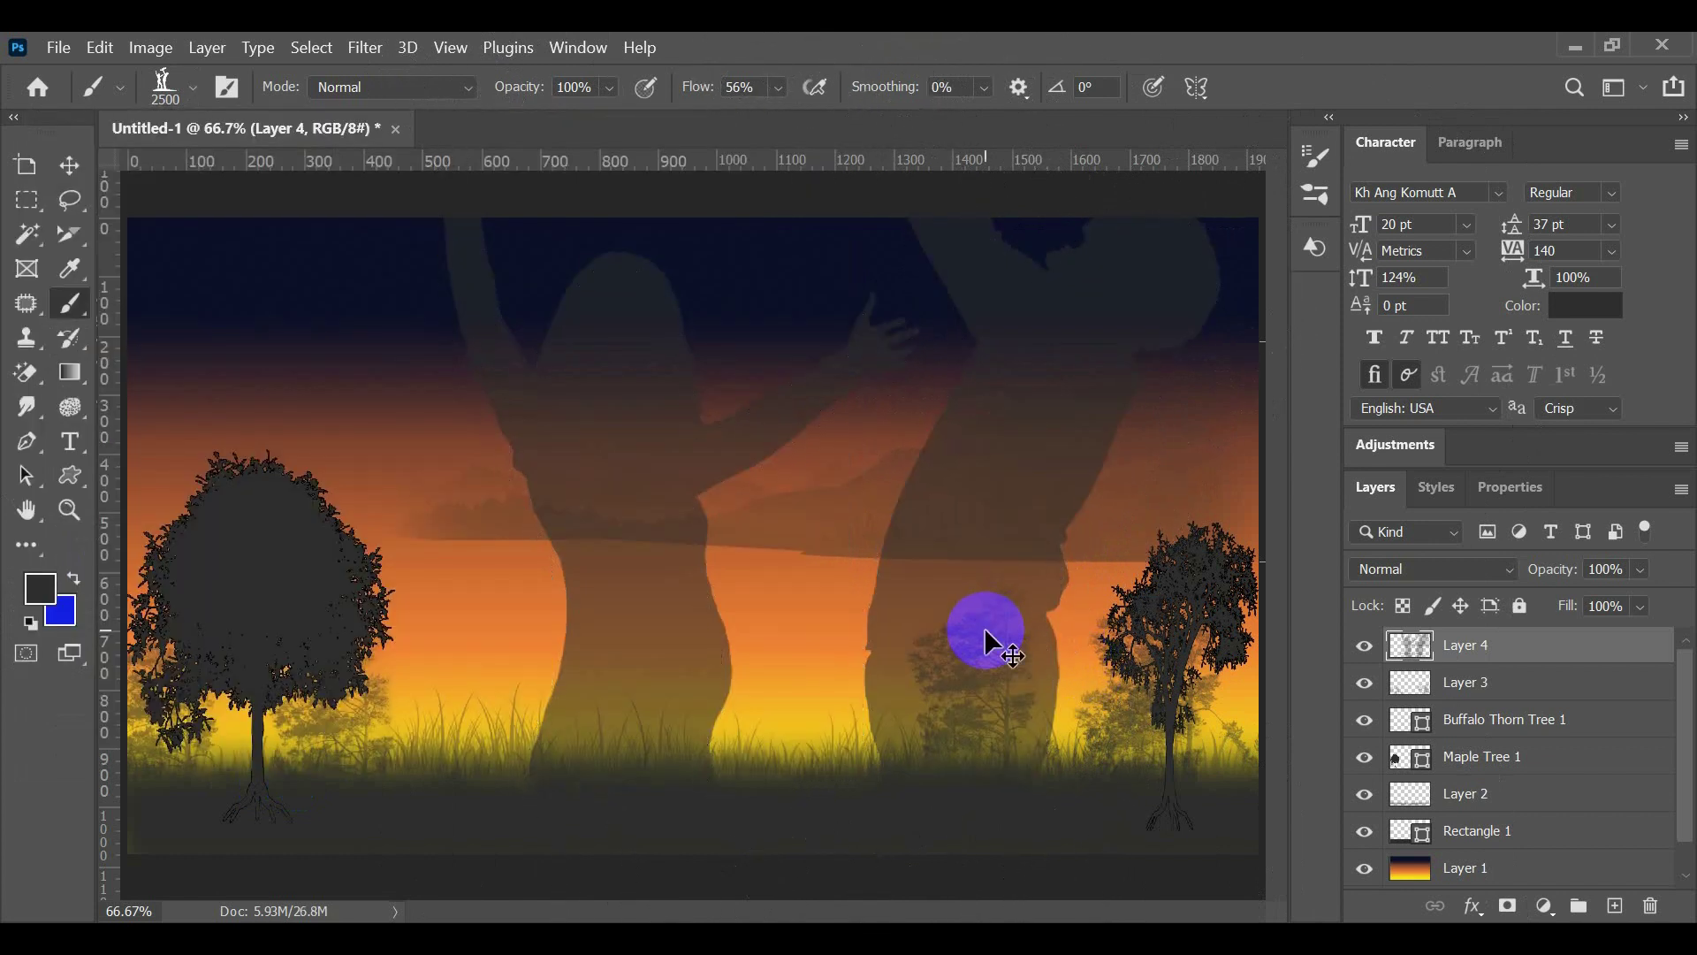
key("ctrl+z")
key("bracketleft")
key("bracketleft")
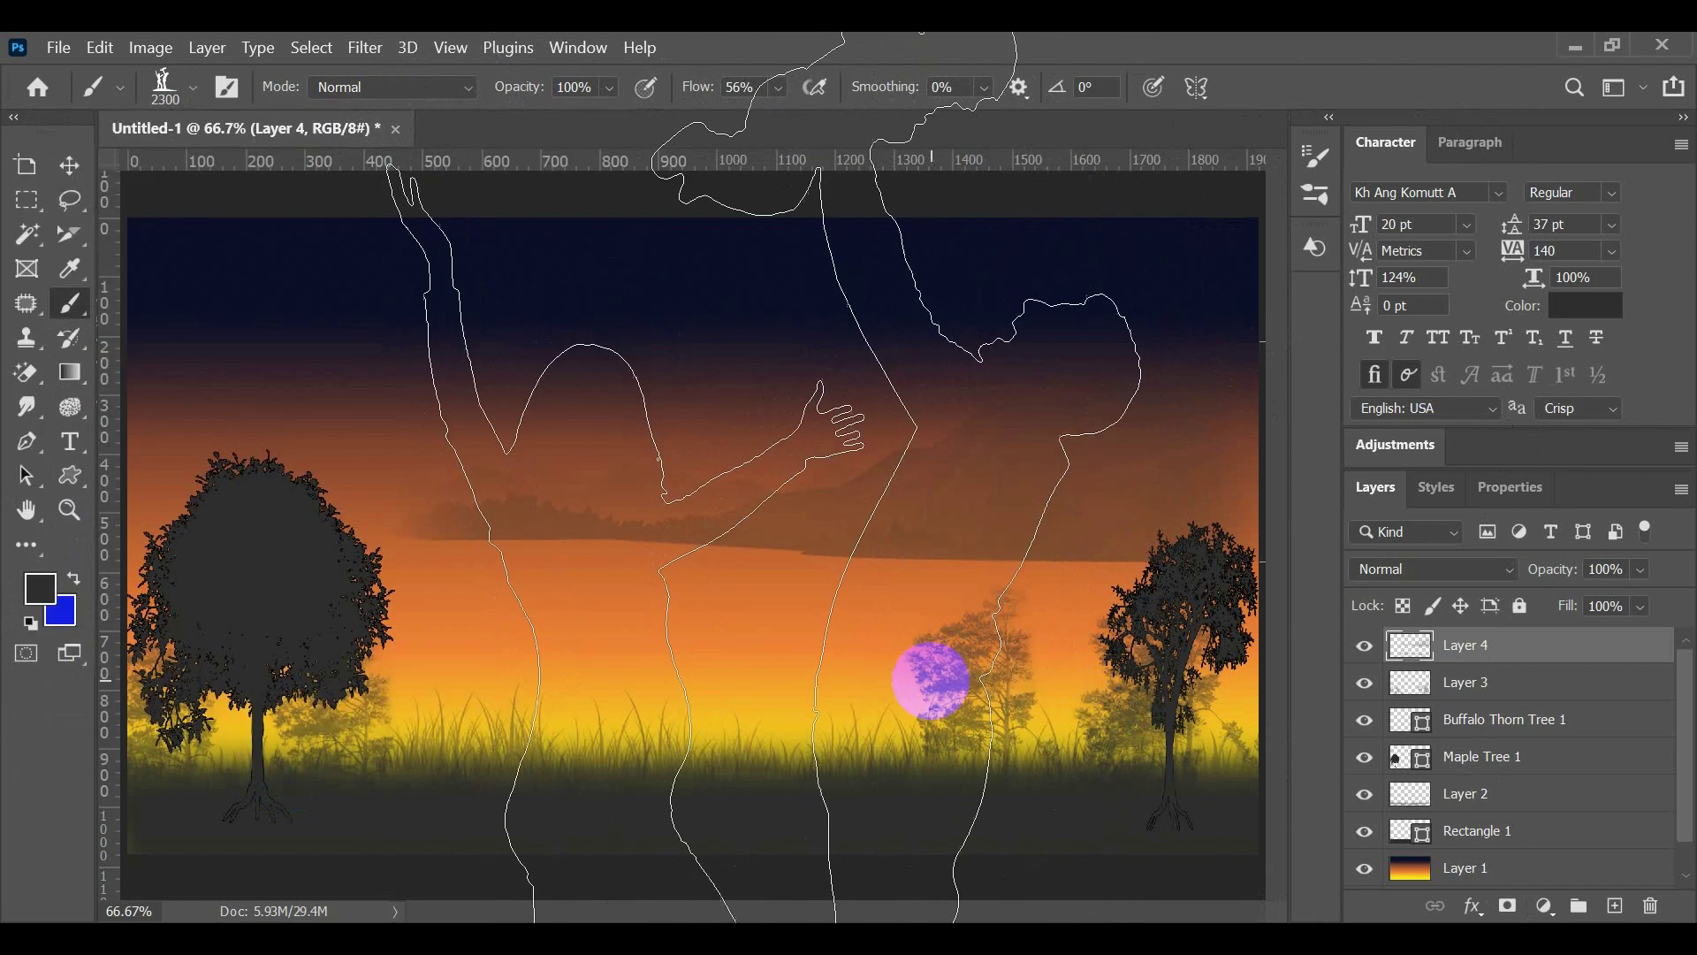
key("bracketleft")
key("bracketleft")
key("bracketleft")
key("bracketleft")
key("bracketleft")
key("bracketleft")
key("bracketleft")
key("bracketleft")
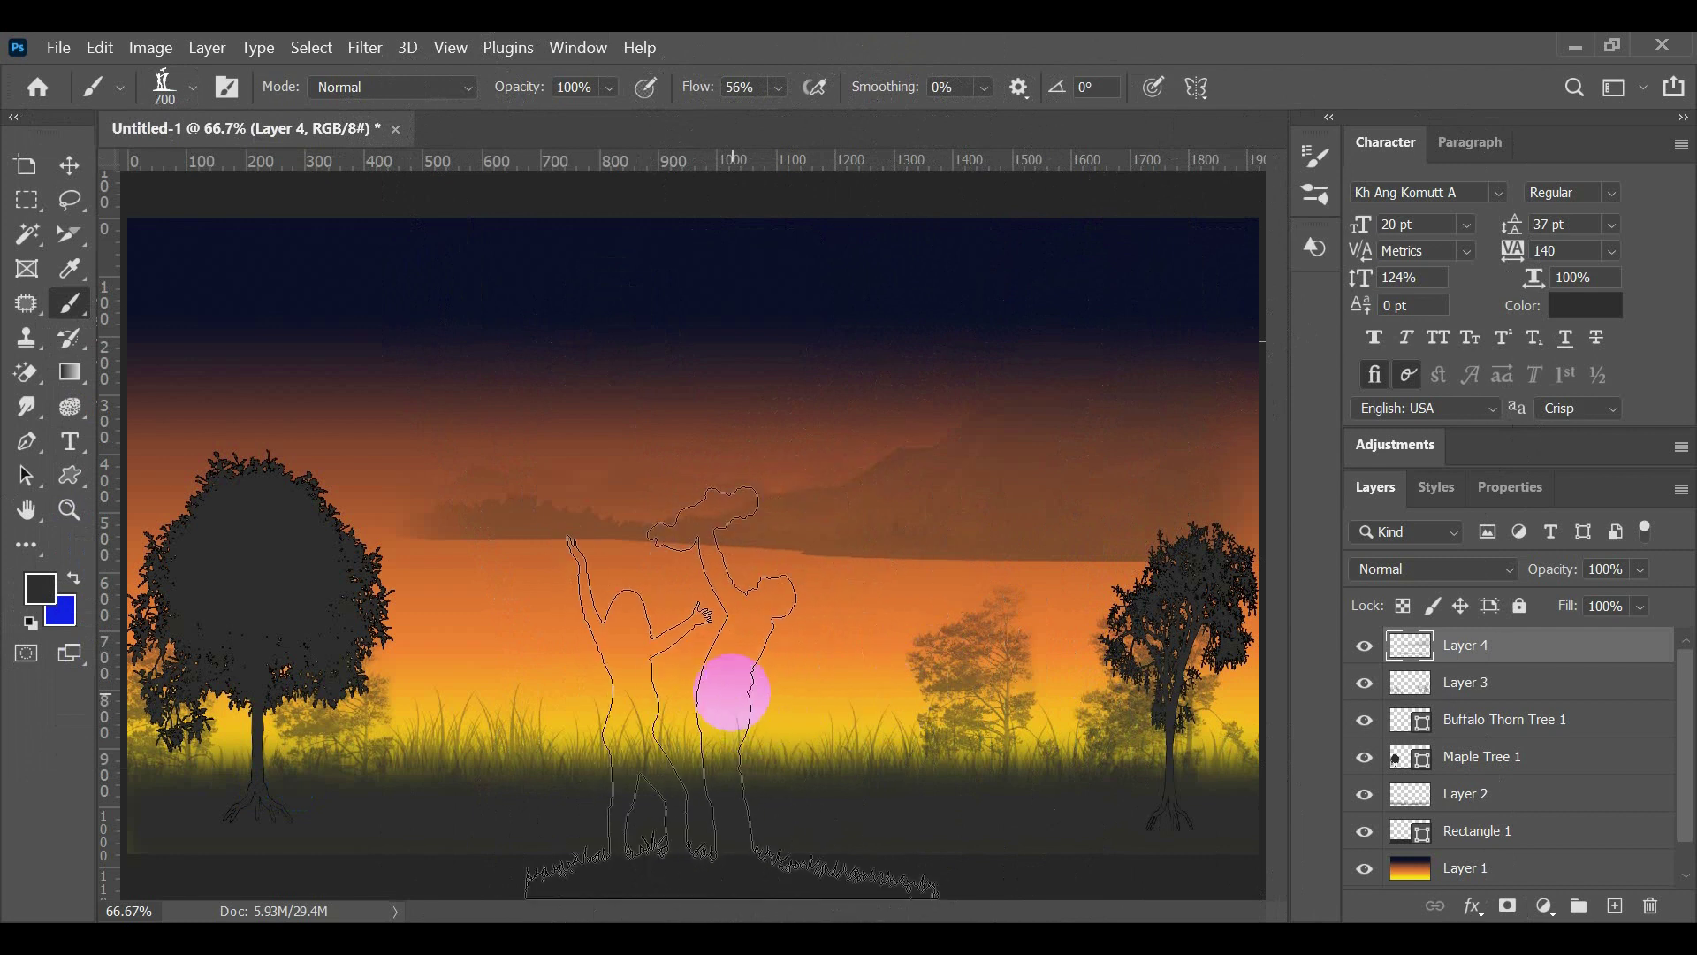
key("bracketleft")
key("bracketleft")
key("bracketleft")
key("bracketleft")
key("bracketleft")
key("bracketleft")
key("bracketleft")
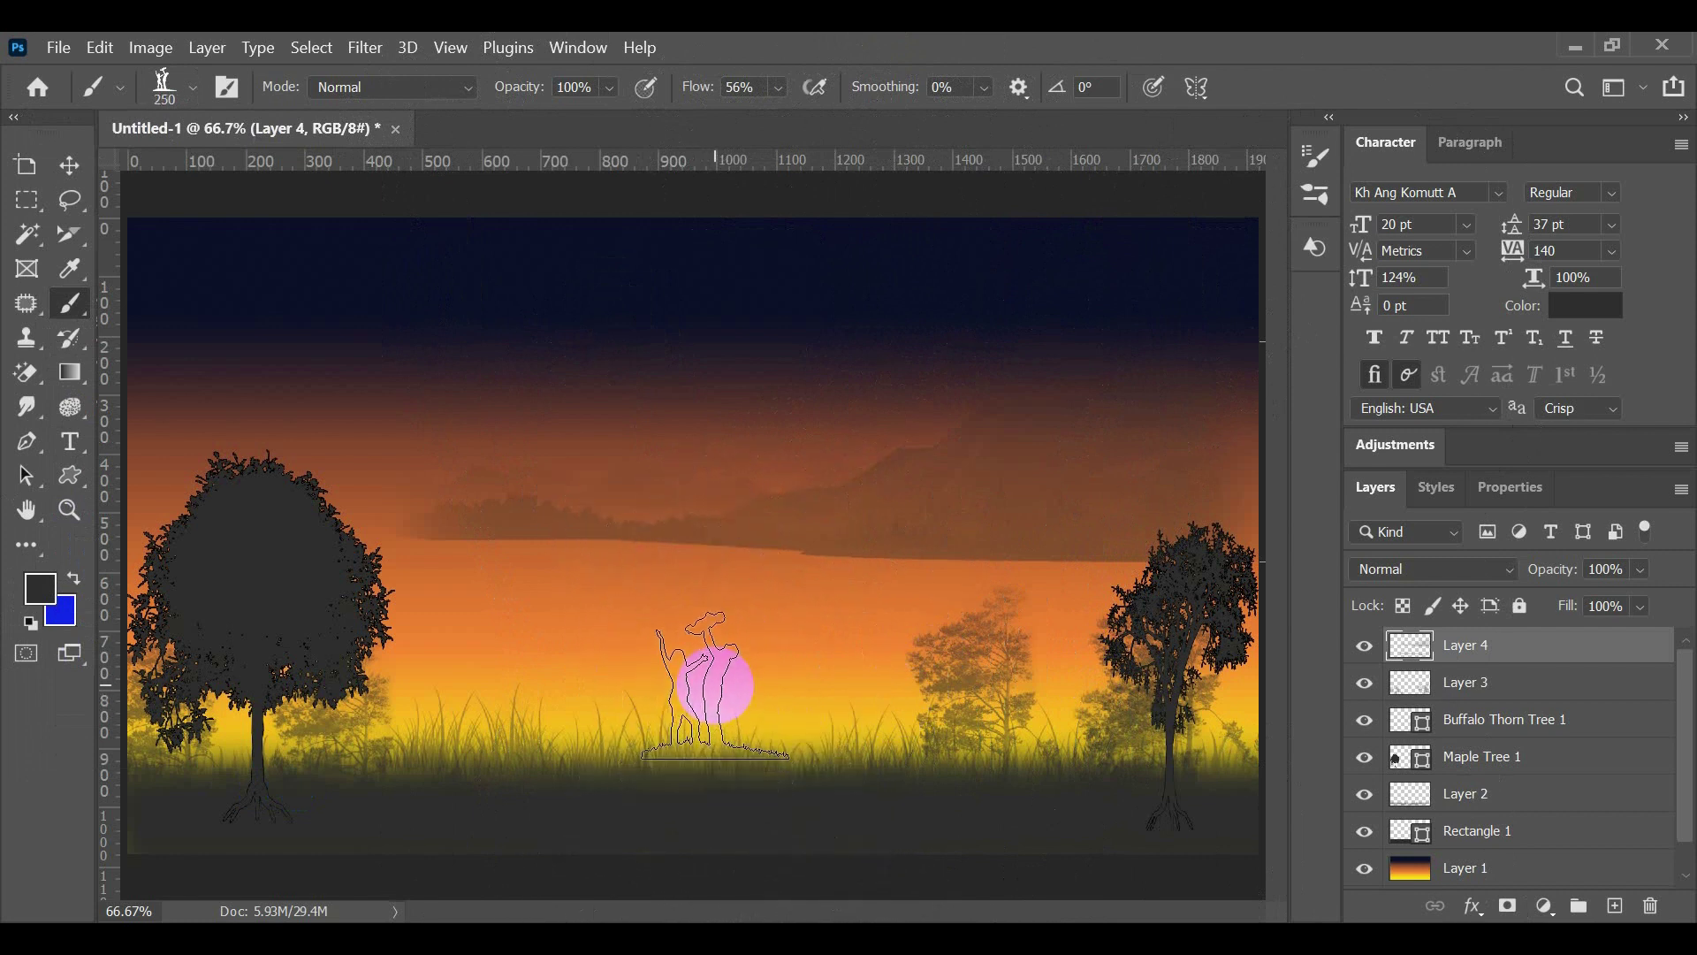
left_click(717, 698)
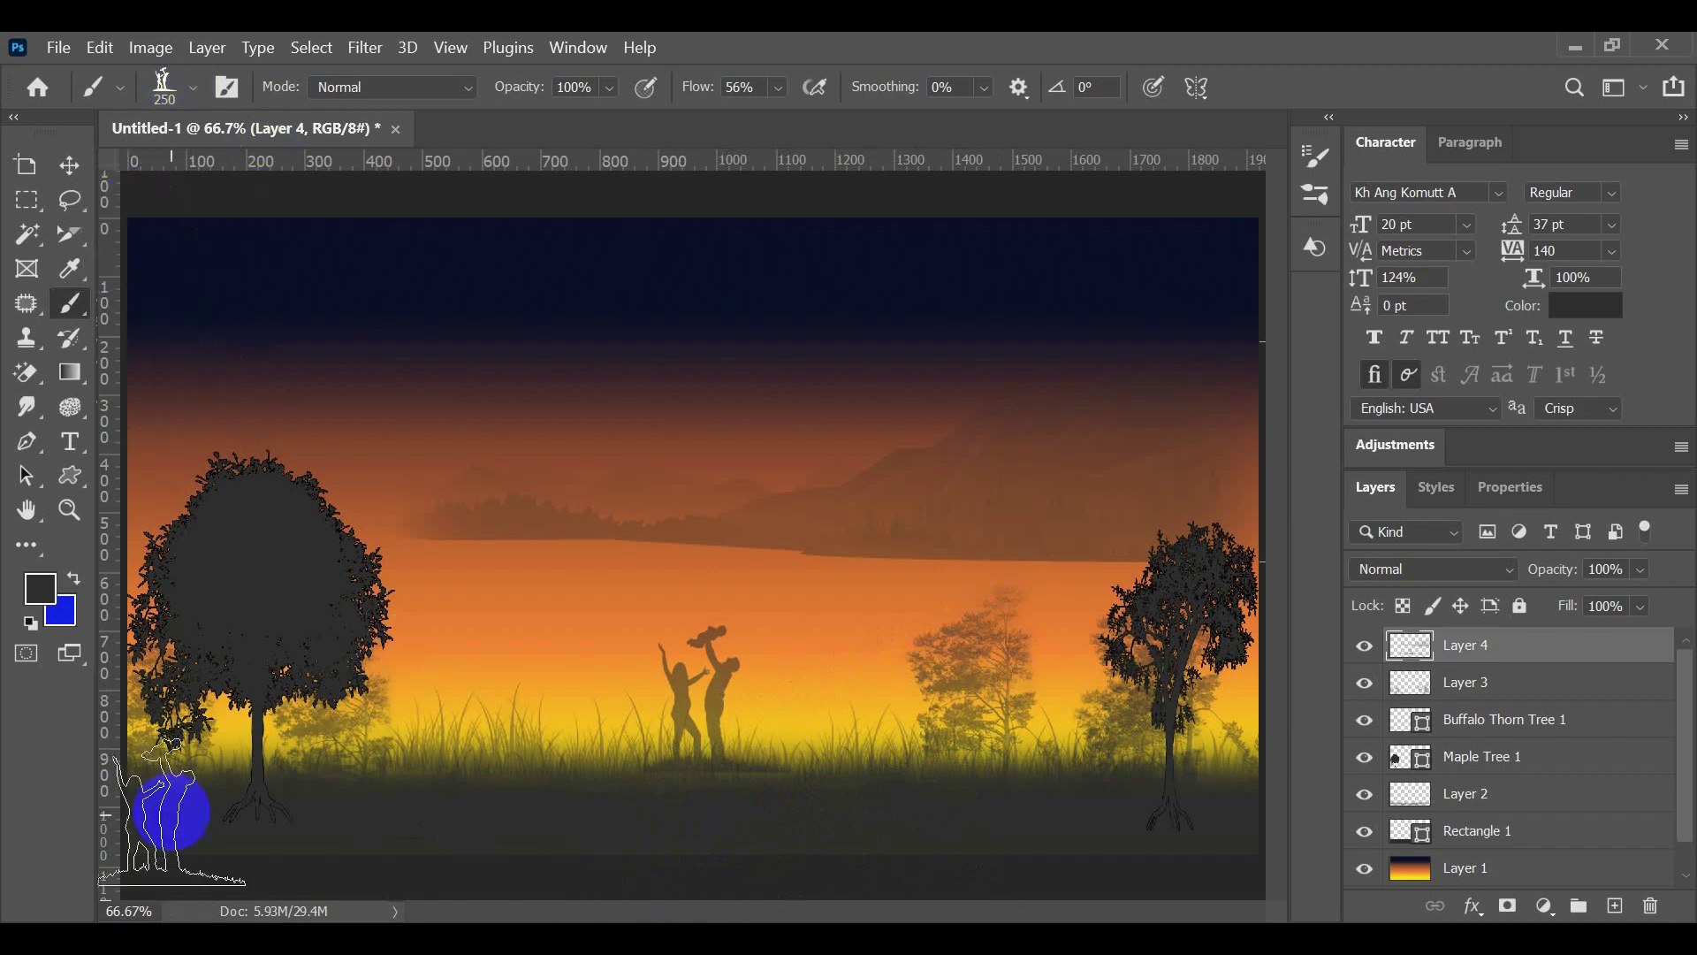
Step: Activate the Custom Shape tool and expand the shape collection info graphic studio group in the shape library
left_click(70, 475)
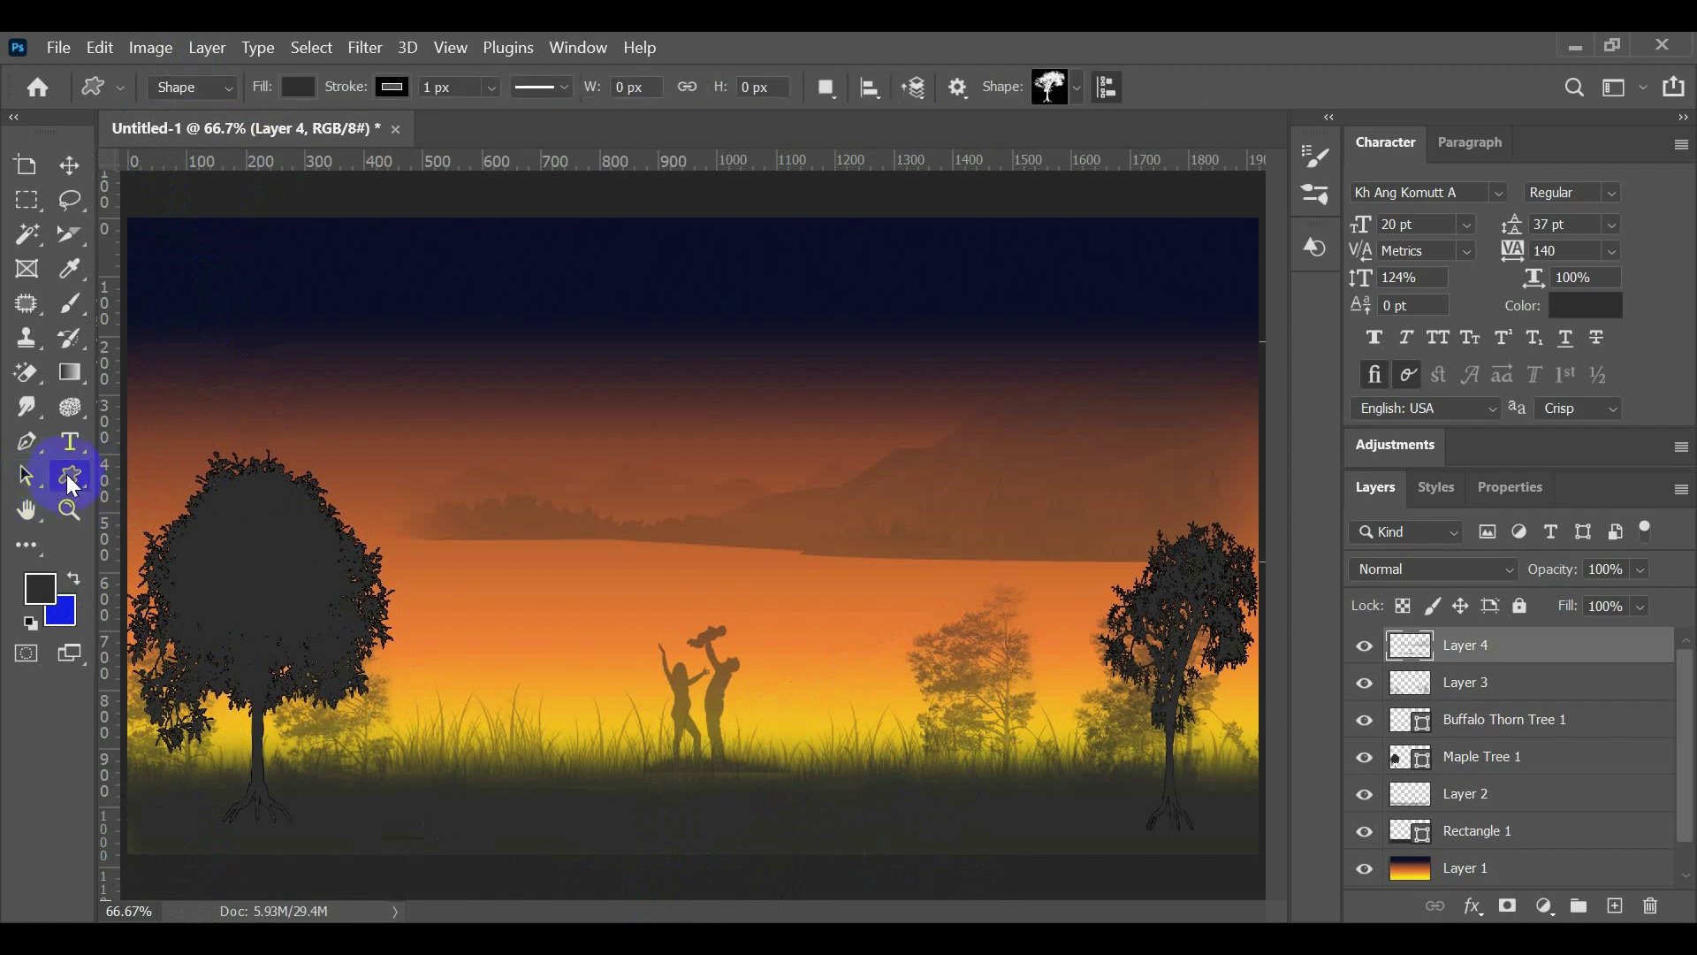
right_click(70, 474)
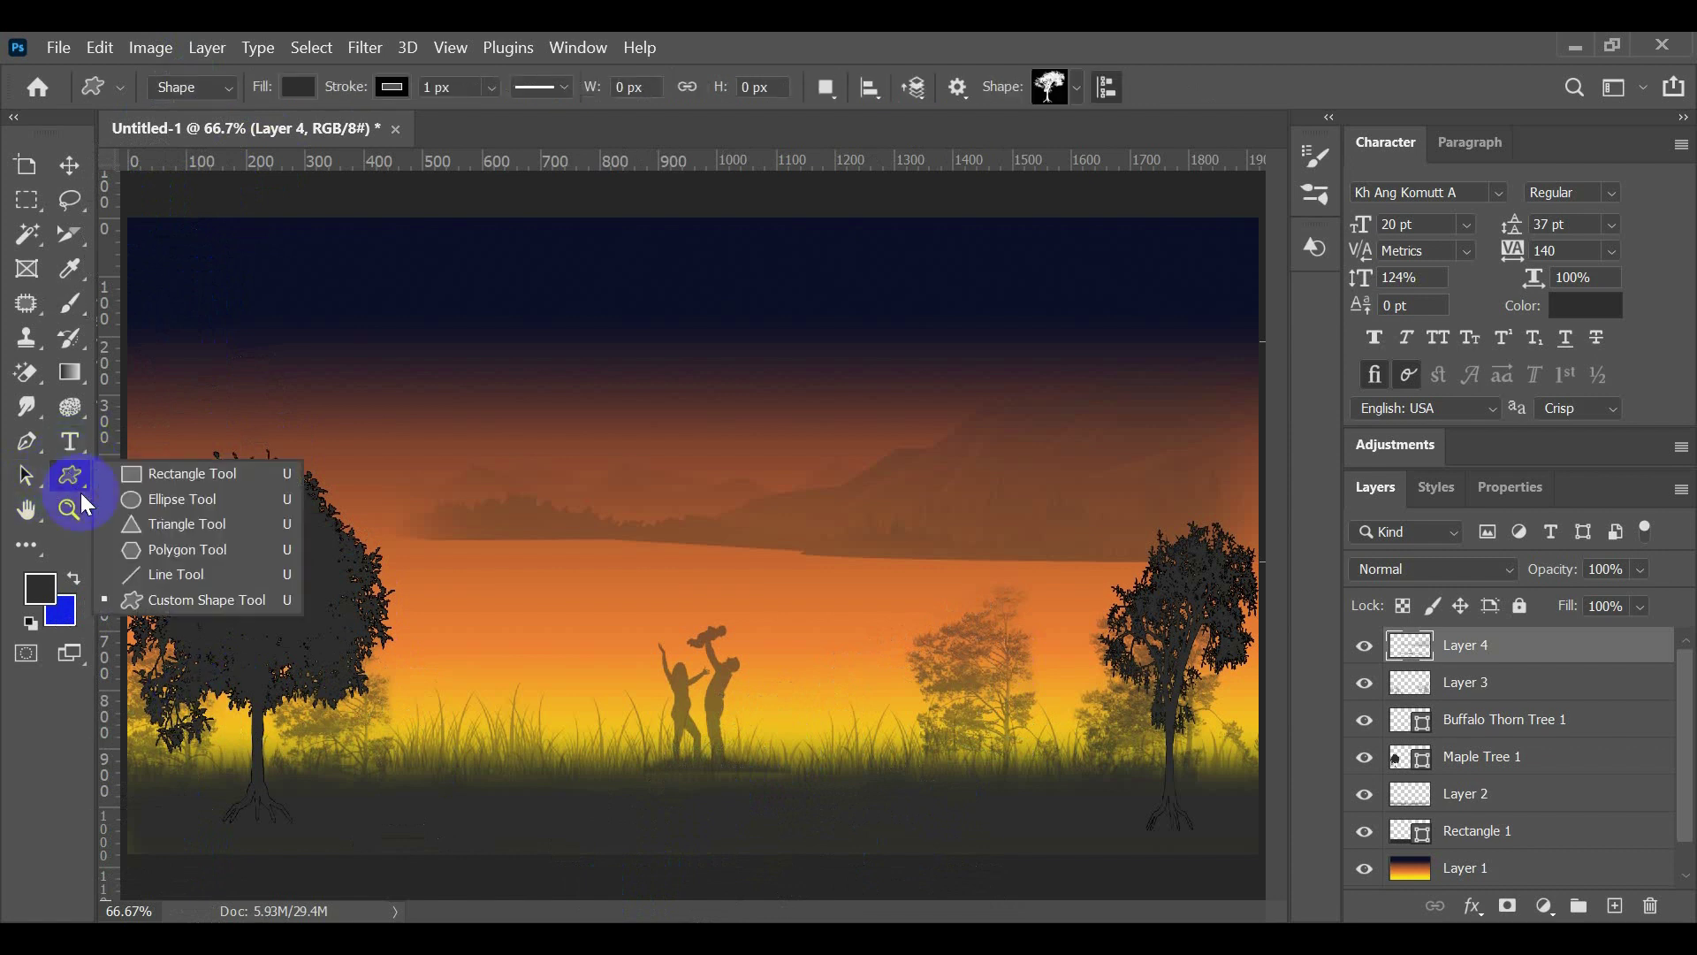
left_click(168, 599)
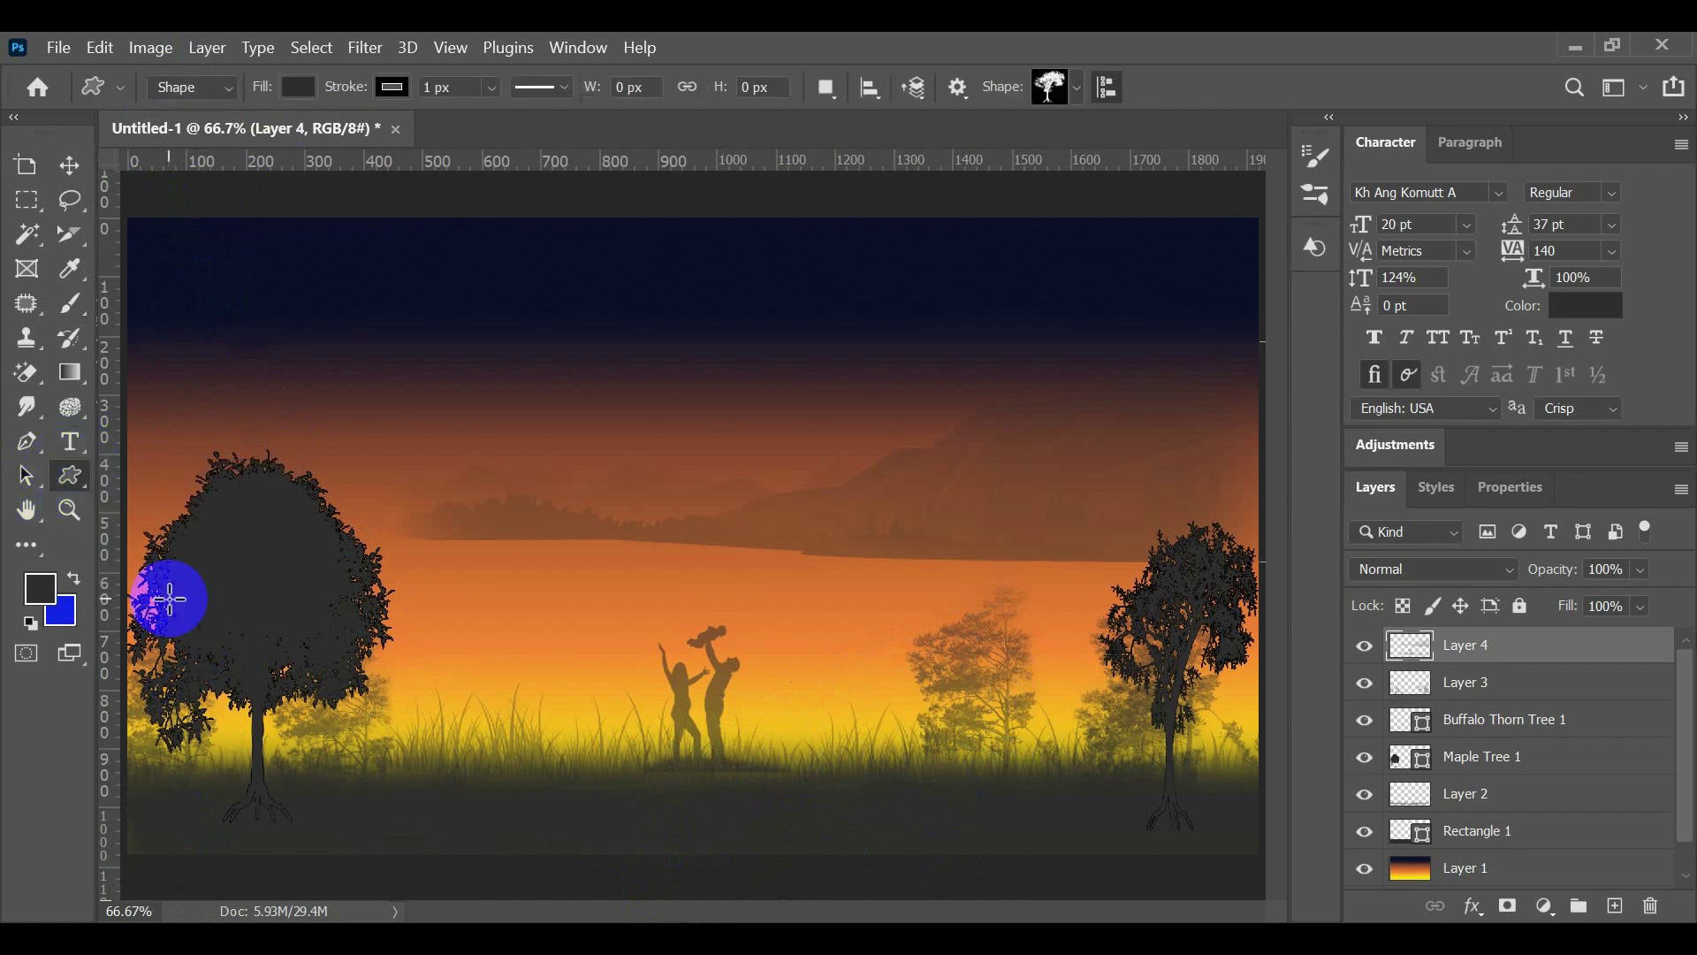
left_click(1077, 88)
left_click(826, 183)
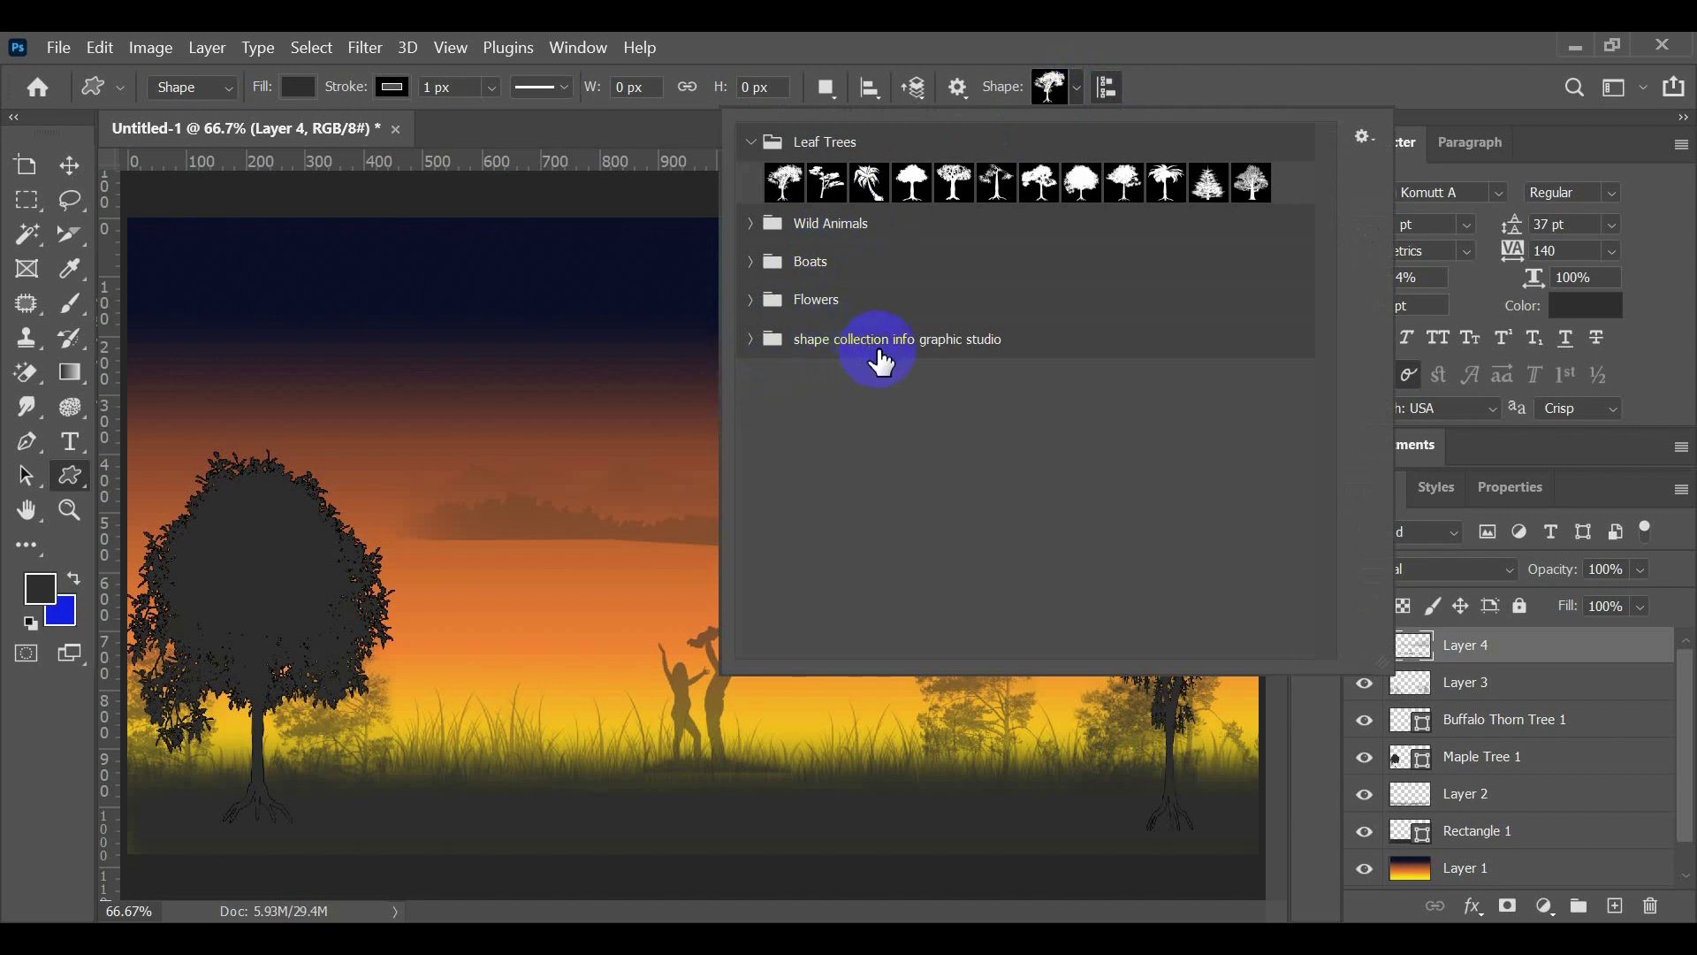
left_click(750, 338)
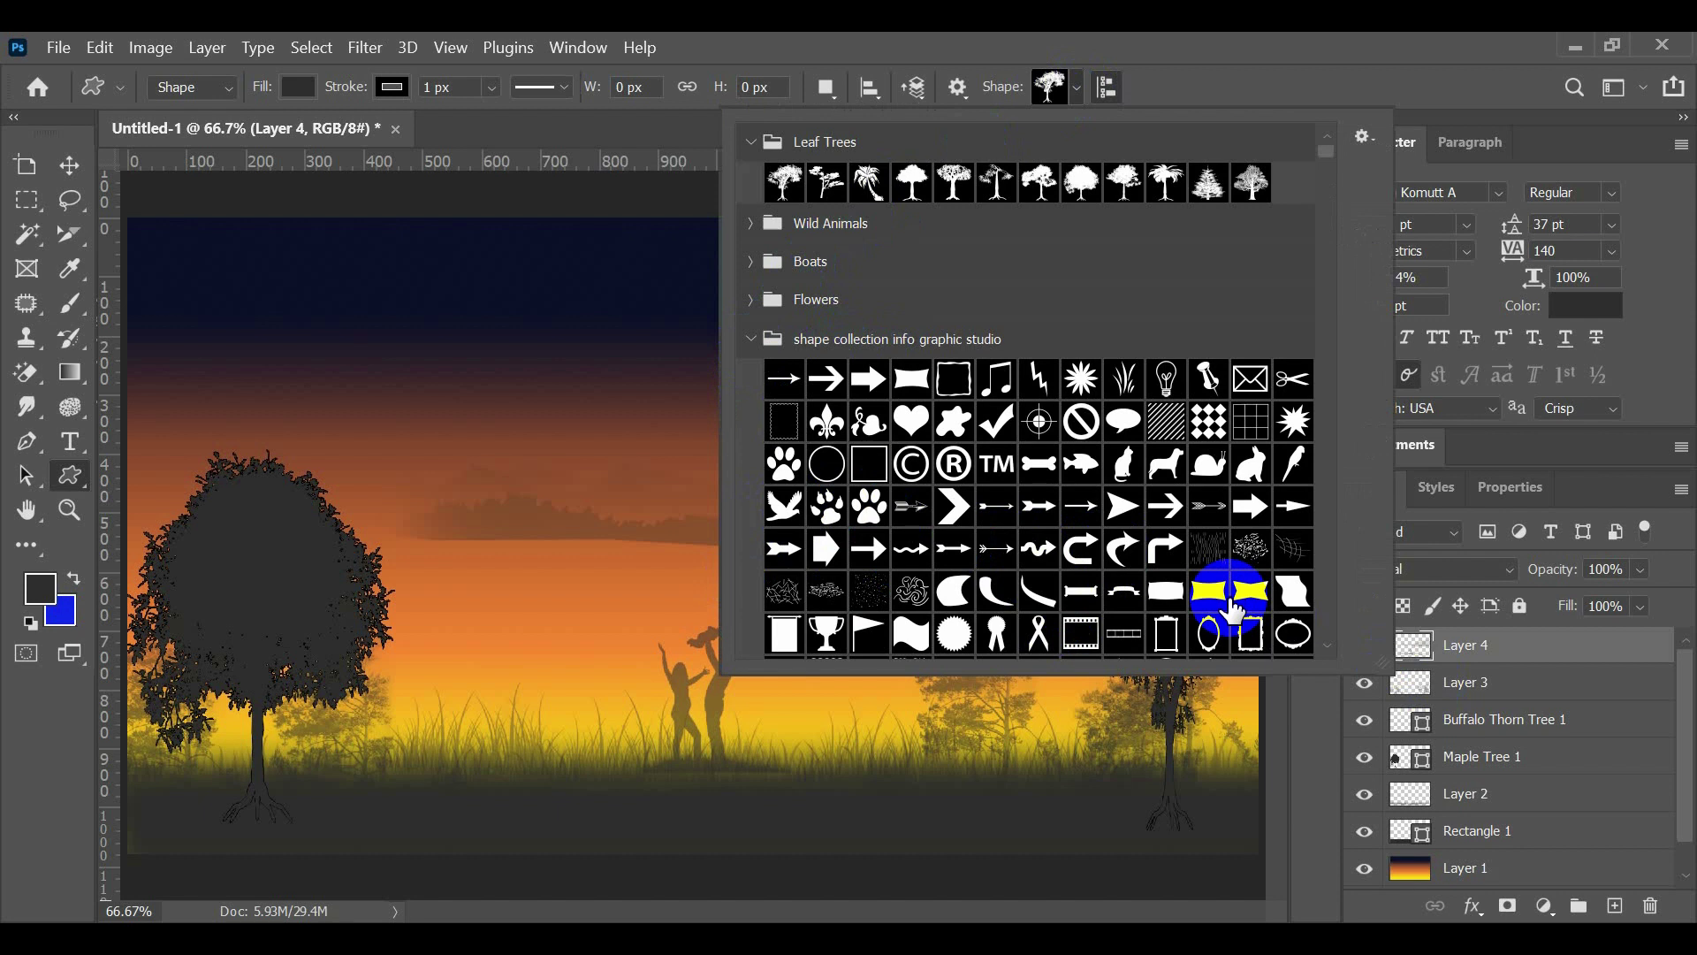
Step: Browse the shape collection to the animal silhouettes and choose the flying bird with outstretched wings
scroll(1149, 557, "down", 1)
scroll(1149, 557, "down", 5)
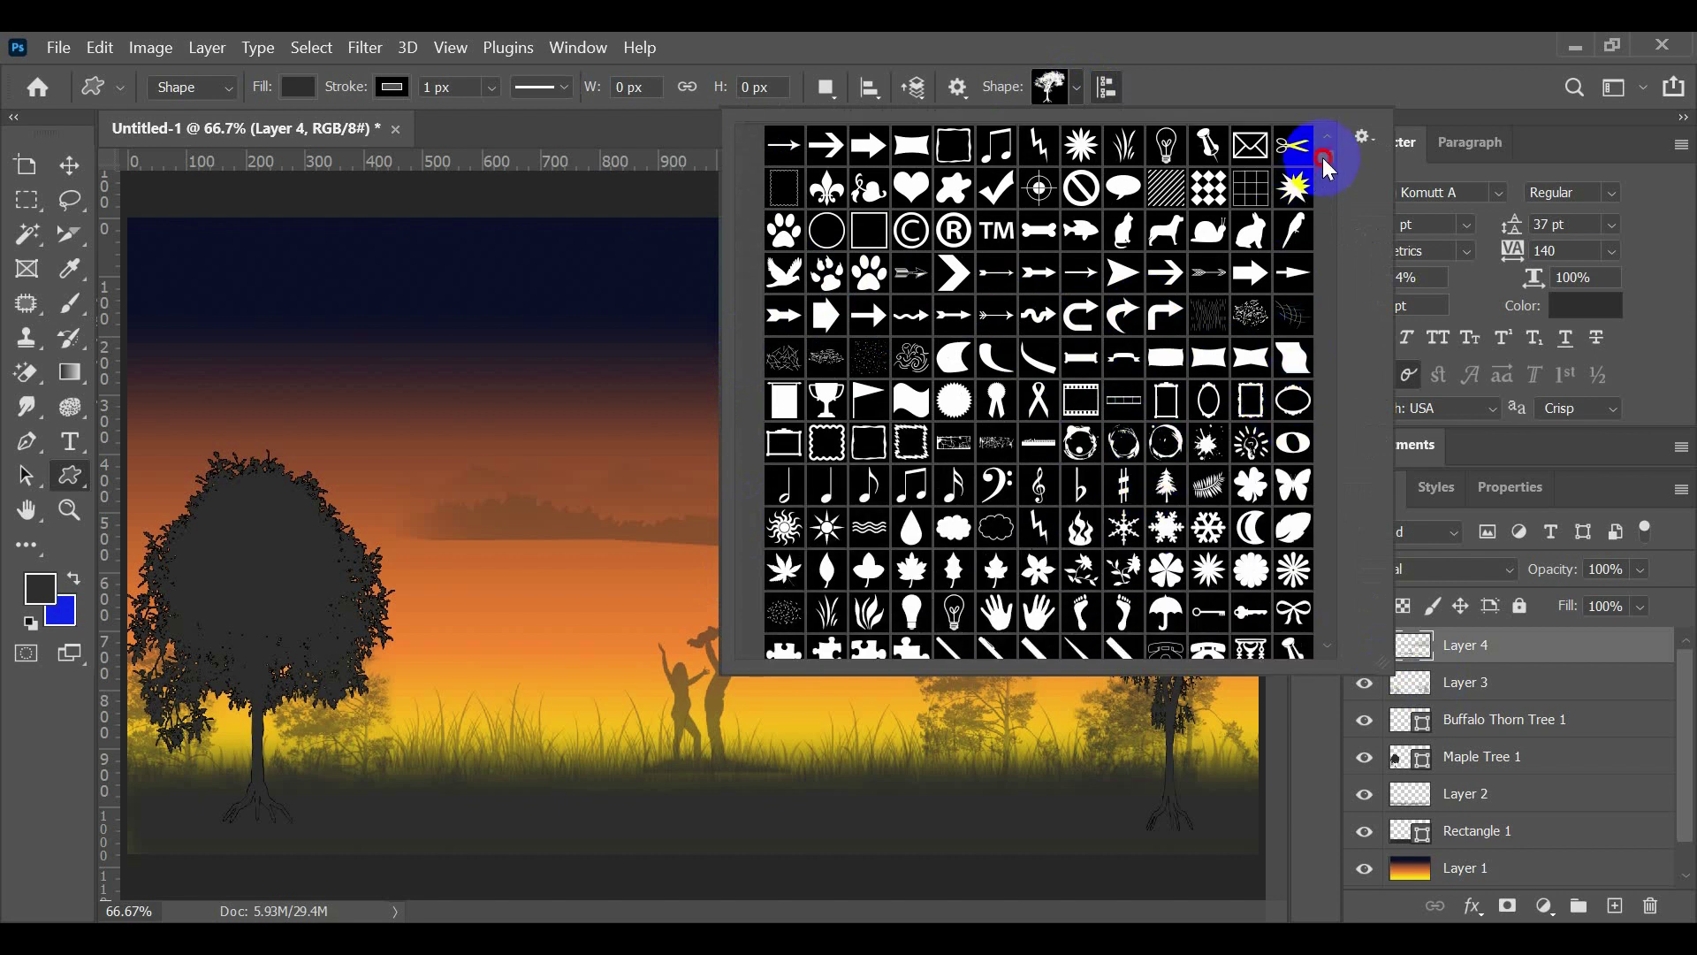
left_click_drag(1323, 158, 1324, 336)
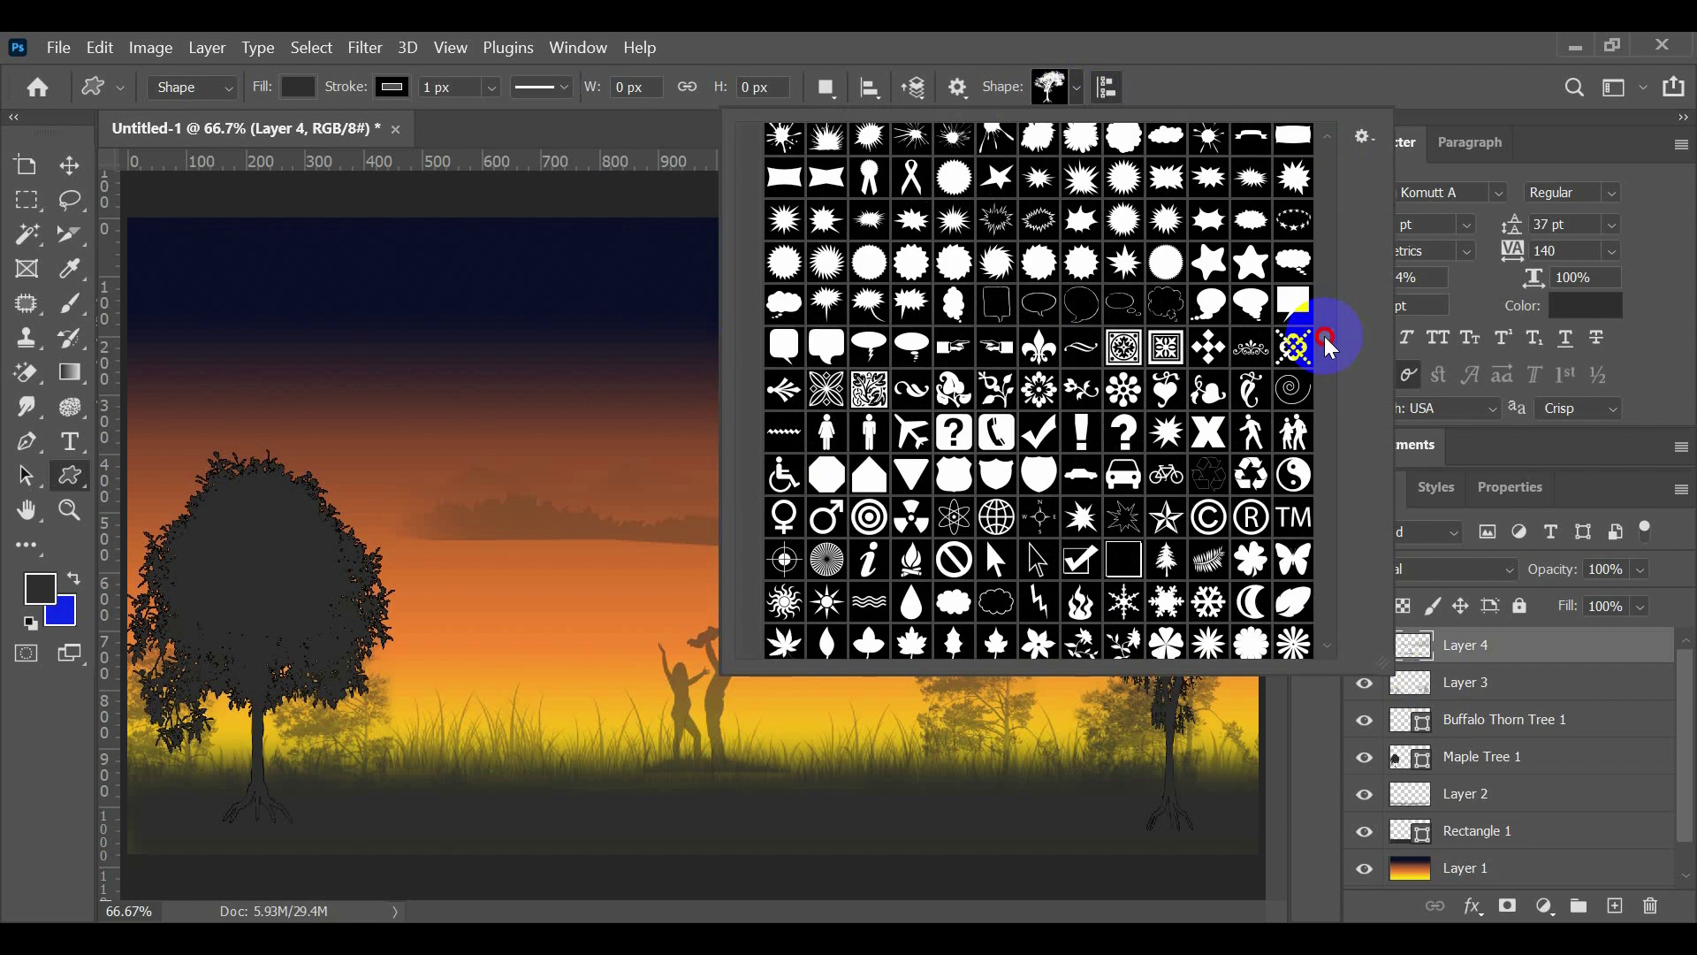
scroll(1181, 489, "down", 1)
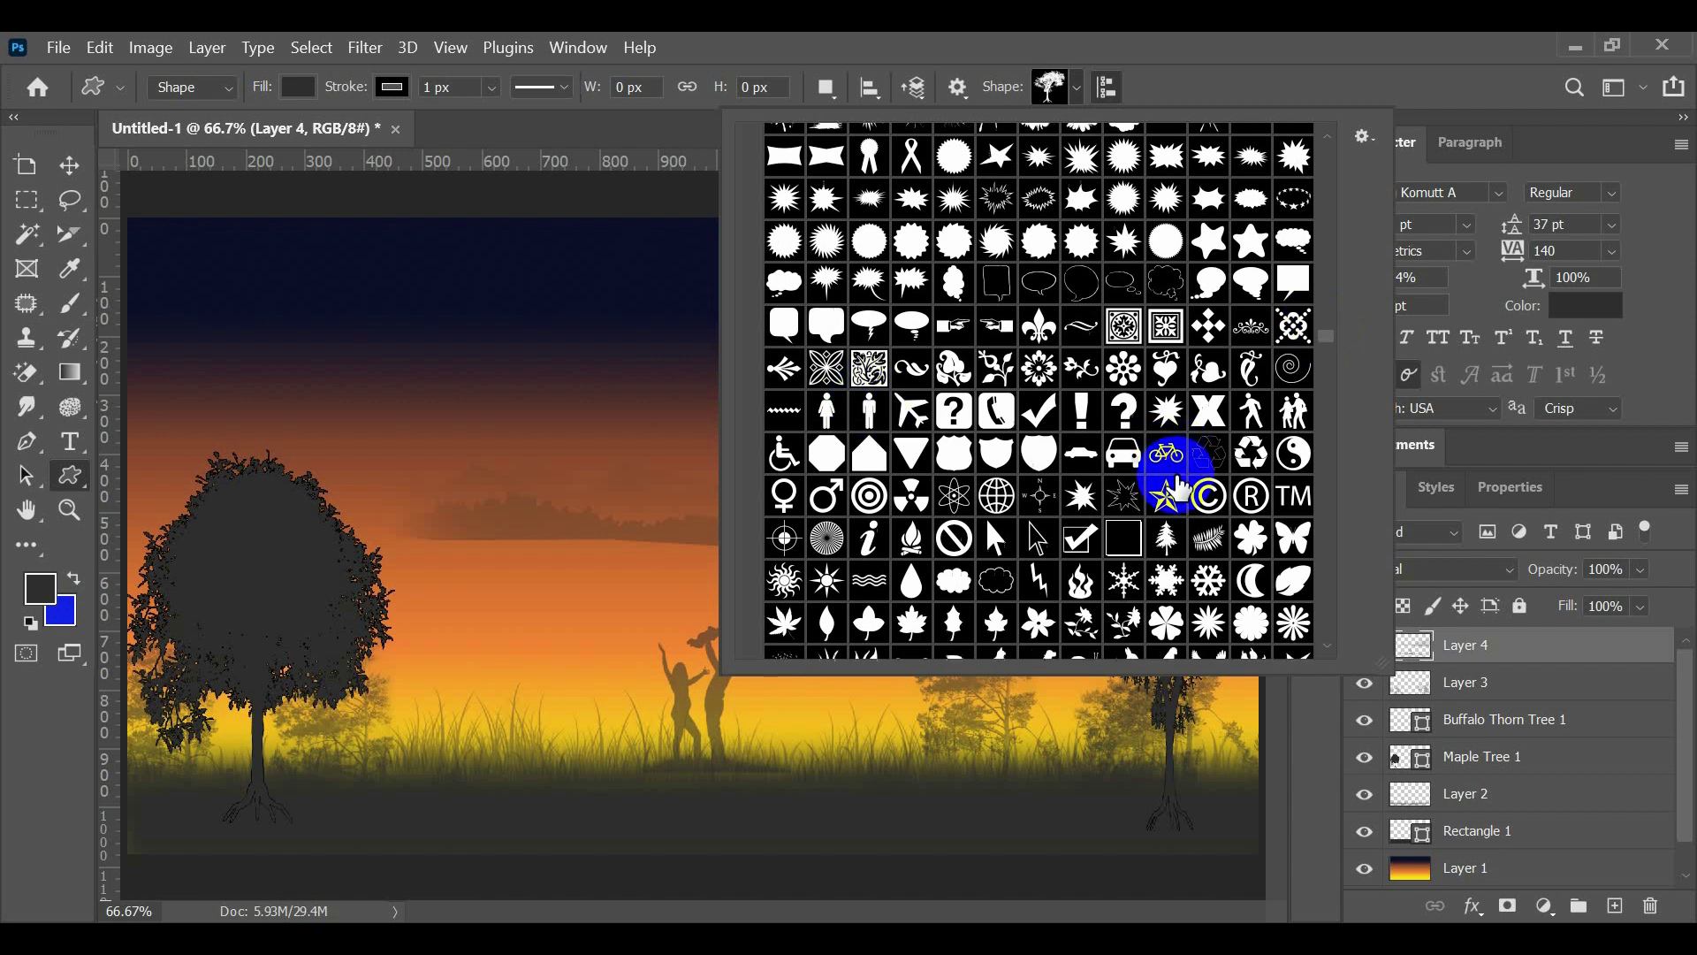
scroll(1180, 489, "down", 17)
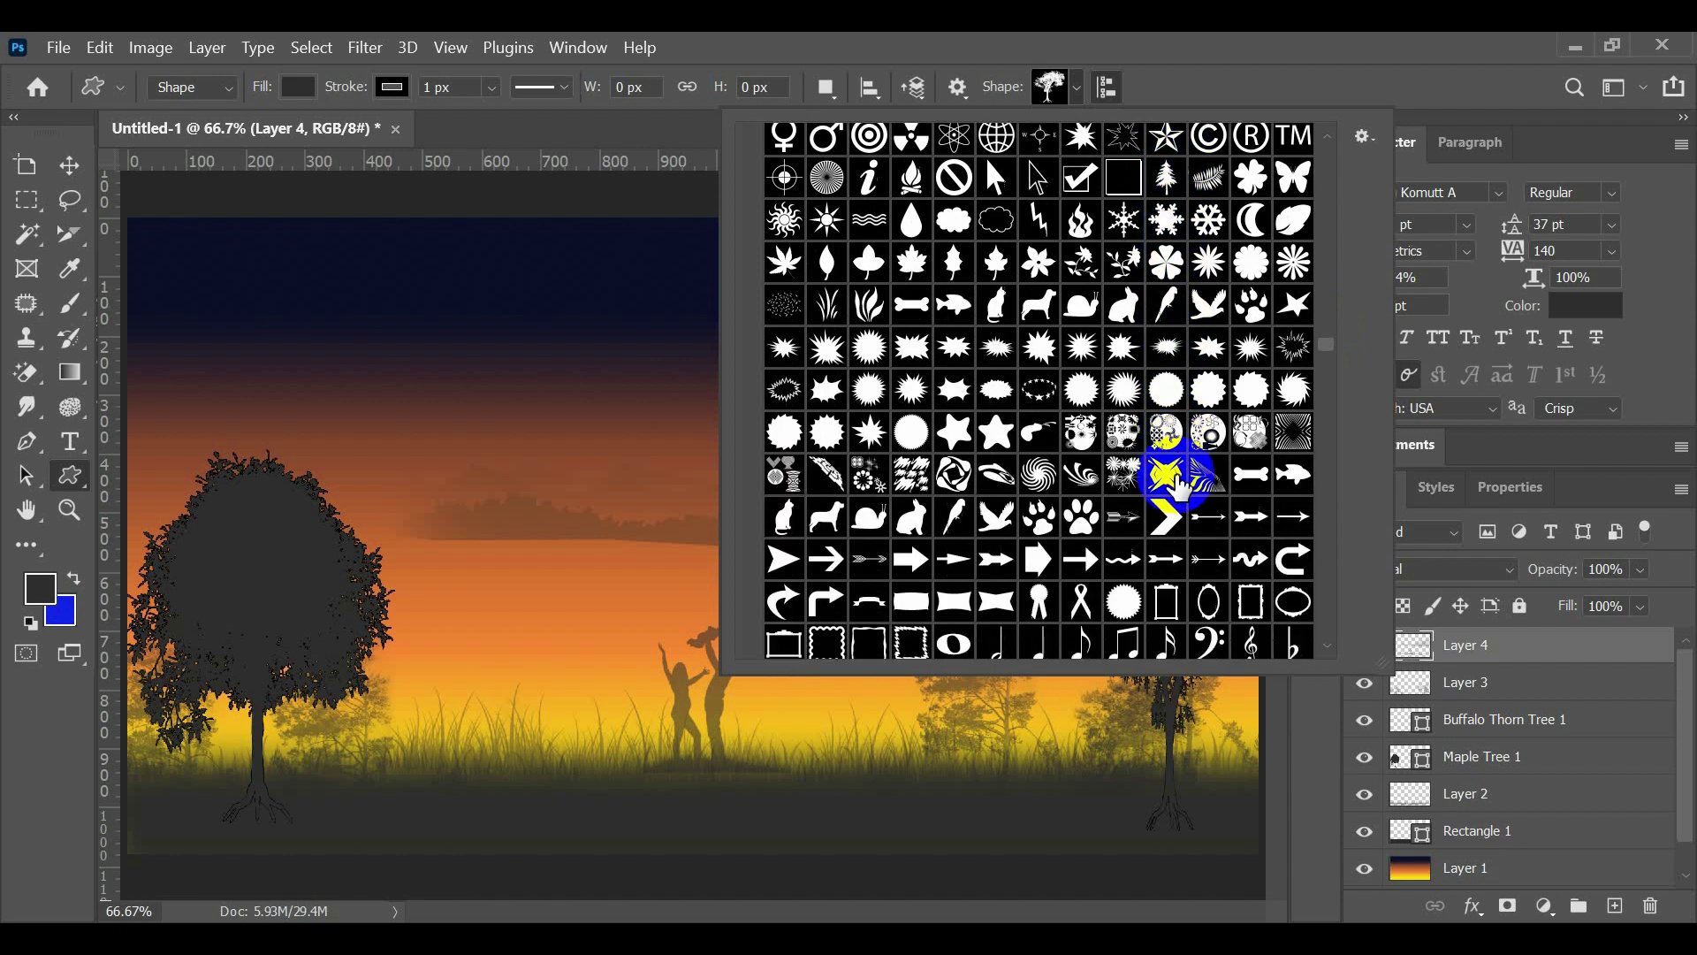
scroll(1181, 489, "down", 14)
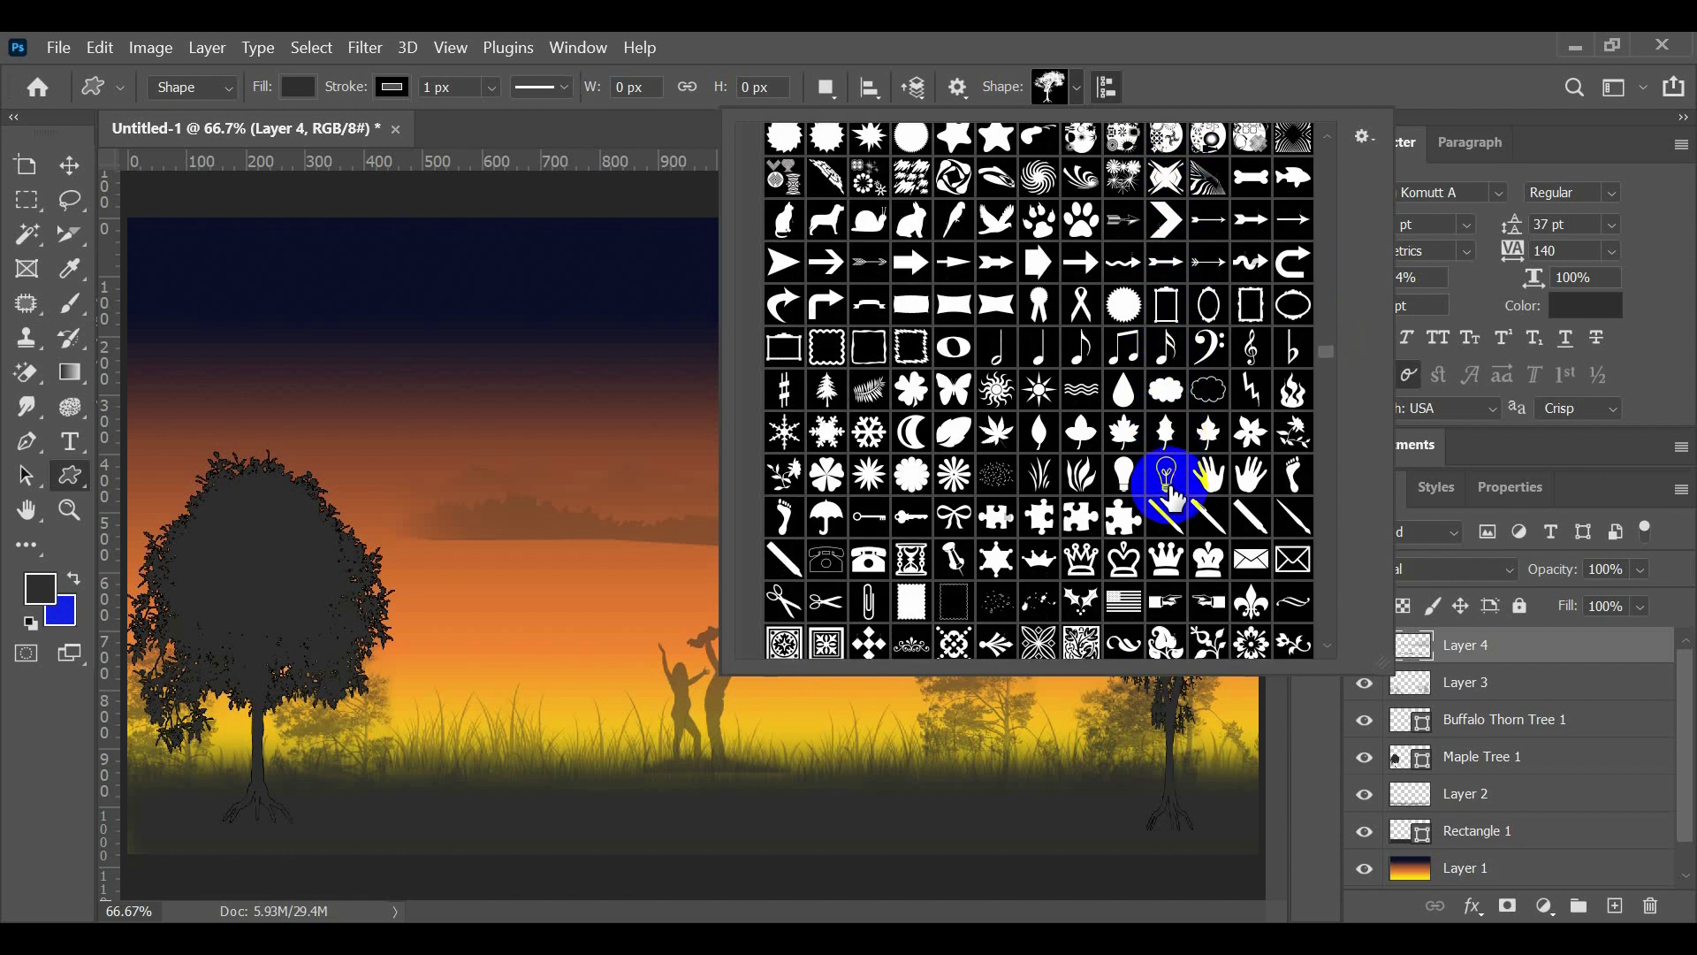
scroll(1174, 498, "down", 9)
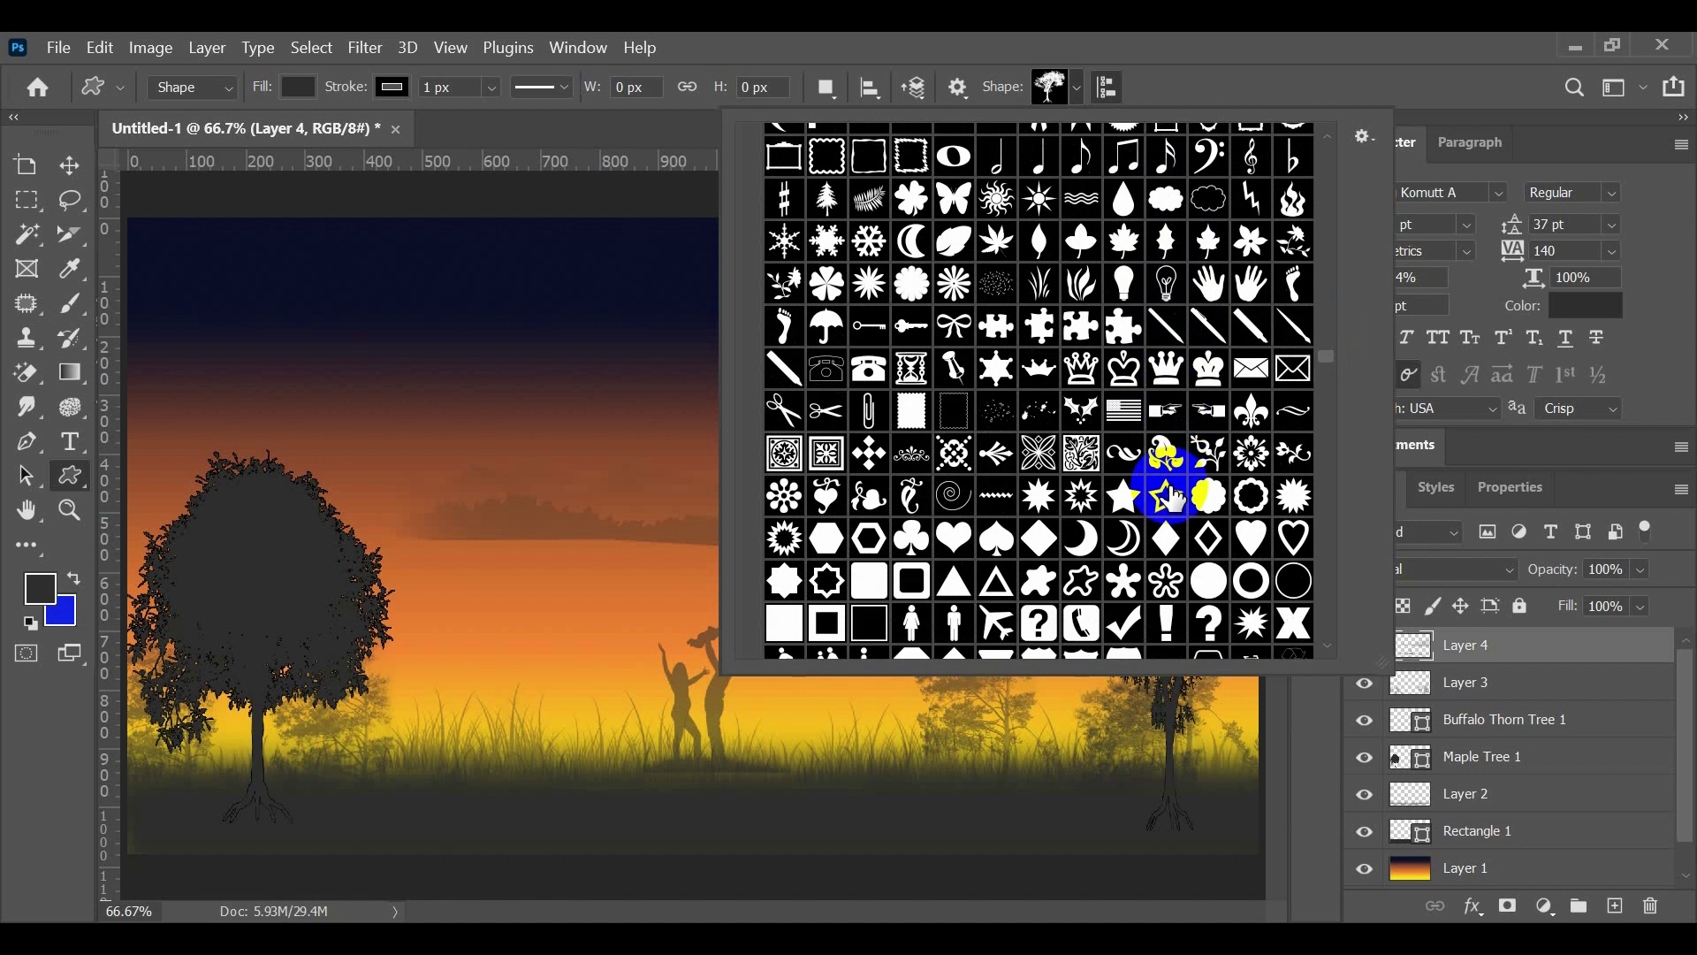
scroll(1174, 497, "down", 9)
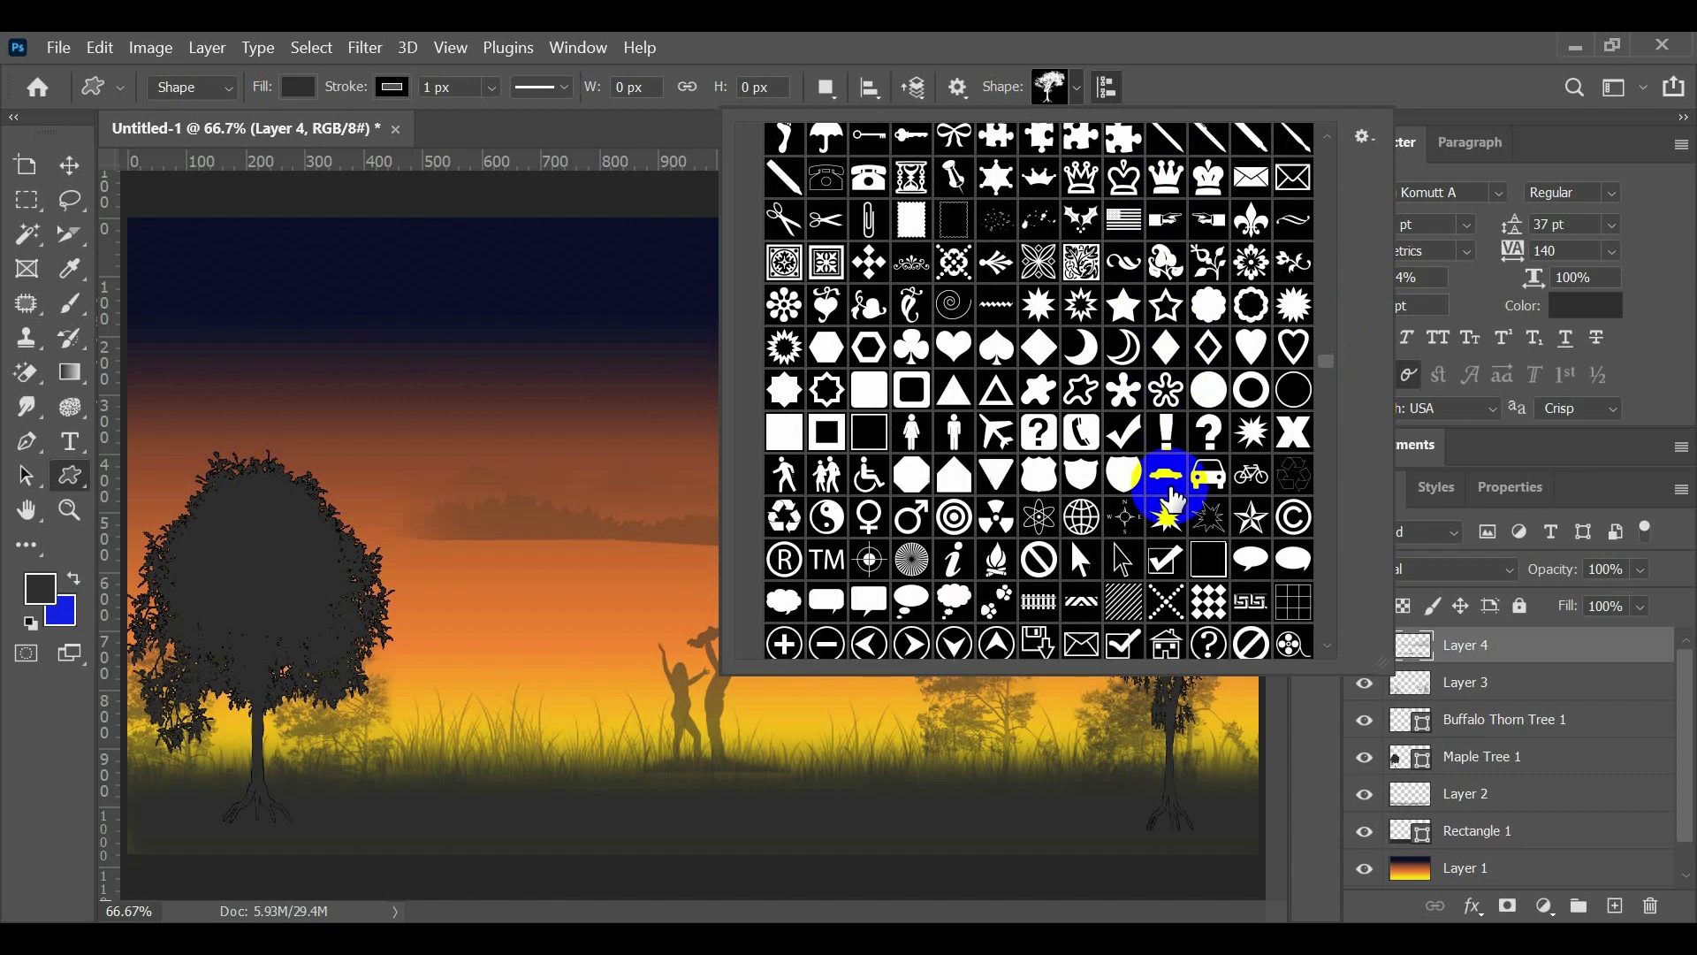
scroll(1174, 499, "down", 8)
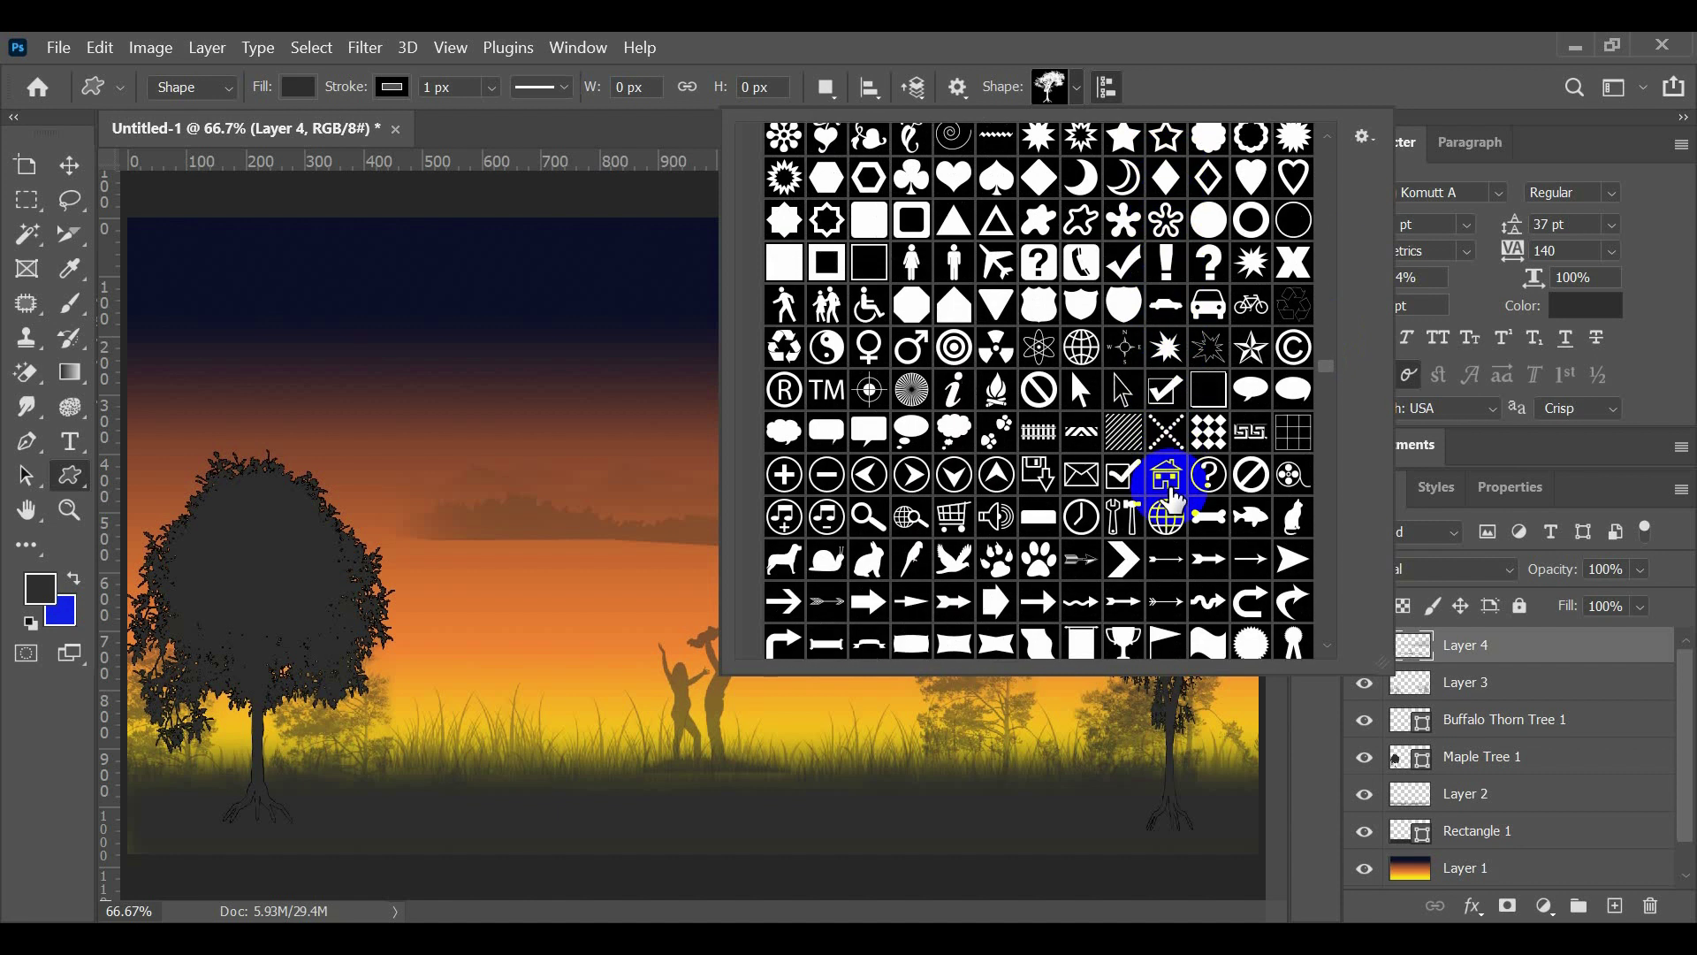
scroll(1174, 498, "down", 10)
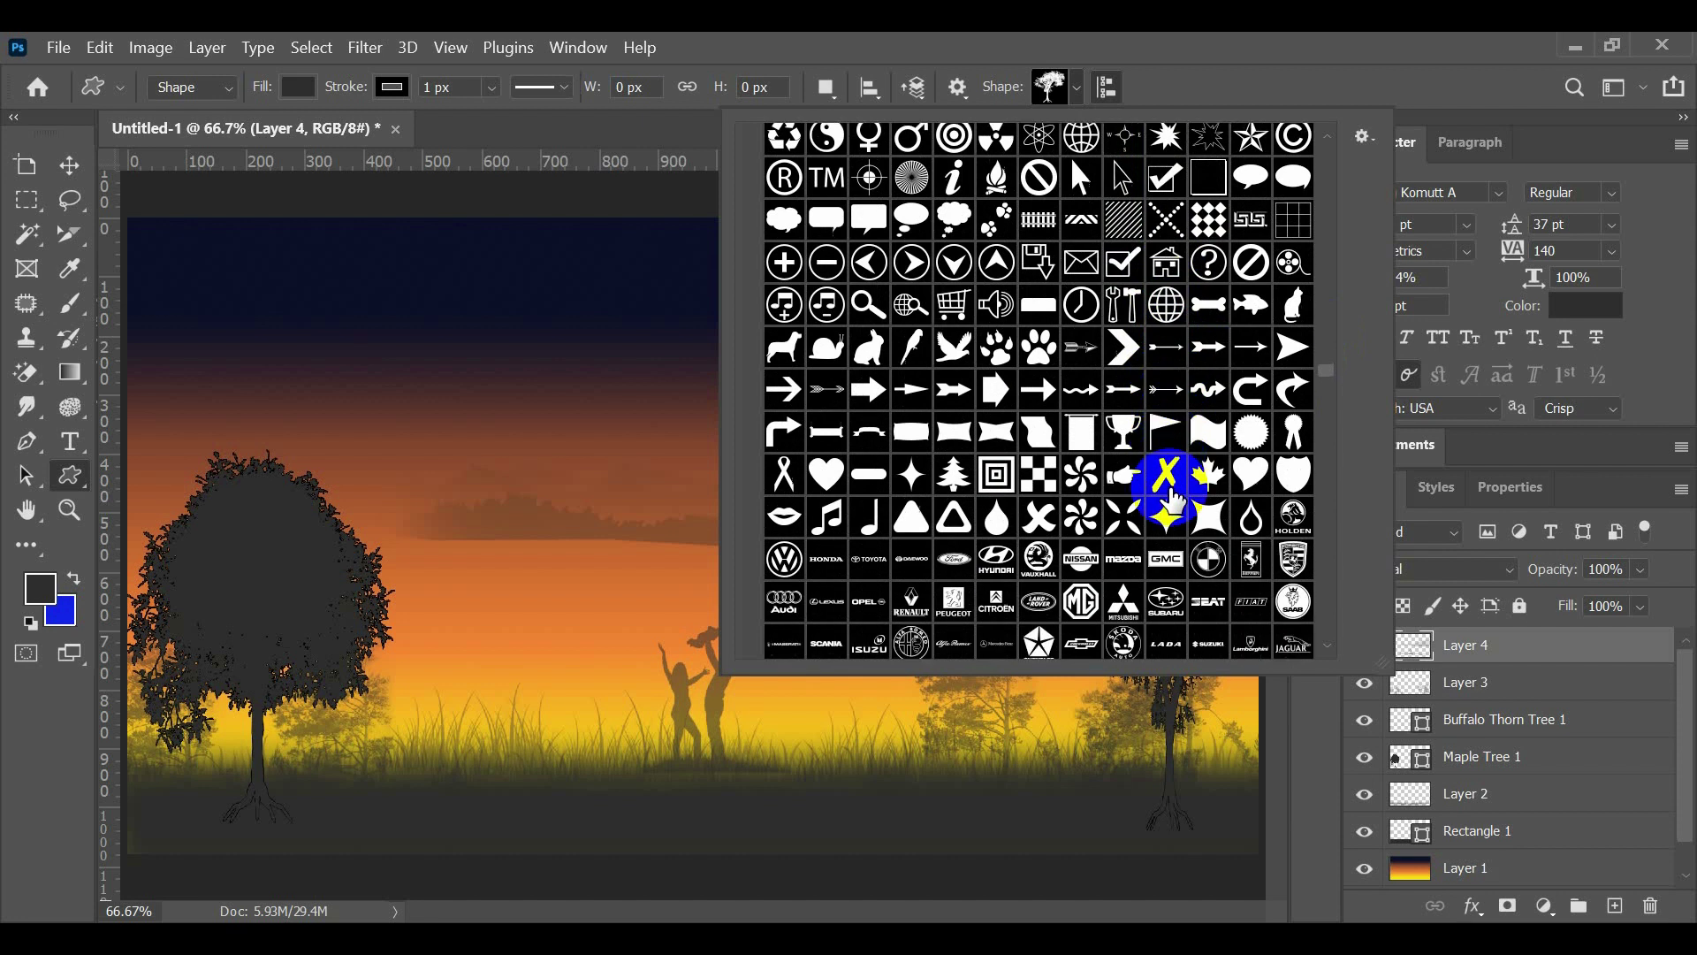
scroll(1174, 497, "down", 8)
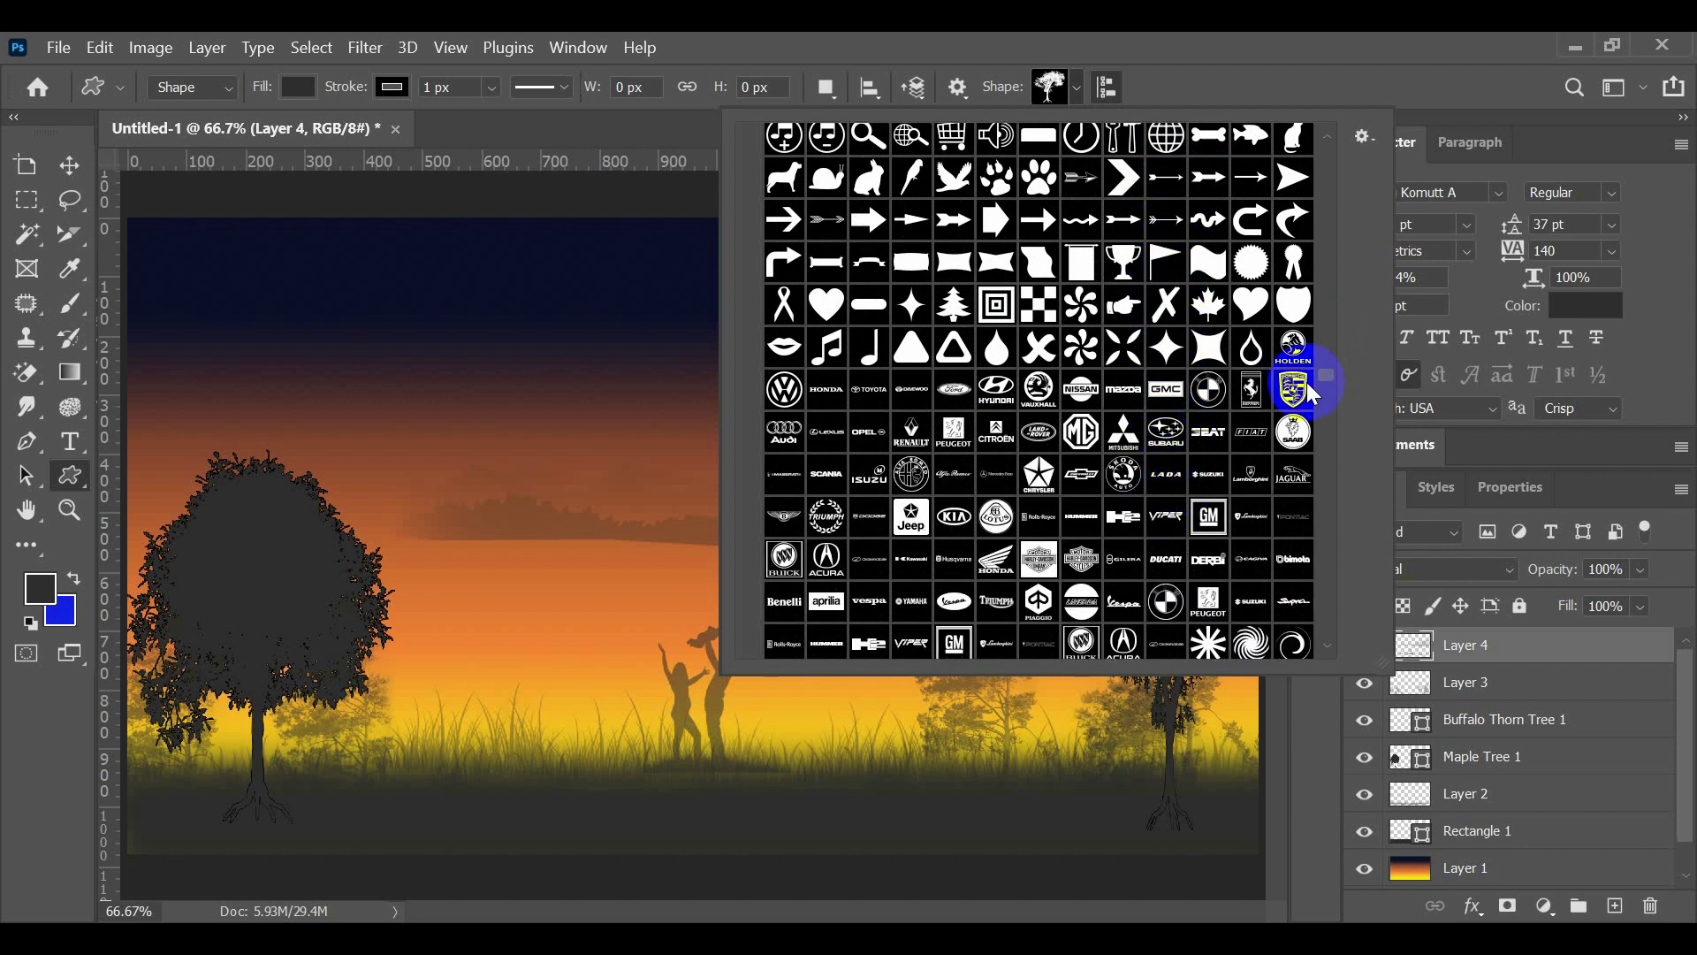
left_click_drag(1326, 375, 1329, 434)
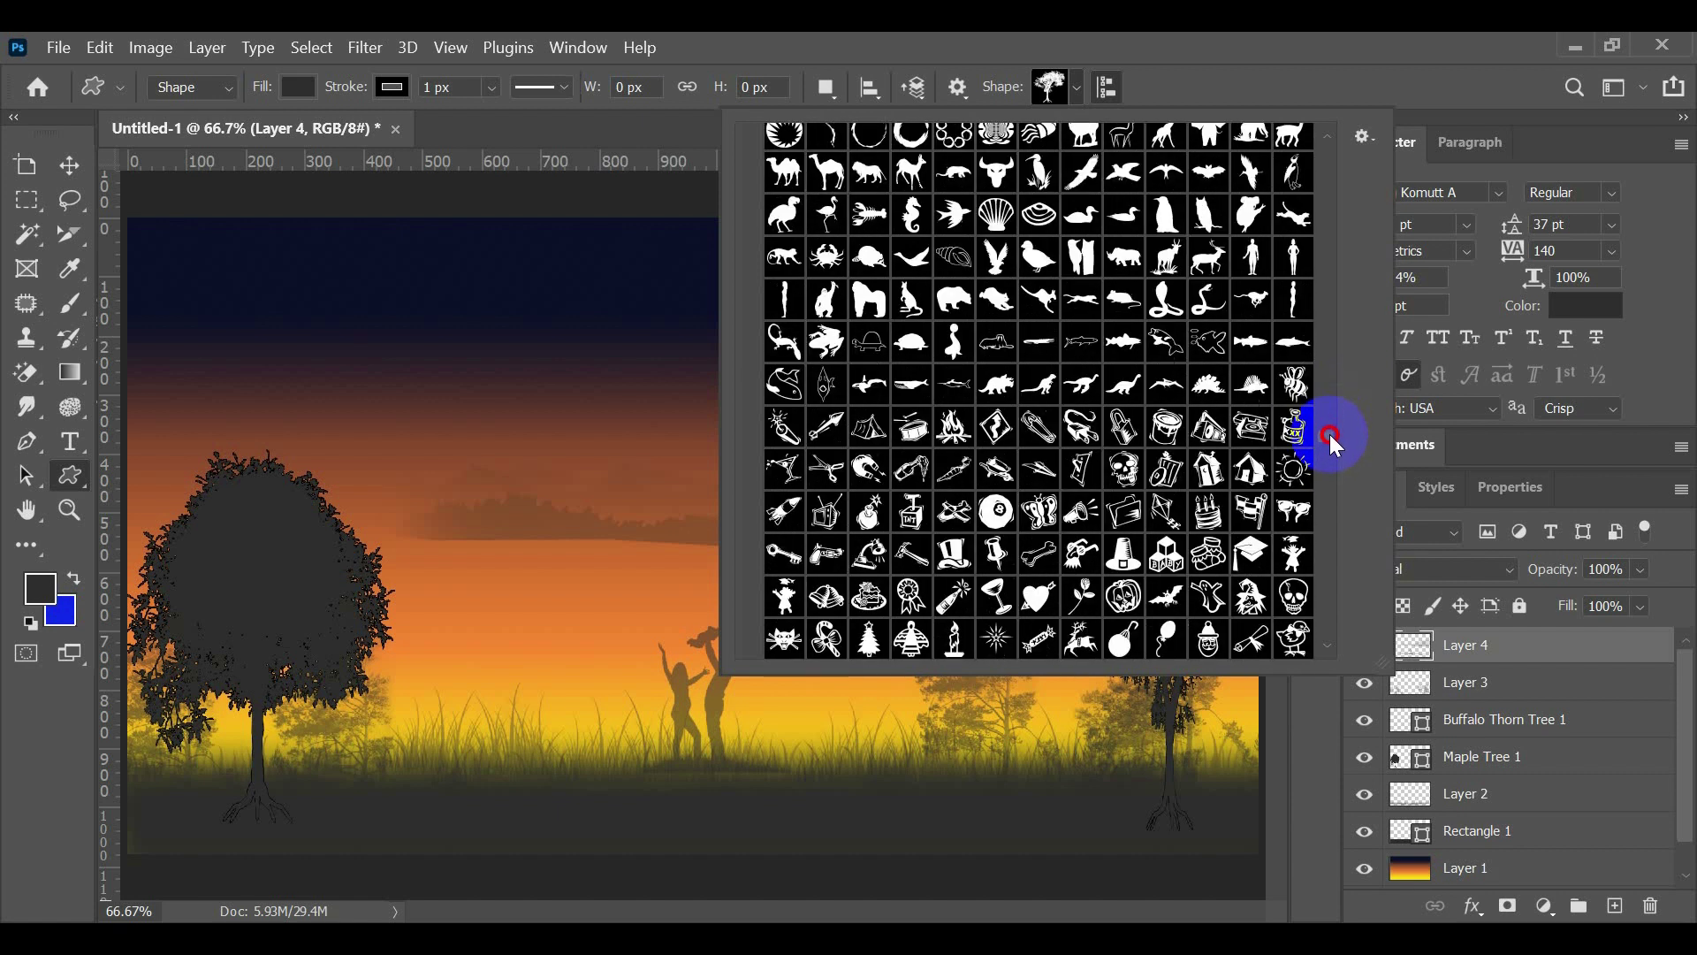
scroll(1034, 492, "up", 3)
scroll(1047, 464, "up", 1)
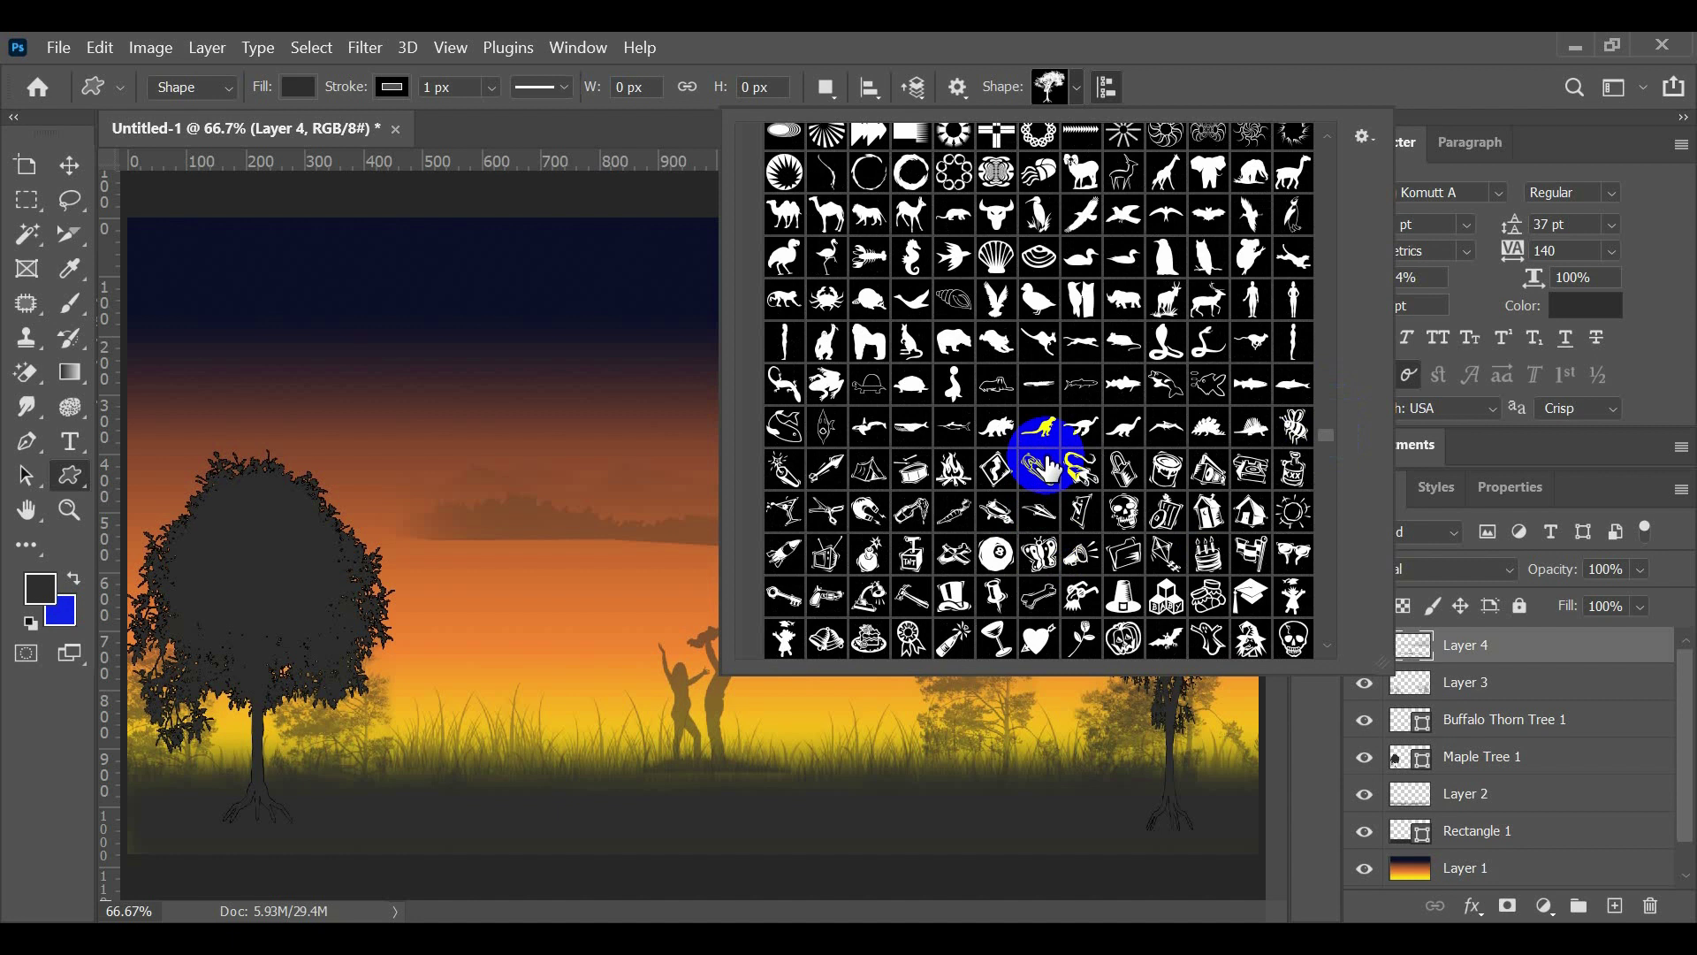
left_click(1087, 217)
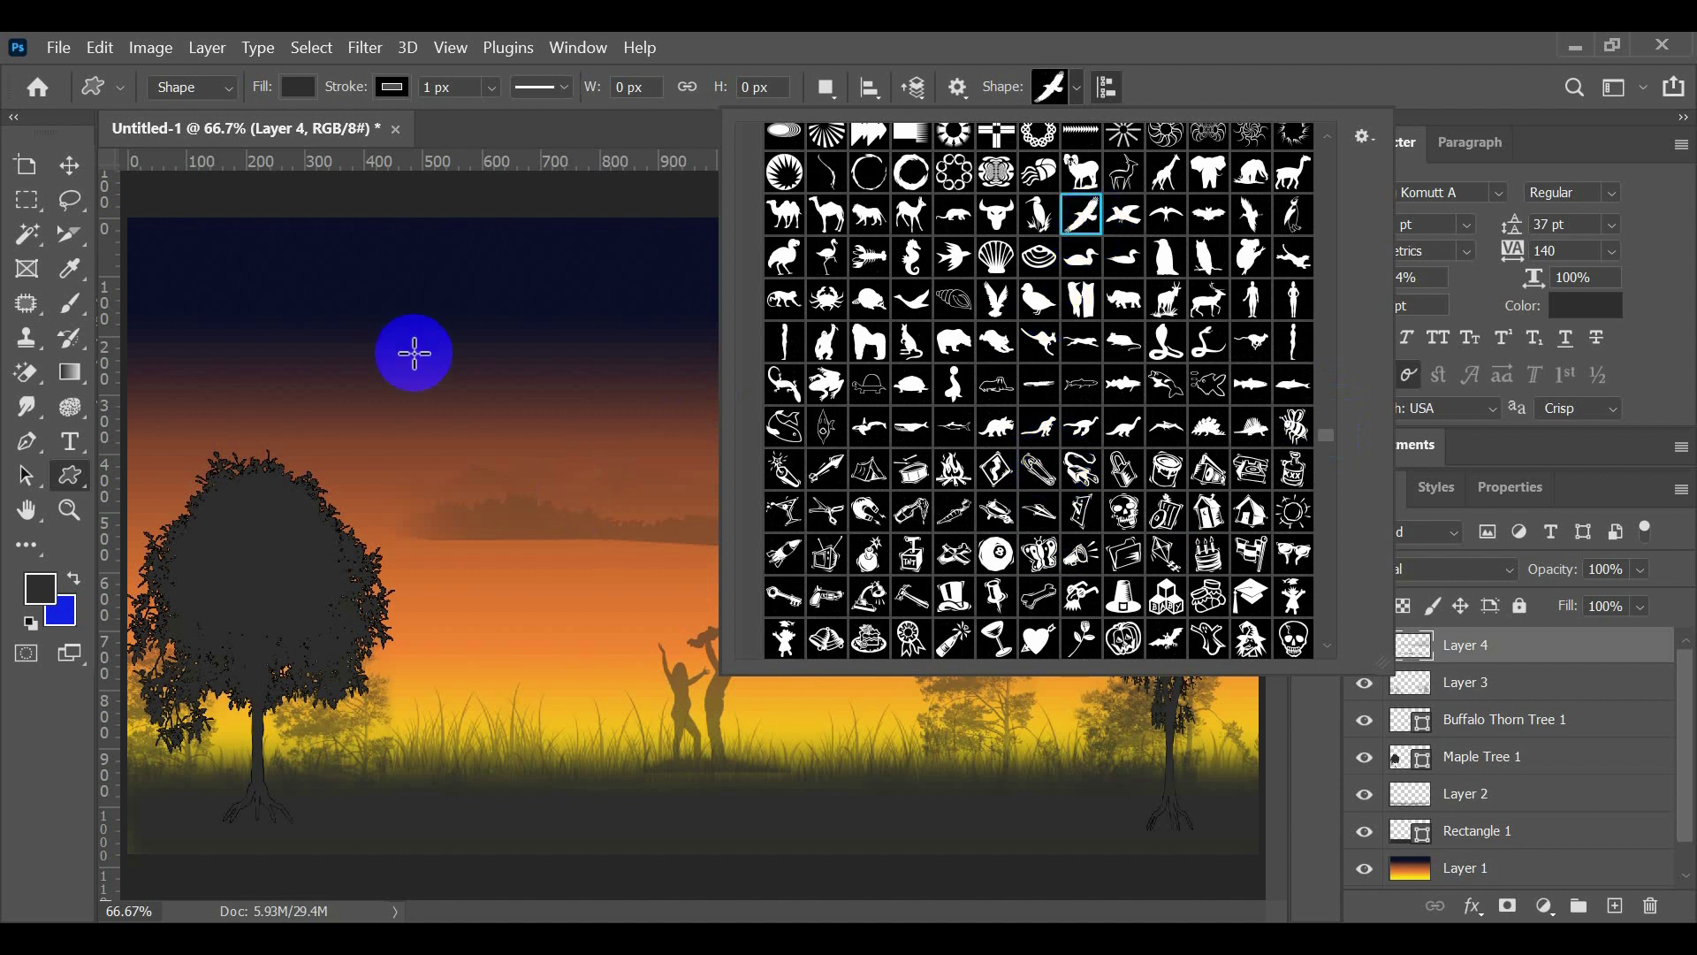
Step: Draw a trial bird about 47 px wide and 52 px high in the dark sky above the maple and check its fill colour options
left_click_drag(363, 273, 402, 303)
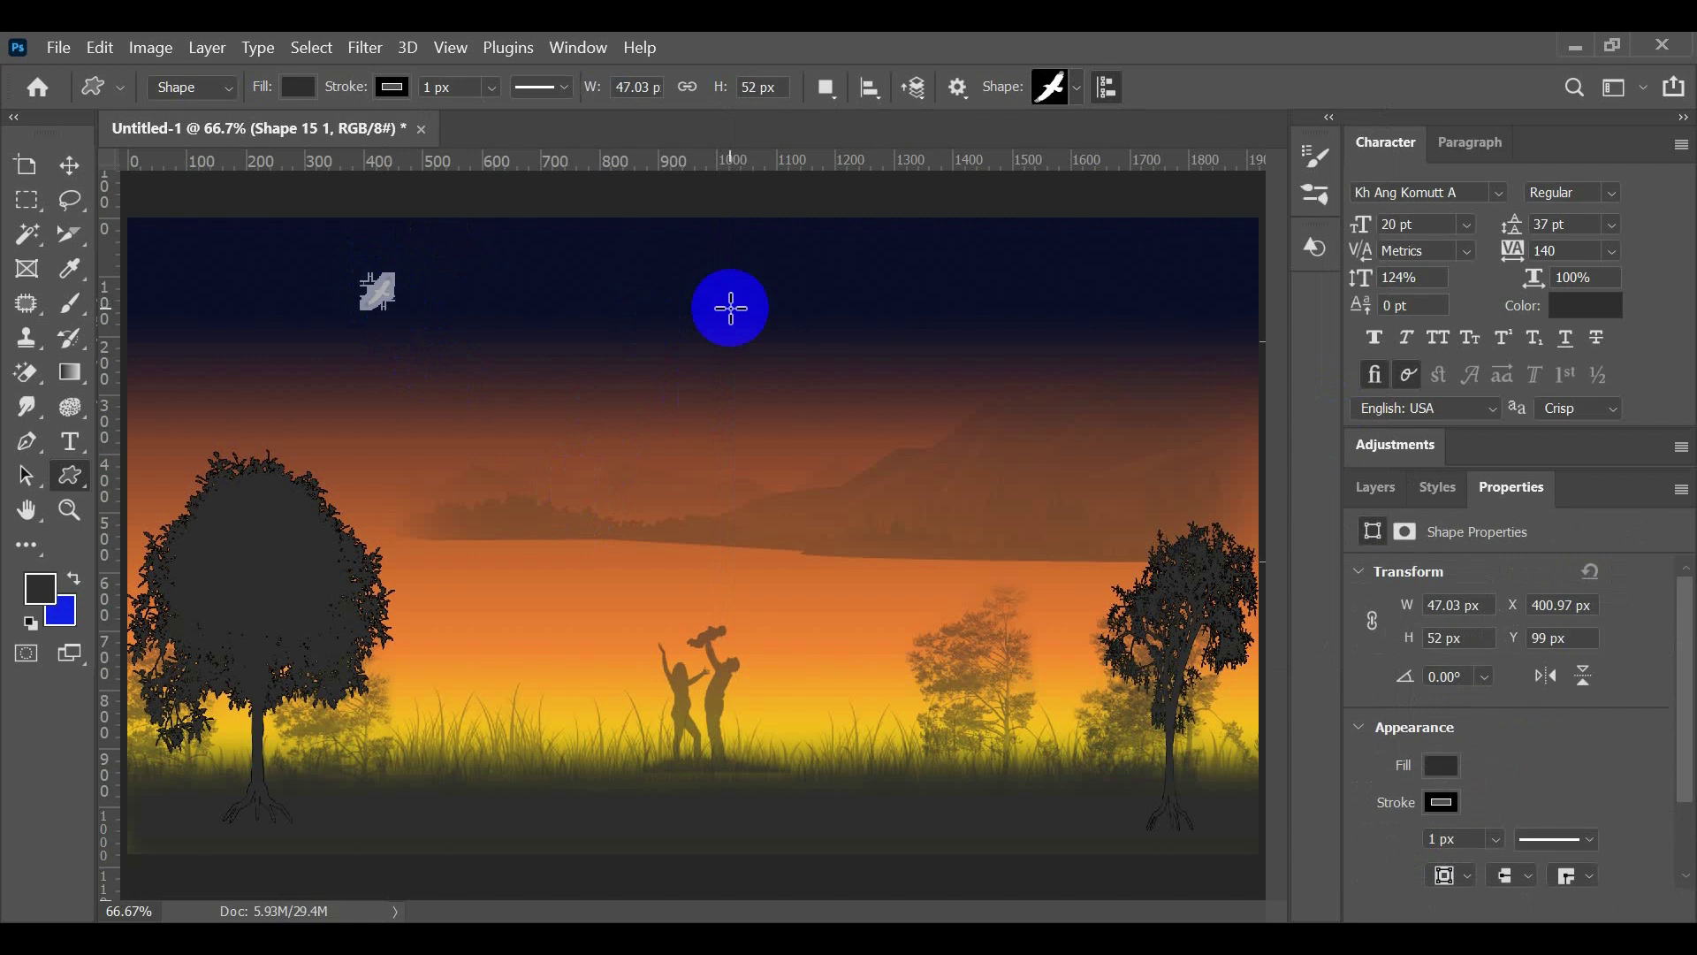
left_click(1442, 768)
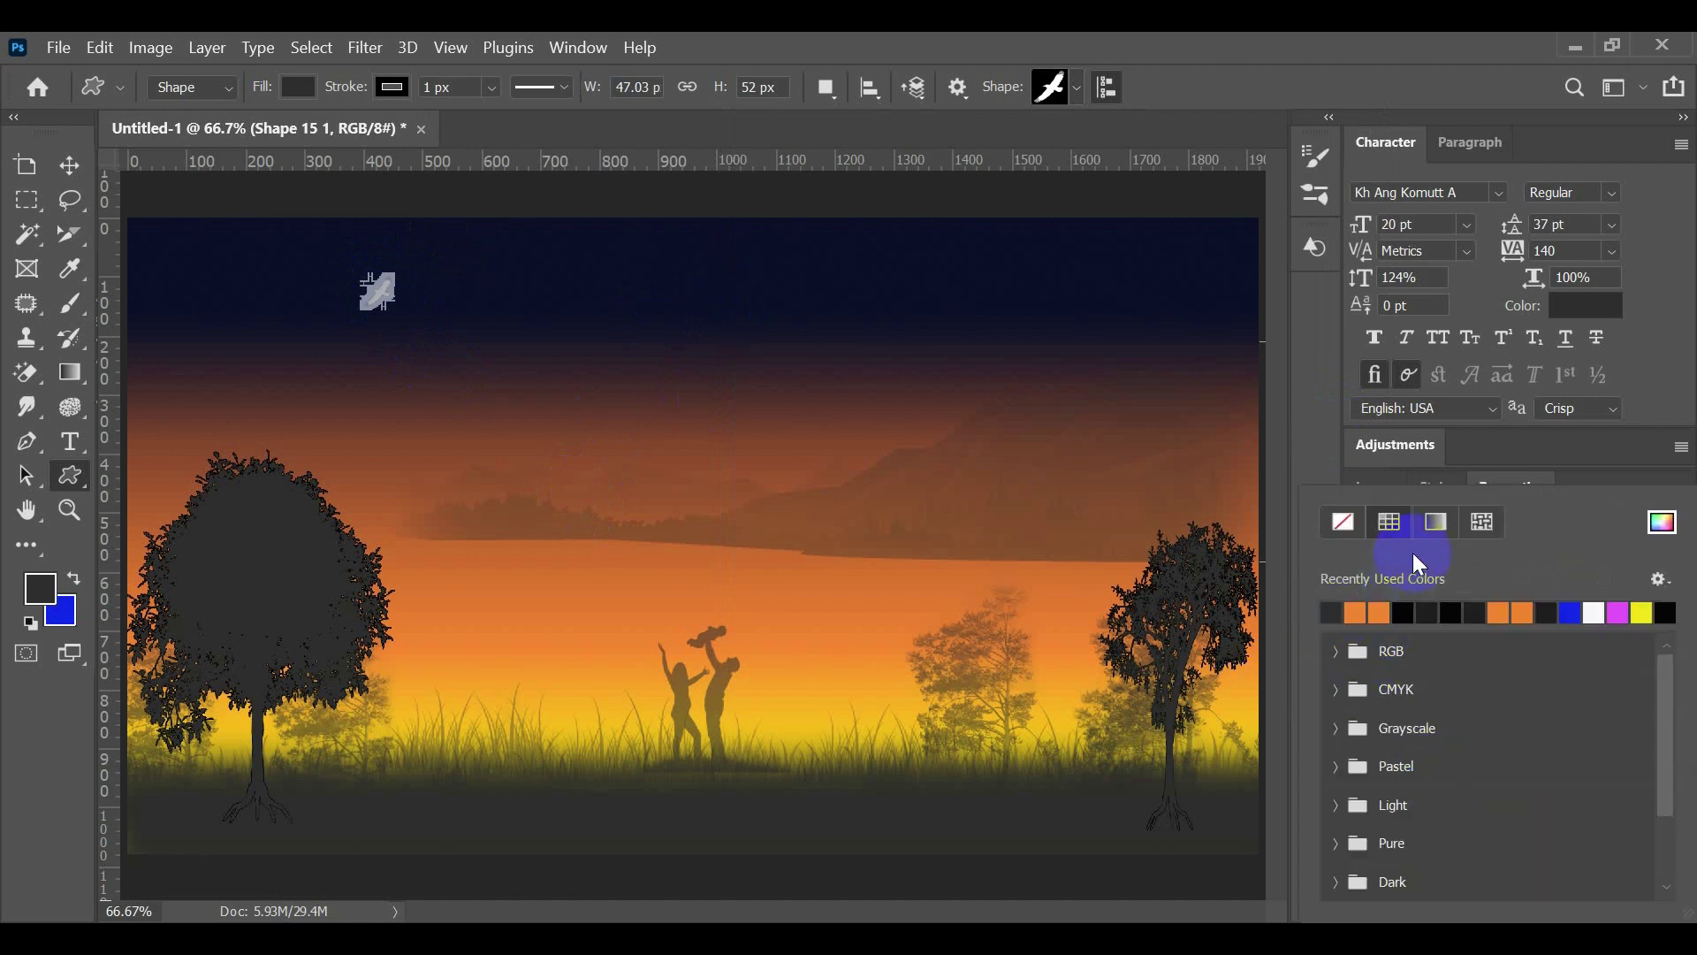
left_click(1412, 610)
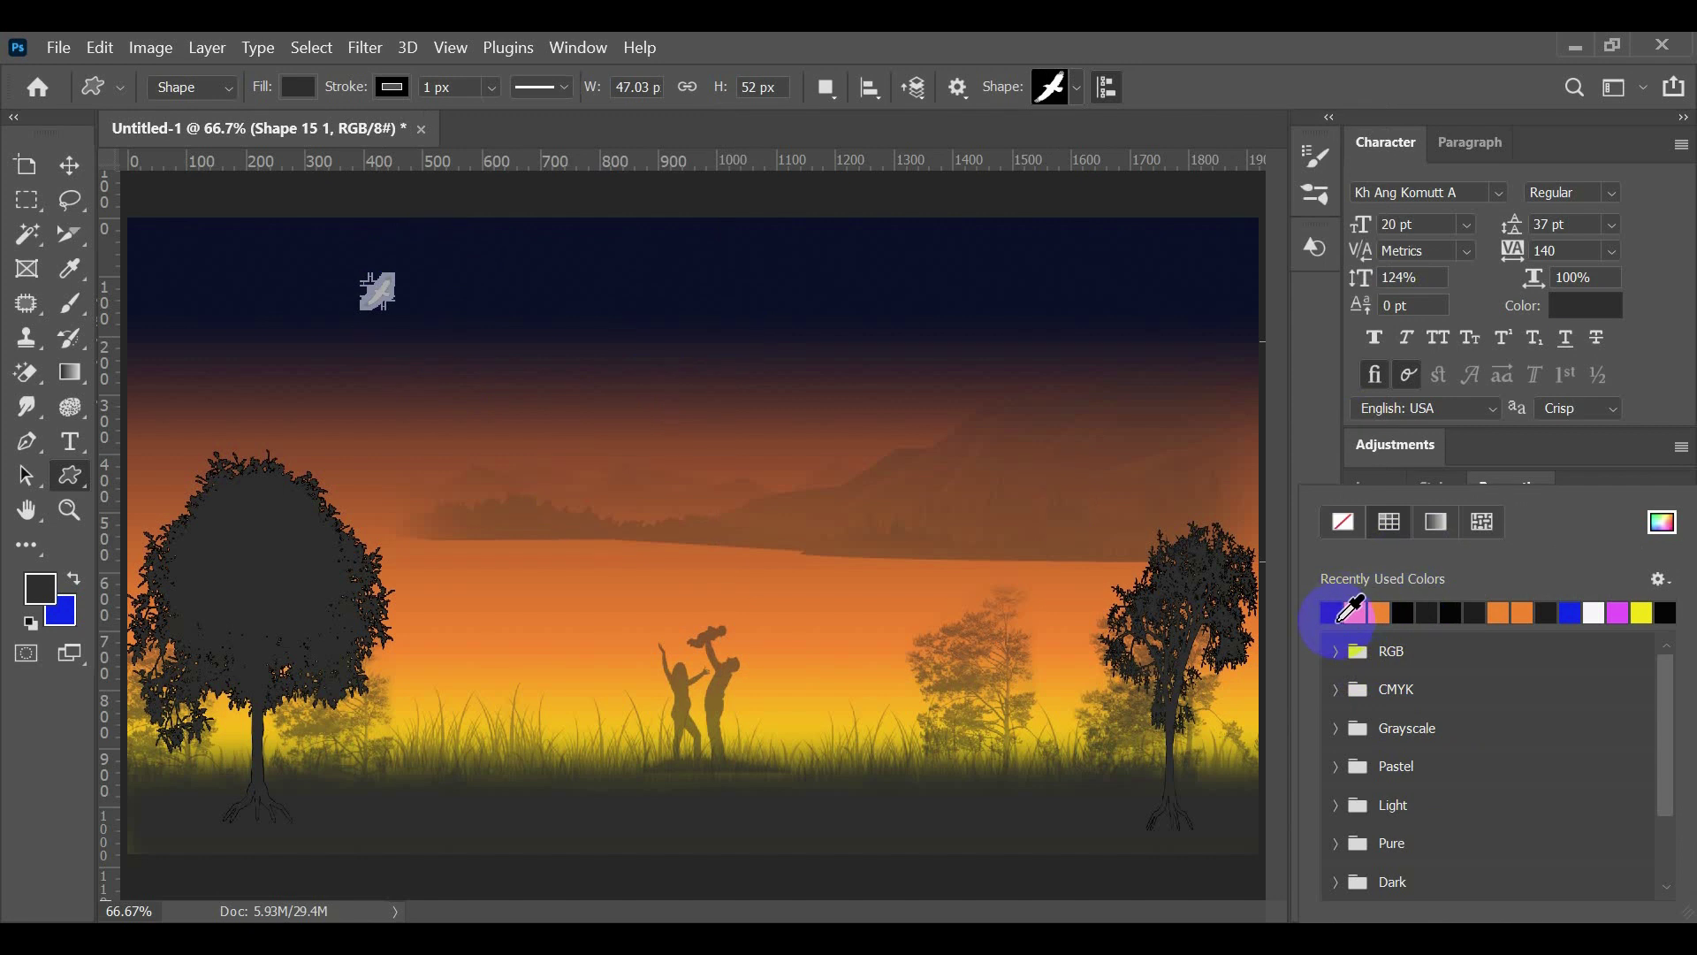
left_click(1343, 521)
left_click(1399, 475)
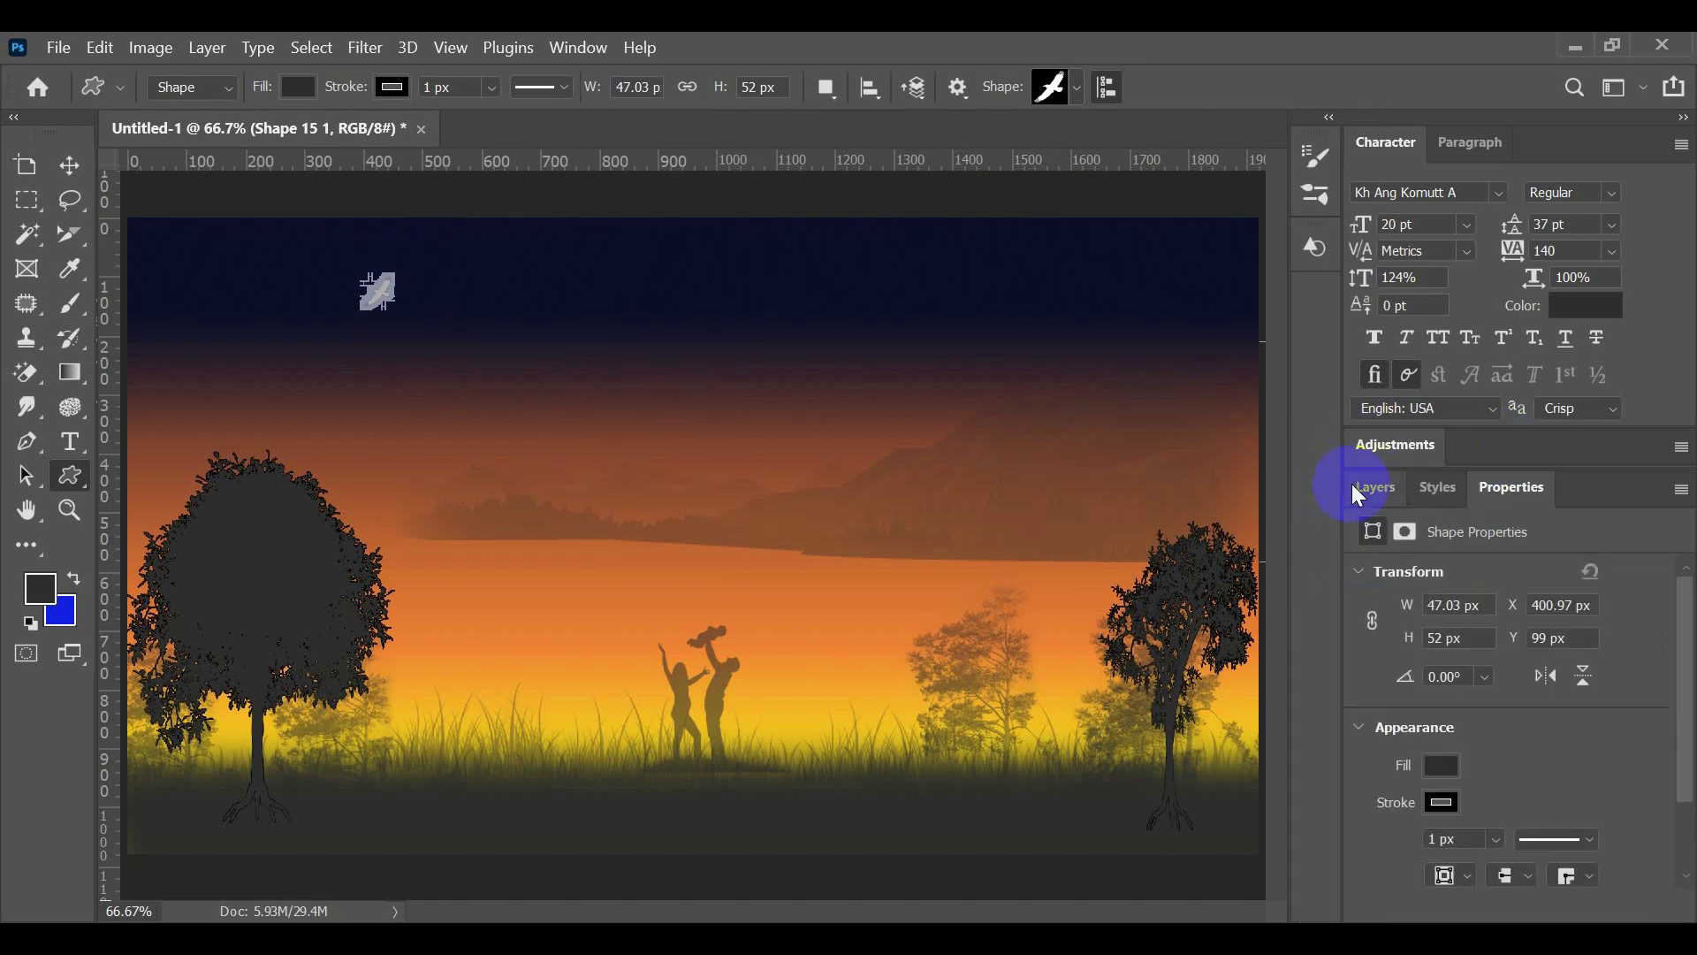
left_click(1374, 485)
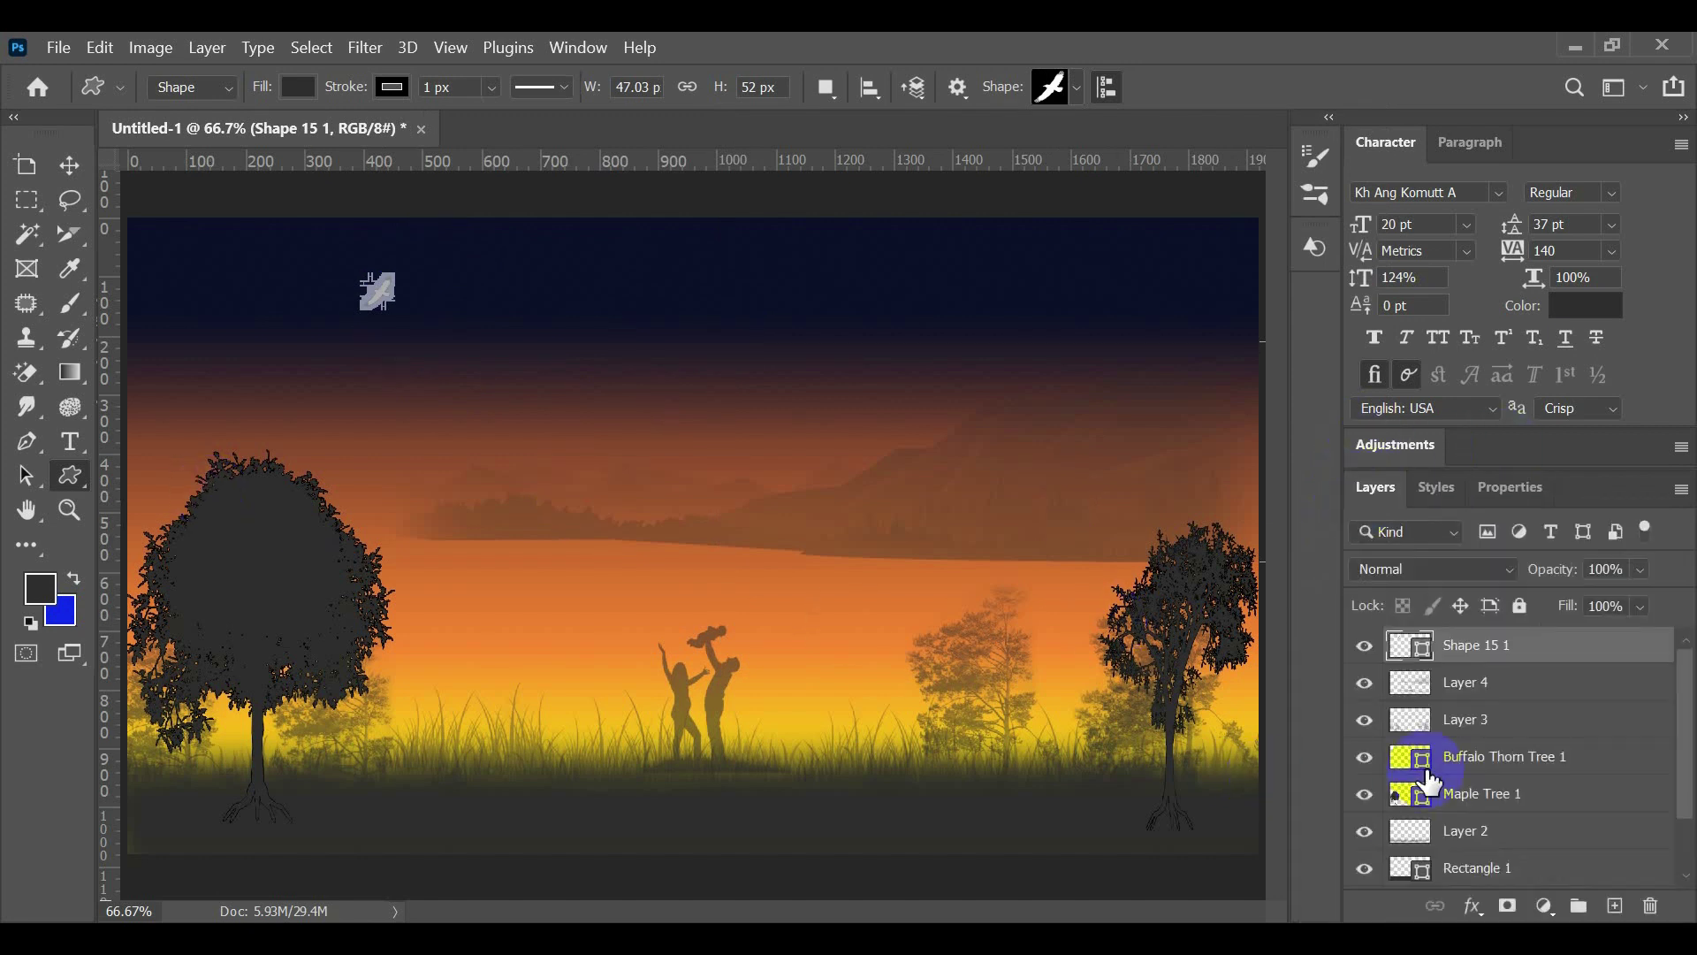
Step: Hide the trial bird's shape layer and delete it
left_click(1445, 720)
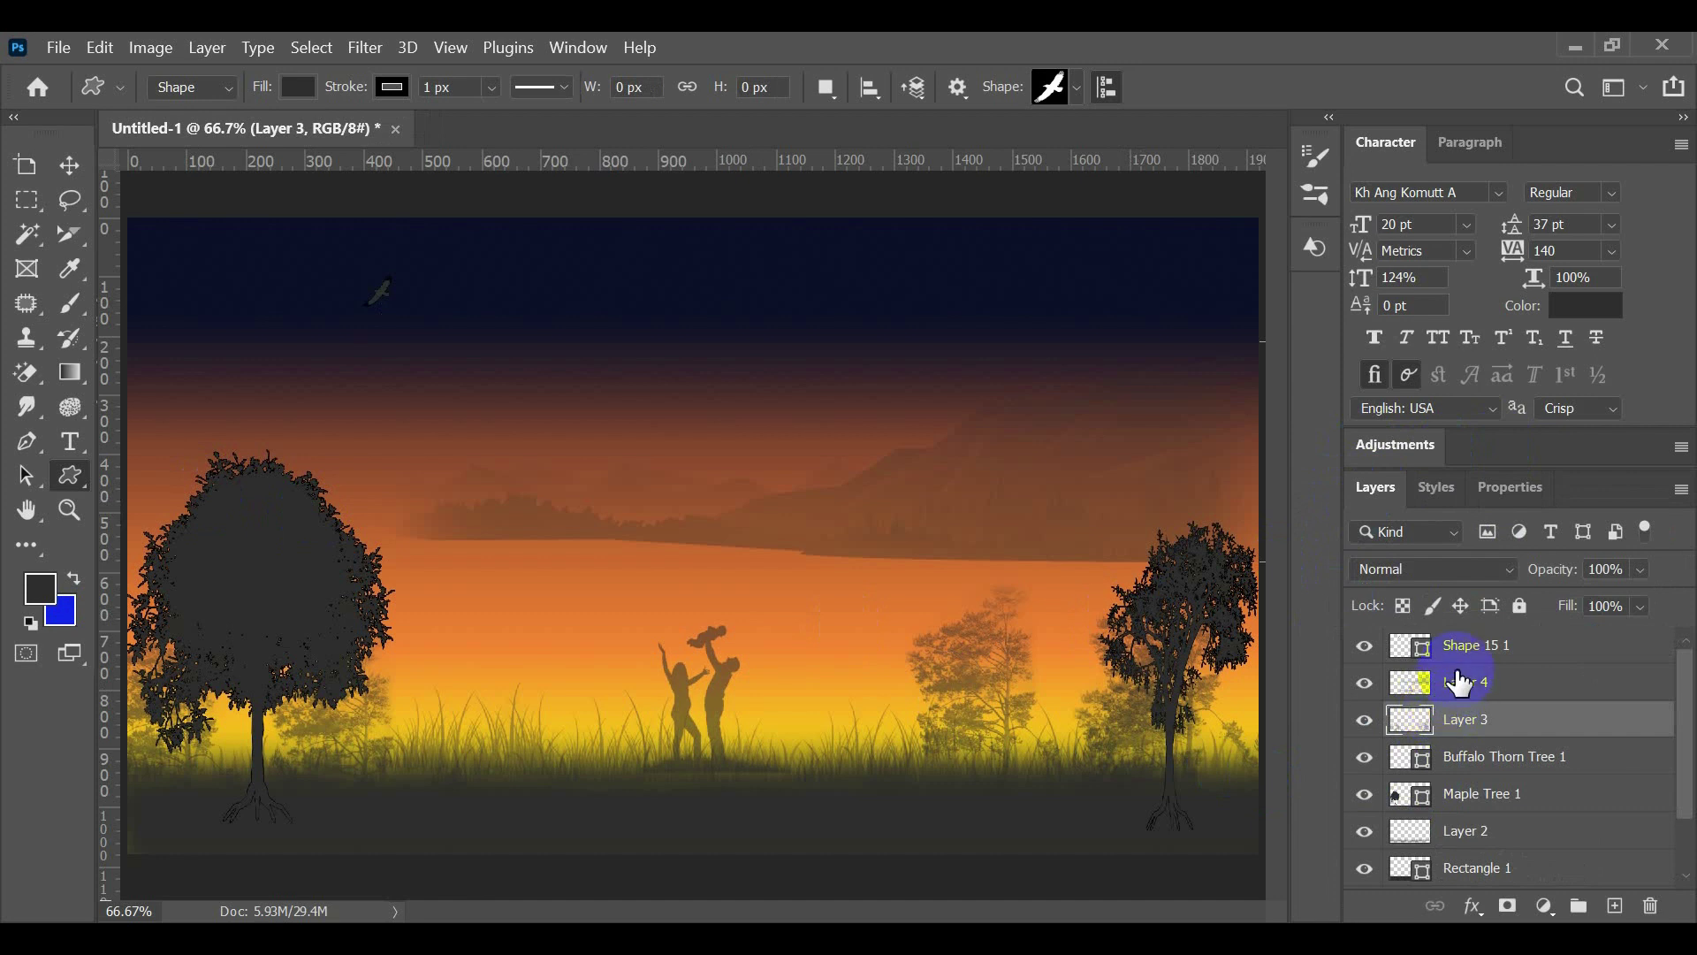
left_click(1457, 689)
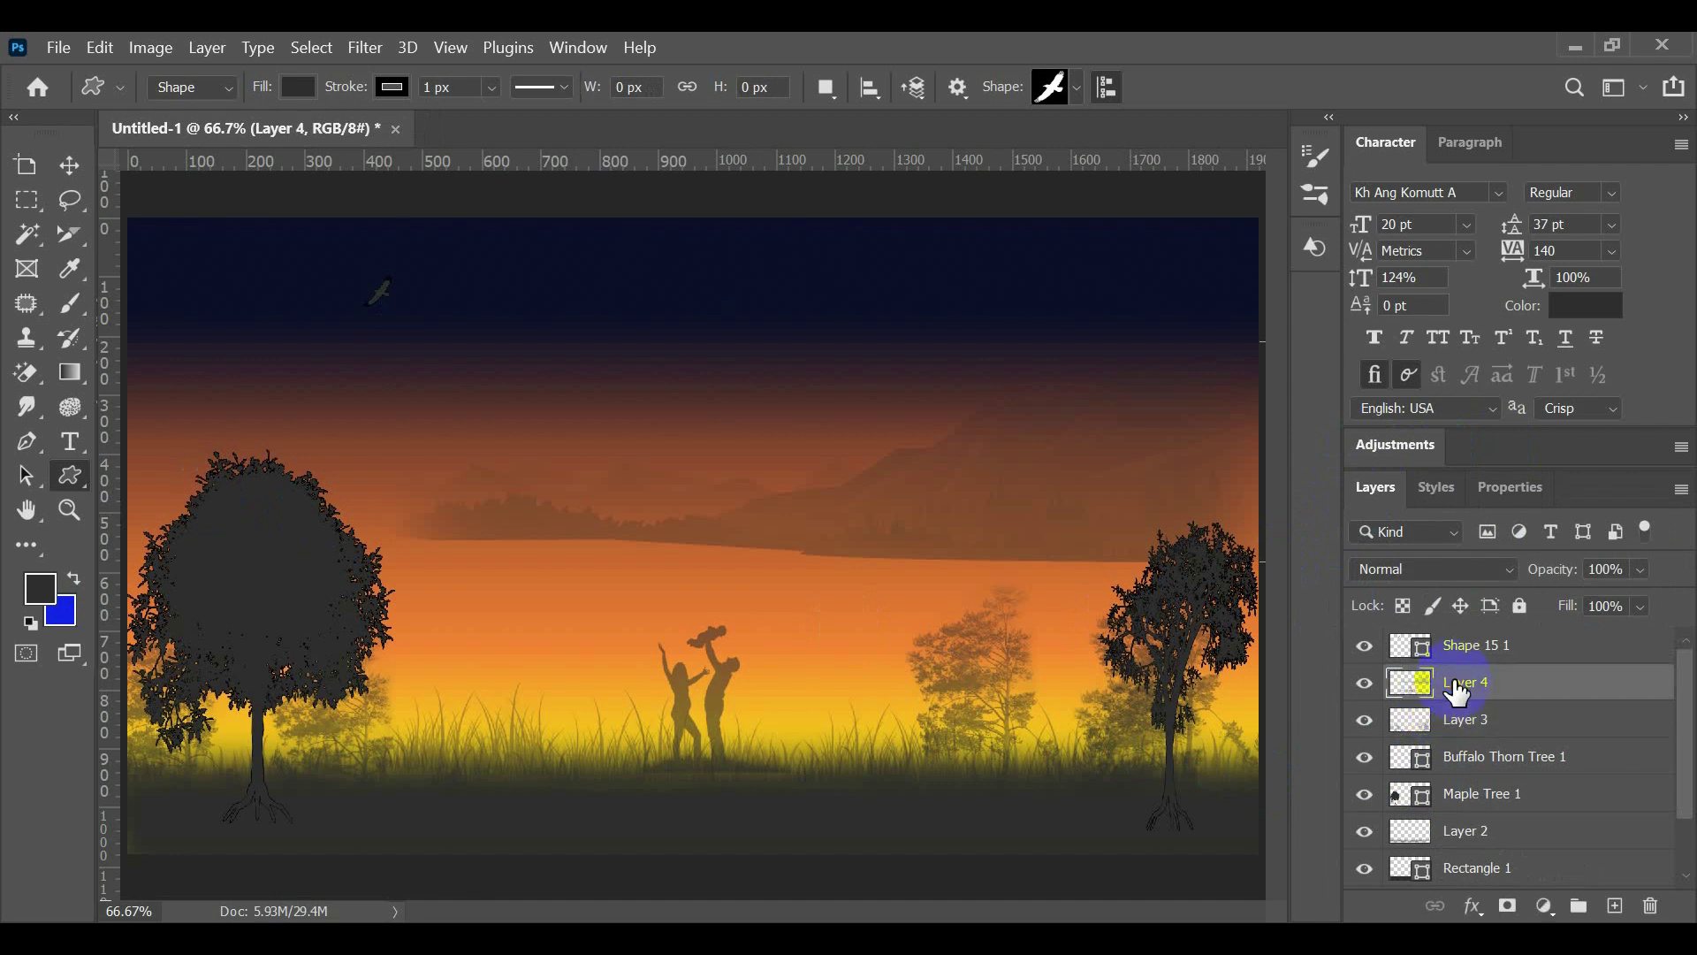
left_click(1363, 644)
left_click(1478, 649)
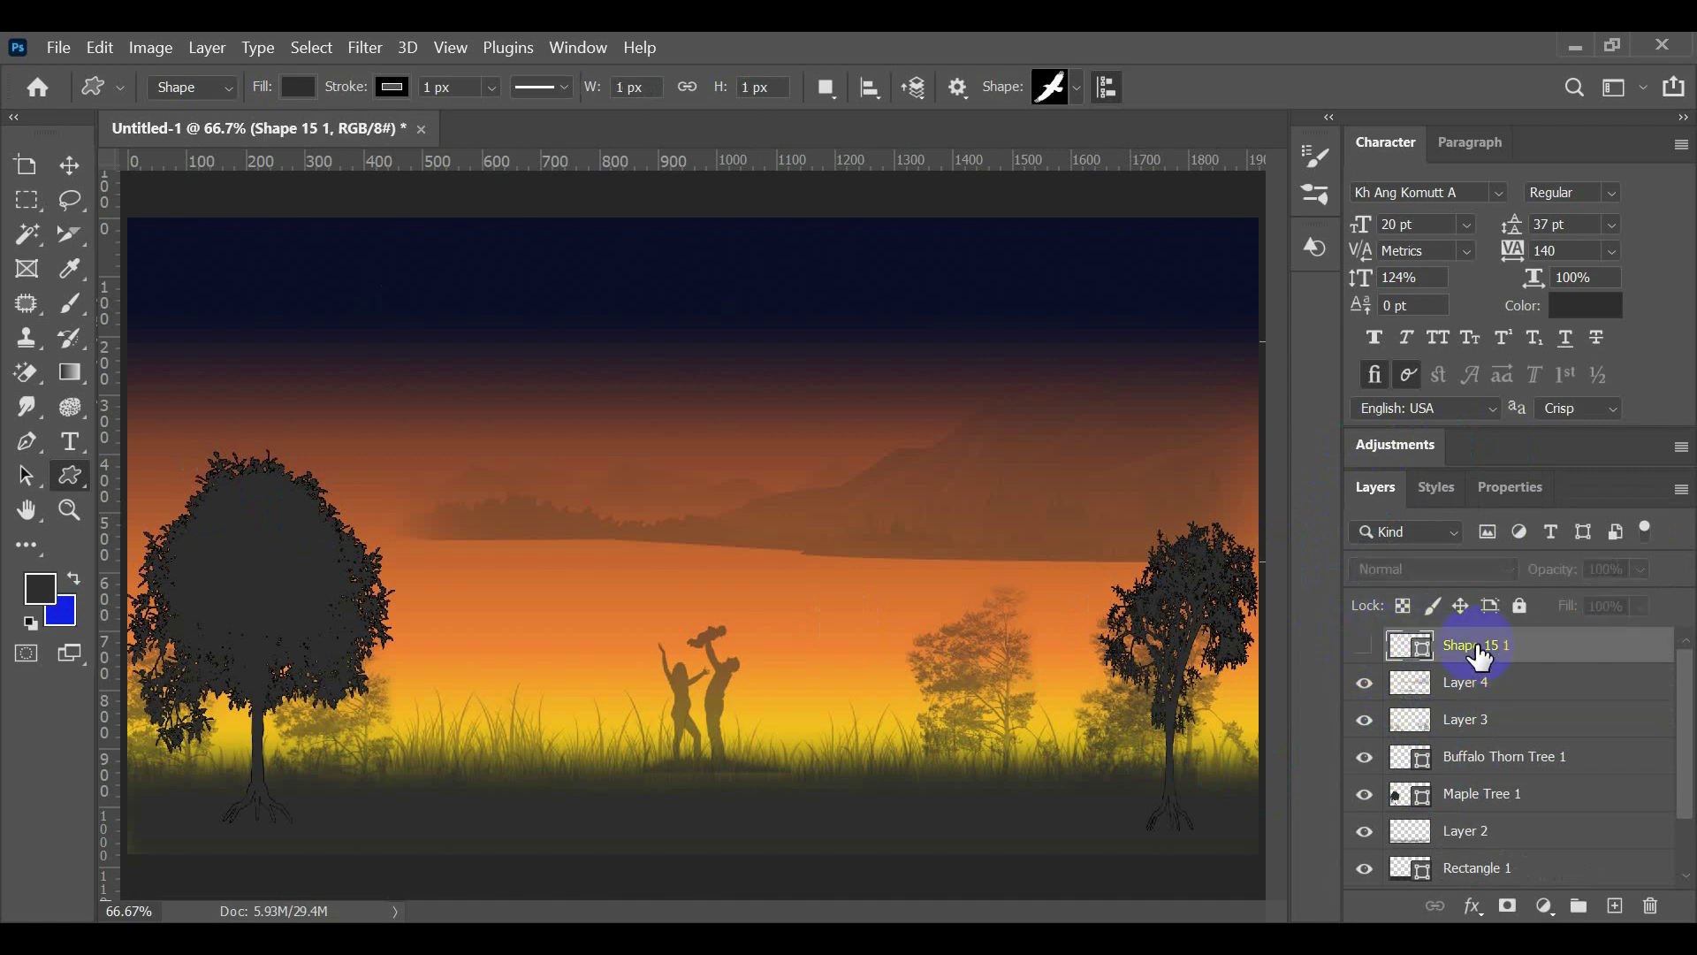
left_click_drag(1503, 649, 1651, 908)
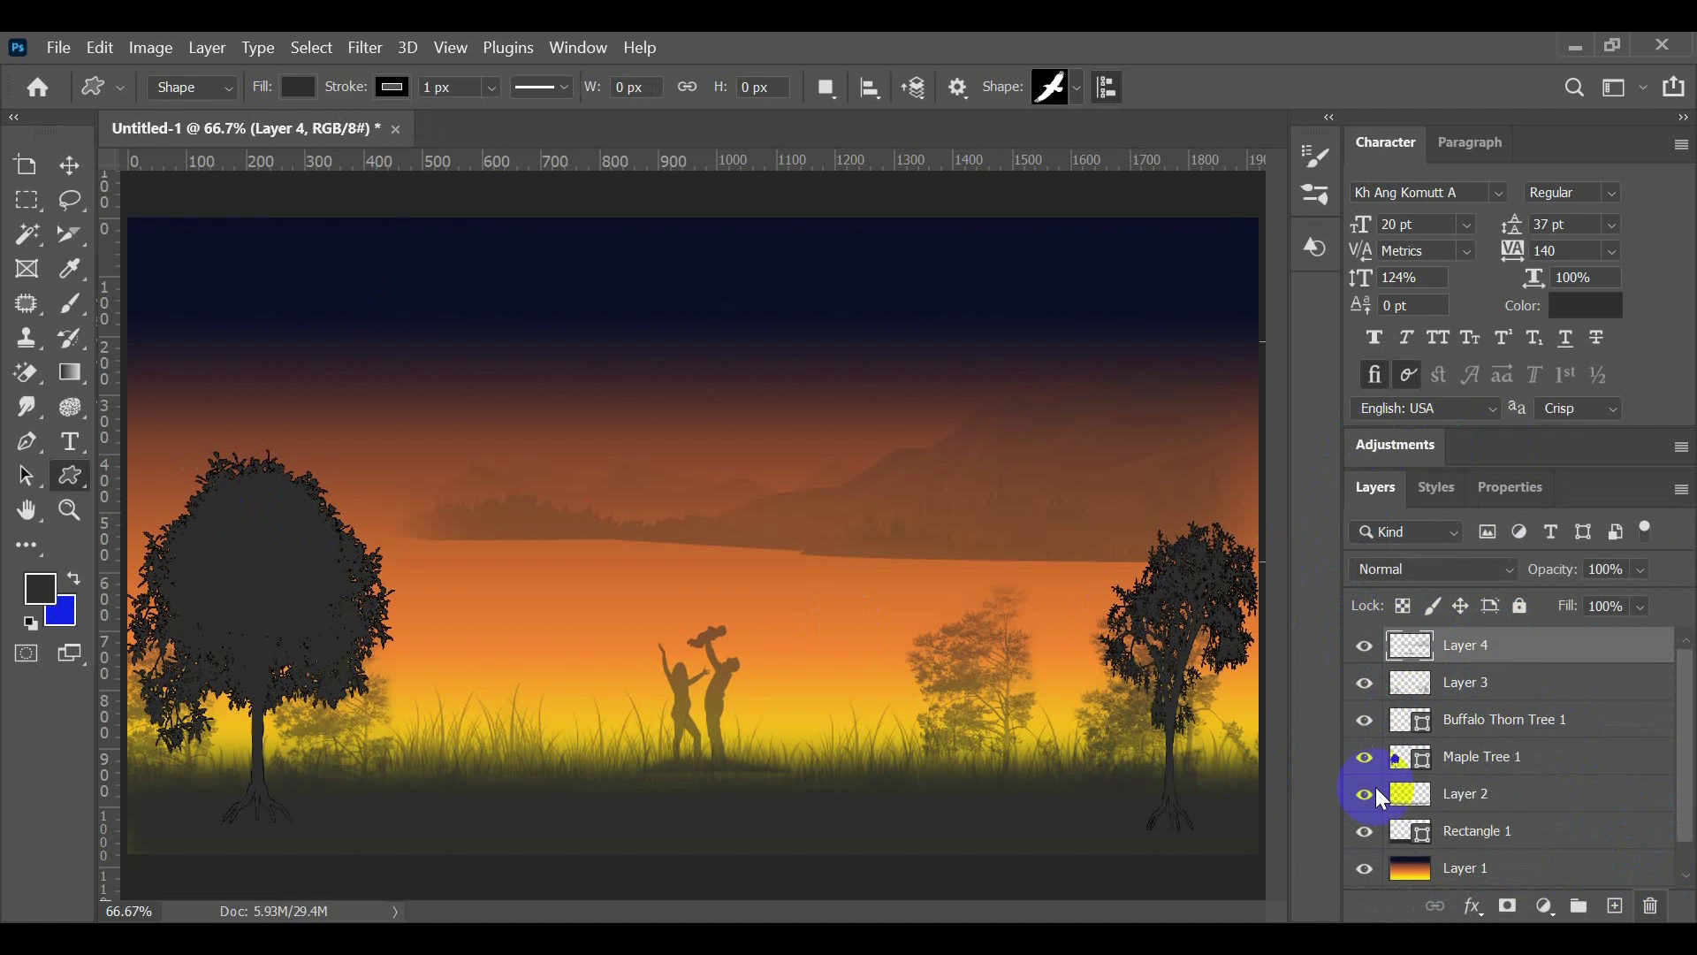
Step: Draw a flying bird about 69 px wide and 73 px high in the lower dark sky, above and right of the maple
left_click(1057, 83)
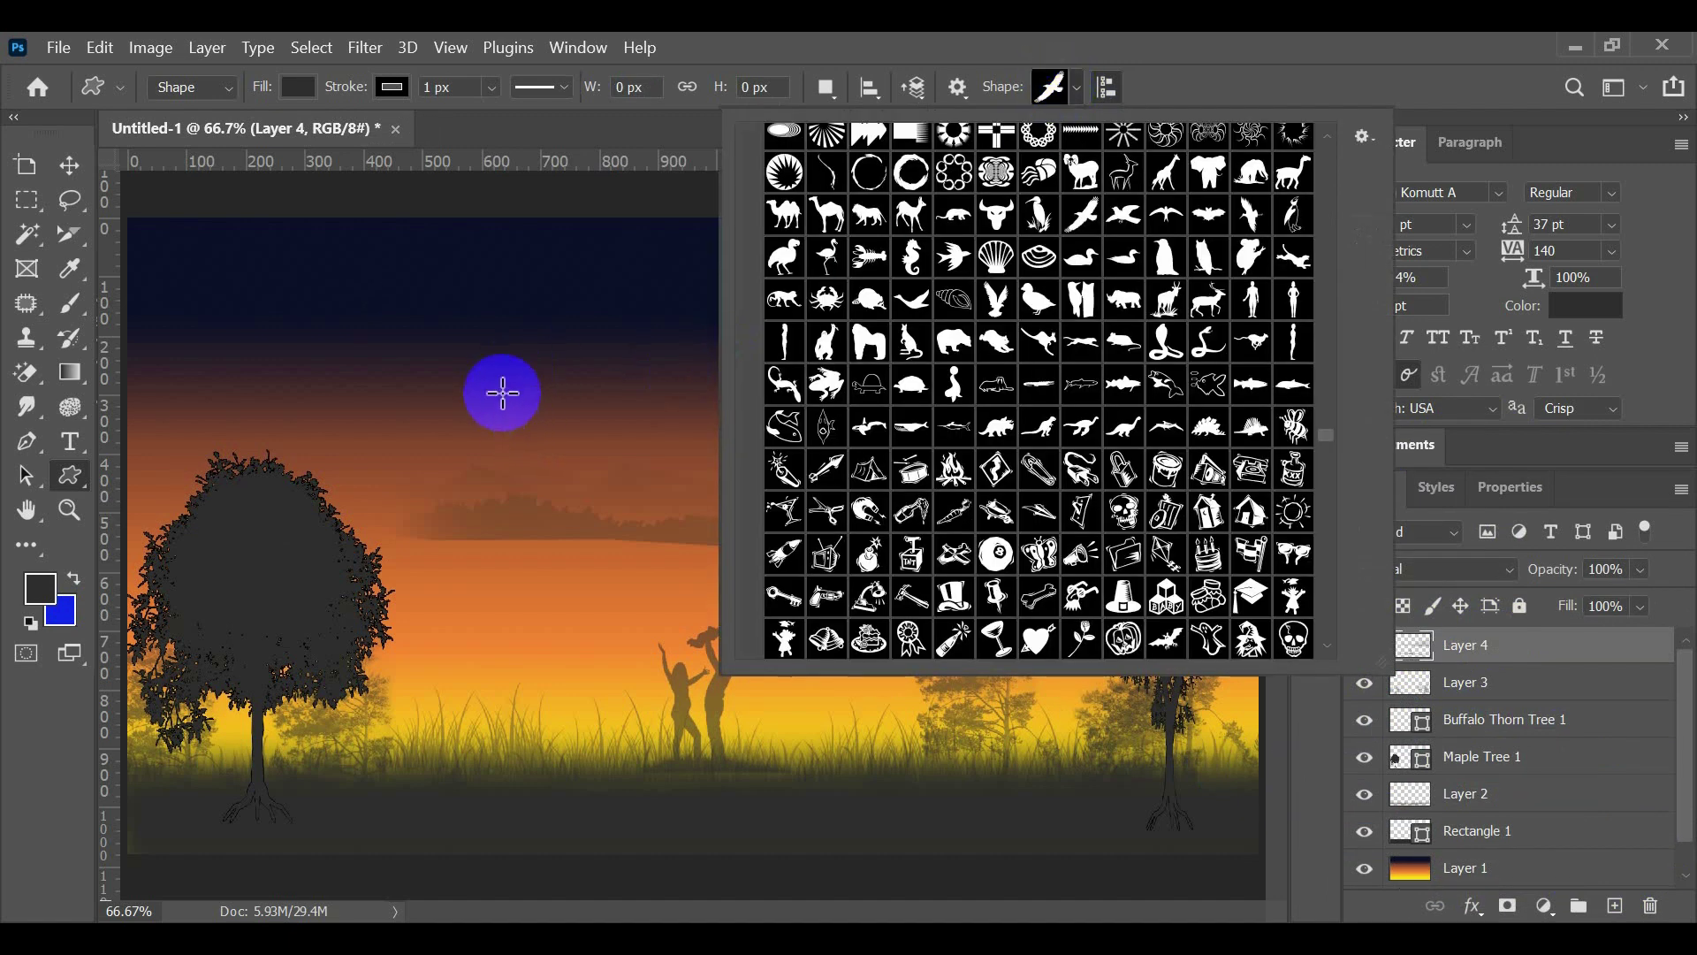
left_click_drag(398, 318, 440, 363)
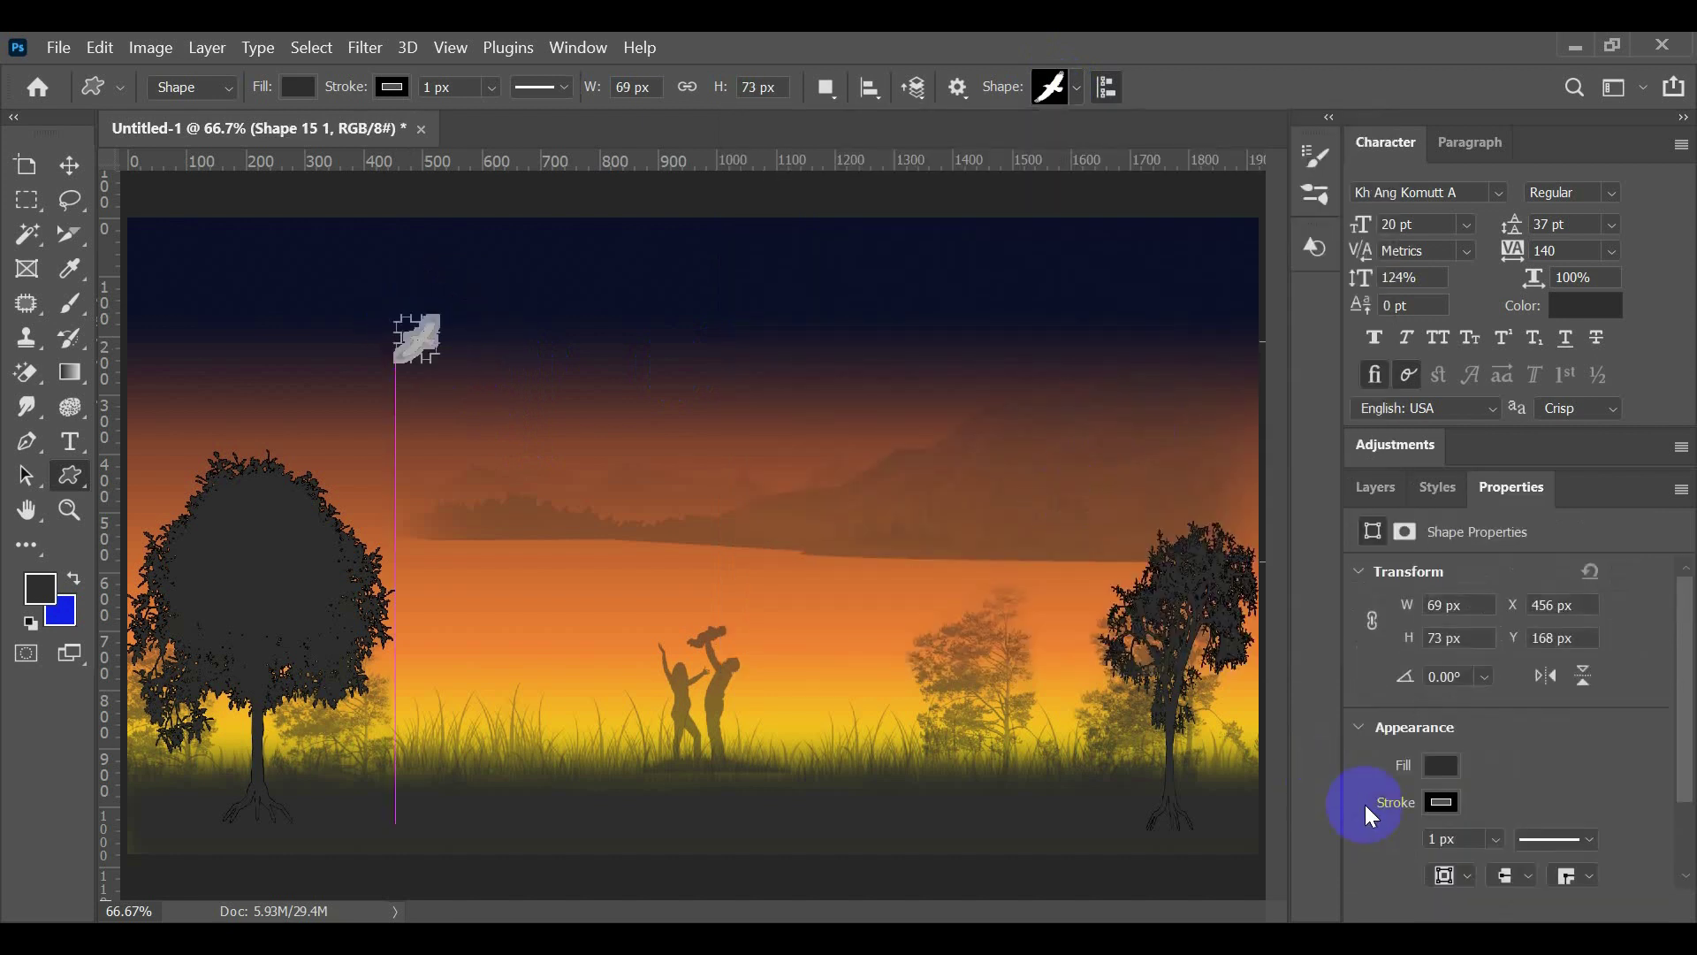
left_click(1435, 801)
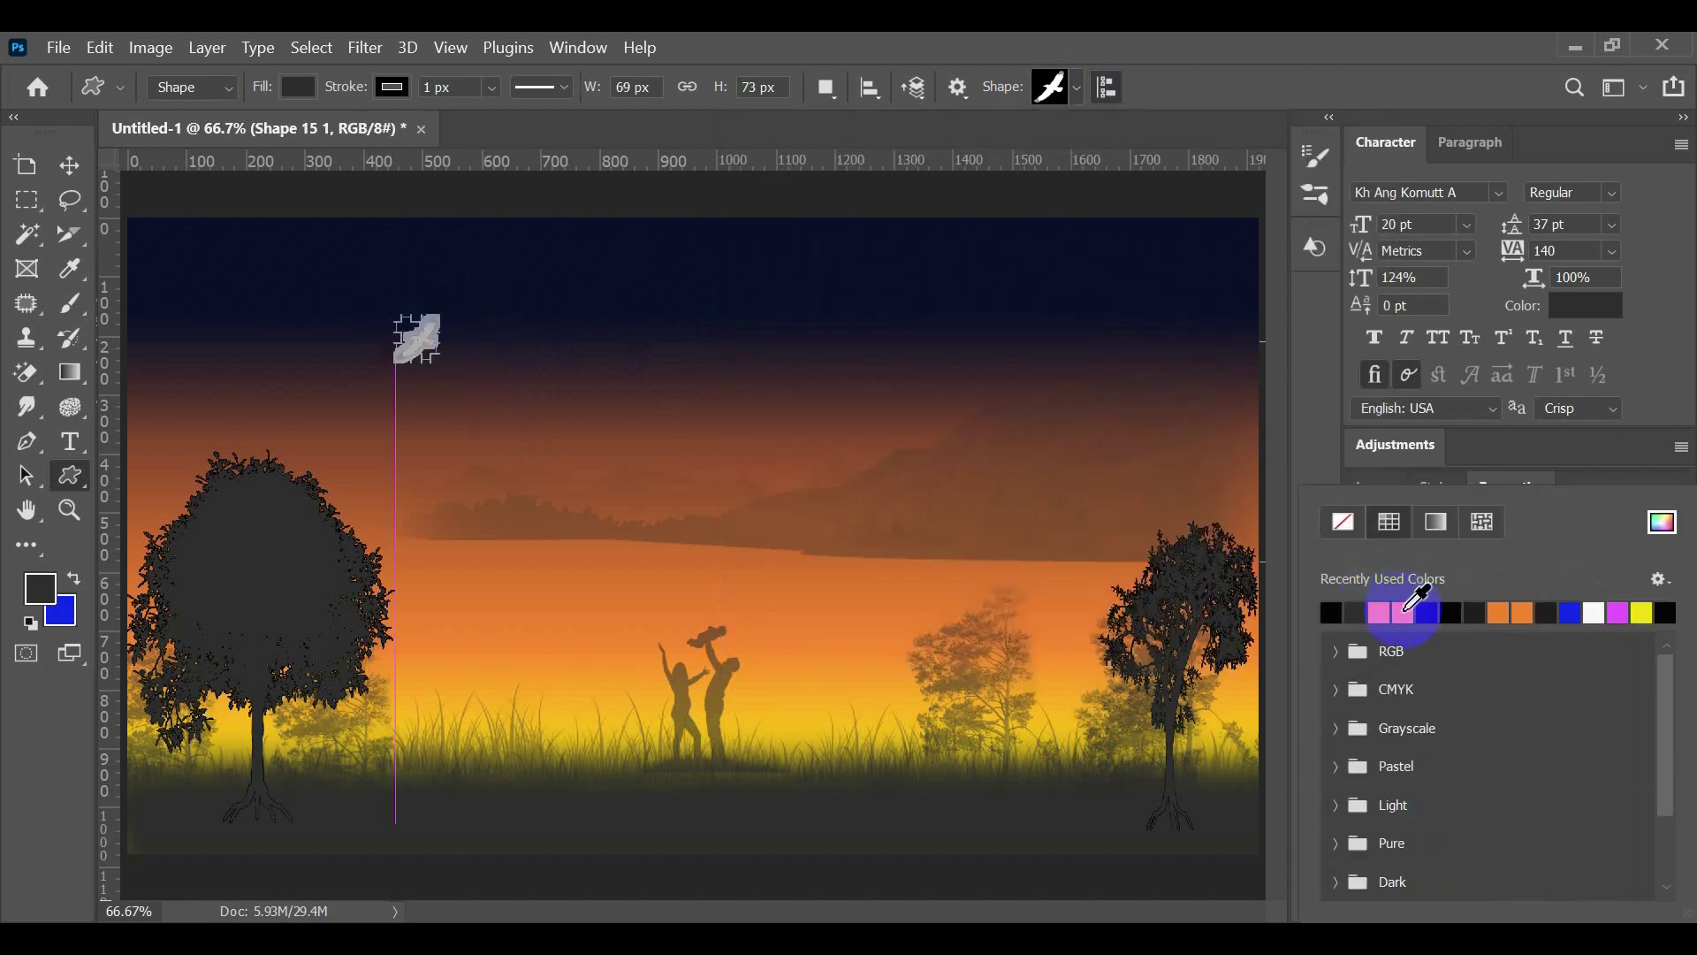
left_click(1497, 455)
left_click(1377, 492)
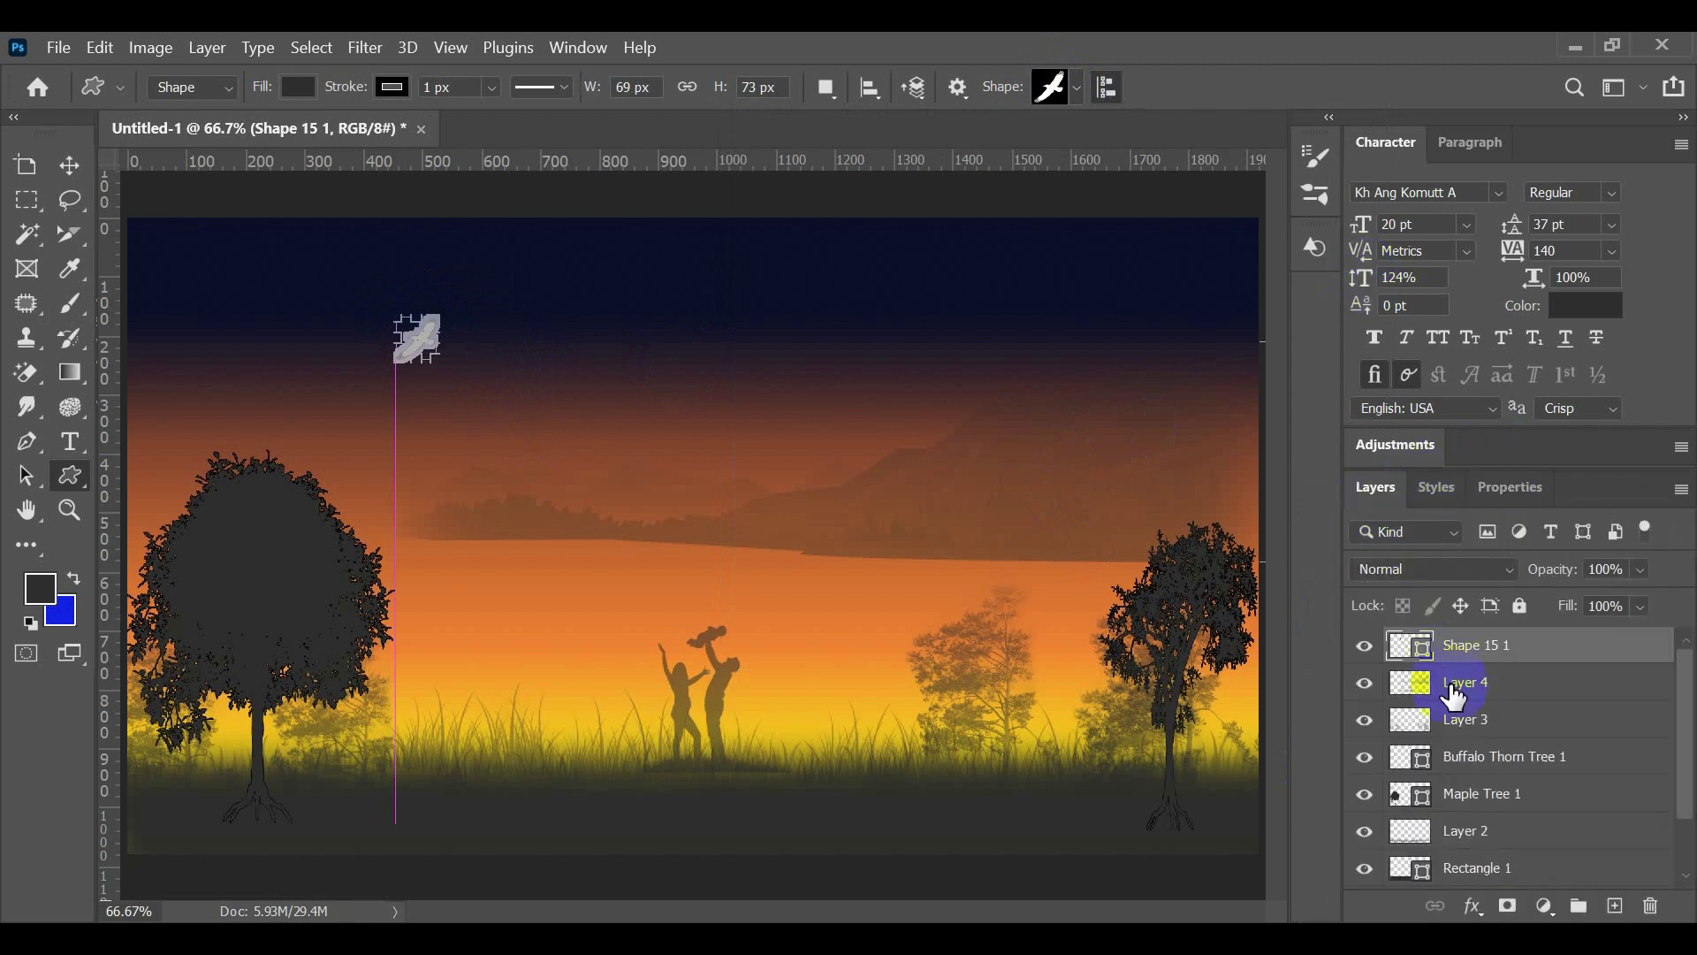
Step: Select Layer 4 and draw a second flying bird about 55 px wide and 49 px high to the right of the first
left_click(1465, 720)
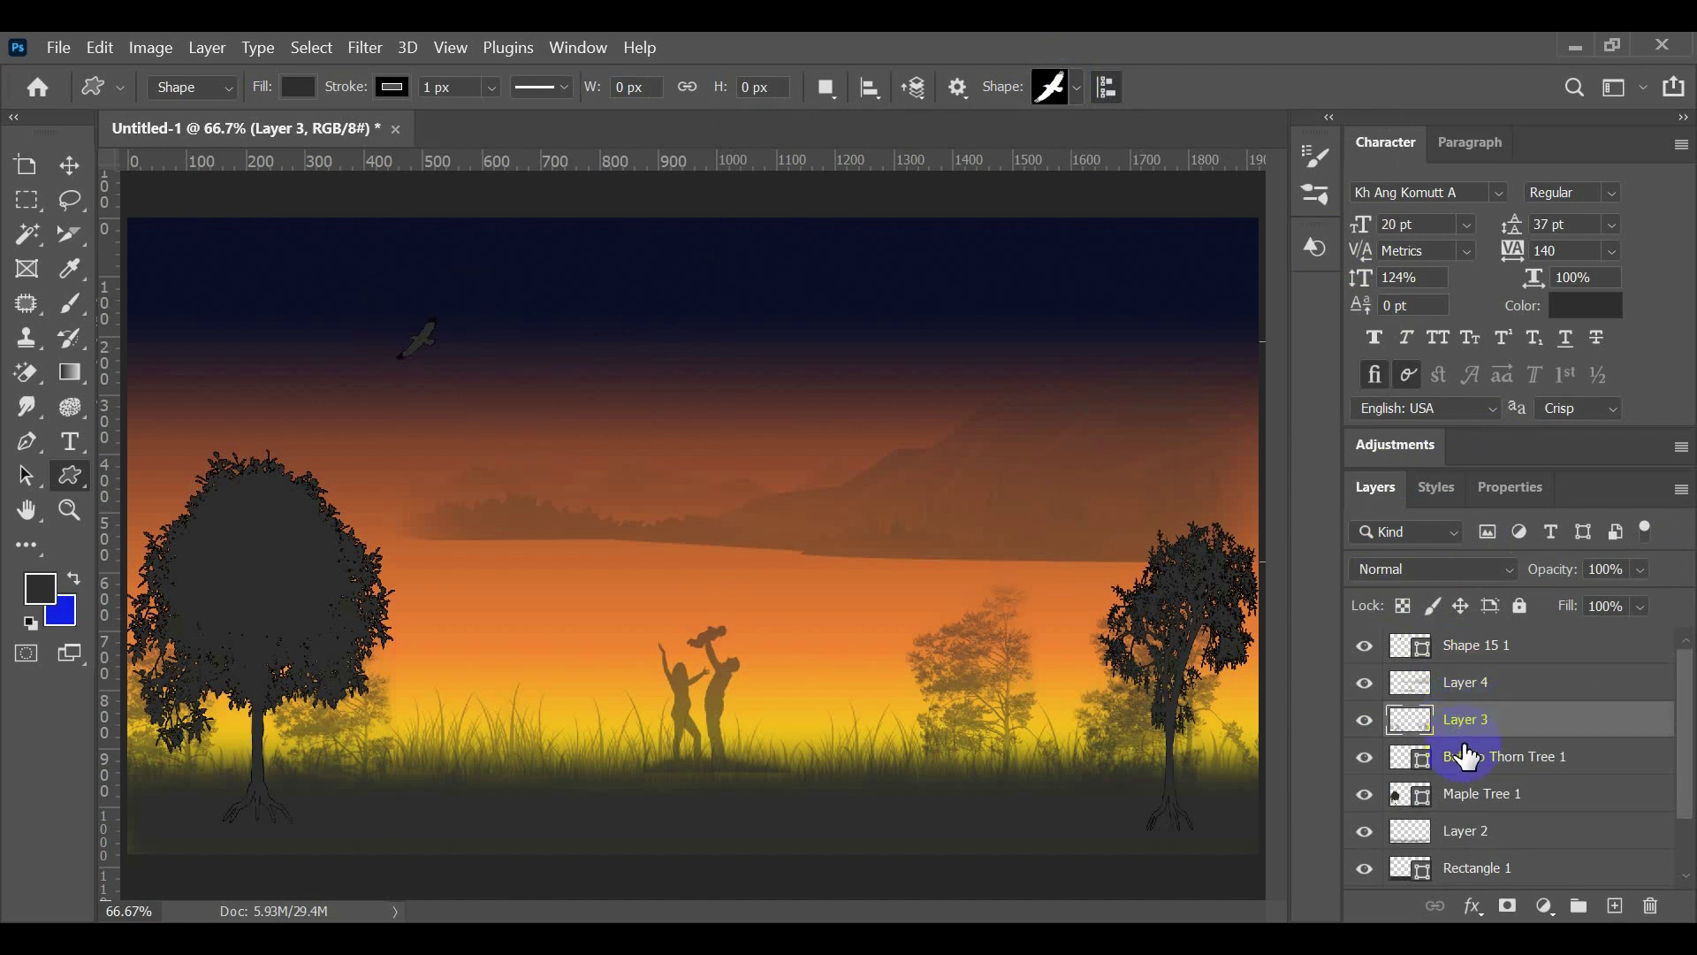
left_click(1469, 758)
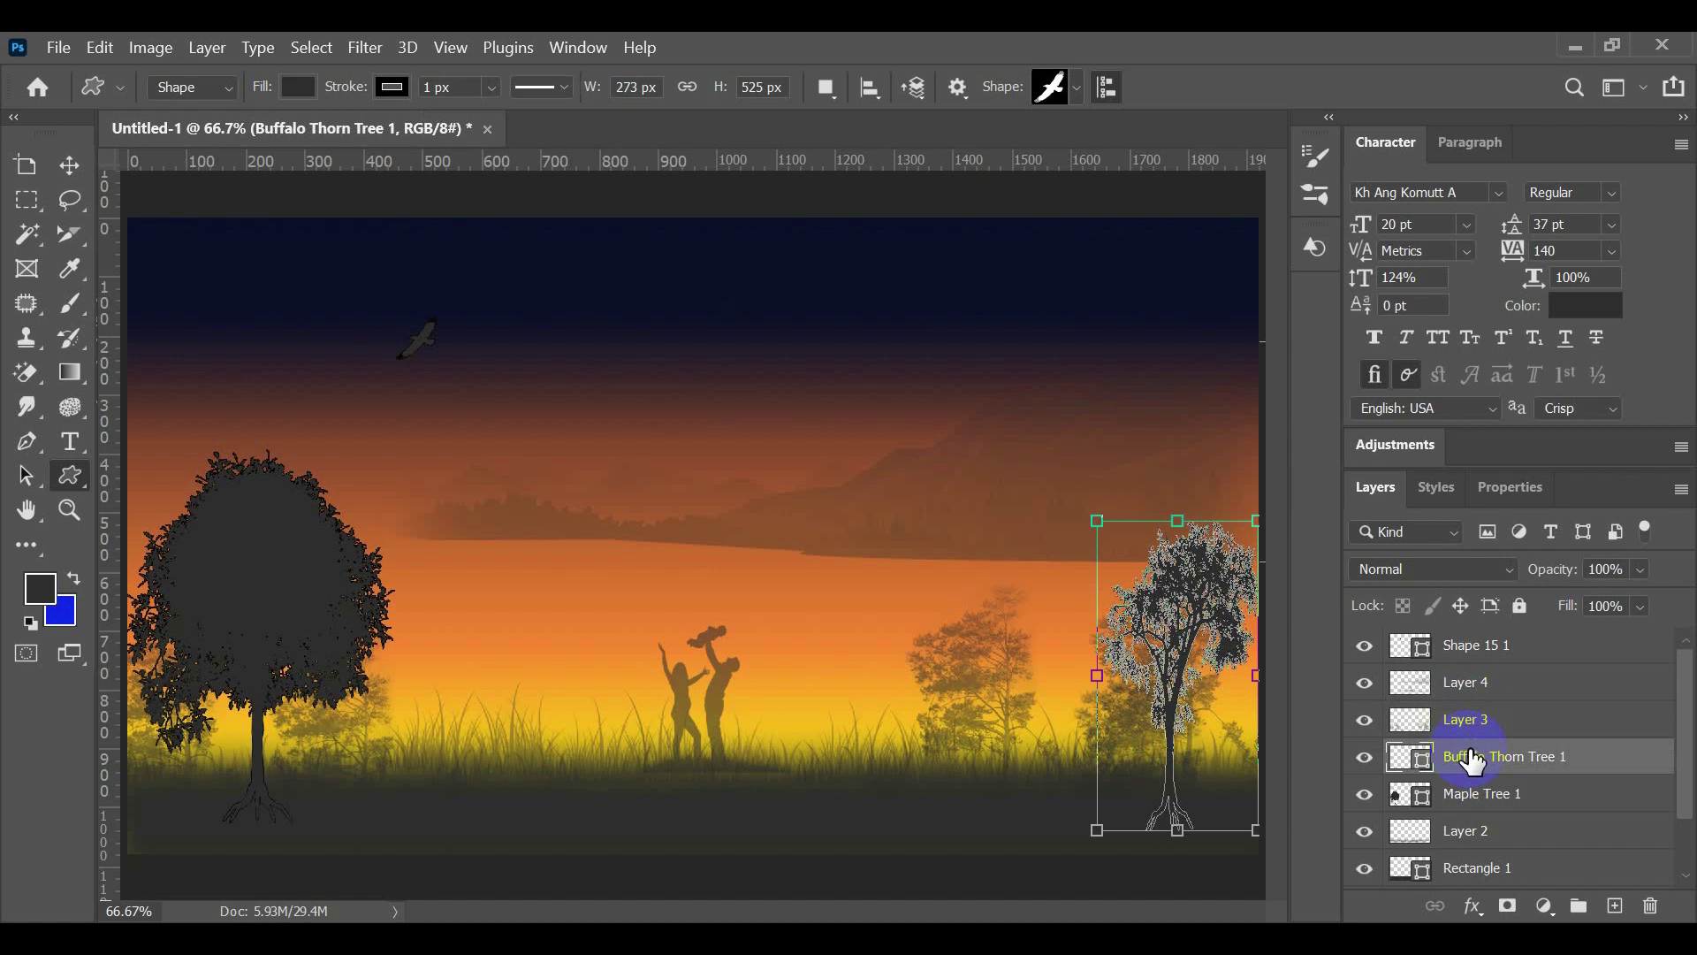
left_click(1463, 698)
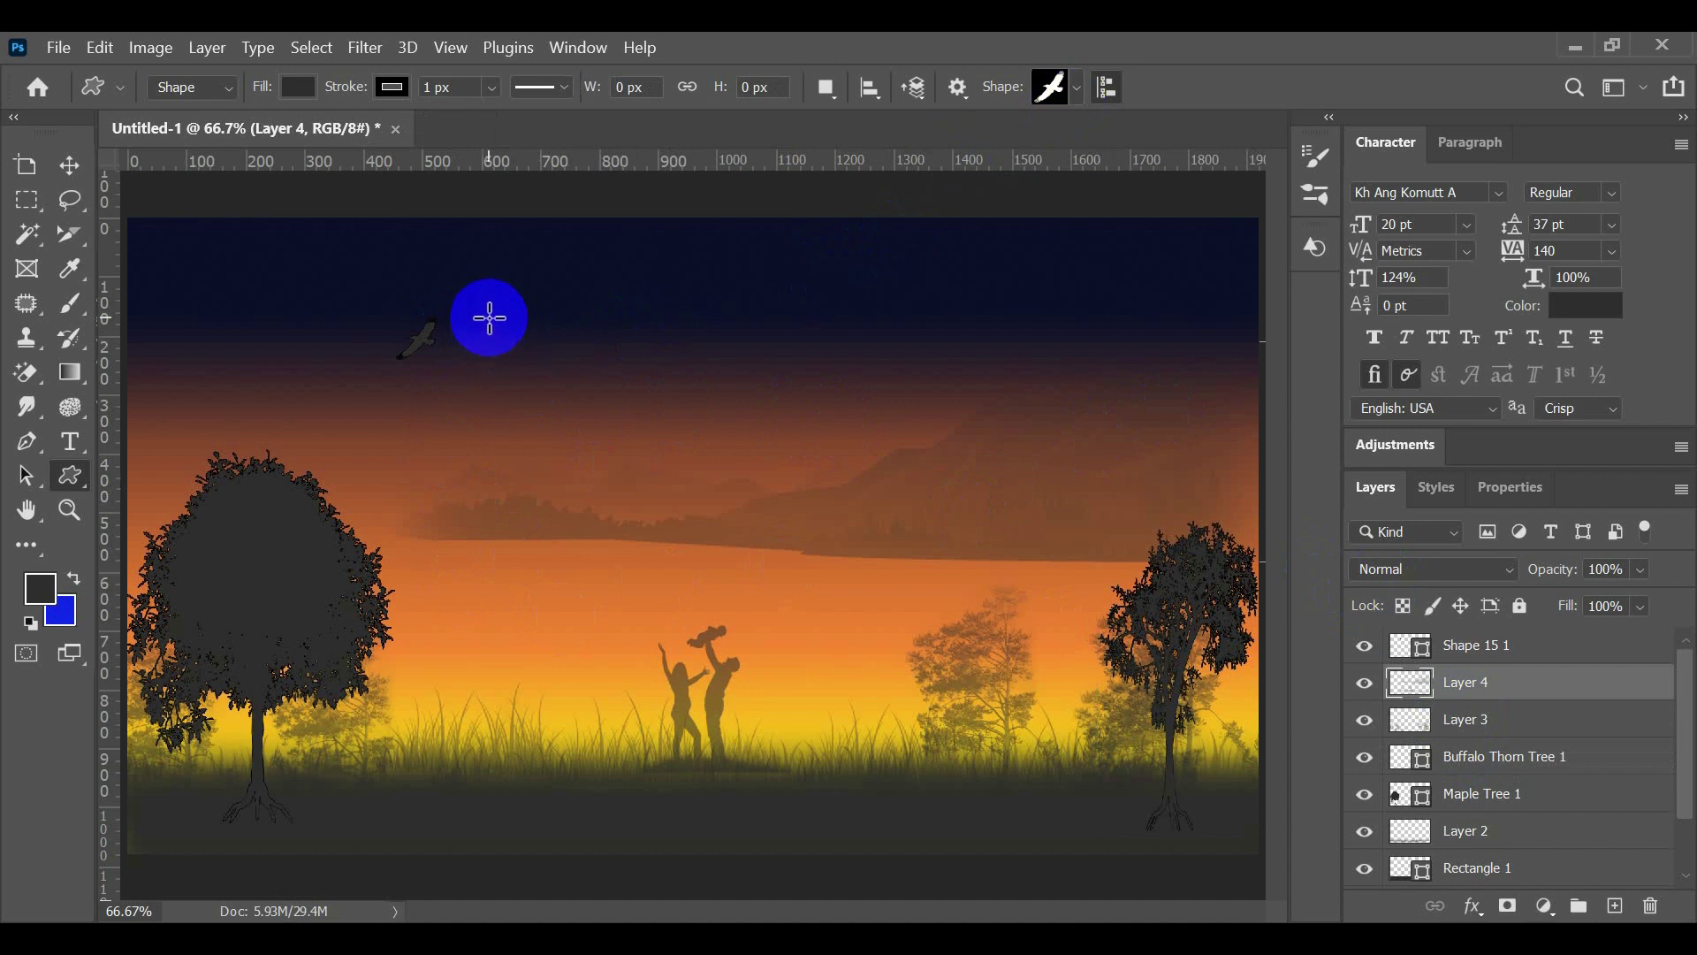
left_click_drag(491, 316, 522, 347)
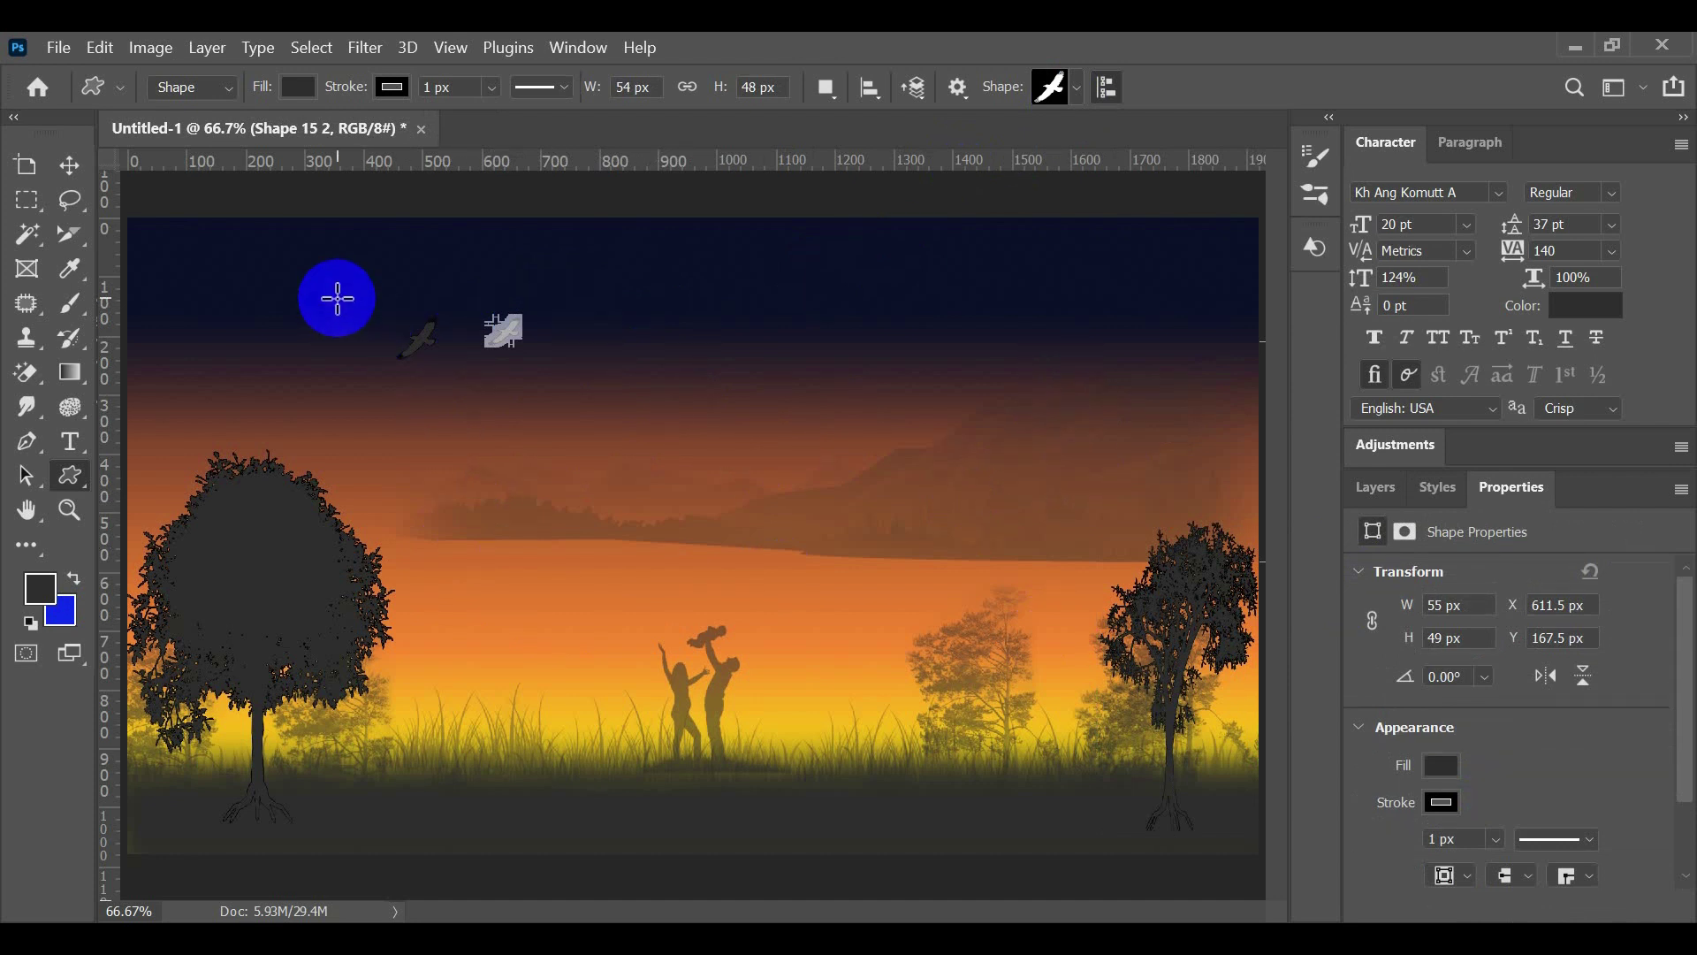
Step: Draw four more flying birds around the first two, including ones about 99 × 106 px, 76 × 74 px and 66 × 69 px
left_click_drag(357, 369, 416, 432)
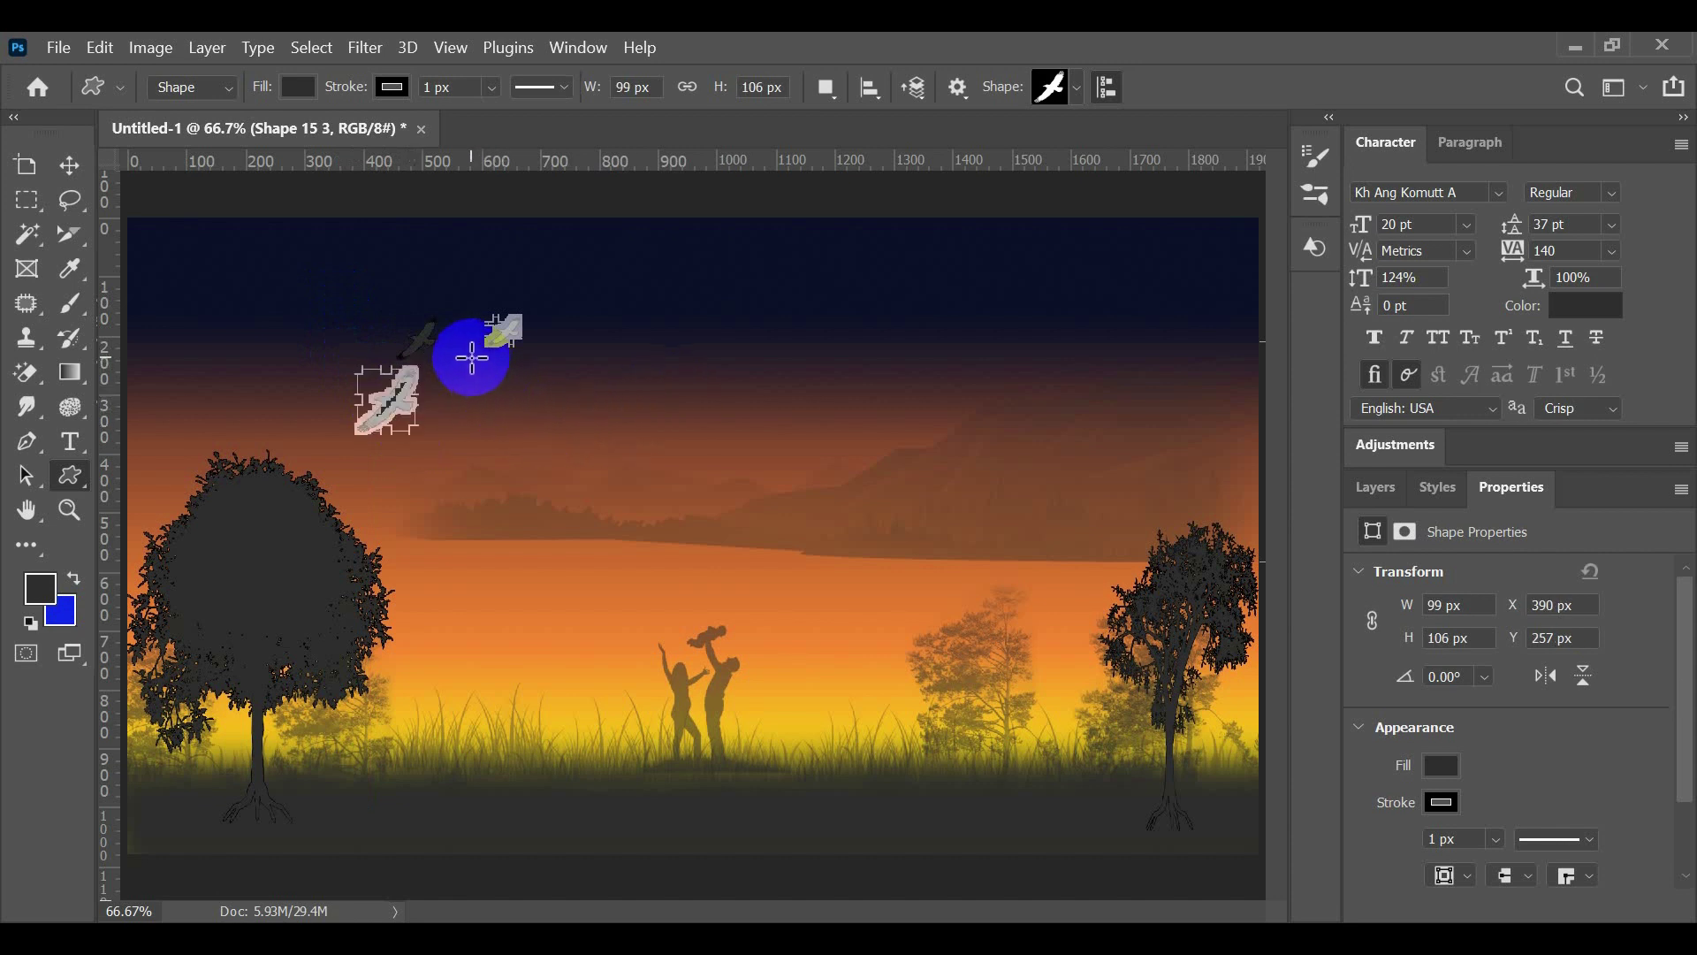
left_click_drag(466, 352, 513, 396)
left_click_drag(536, 274, 616, 371)
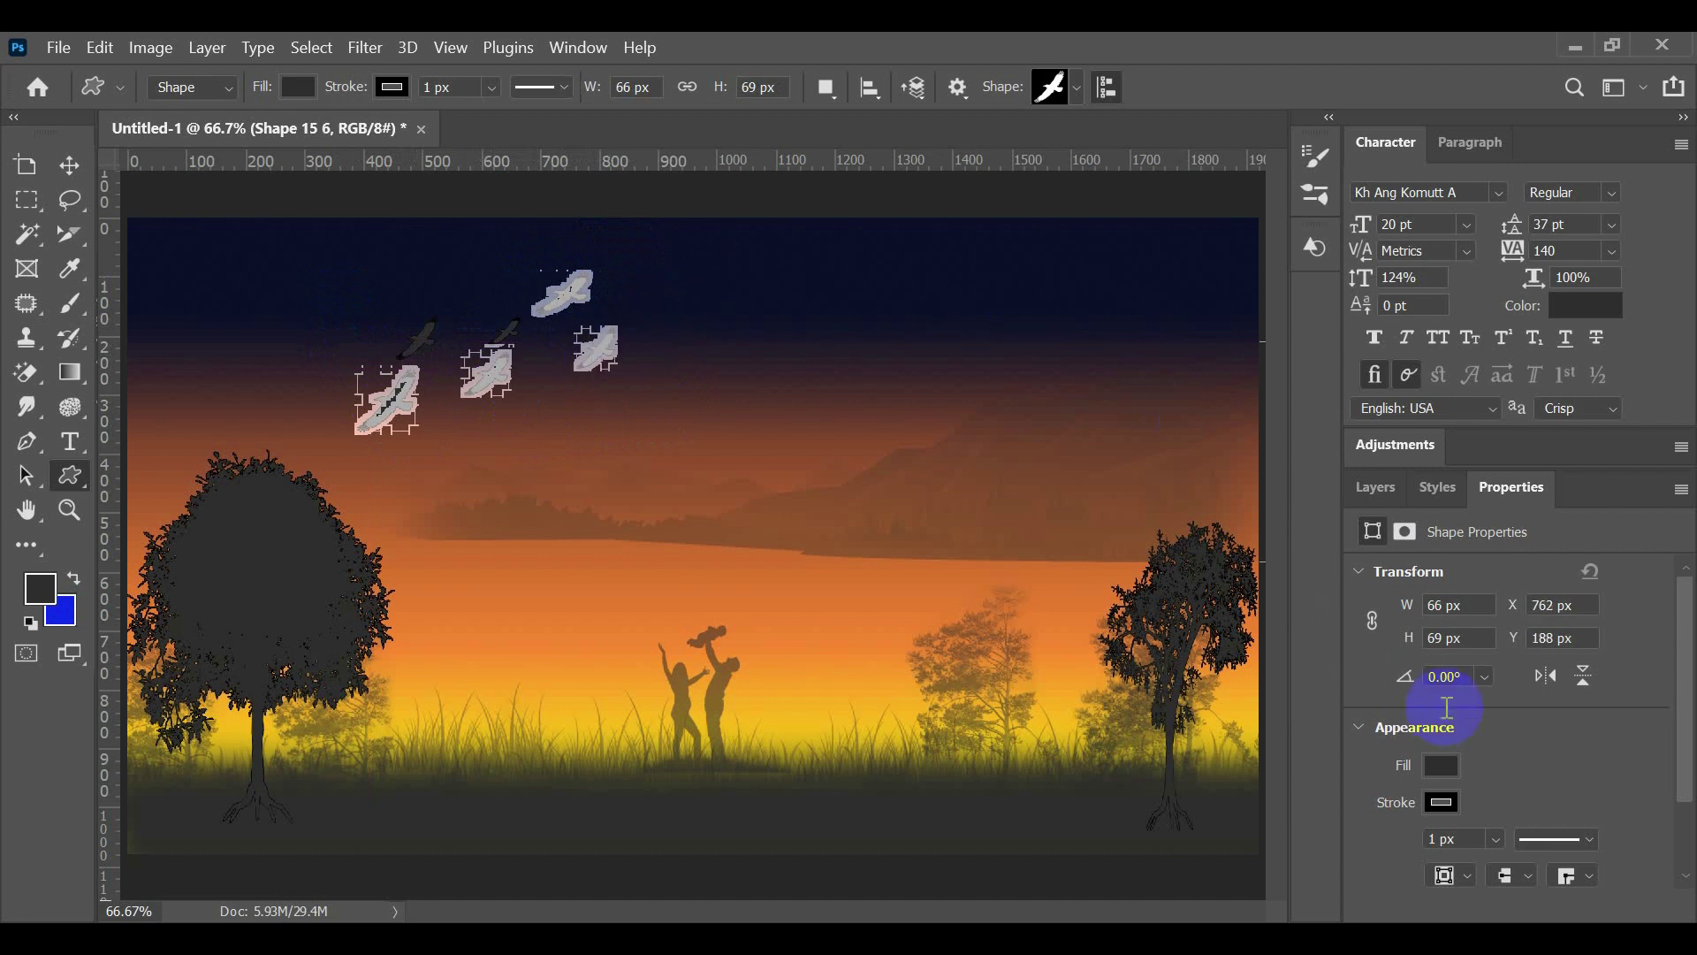
Step: Make Layer 2, the layer directly beneath the maple tree, the active layer
left_click(1369, 491)
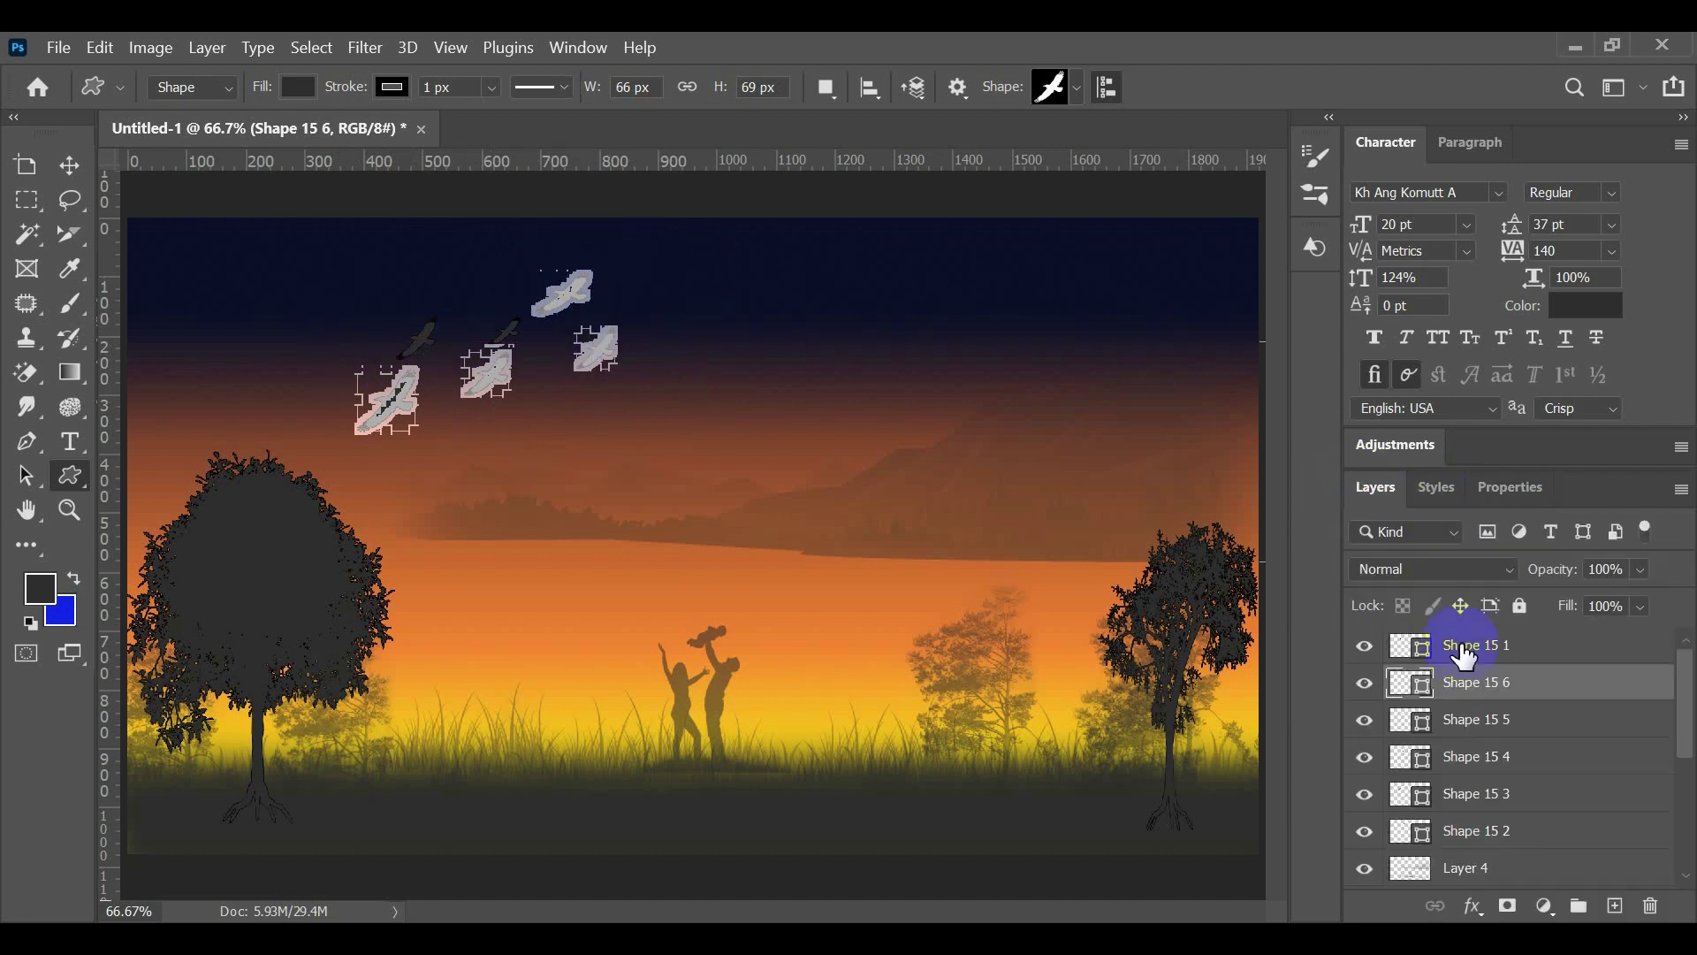
left_click(1482, 766)
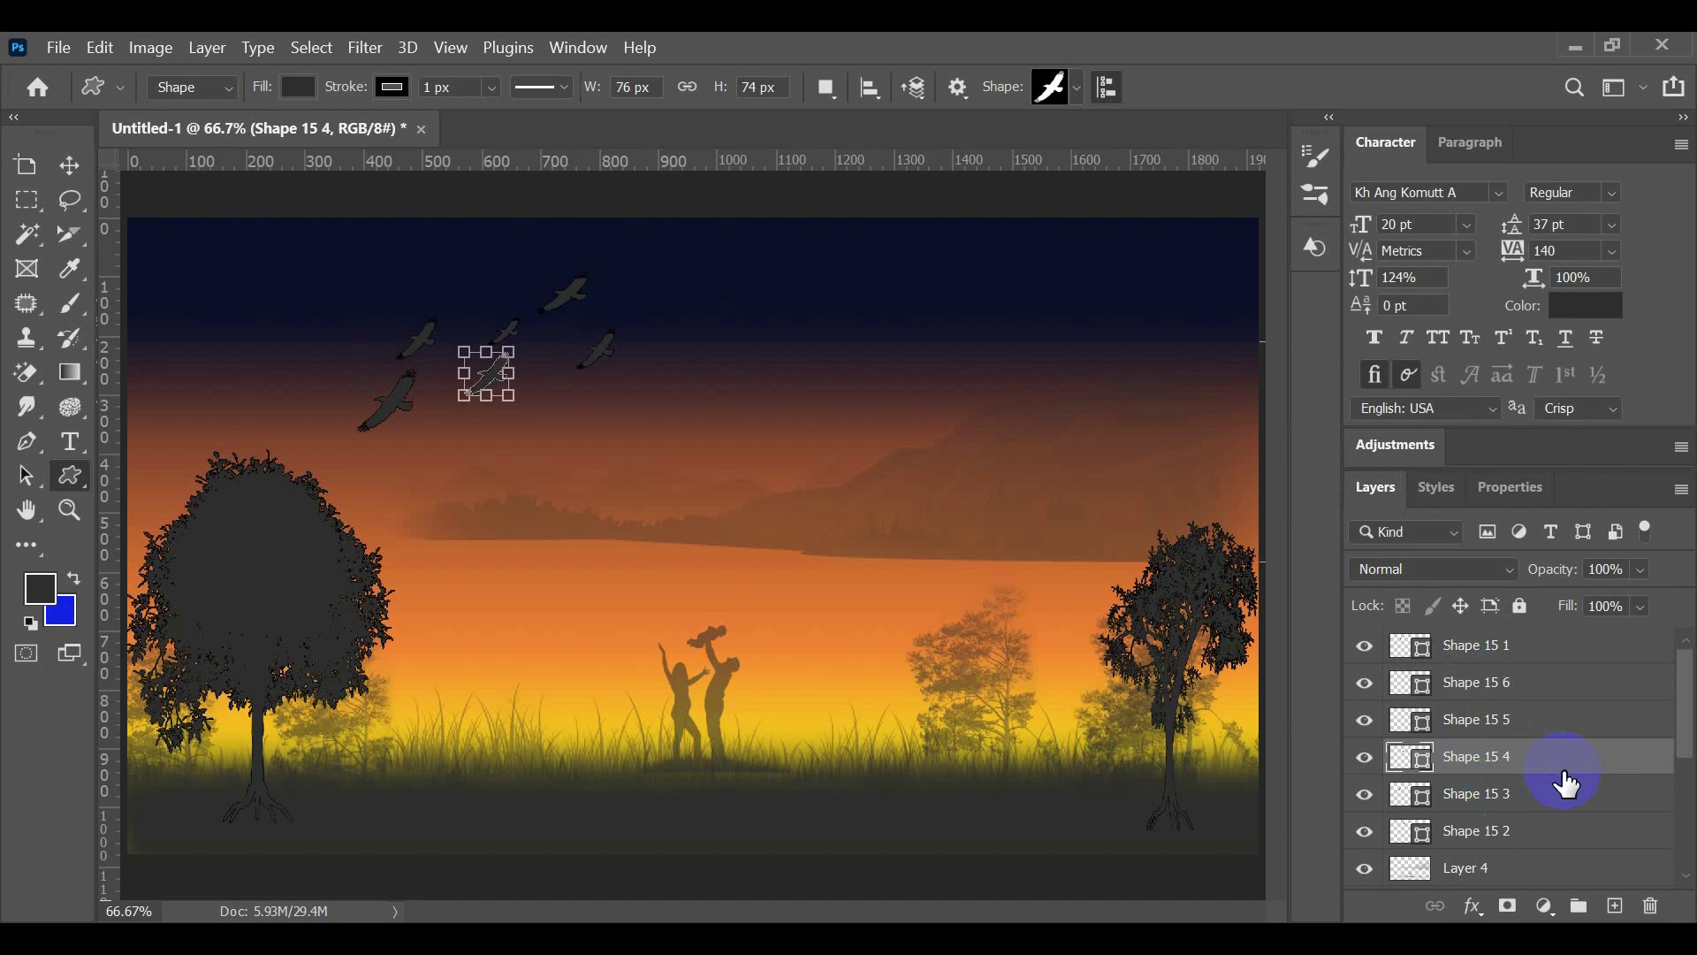
scroll(1606, 745, "down", 5)
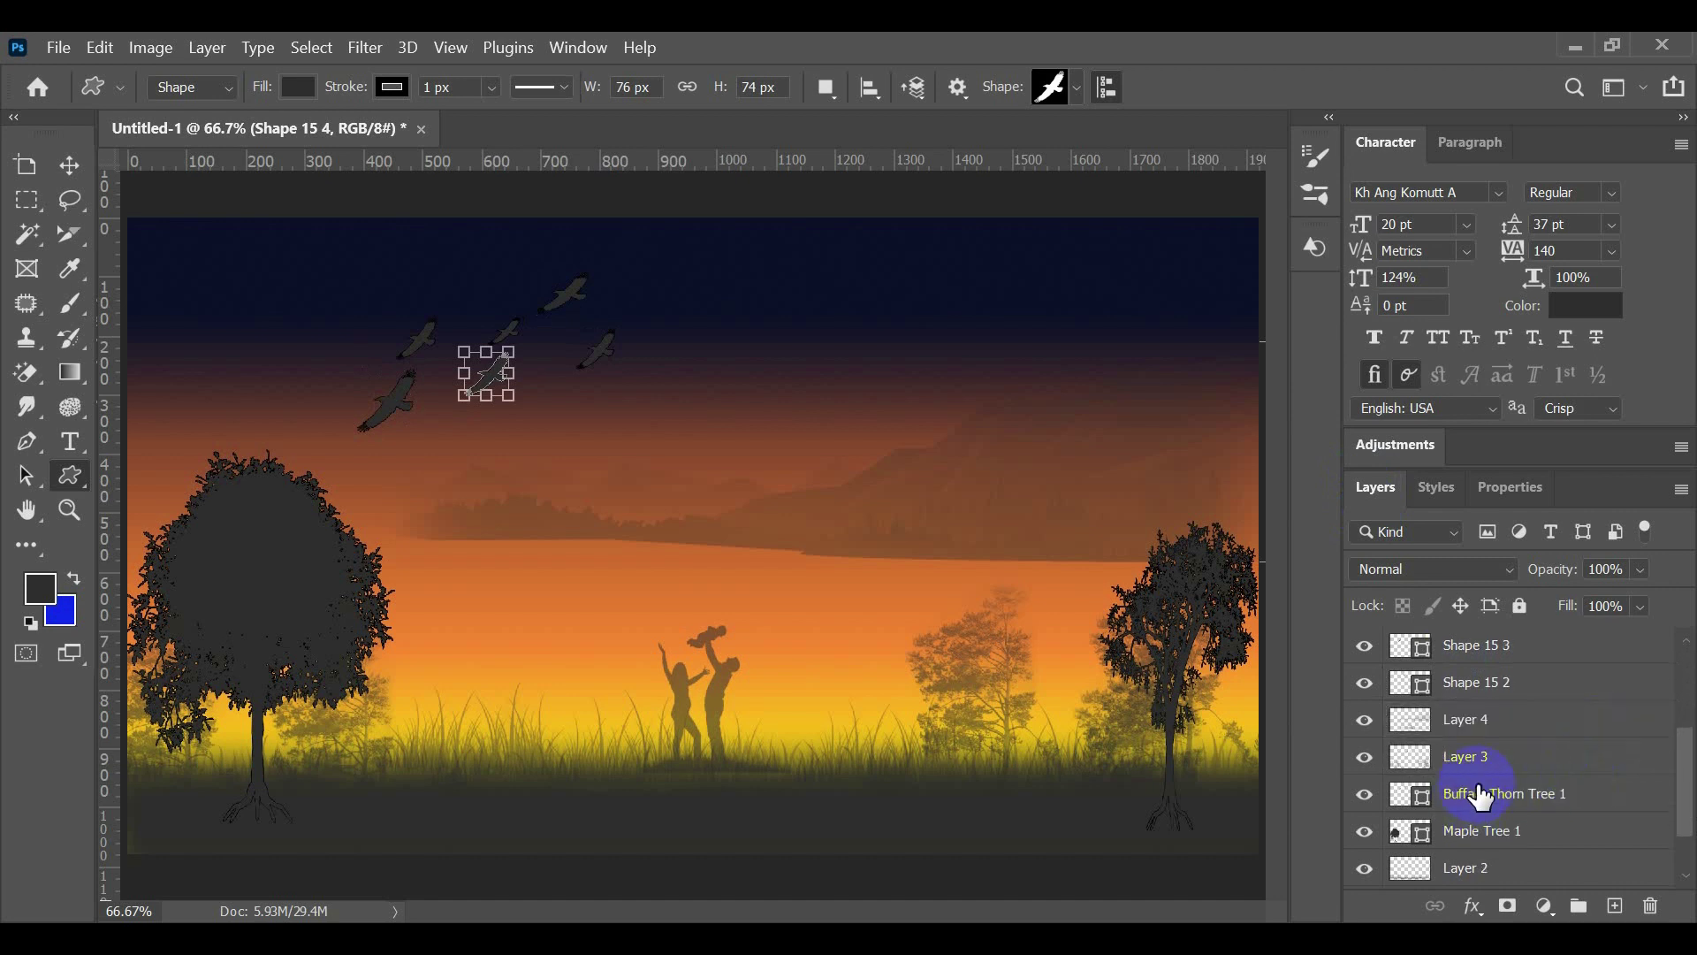
left_click(1481, 766)
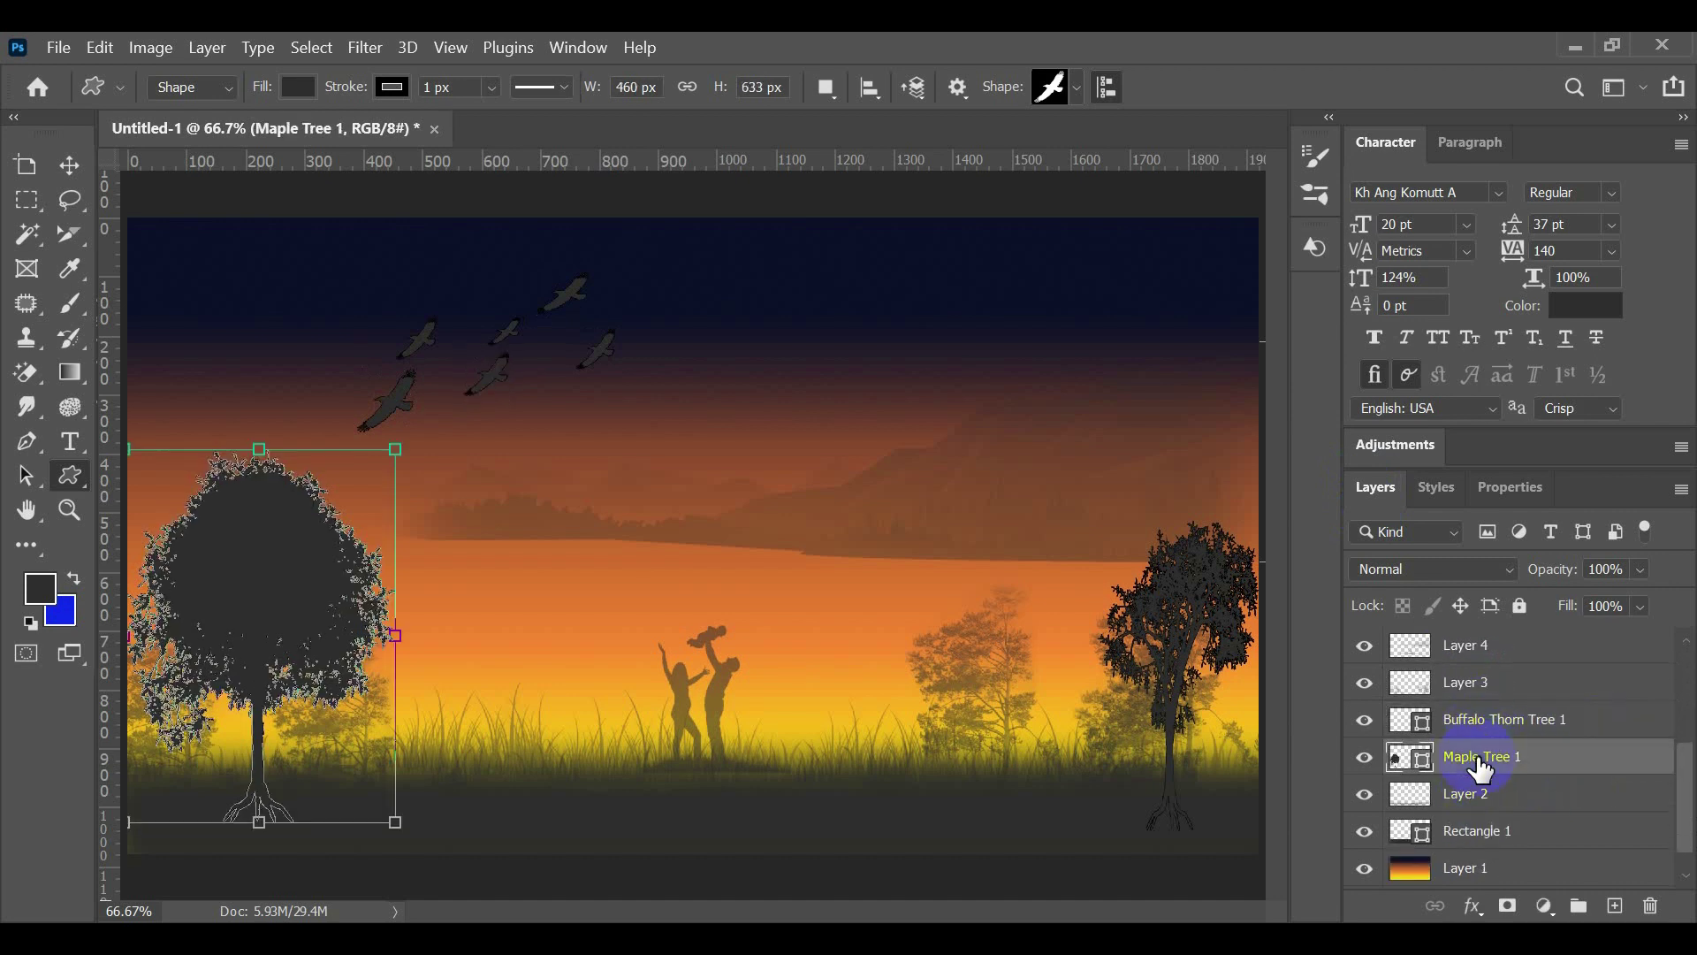
left_click(1506, 811)
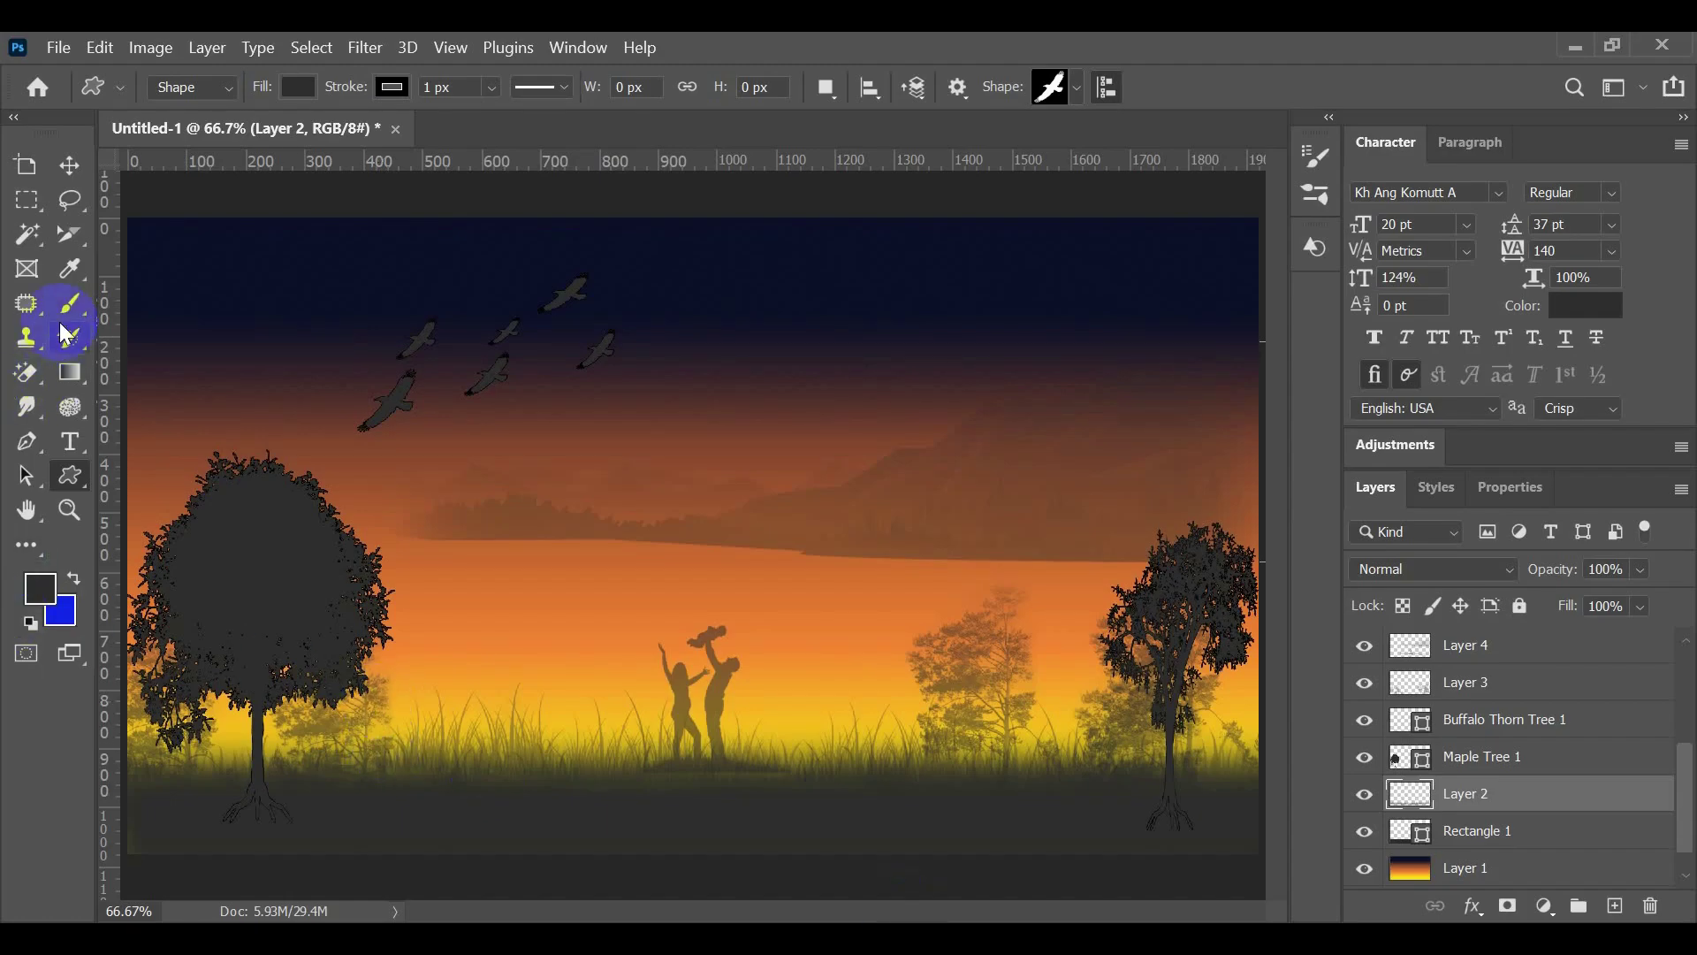
Step: Choose the Brush tool with the first Soft Round Pressure preset from General Brushes at 250 px and 0% hardness
left_click(68, 306)
left_click(132, 295)
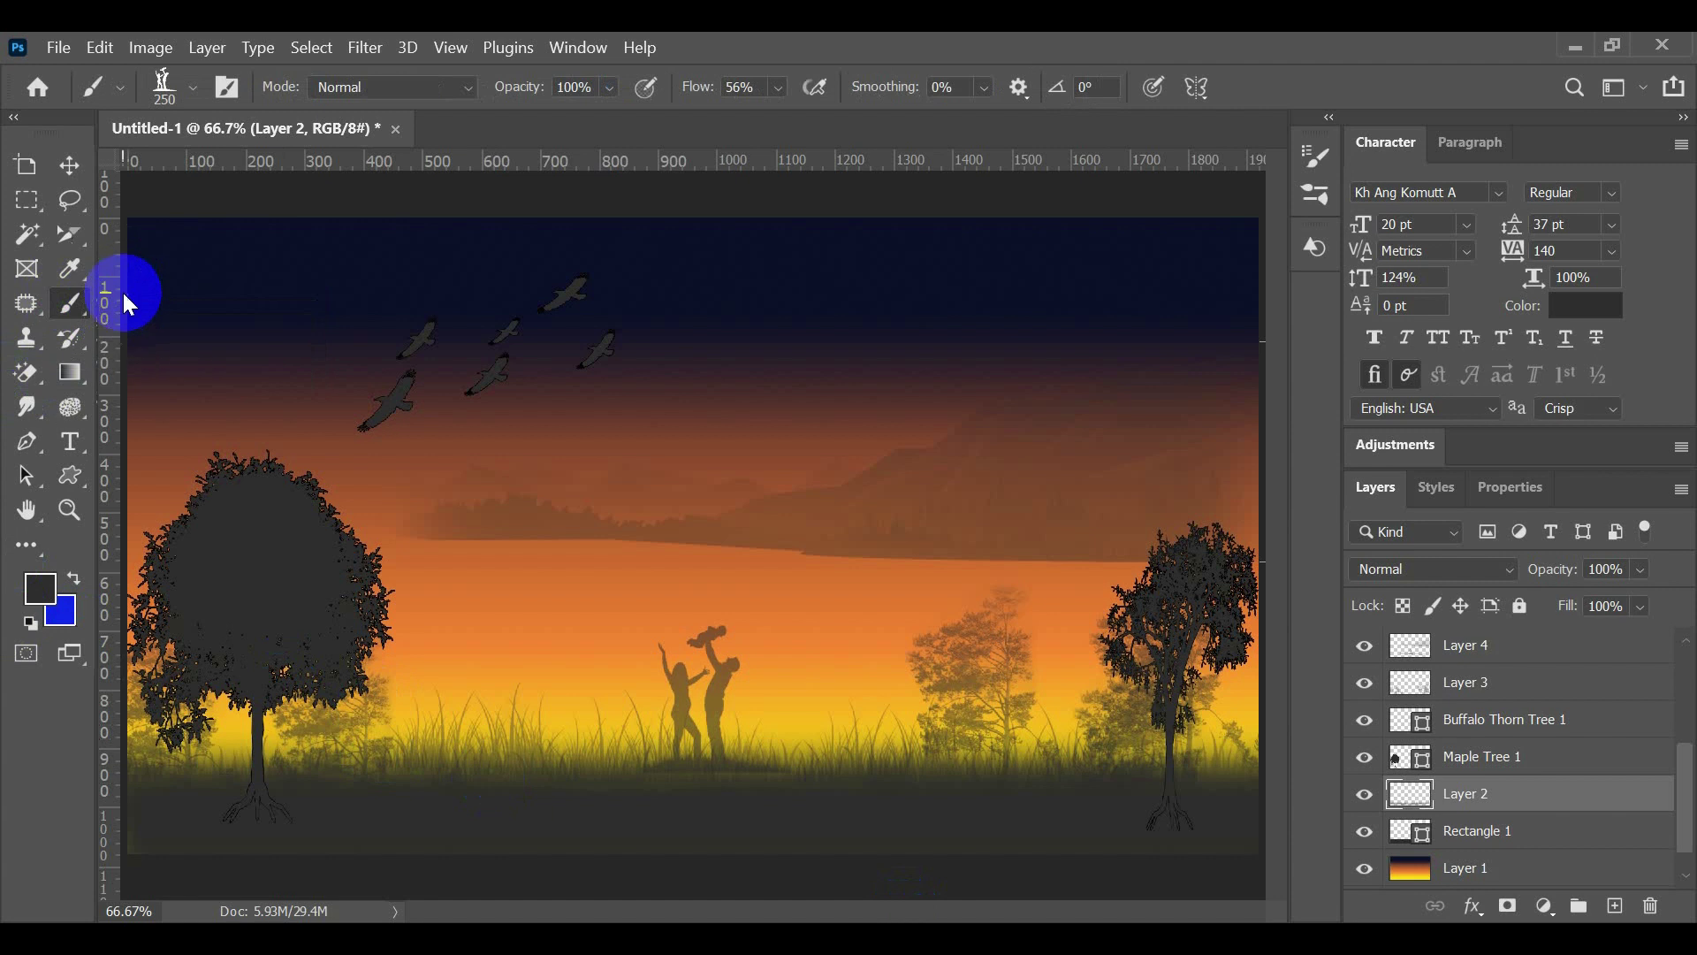
left_click(193, 87)
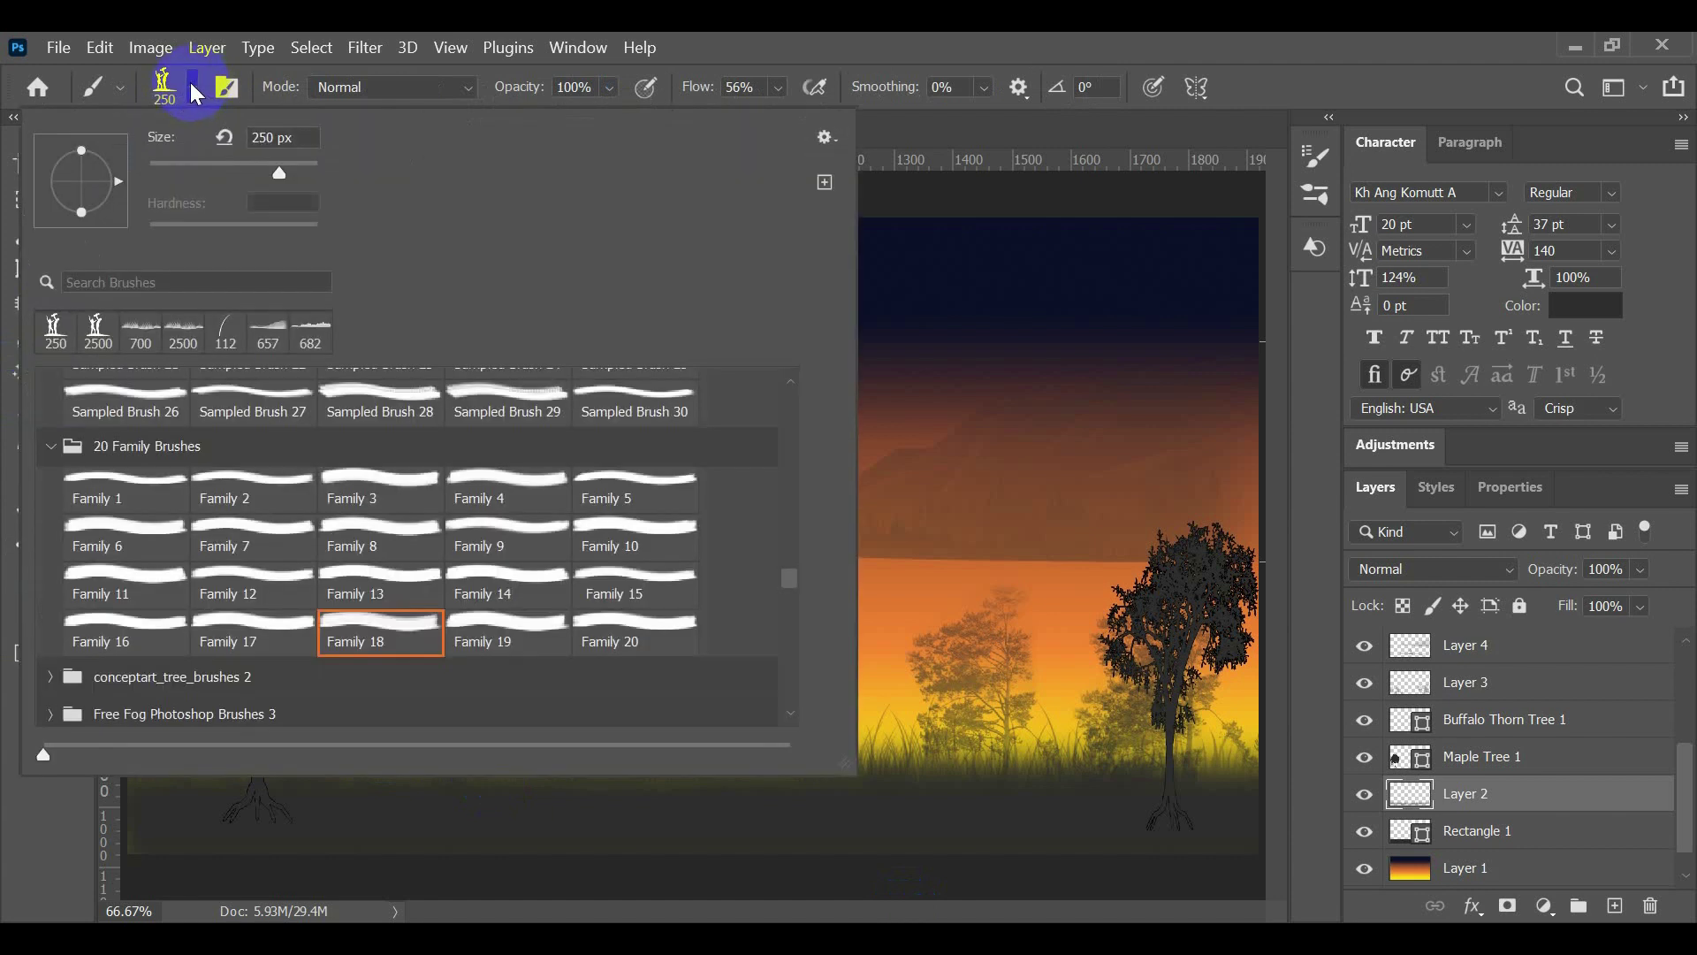
scroll(712, 497, "up", 1)
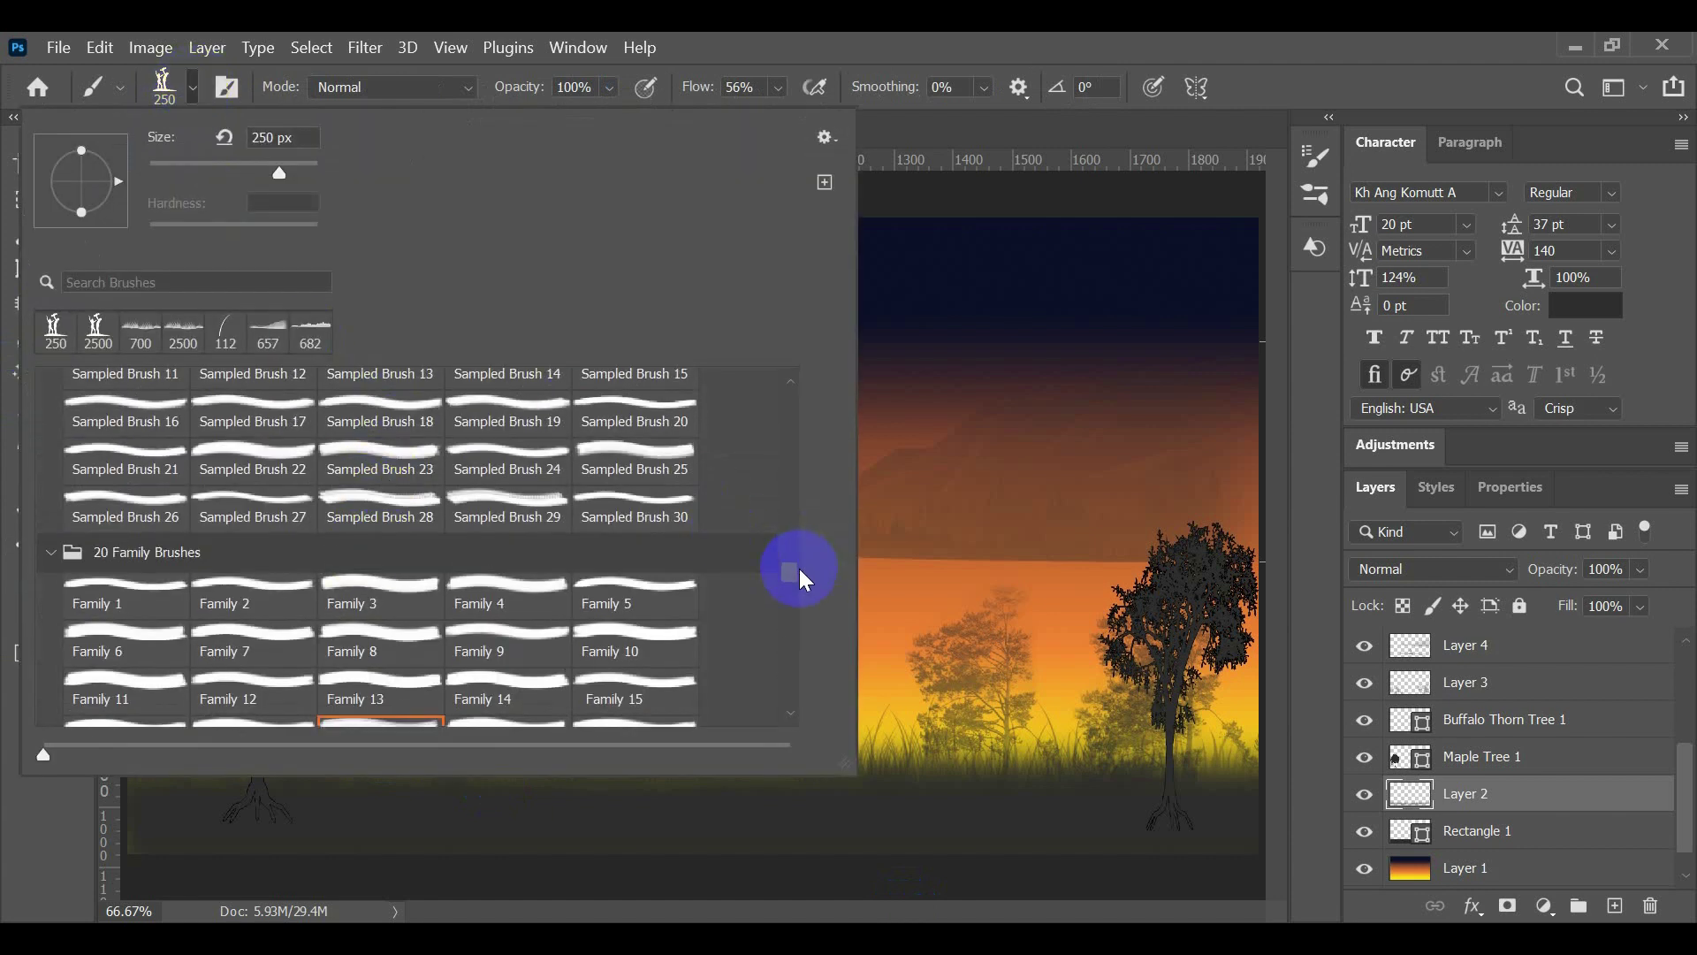
left_click_drag(799, 569, 781, 384)
left_click(69, 415)
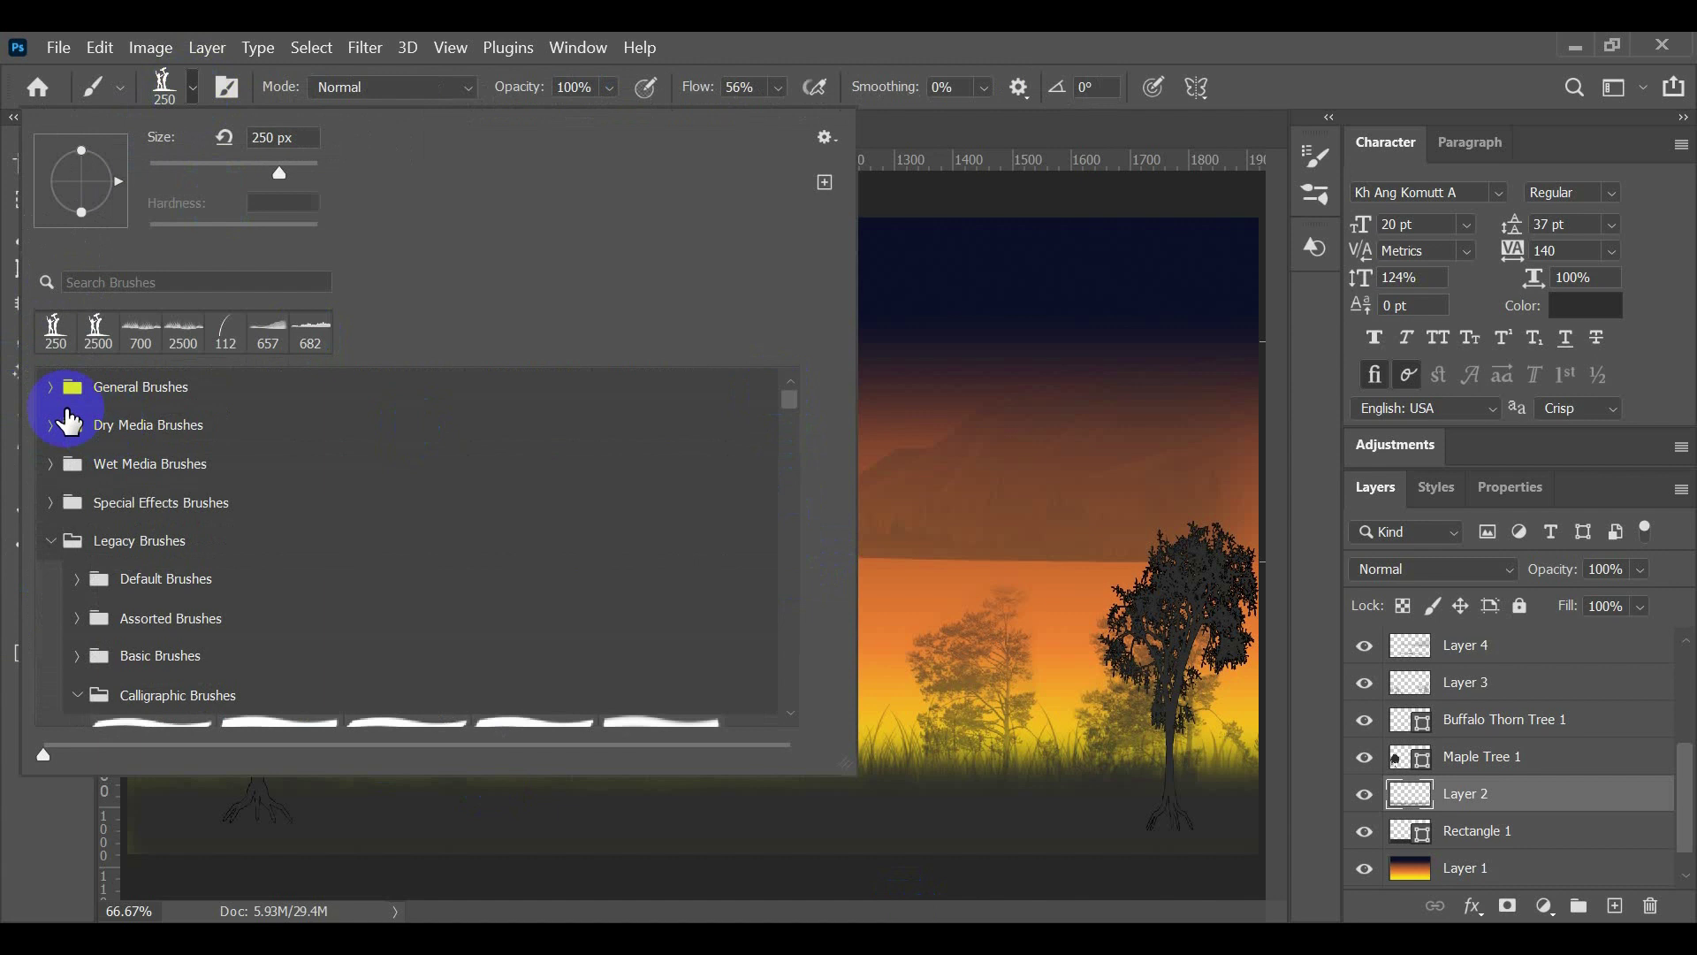
left_click(46, 388)
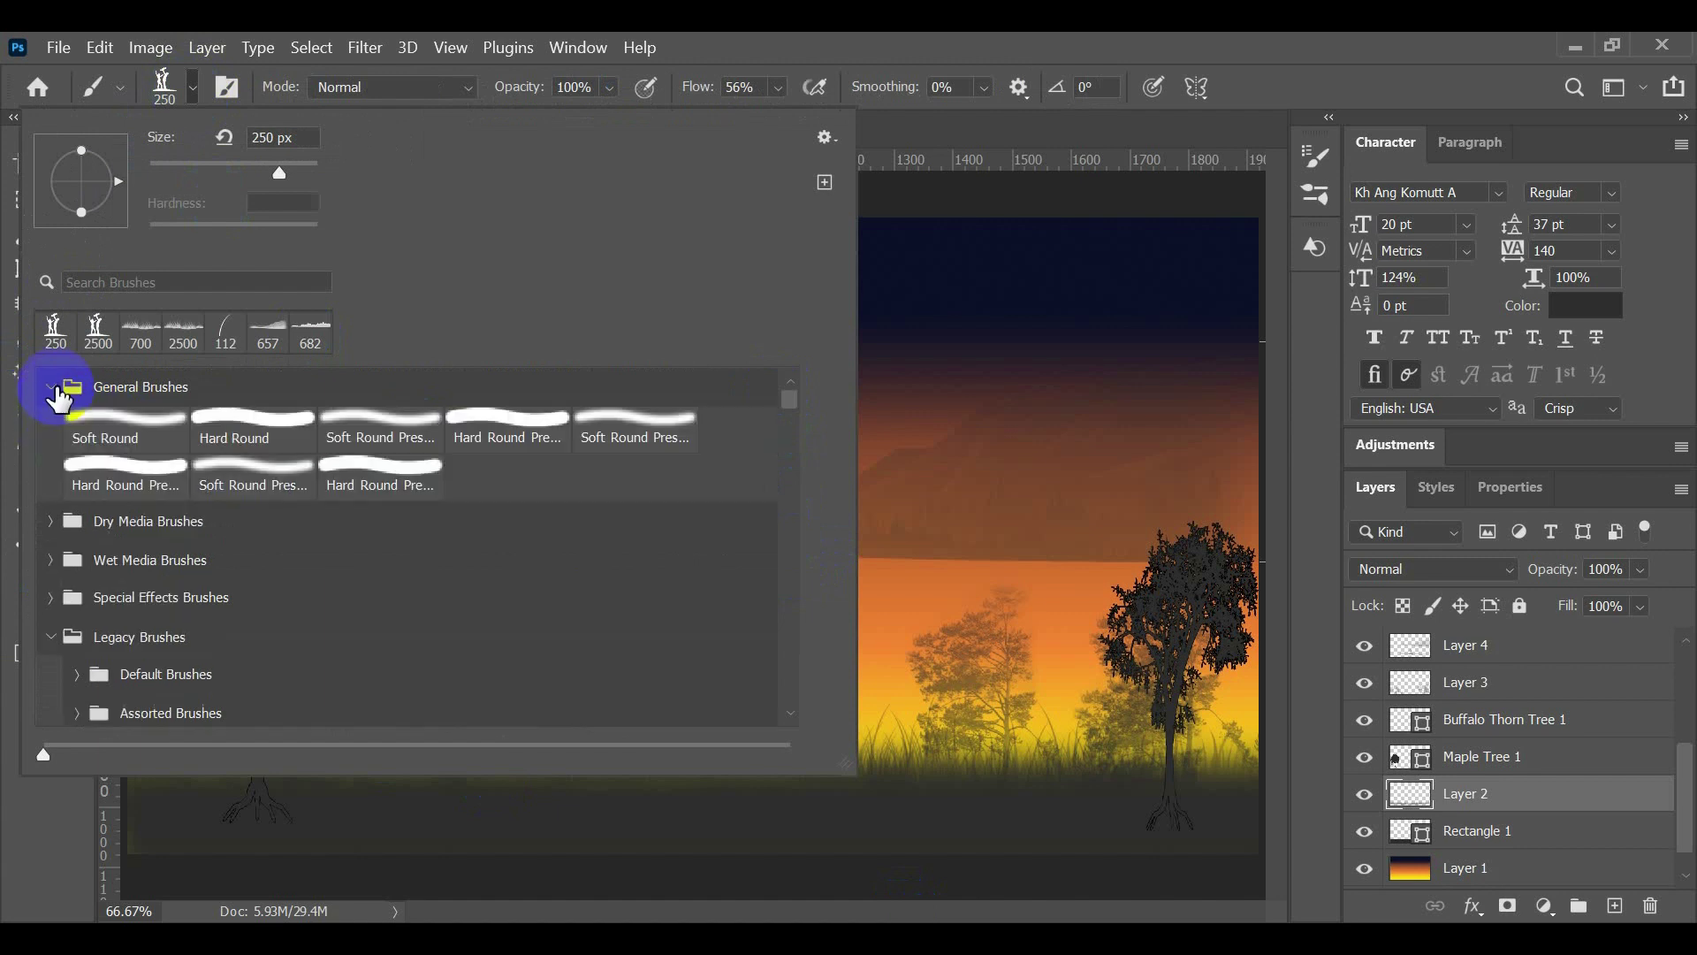
left_click(142, 452)
left_click(381, 428)
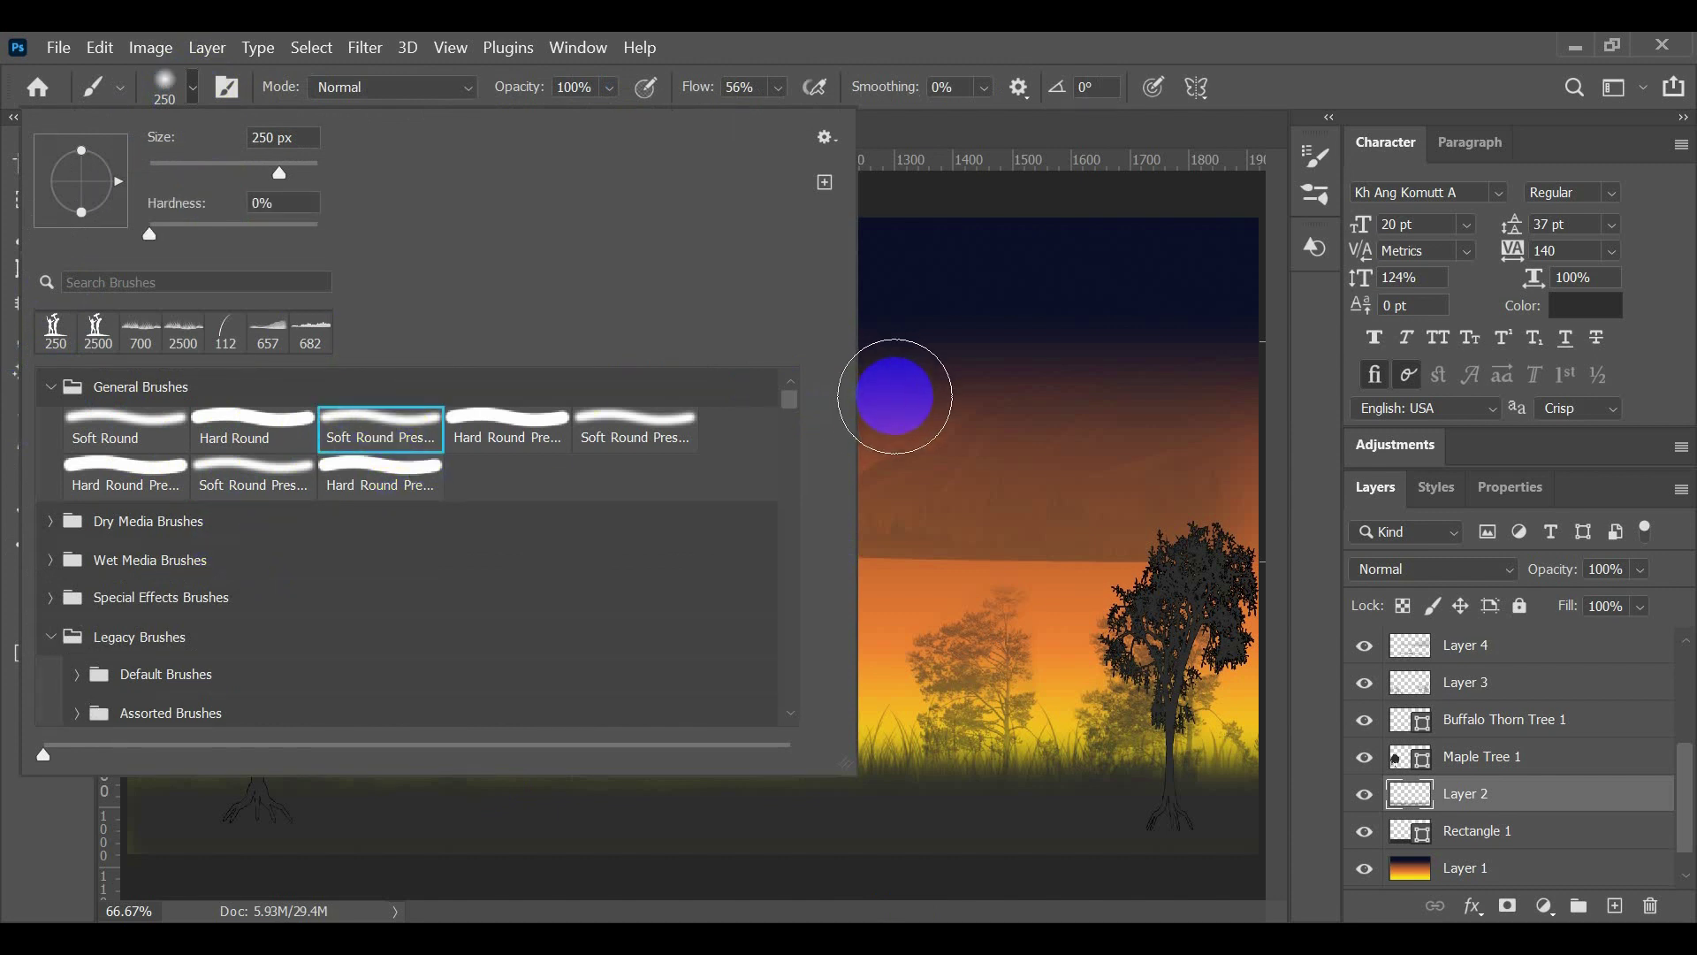
Step: Set the foreground colour to the orange #dc752e sampled from the sunset sky
mouse_move(1004, 408)
left_mouse_down()
mouse_move(899, 776)
mouse_move(840, 681)
mouse_move(841, 569)
mouse_move(830, 583)
left_mouse_up()
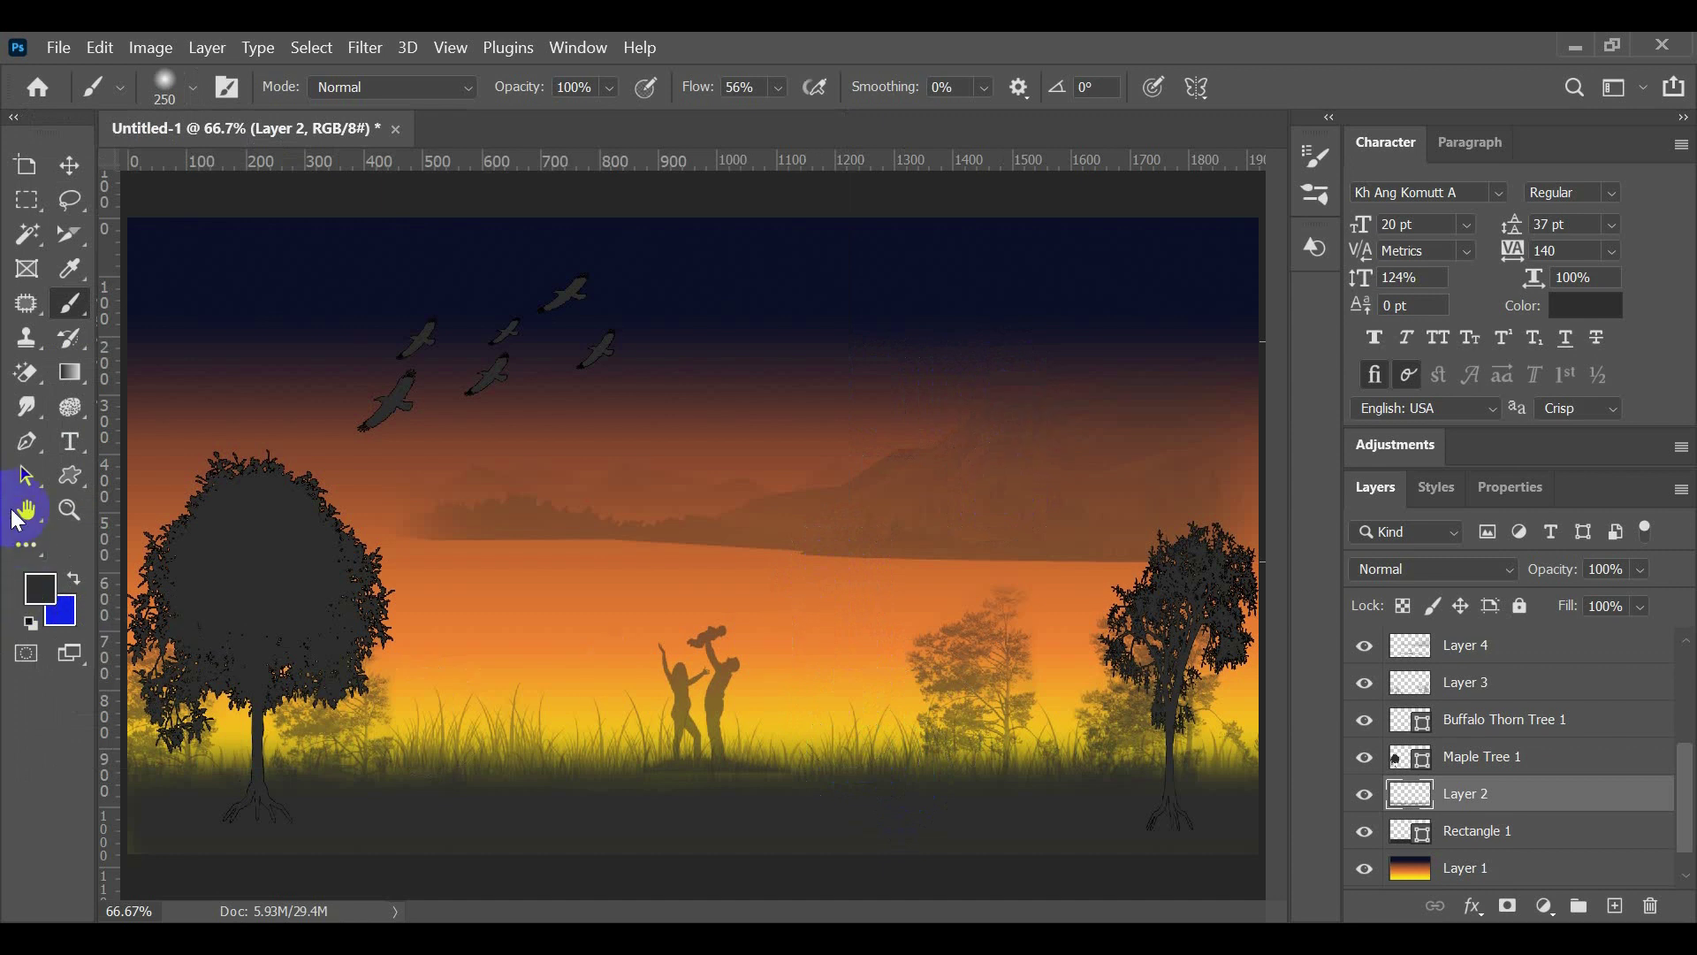
left_click(40, 587)
mouse_move(374, 581)
left_mouse_down()
mouse_move(682, 644)
mouse_move(575, 581)
mouse_move(1300, 466)
mouse_move(1655, 363)
left_mouse_up()
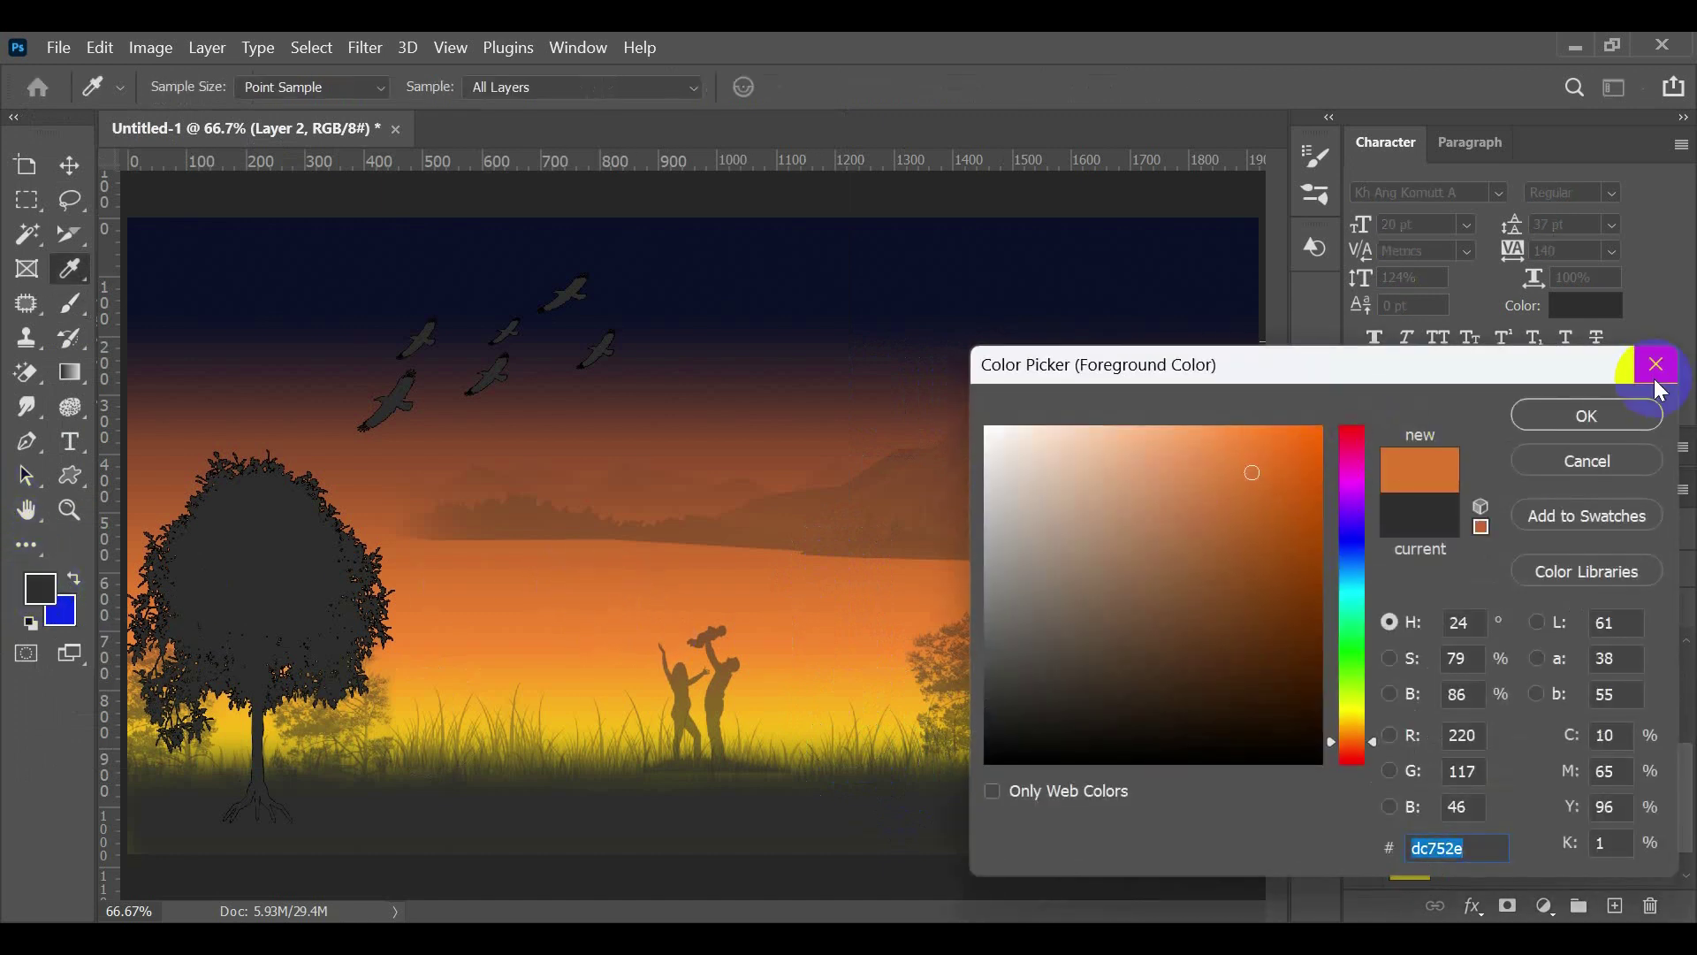
left_click(1513, 413)
Step: Try a soft orange brush stroke in the sky just above the maple's crown and undo it
left_click_drag(322, 533, 322, 474)
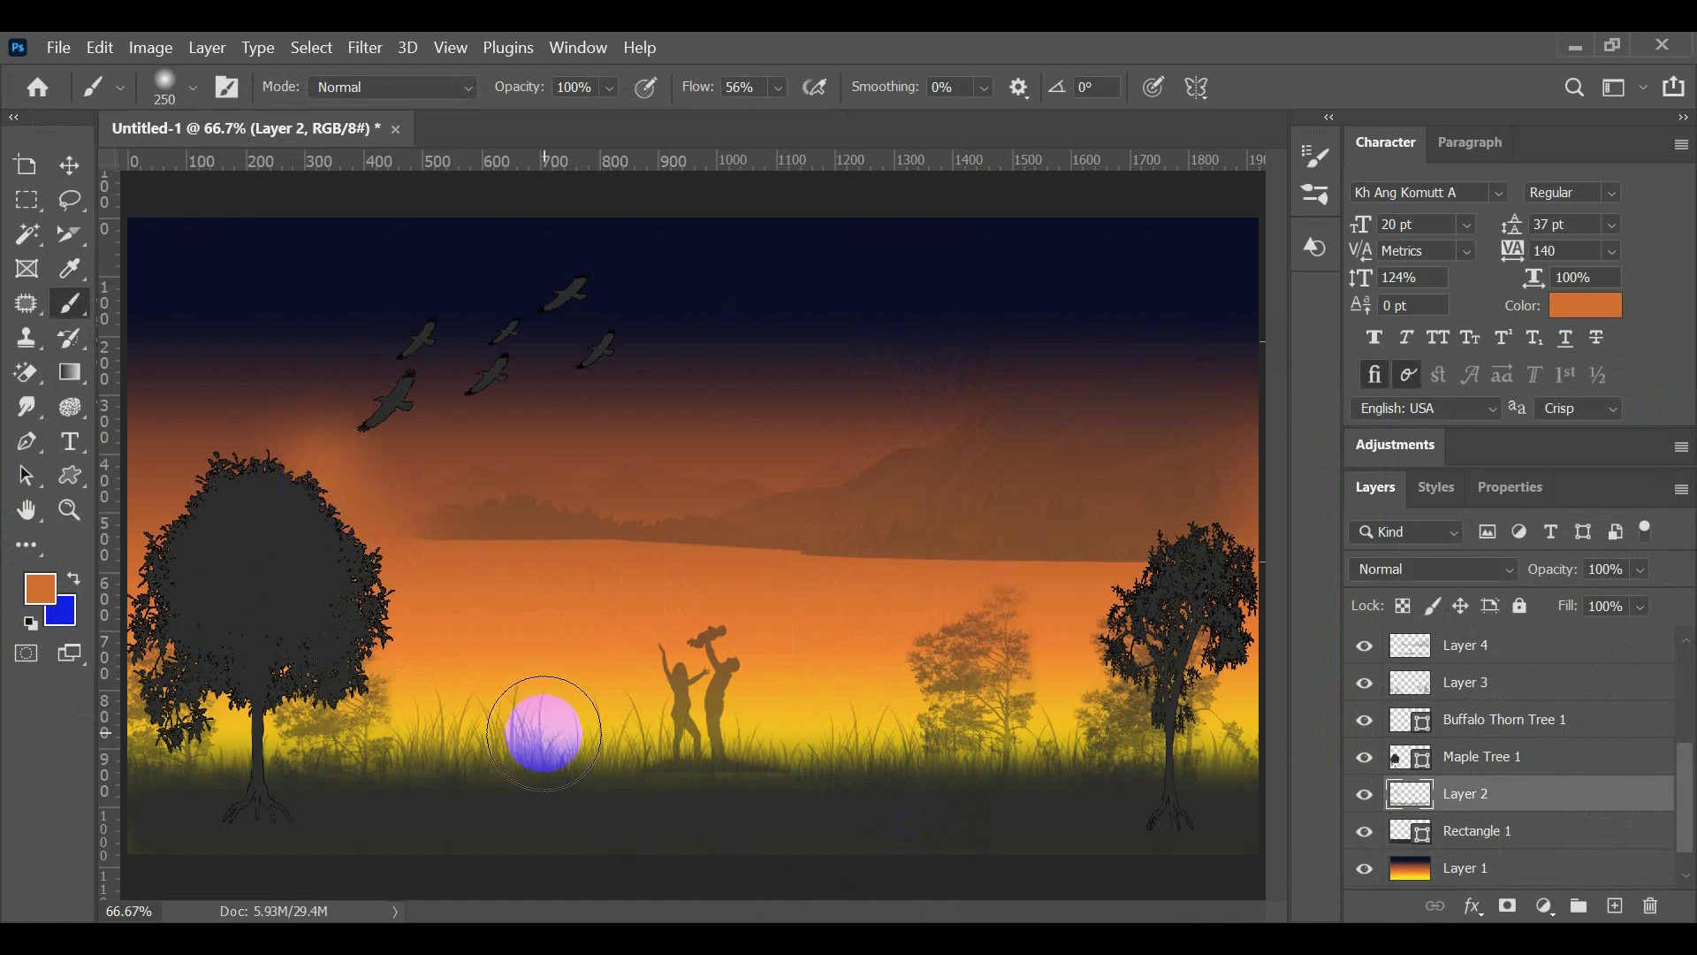
key("ctrl+z")
left_click(59, 329)
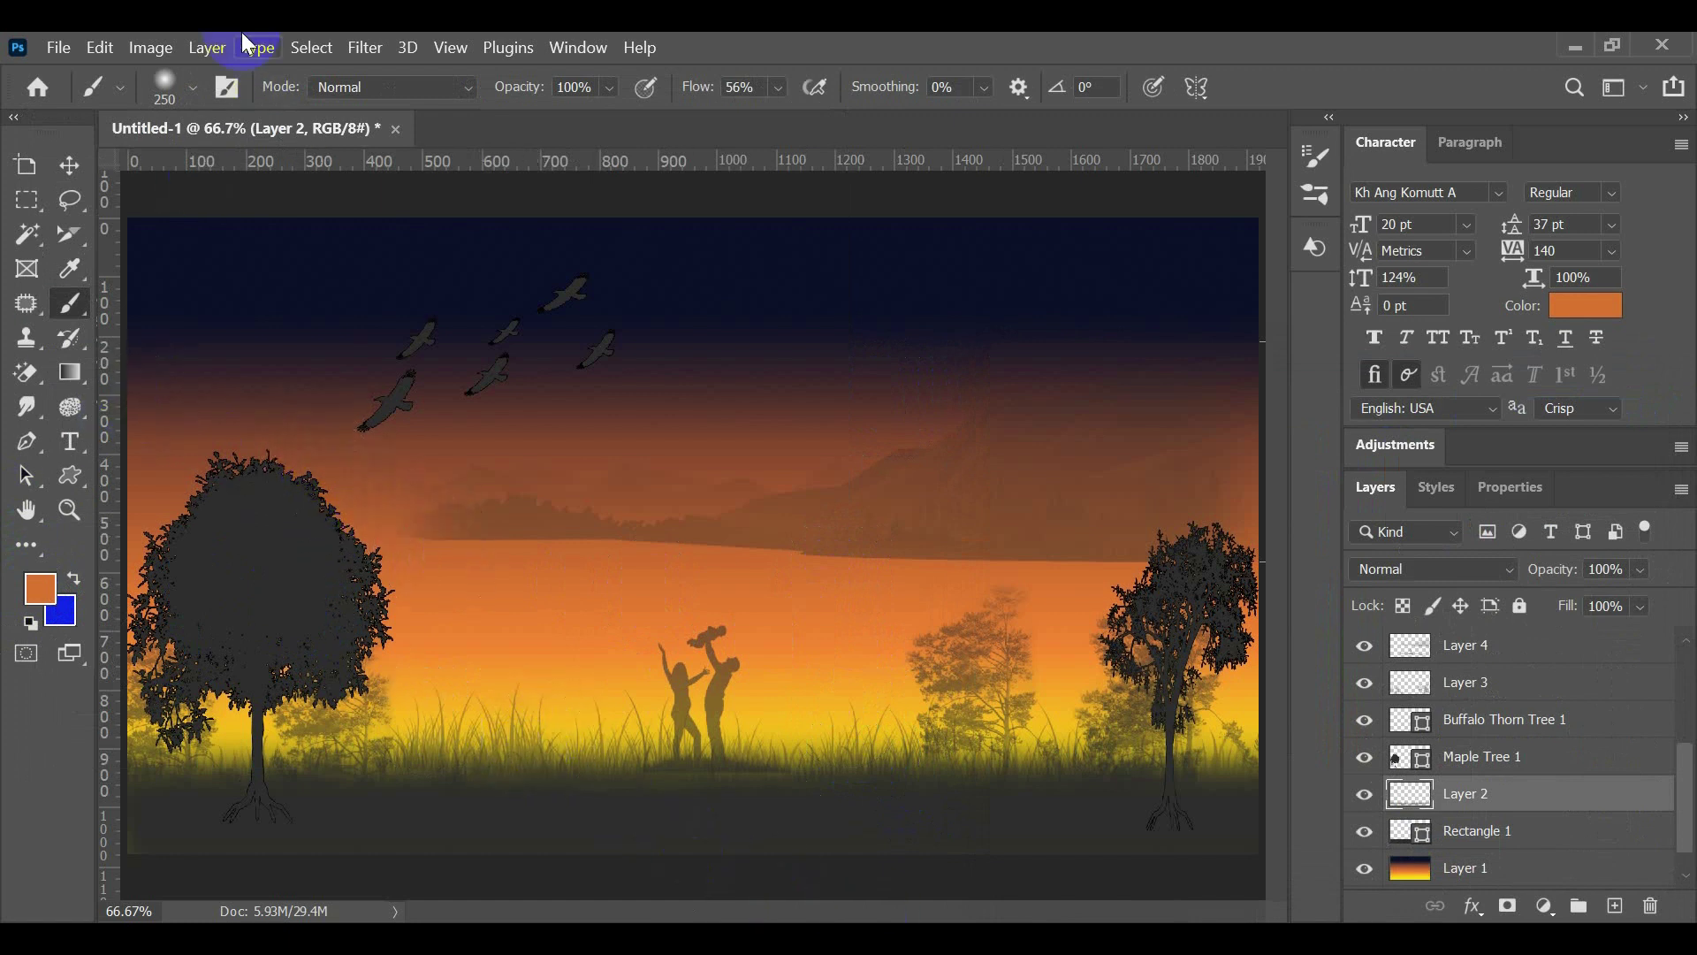
Step: Try the Hard Round brush at 250 px with orange discs over the distant mountains and beside the family silhouette, undoing the first disc
left_click(191, 87)
left_click(482, 433)
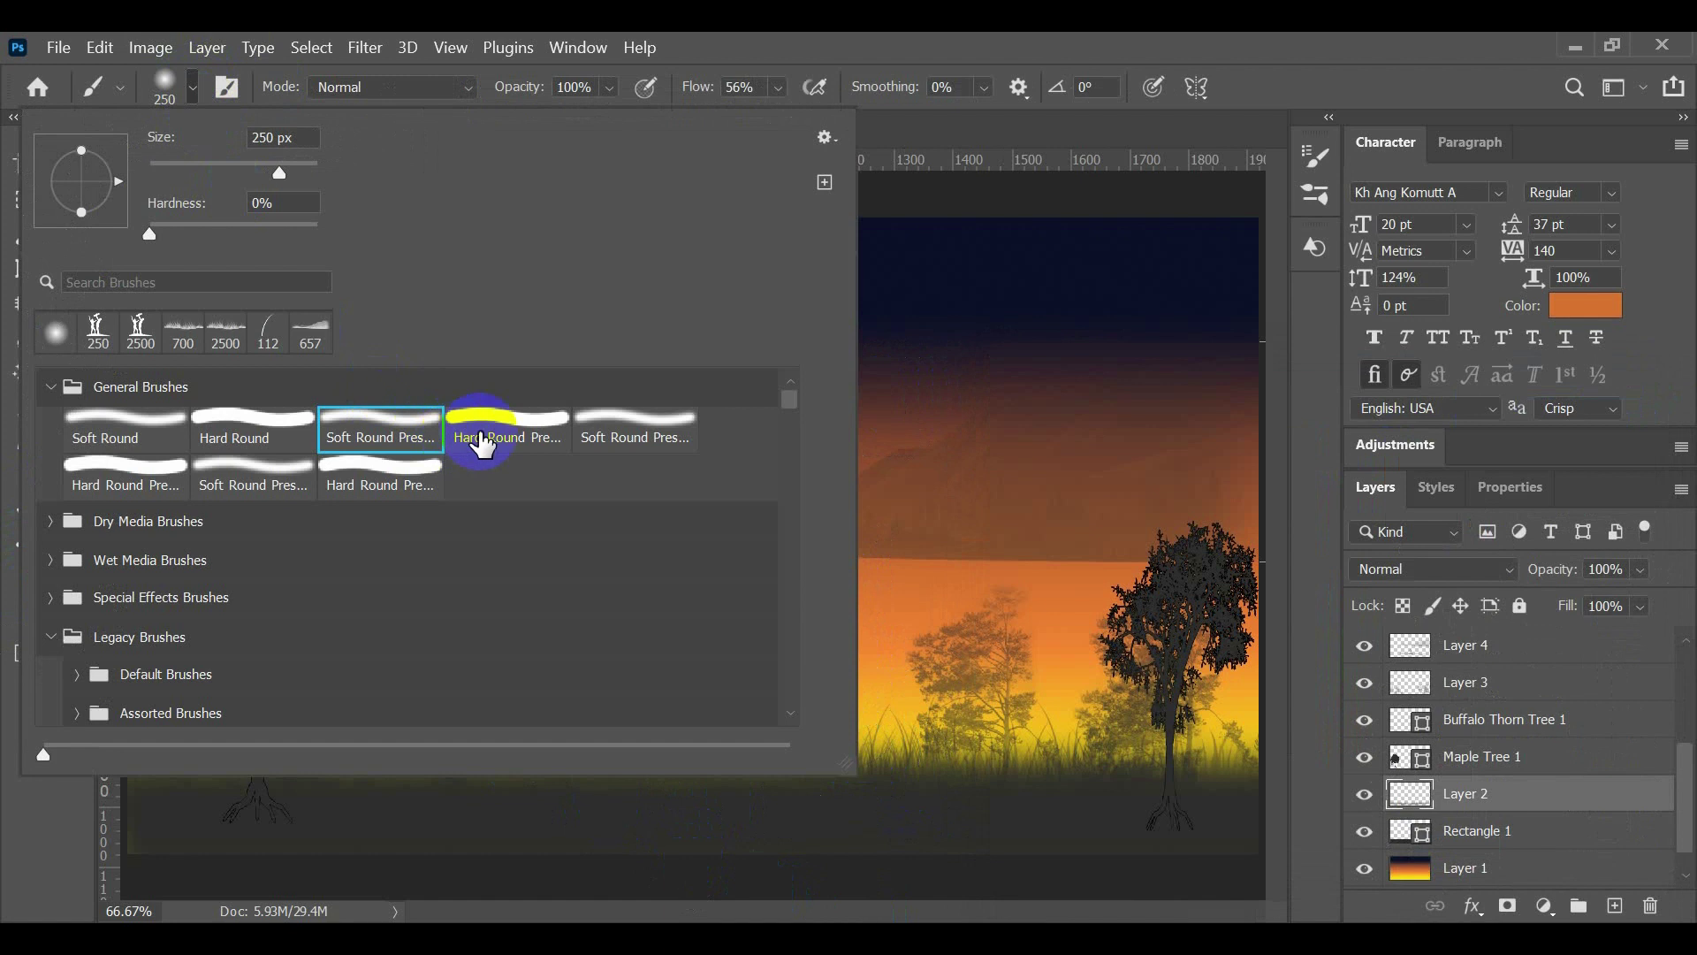
left_click(358, 433)
left_click(243, 431)
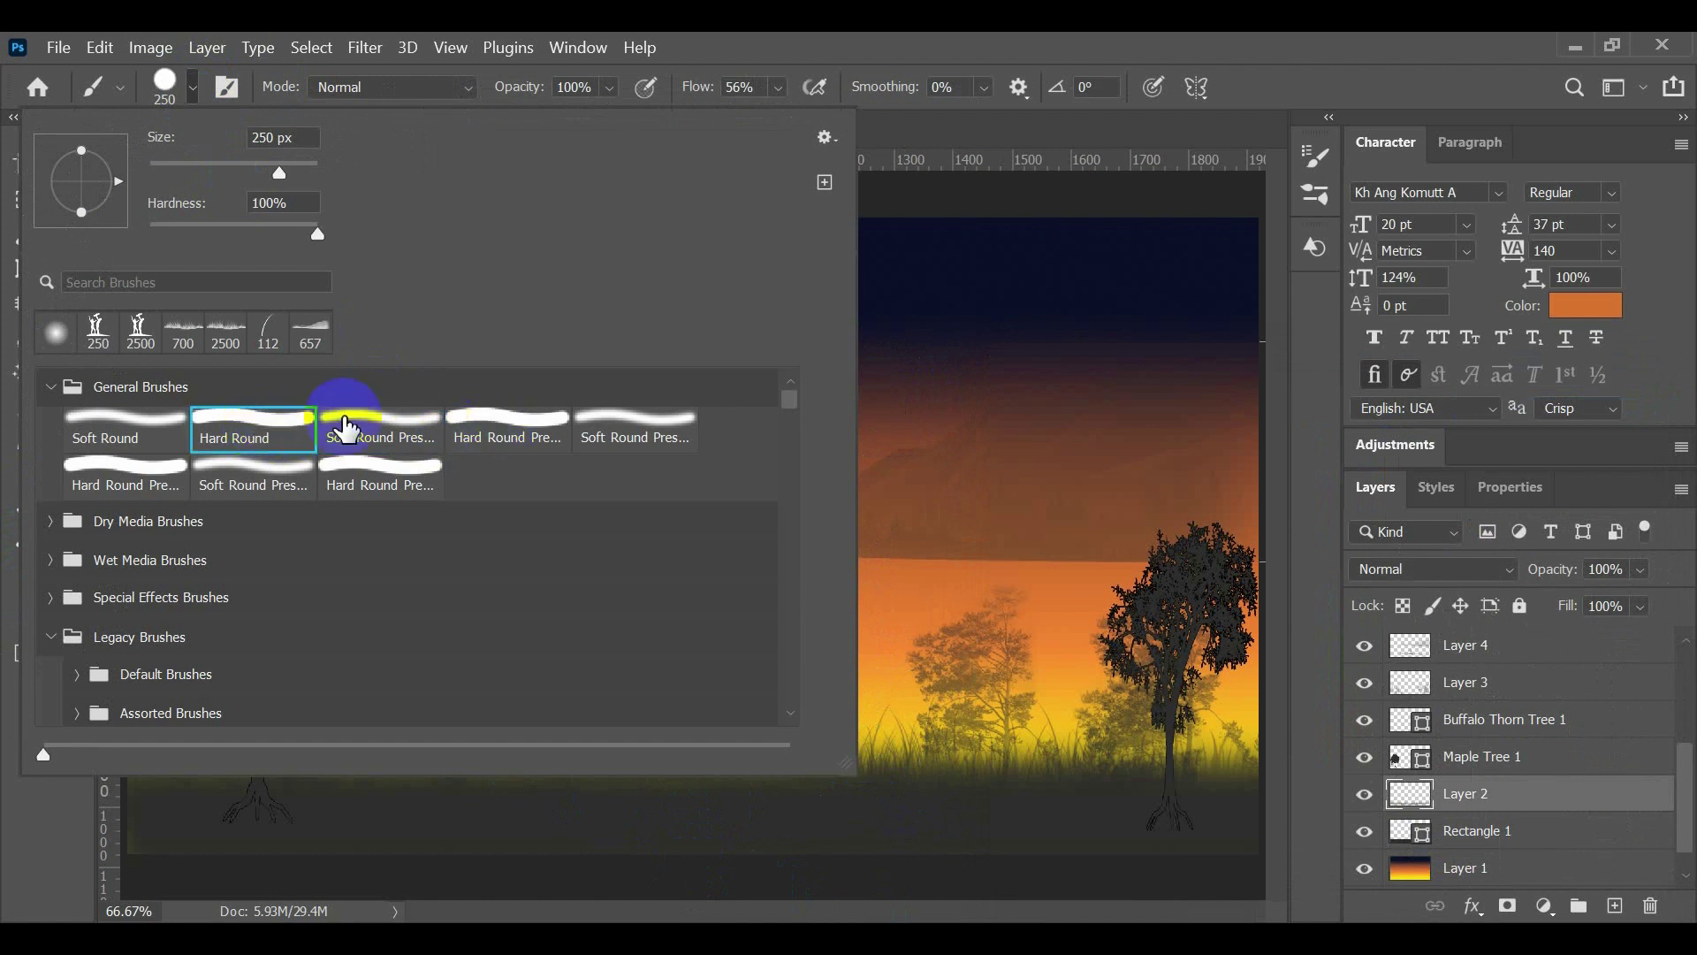
left_click(970, 444)
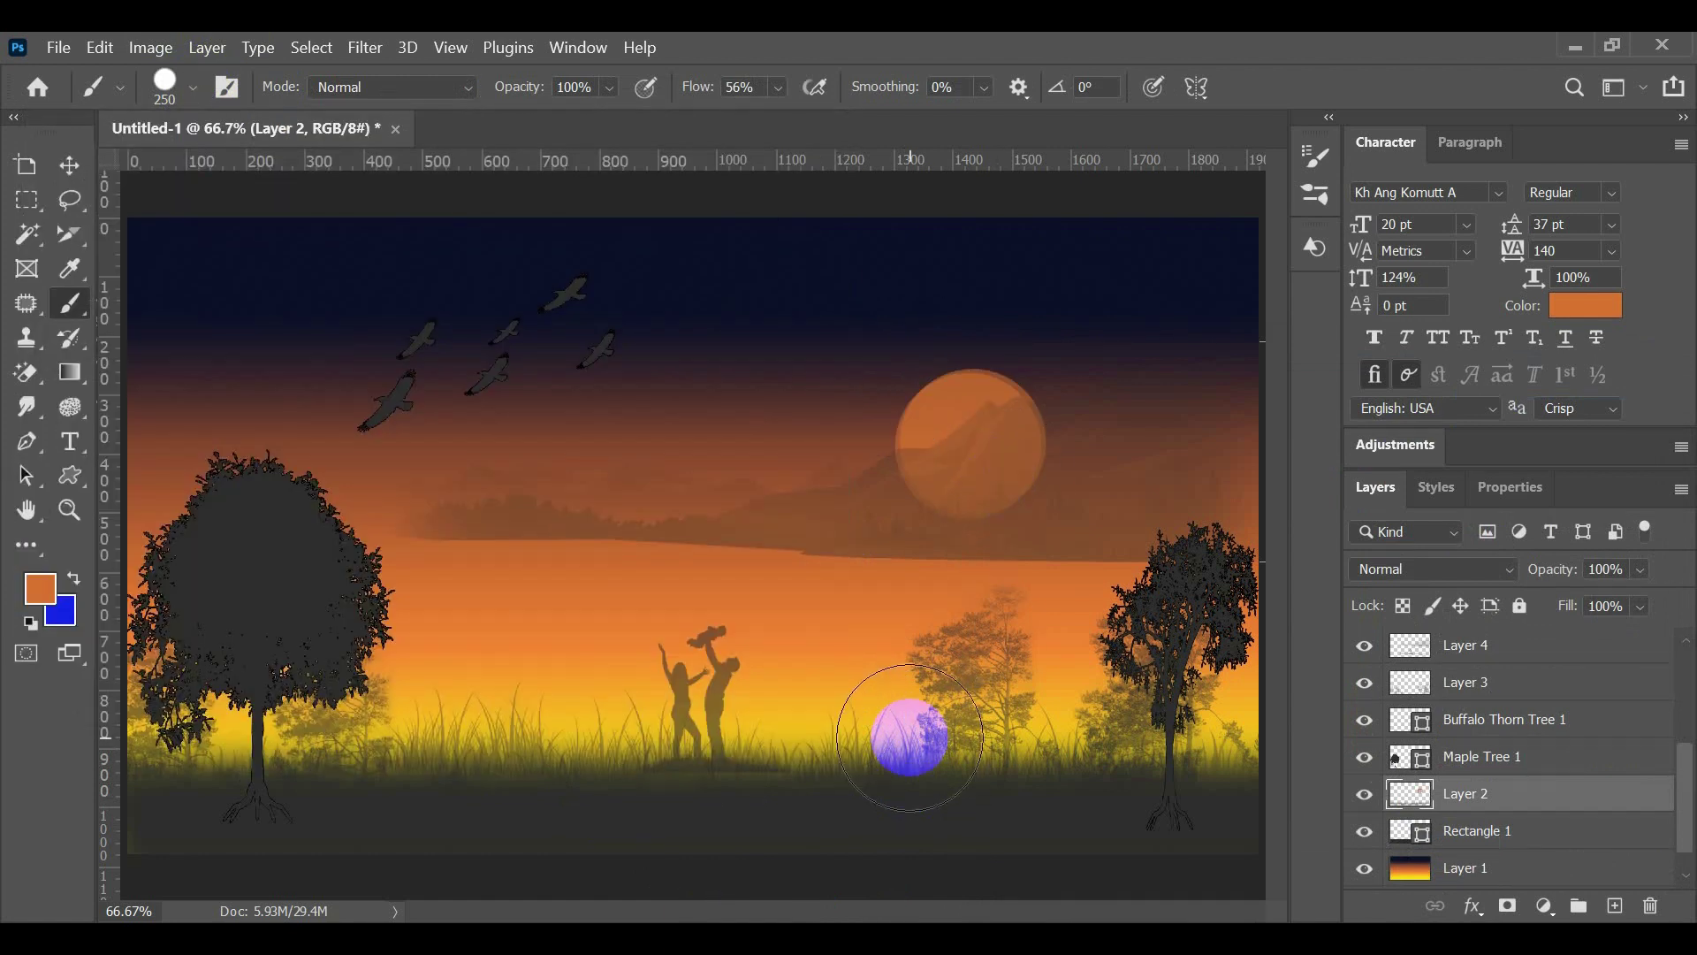
key("ctrl+z")
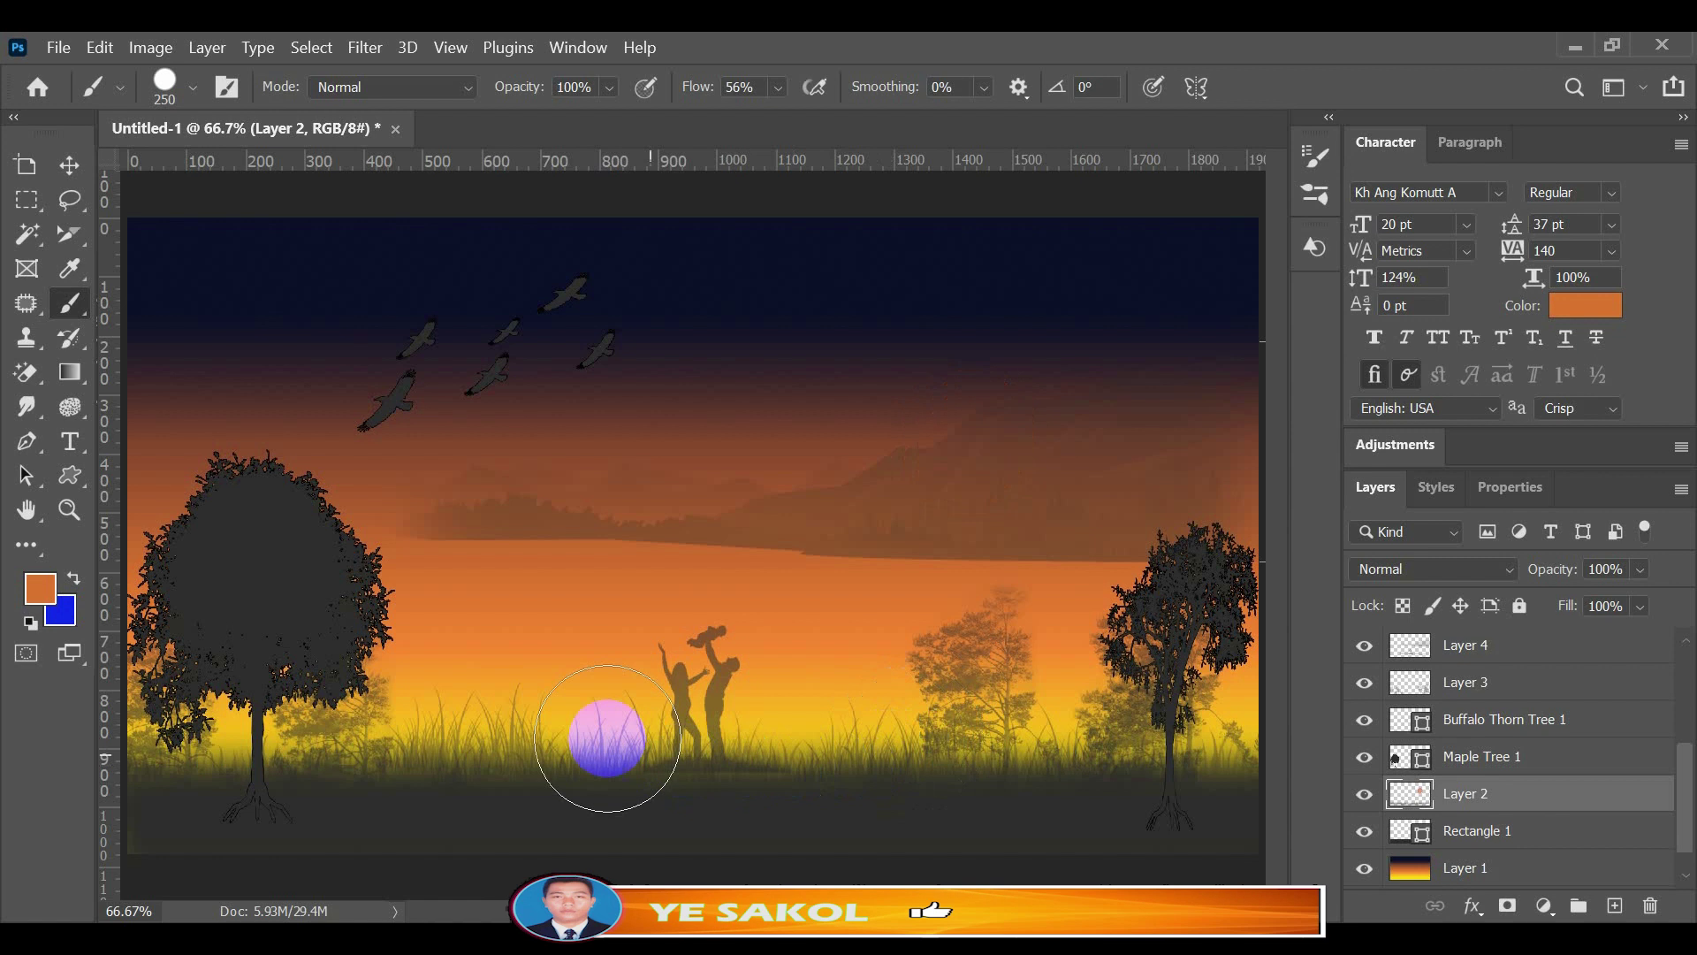
left_click(568, 601)
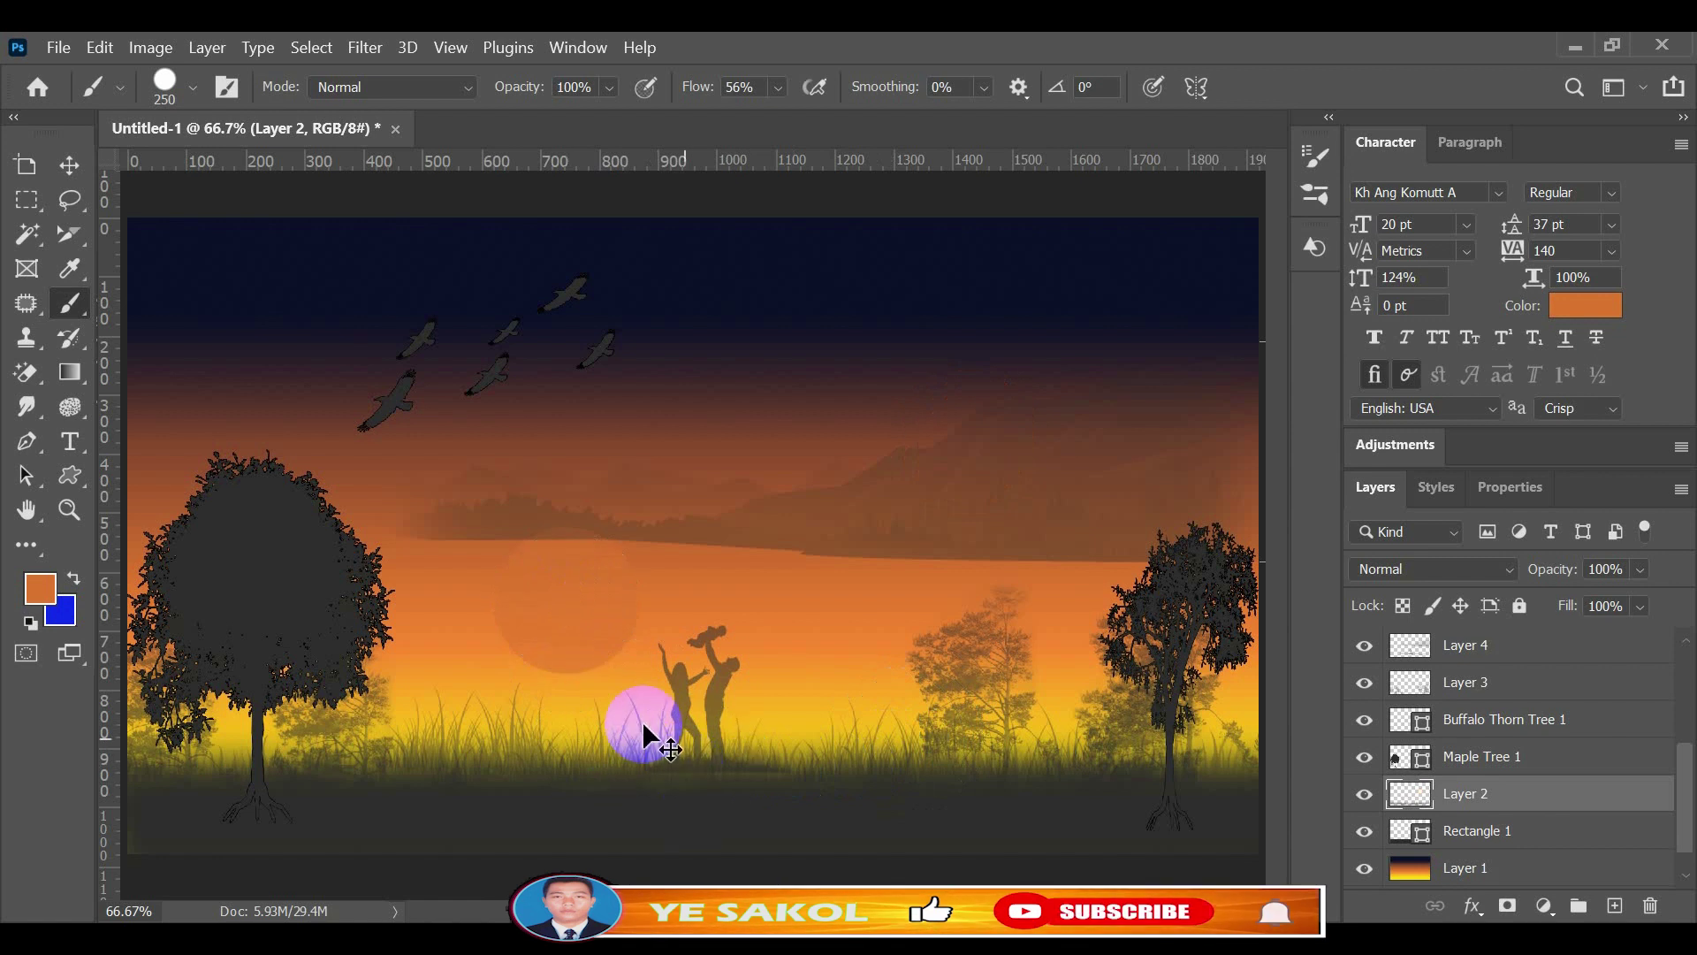
Step: Try the first Hard Round Pressure brush with orange discs above the middle tree and behind the maple's crown, undoing the latter
left_click(194, 89)
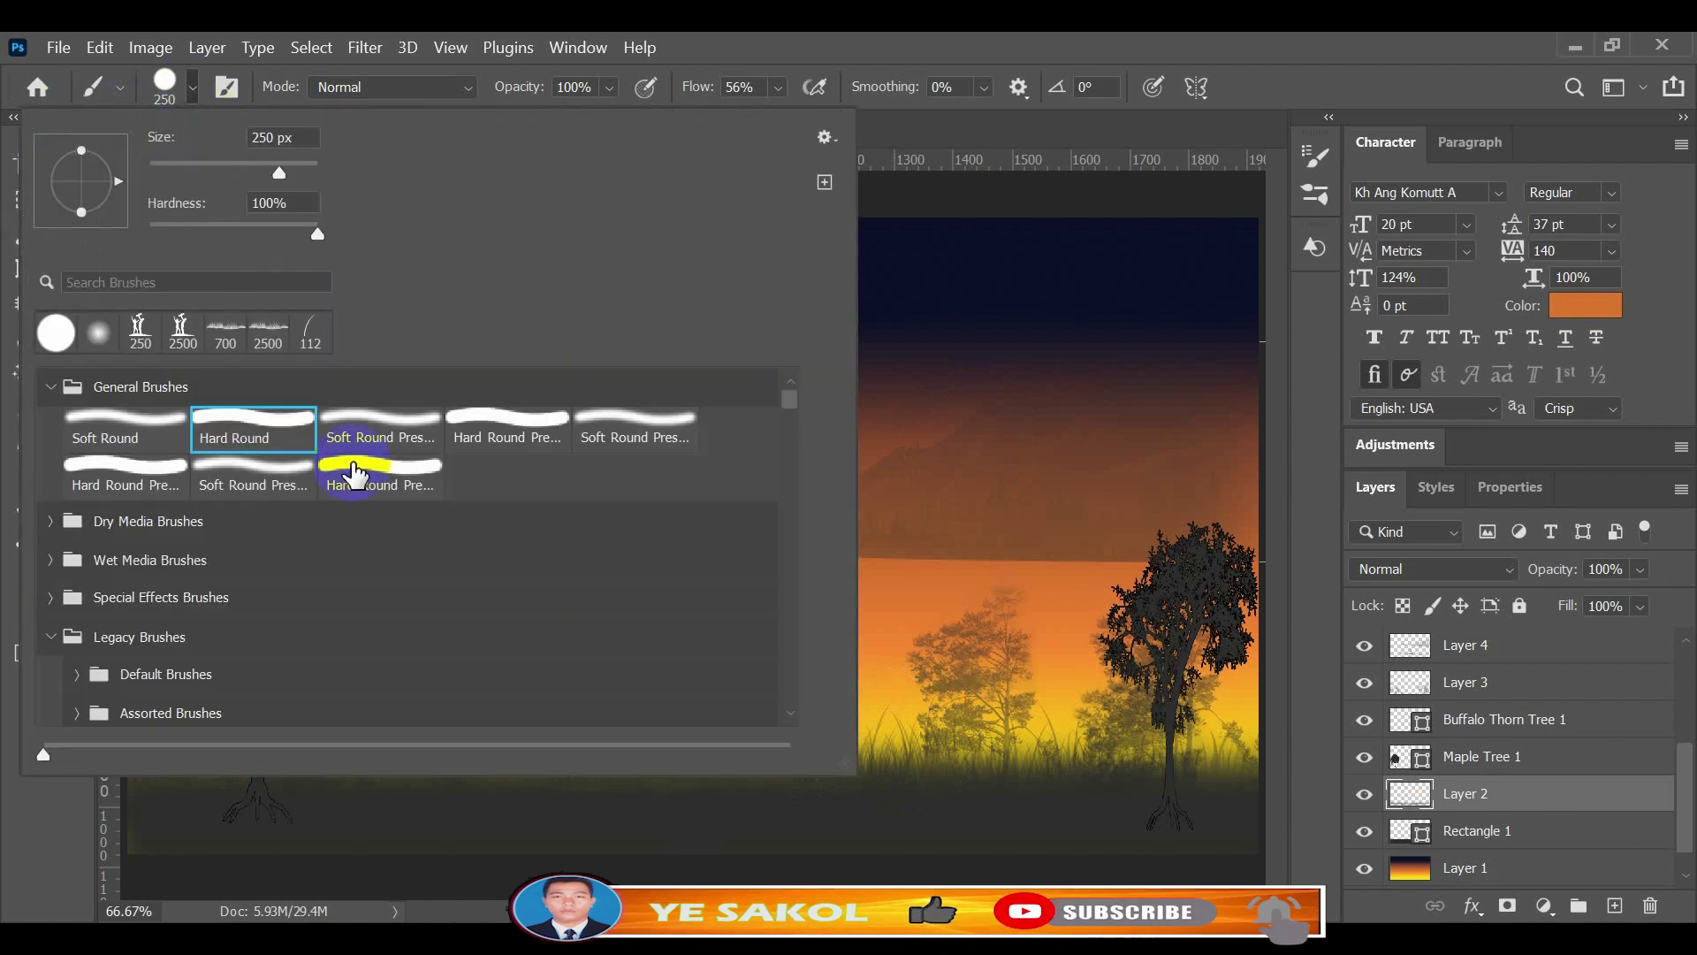
left_click(482, 450)
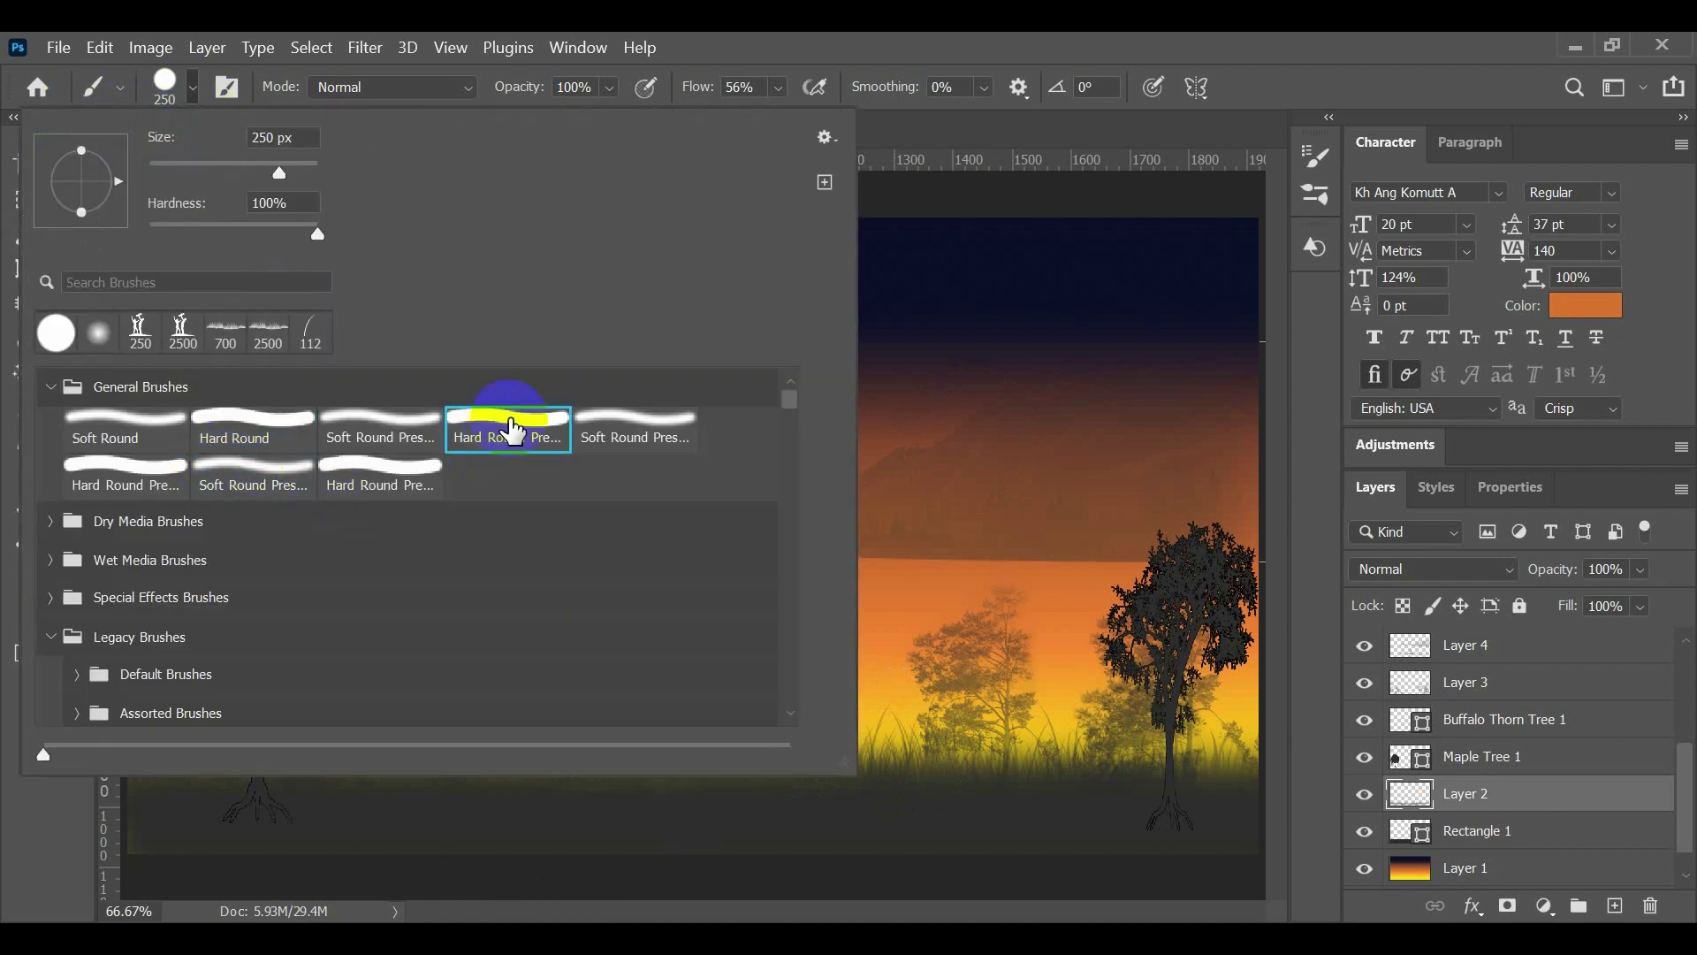
left_click(910, 587)
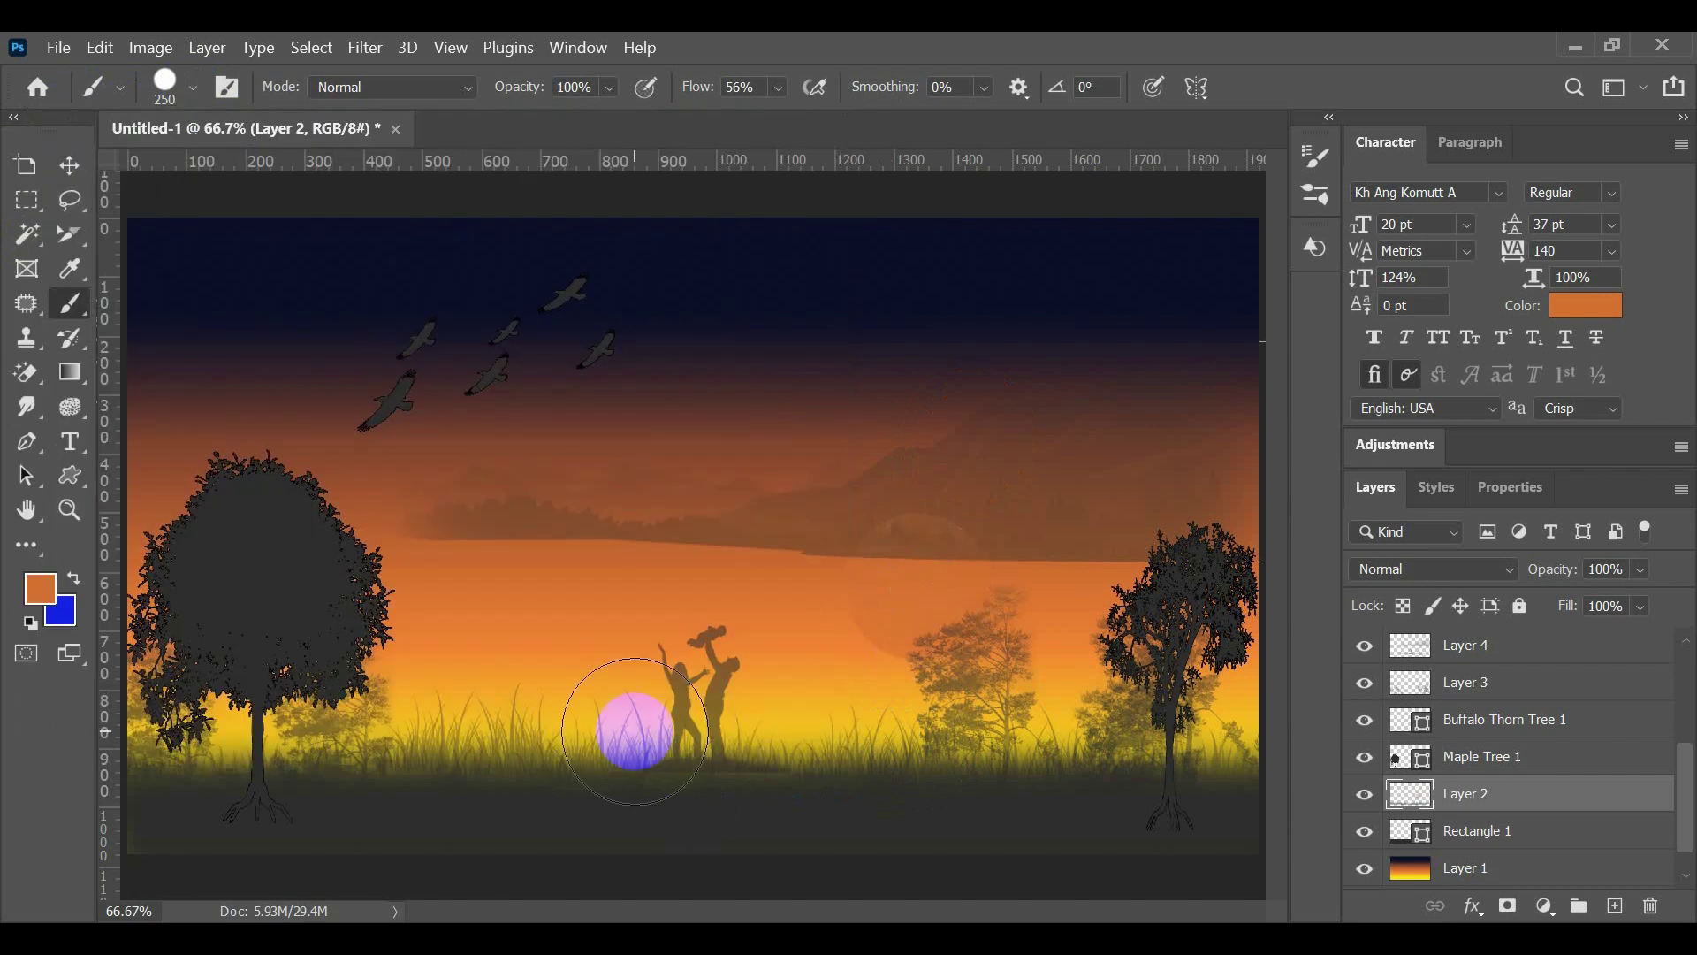
left_click(281, 489)
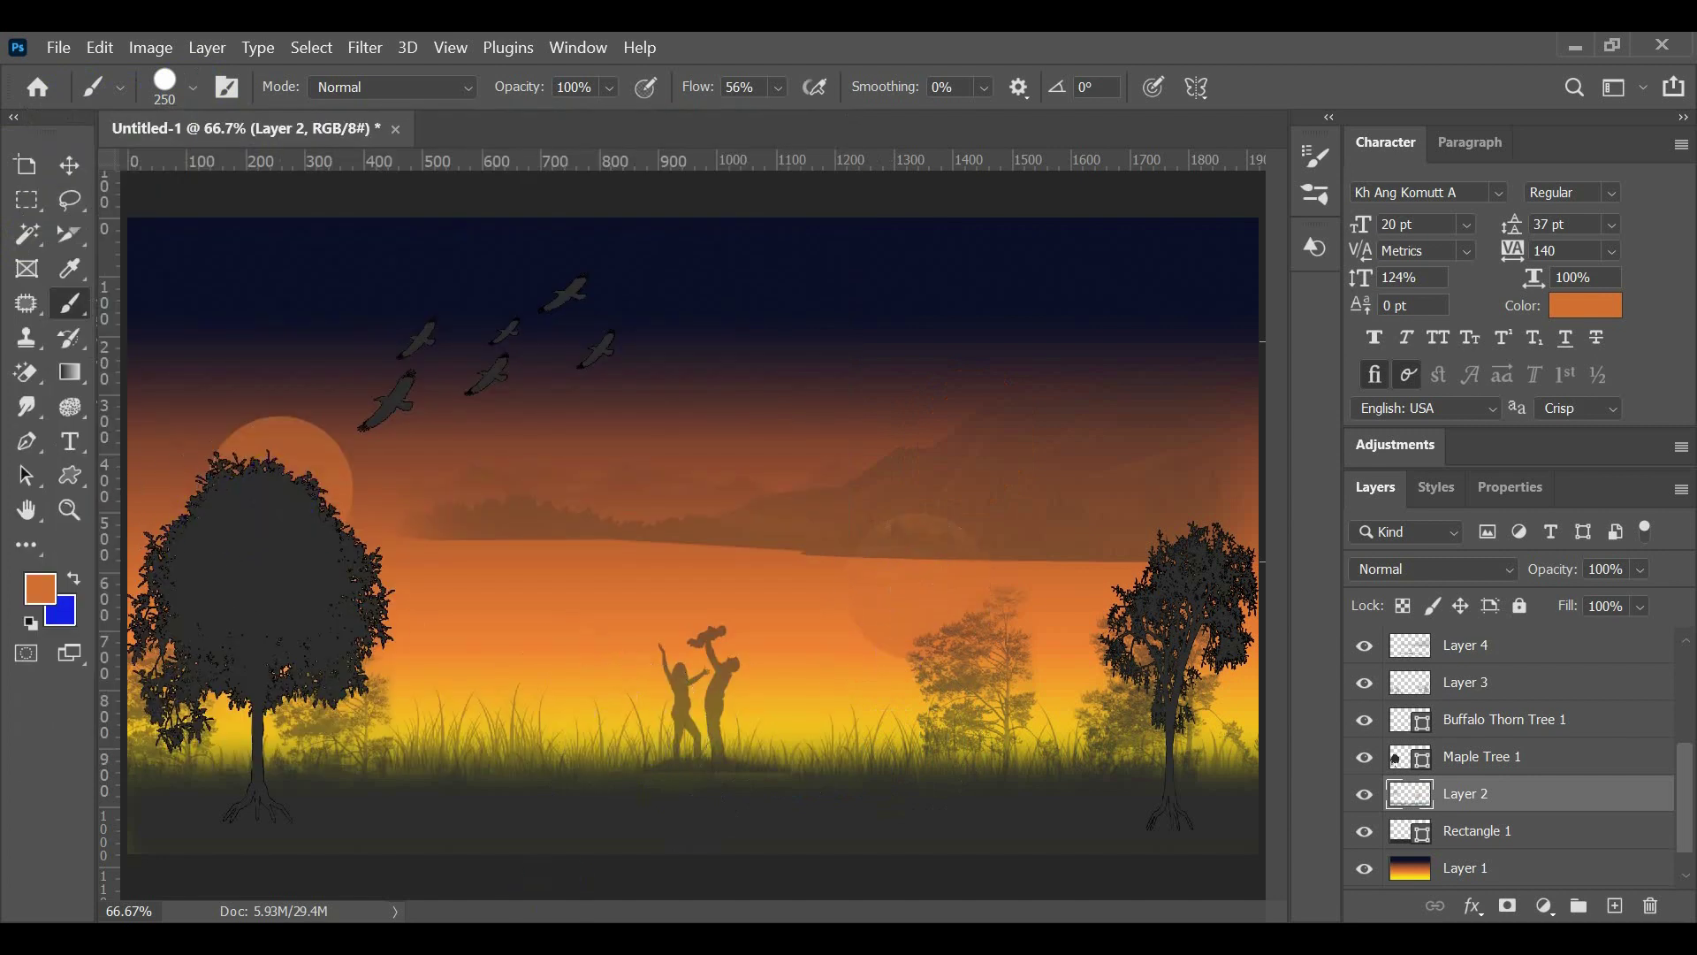
key("ctrl+z")
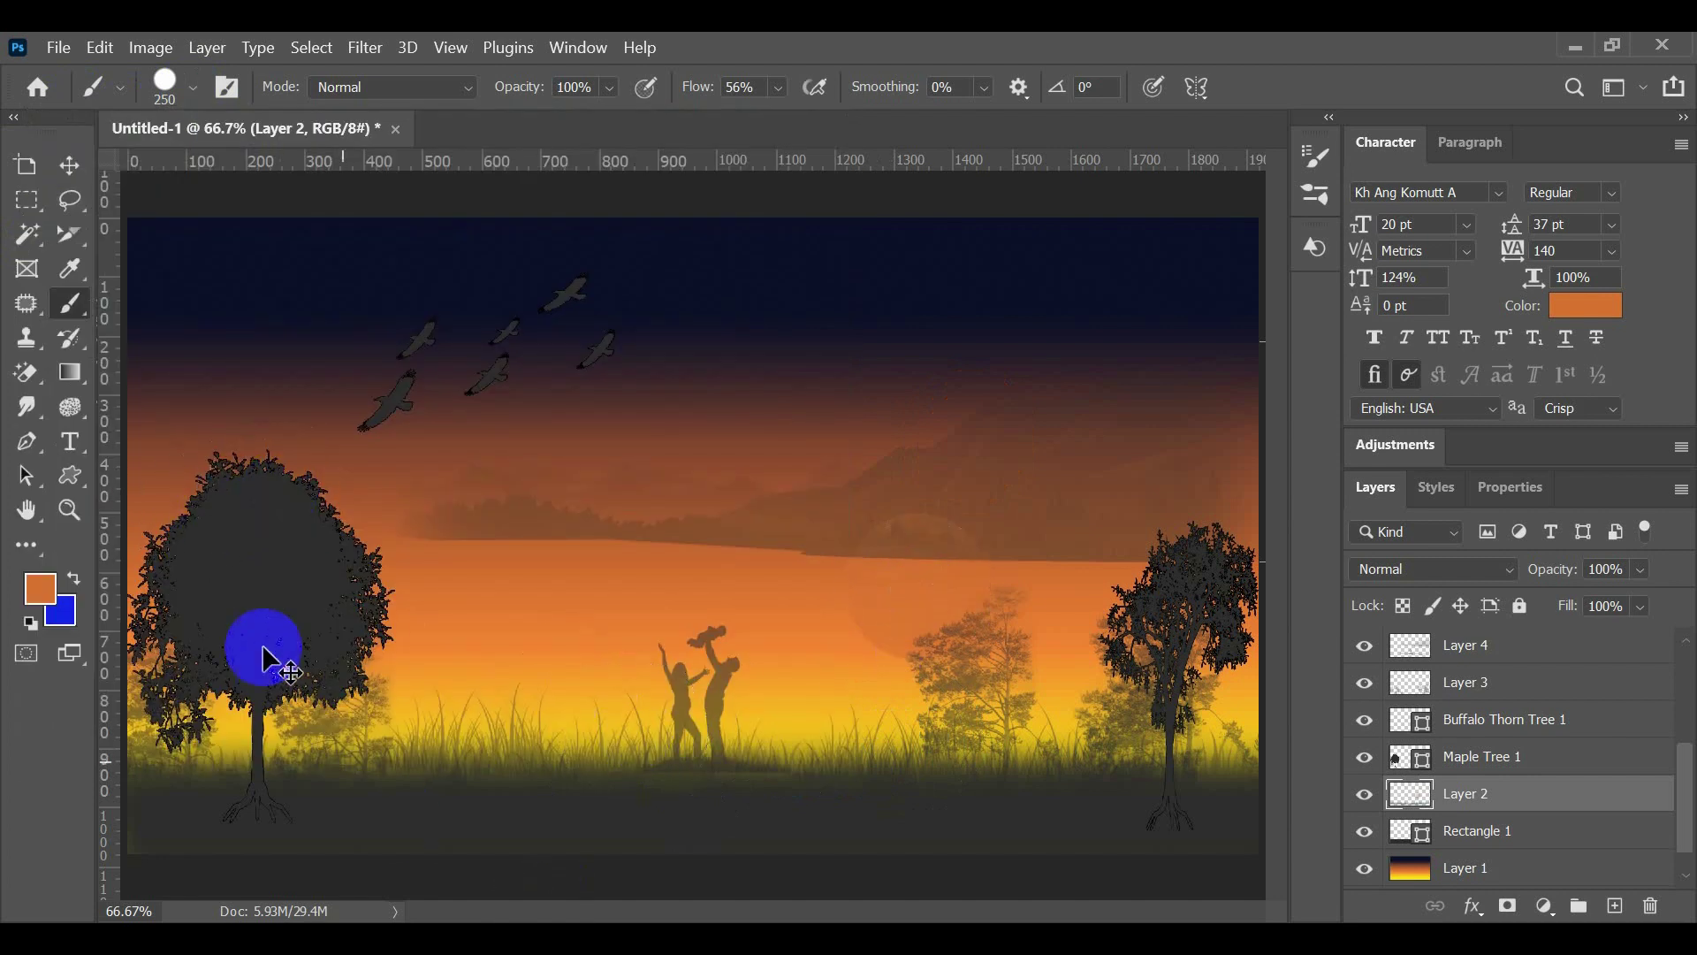
Step: Switch to the Soft Round Pressure brush with 0% hardness and try an orange dab over the distant mountains
left_click(193, 93)
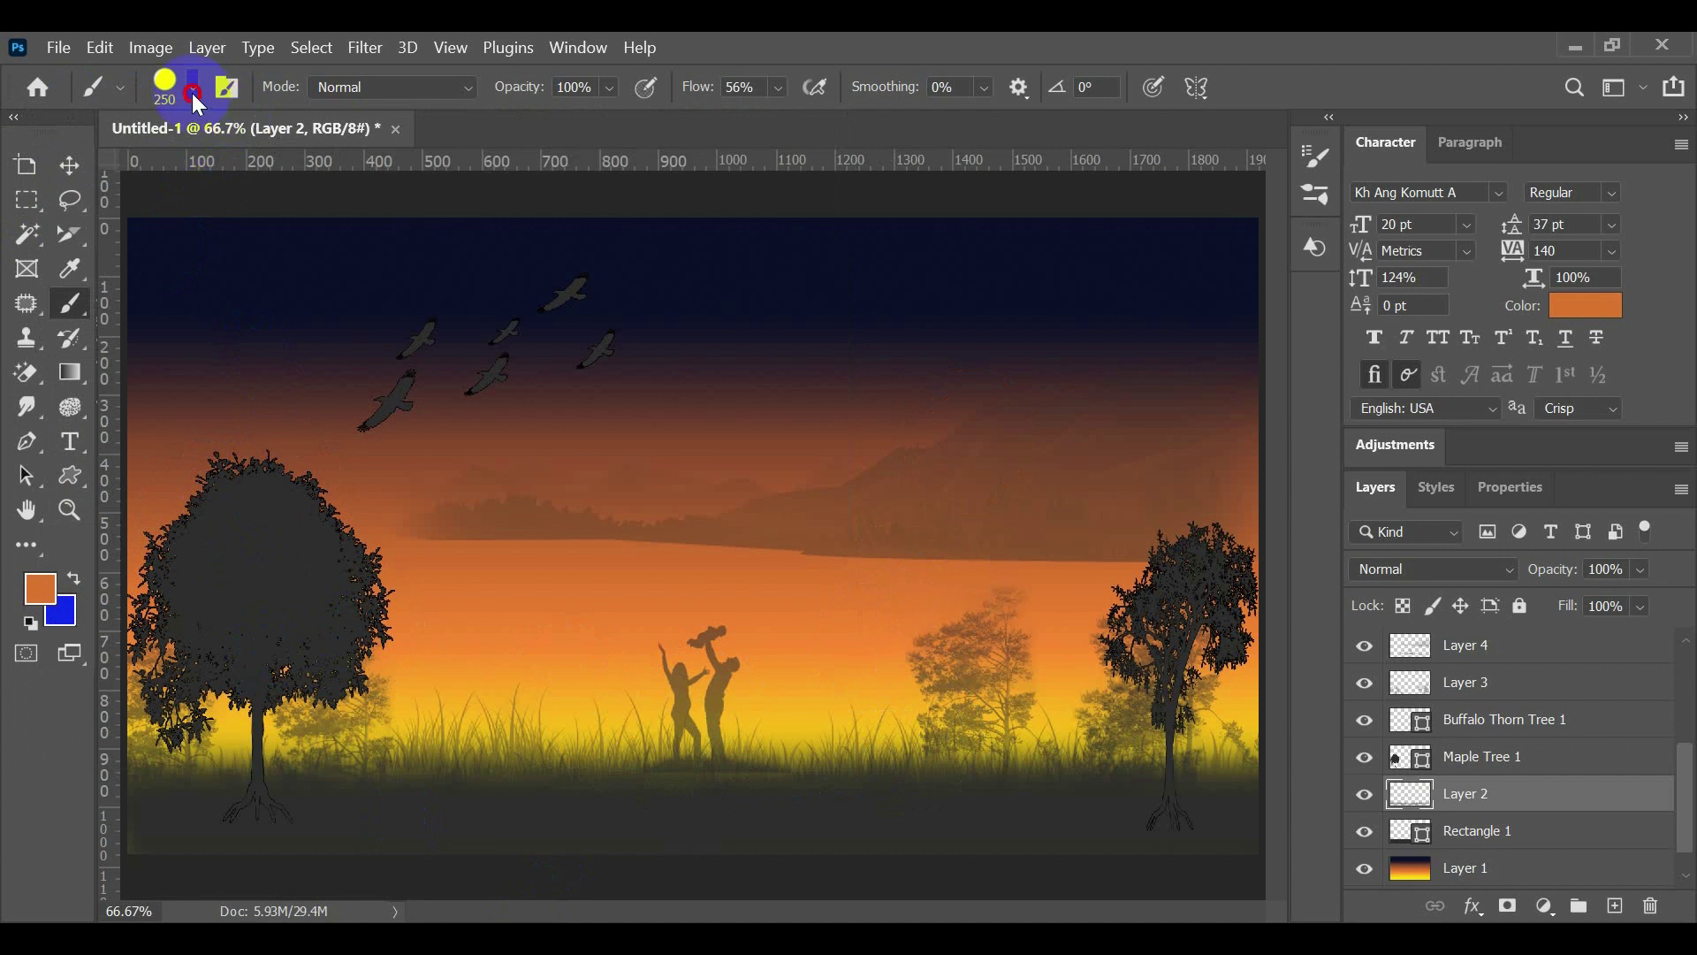
left_click(56, 346)
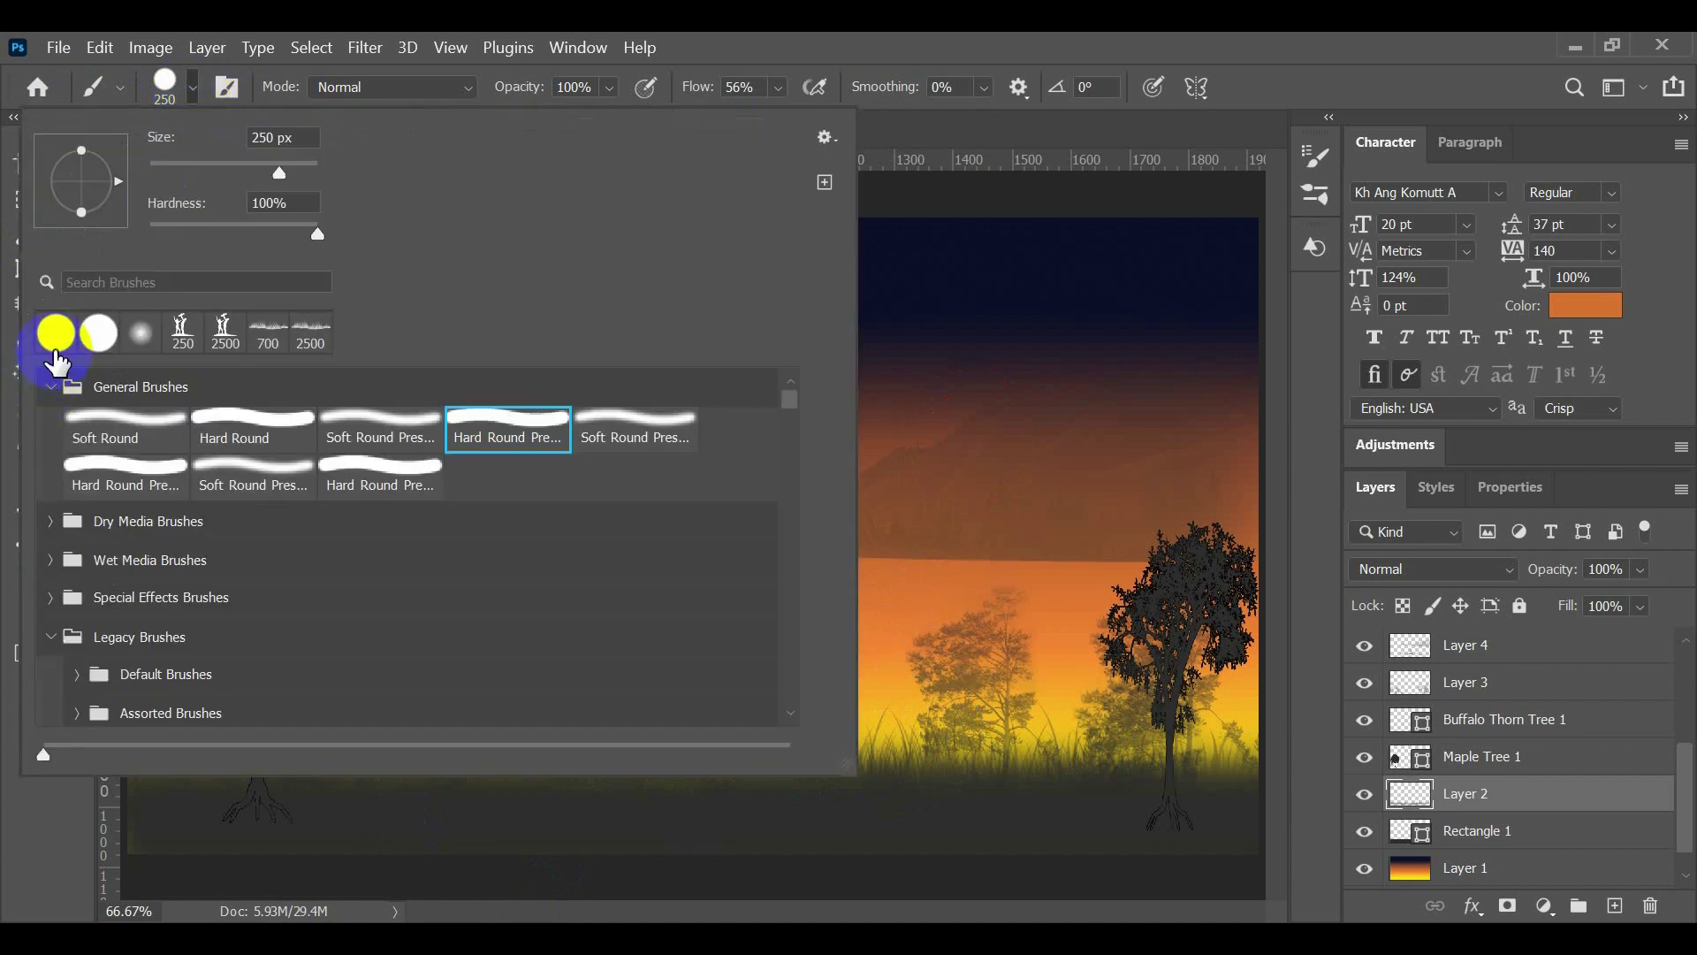
left_click(140, 334)
left_click(398, 433)
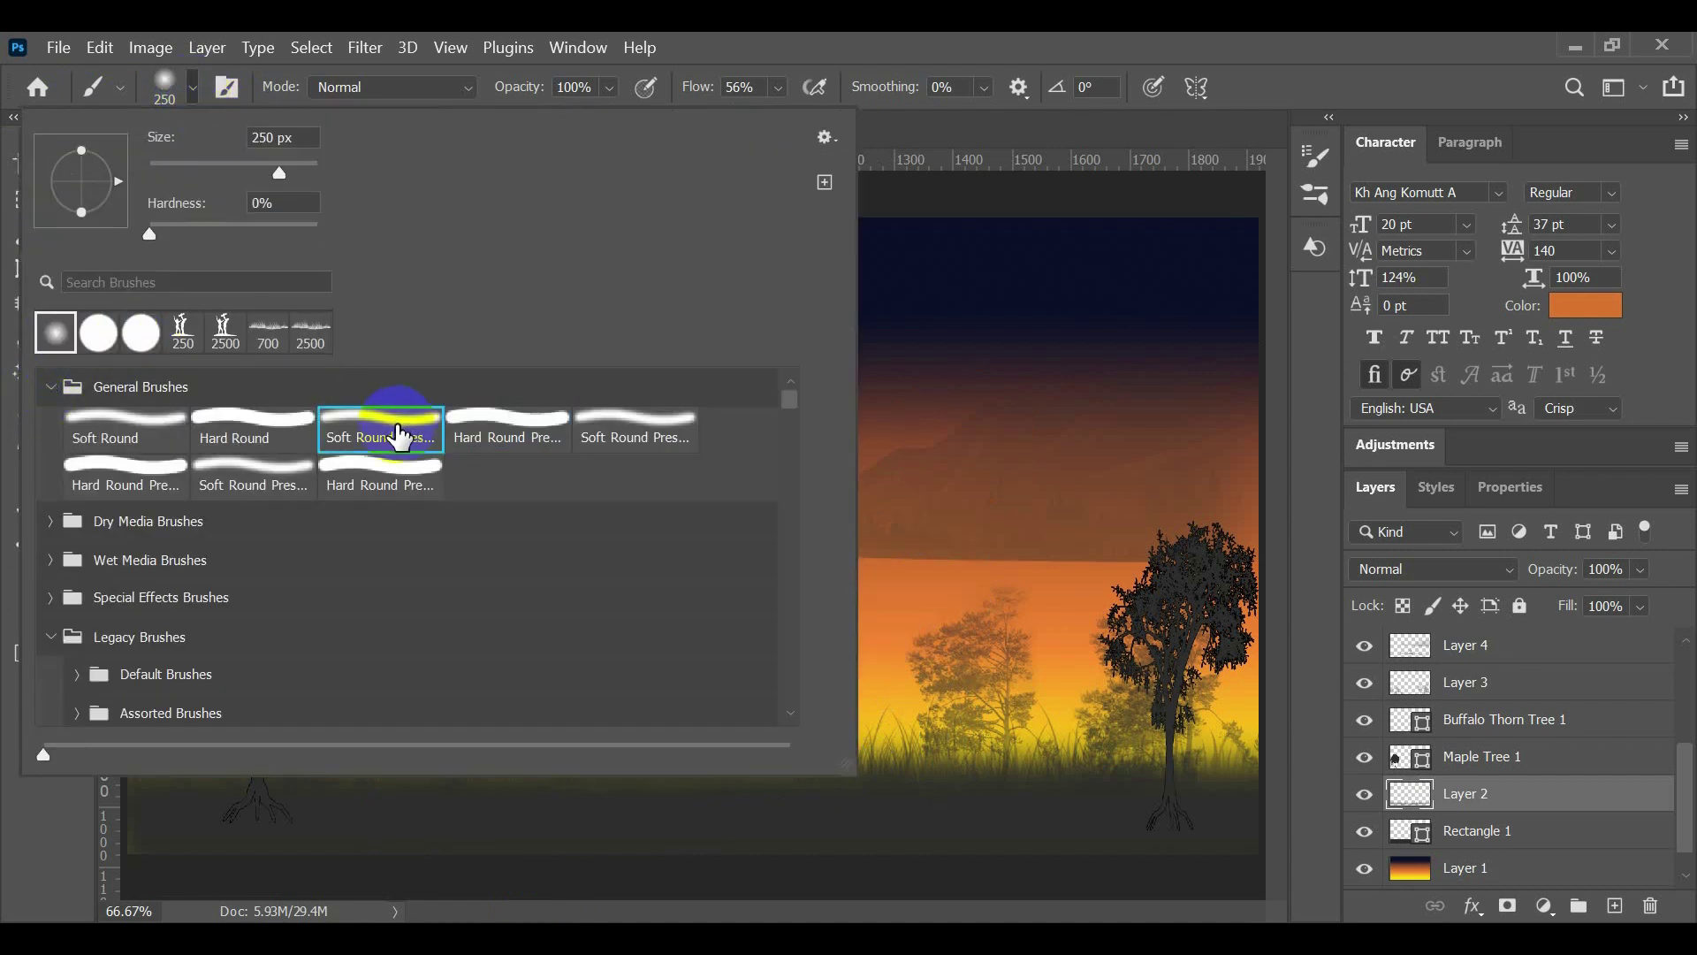
left_click(939, 512)
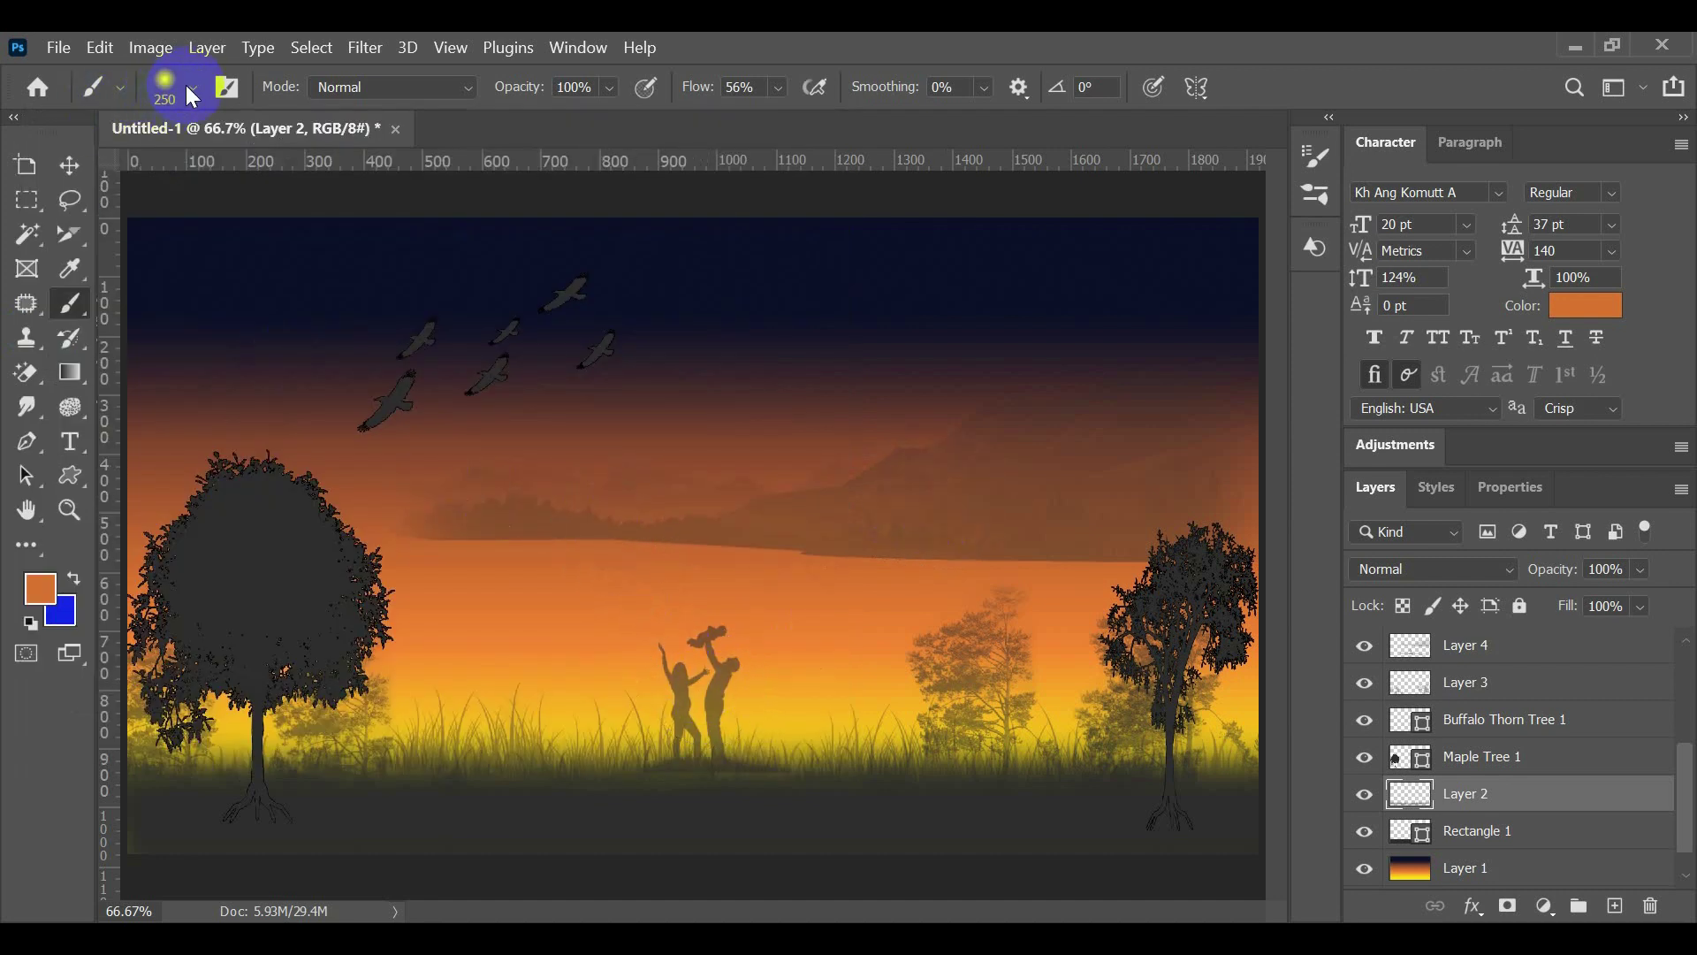
Step: Return to a hard round 250 px brush, try an orange disc over the distant mountains and undo it
left_click(187, 87)
left_click(75, 339)
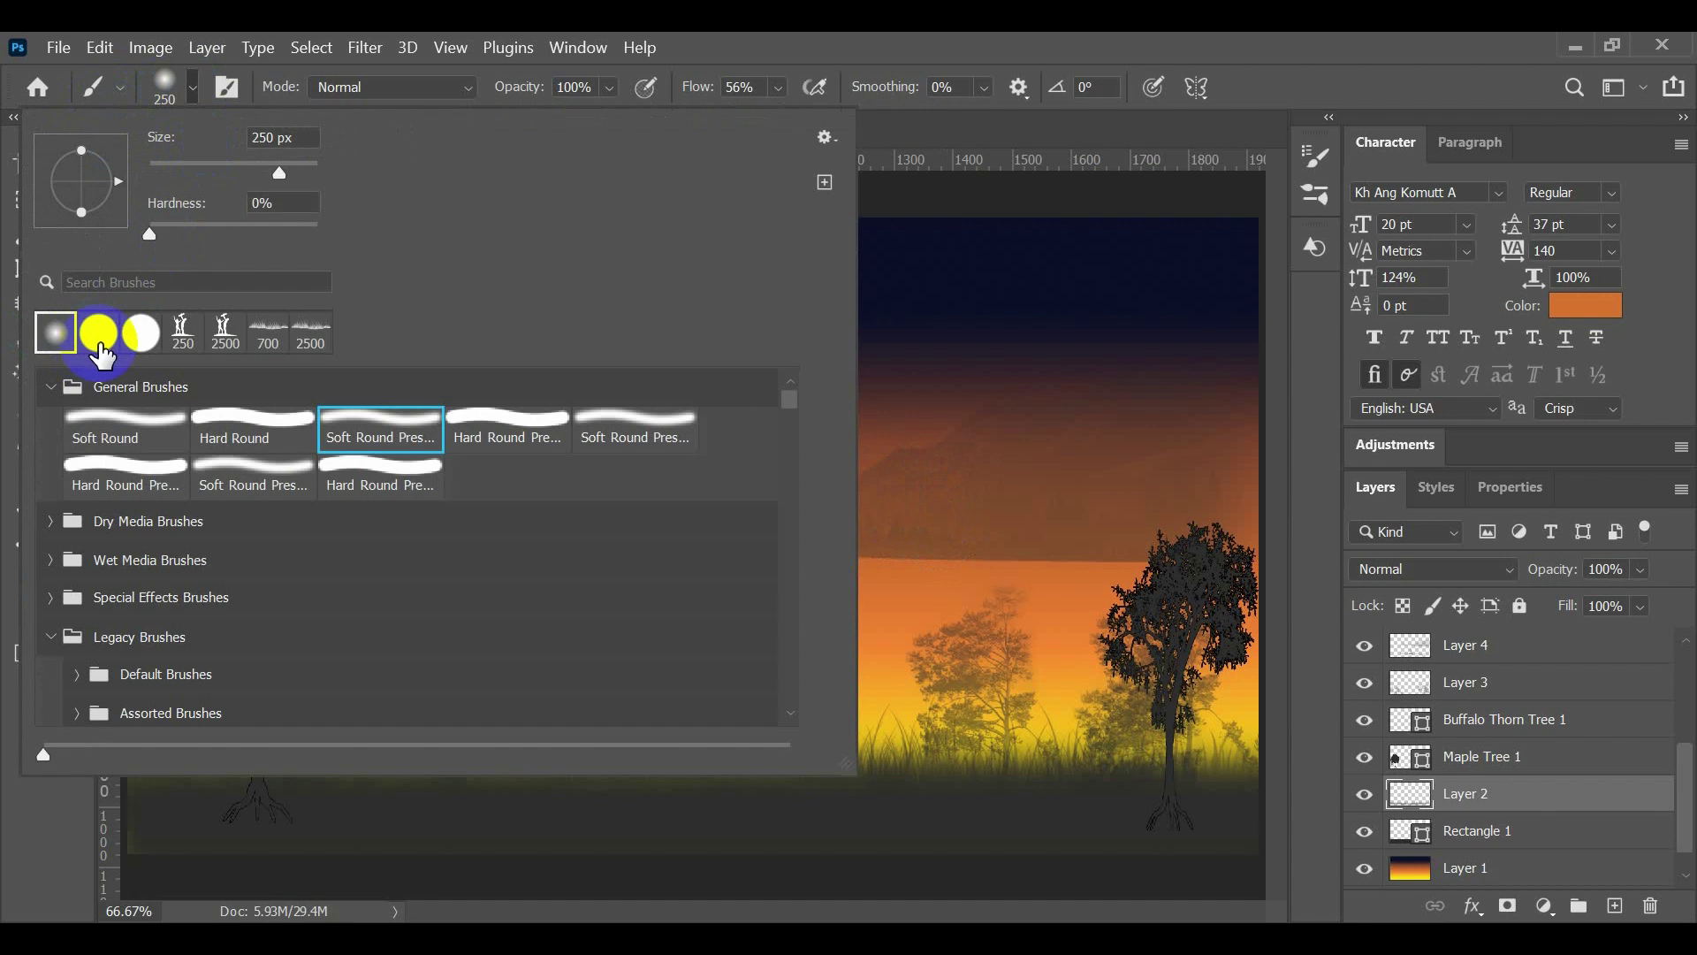
left_click(99, 334)
left_click(962, 485)
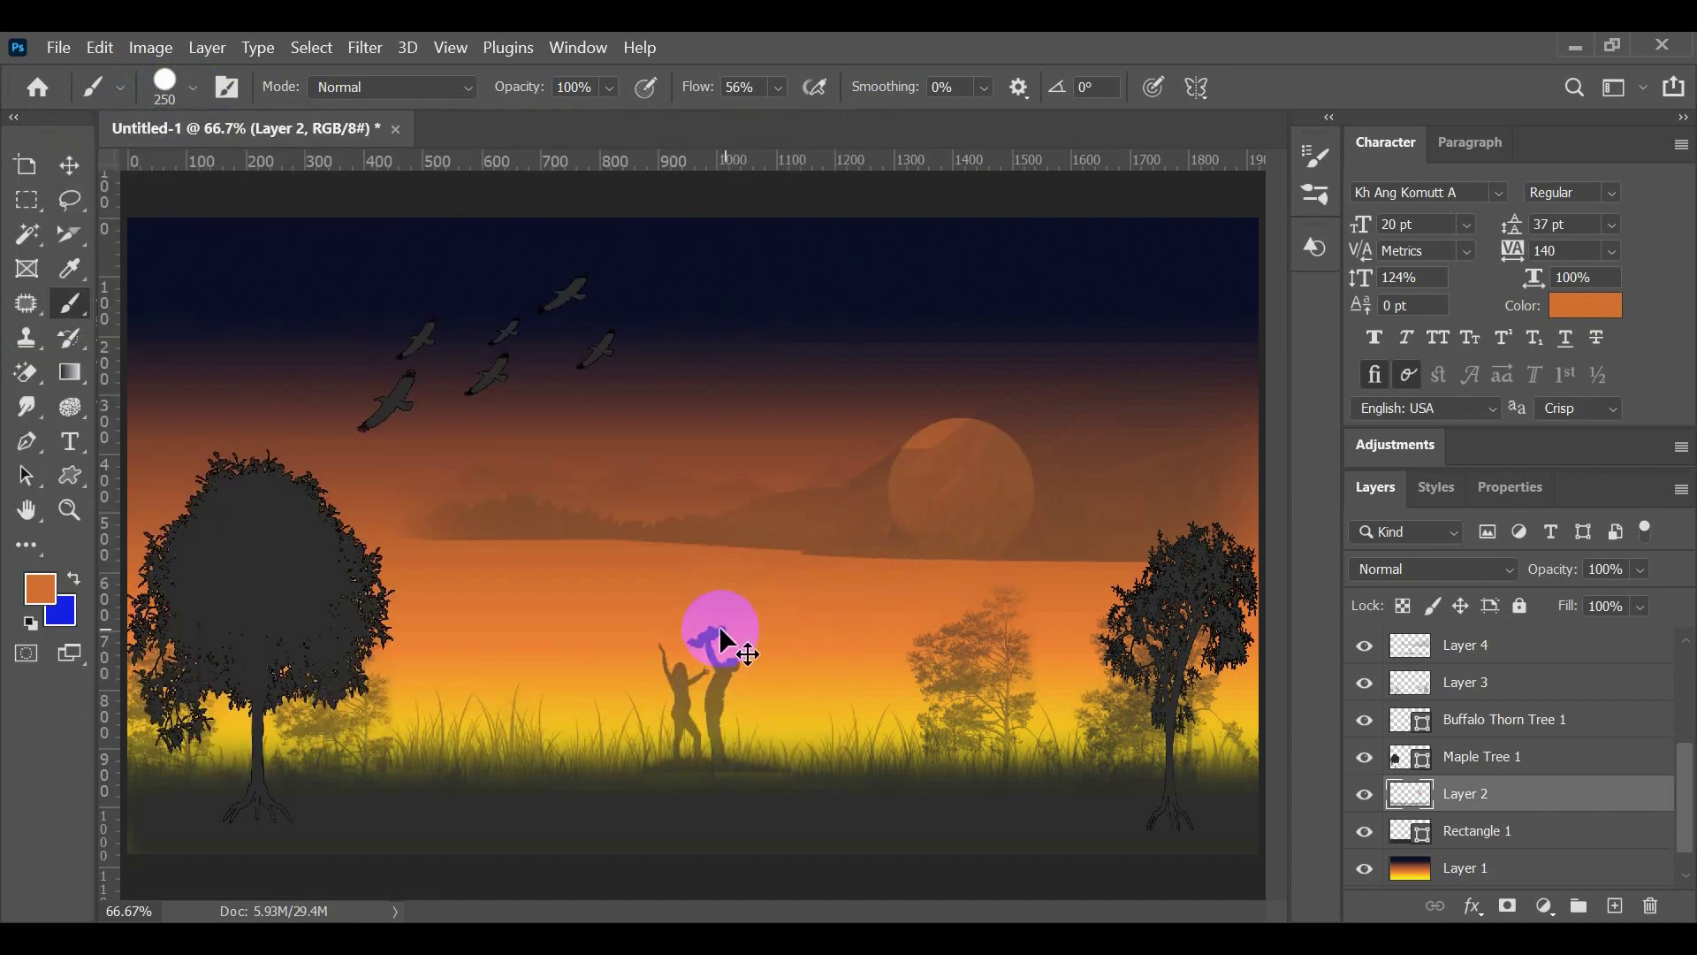
key("ctrl+z")
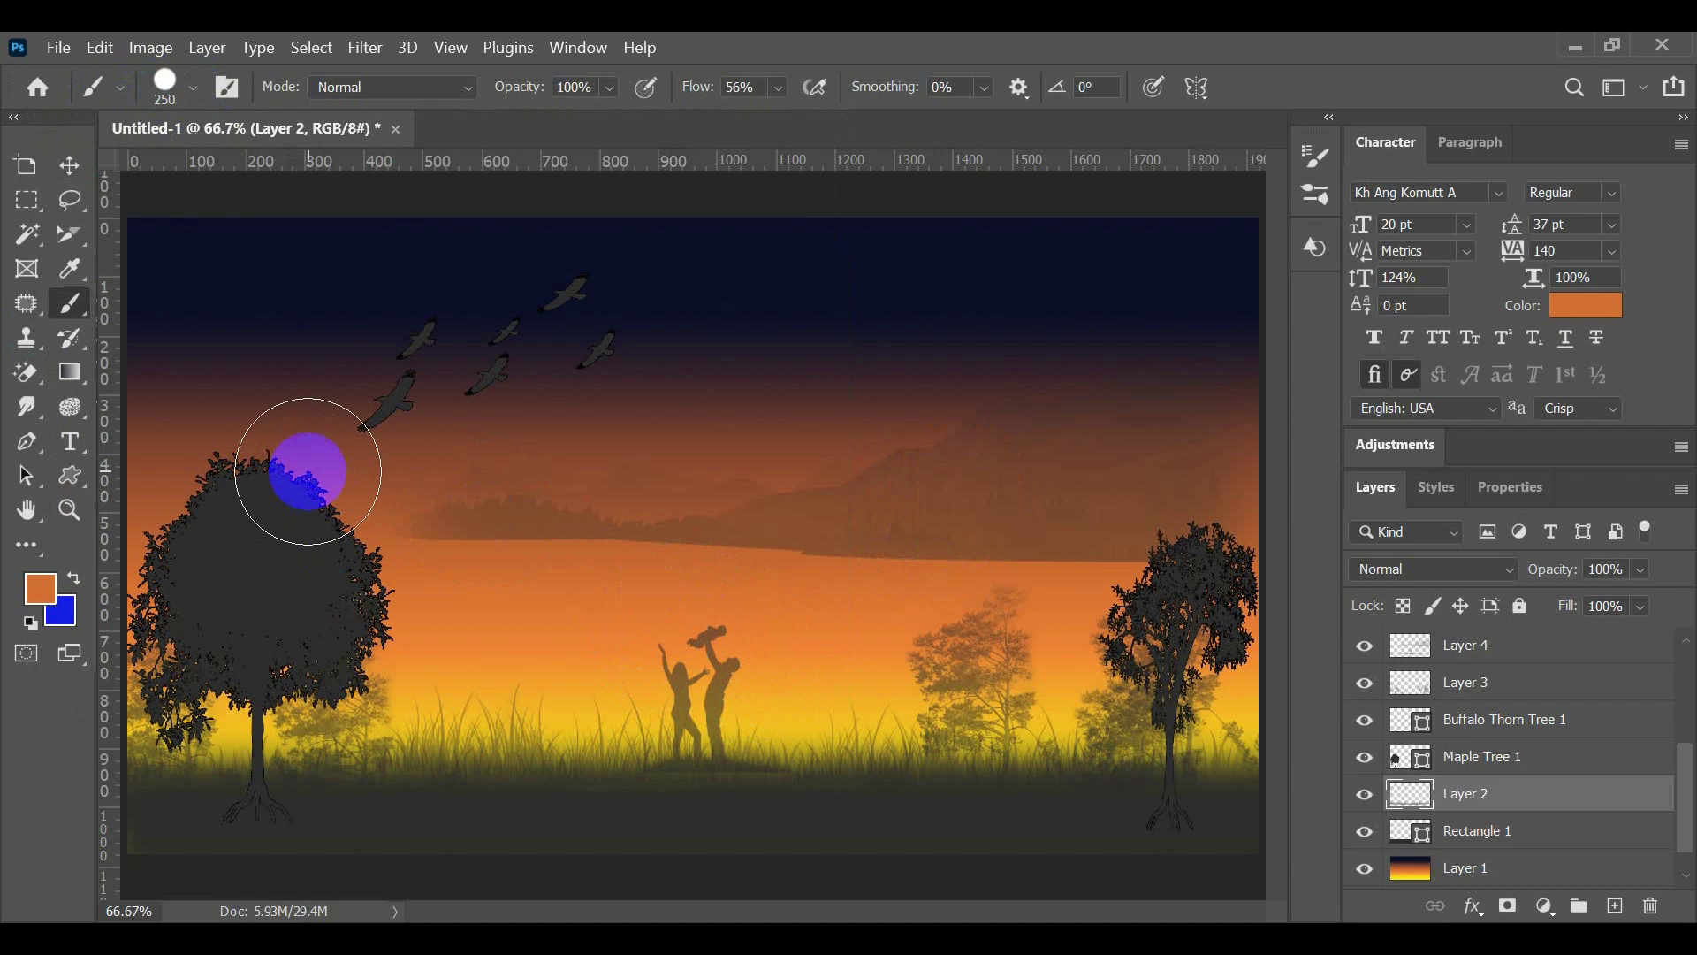
Step: Try orange dabs behind the maple's crown, undo the trial painting and reduce the brush size to 80 px
mouse_move(307, 471)
left_mouse_down()
mouse_move(348, 459)
mouse_move(288, 466)
mouse_move(310, 459)
left_mouse_up()
left_click(311, 461)
mouse_move(1065, 636)
left_mouse_down()
mouse_move(746, 599)
mouse_move(425, 474)
mouse_move(381, 450)
mouse_move(388, 431)
left_mouse_up()
key("ctrl+z")
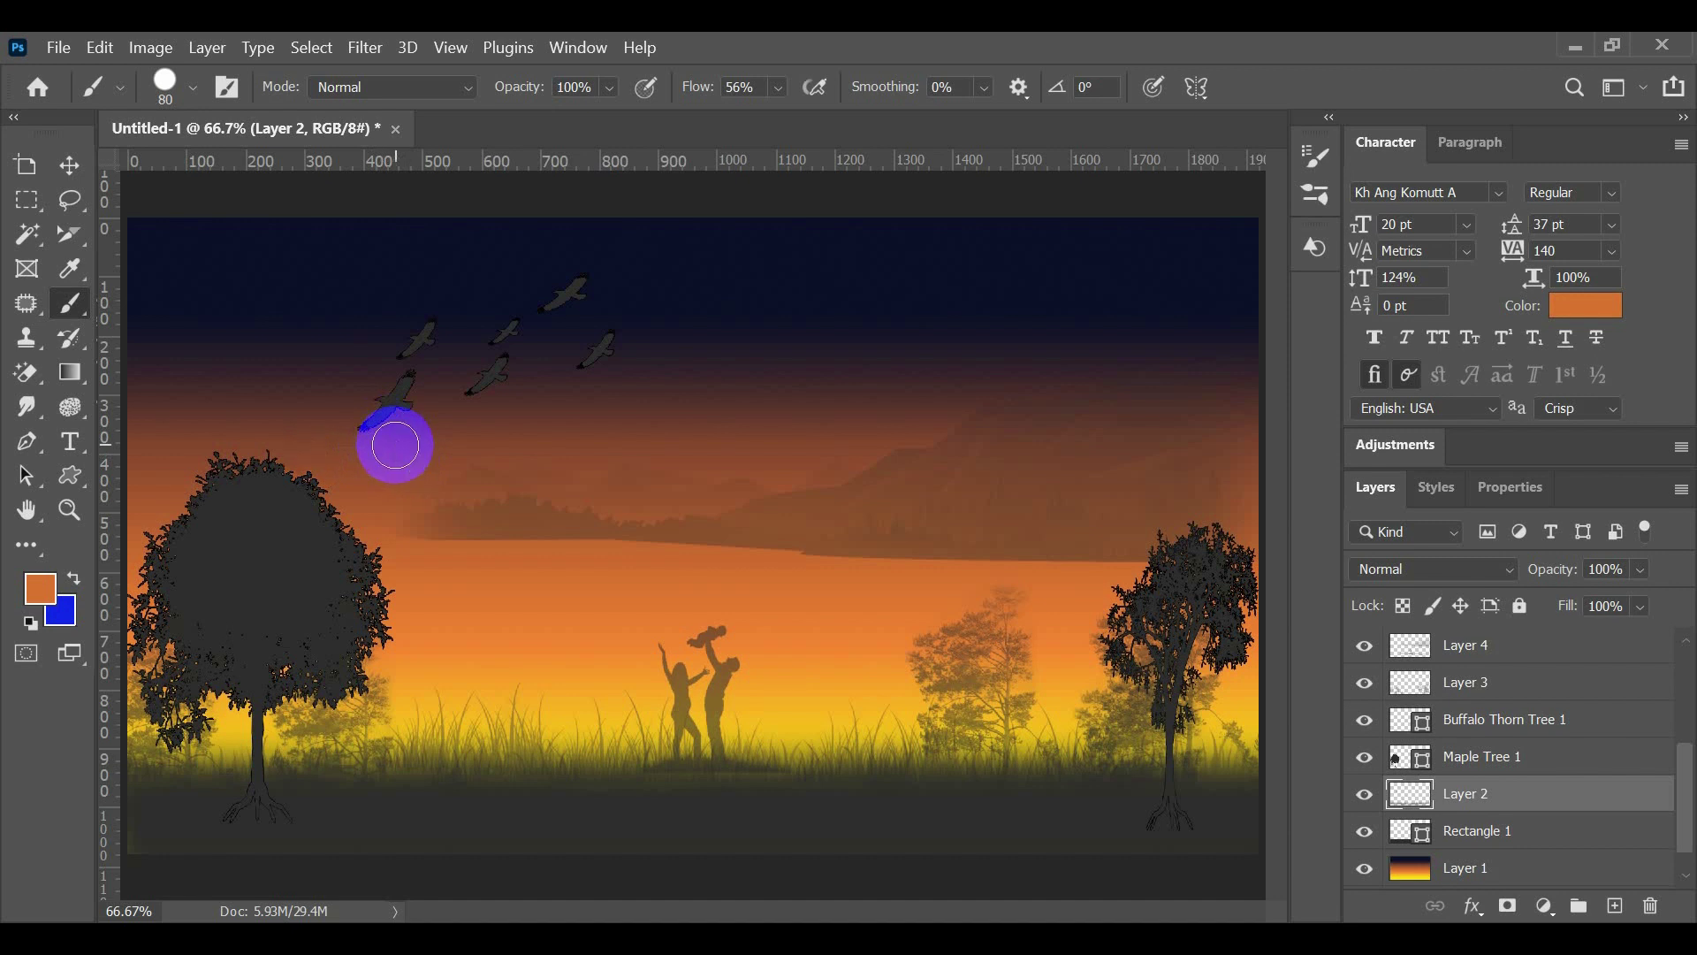
Step: Undo the last trial edits and choose a different Hard Round Pressure brush from the General Brushes
key("ctrl+z")
key("ctrl+z")
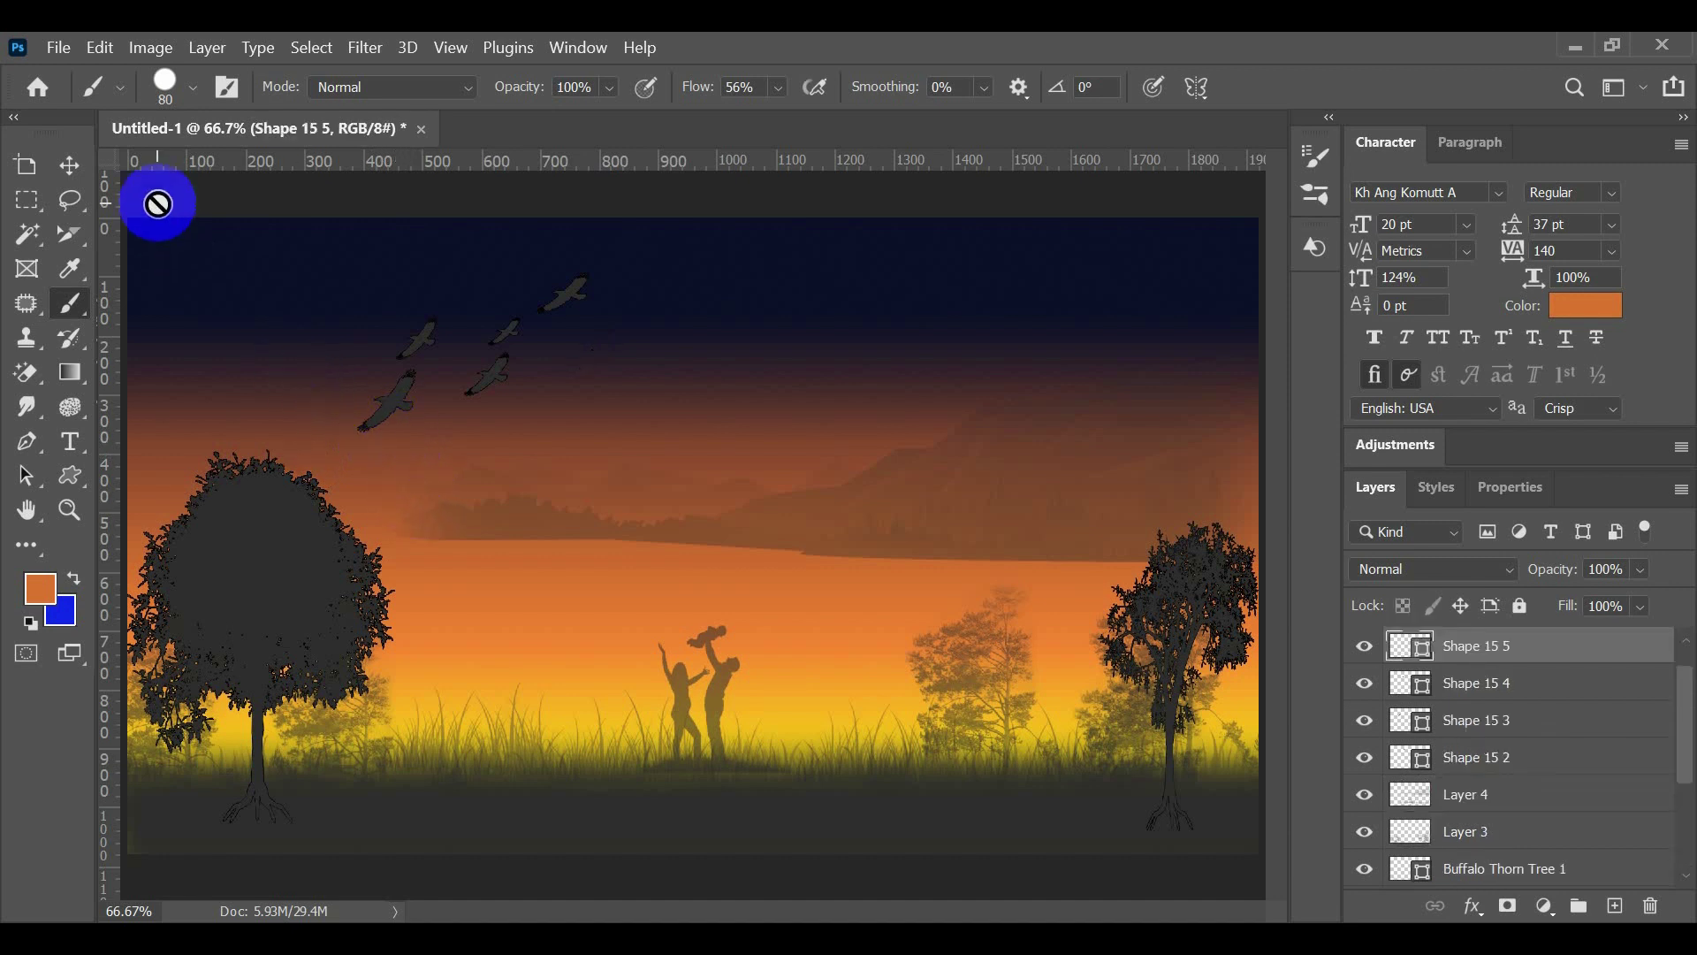
left_click(189, 88)
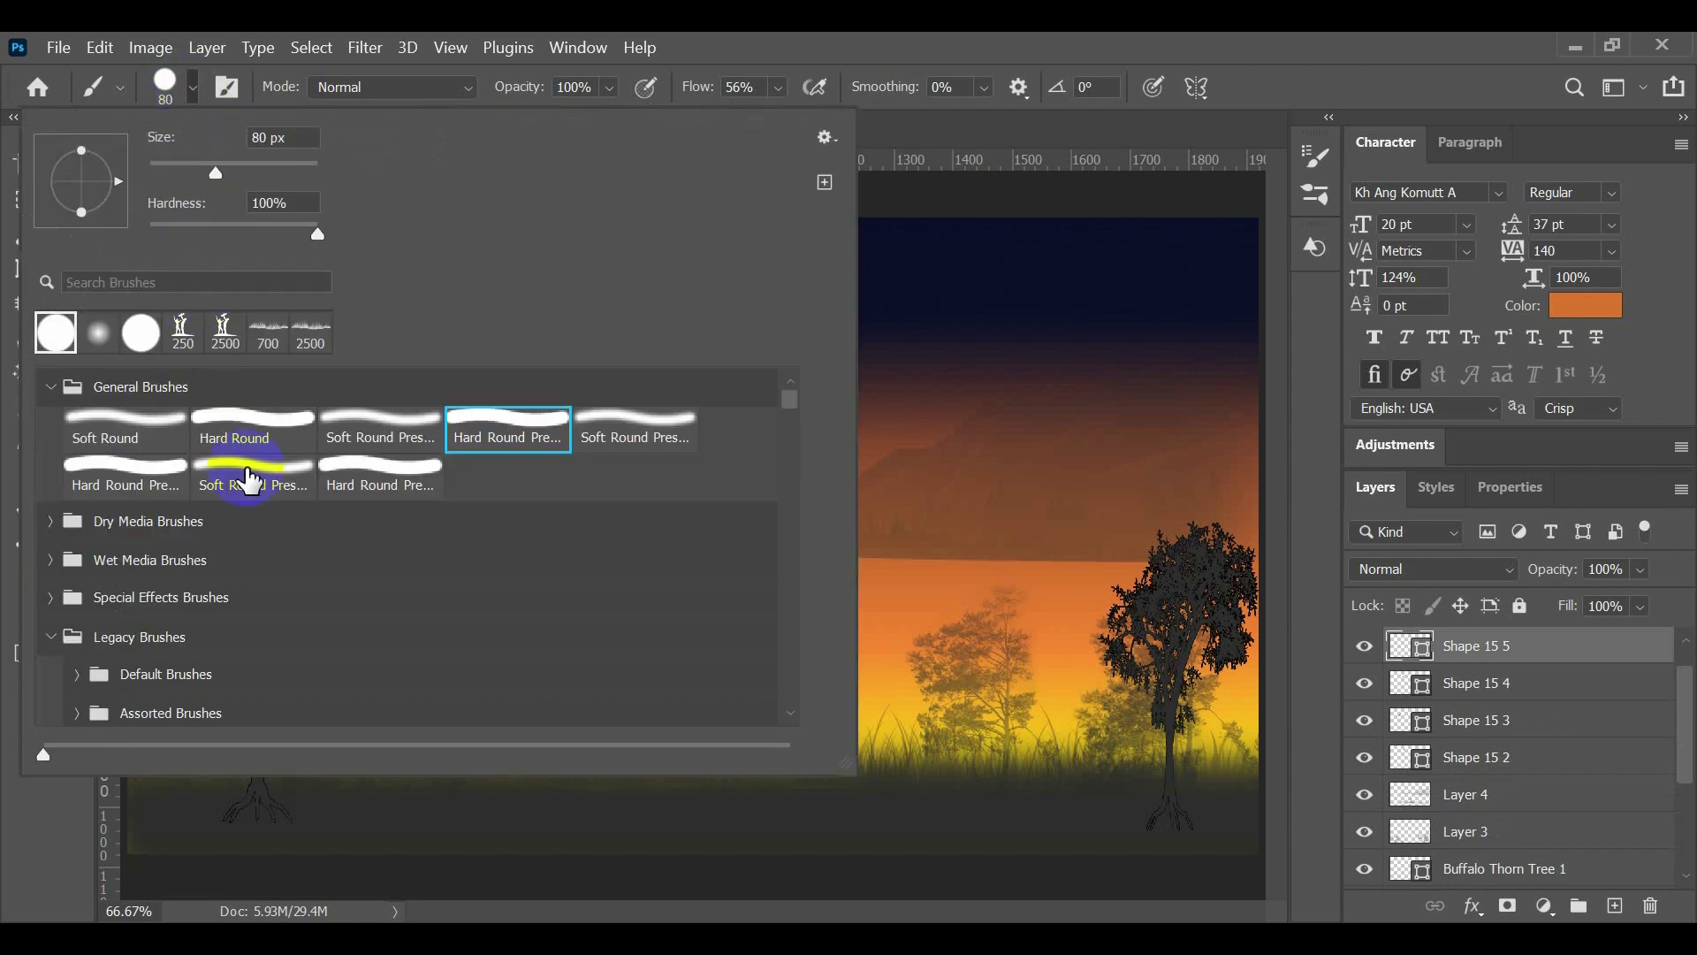
left_click(137, 477)
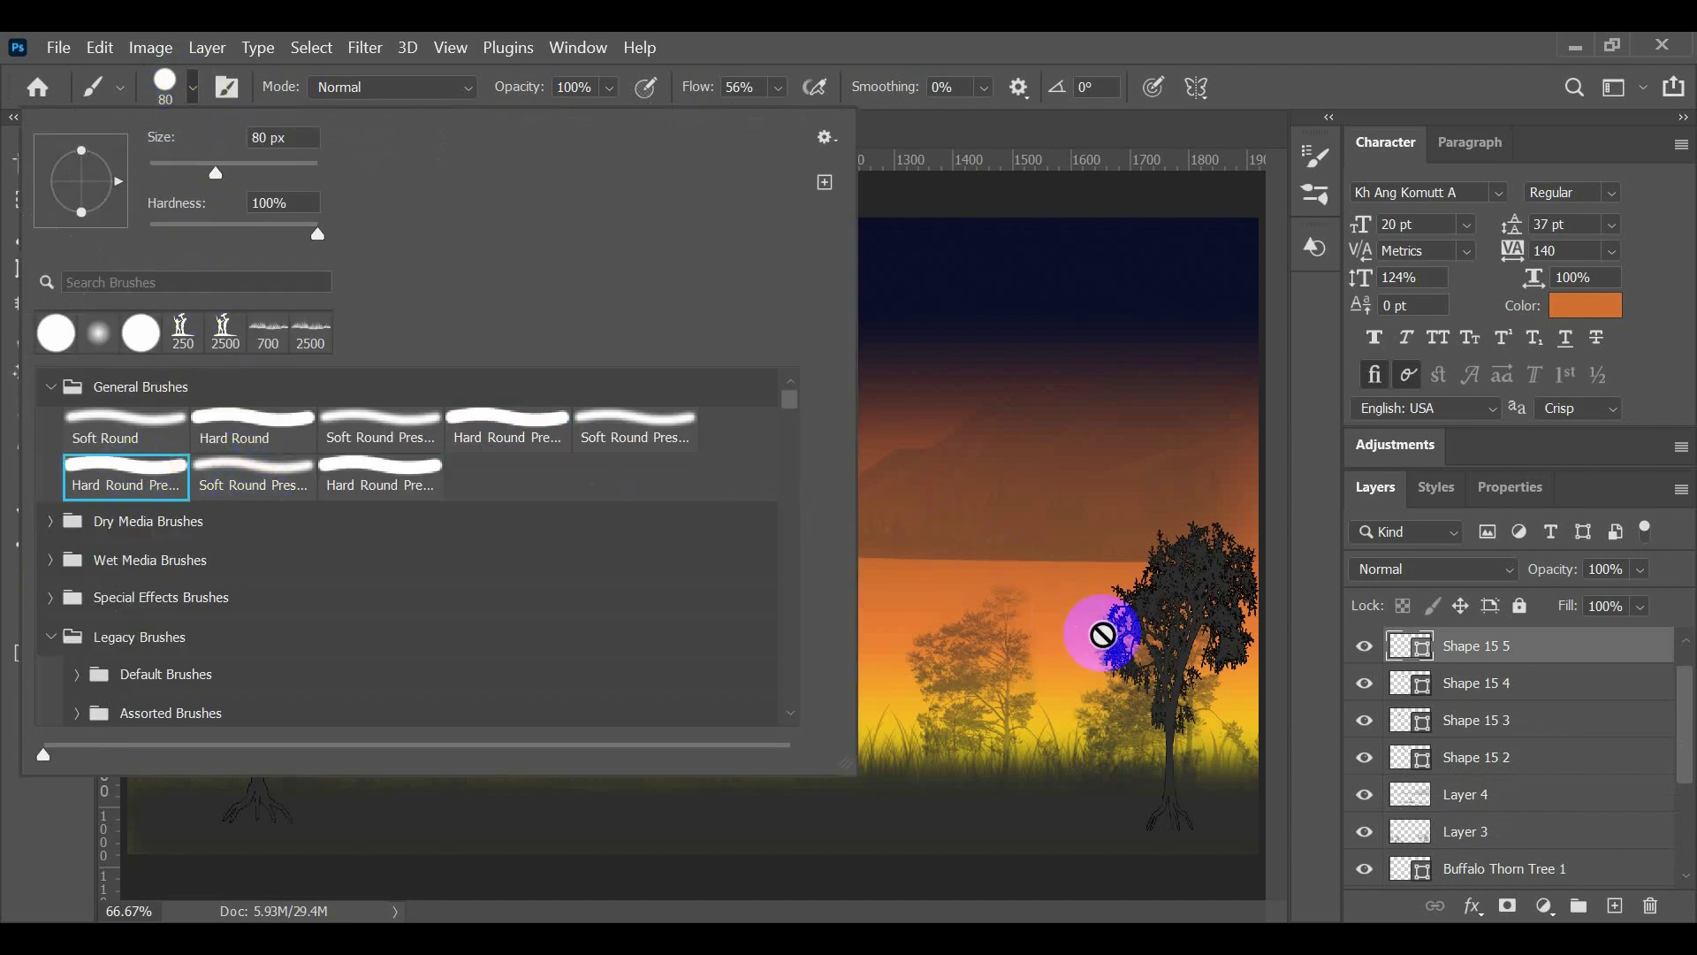
Step: Add a new layer above the bird shapes and try an orange dab beside the maple's crown, undoing the dab
left_click(1602, 908)
left_click(1601, 907)
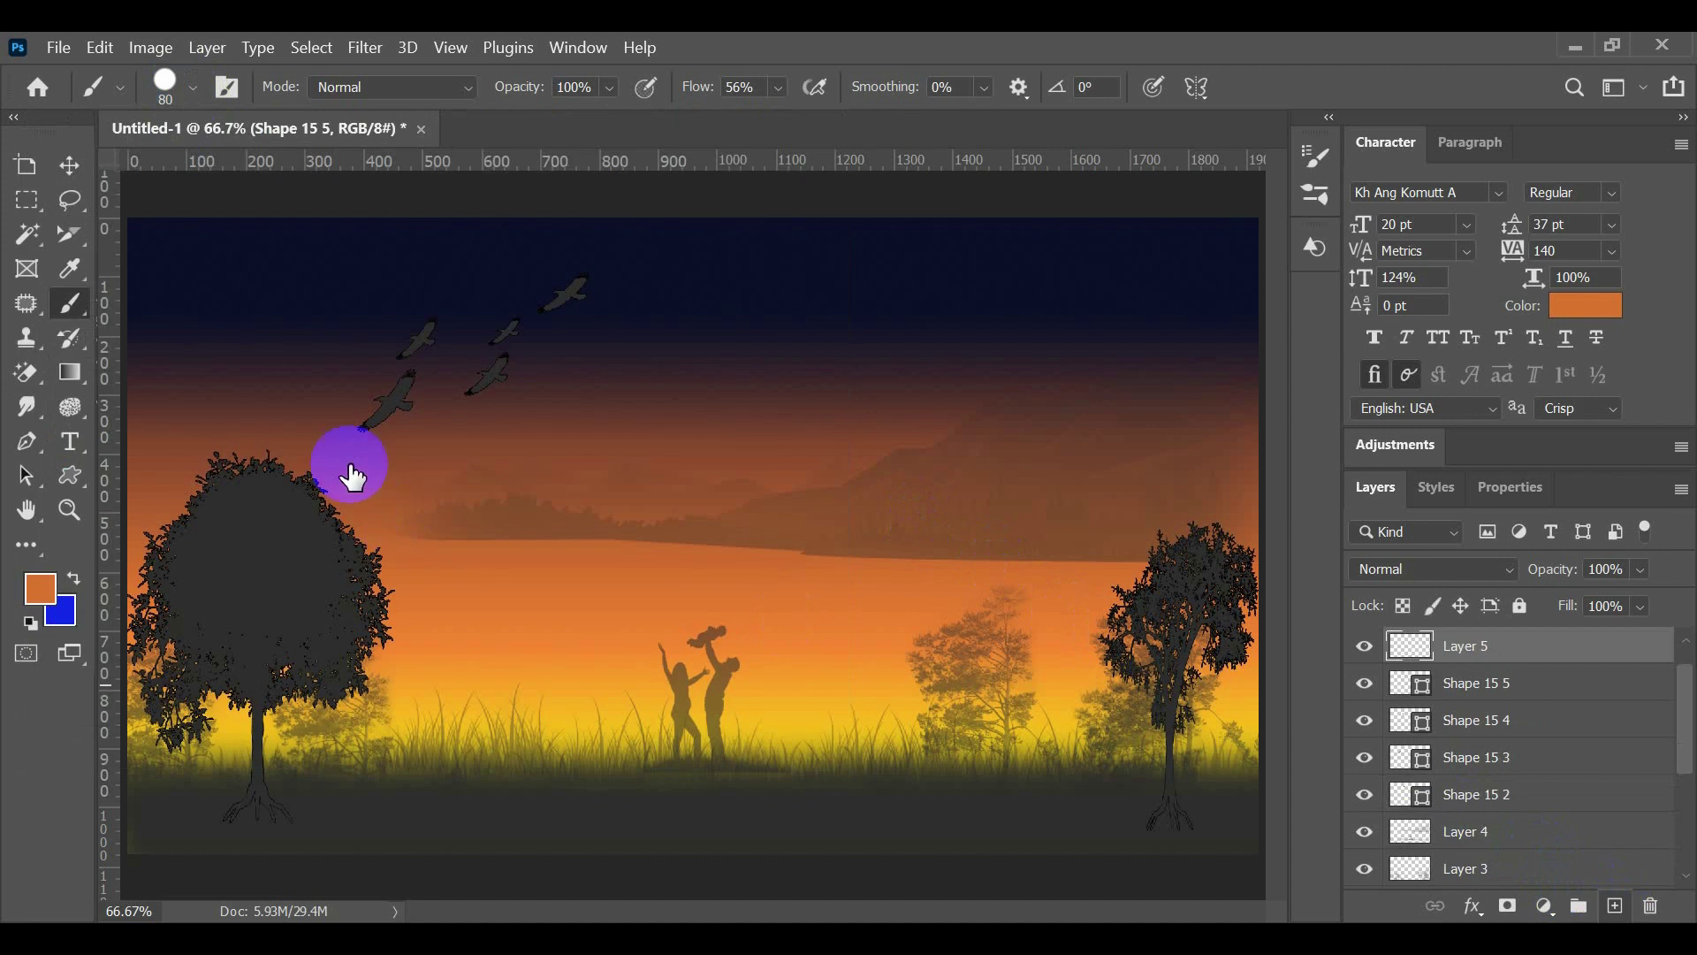
left_click(332, 454)
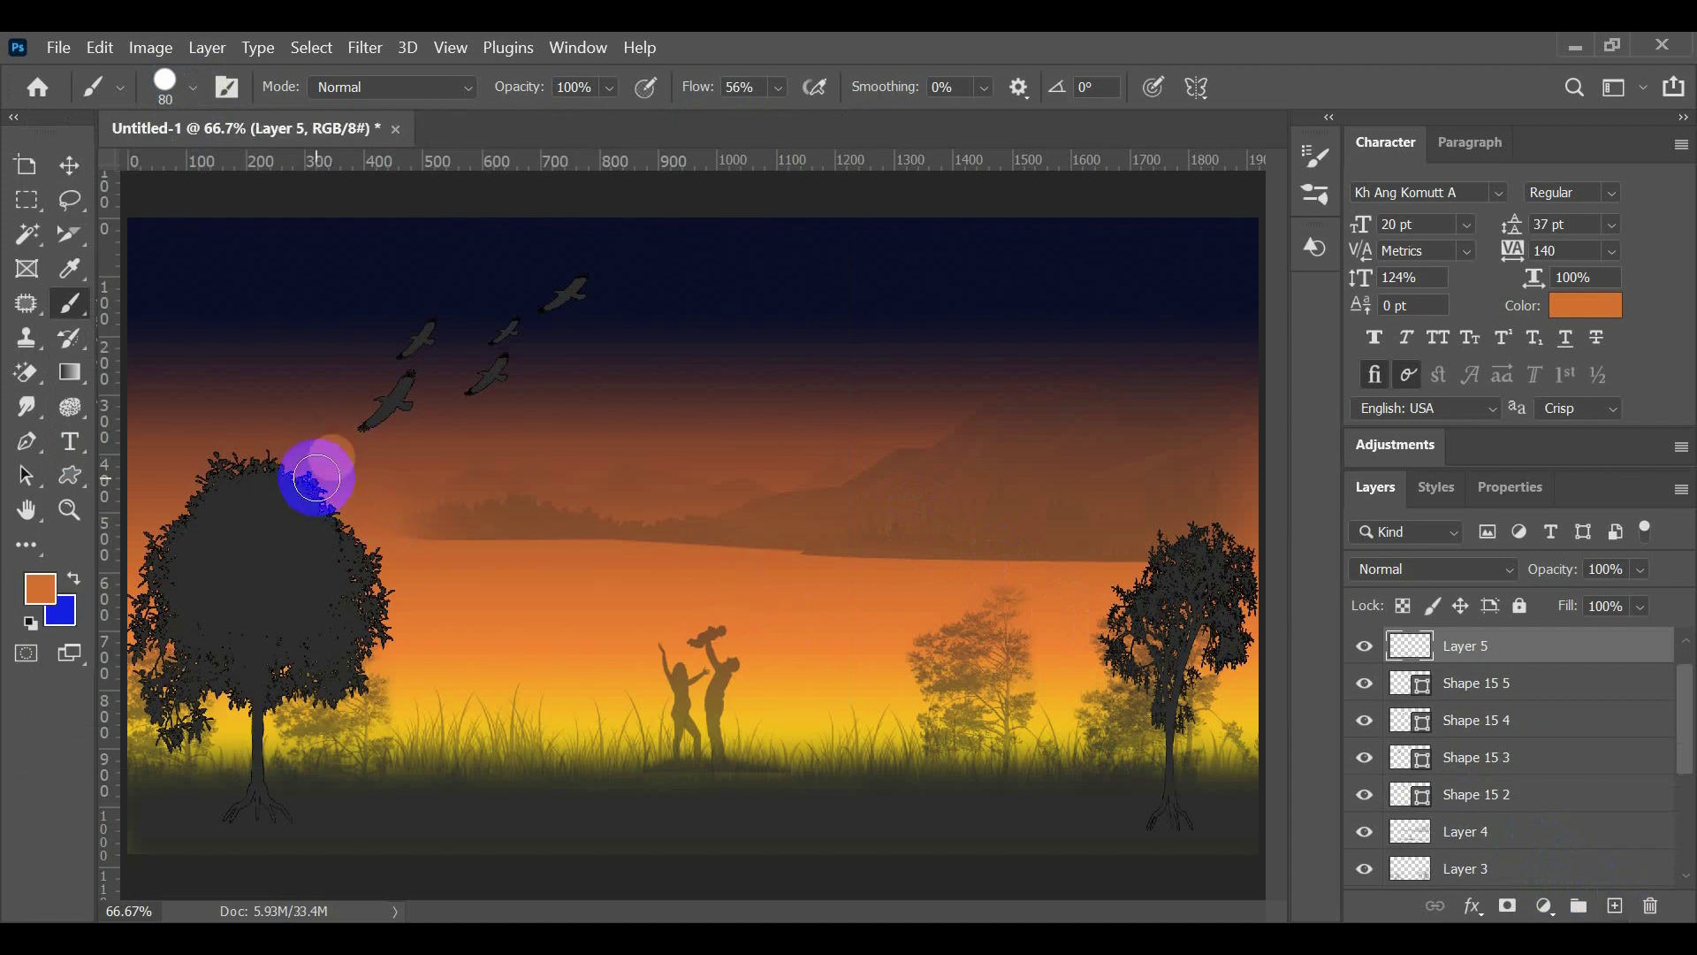
key("ctrl+z")
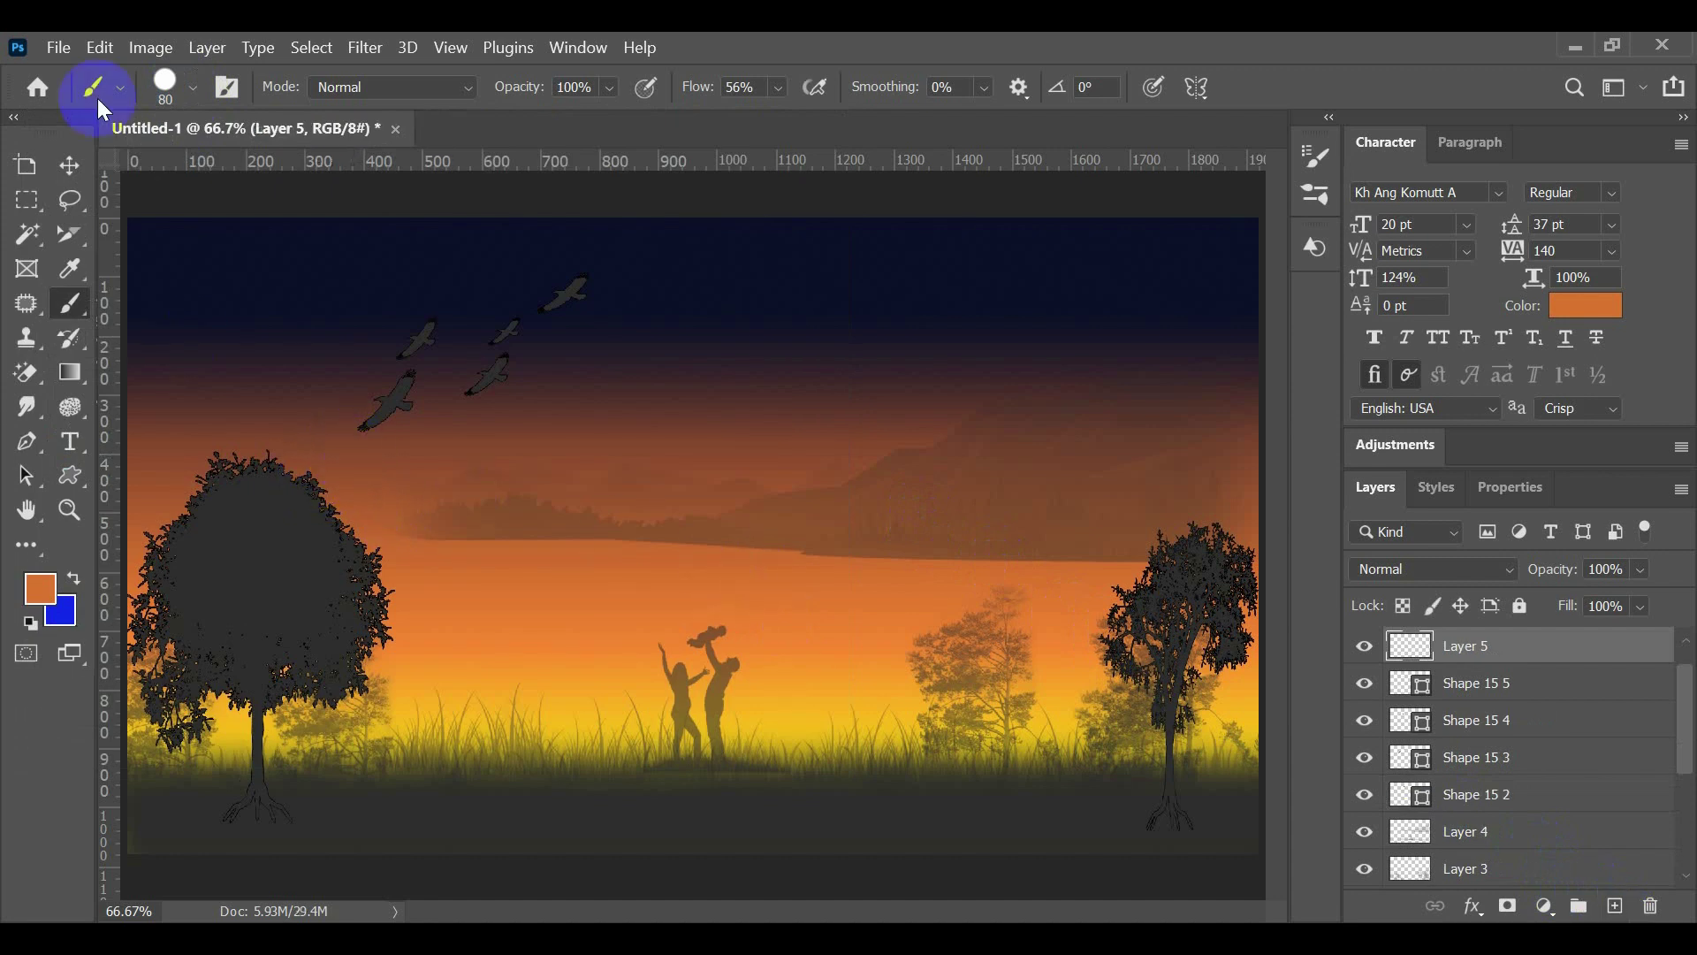
Step: Paint a soft orange sun disc beside the maple's crown using a Soft Round Pressure brush at 125 px with 0% hardness
left_click(193, 94)
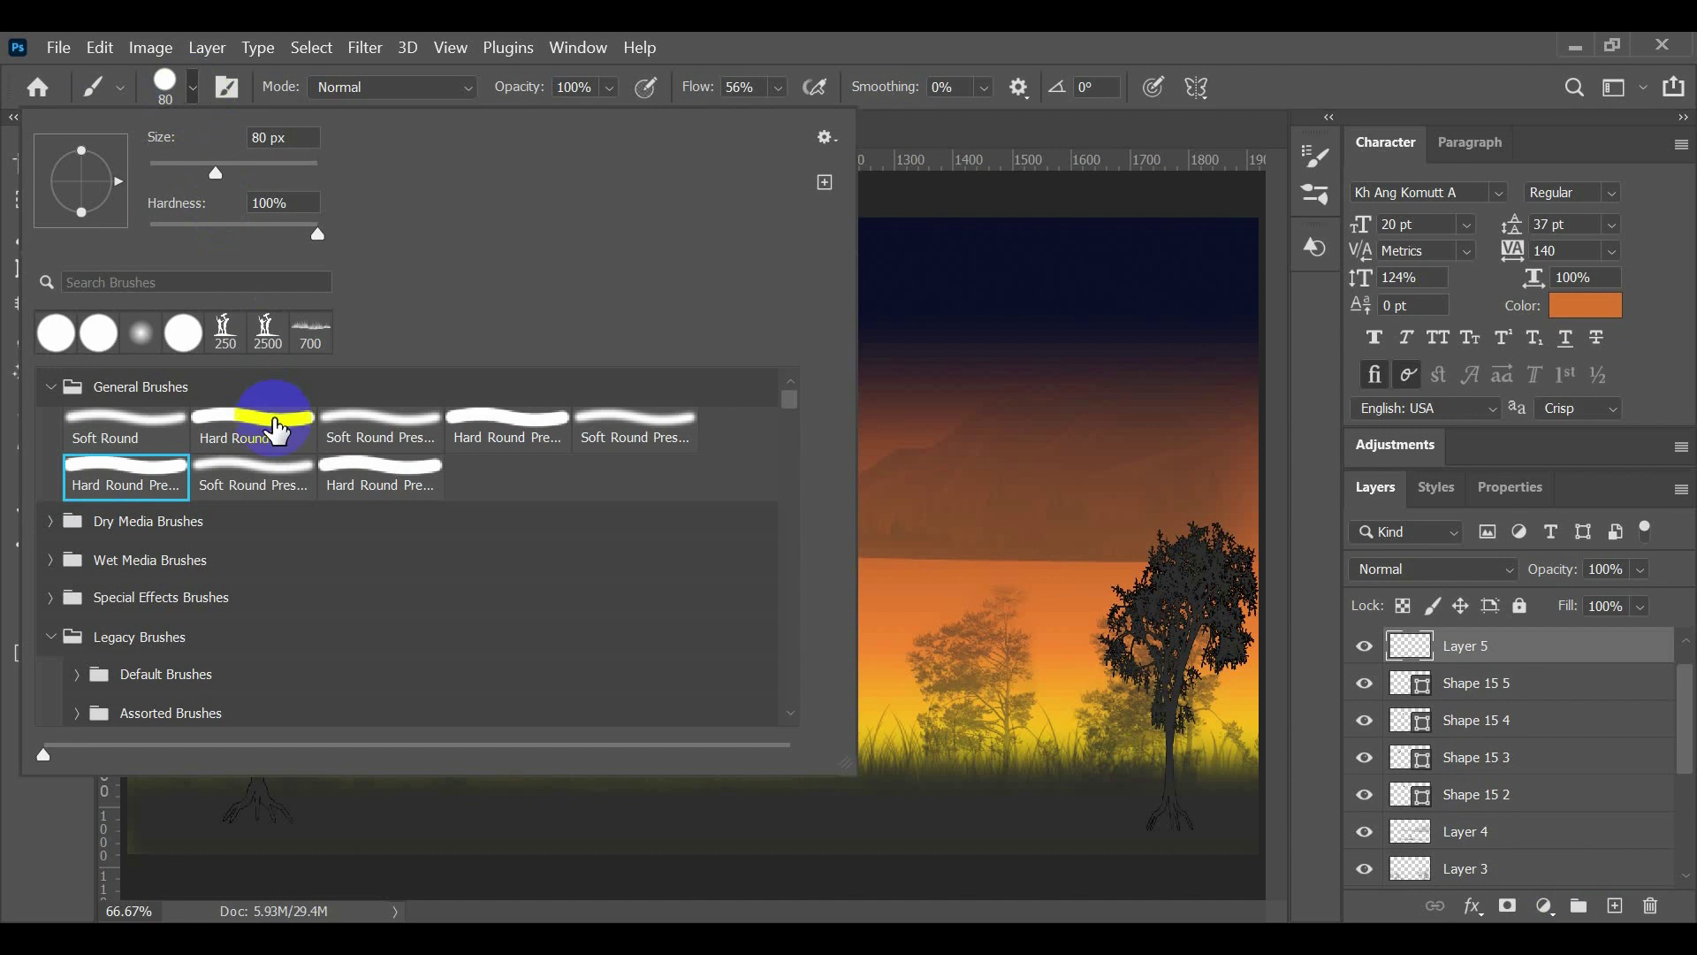
scroll(416, 504, "down", 1)
scroll(429, 509, "up", 1)
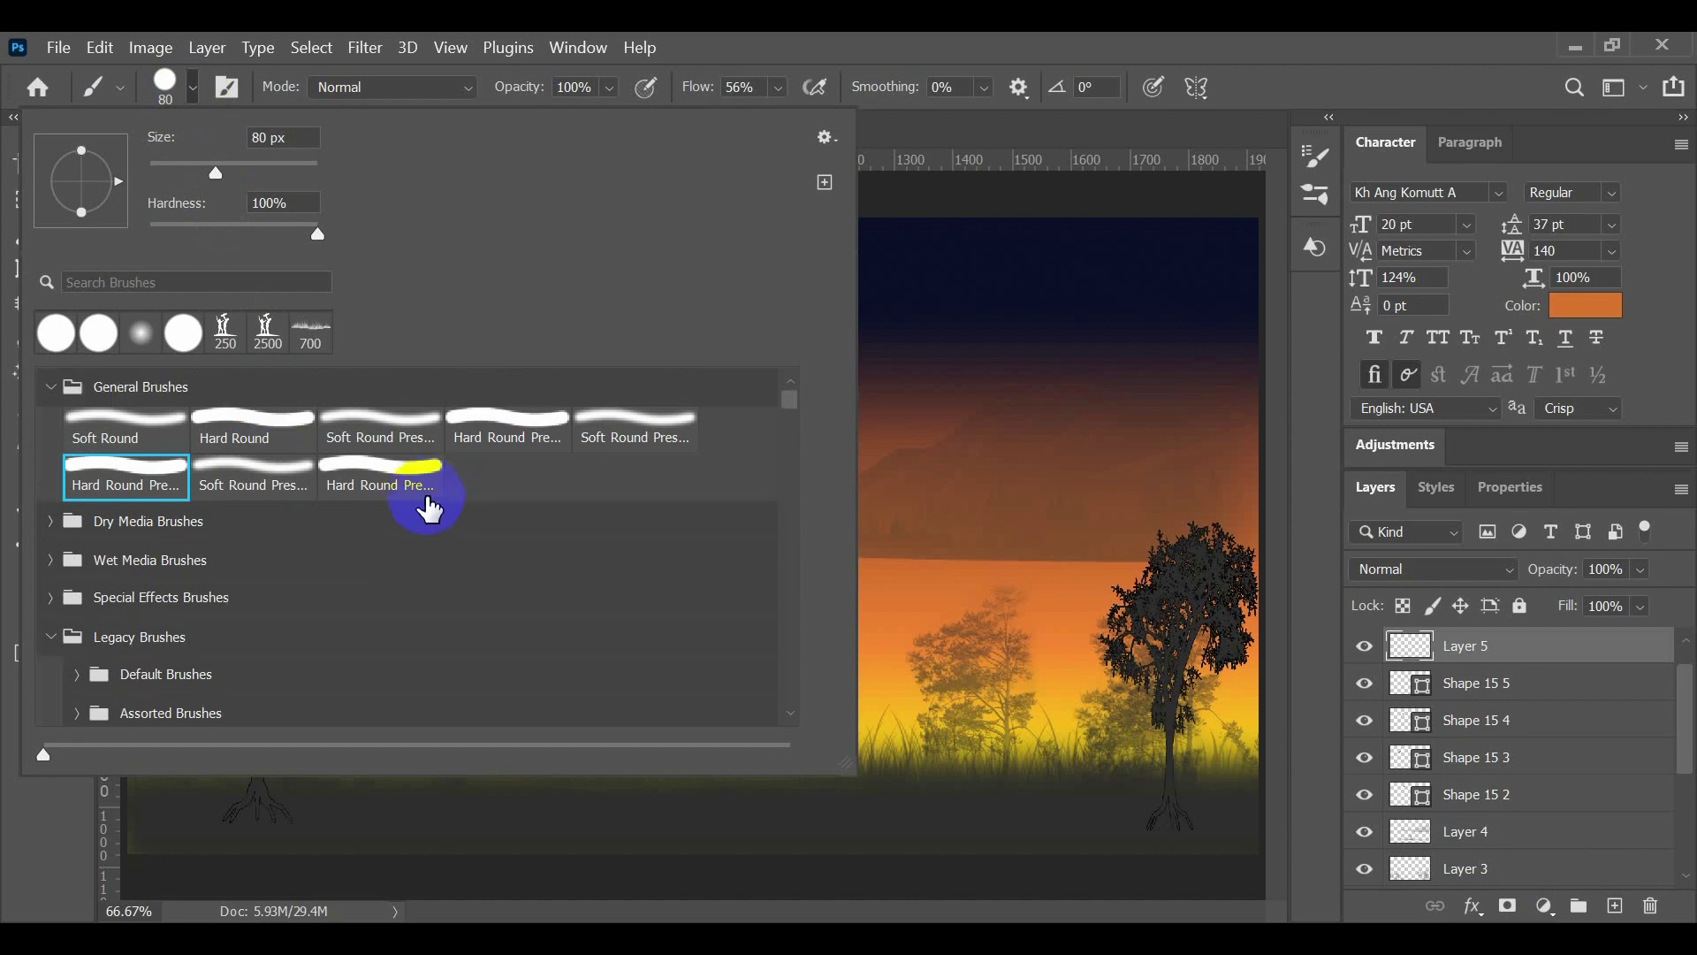
left_click(610, 414)
left_click(920, 476)
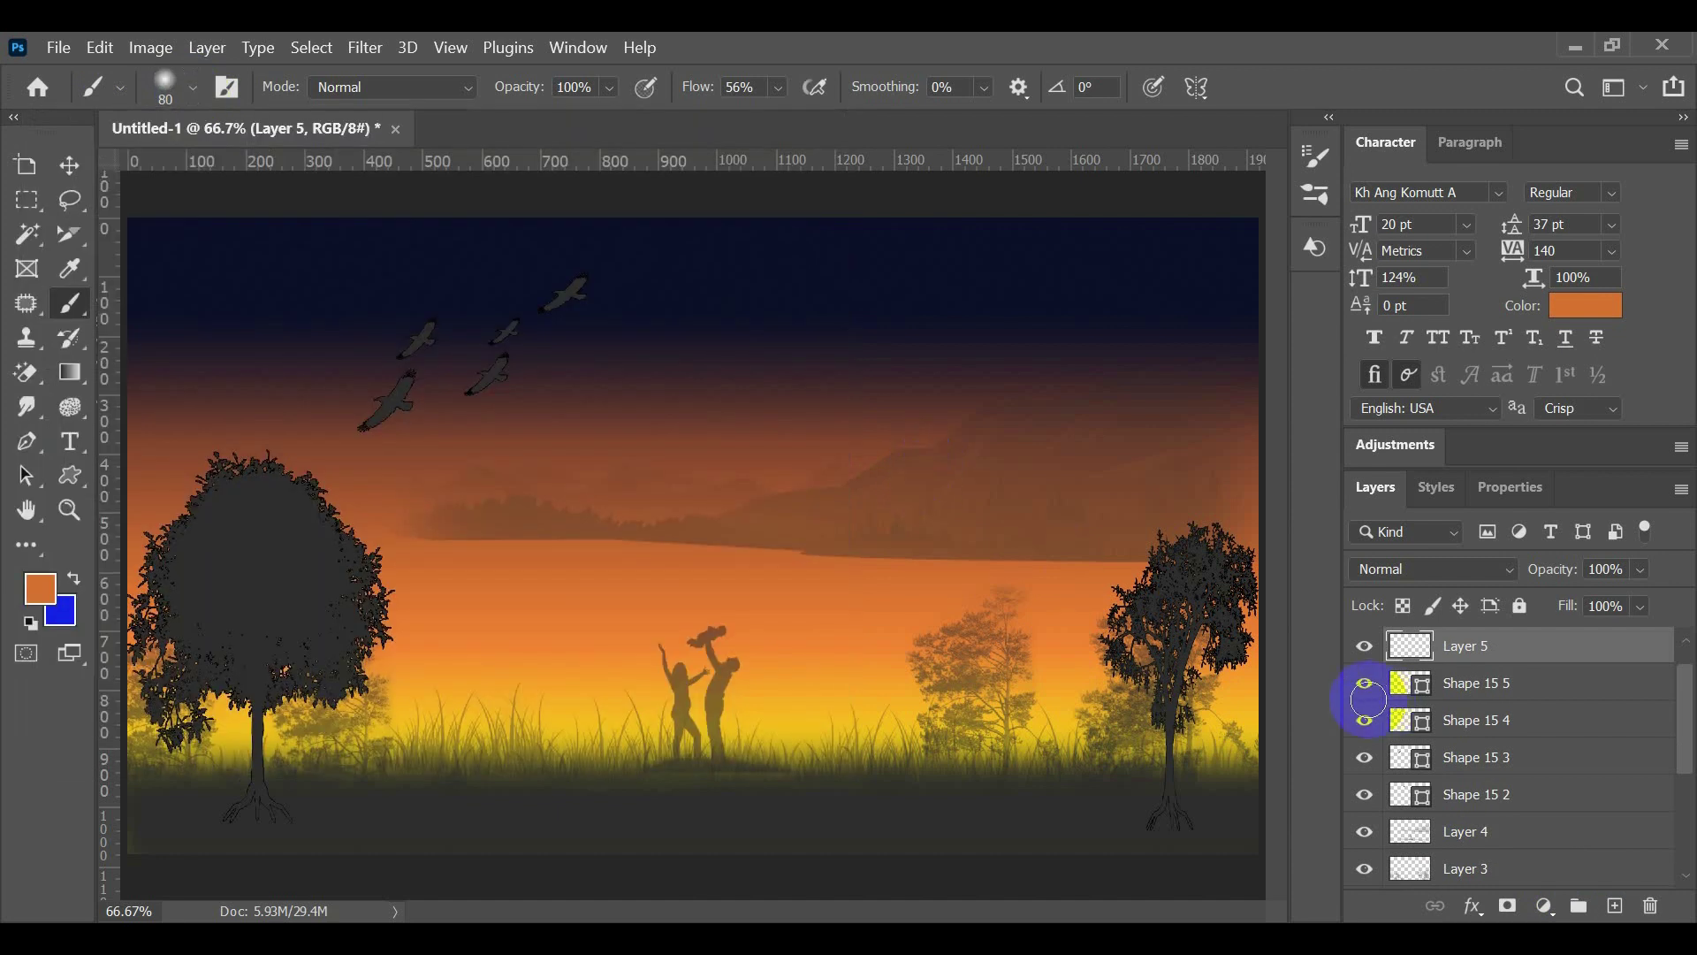
left_click(307, 470)
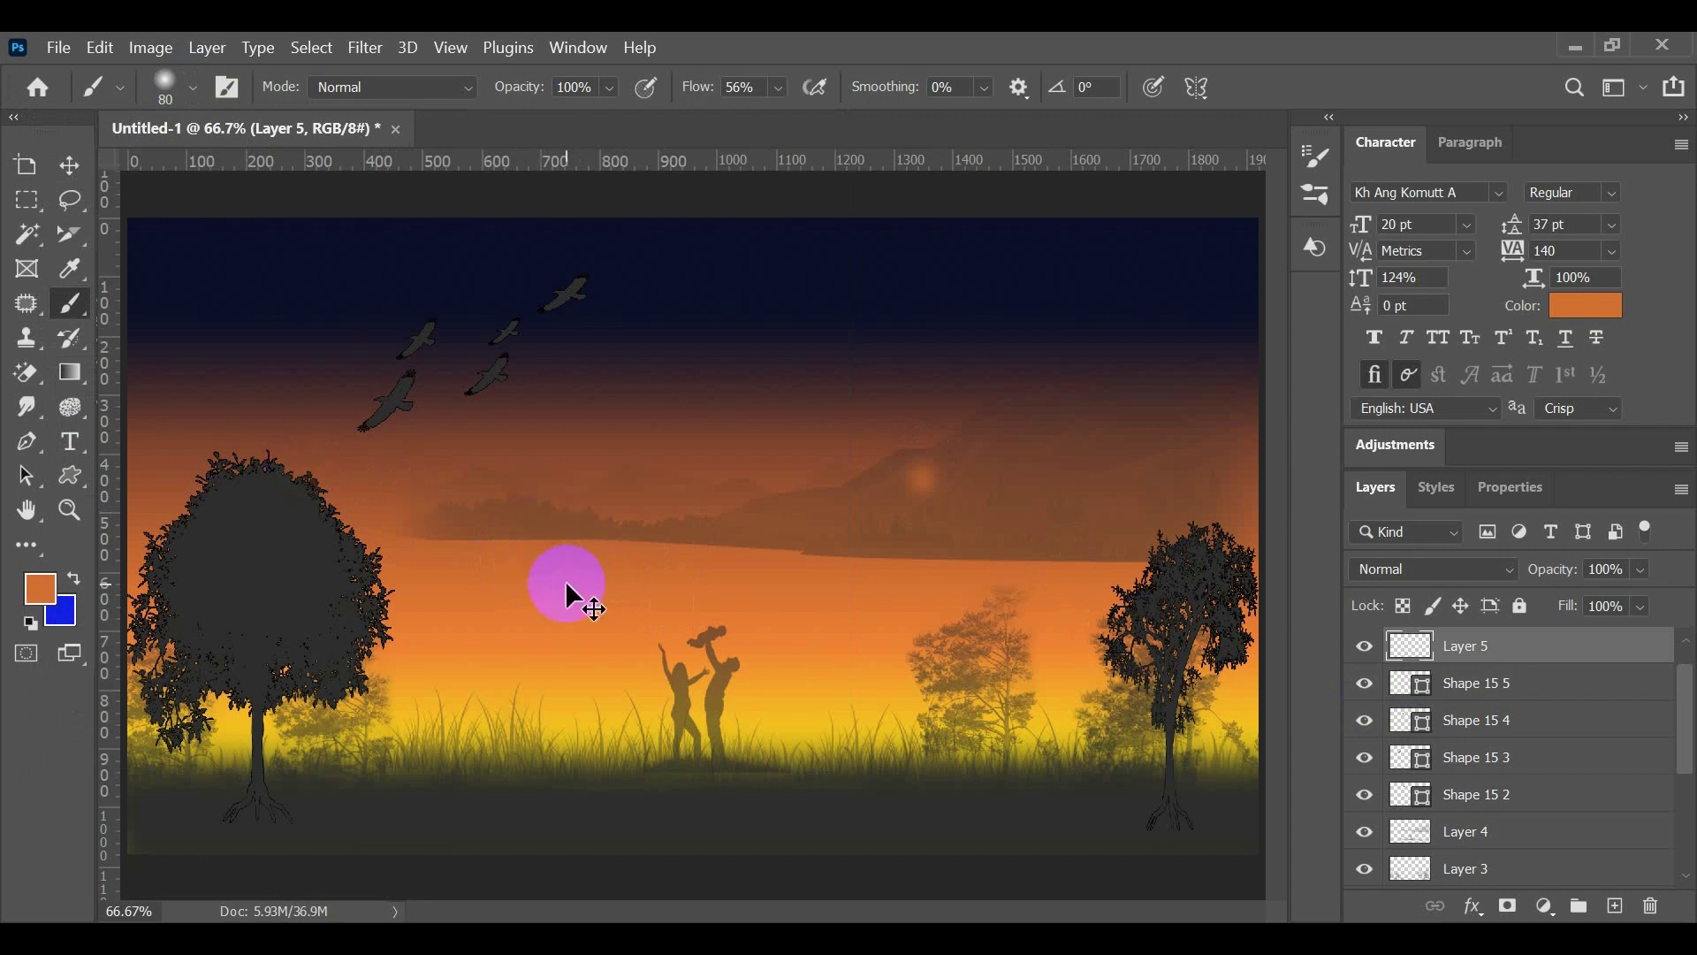
mouse_move(320, 460)
left_mouse_down()
mouse_move(299, 475)
mouse_move(356, 477)
left_mouse_up()
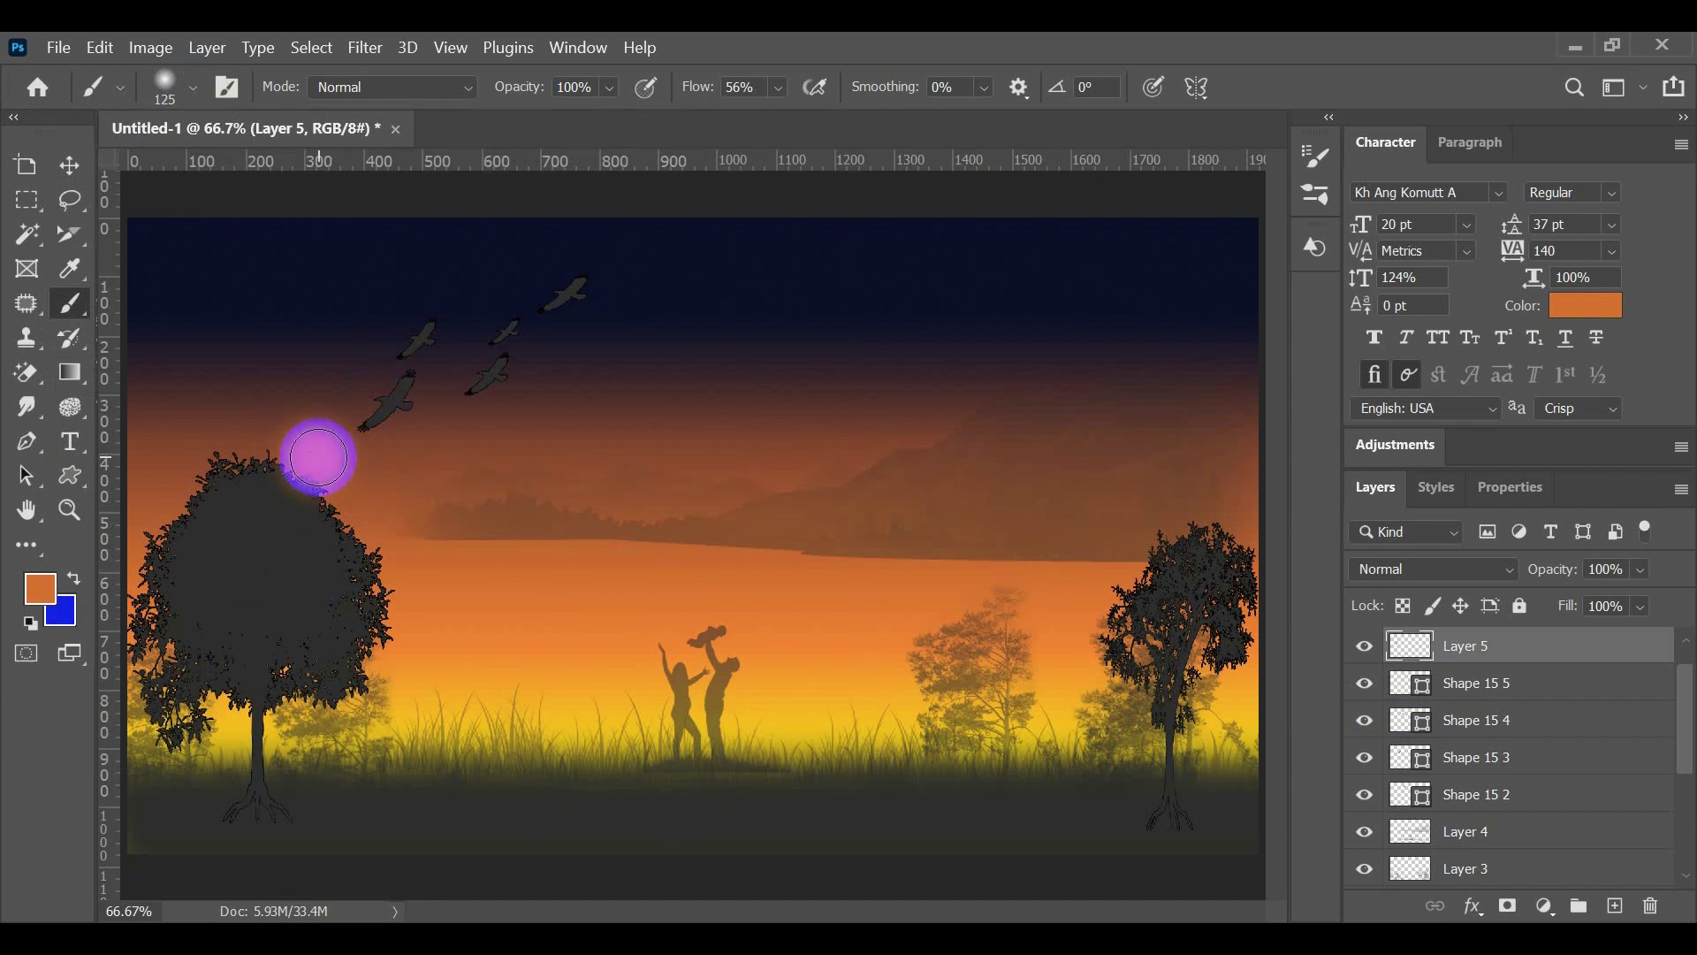
left_click_drag(318, 457, 325, 477)
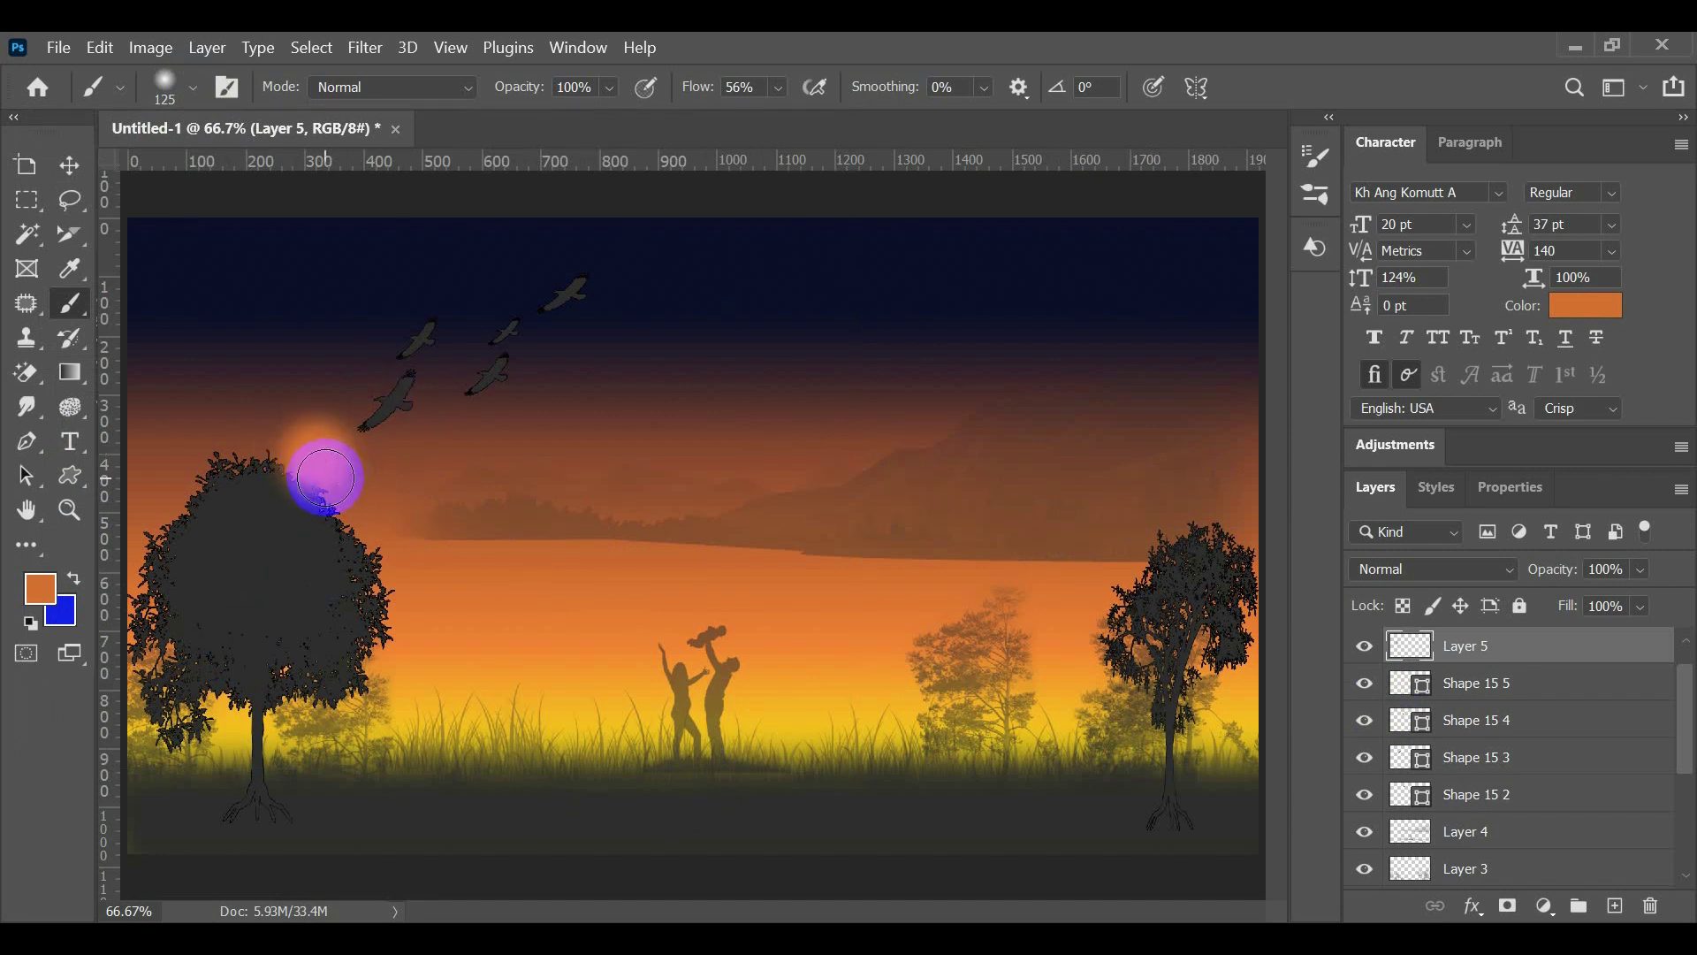
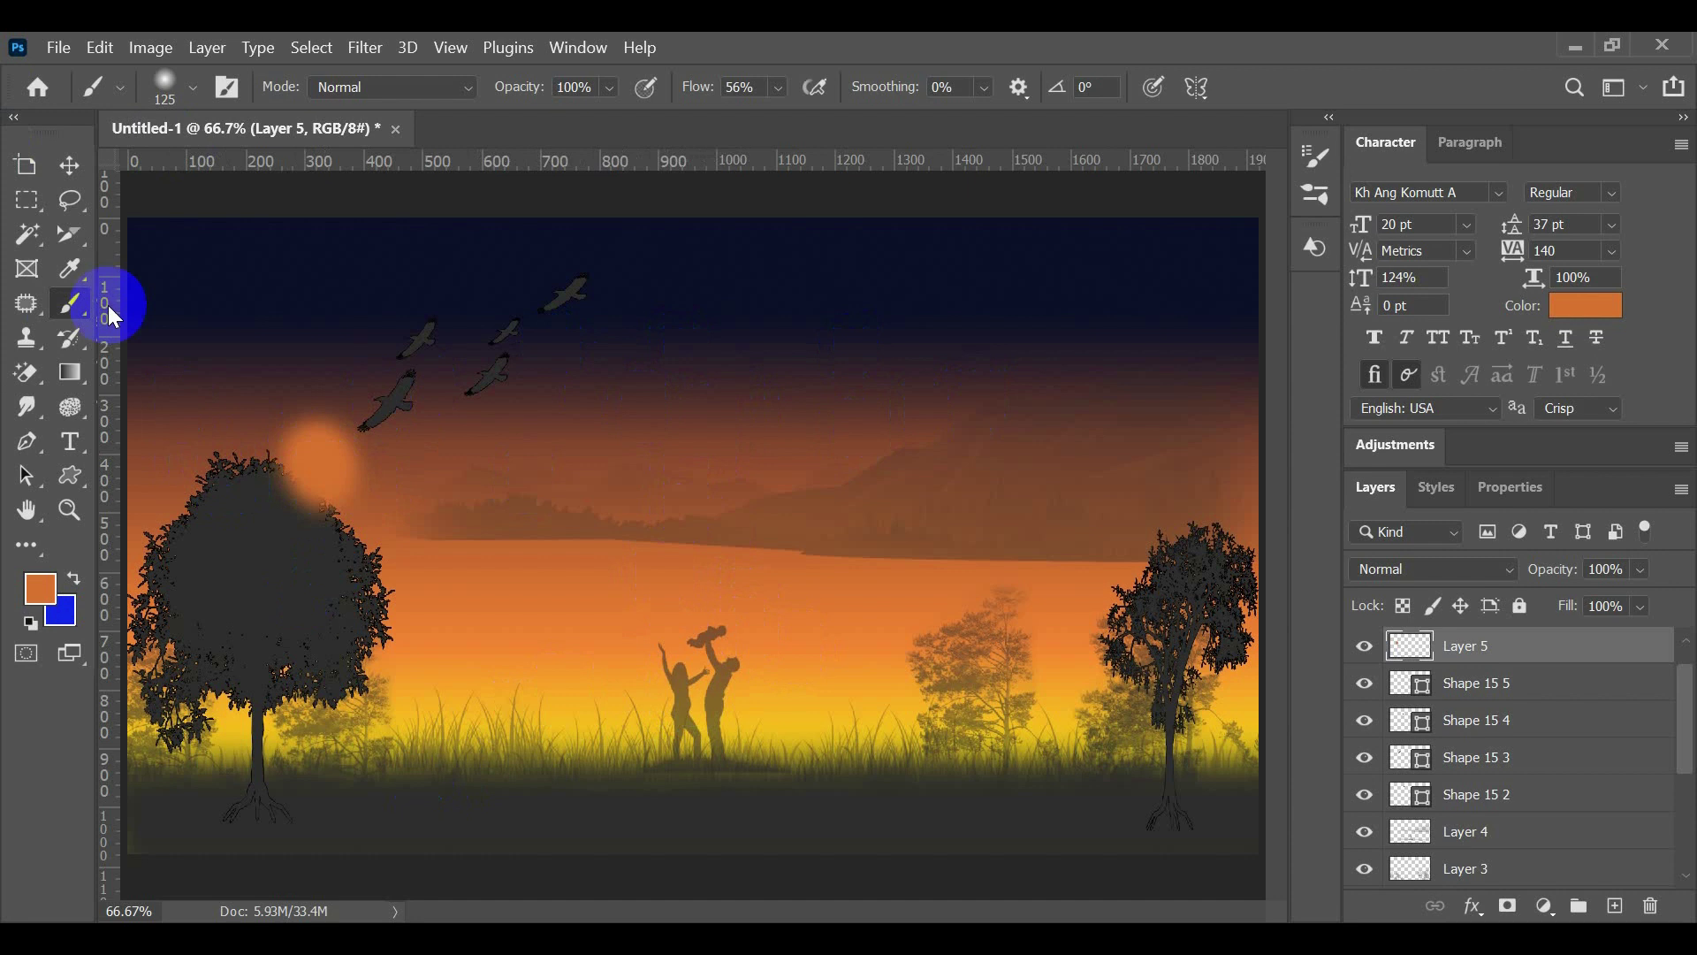
Step: Browse the brush library's folders for a suitable cloud brush set
left_click(192, 86)
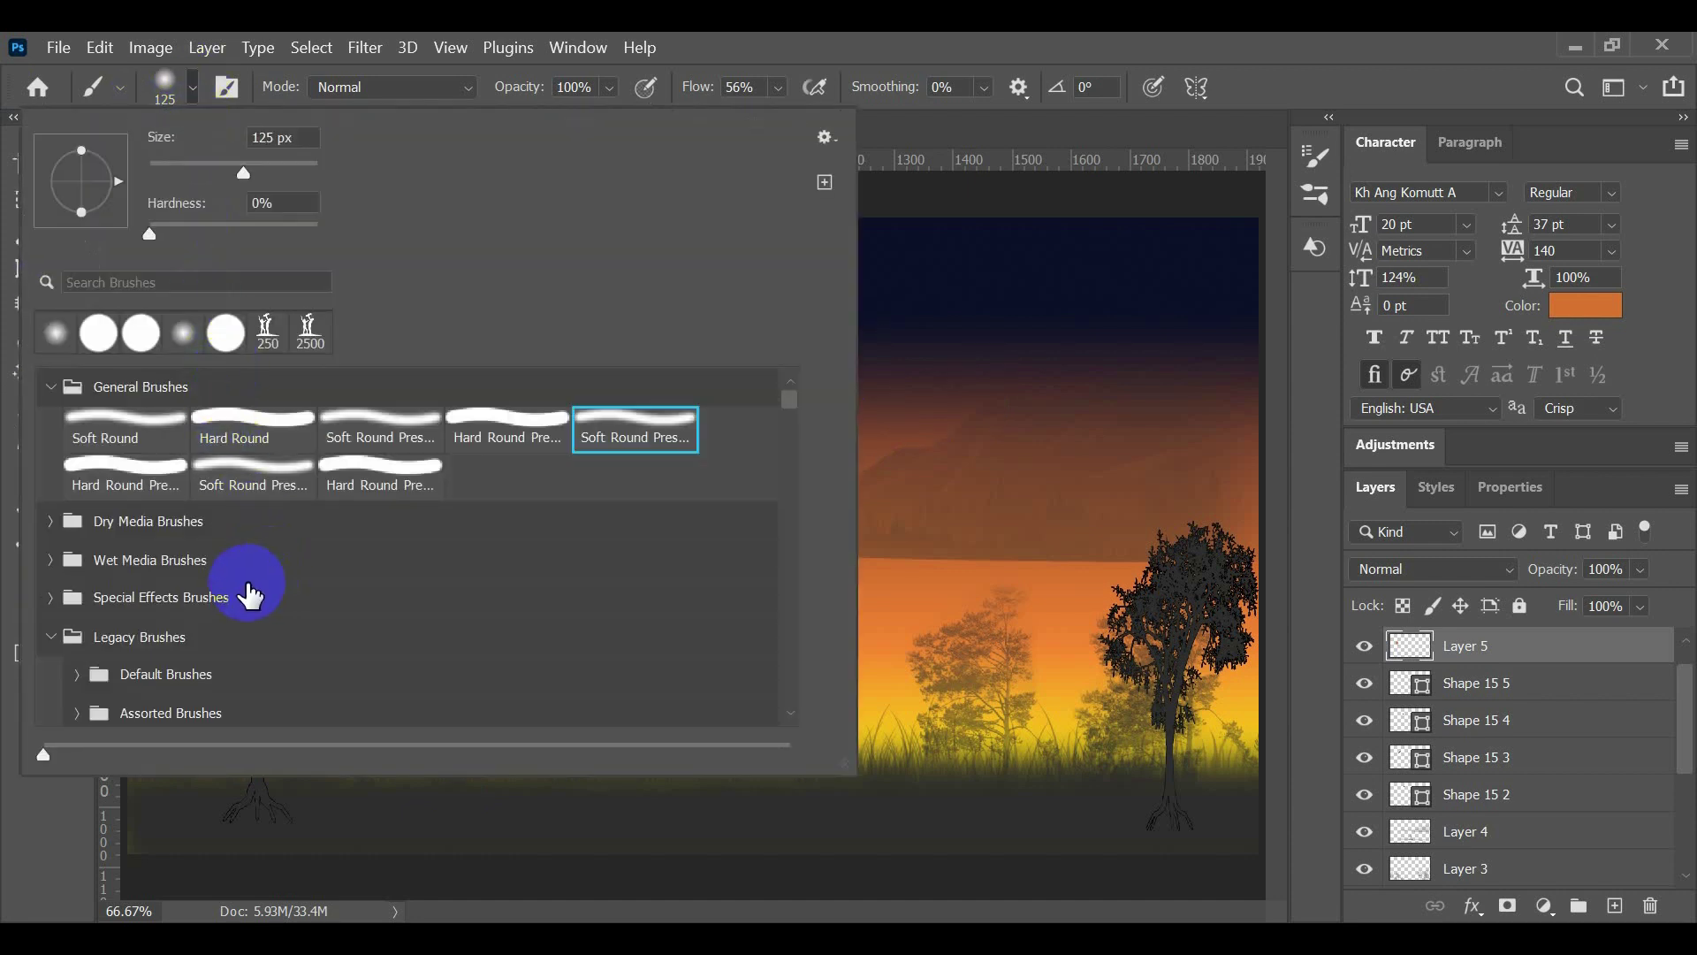
scroll(249, 585, "down", 3)
scroll(257, 589, "down", 3)
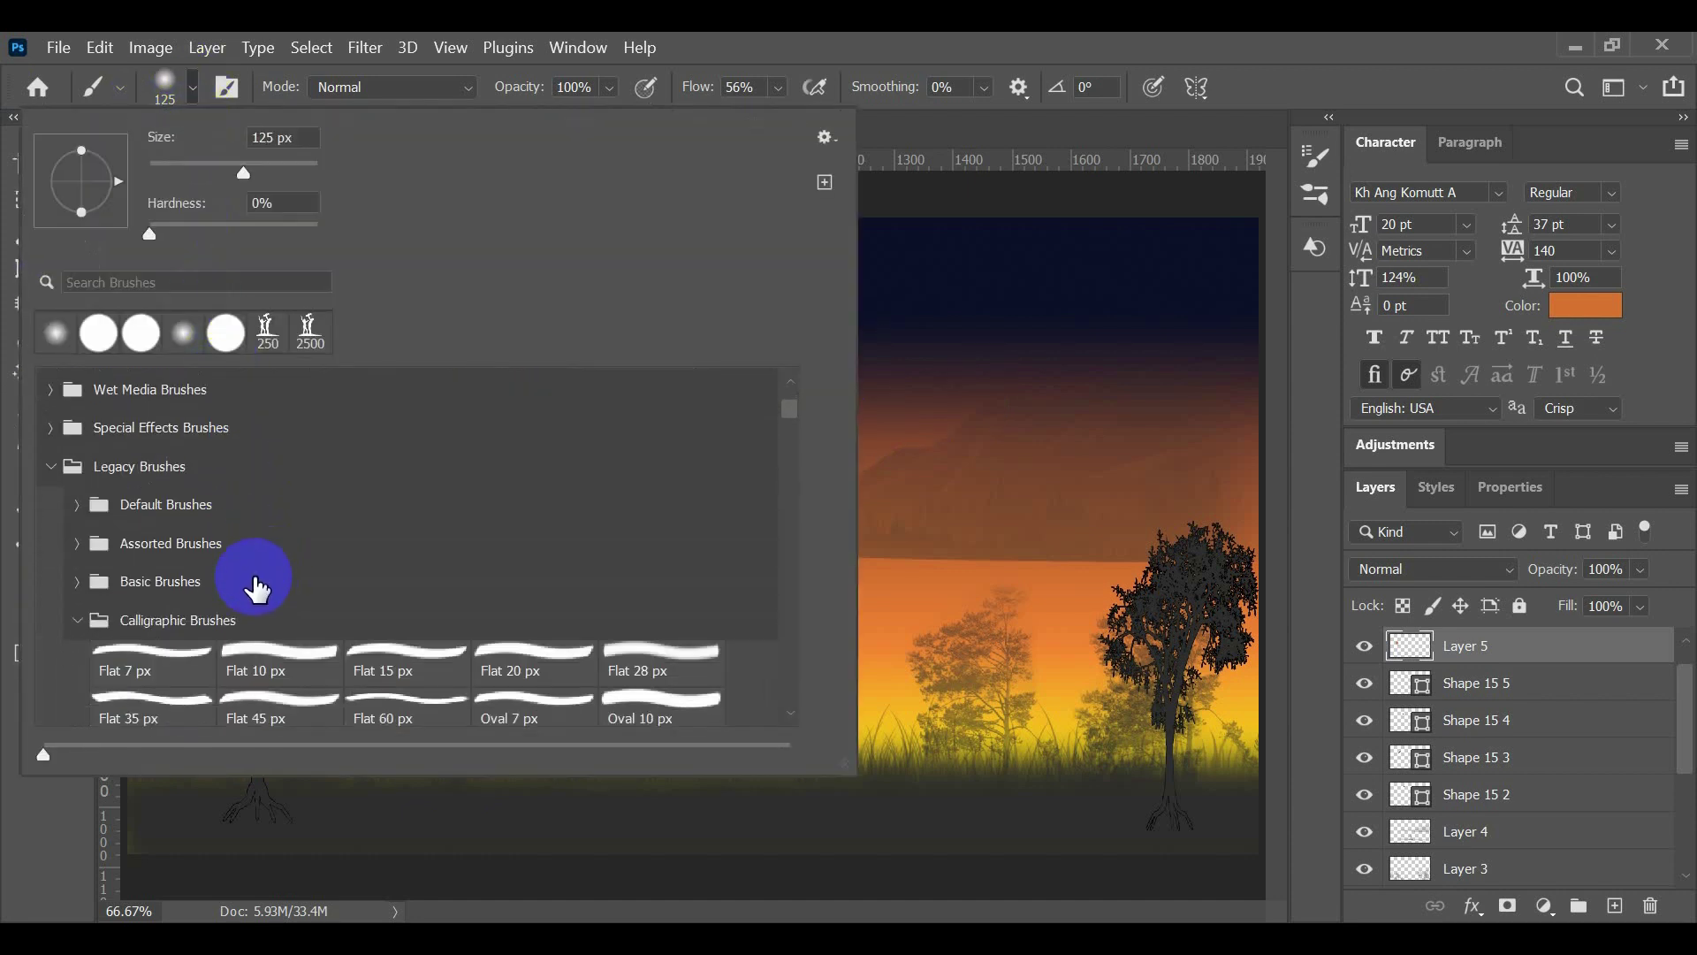
scroll(265, 582, "down", 8)
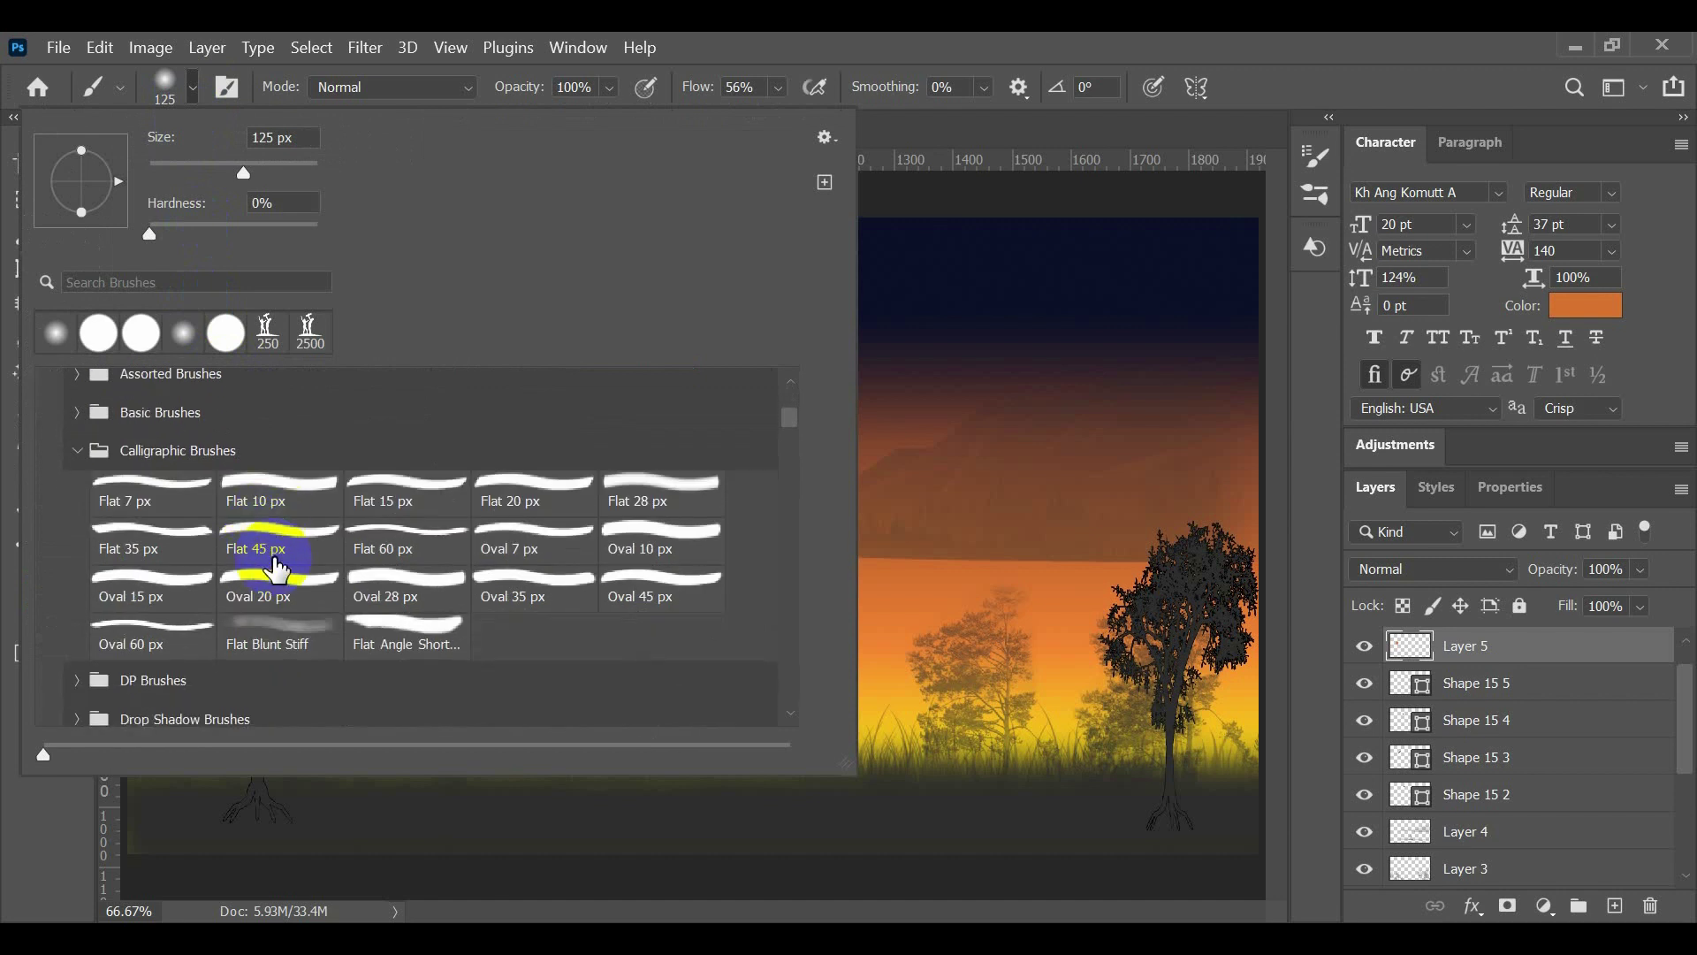
scroll(283, 563, "down", 8)
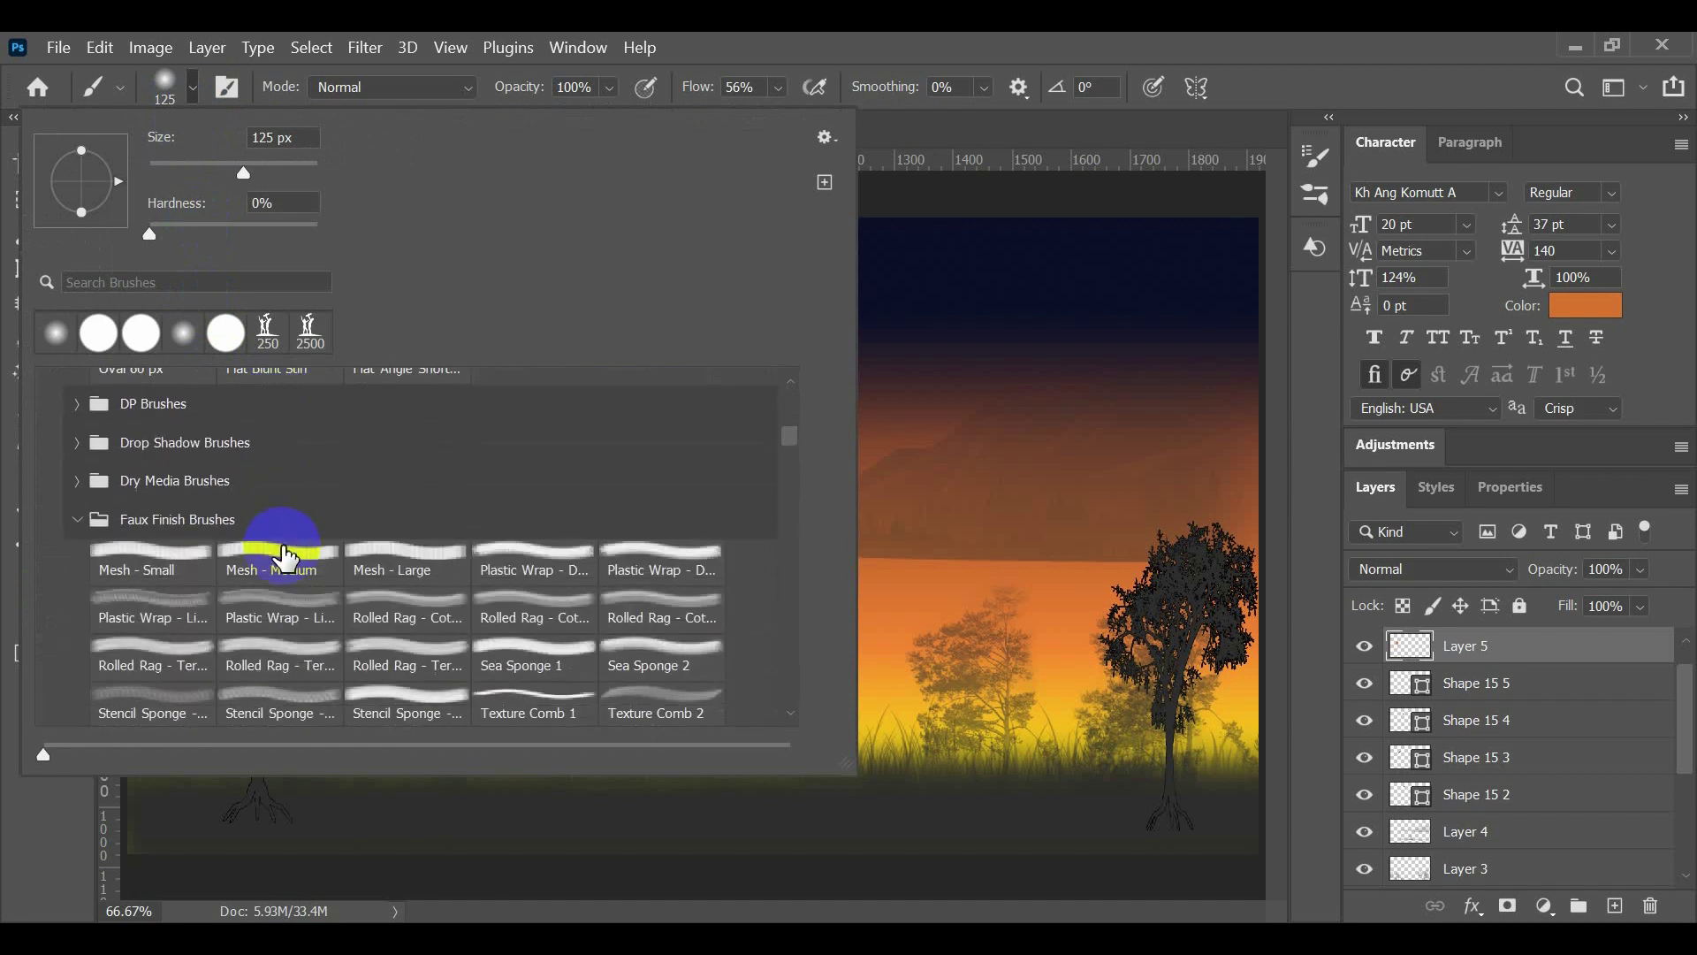
scroll(285, 559, "down", 9)
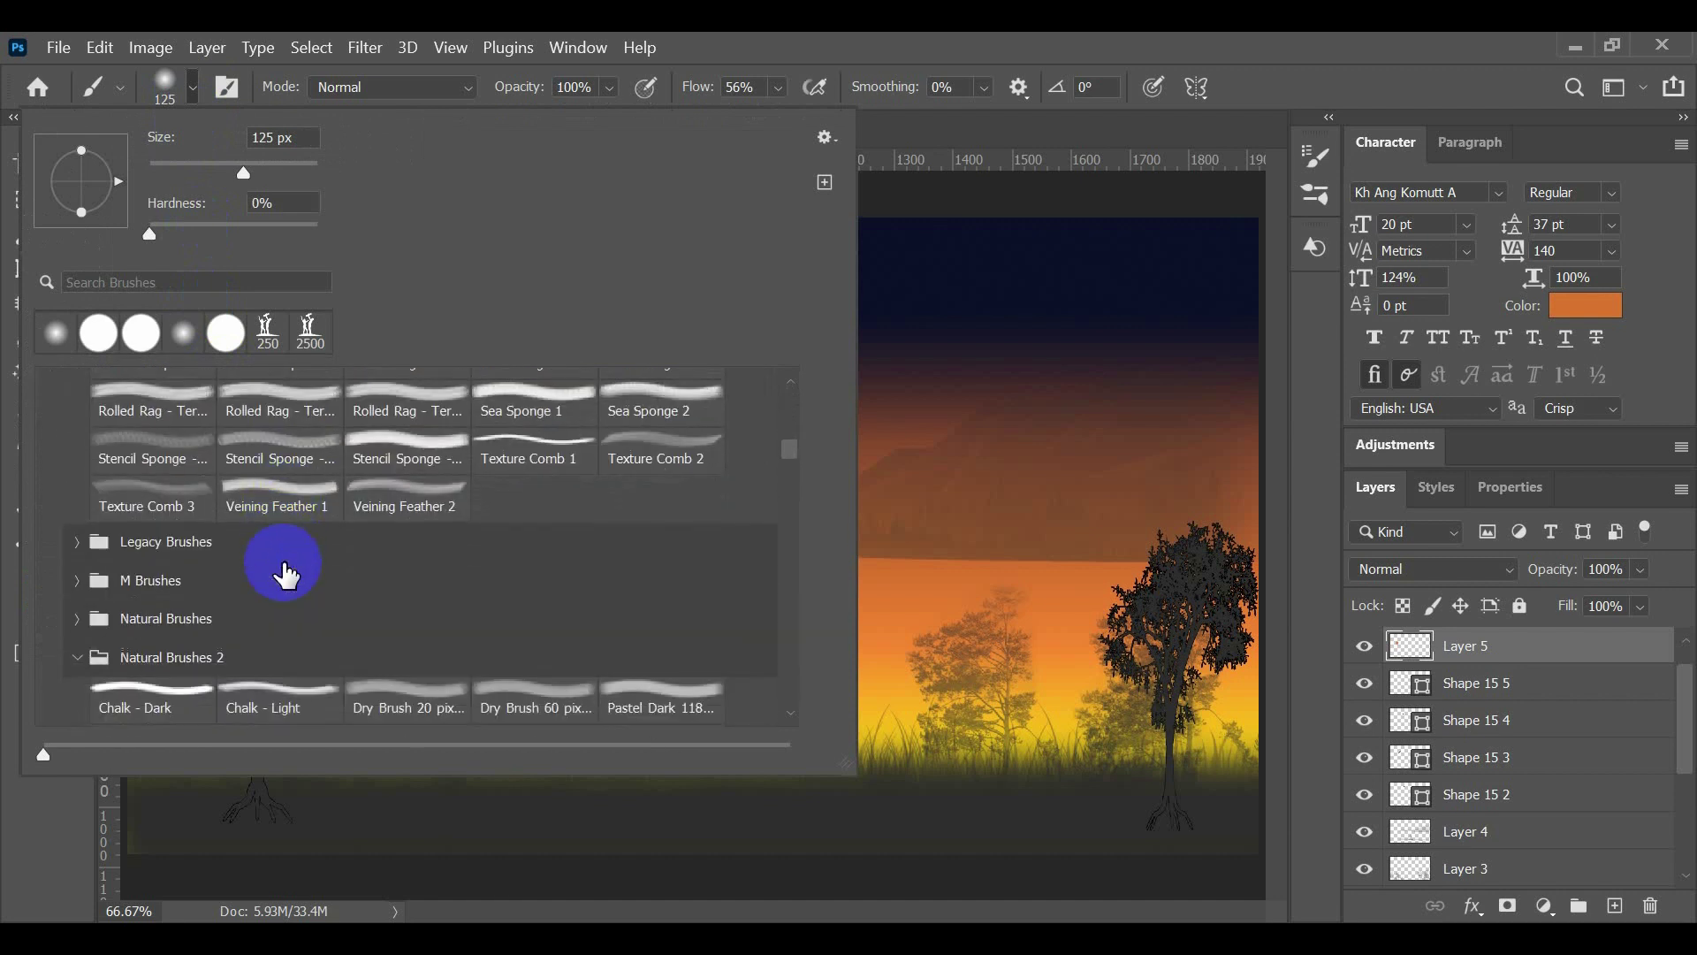
scroll(285, 576, "down", 9)
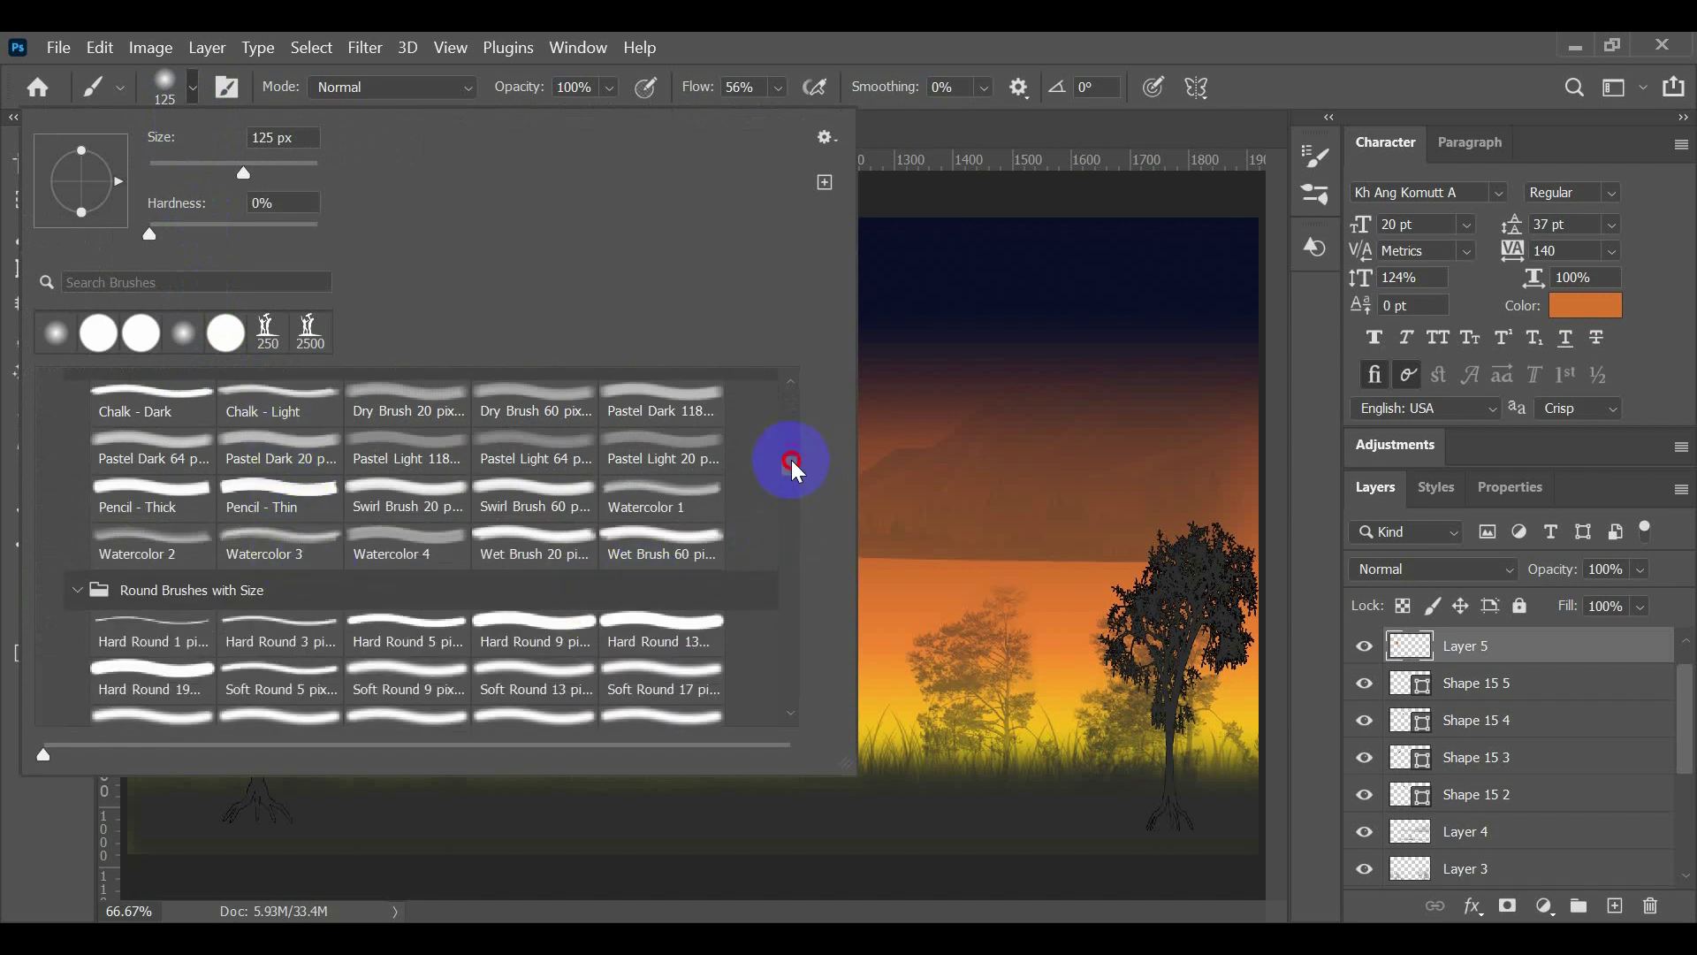
mouse_move(792, 460)
left_mouse_down()
mouse_move(783, 637)
mouse_move(800, 677)
left_mouse_up()
scroll(177, 491, "up", 4)
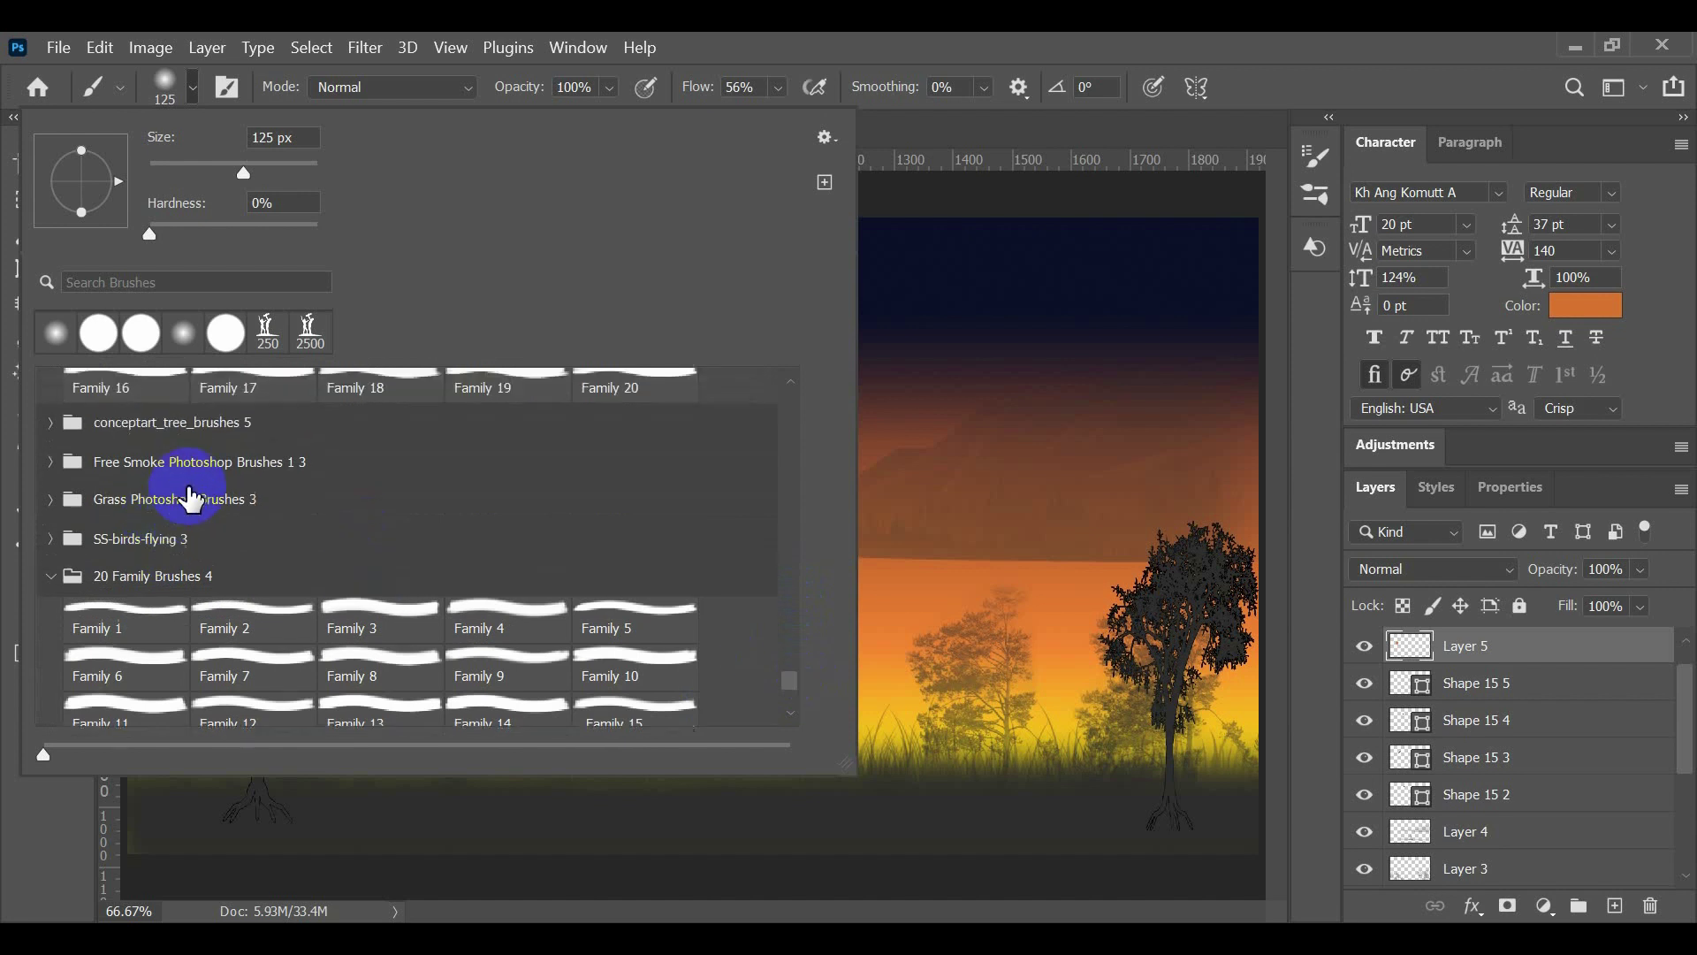
scroll(196, 500, "down", 6)
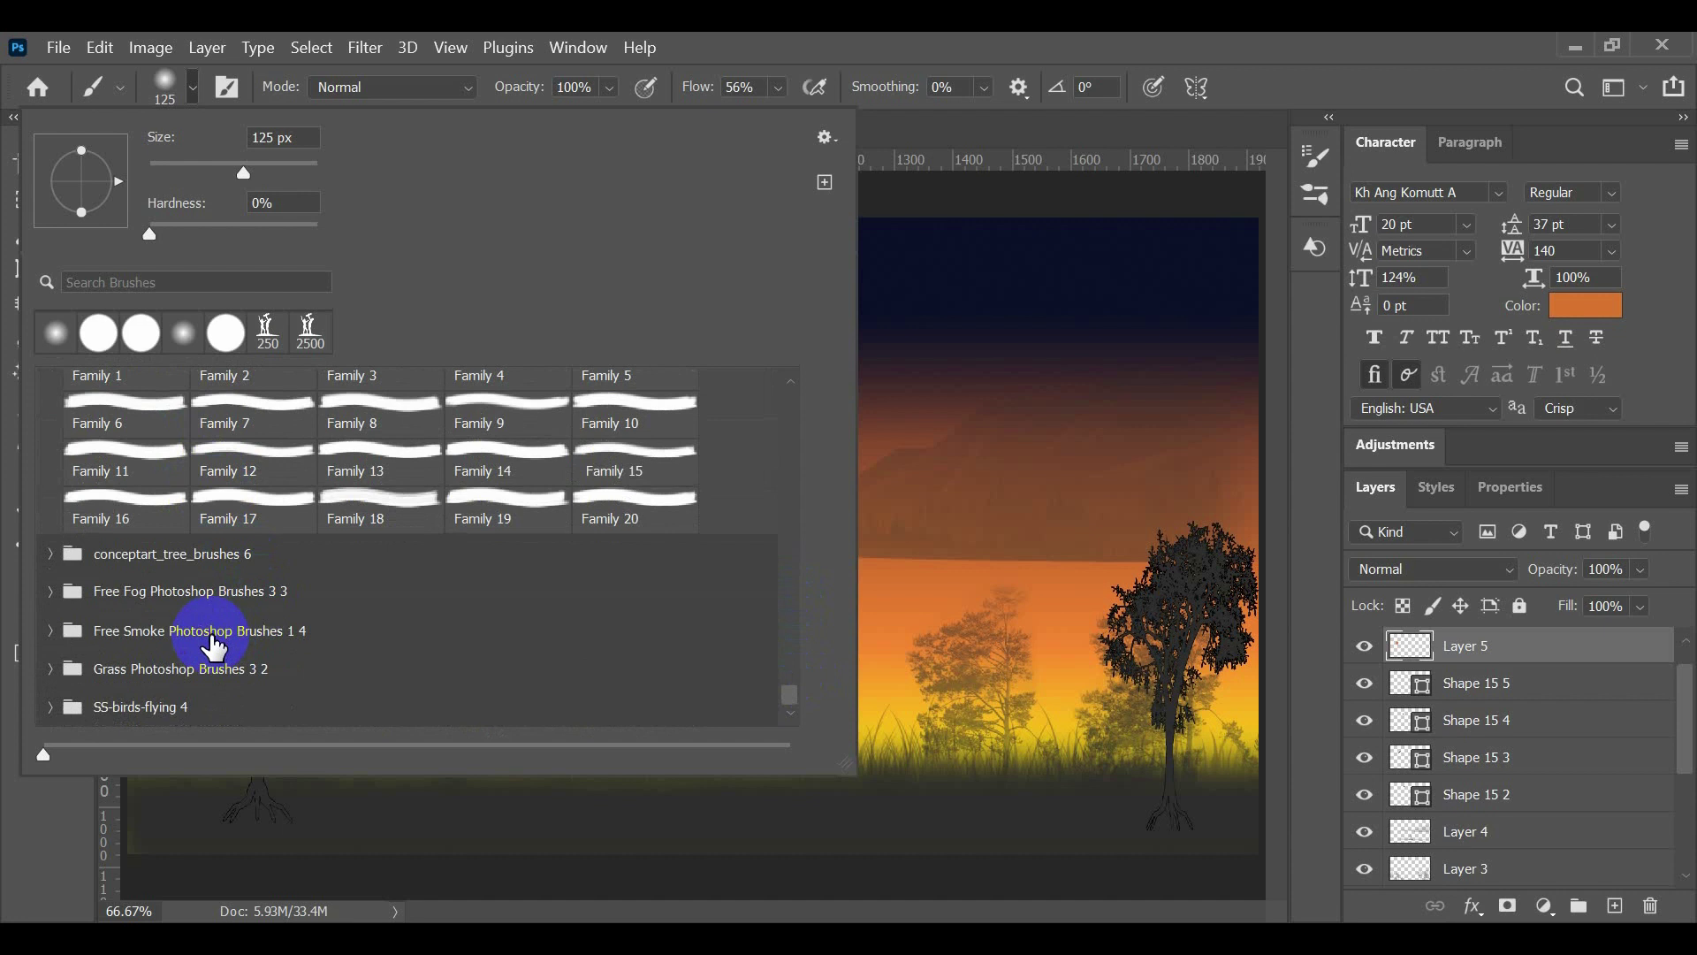
scroll(220, 638, "up", 5)
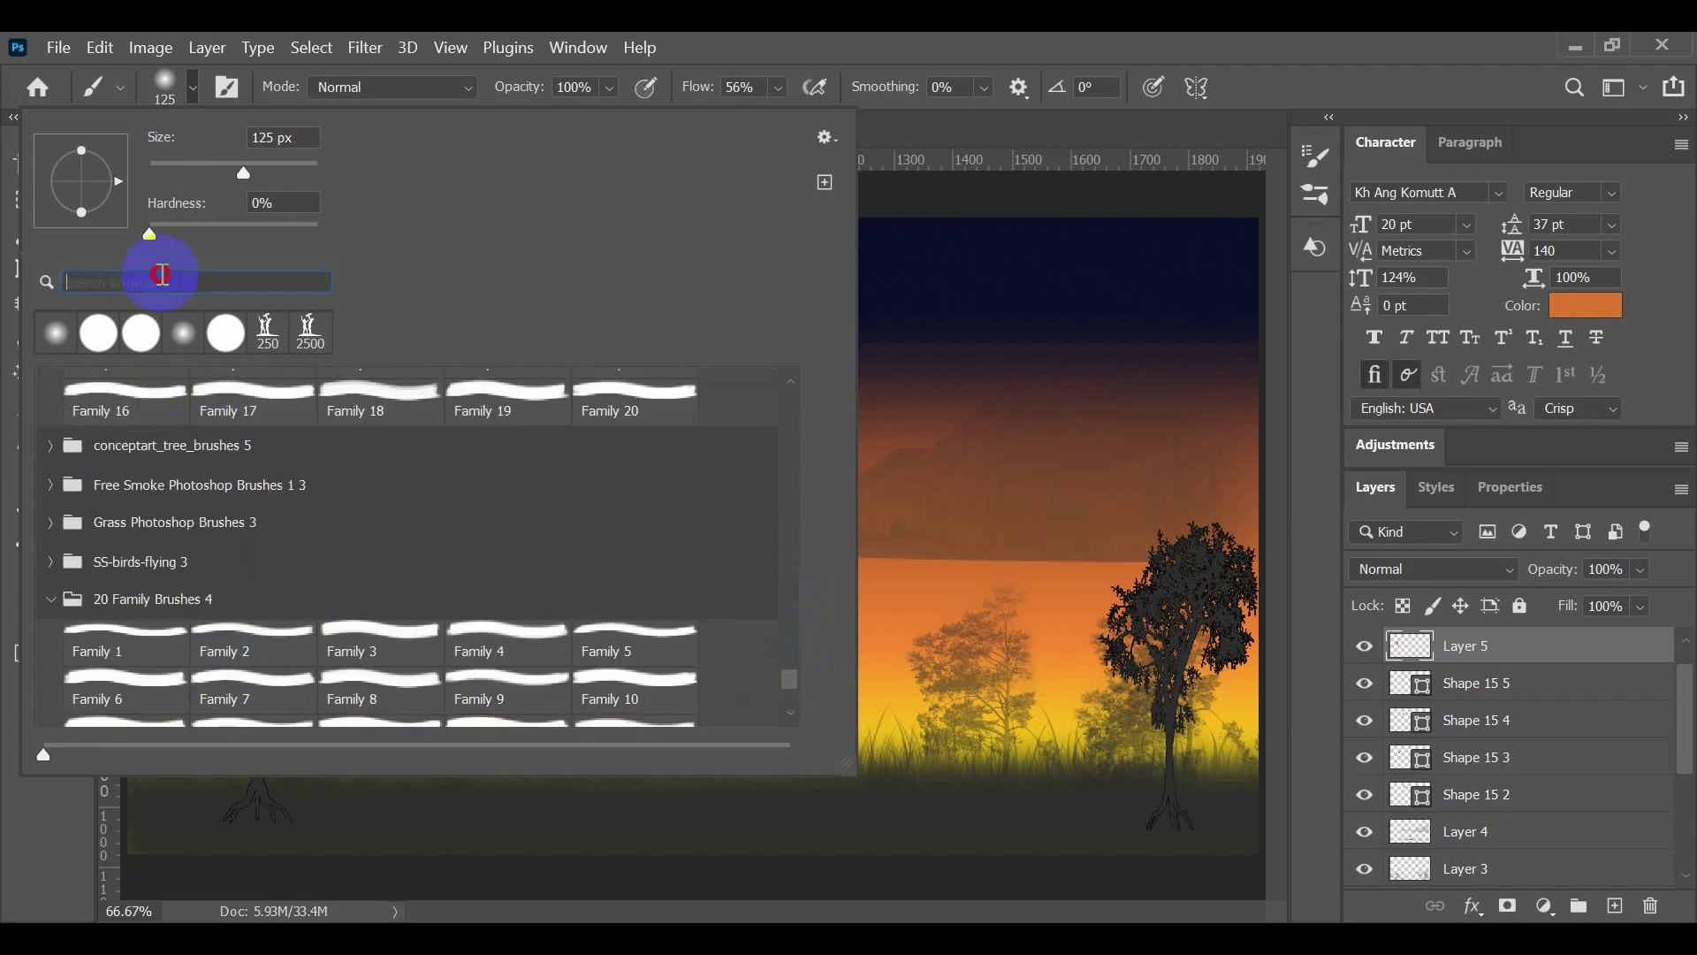
Step: Search the brushes for "cl", select the Clouds624 brush and try an orange cloud stamp in the dark sky, undoing the stamp
type("cl")
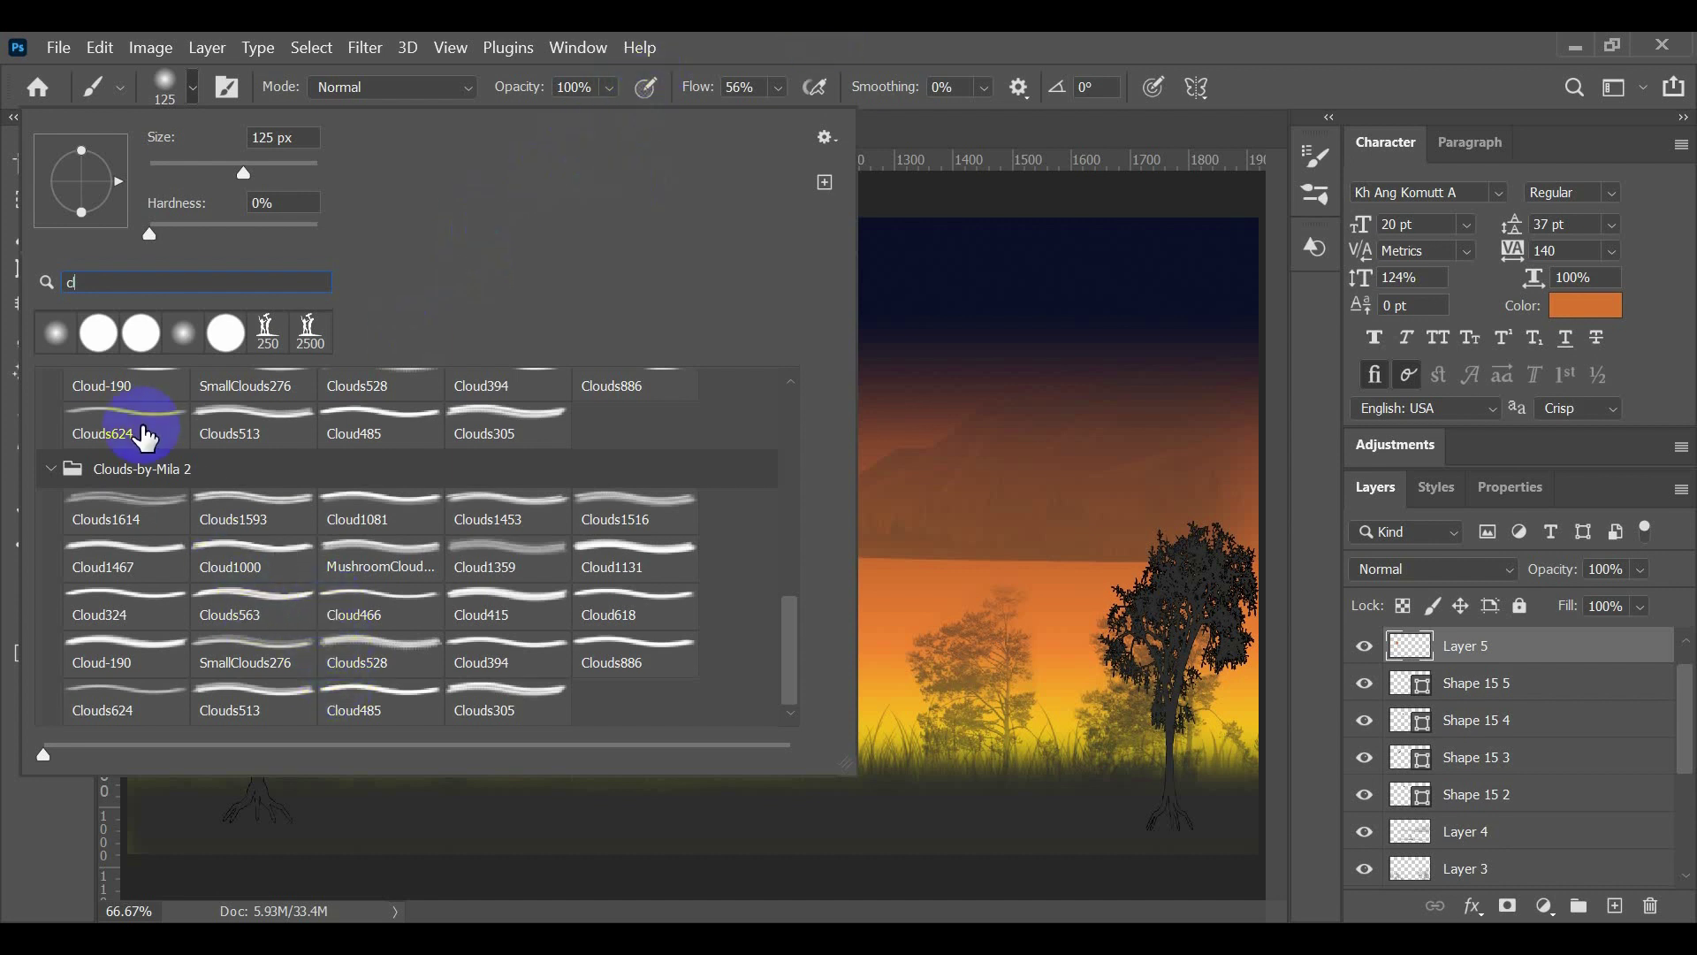
scroll(285, 501, "up", 1)
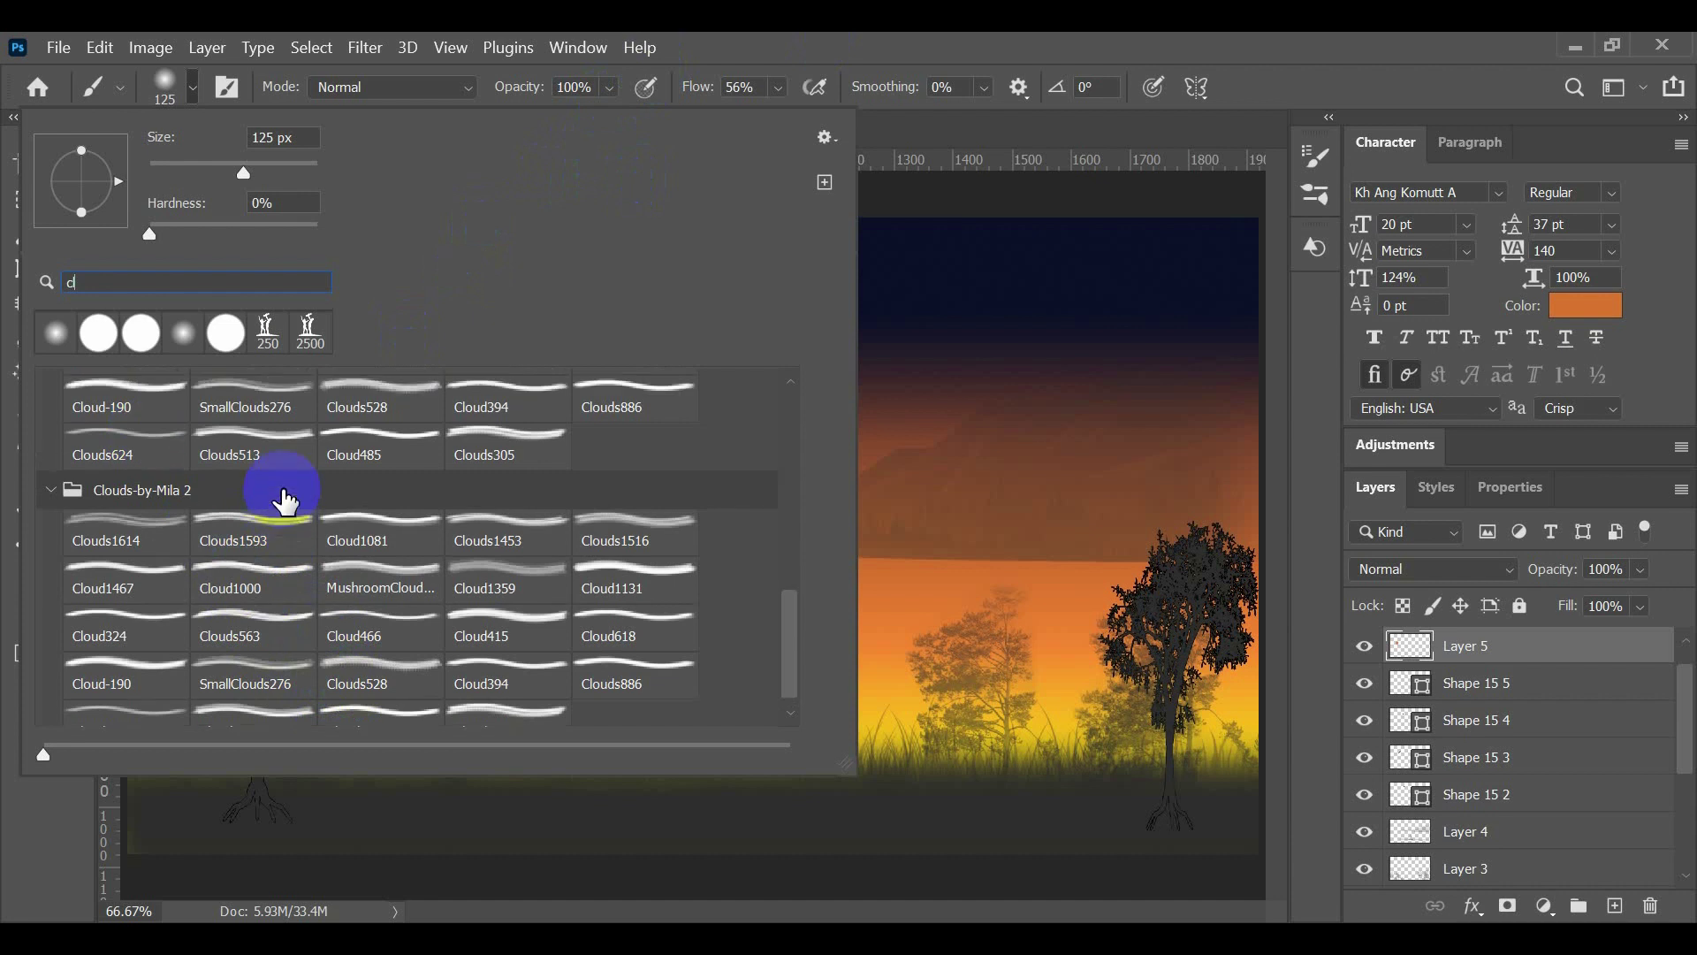
left_click(159, 442)
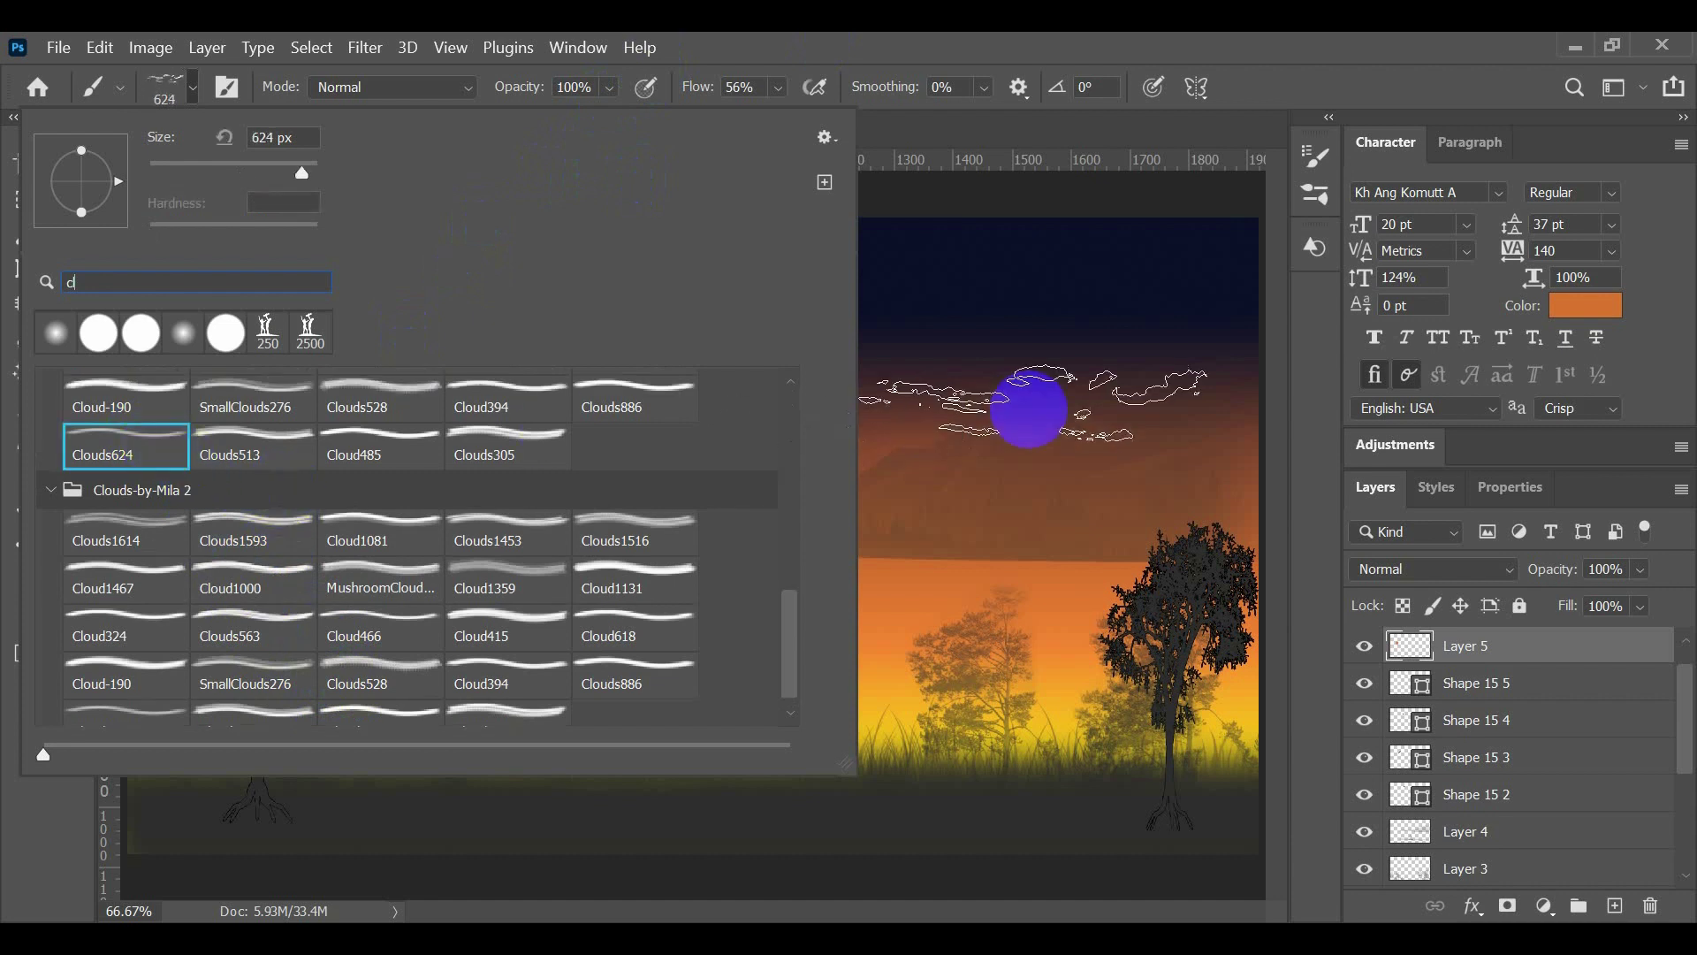
left_click(1041, 303)
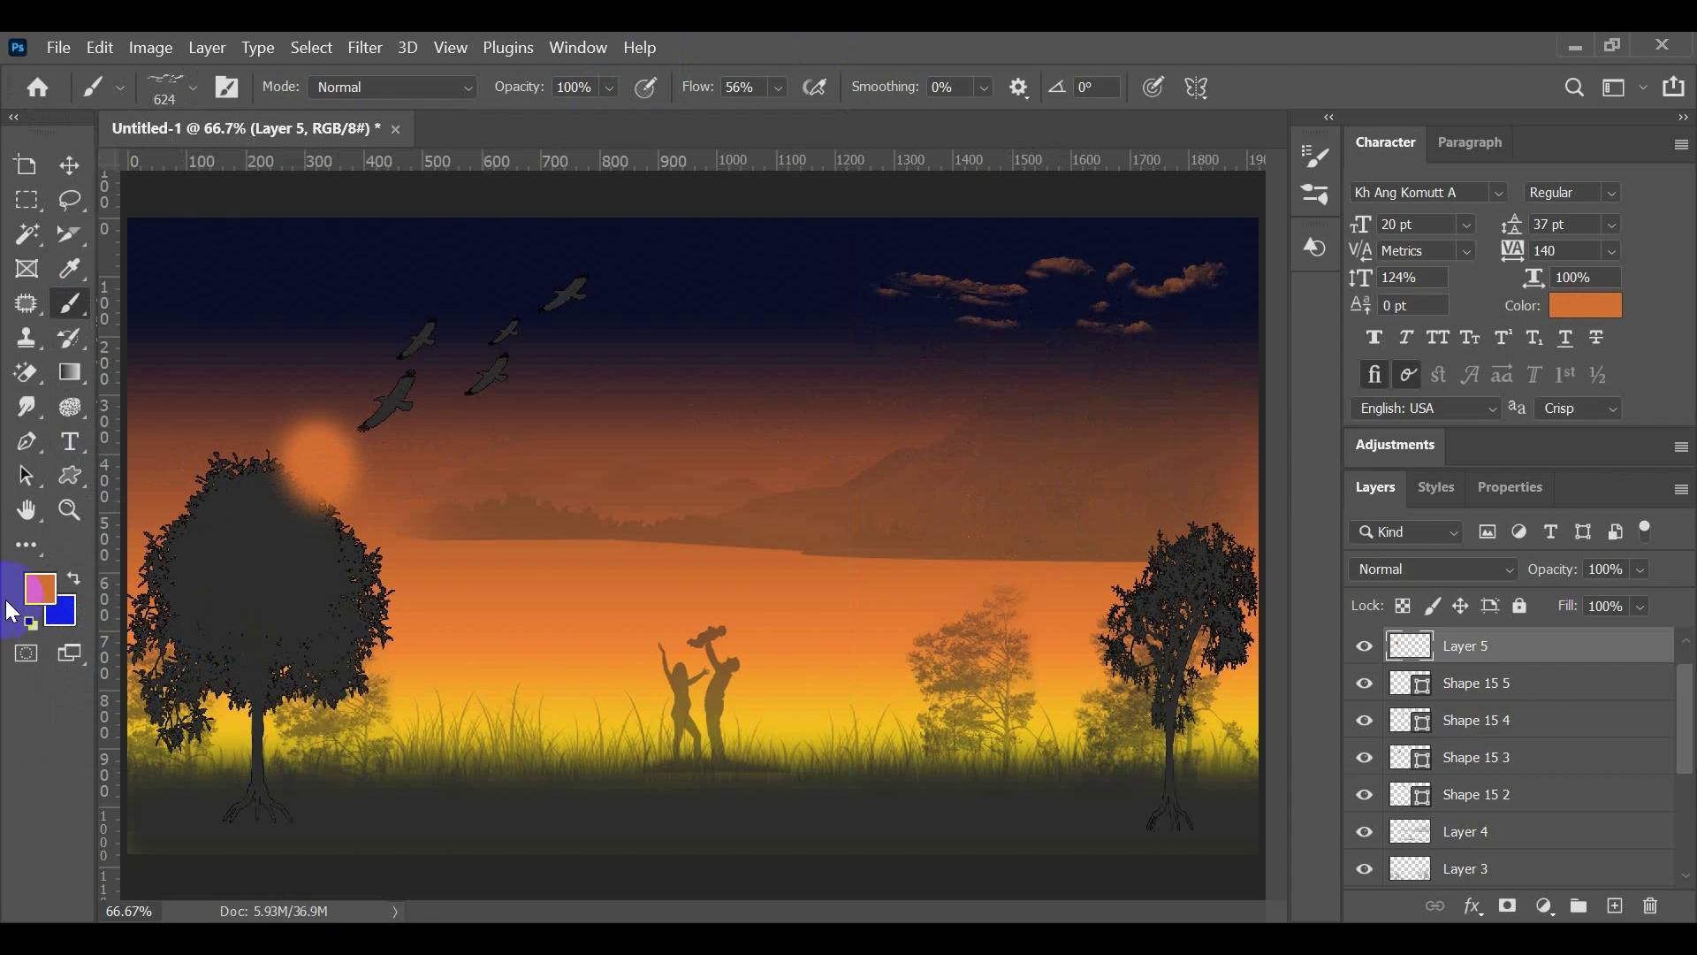
key("ctrl+z")
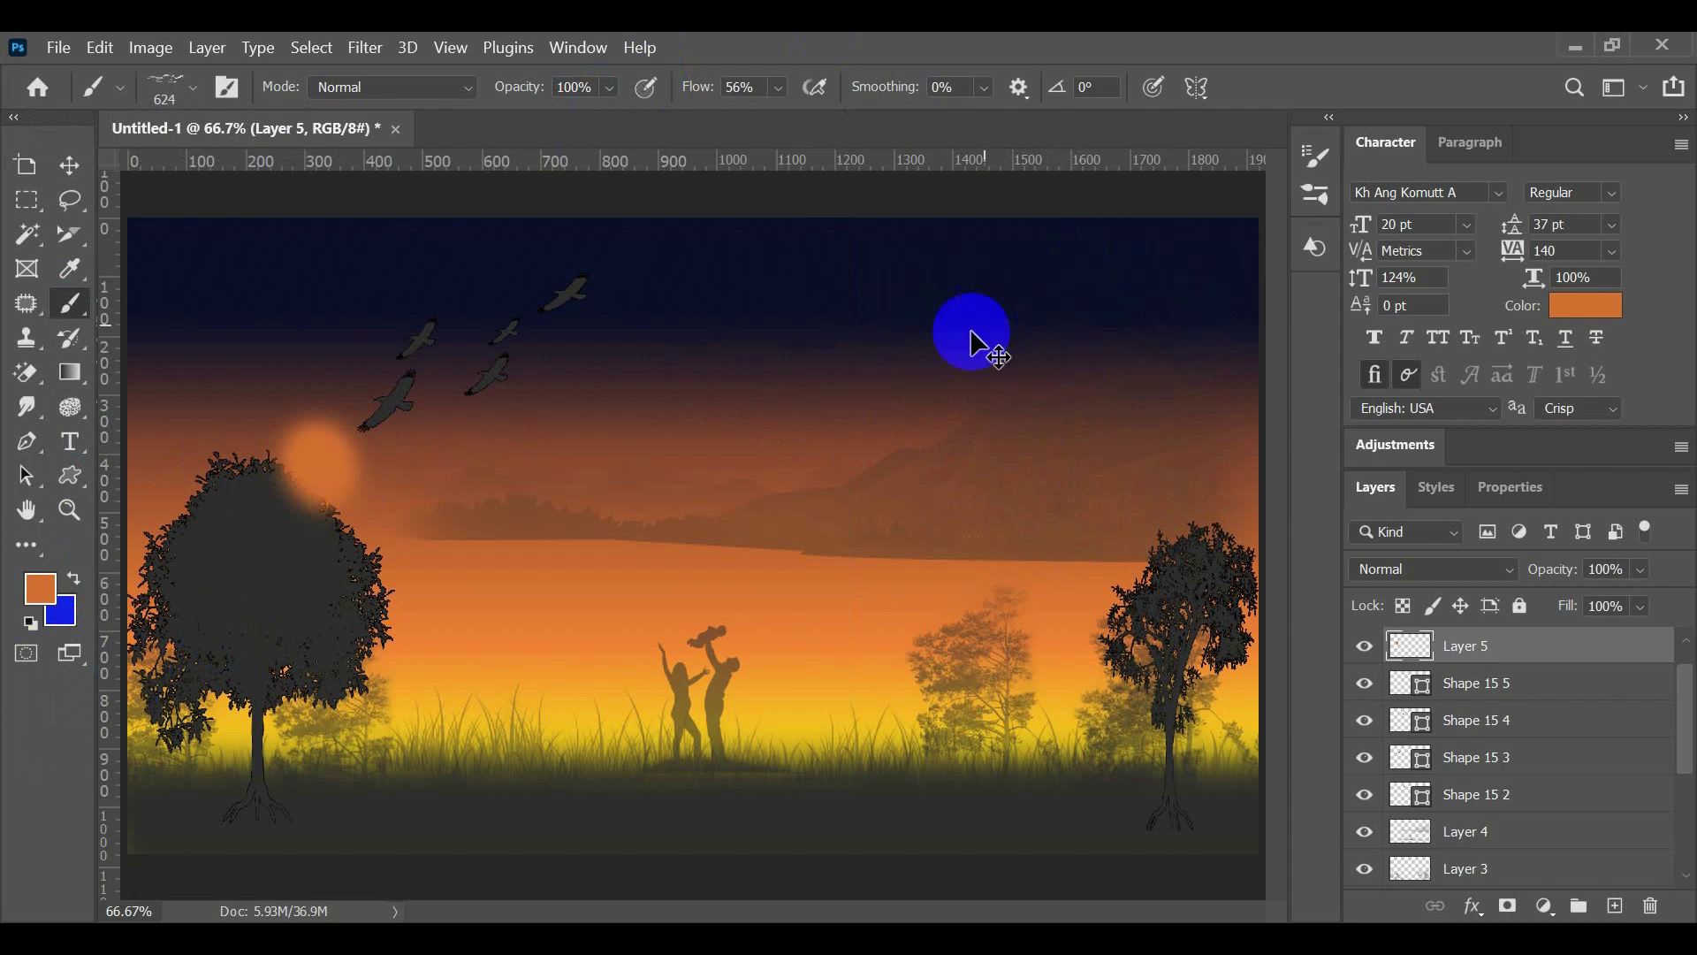
Step: Set the foreground colour to the grey 939291 and return to the Brush tool
left_click(48, 590)
left_click_drag(368, 485, 991, 570)
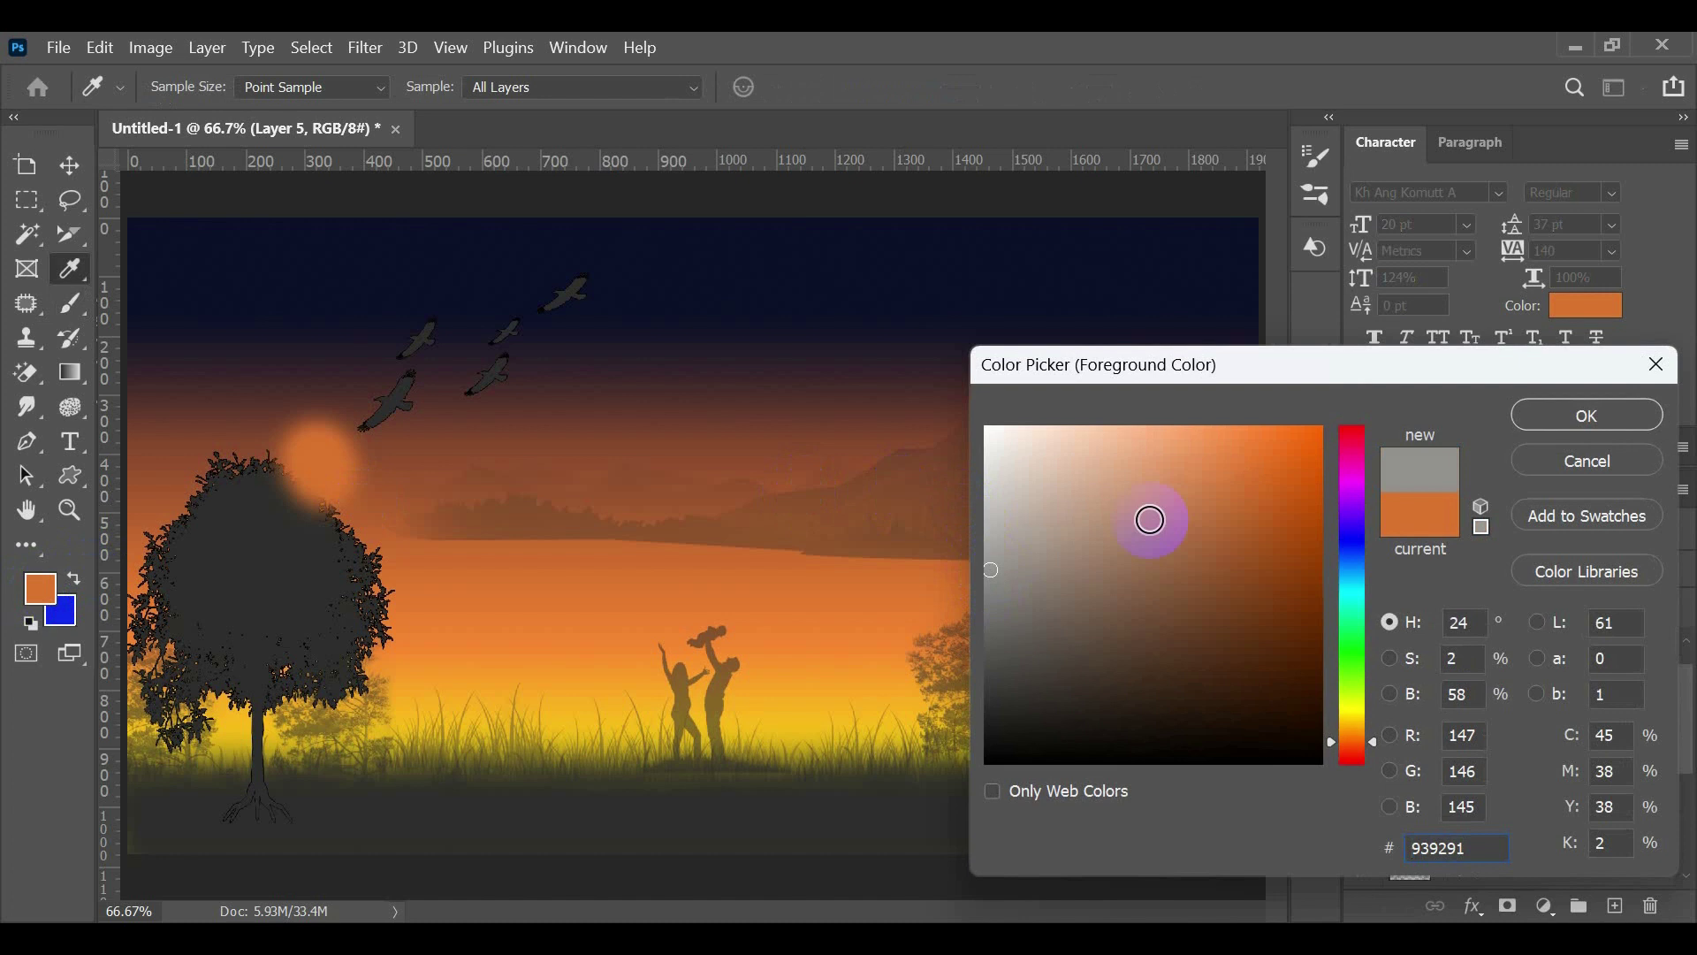
left_click(1586, 416)
key("b")
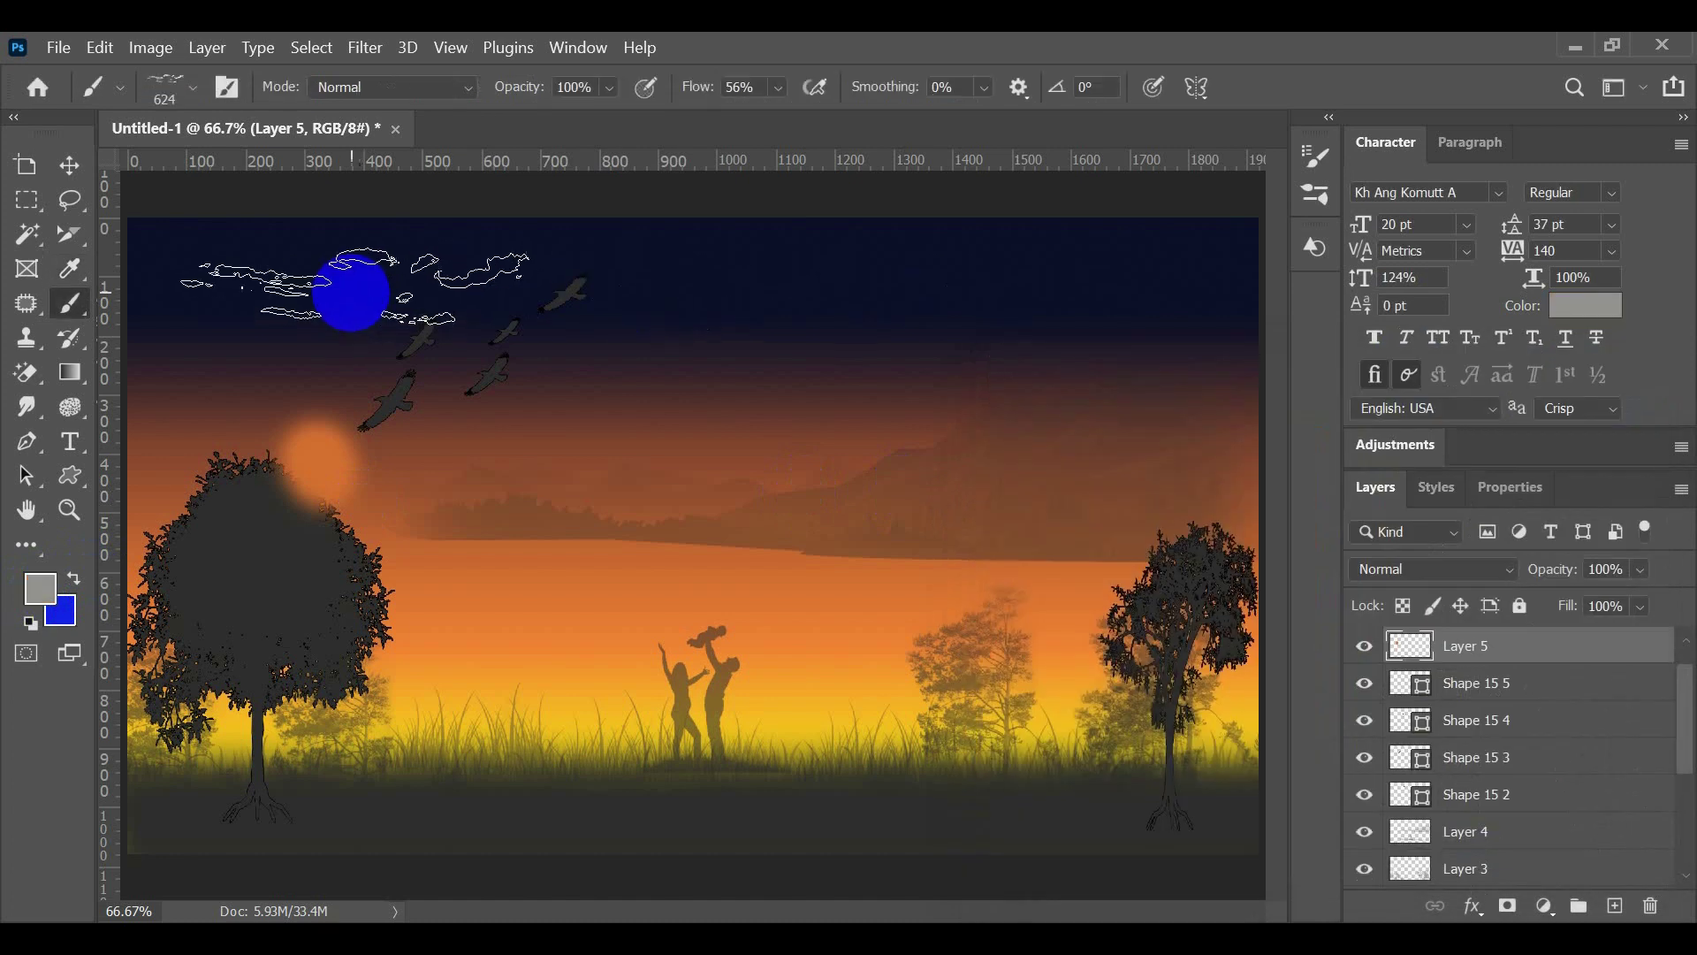
Step: Stamp grey clouds across the dark upper sky, around the birds and above the mountains with the 624 px cloud brush
left_click(337, 285)
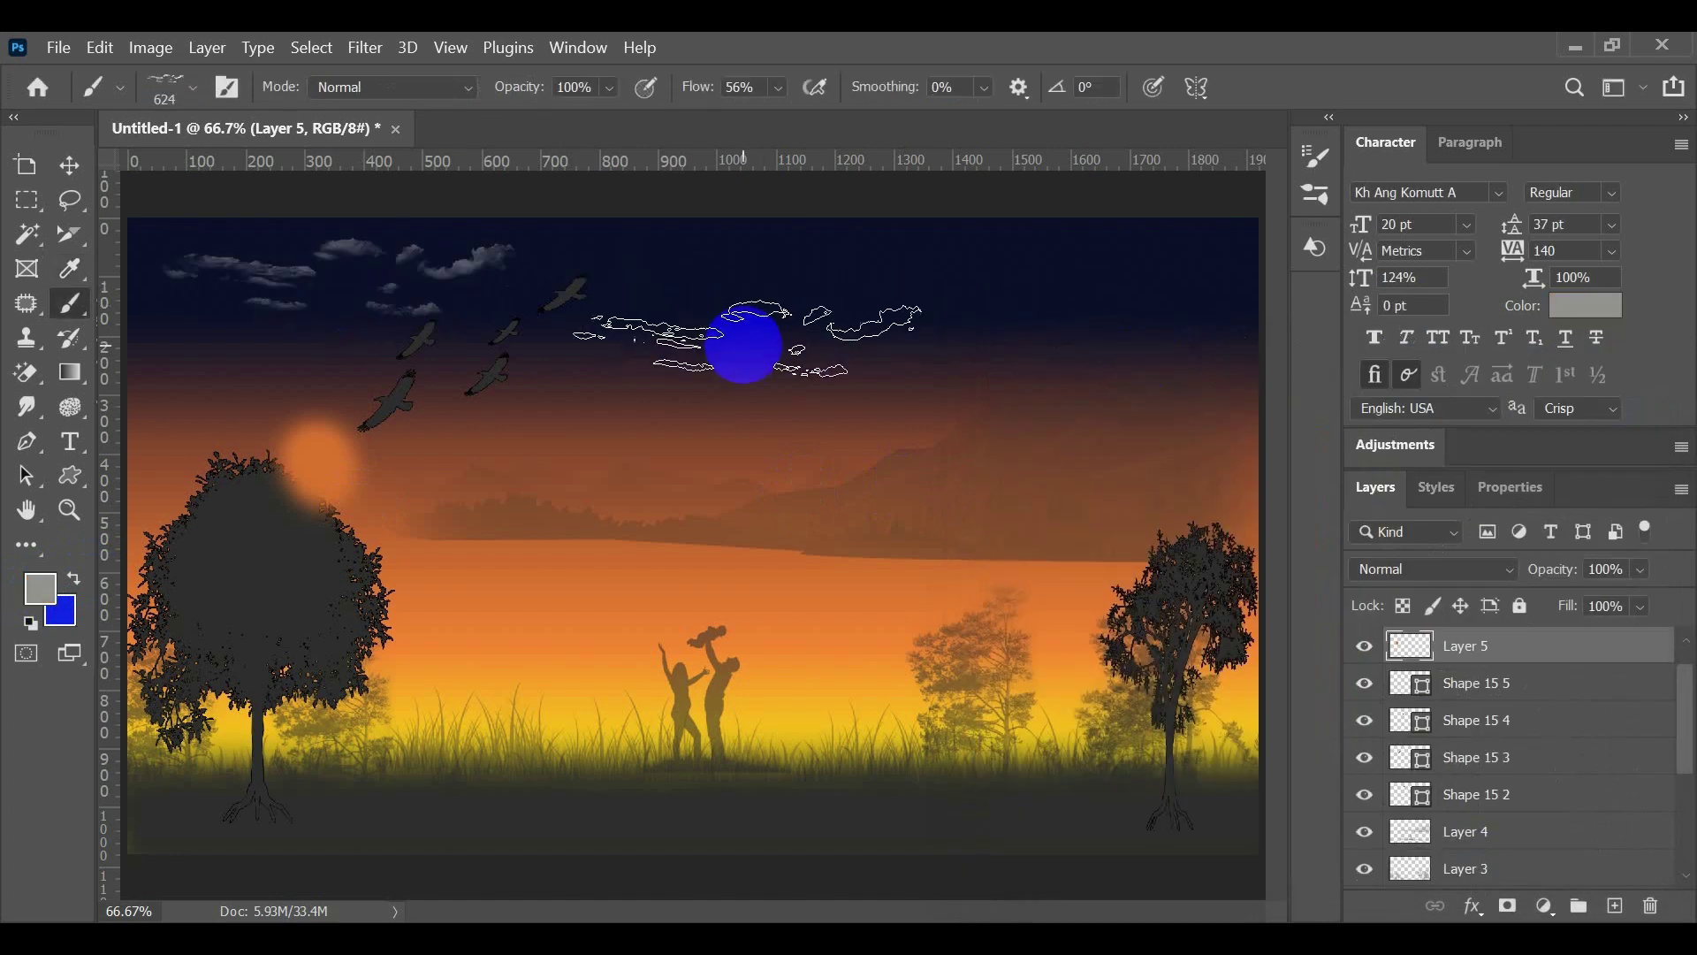
left_click(741, 355)
left_click(1015, 292)
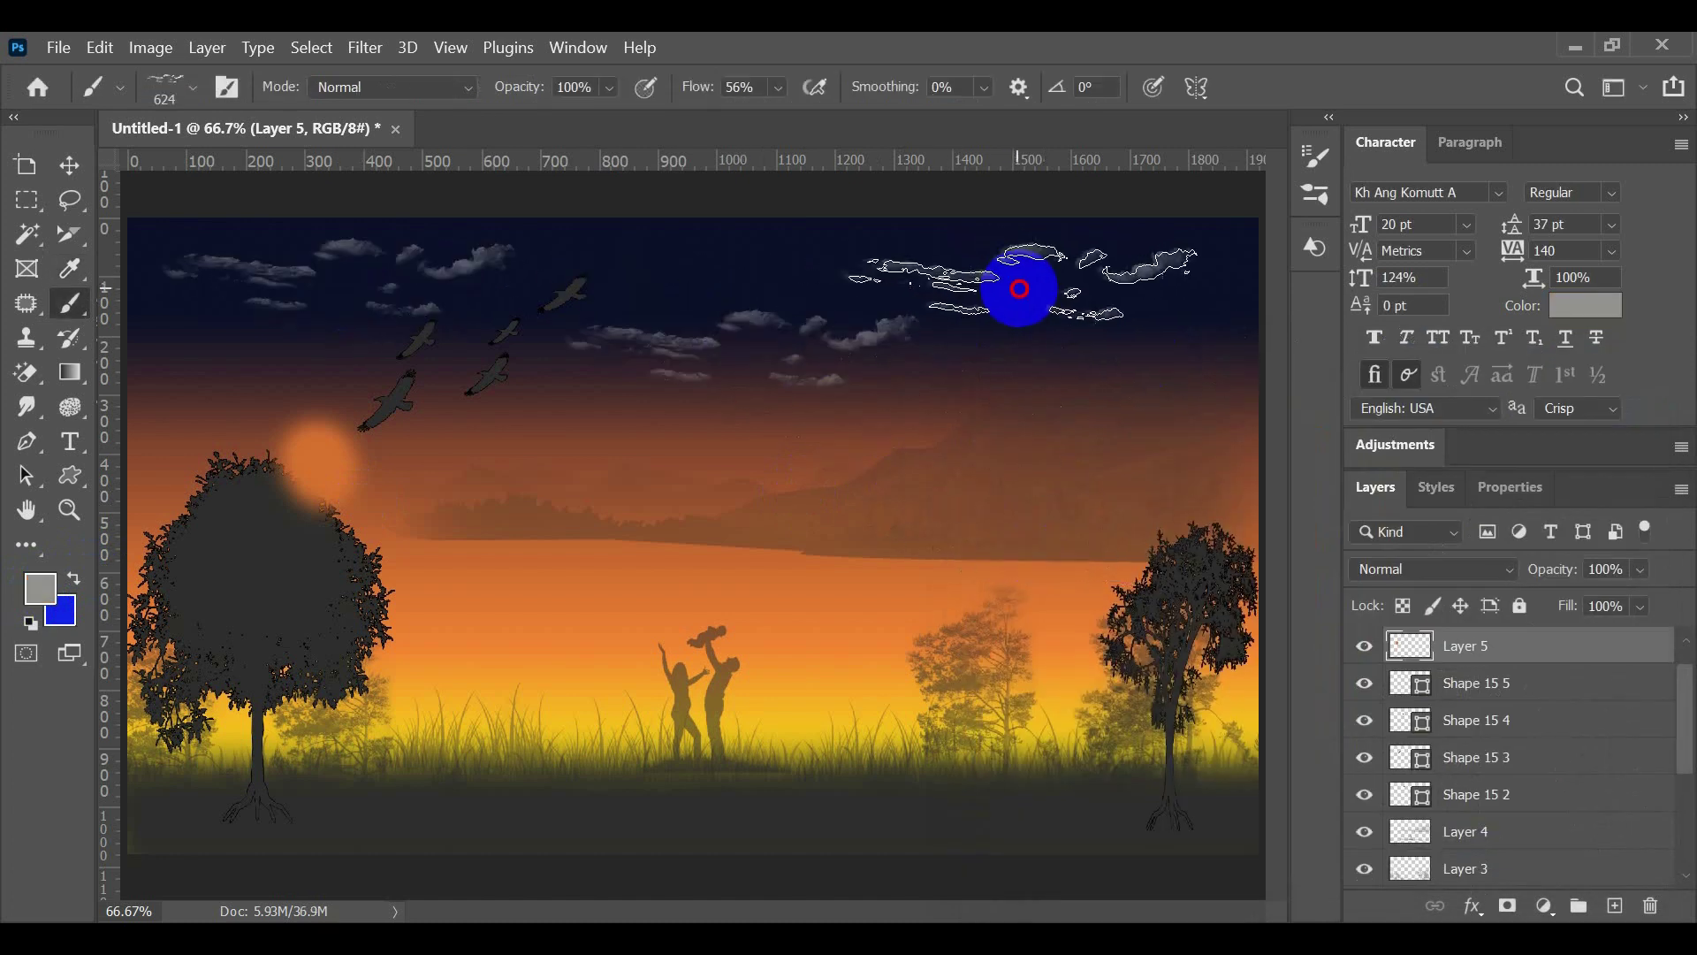
left_click(1061, 380)
left_click(641, 446)
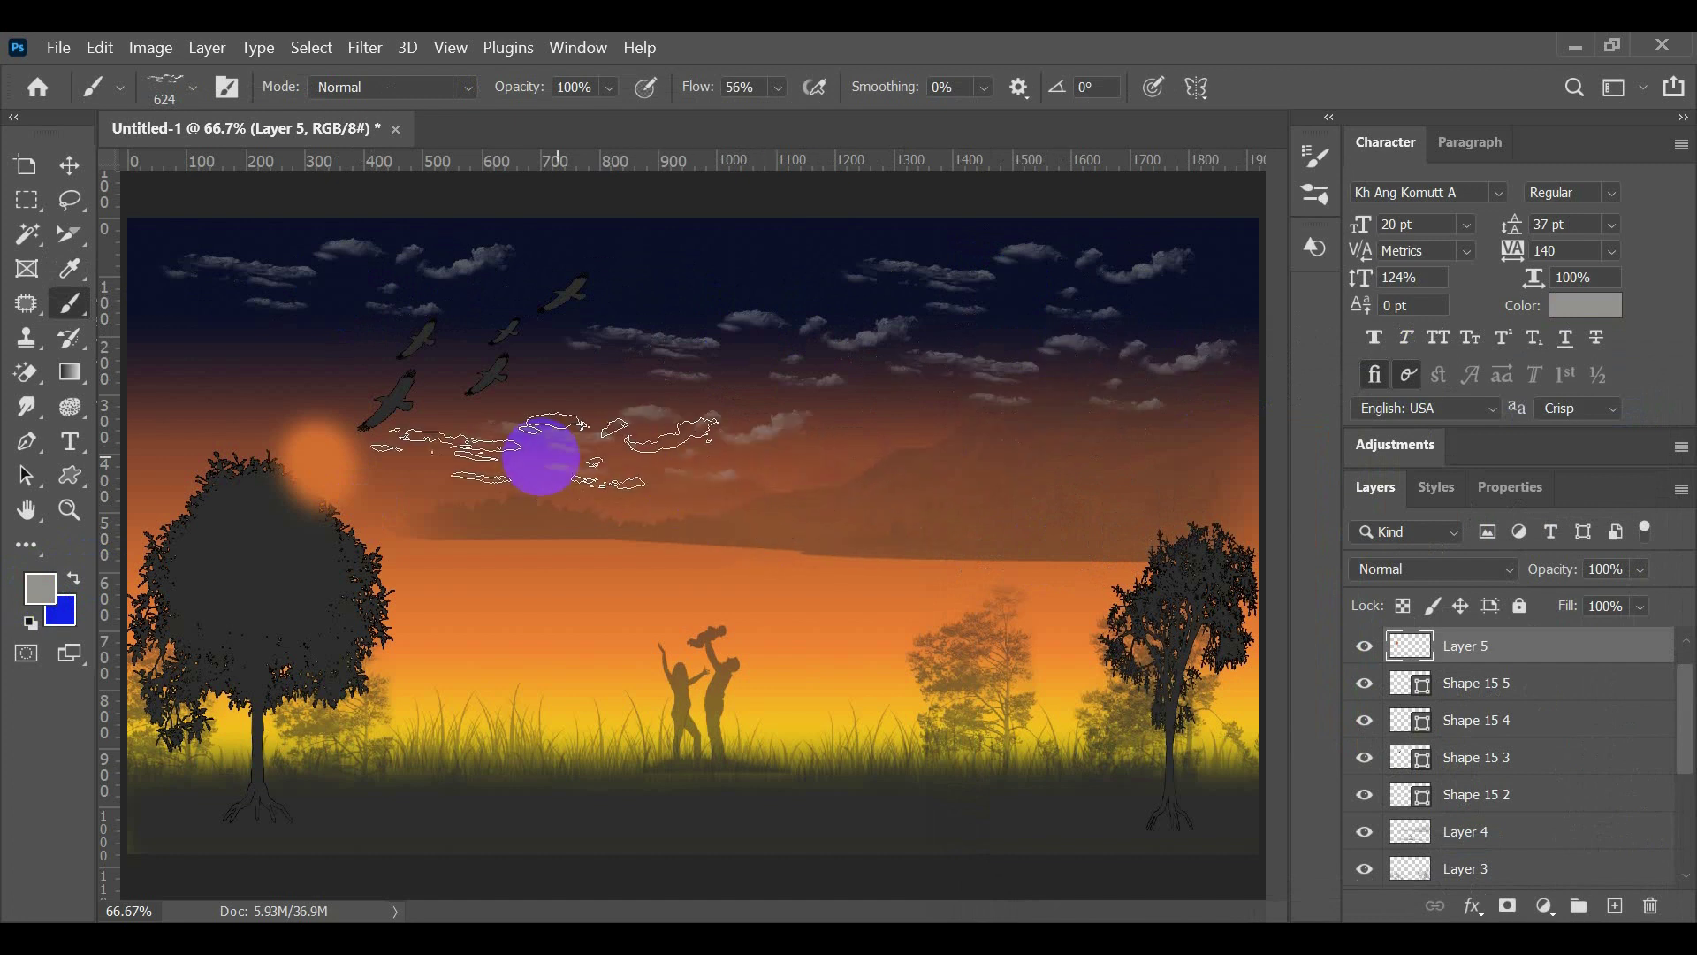
left_click(283, 447)
left_click(295, 390)
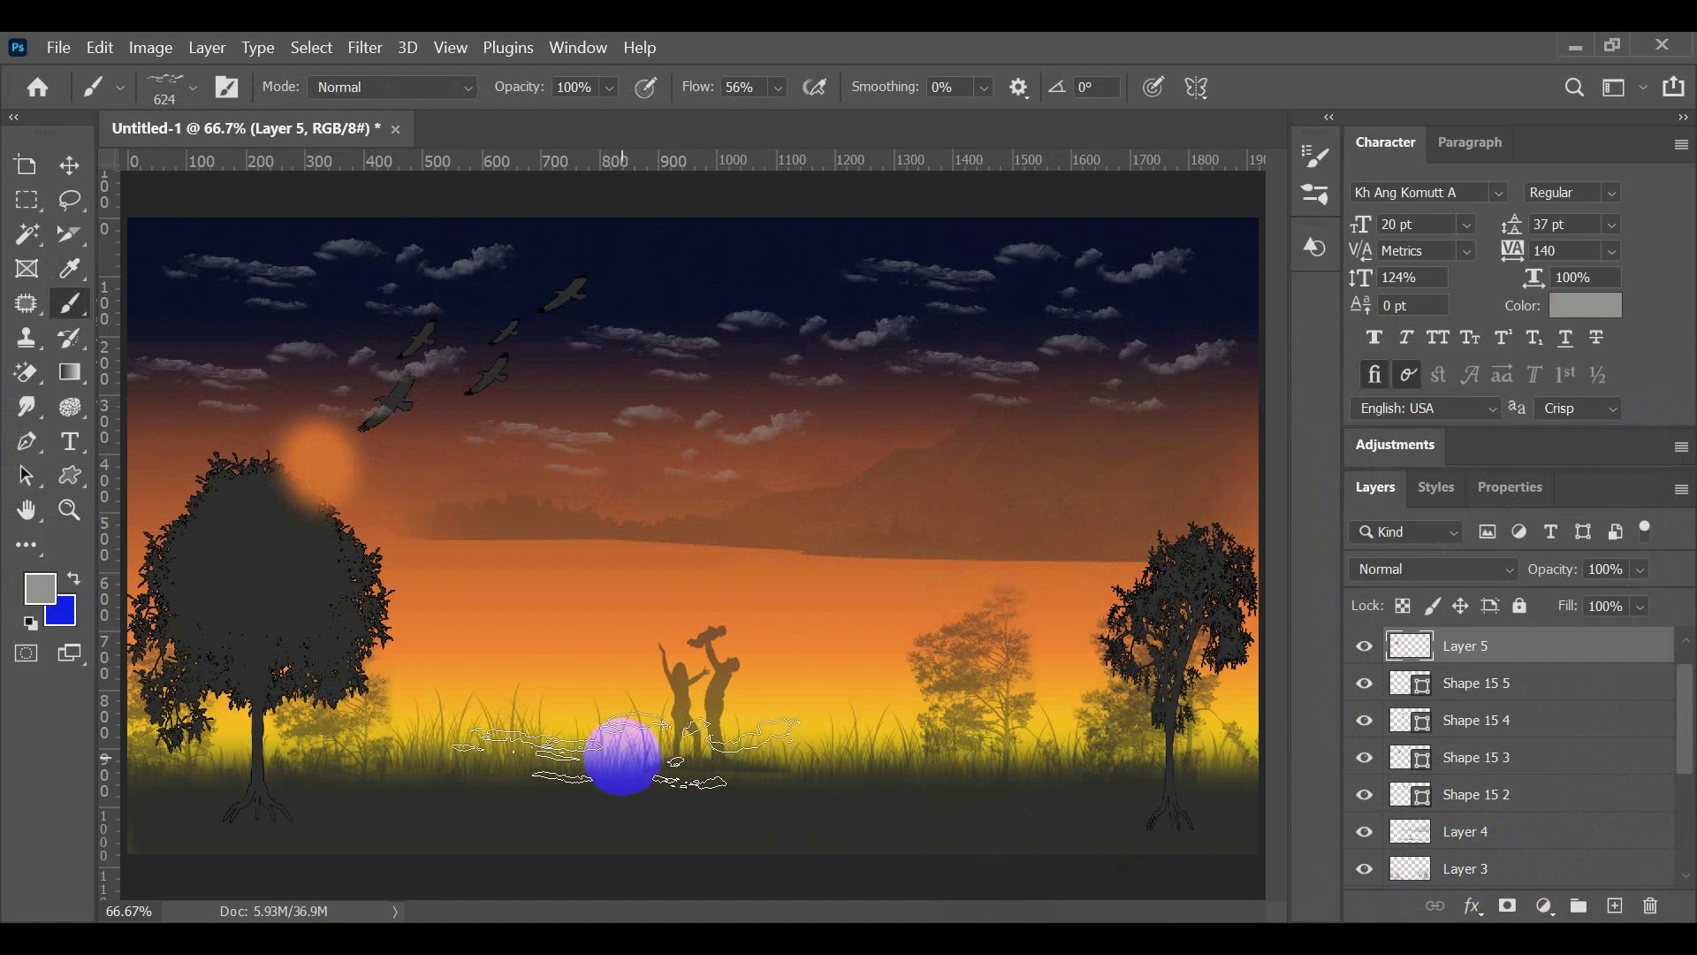
left_click(65, 168)
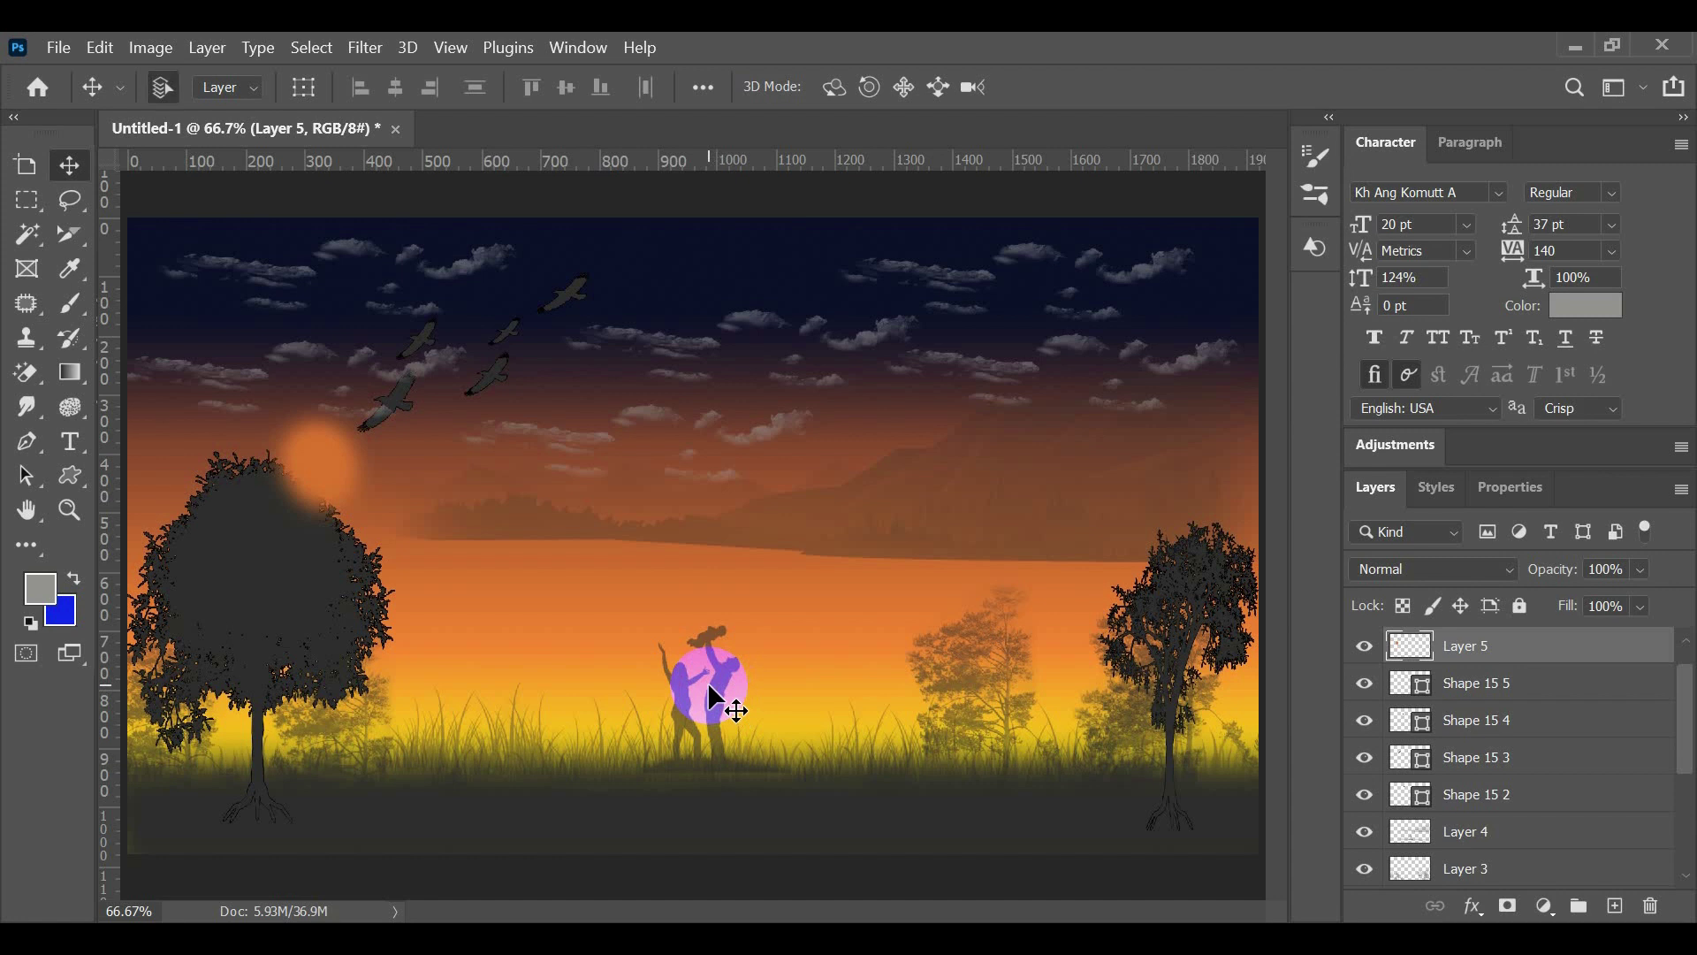
key("ctrl+t")
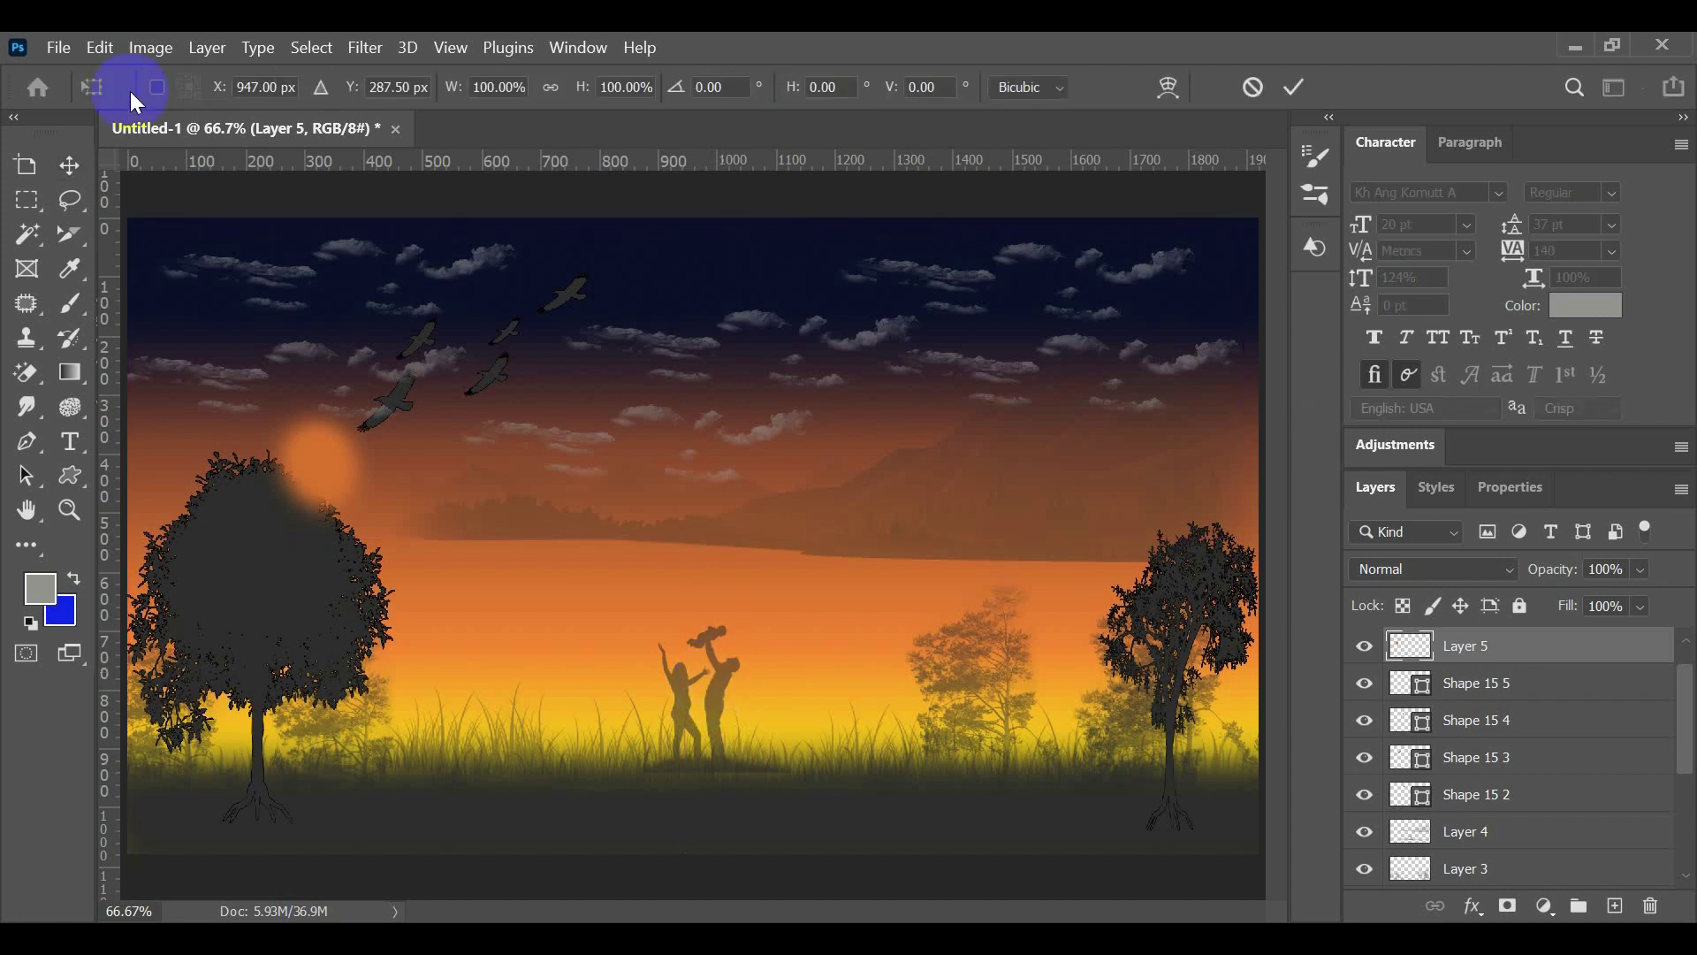
left_click(462, 439)
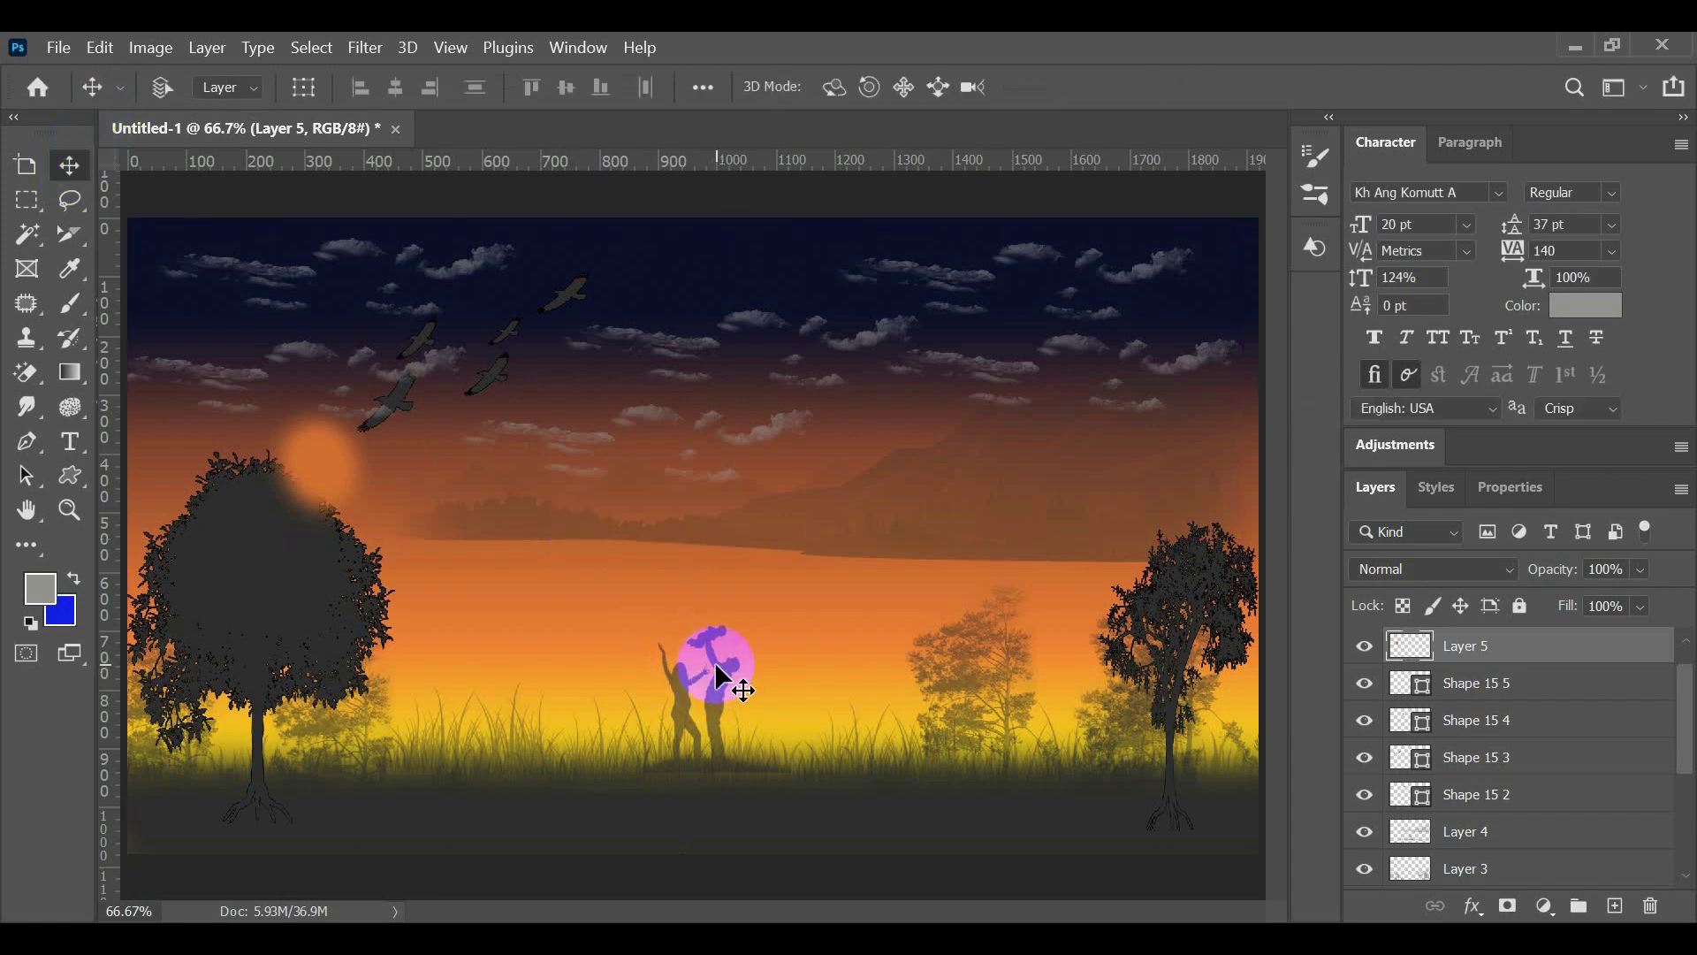
Step: Toggle the visibility of Layer 4 to identify the layer holding the mountains and family, and make it the active layer
scroll(1487, 800, "down", 5)
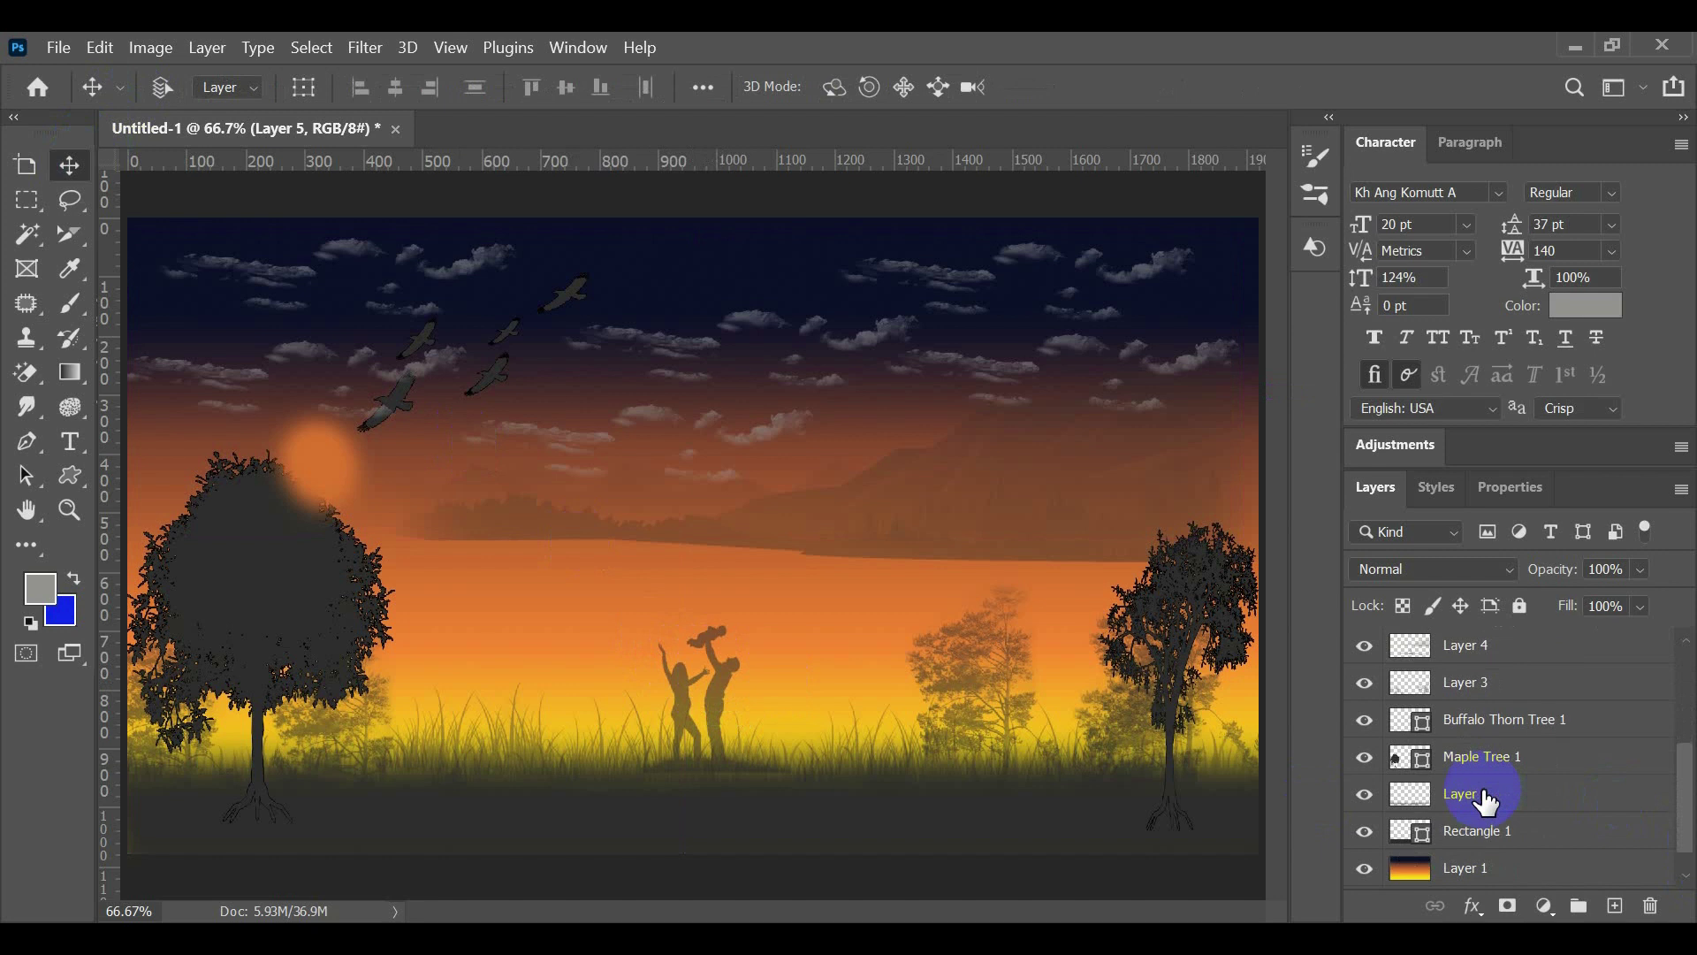
scroll(1469, 796, "down", 1)
scroll(1471, 793, "up", 6)
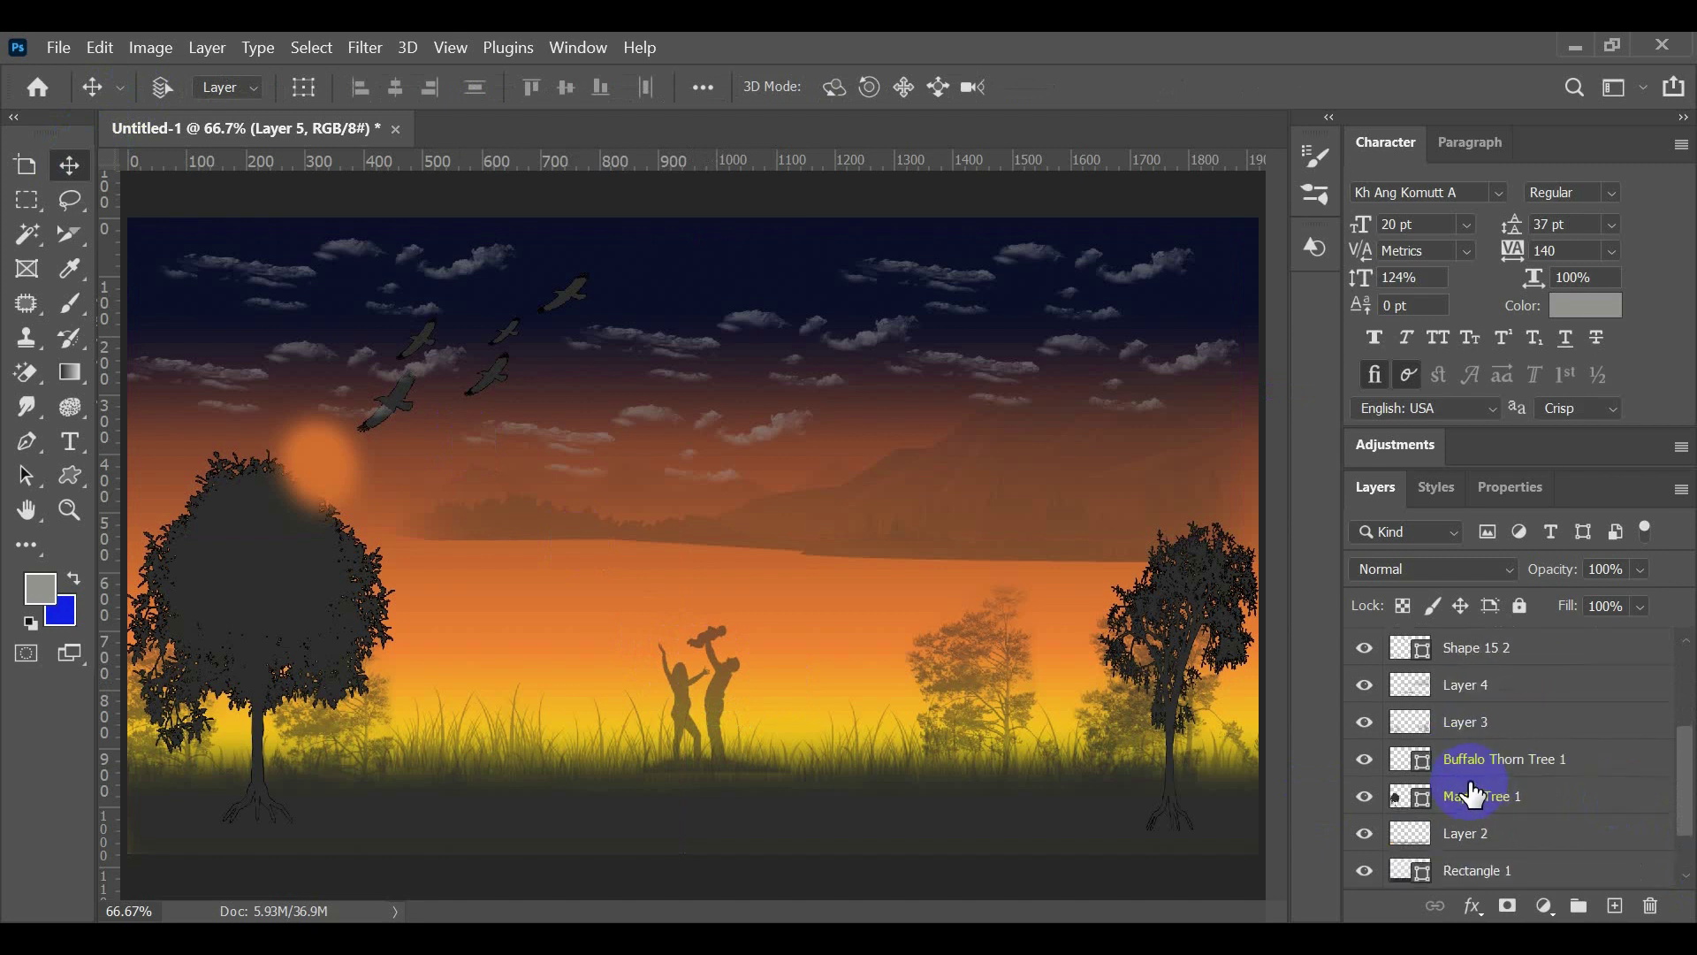
scroll(1485, 795, "up", 1)
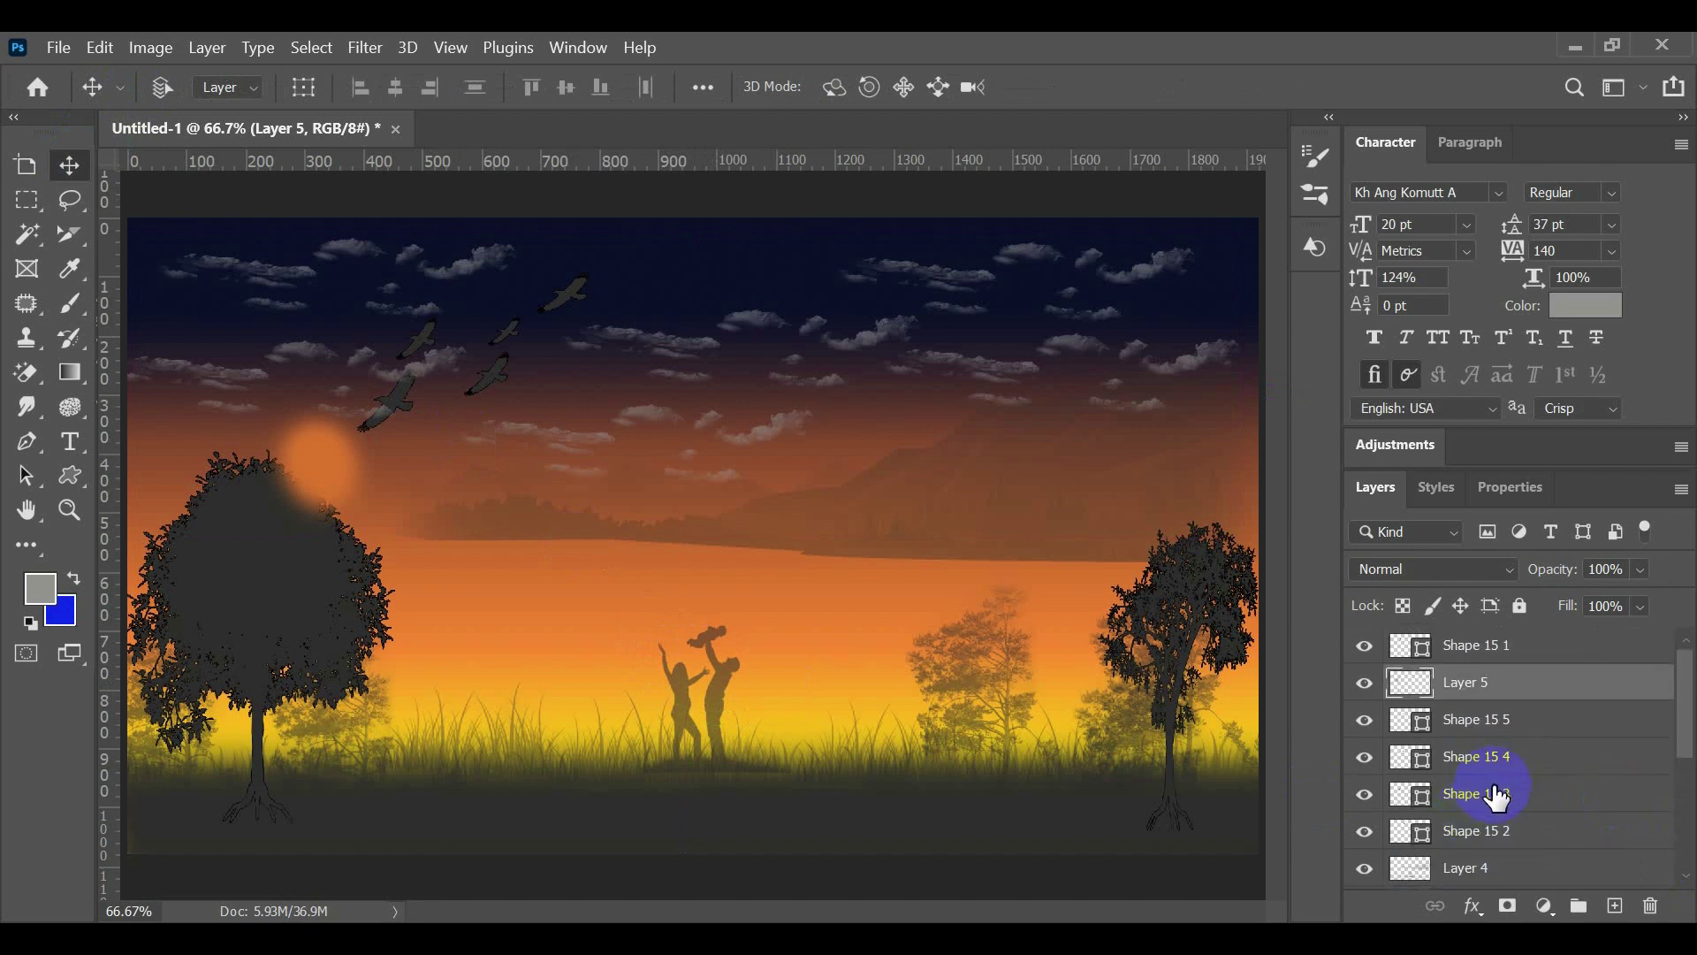
scroll(1500, 800, "down", 3)
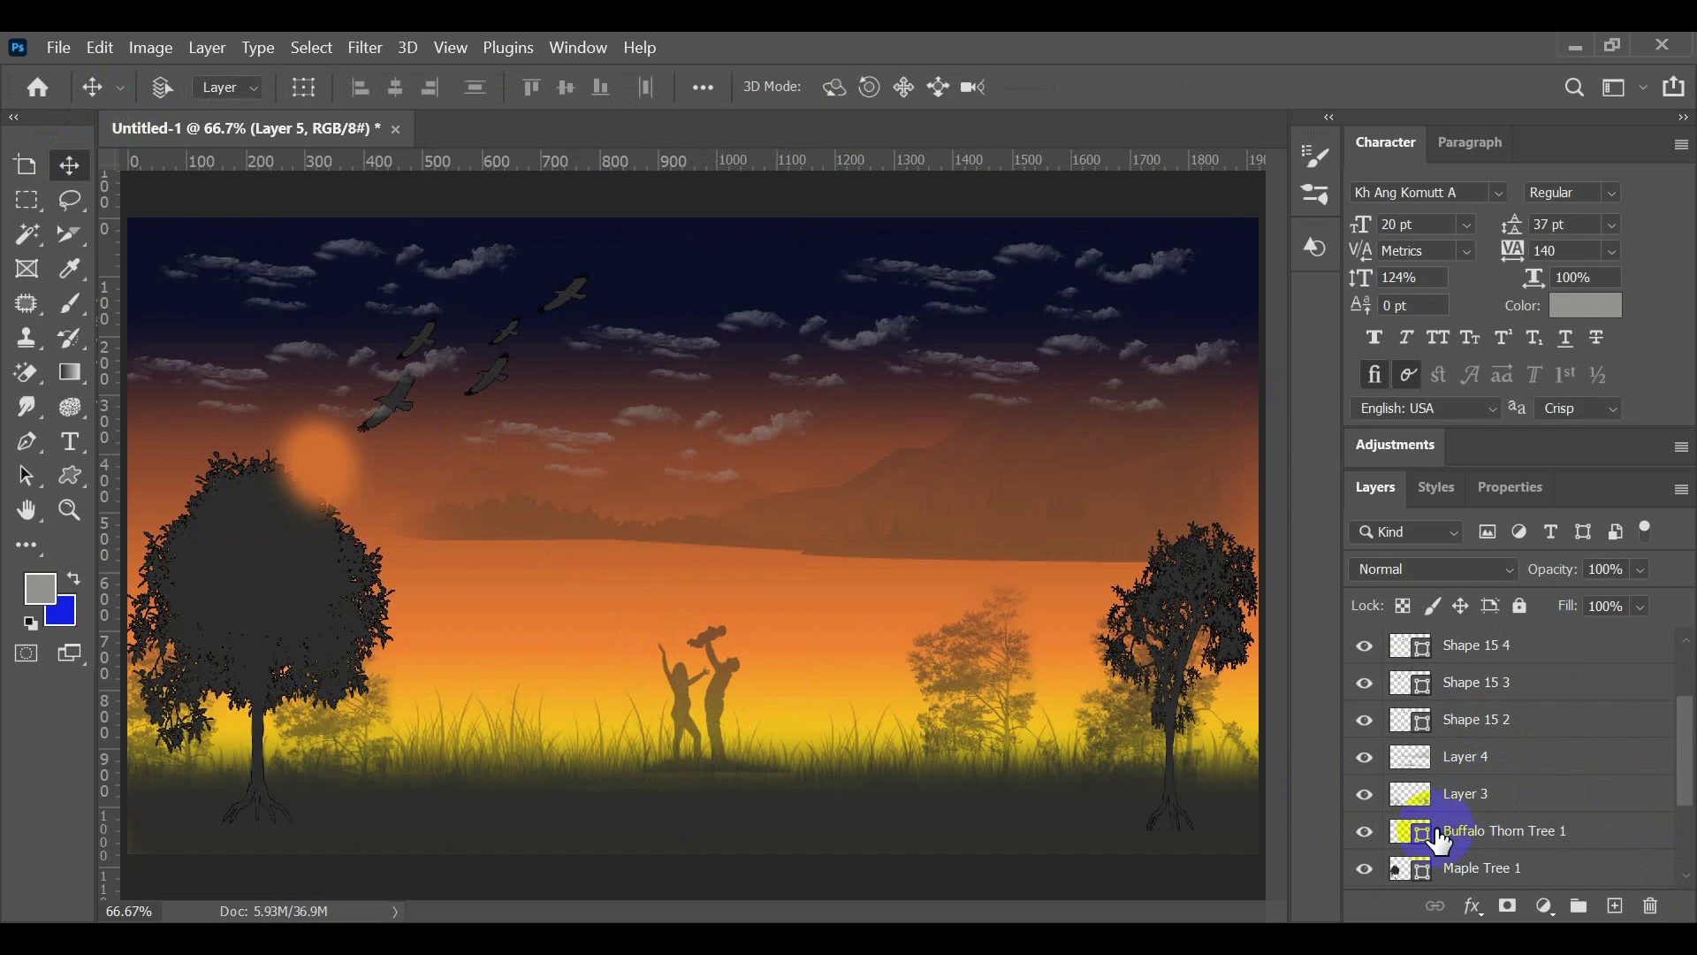
left_click(1372, 794)
left_click(1364, 758)
left_click(1365, 758)
left_click(1365, 759)
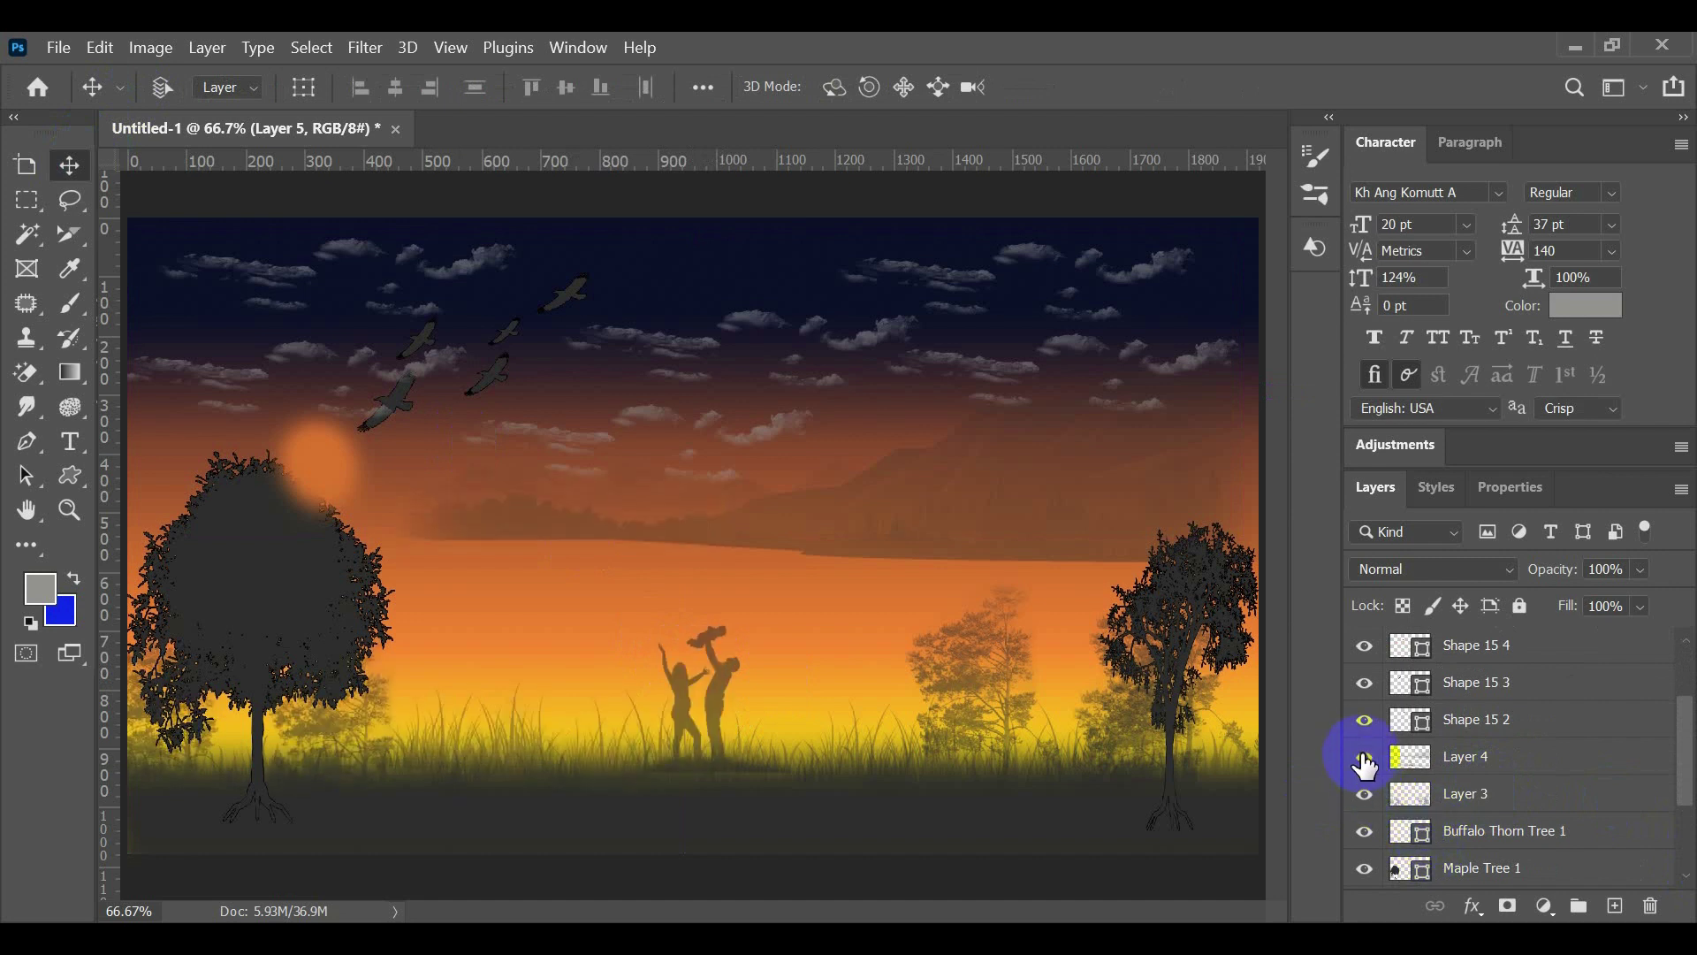
left_click(1441, 758)
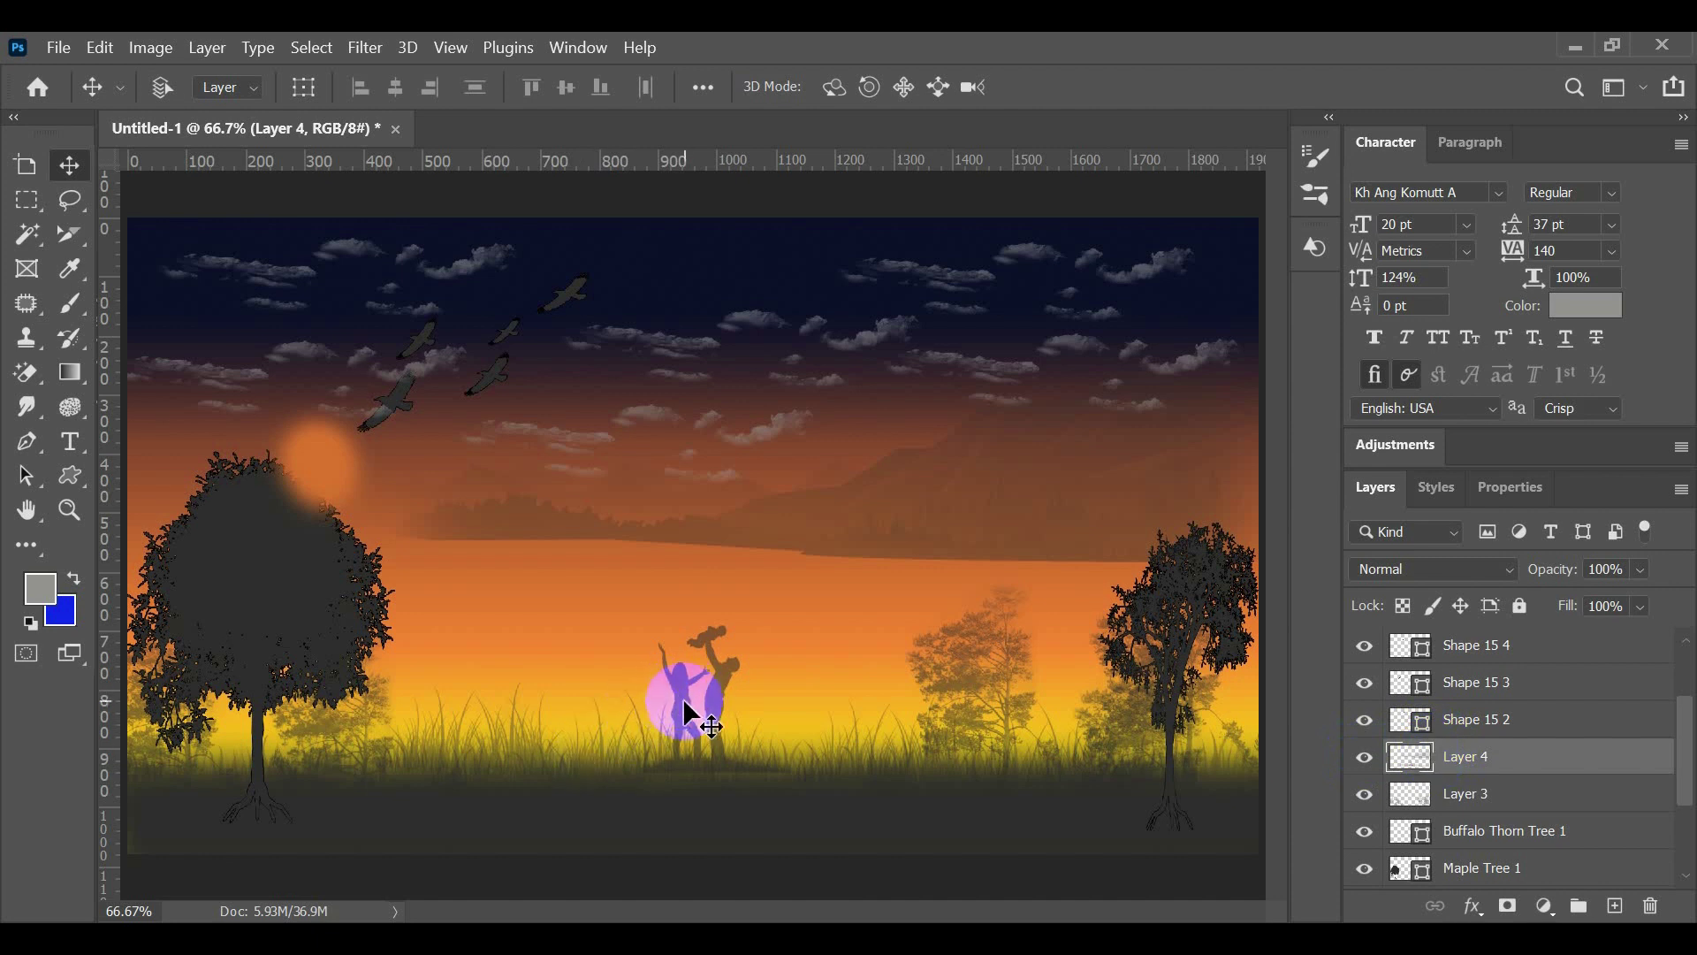
Step: Enlarge the mountains and family on Layer 4 to 114.47% width and 118.83% height and shift them up to X 1201, Y 541 px
key("ctrl+t")
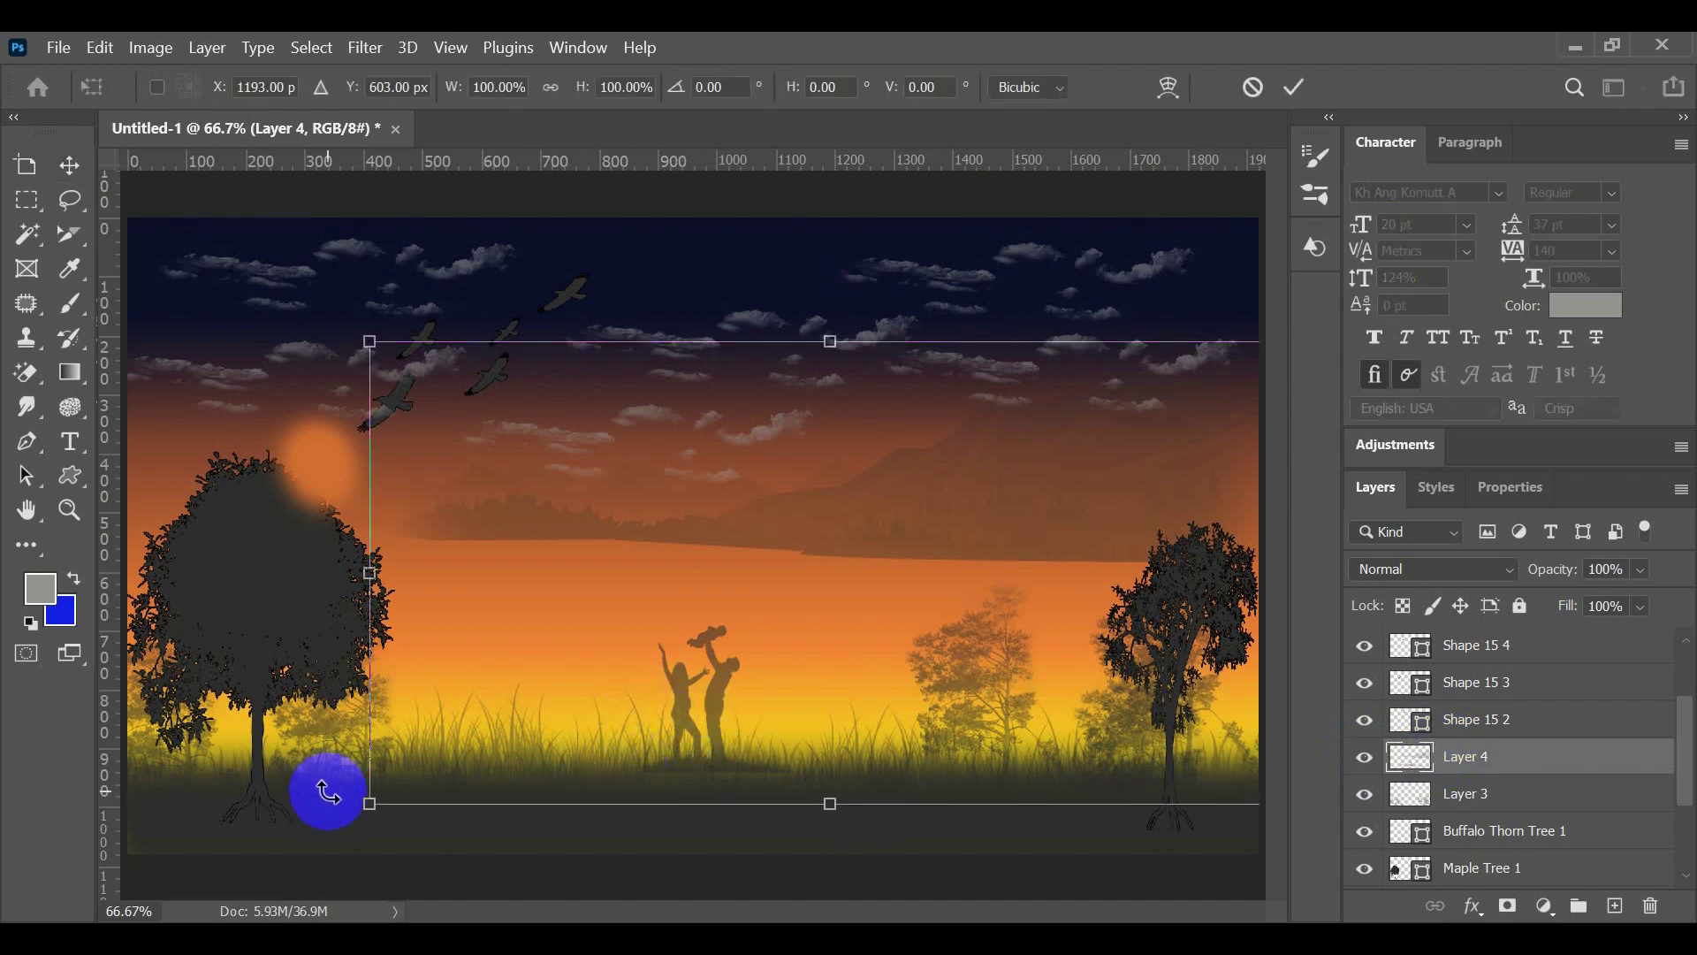
left_click_drag(368, 805, 267, 851)
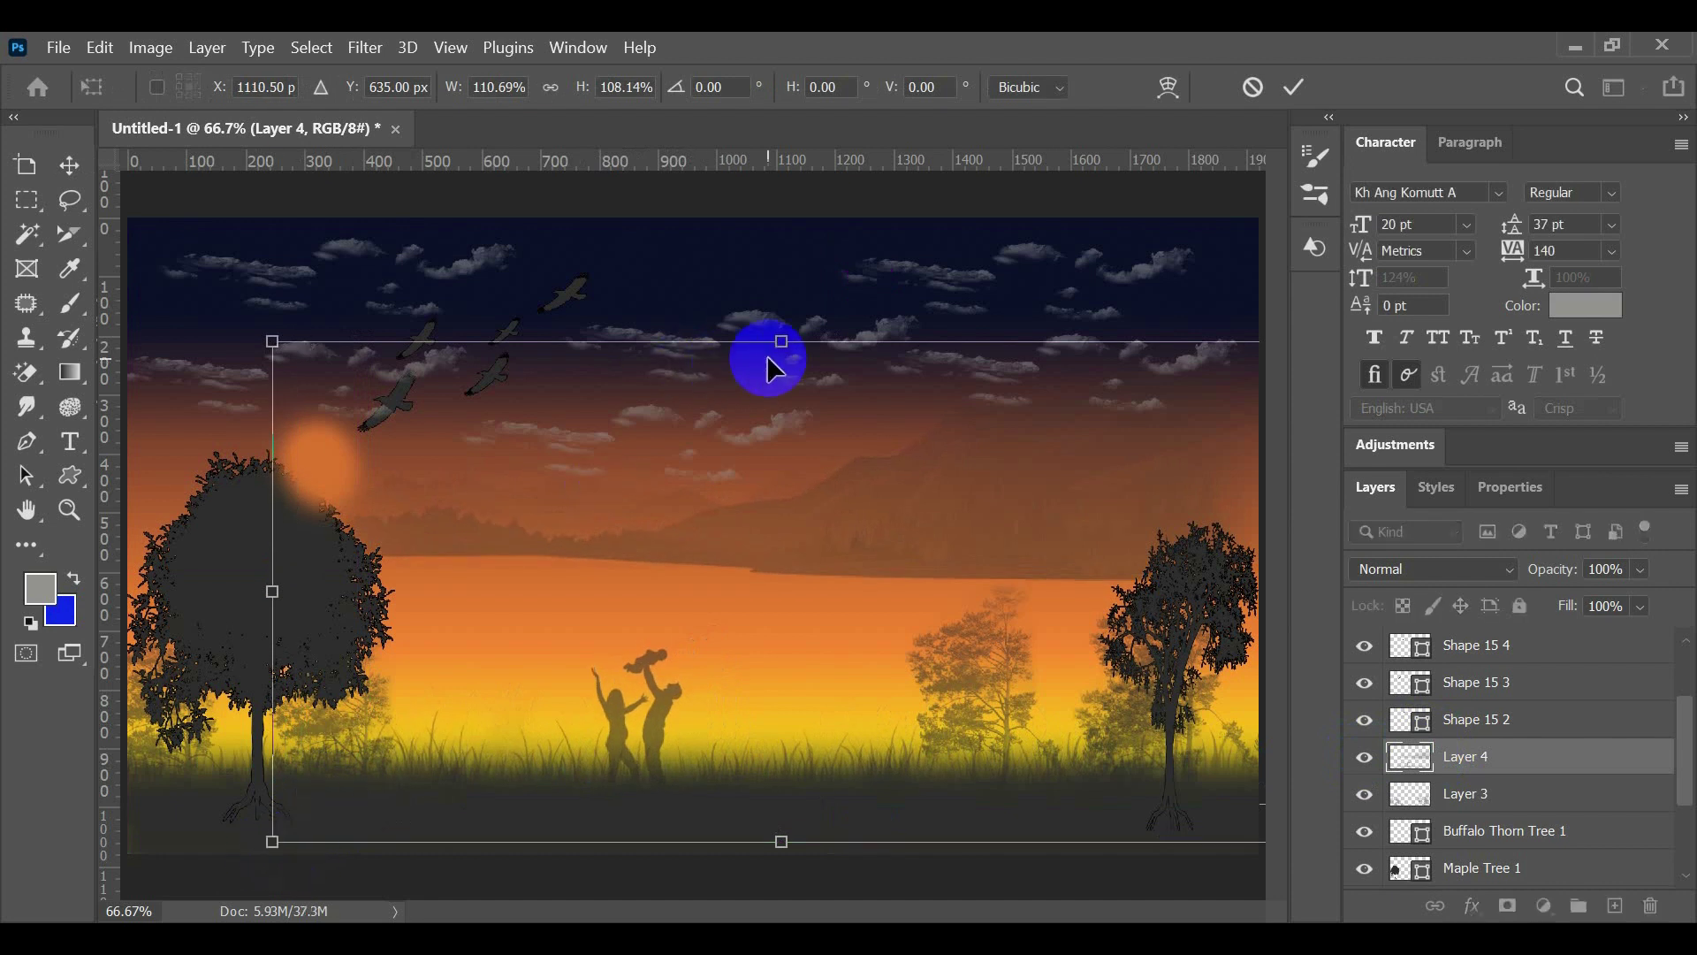
left_click_drag(778, 353, 783, 323)
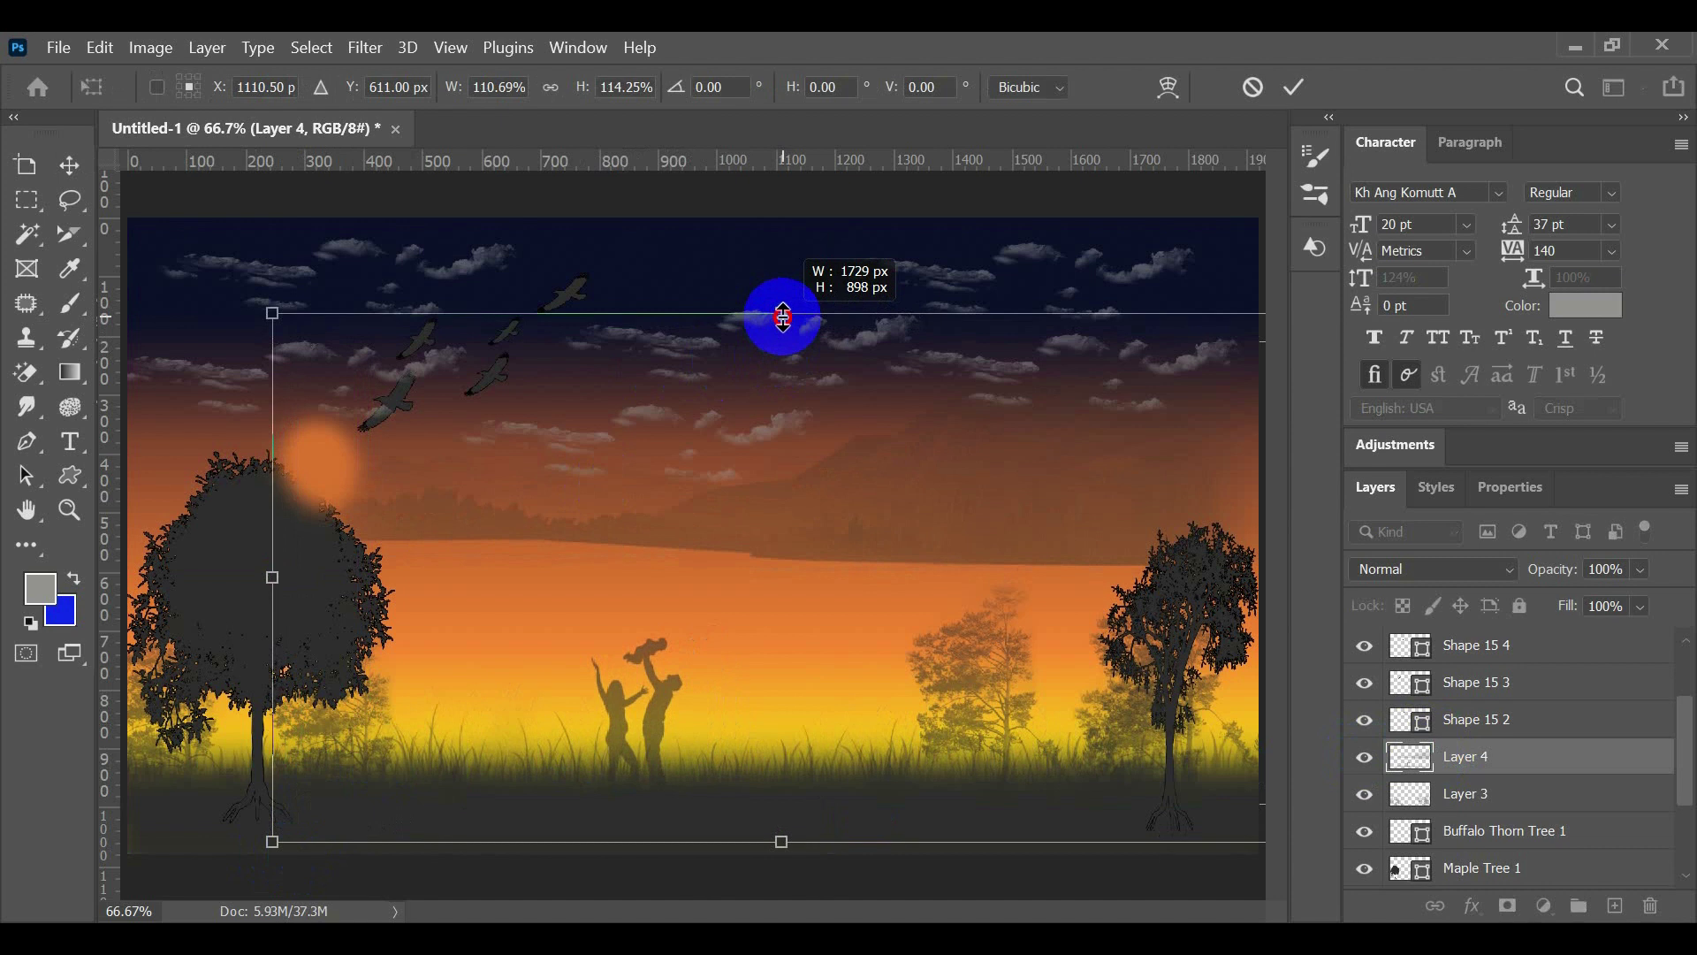
left_click_drag(783, 316, 771, 279)
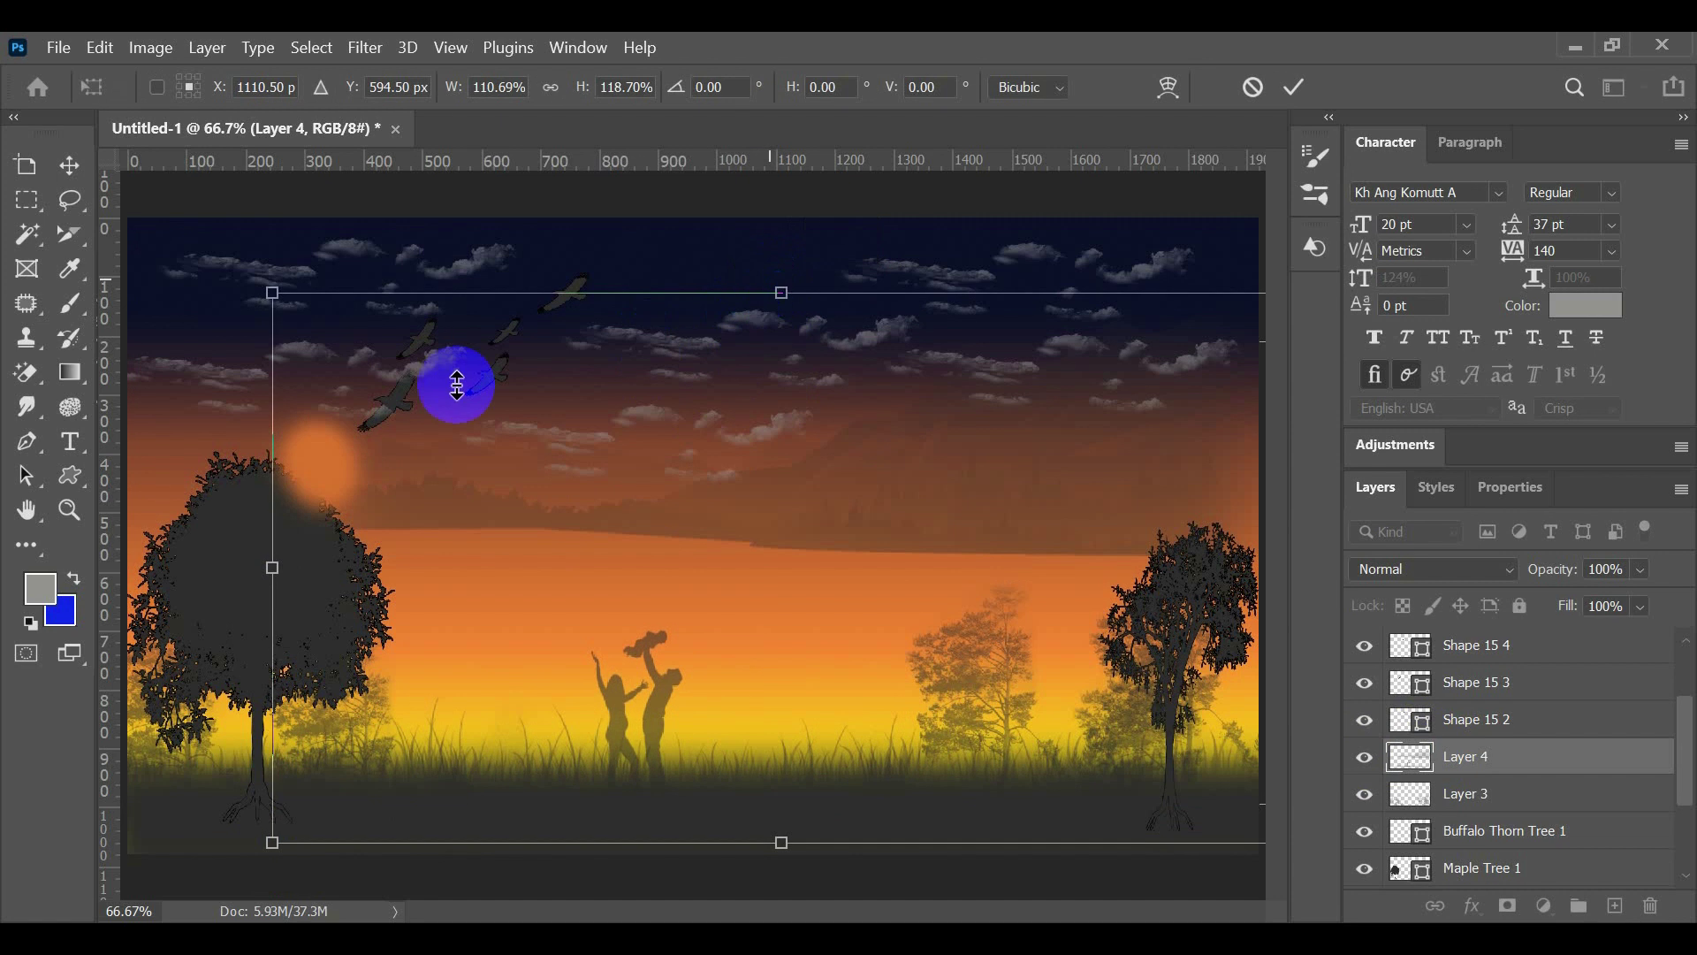
left_click_drag(273, 294, 238, 283)
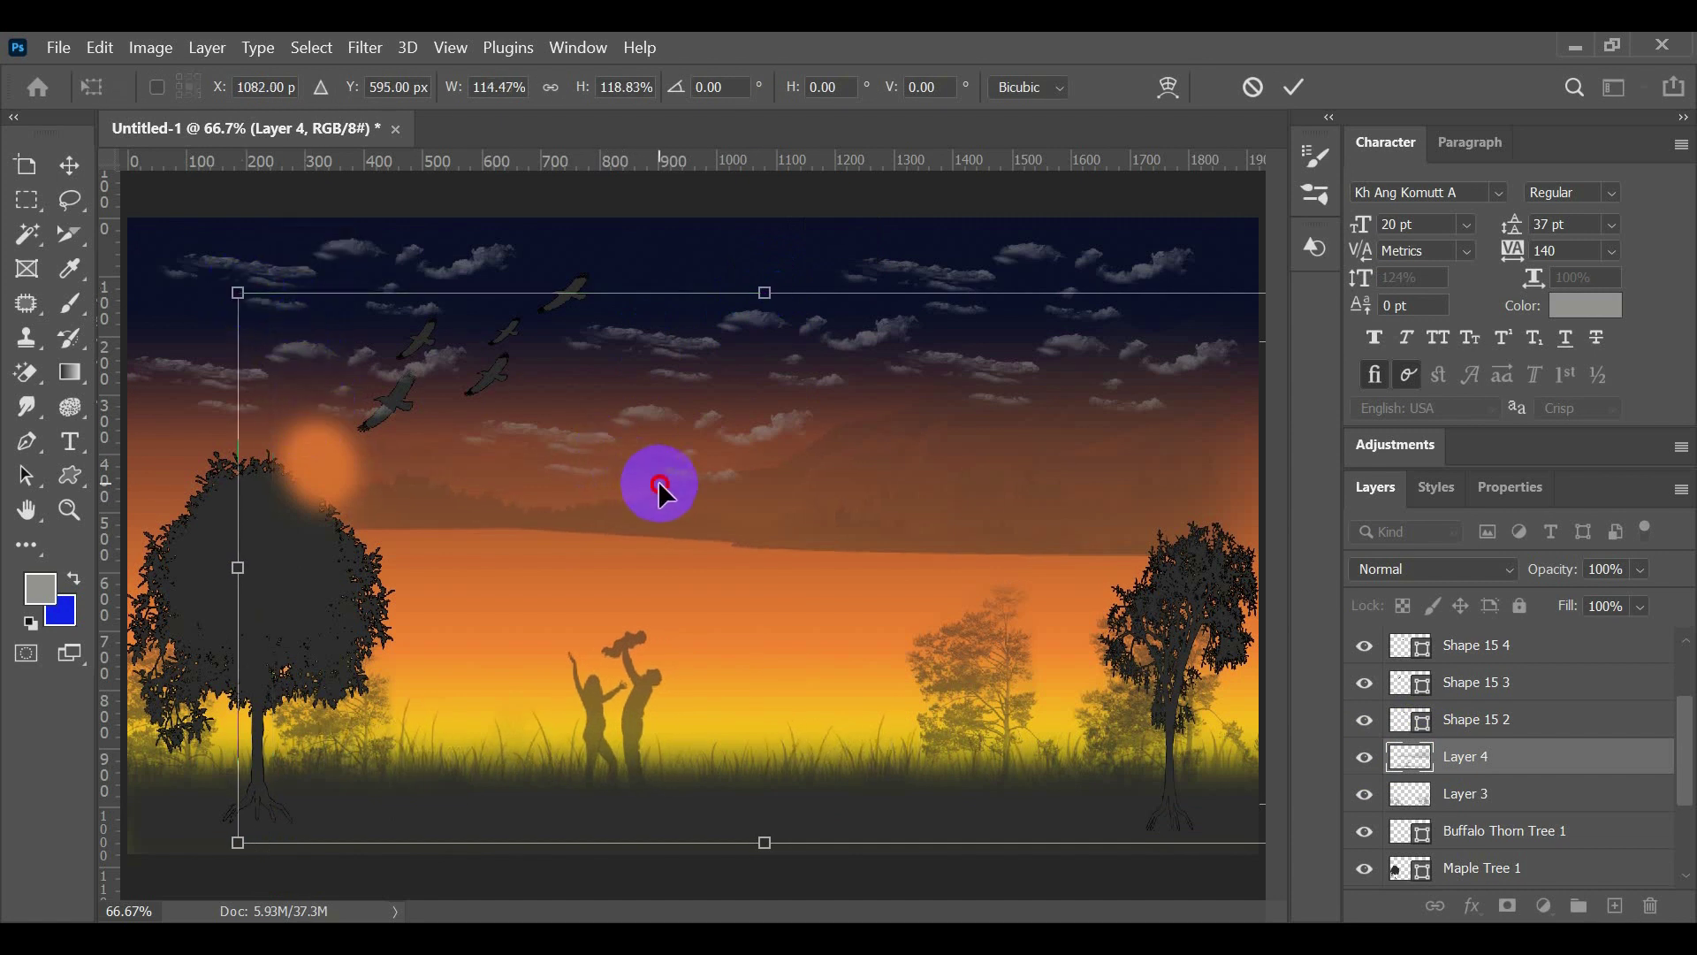
left_click_drag(659, 486, 726, 458)
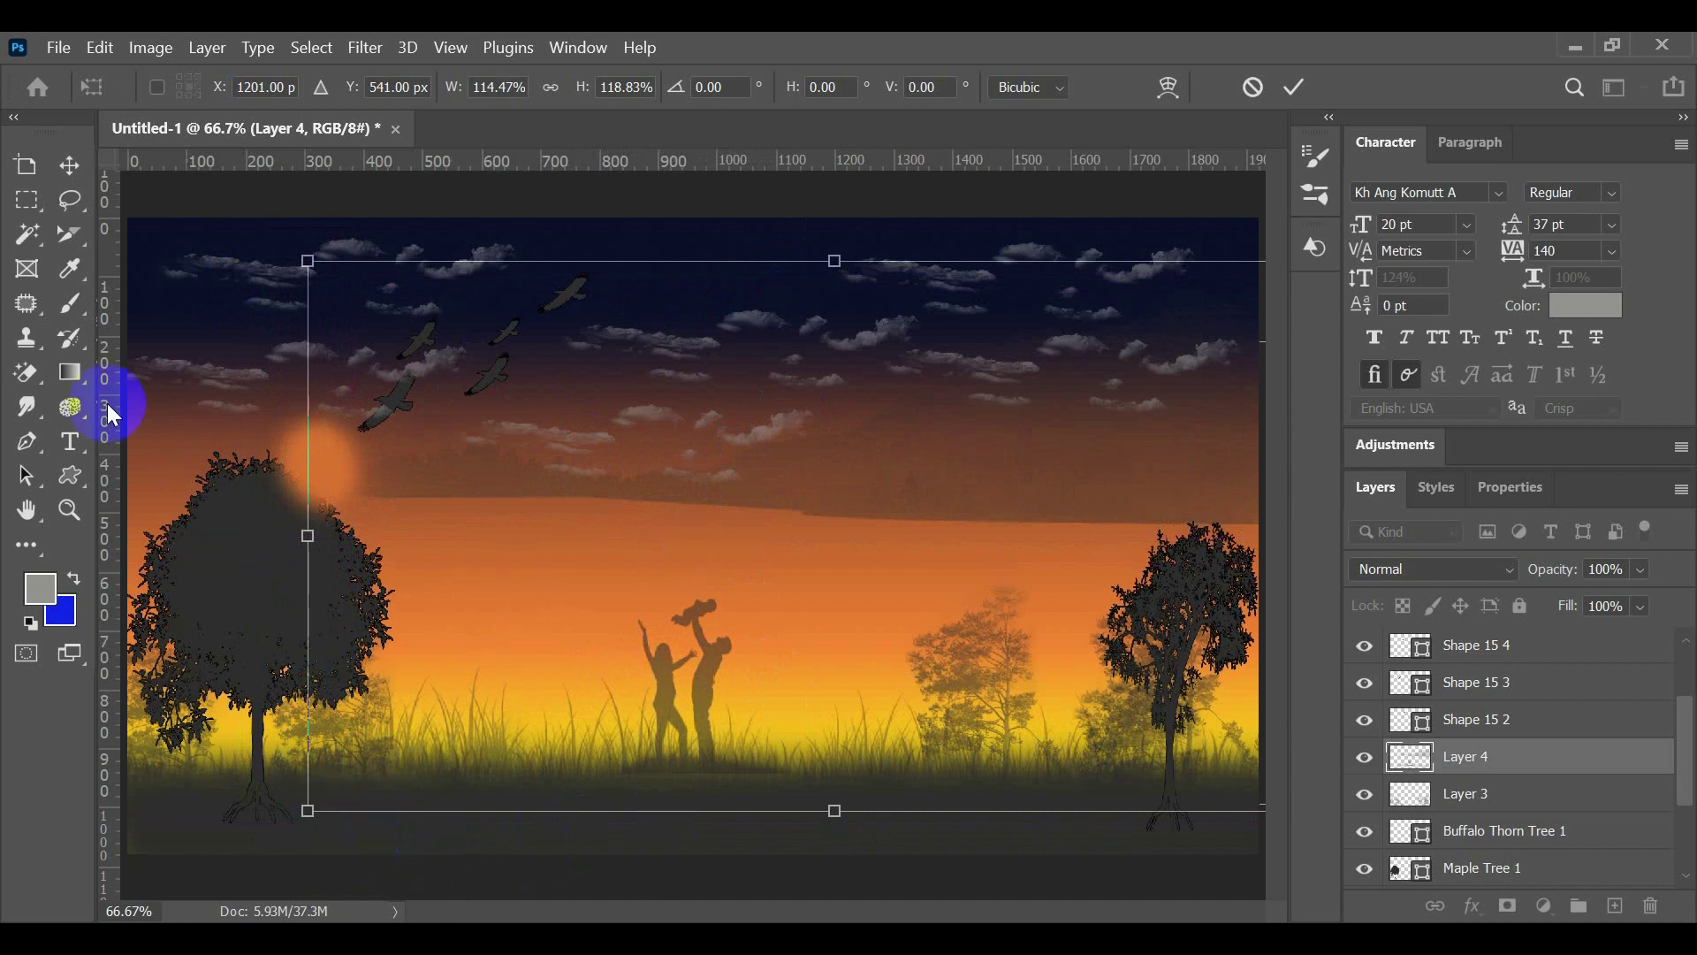
left_click(1292, 87)
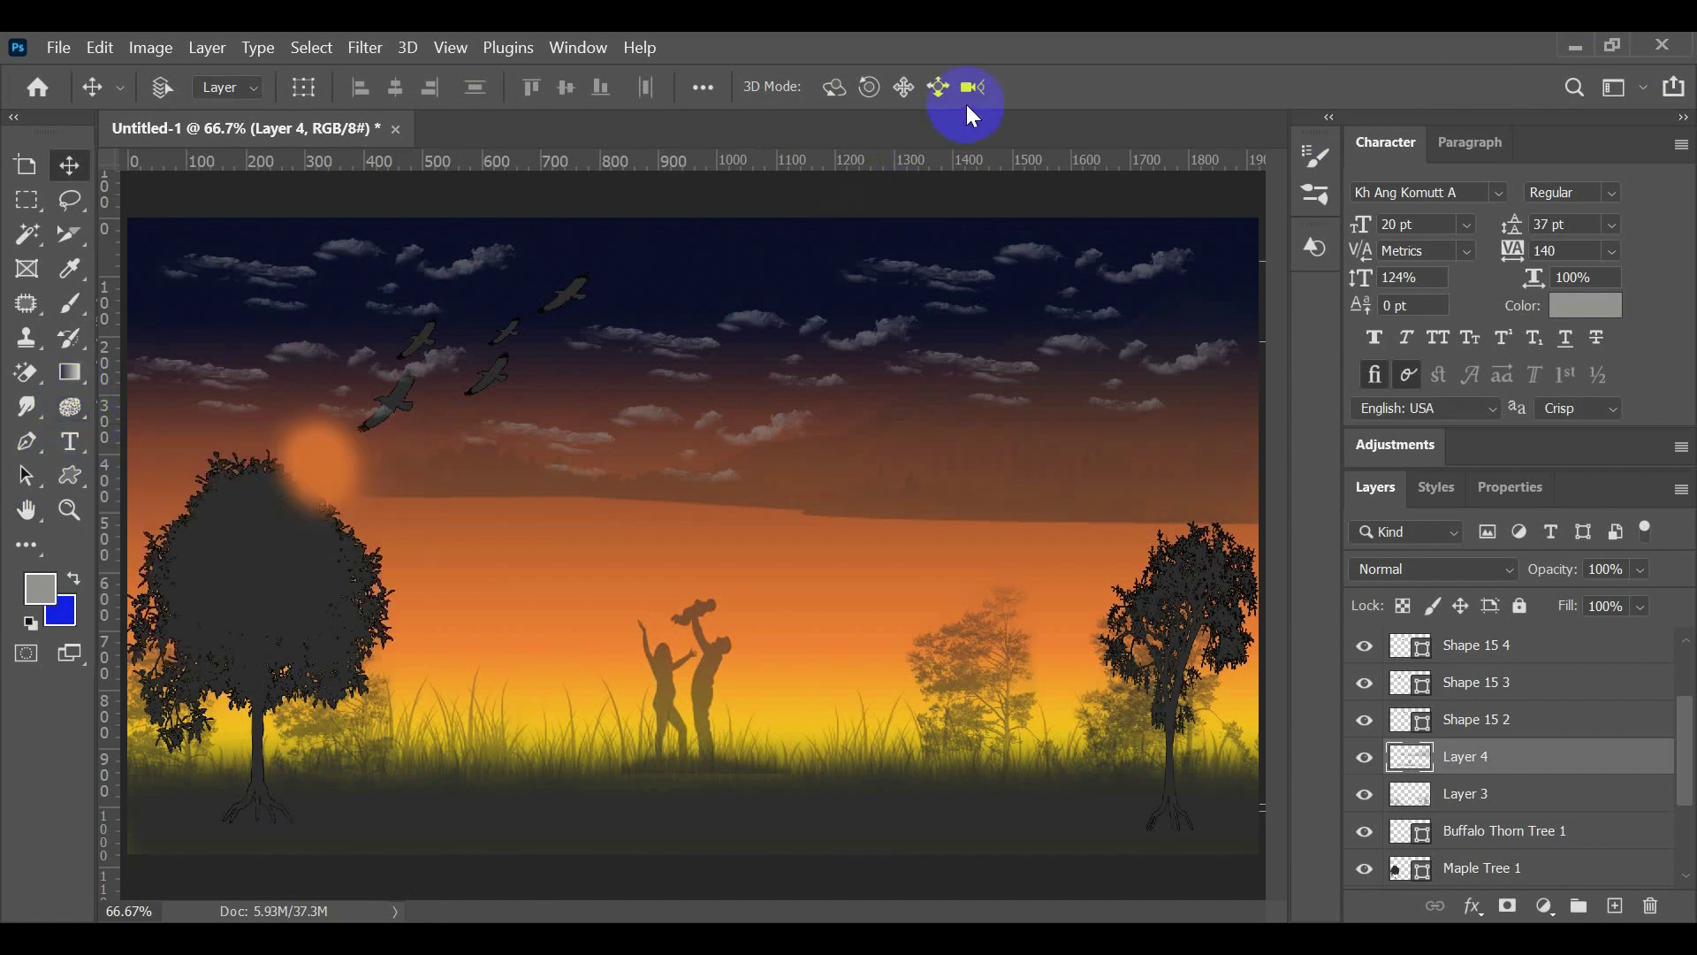
Step: Choose the rounded maple tree from the Leaf Trees custom shapes for the Custom Shape tool
left_click(69, 474)
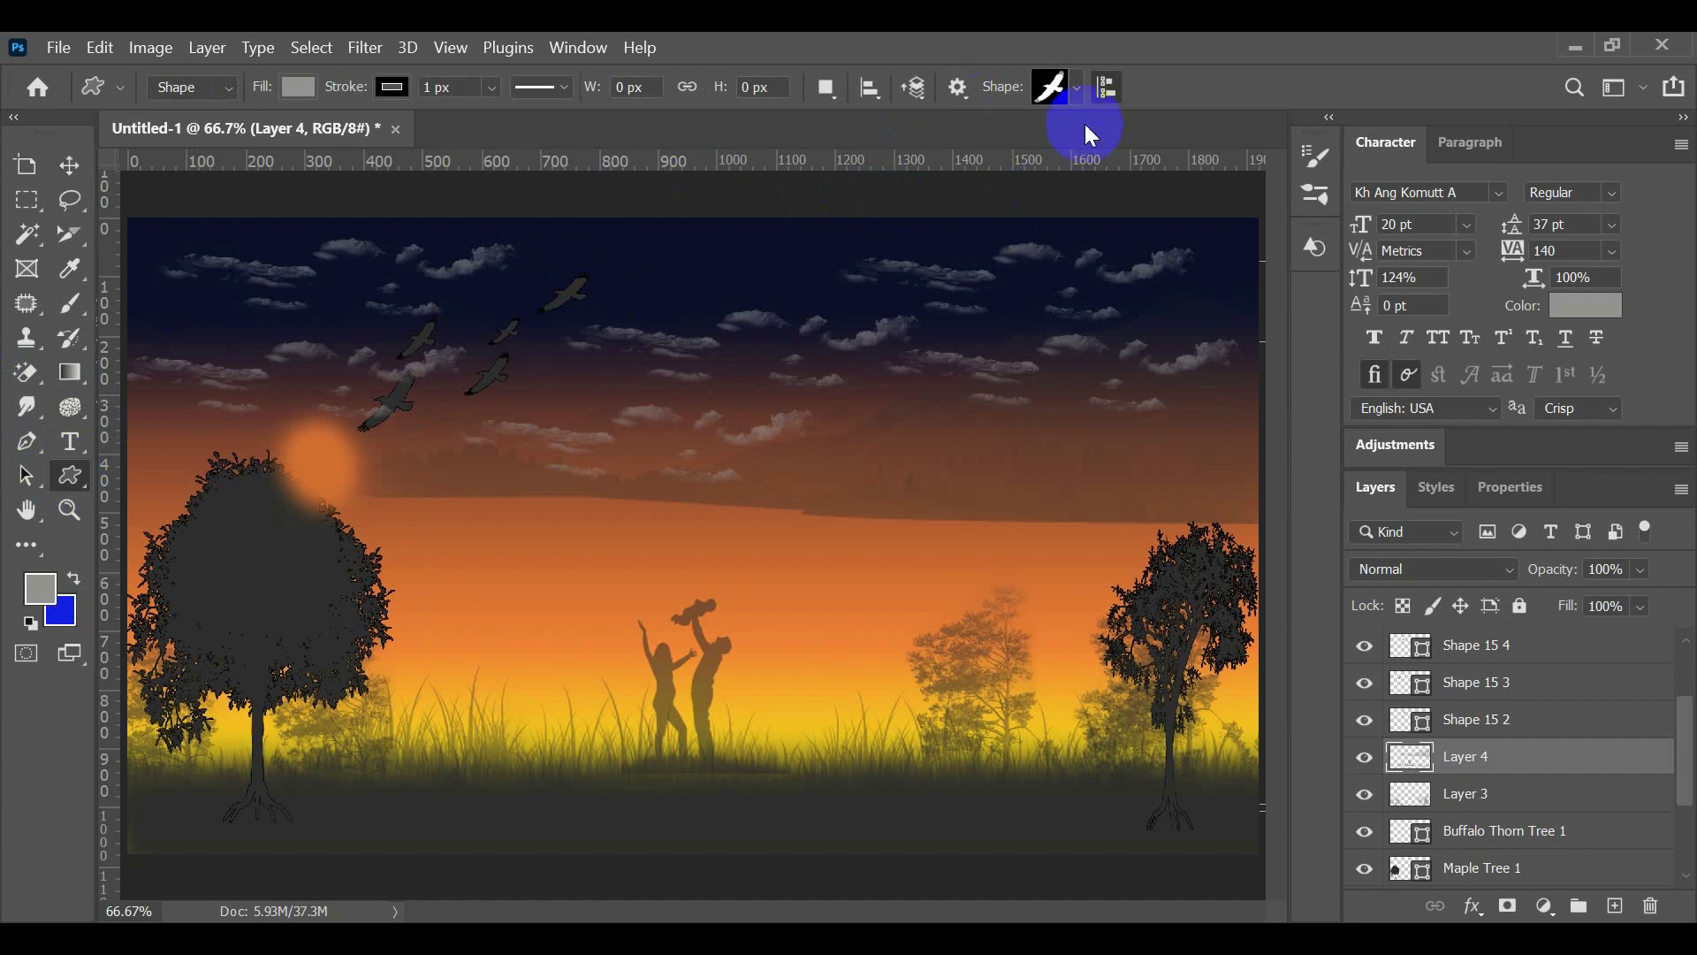
left_click(1077, 99)
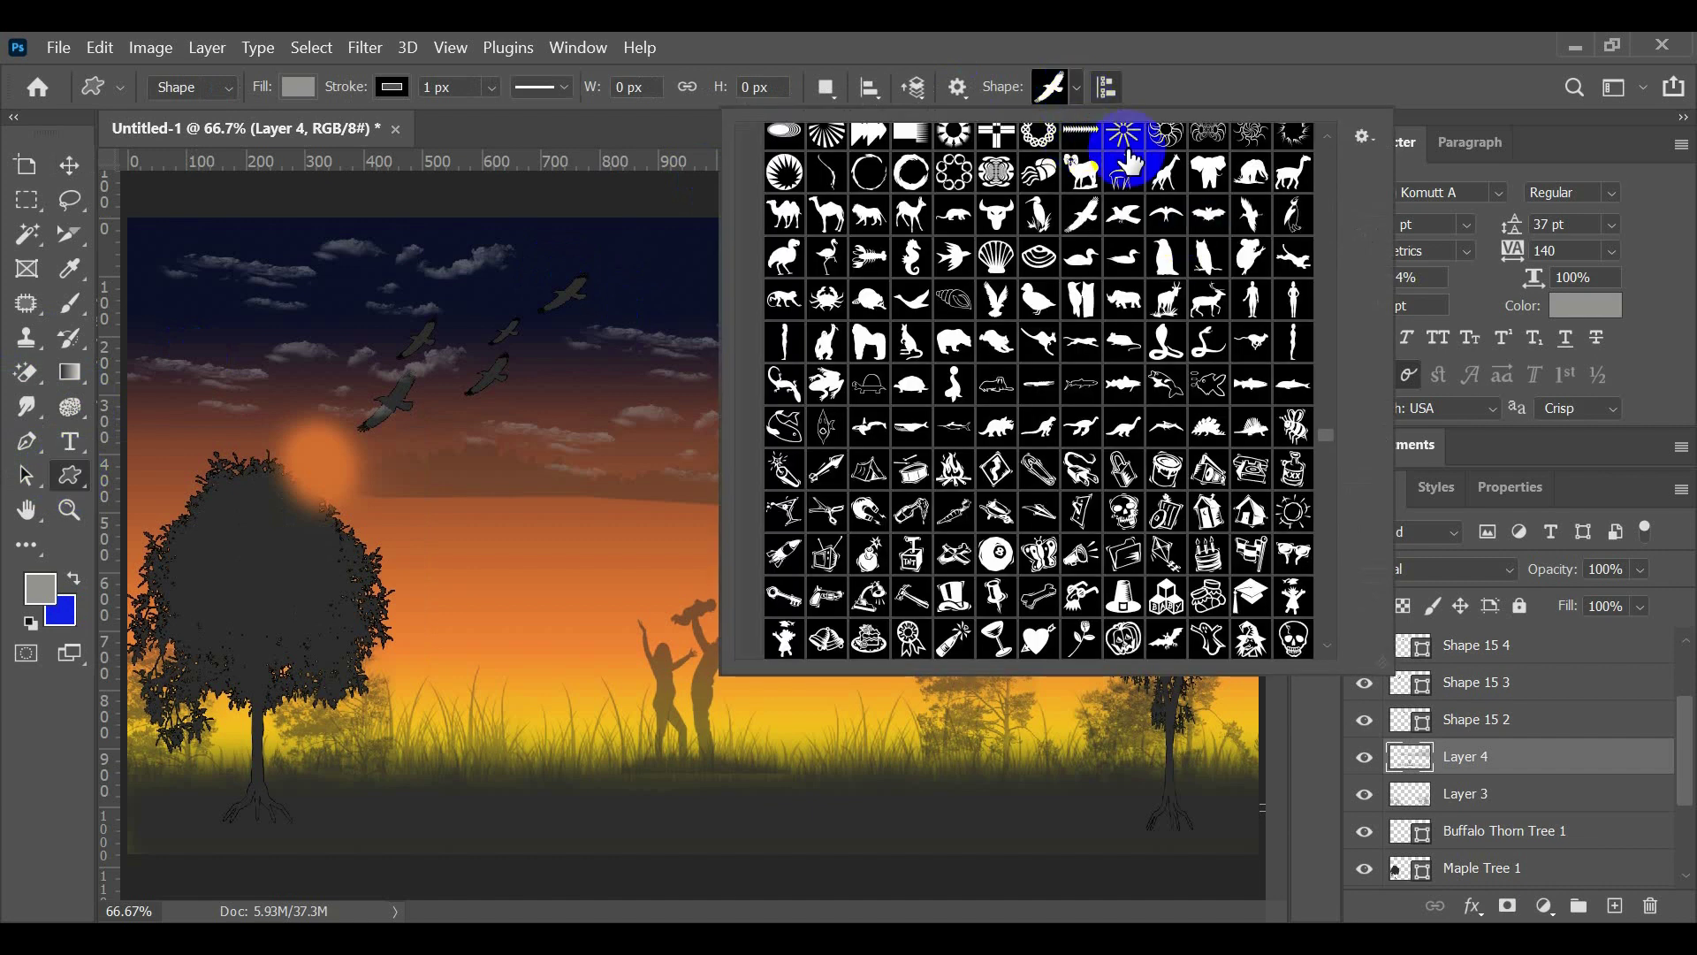
left_click_drag(1327, 444, 1341, 133)
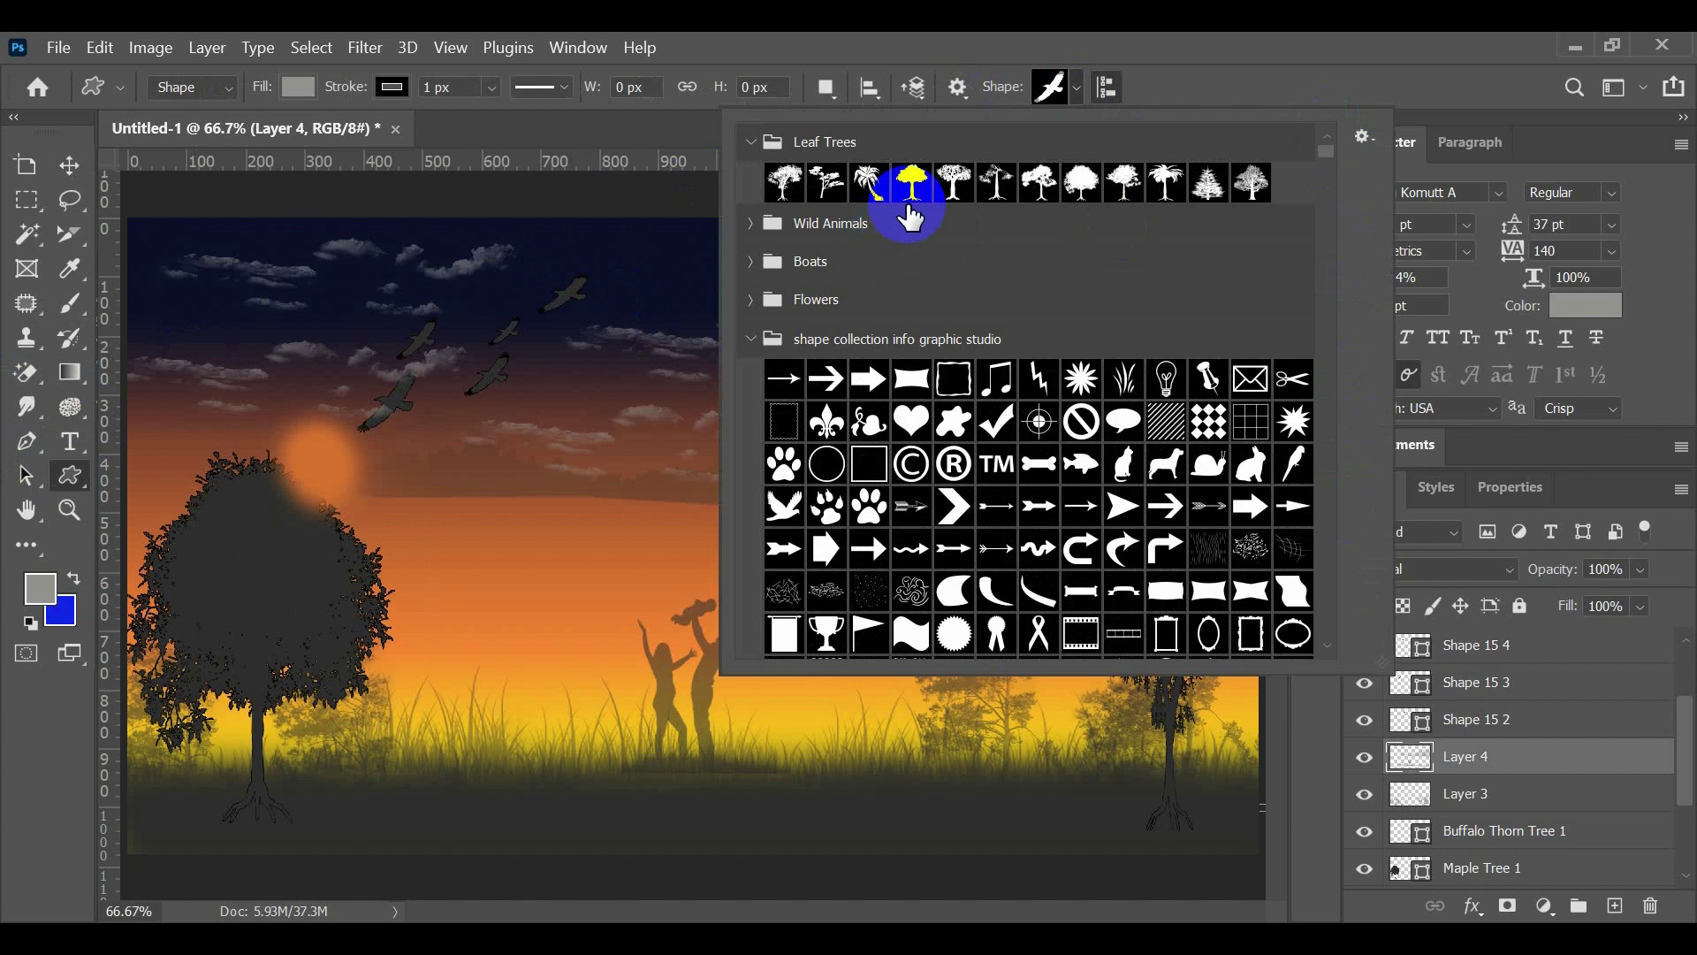
left_click(1075, 190)
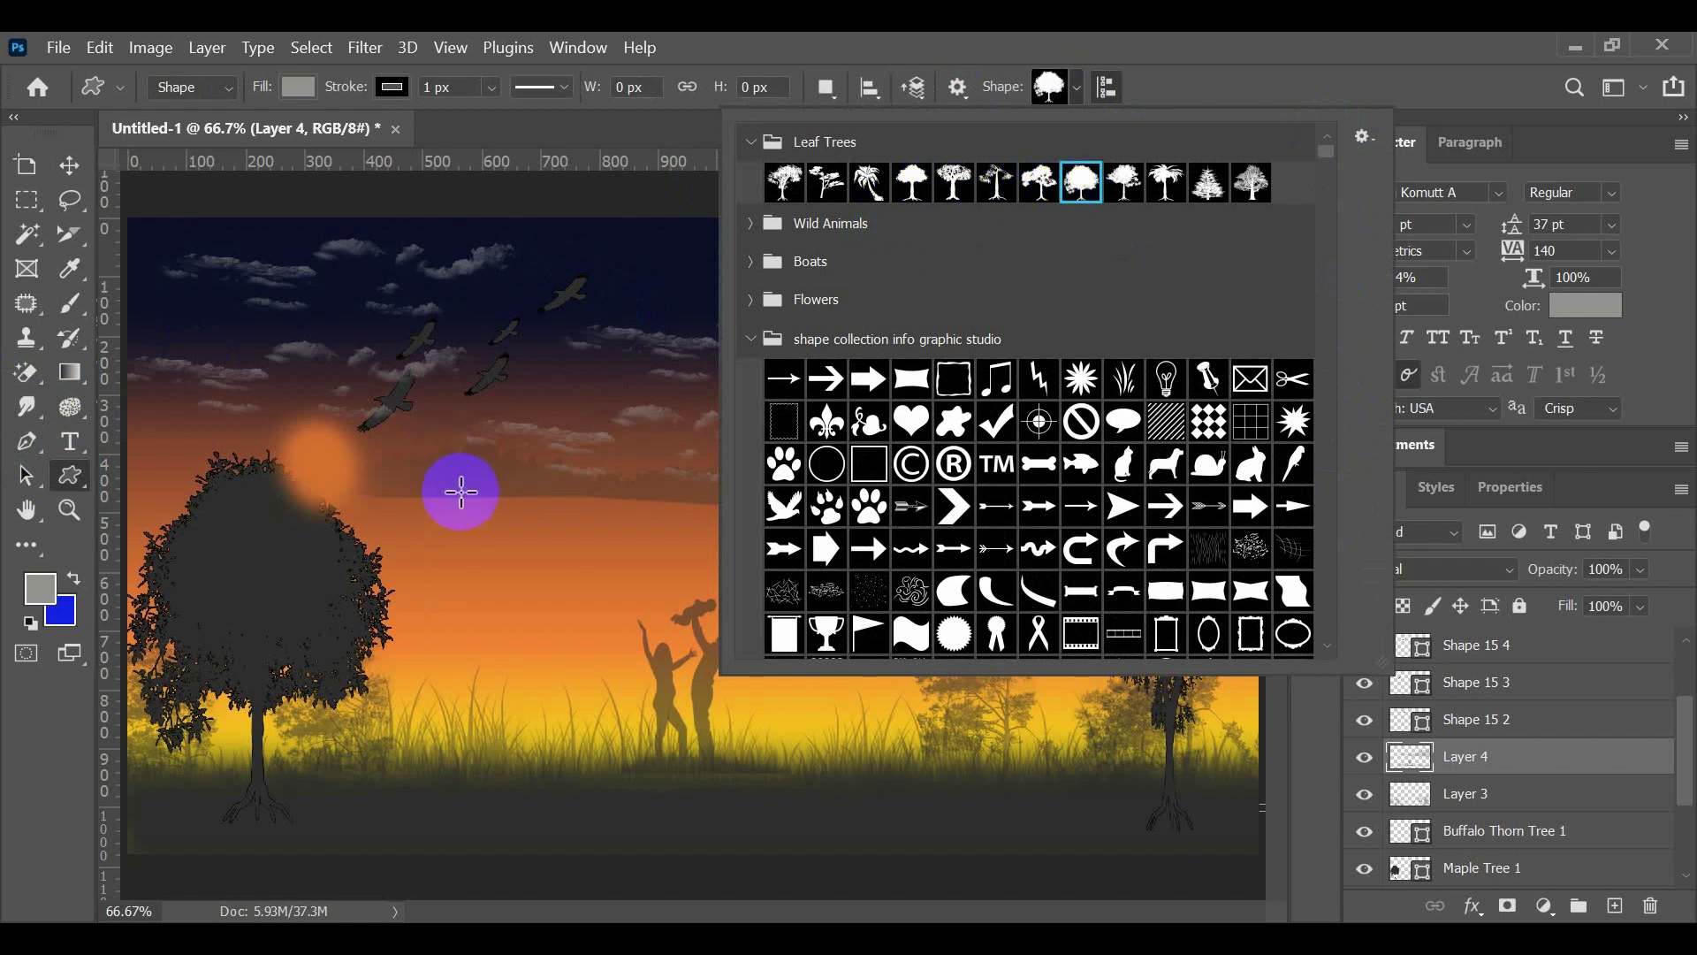
Step: Try a grey maple tree about 127 px in size along the mountain base, and undo it
left_click_drag(468, 485, 505, 589)
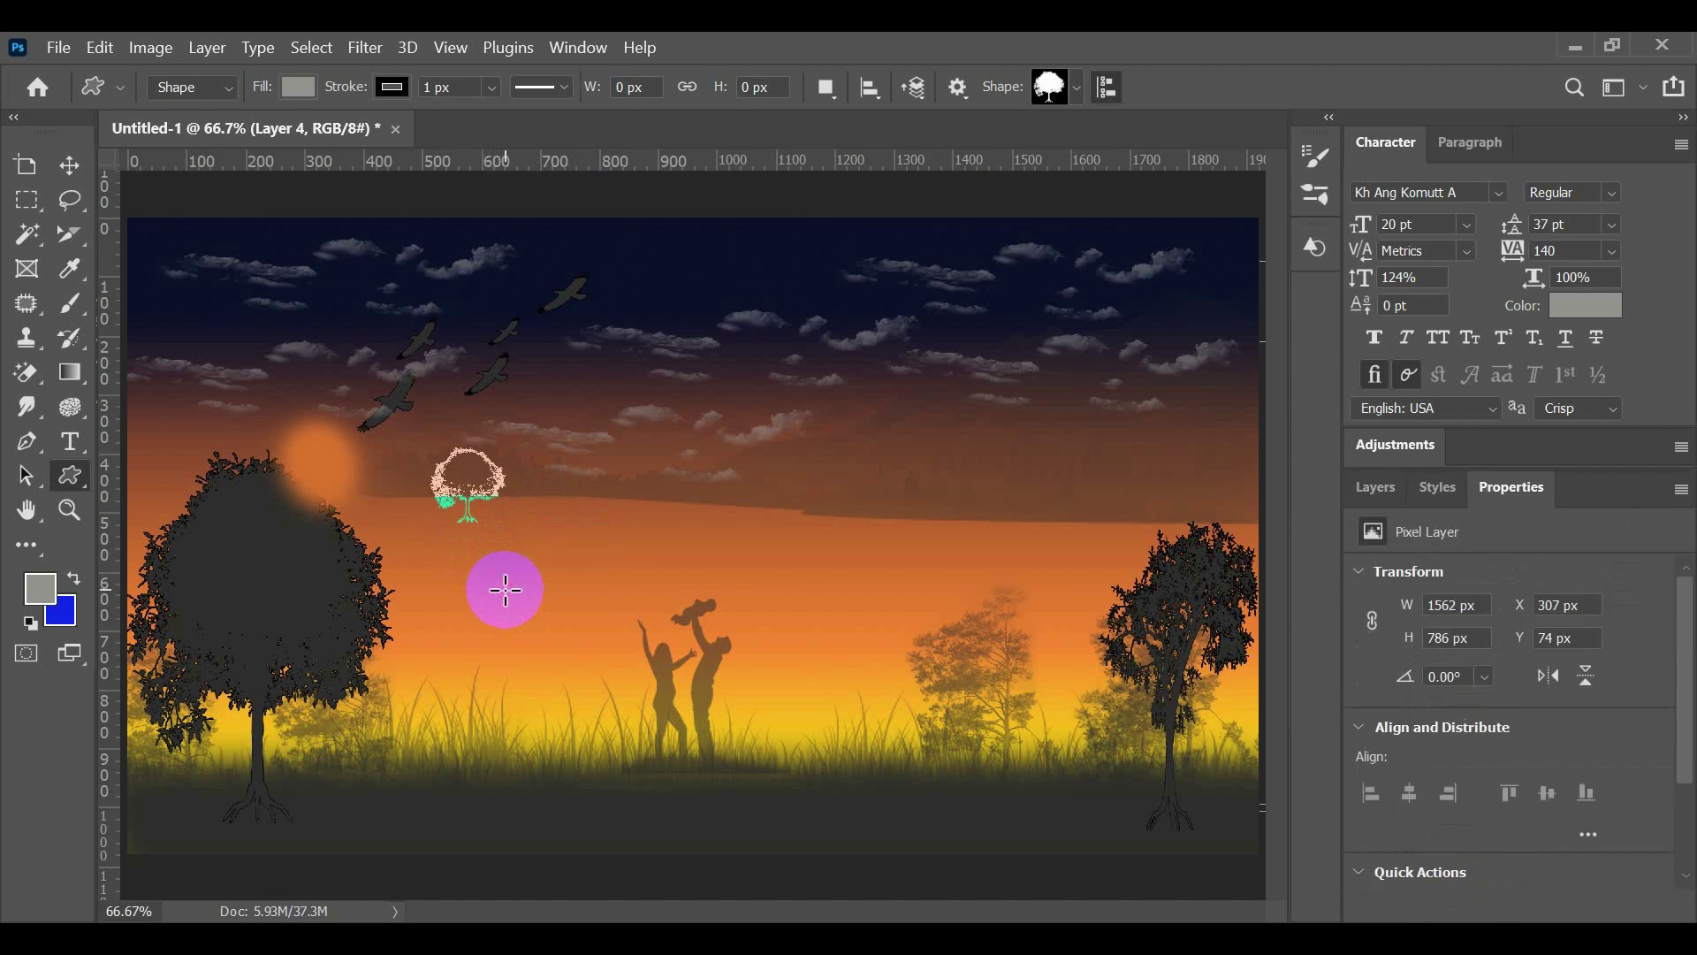
left_click(1432, 489)
left_click(1389, 487)
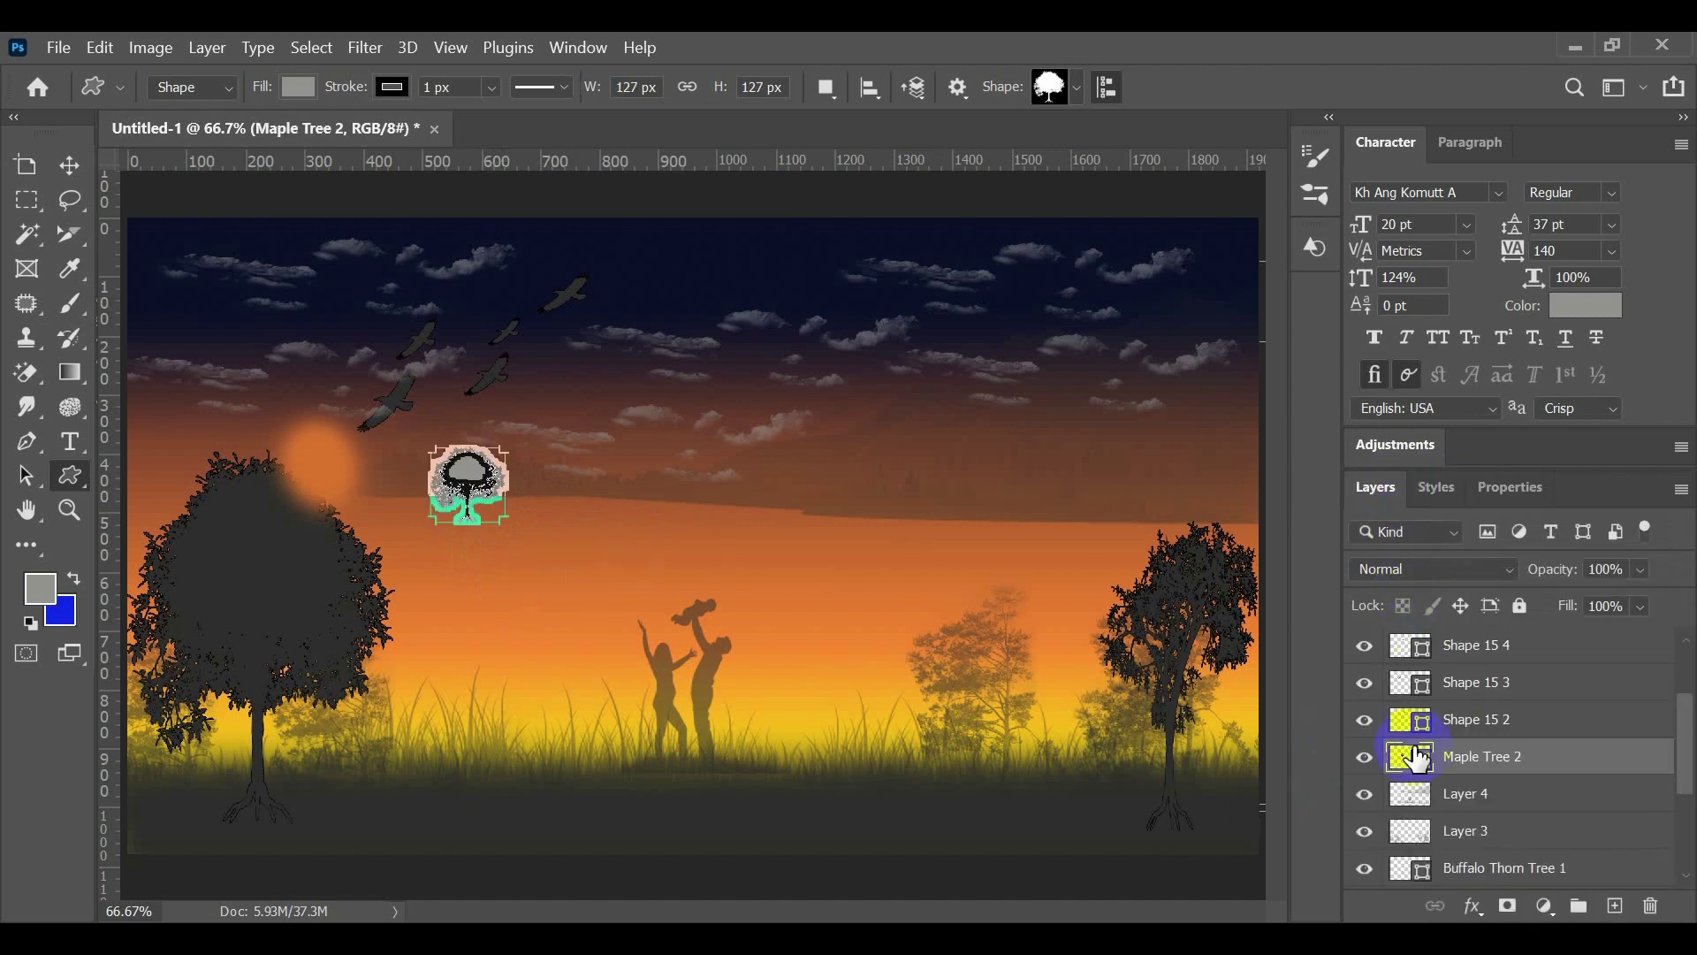
left_click(1475, 805)
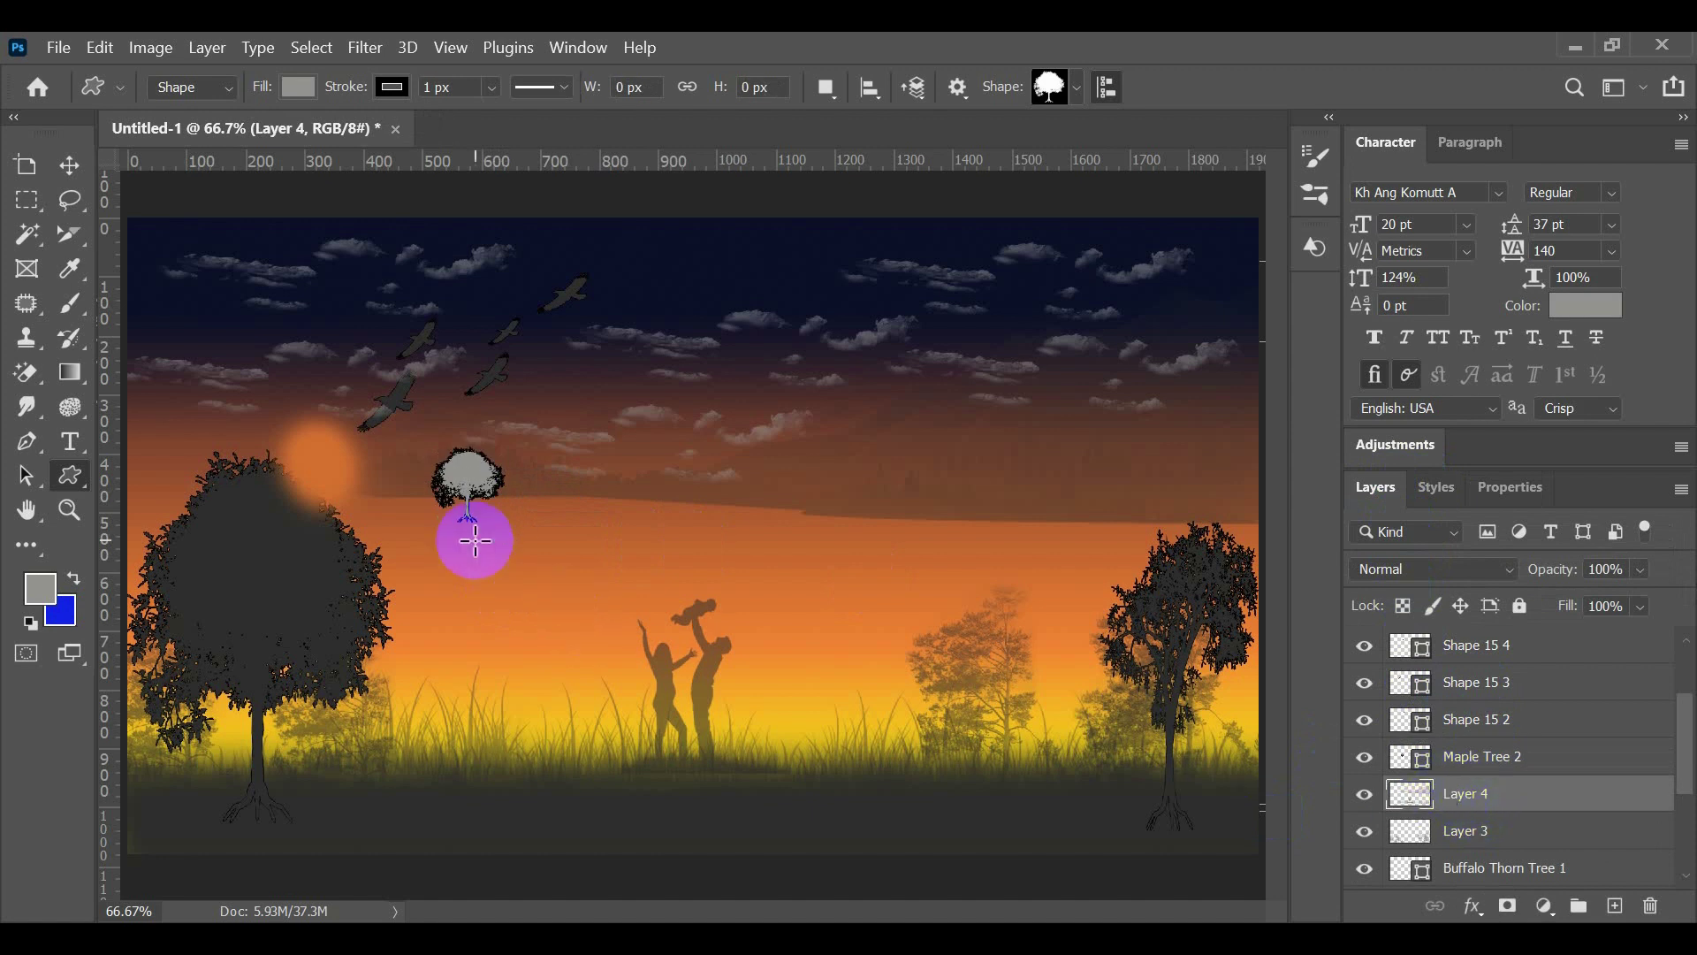
key("ctrl+z")
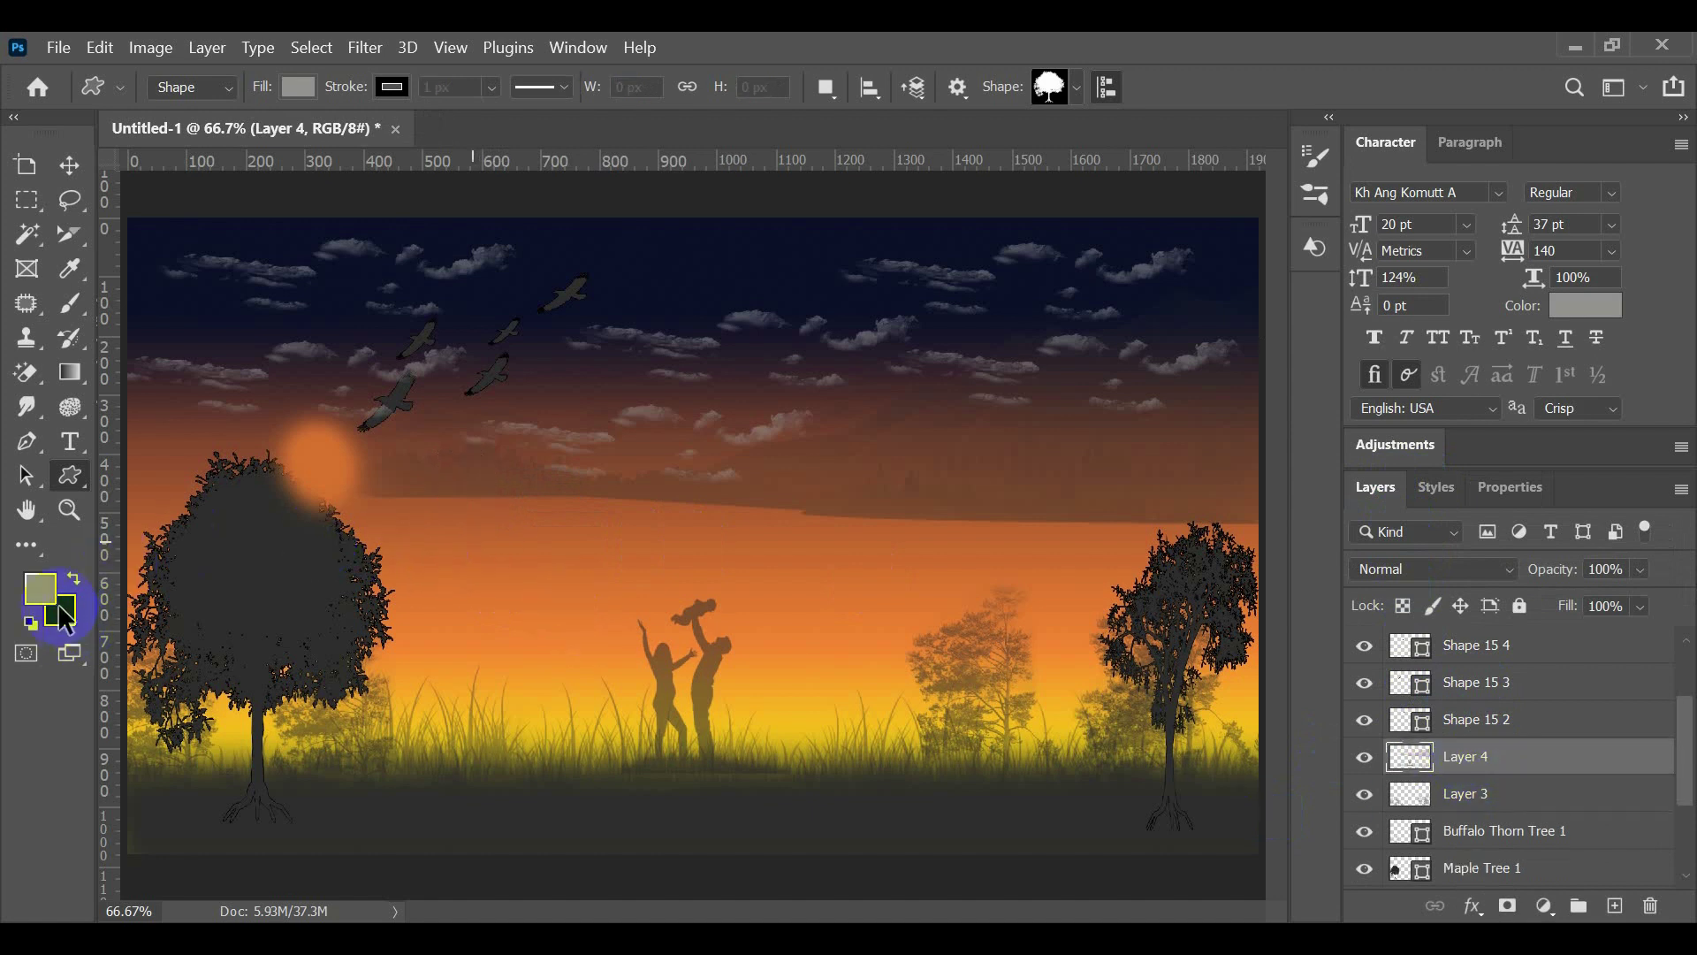
Step: Set the foreground colour to black and return to the Custom Shape tool
left_click(53, 599)
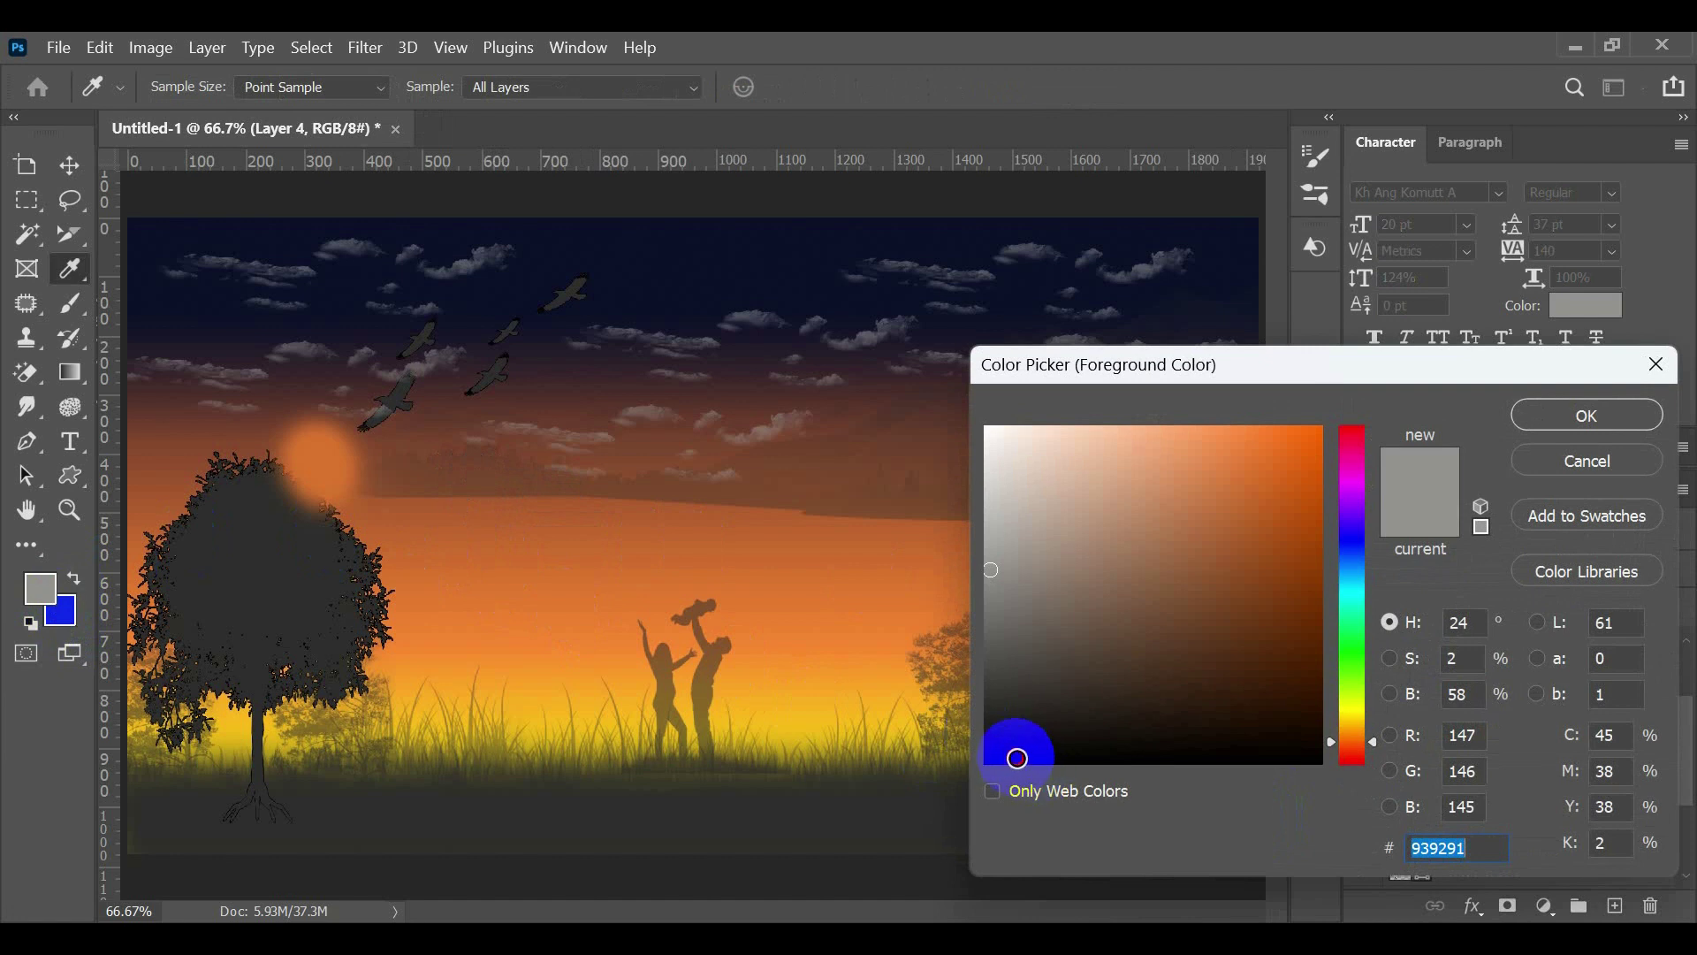
left_click(1018, 757)
left_click(1539, 427)
key("u")
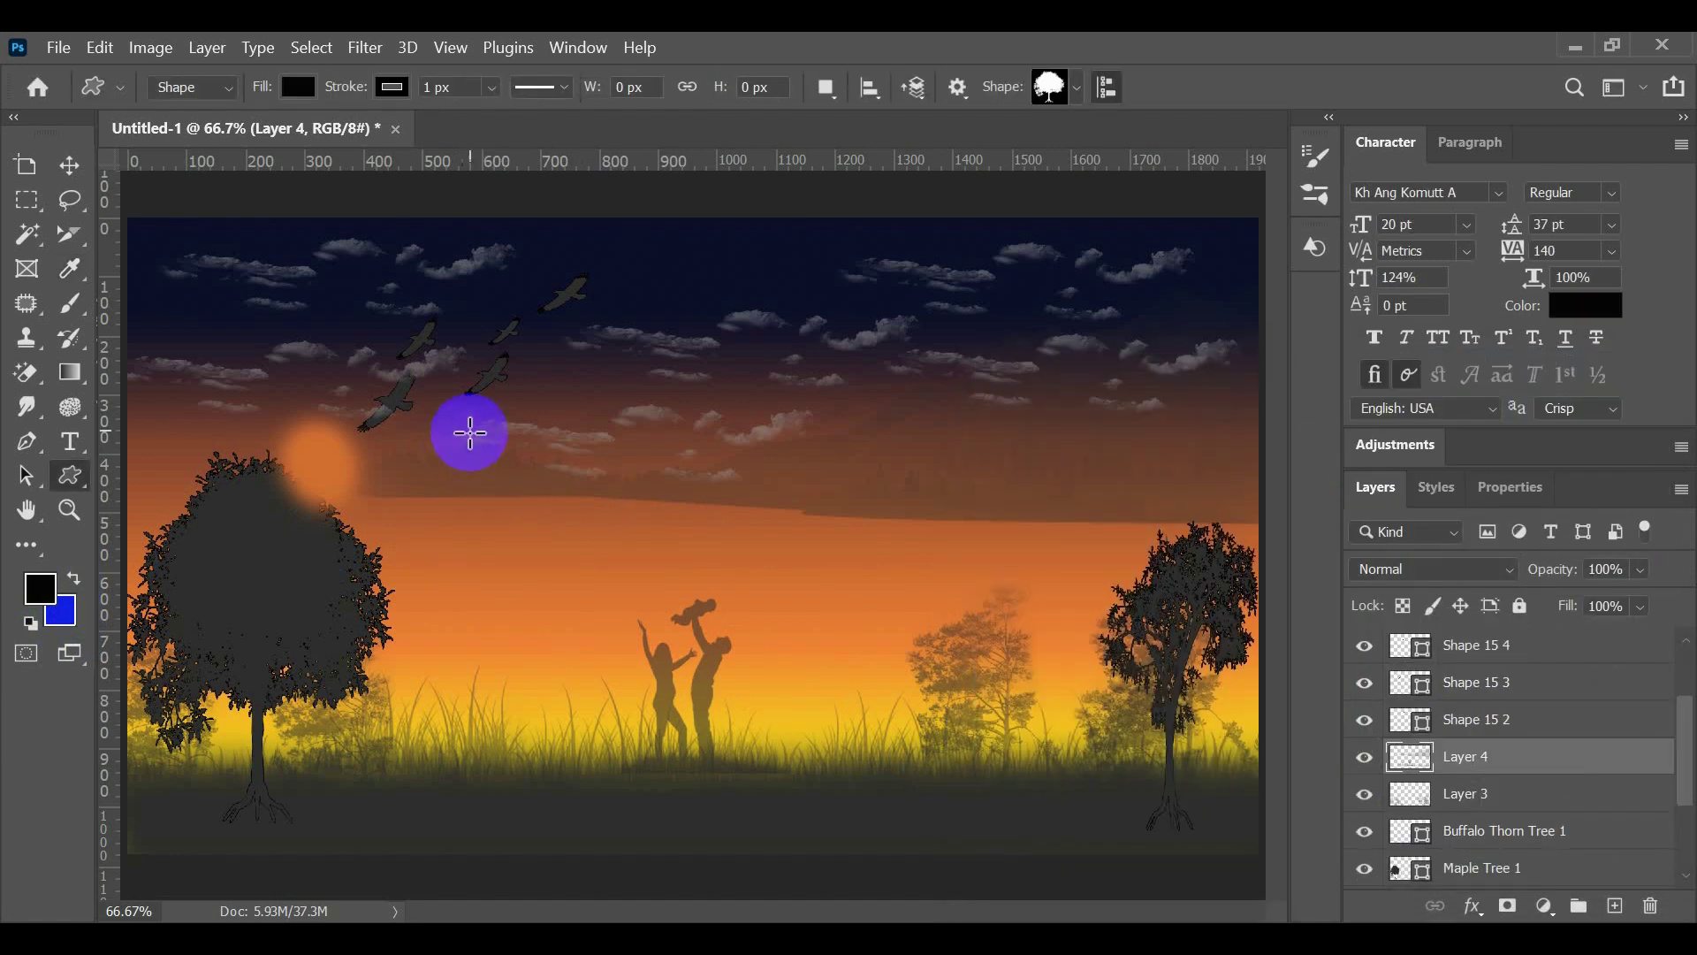
Step: Try a black maple tree about 118 px in size near the birds, and undo it together with the enlargement of Layer 4
left_click_drag(455, 385, 485, 459)
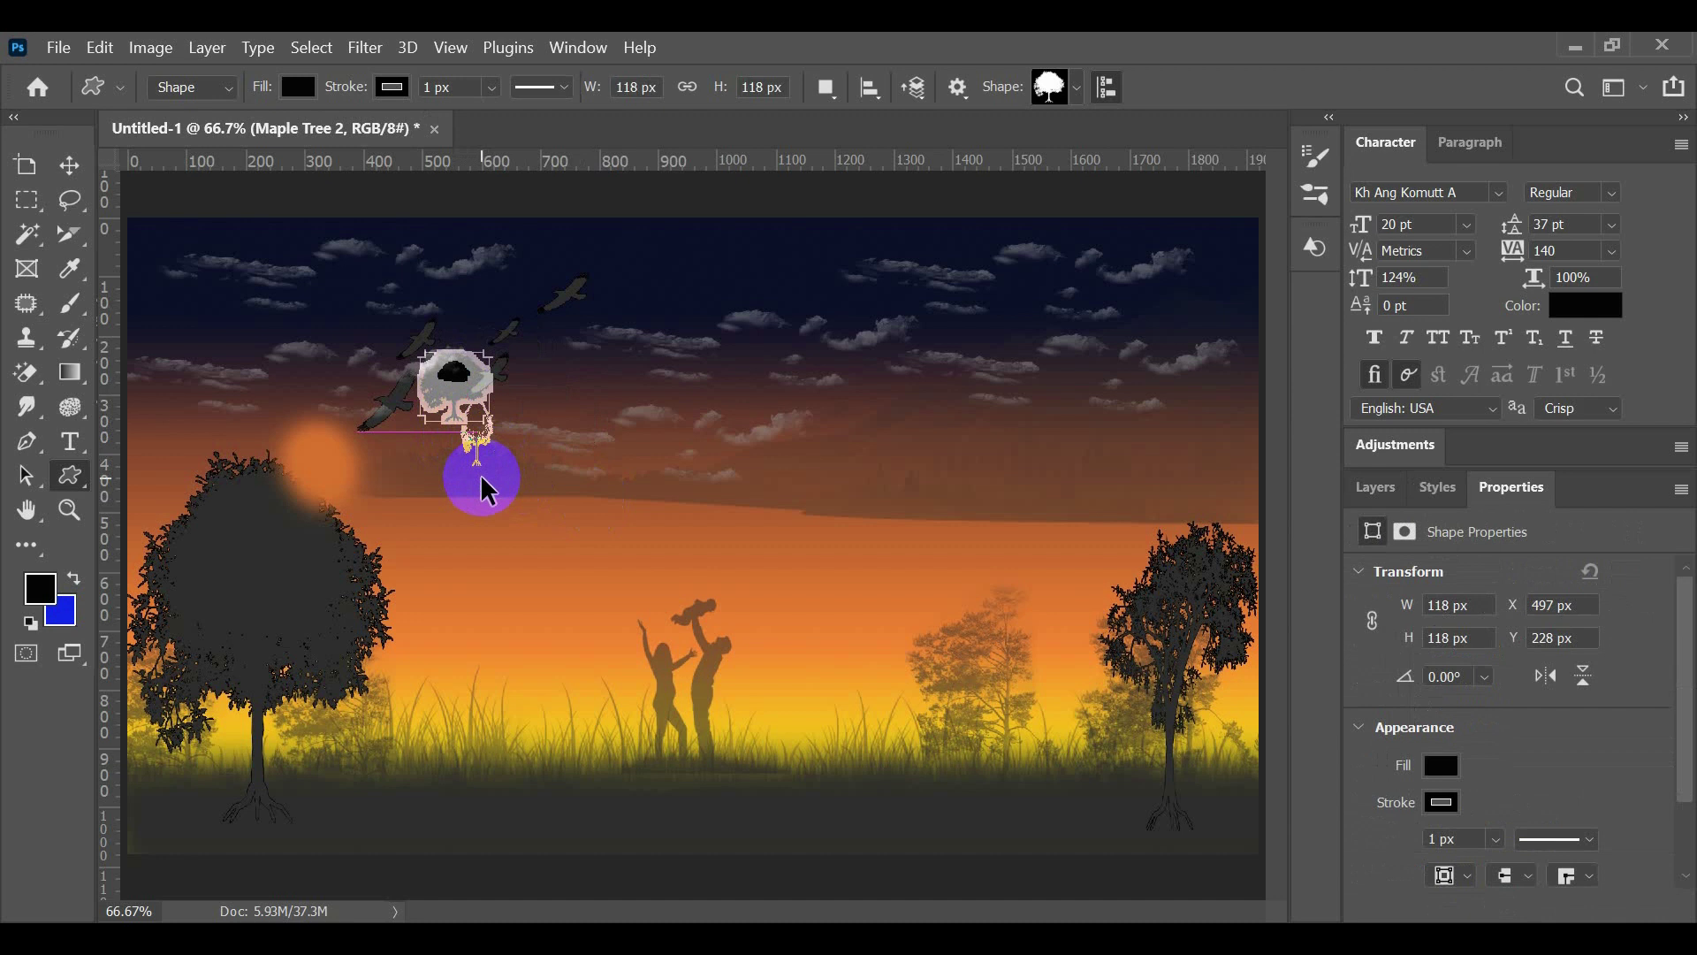
key("ctrl+z")
key("ctrl+z")
key("ctrl+z")
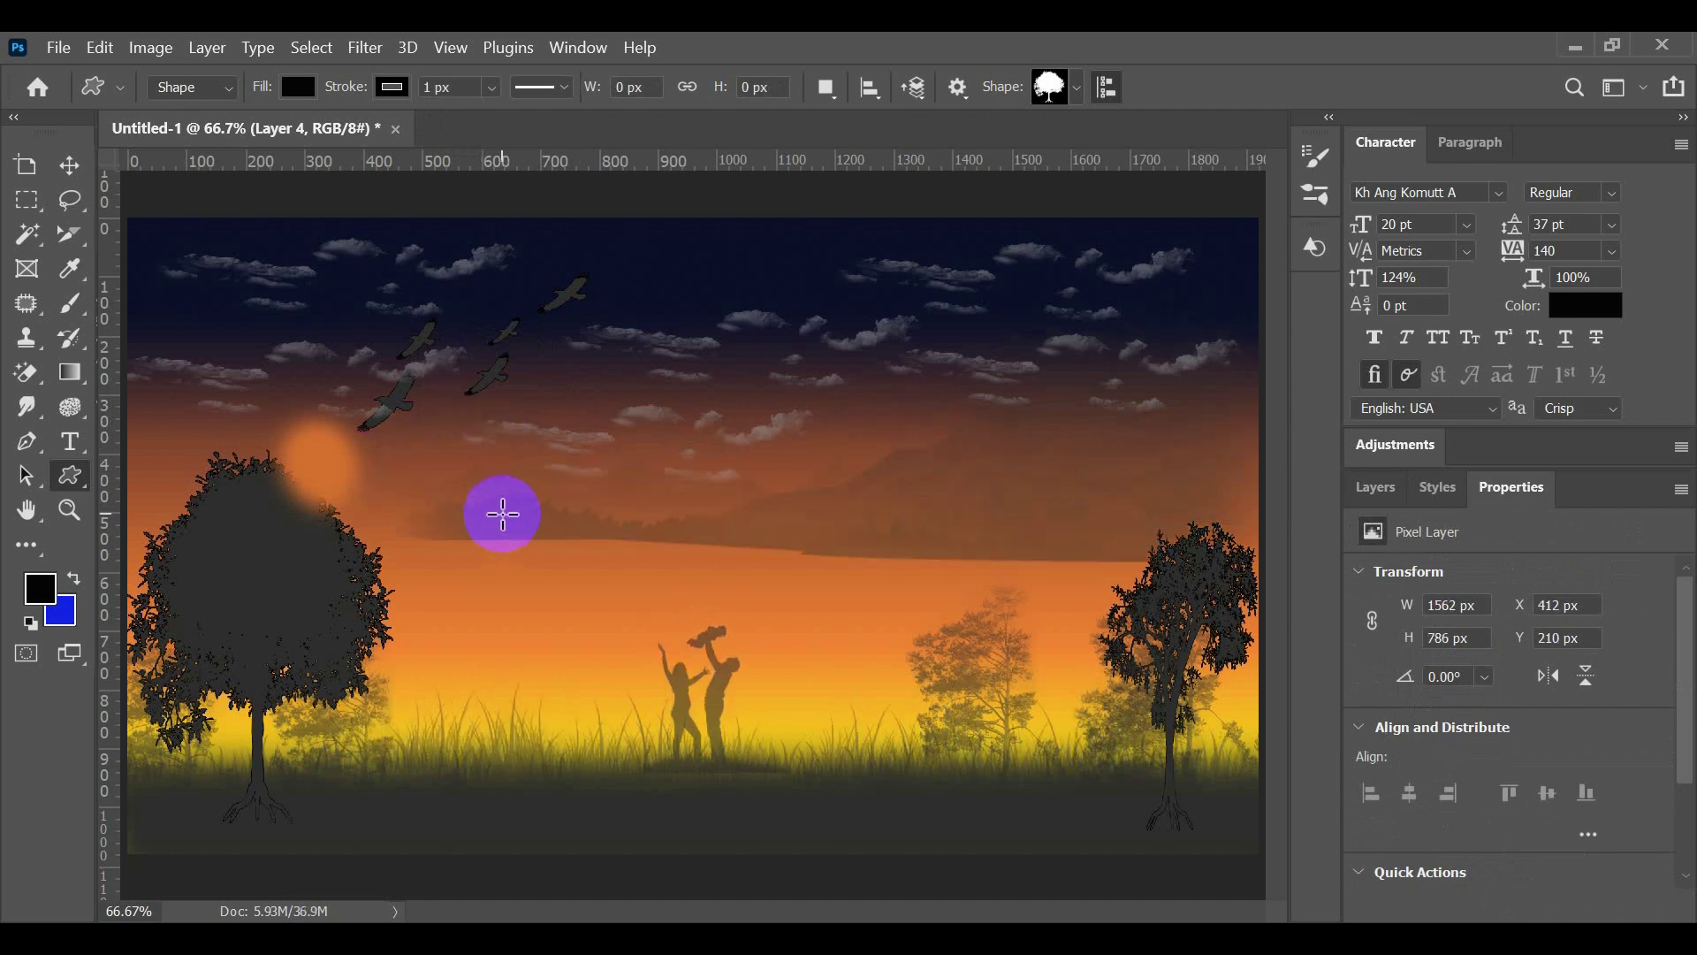
Step: Draw a narrow black maple tree about 55 by 112 px below the mountains and make Layer 4 active again
left_click_drag(504, 525, 537, 589)
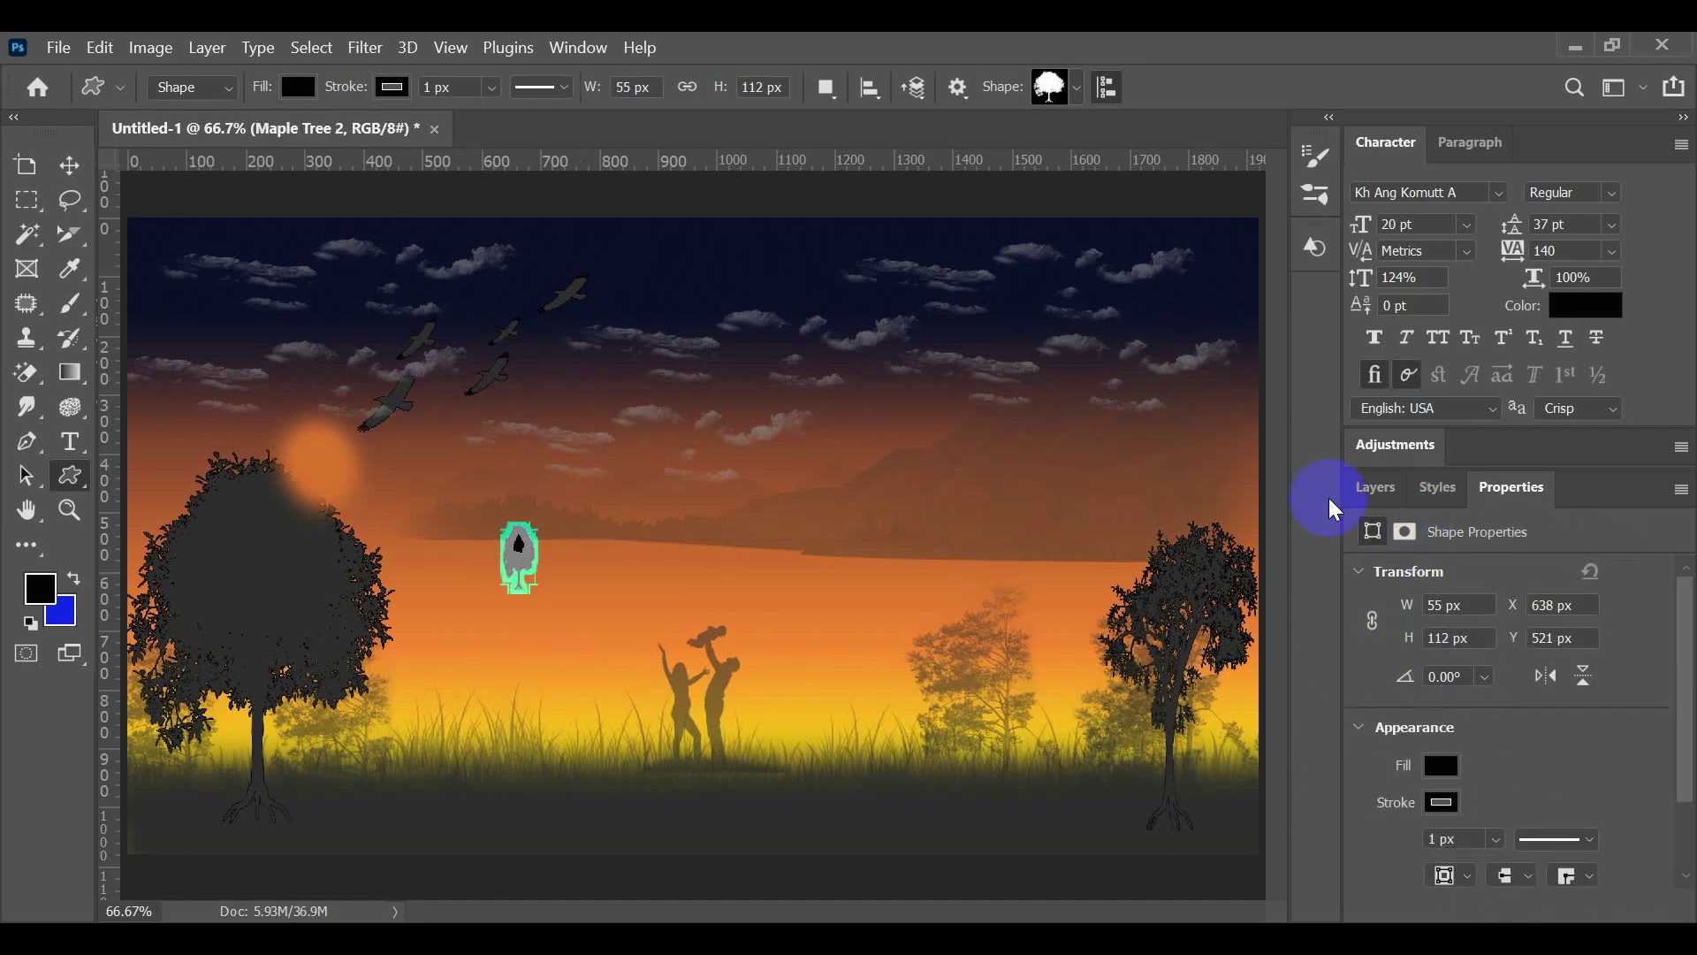
left_click(1375, 487)
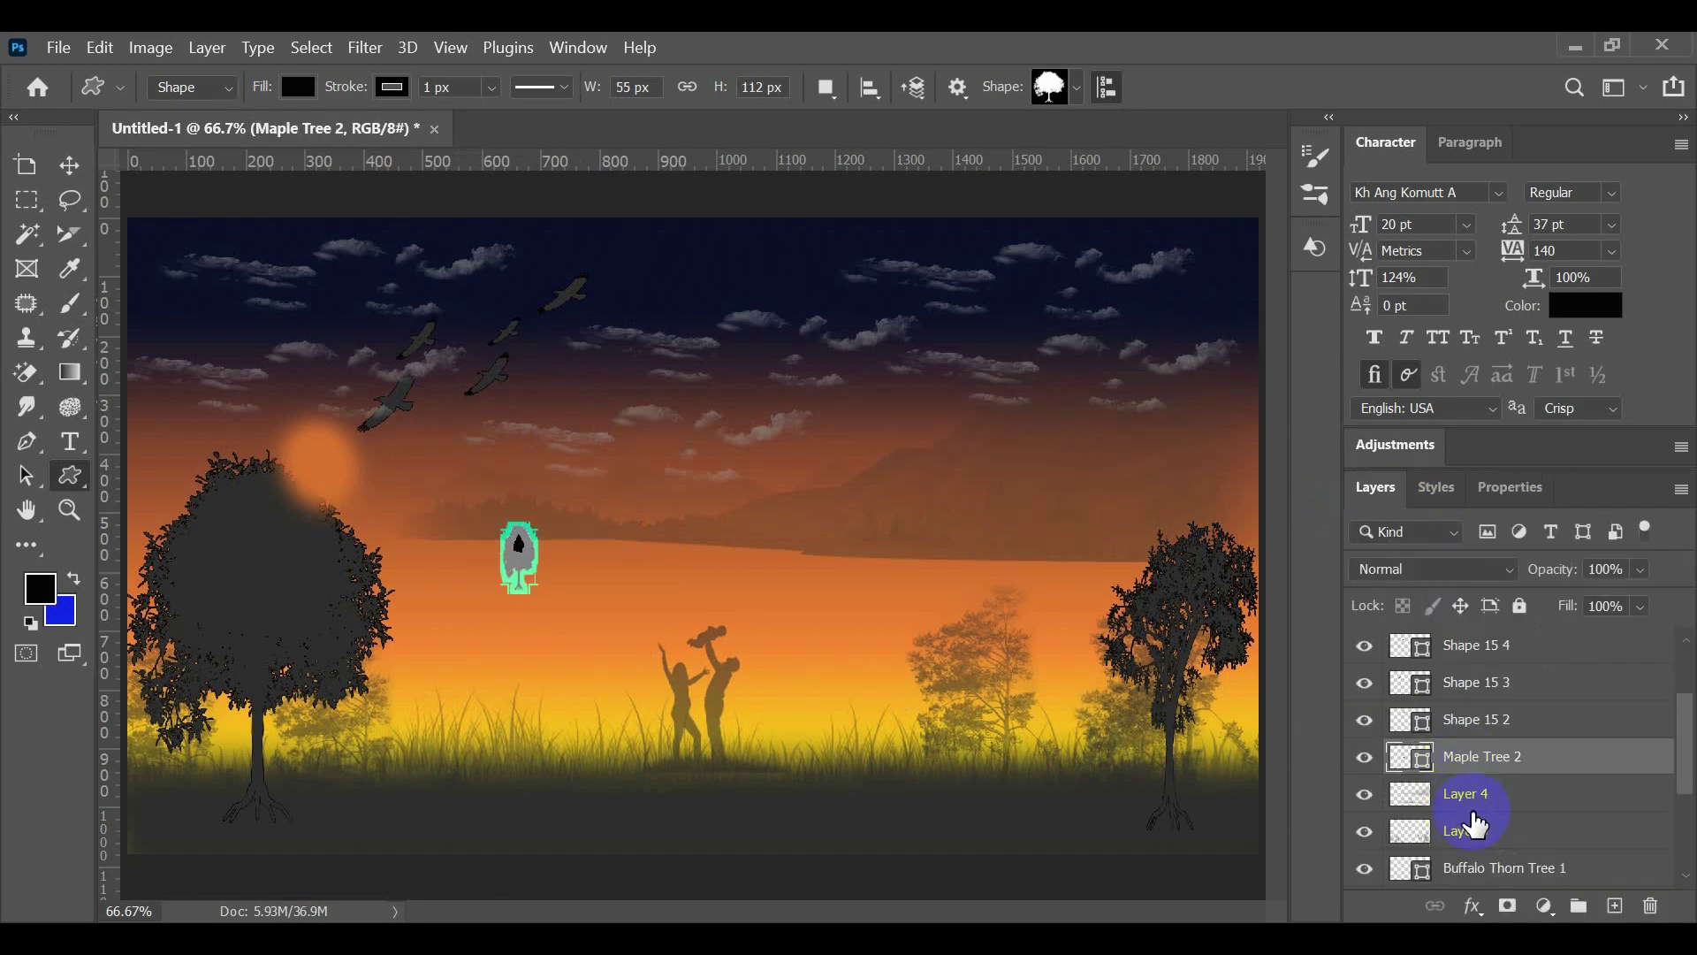
left_click(1469, 798)
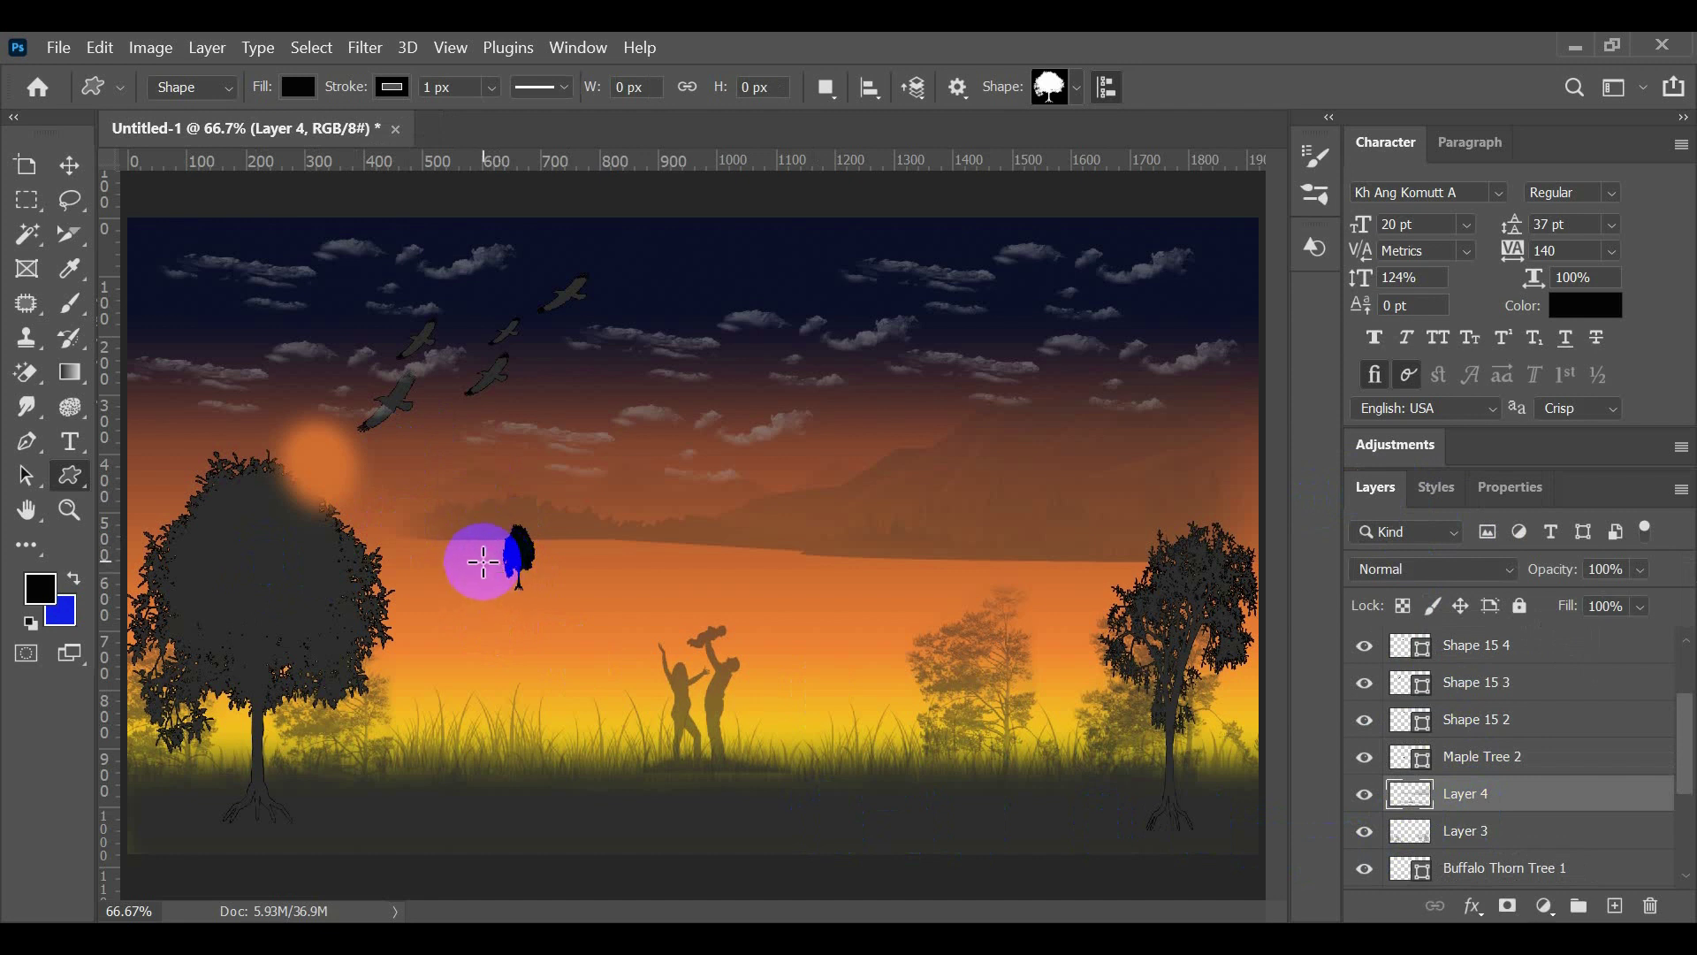
Step: Add a second black maple tree about 62 by 78 px overlapping the narrow tree's lower side, and reselect Layer 4
left_click_drag(483, 560, 519, 603)
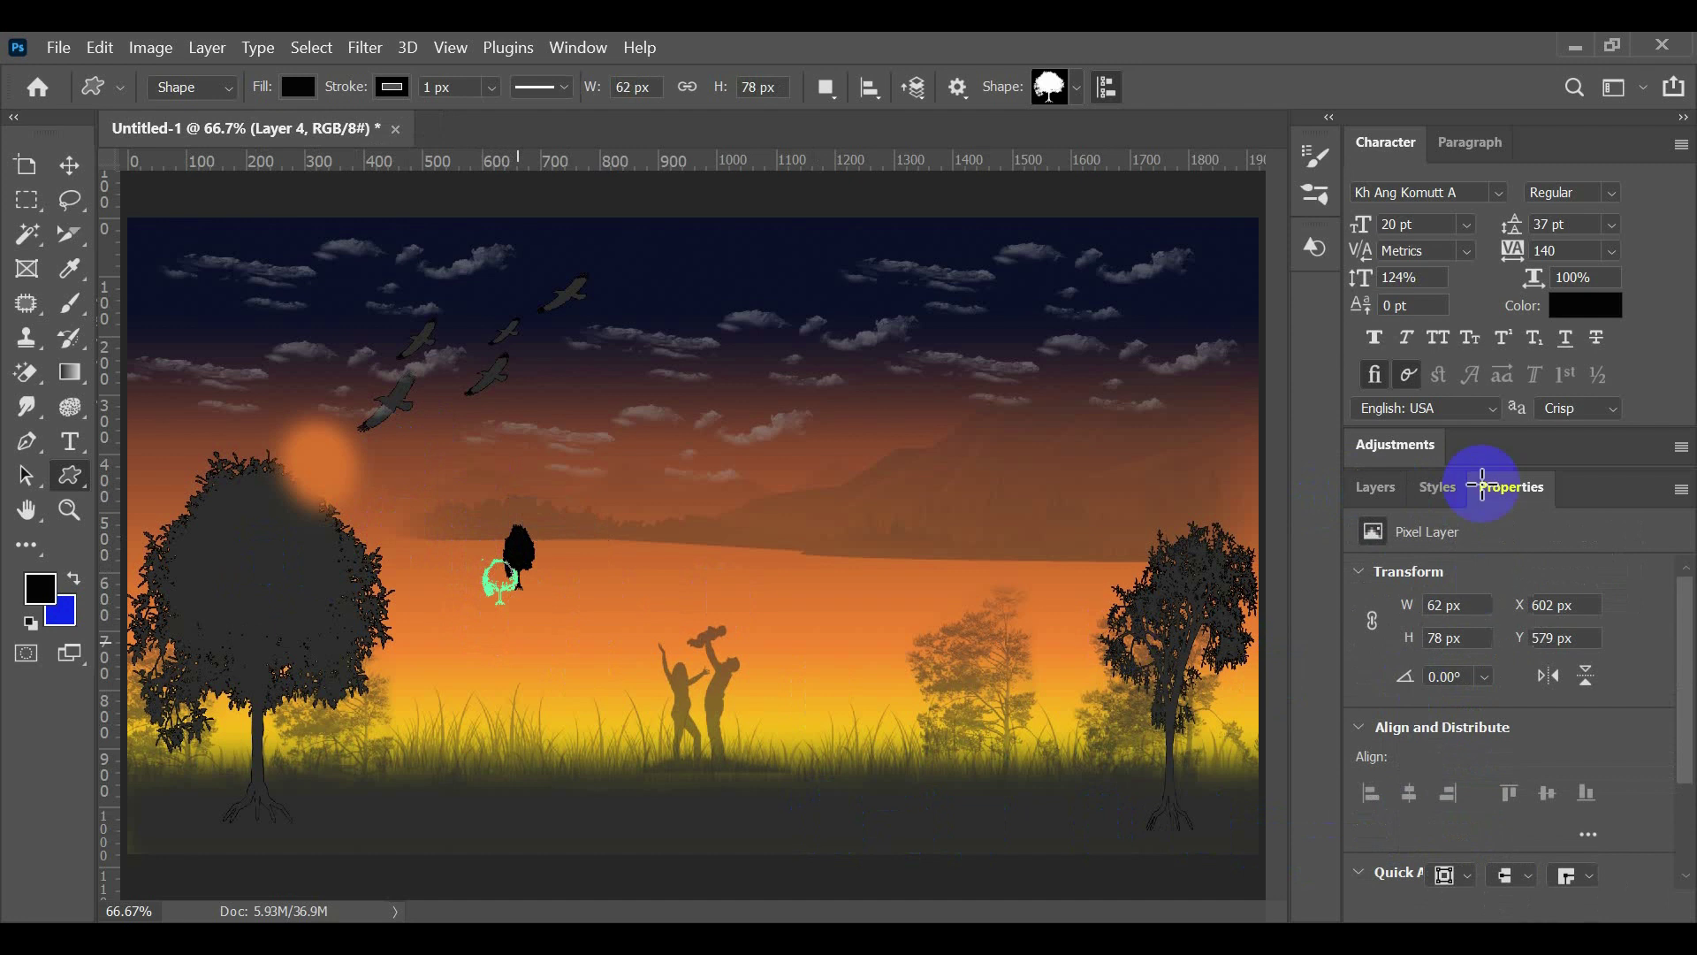
left_click(1437, 487)
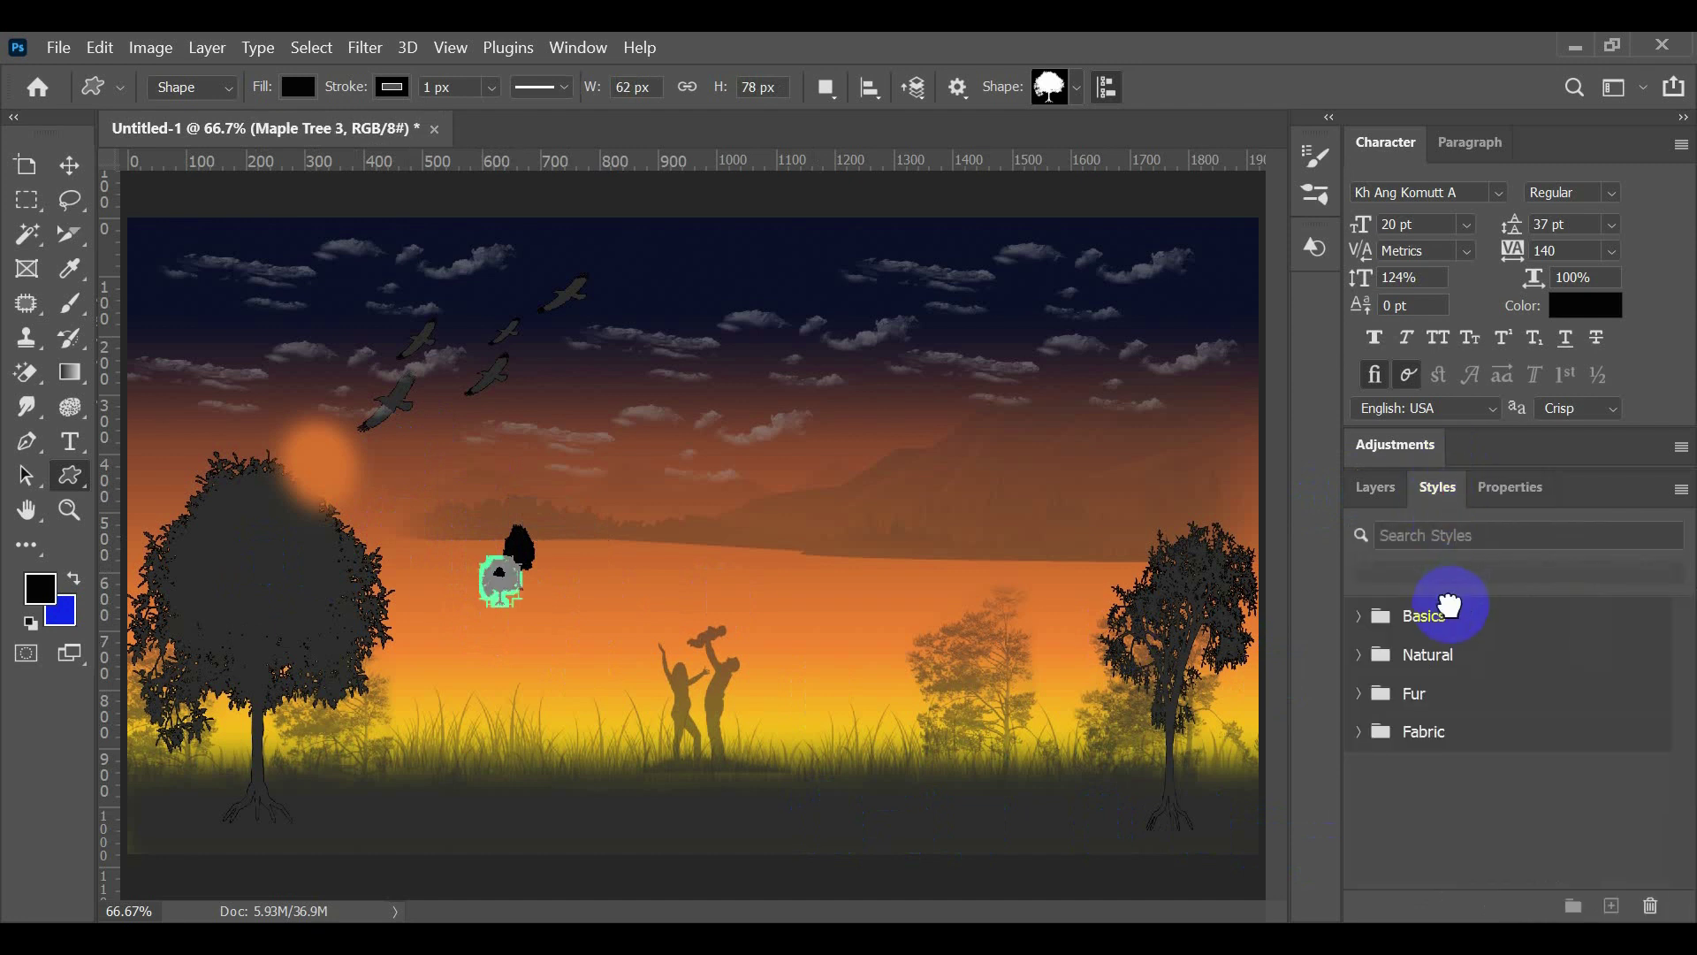
left_click(1454, 617)
left_click(1375, 487)
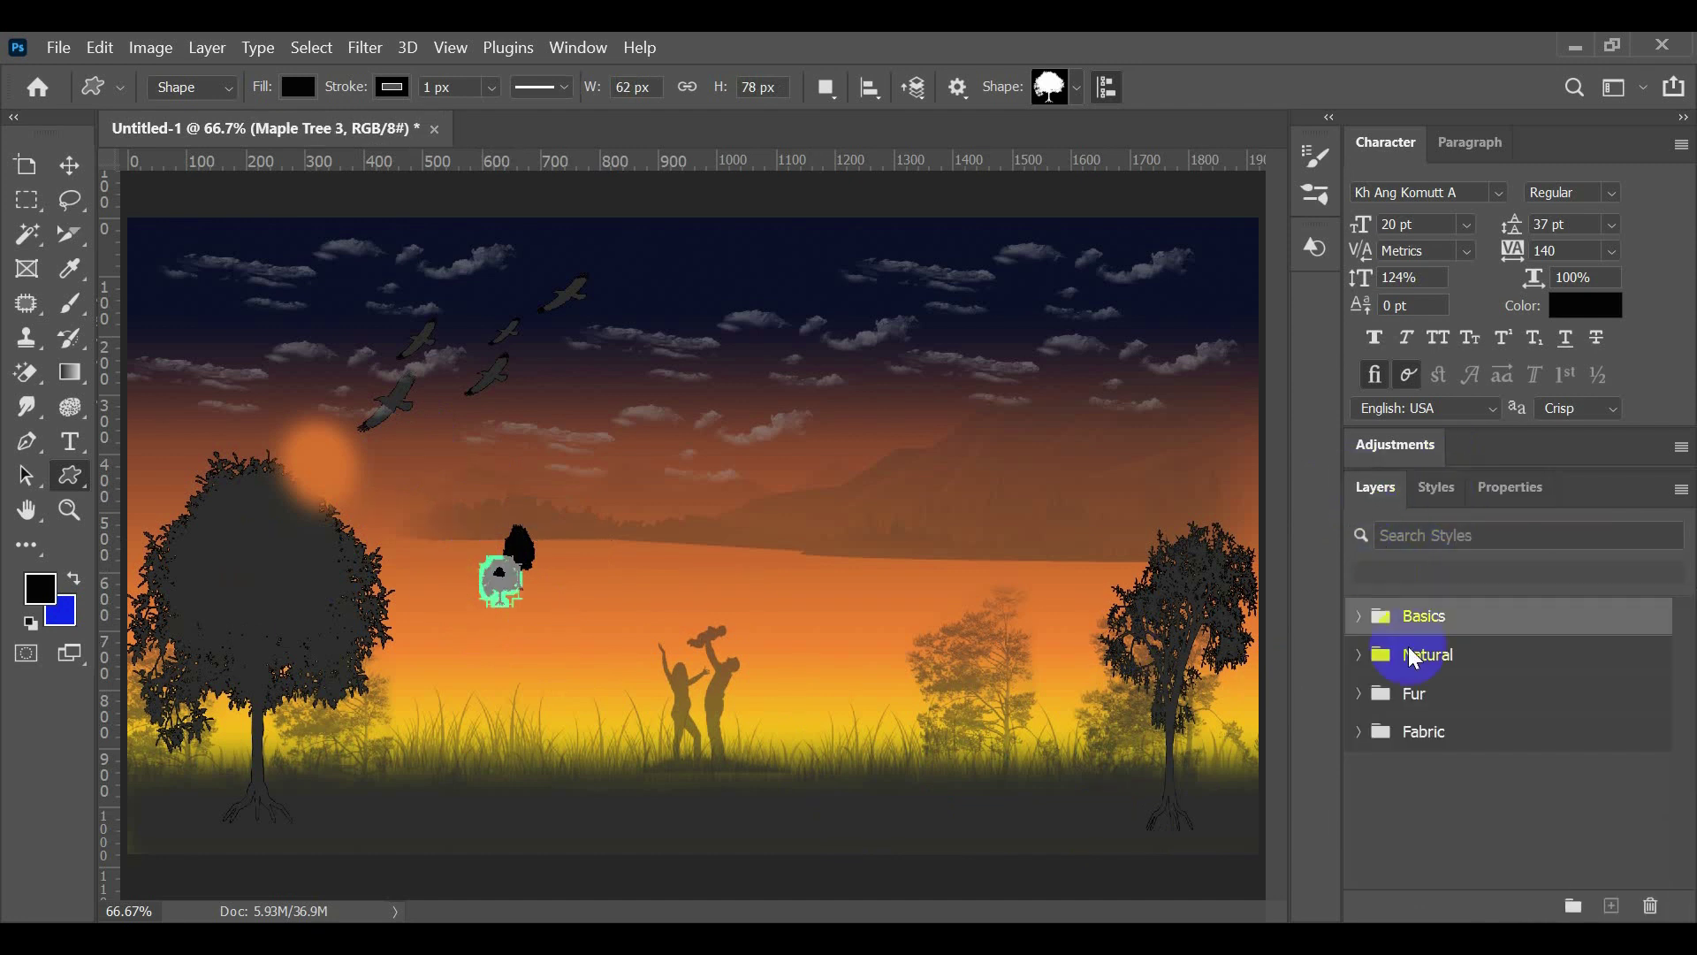
scroll(1459, 707, "down", 2)
left_click(1465, 762)
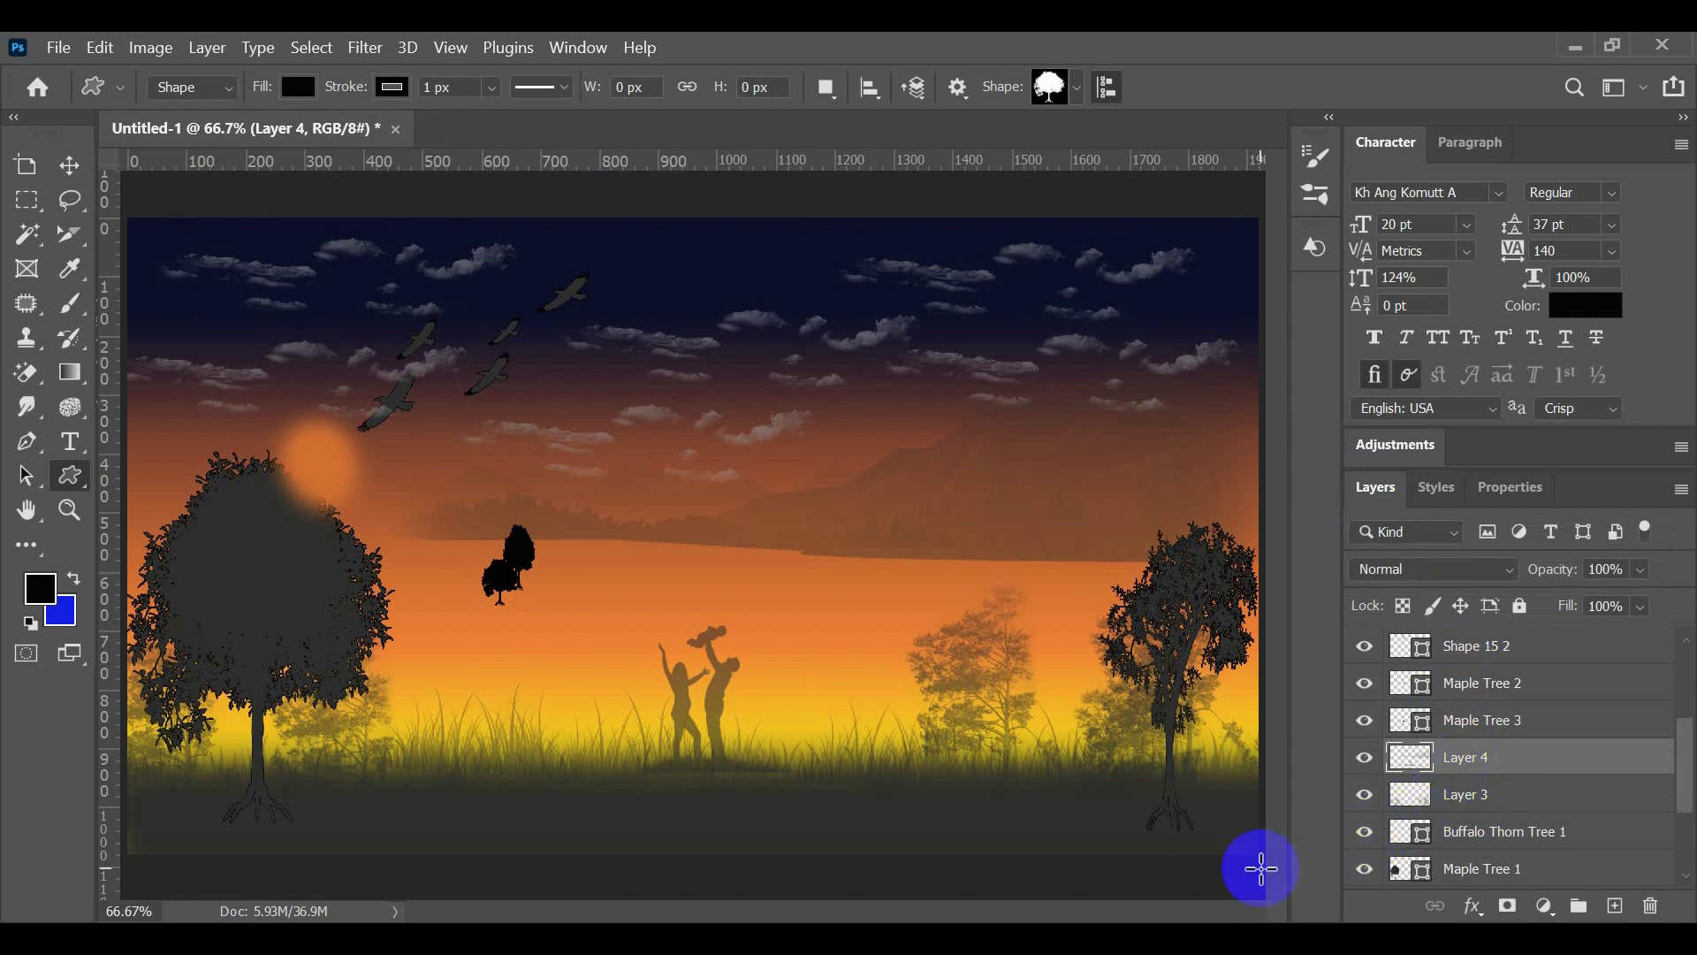
mouse_move(814, 733)
left_mouse_down()
mouse_move(788, 651)
mouse_move(848, 602)
mouse_move(852, 634)
left_mouse_up()
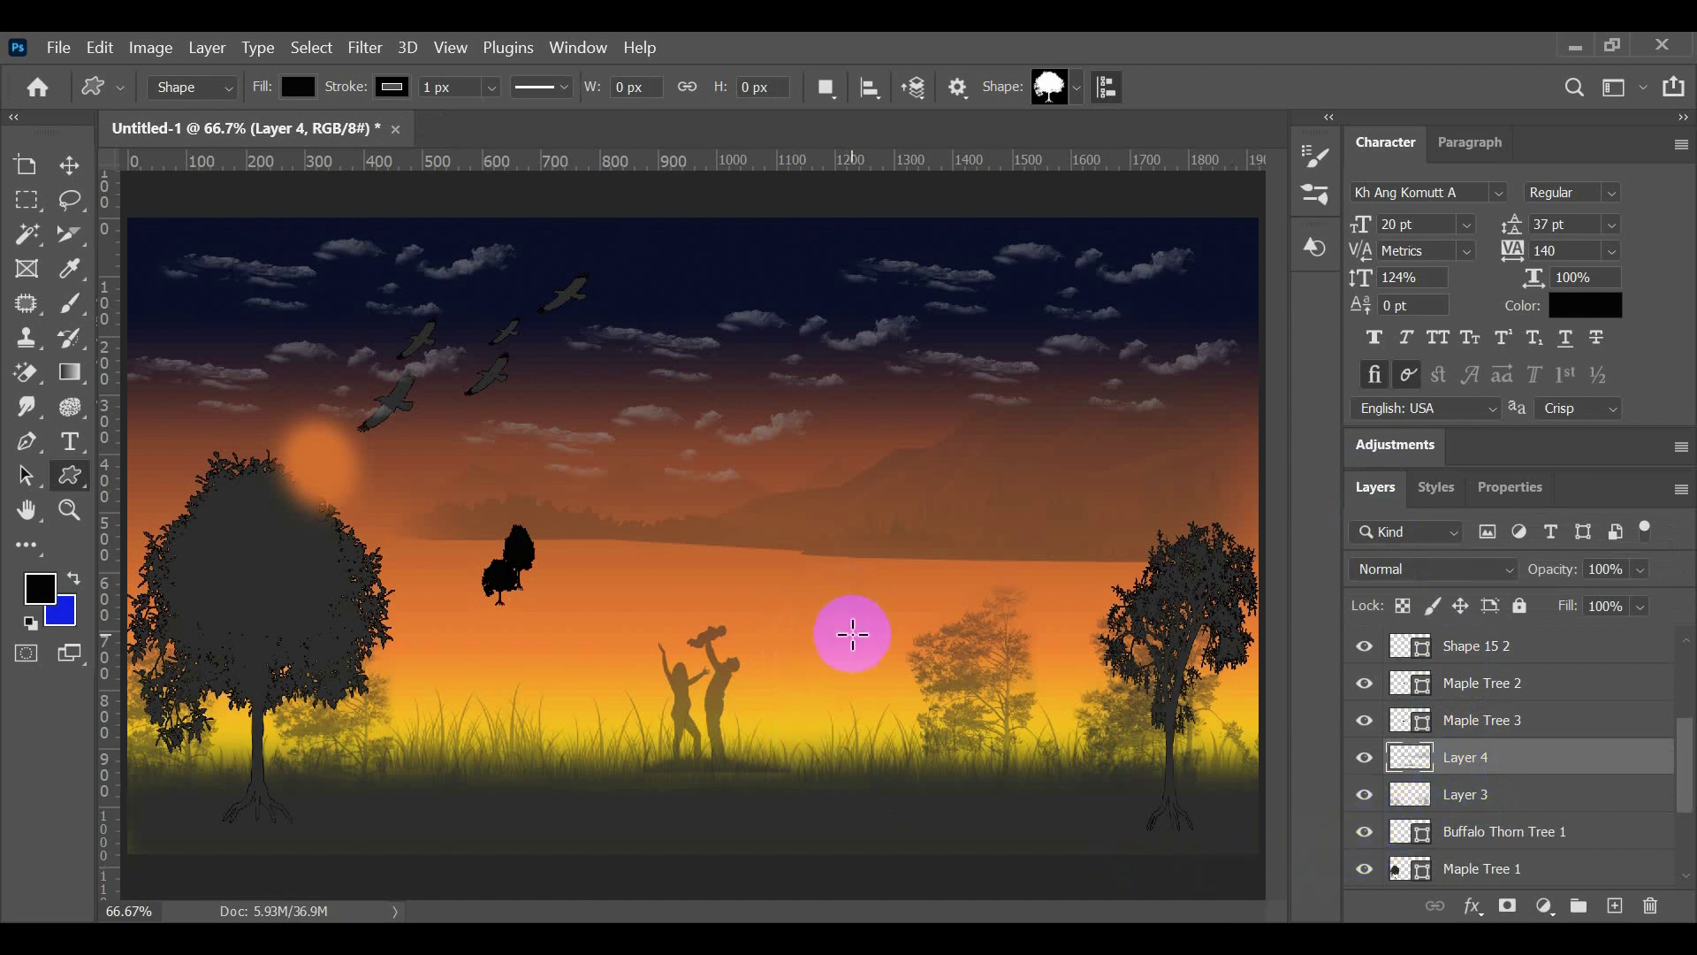